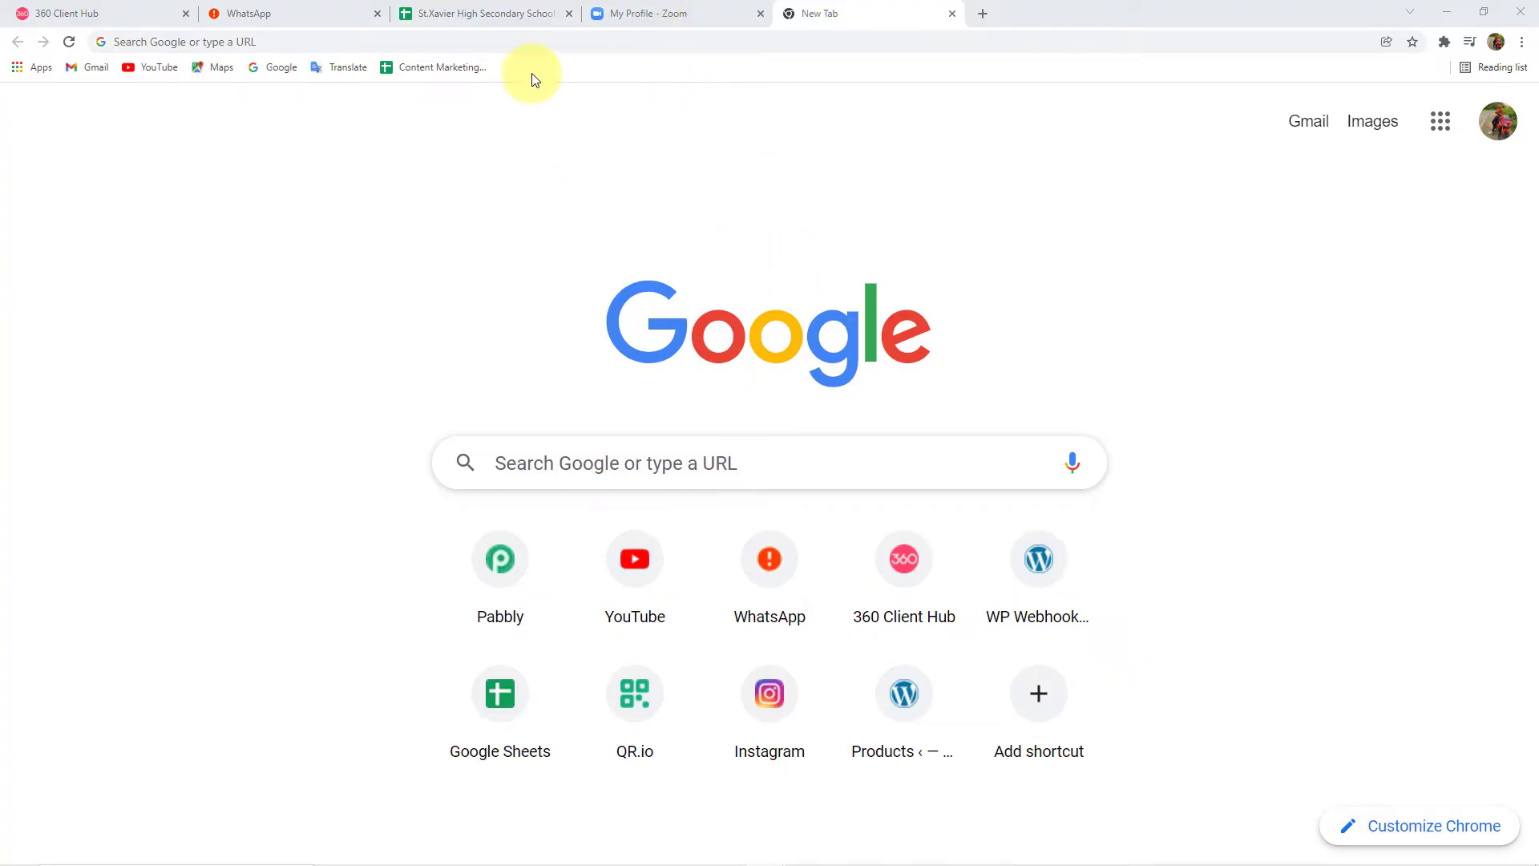
- Click into the Chrome address bar on the New Tab page to enter a web address
{"action": "left_click", "coordinate": [555, 40]}
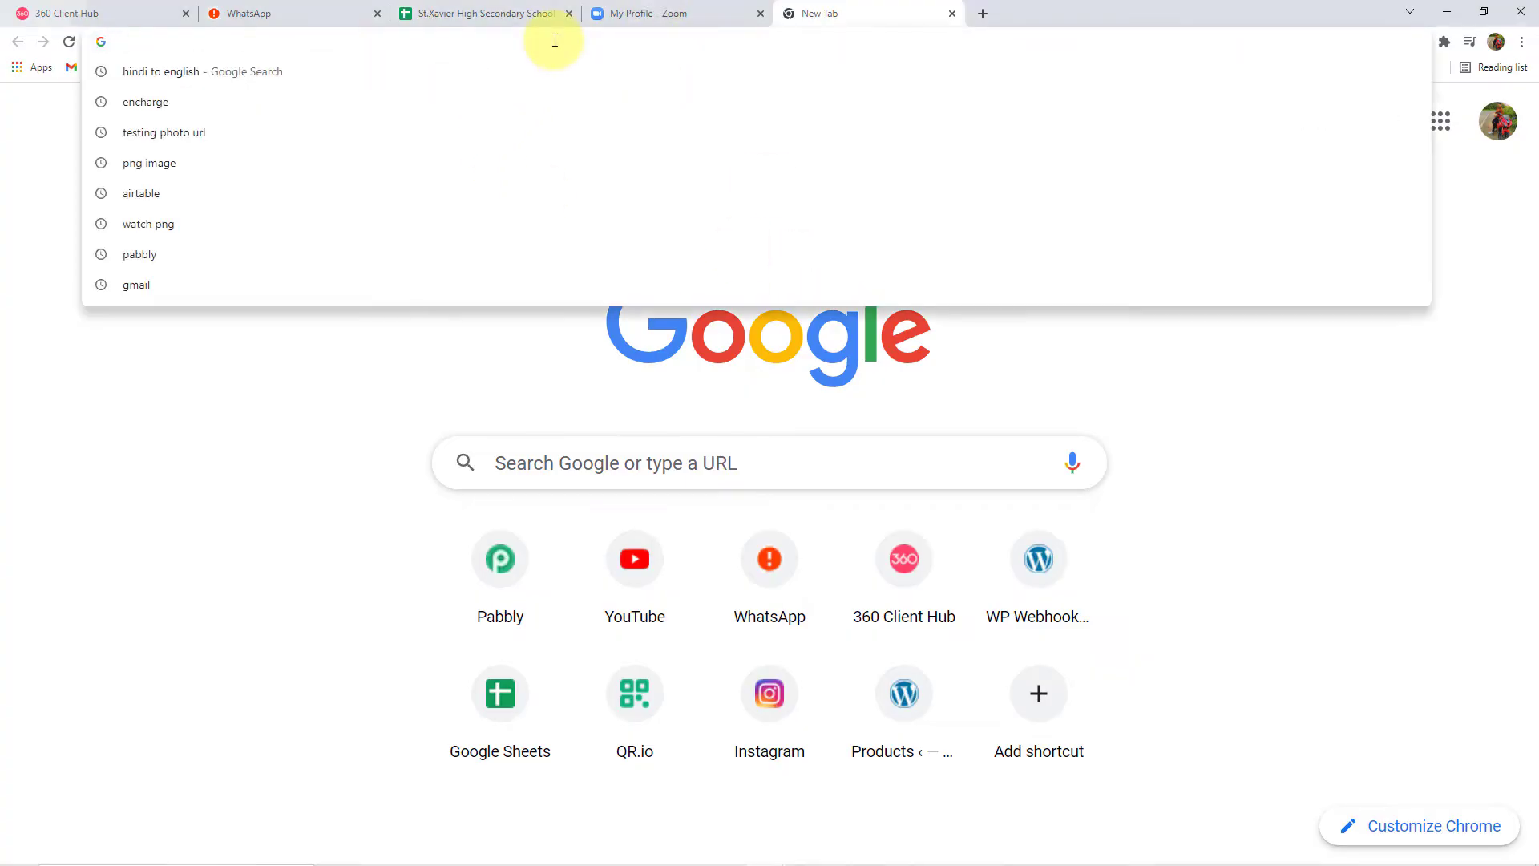
- Go to pabbly.com, log in with the saved account, and launch Pabbly Connect via Access Now
{"action": "type", "text": "Pabbly"}
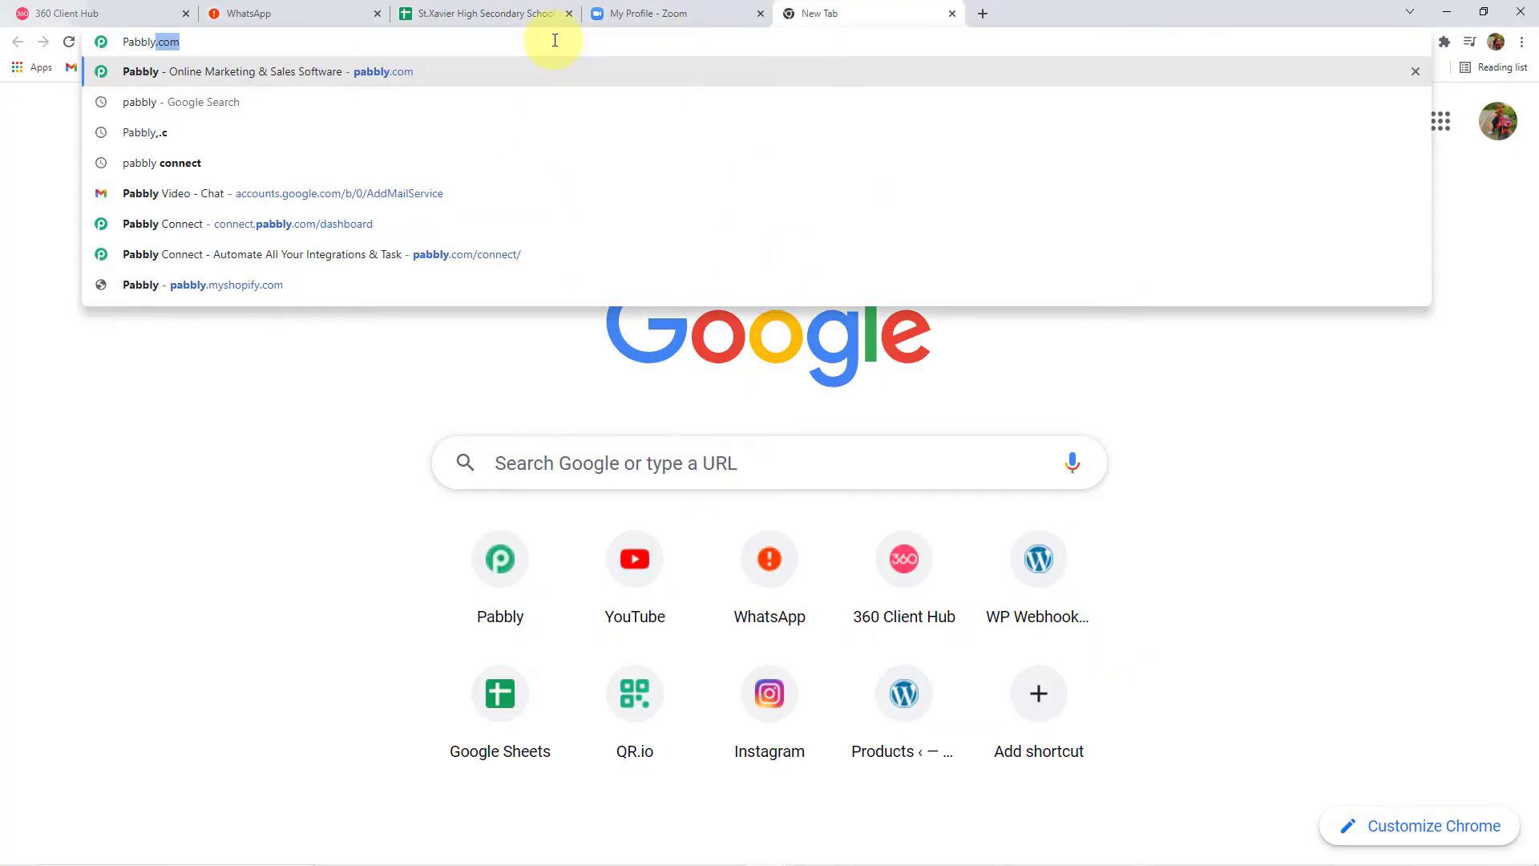
{"action": "key", "text": "Return"}
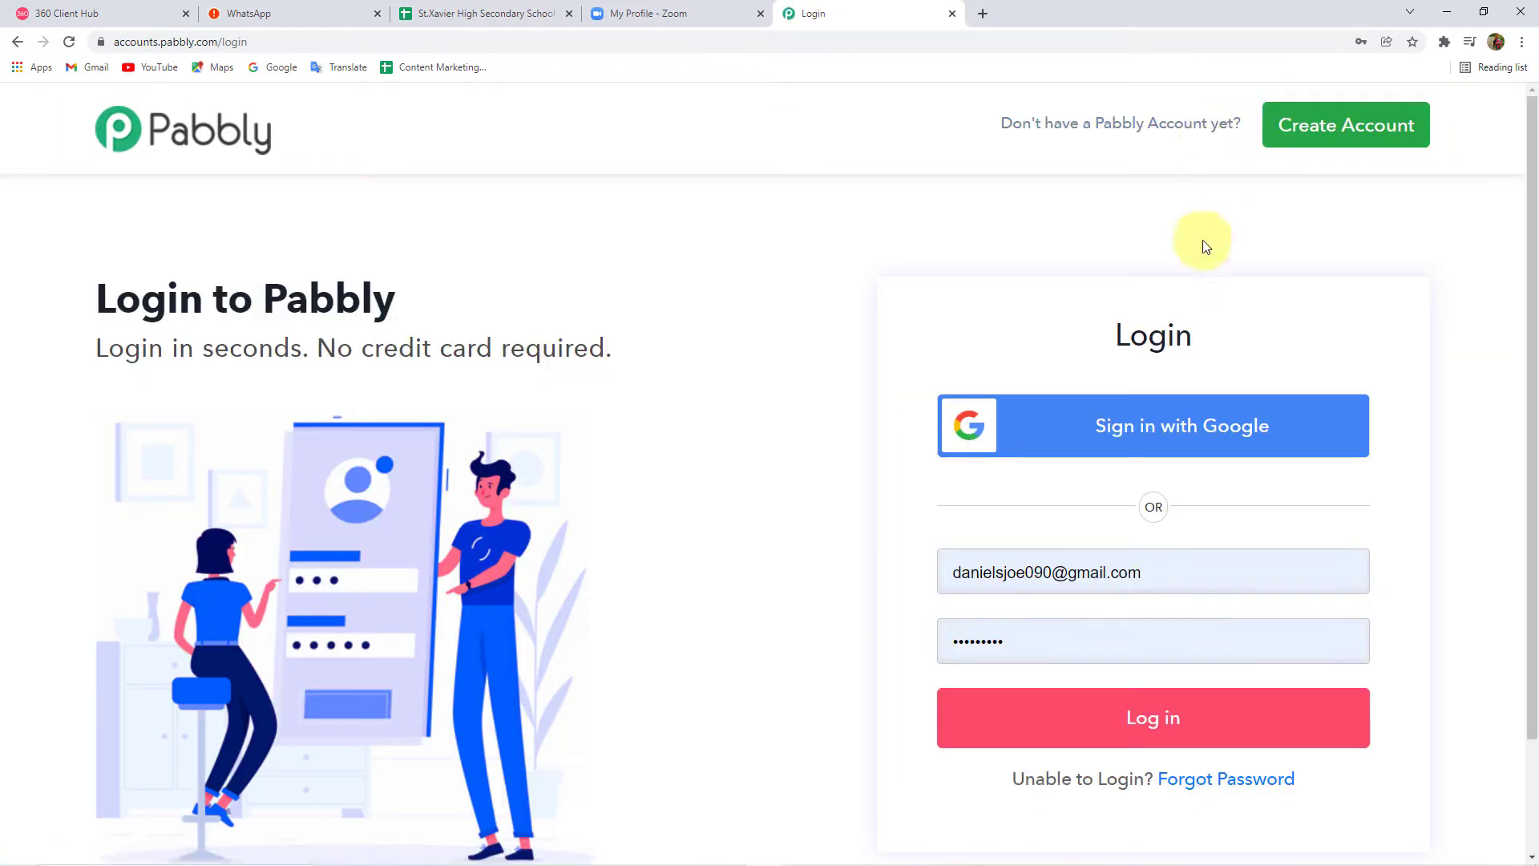
{"action": "left_click", "coordinate": [1155, 743]}
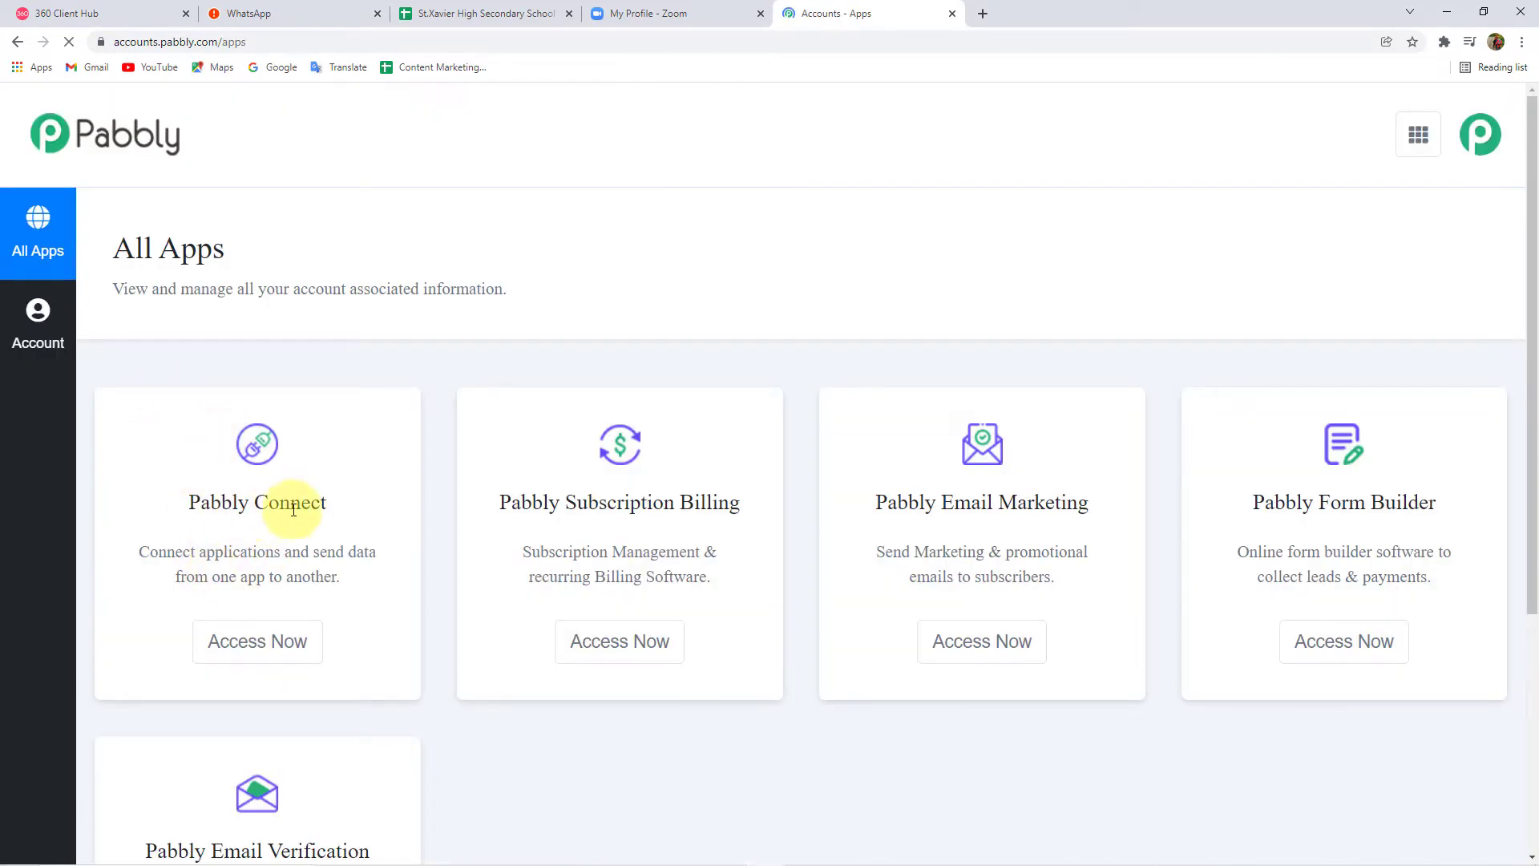
{"action": "left_click", "coordinate": [264, 564]}
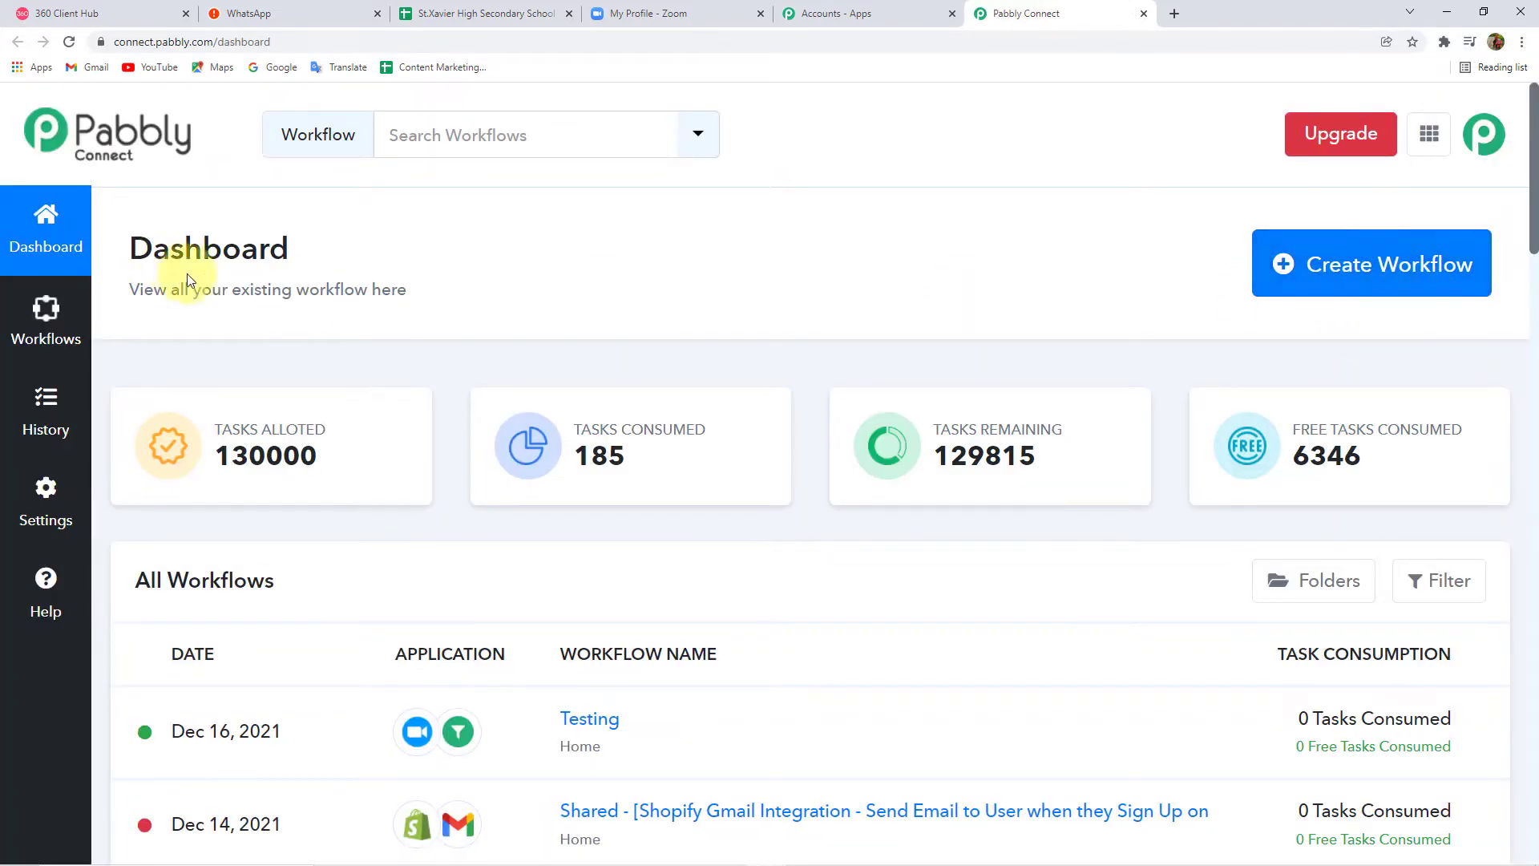
- Create a new workflow named 'Zoom to WhatsApp' and collapse its Trigger step
{"action": "left_click", "coordinate": [1397, 294]}
{"action": "type", "text": "Zoom to WhatsApp"}
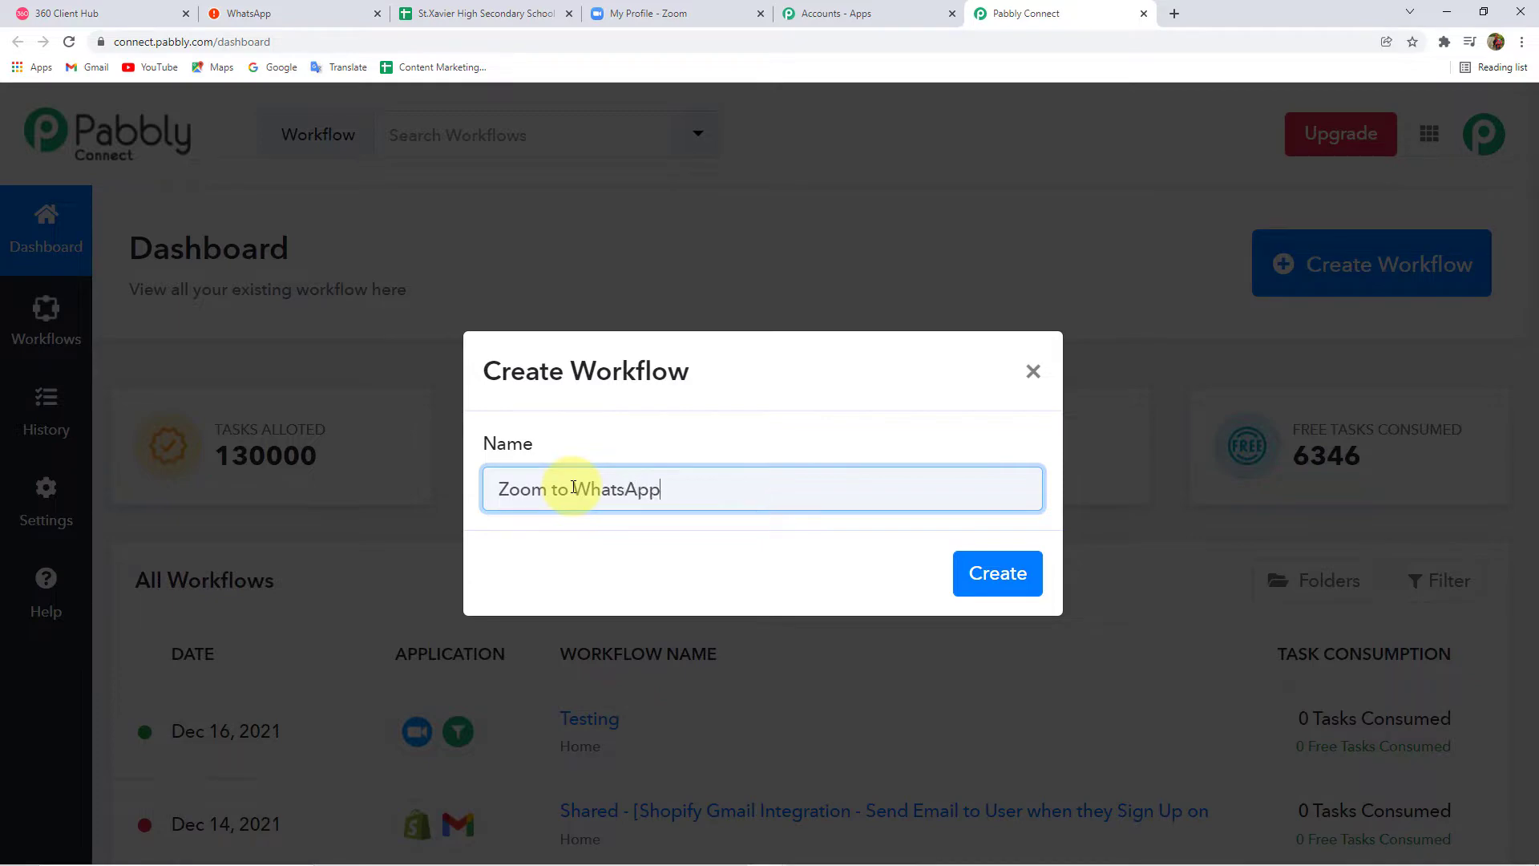
{"action": "key", "text": "Return"}
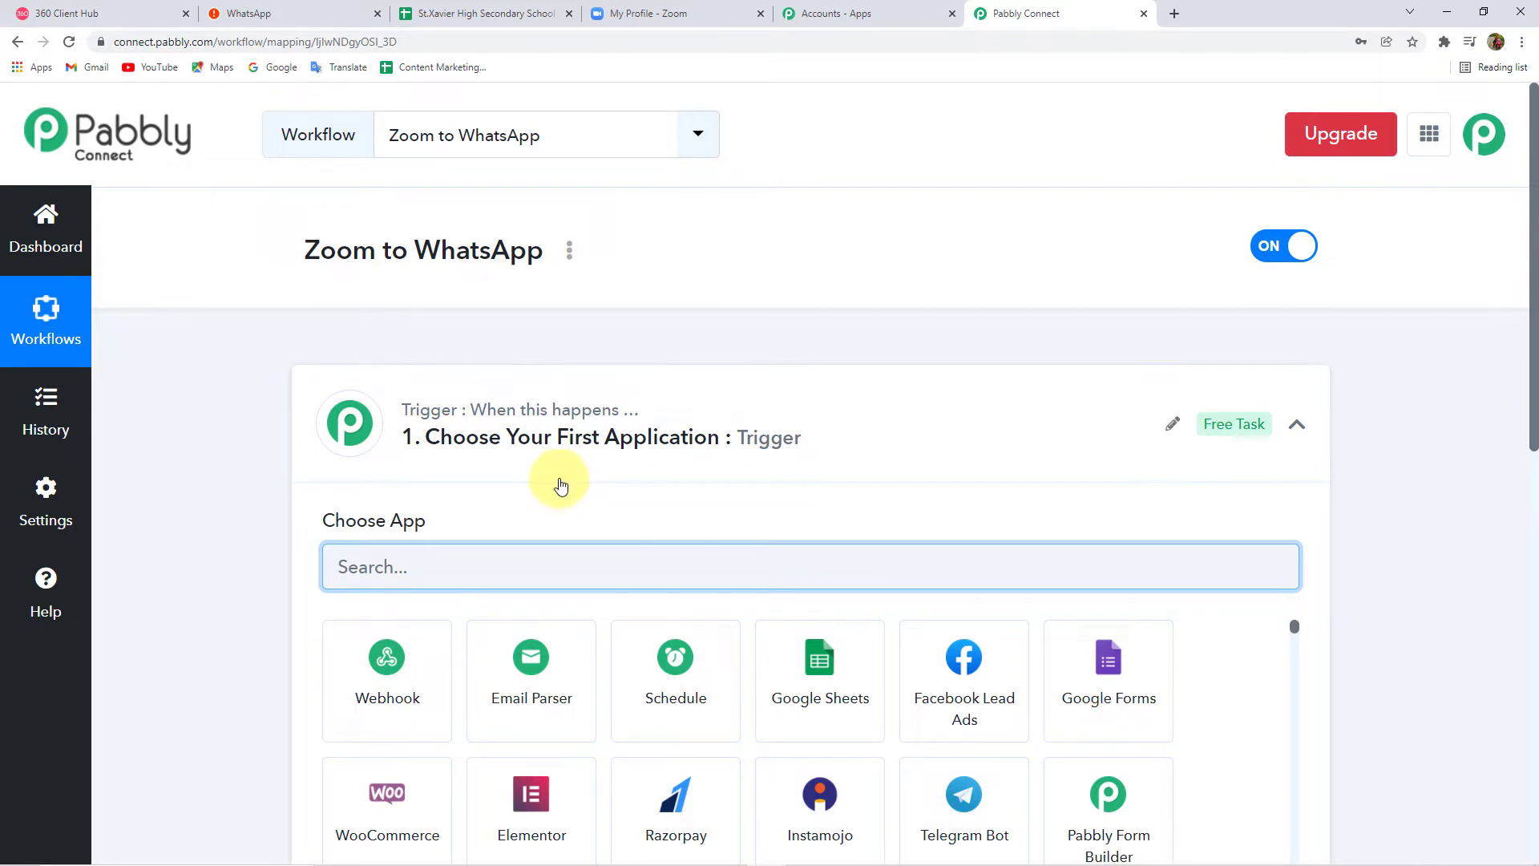
{"action": "left_click", "coordinate": [551, 395]}
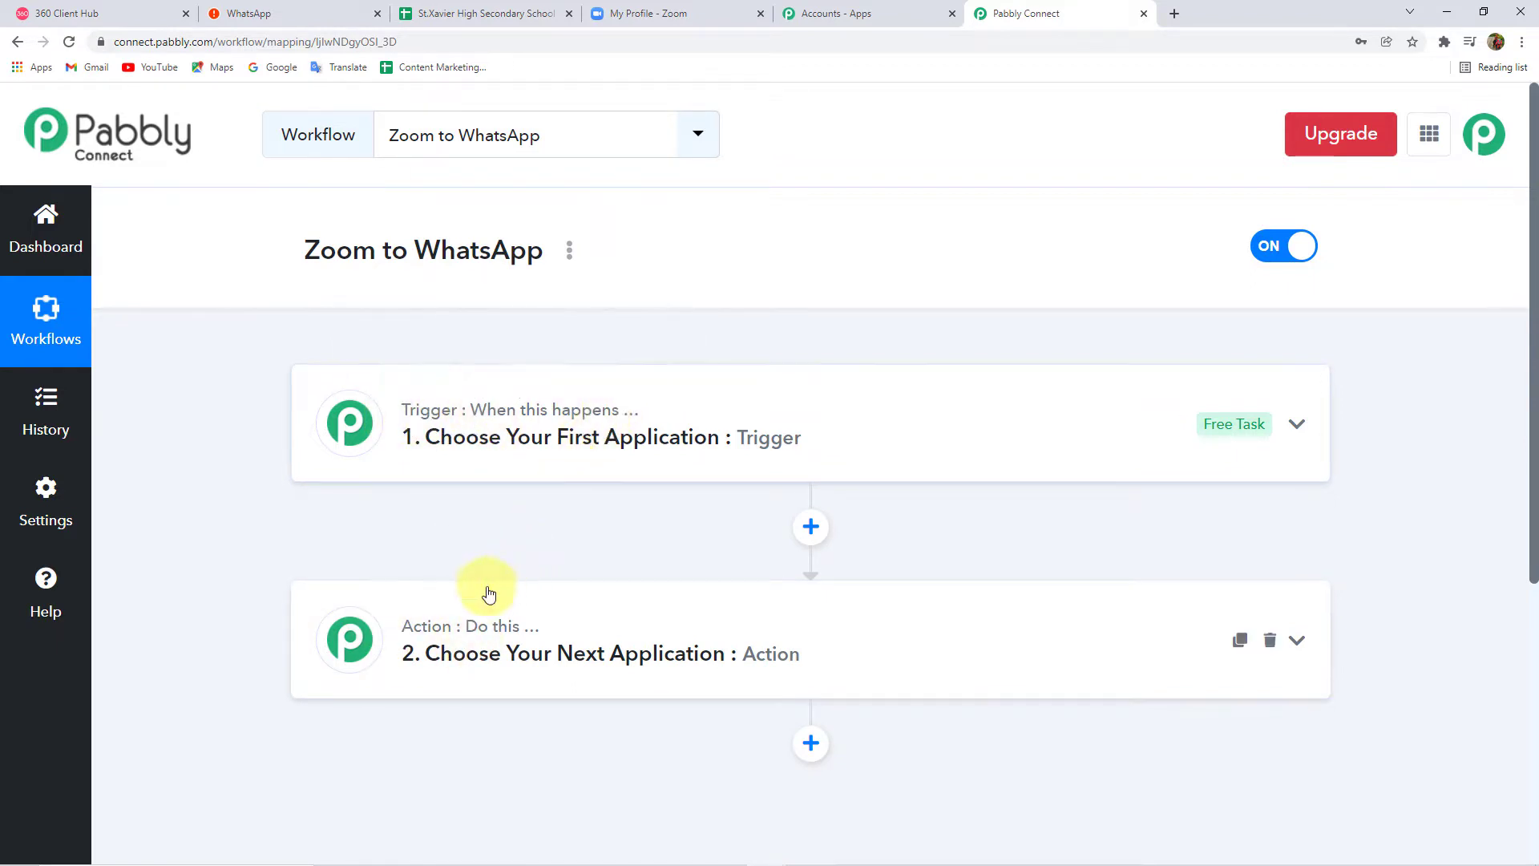
{"action": "mouse_move", "coordinate": [653, 638]}
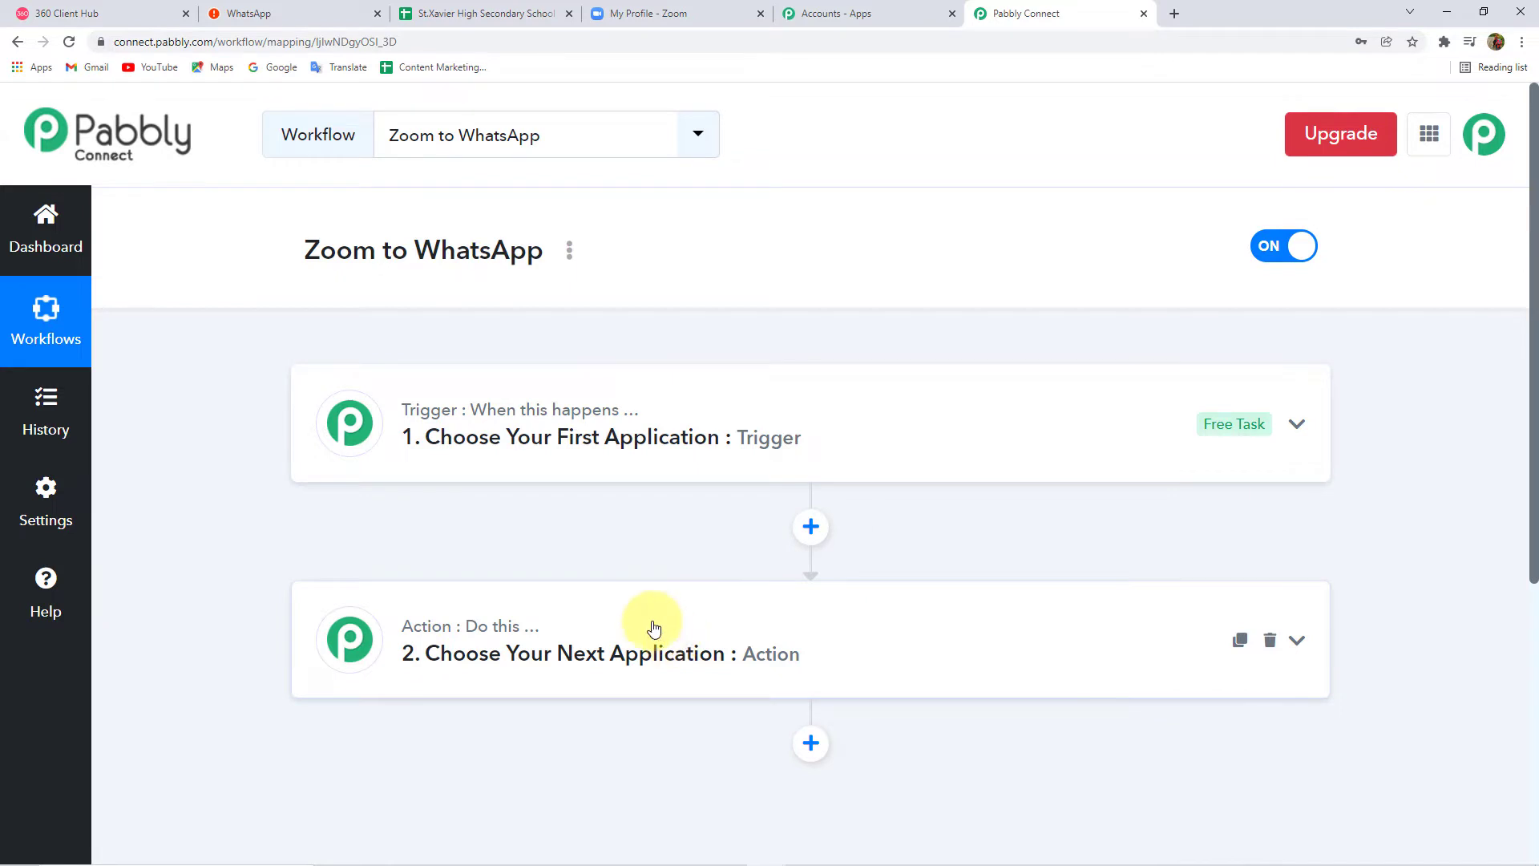
- Set the trigger app to Zoom with Configure Webhooks as the trigger event
{"action": "left_click", "coordinate": [526, 432]}
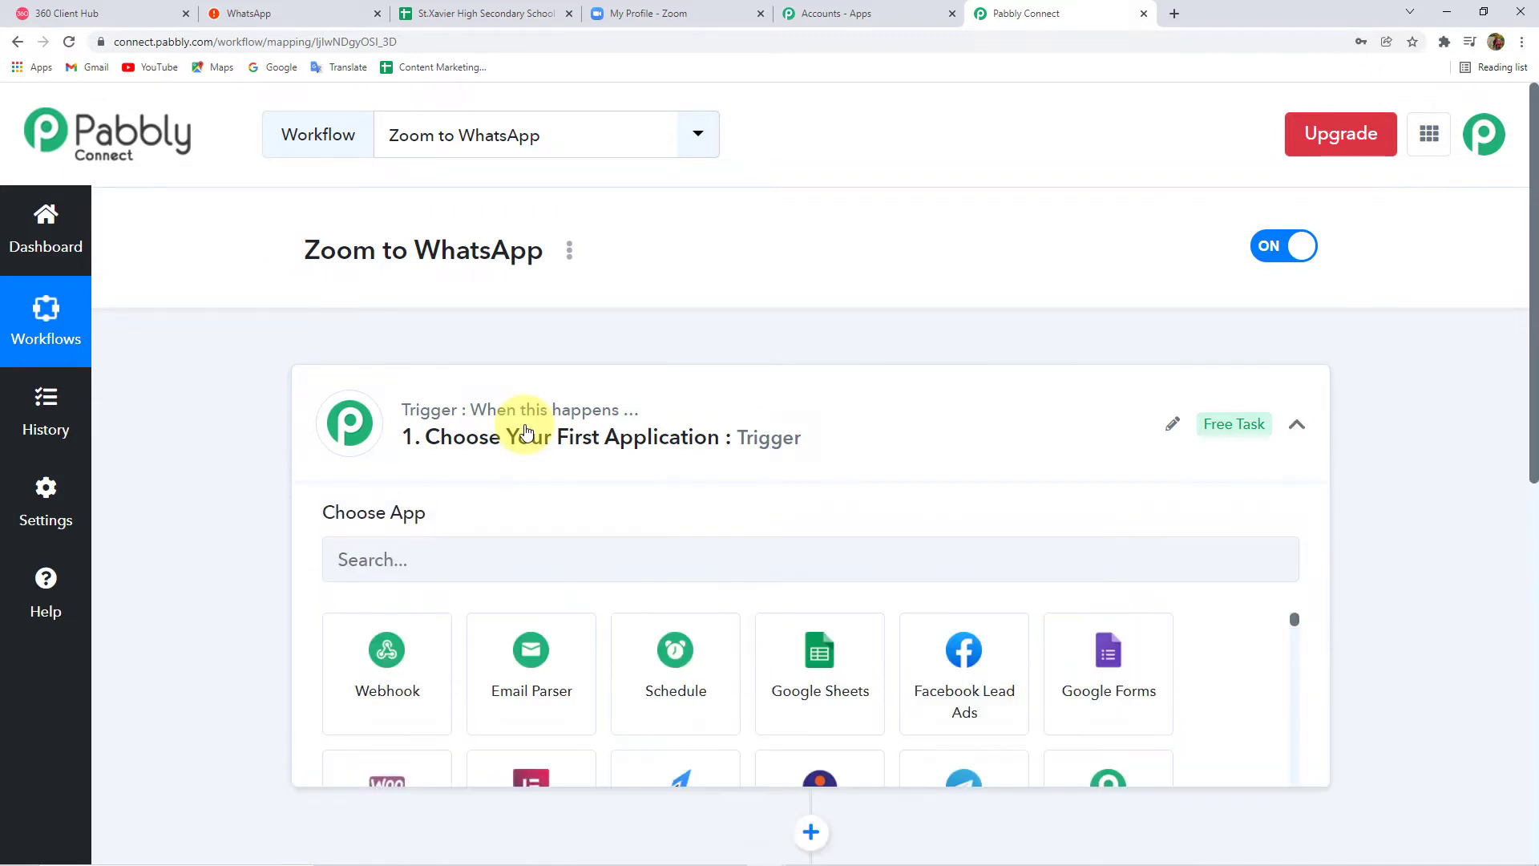
{"action": "scroll", "coordinate": [151, 444], "scroll_direction": "down", "scroll_amount": 2}
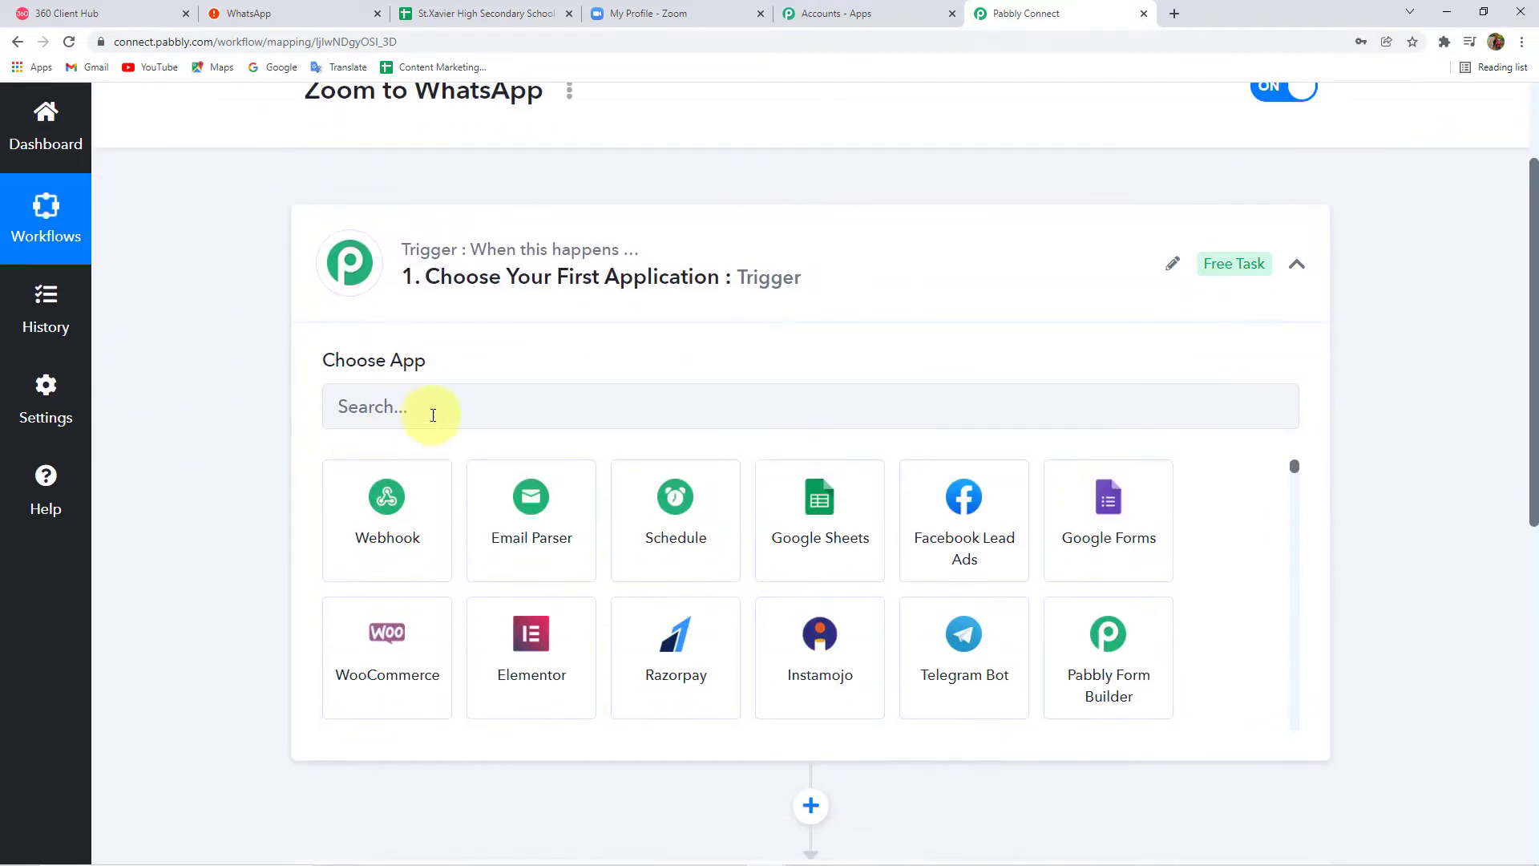
{"action": "left_click", "coordinate": [436, 405]}
{"action": "type", "text": "oom"}
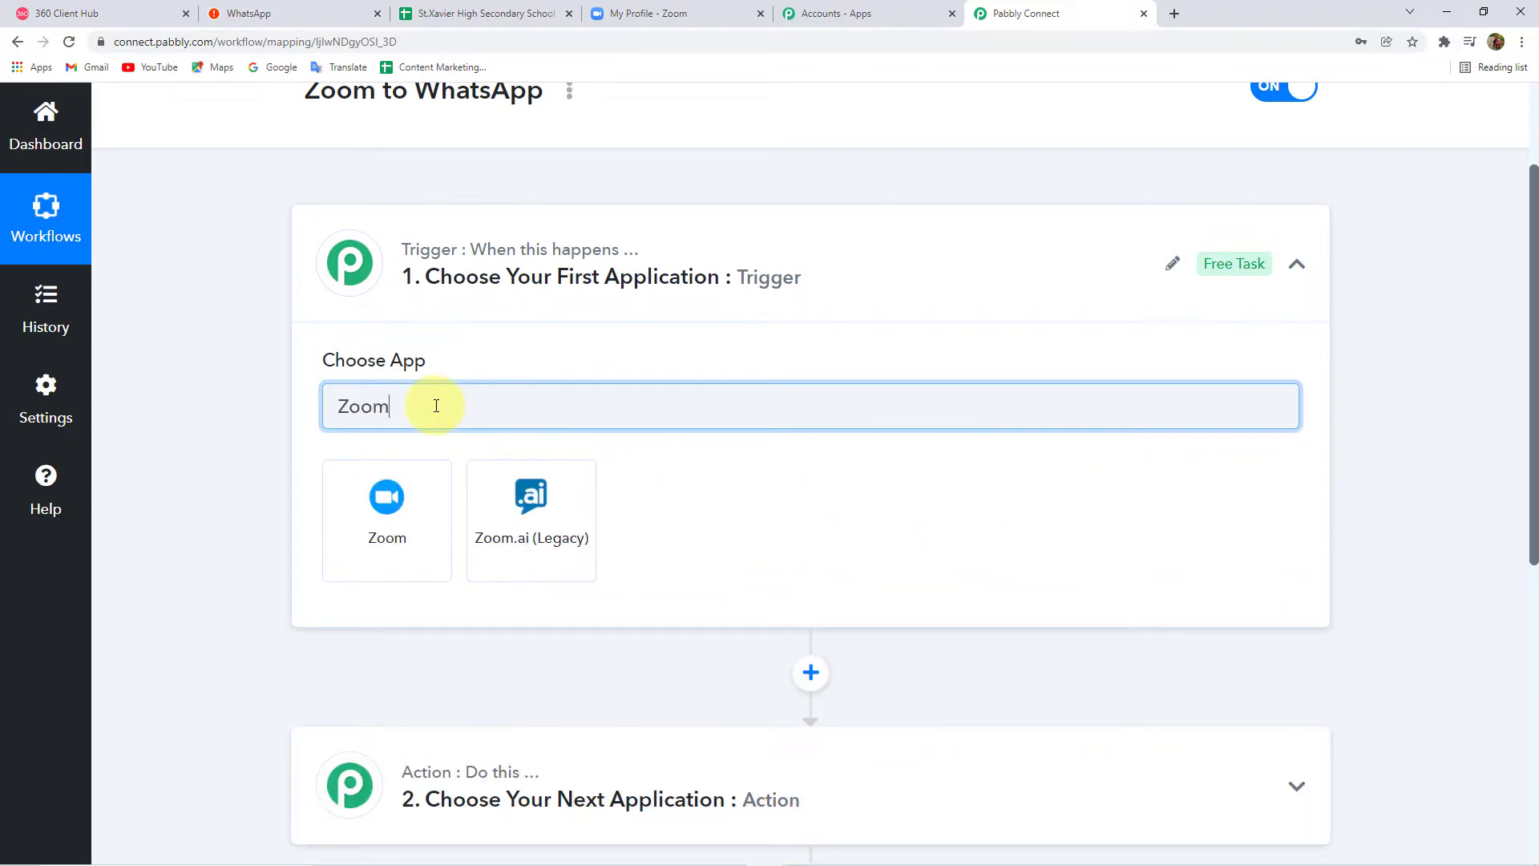
{"action": "left_click", "coordinate": [406, 497]}
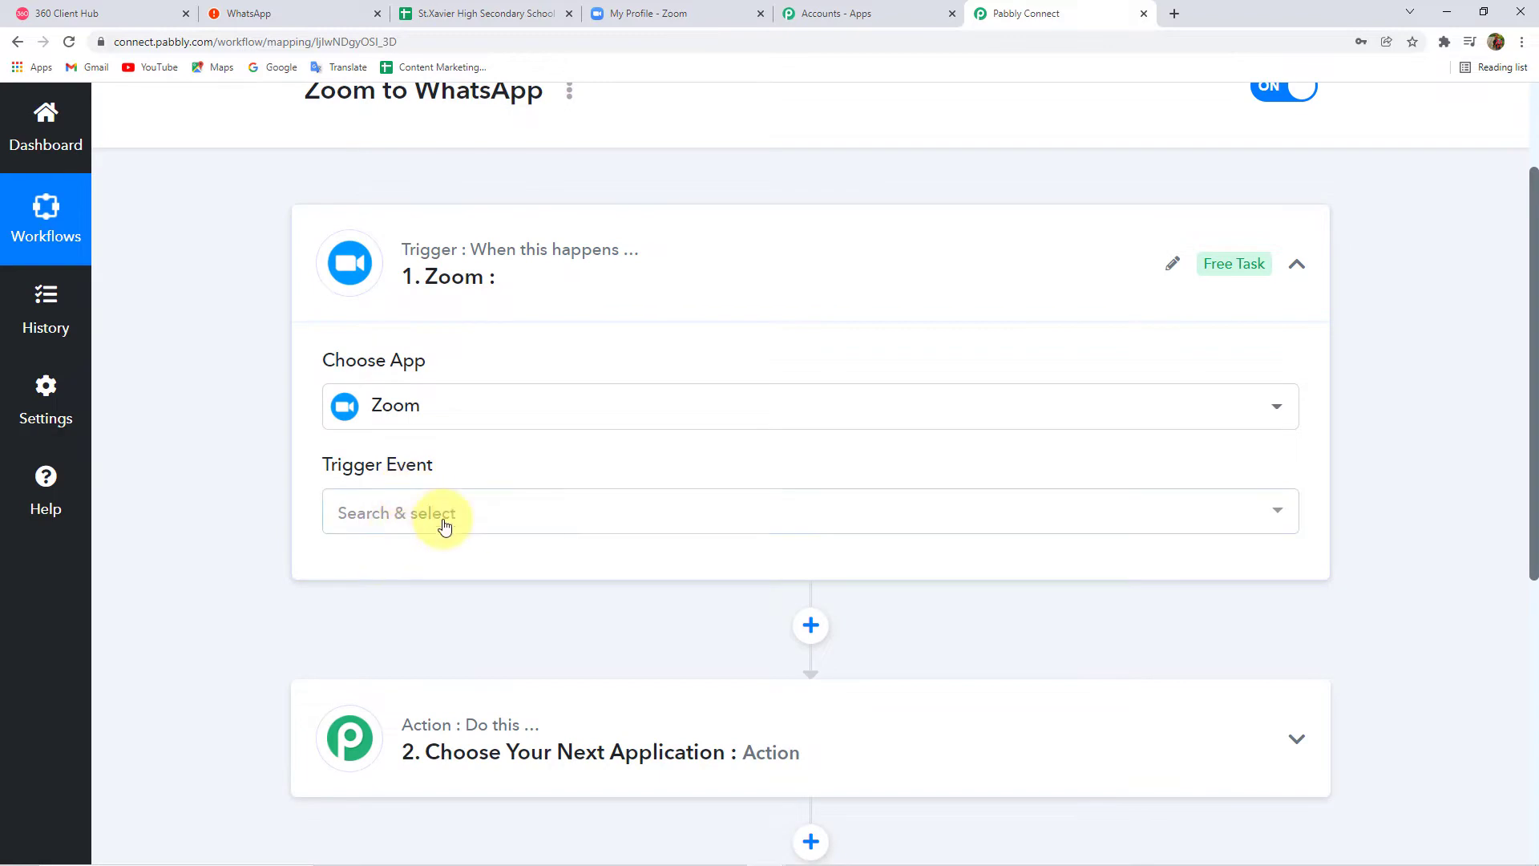
{"action": "left_click", "coordinate": [424, 520]}
{"action": "left_click", "coordinate": [465, 621]}
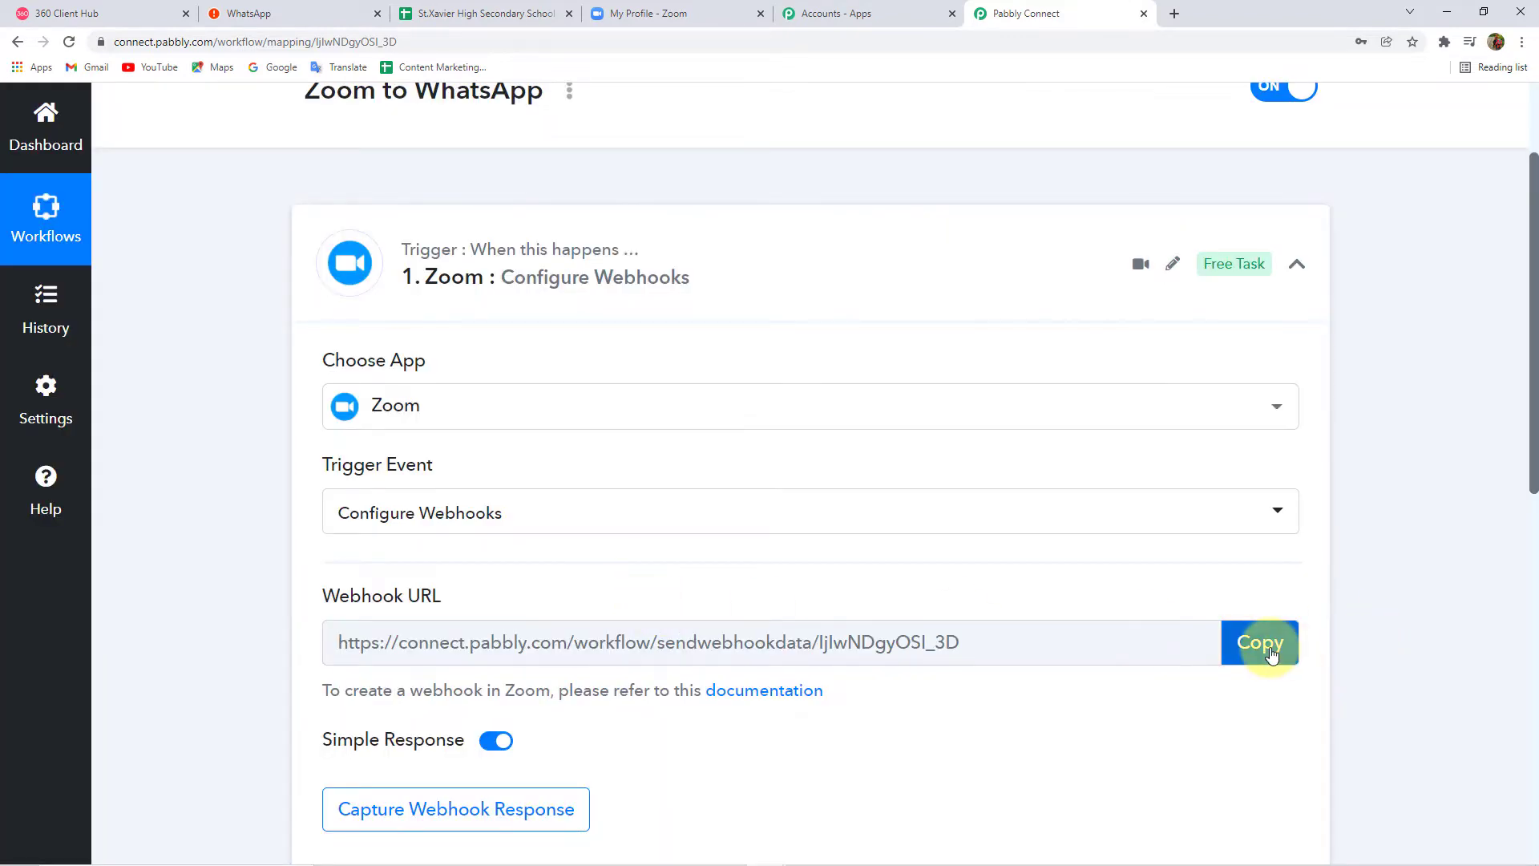
- Copy the trigger's webhook URL and open the Zoom webhook setup documentation
{"action": "left_click", "coordinate": [1271, 653]}
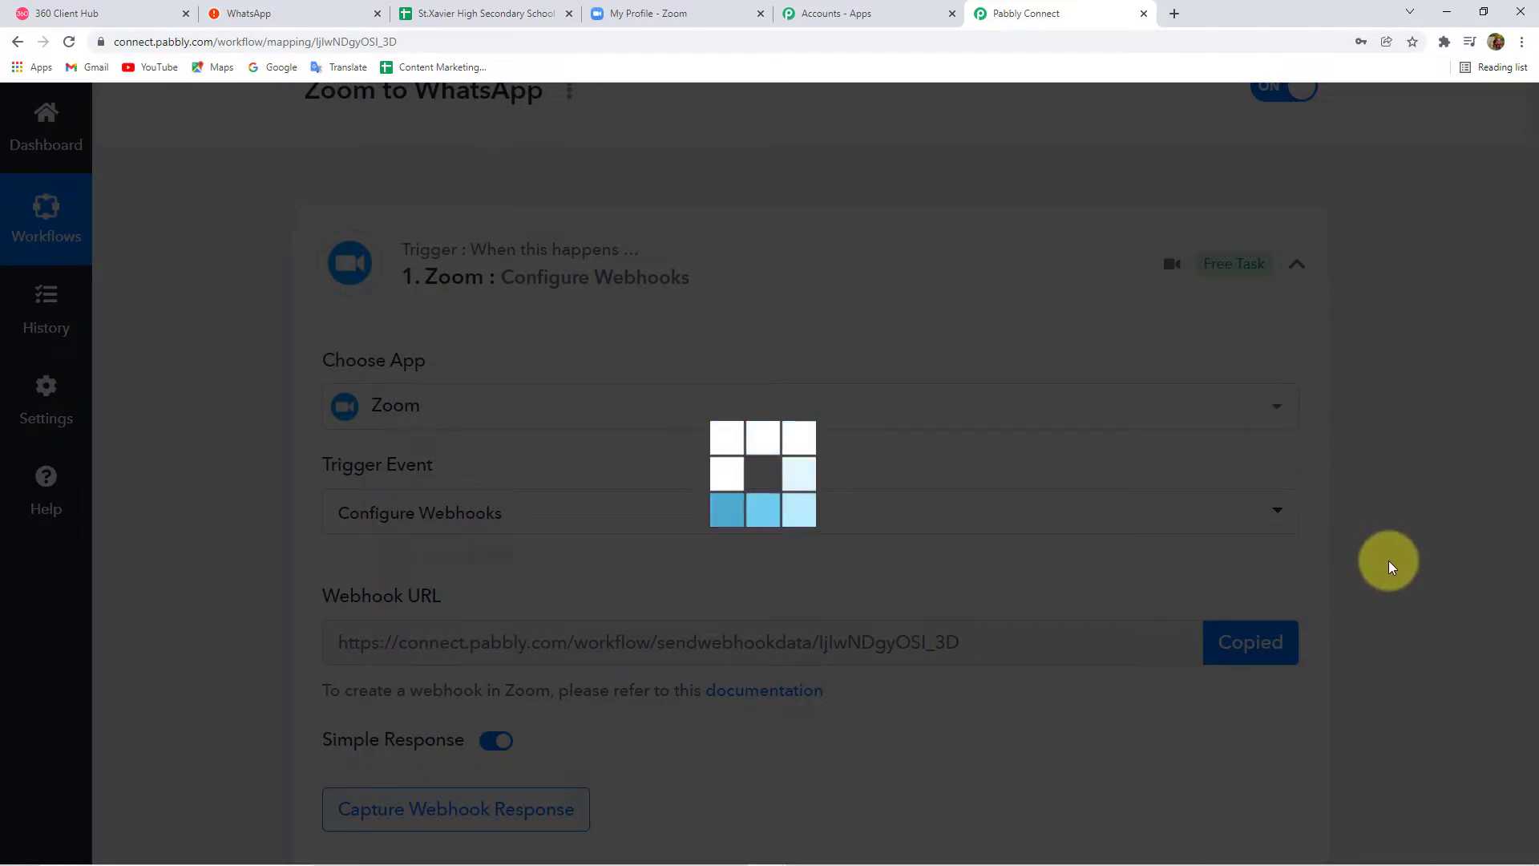
{"action": "scroll", "coordinate": [1402, 560], "scroll_direction": "down", "scroll_amount": 3}
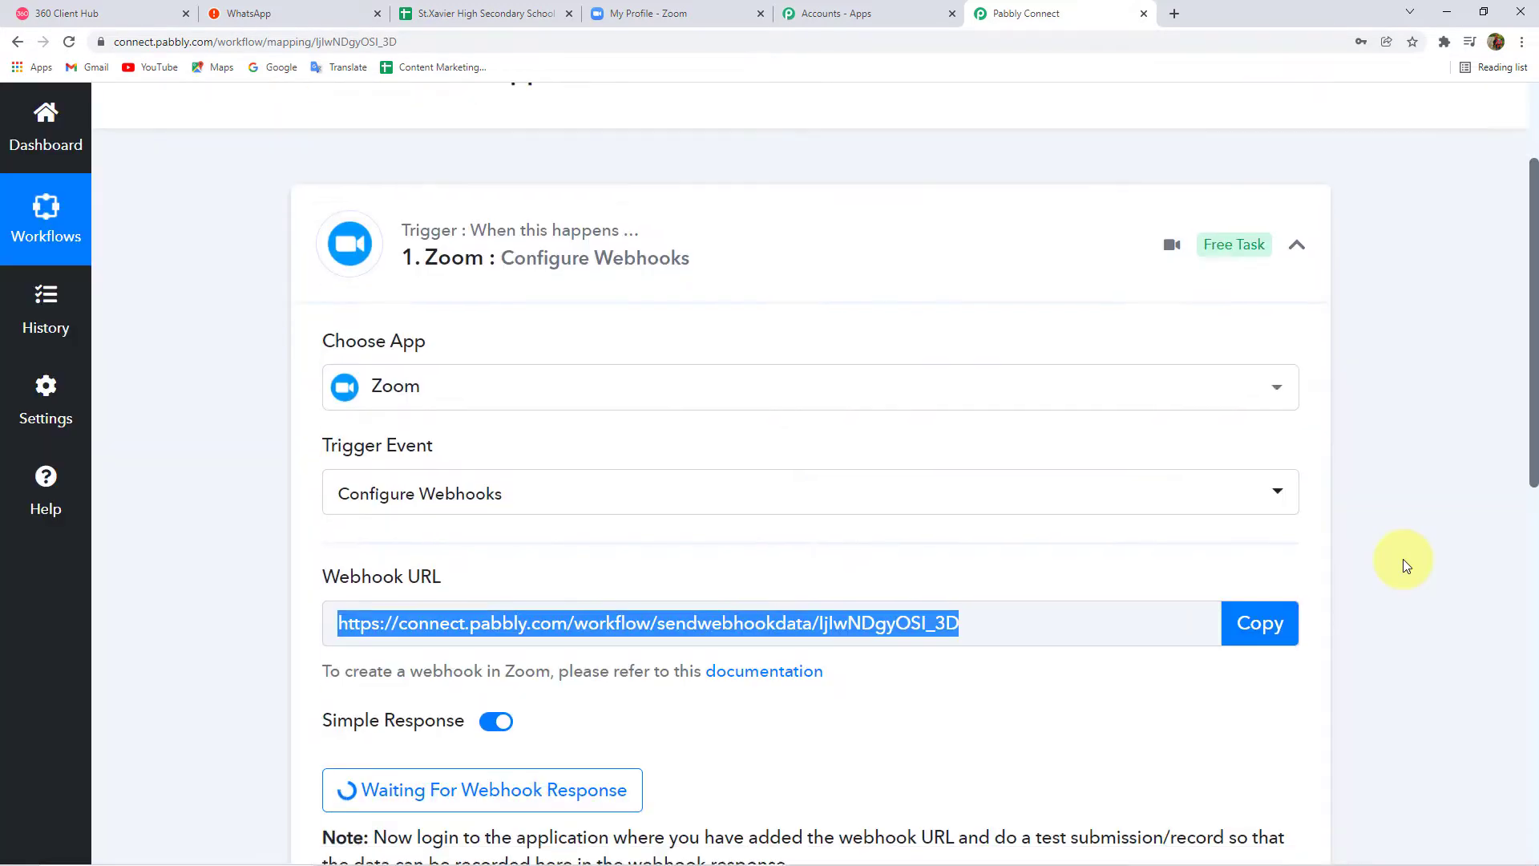
{"action": "left_click", "coordinate": [774, 453]}
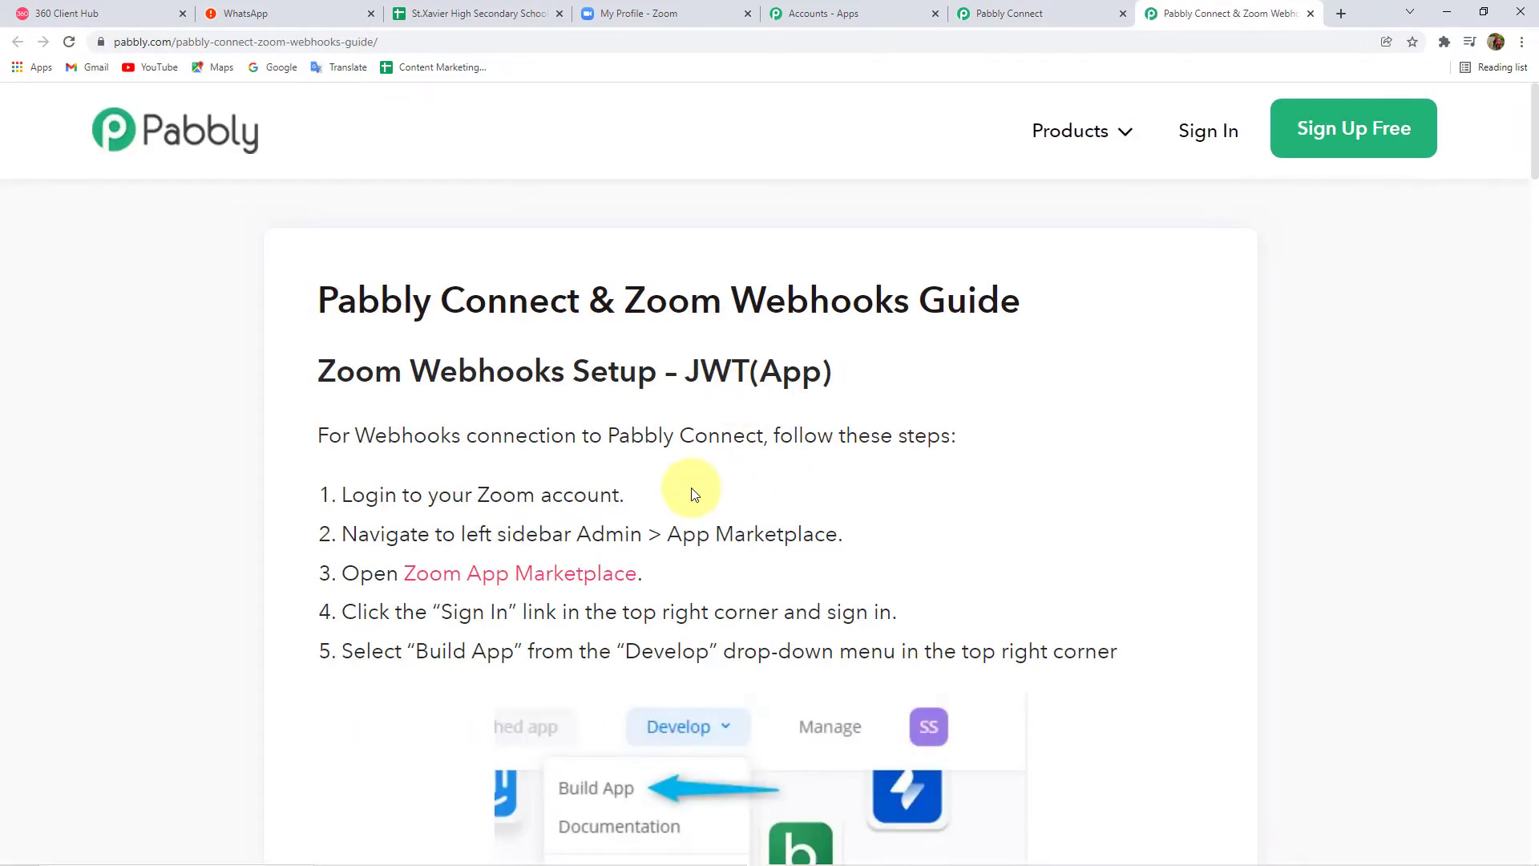
- Read through the Zoom webhooks guide, then close it to return to Pabbly Connect
{"action": "scroll", "coordinate": [725, 457], "scroll_direction": "down", "scroll_amount": 4}
{"action": "scroll", "coordinate": [725, 450], "scroll_direction": "down", "scroll_amount": 1}
{"action": "scroll", "coordinate": [724, 452], "scroll_direction": "down", "scroll_amount": 5}
{"action": "scroll", "coordinate": [724, 452], "scroll_direction": "down", "scroll_amount": 3}
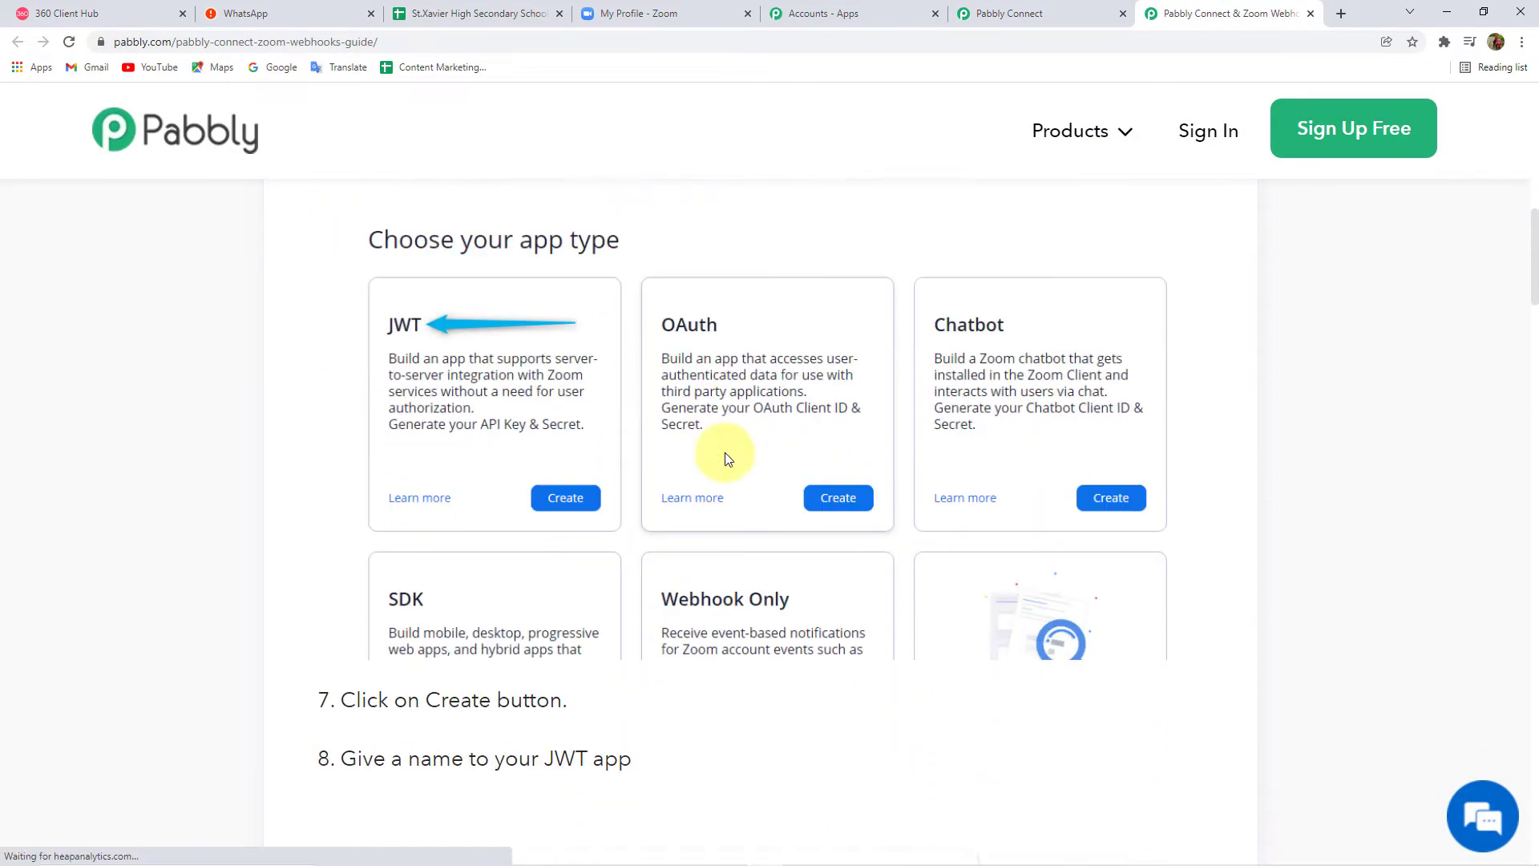
{"action": "scroll", "coordinate": [725, 453], "scroll_direction": "down", "scroll_amount": 3}
{"action": "scroll", "coordinate": [724, 453], "scroll_direction": "down", "scroll_amount": 4}
{"action": "scroll", "coordinate": [724, 453], "scroll_direction": "down", "scroll_amount": 7}
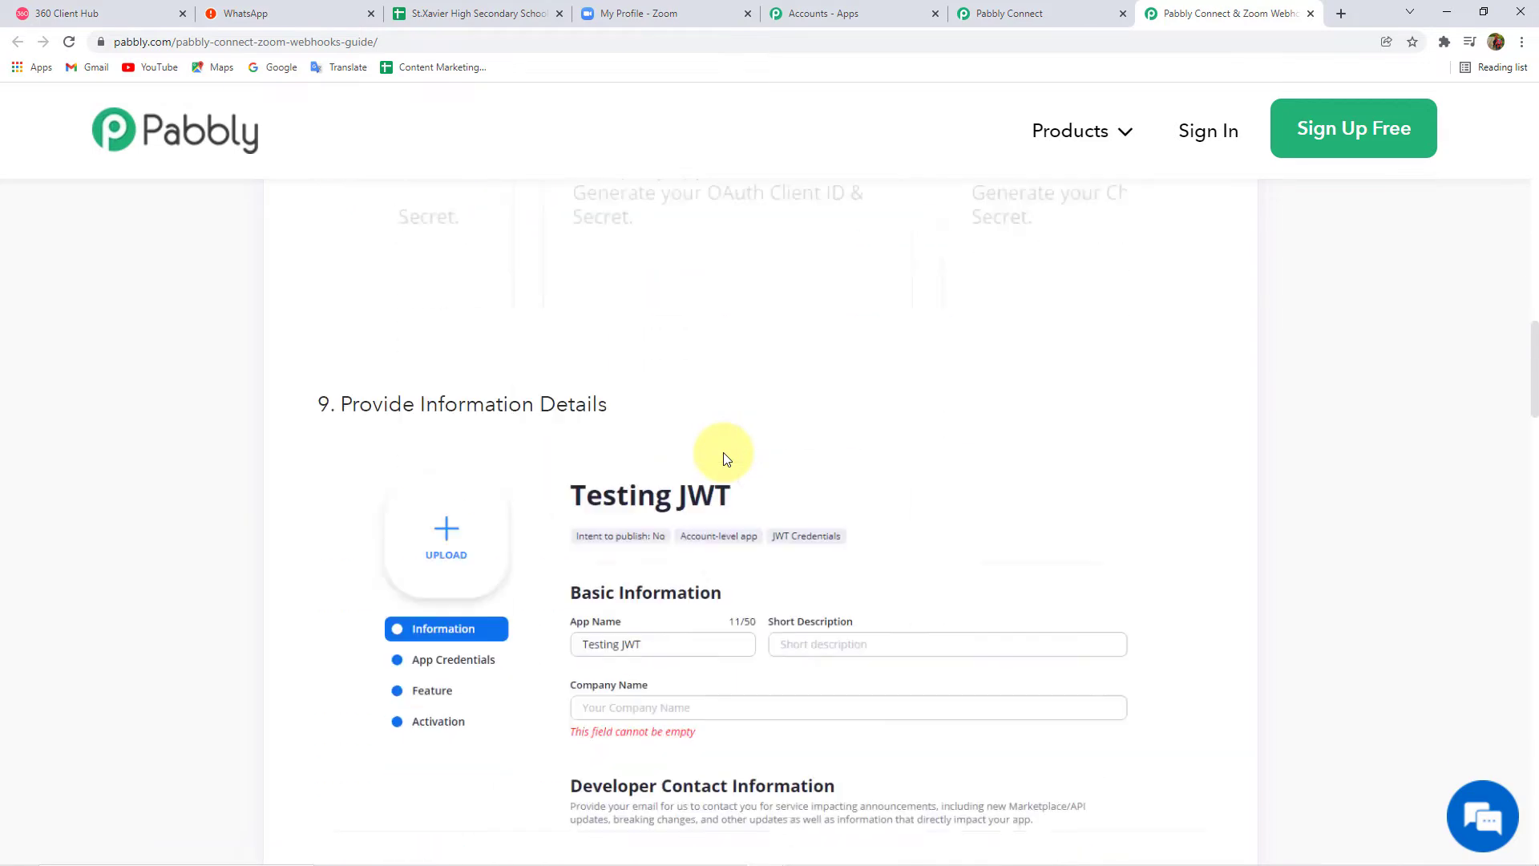
{"action": "scroll", "coordinate": [724, 452], "scroll_direction": "down", "scroll_amount": 5}
{"action": "scroll", "coordinate": [723, 454], "scroll_direction": "down", "scroll_amount": 7}
{"action": "scroll", "coordinate": [723, 452], "scroll_direction": "down", "scroll_amount": 6}
{"action": "scroll", "coordinate": [723, 452], "scroll_direction": "down", "scroll_amount": 2}
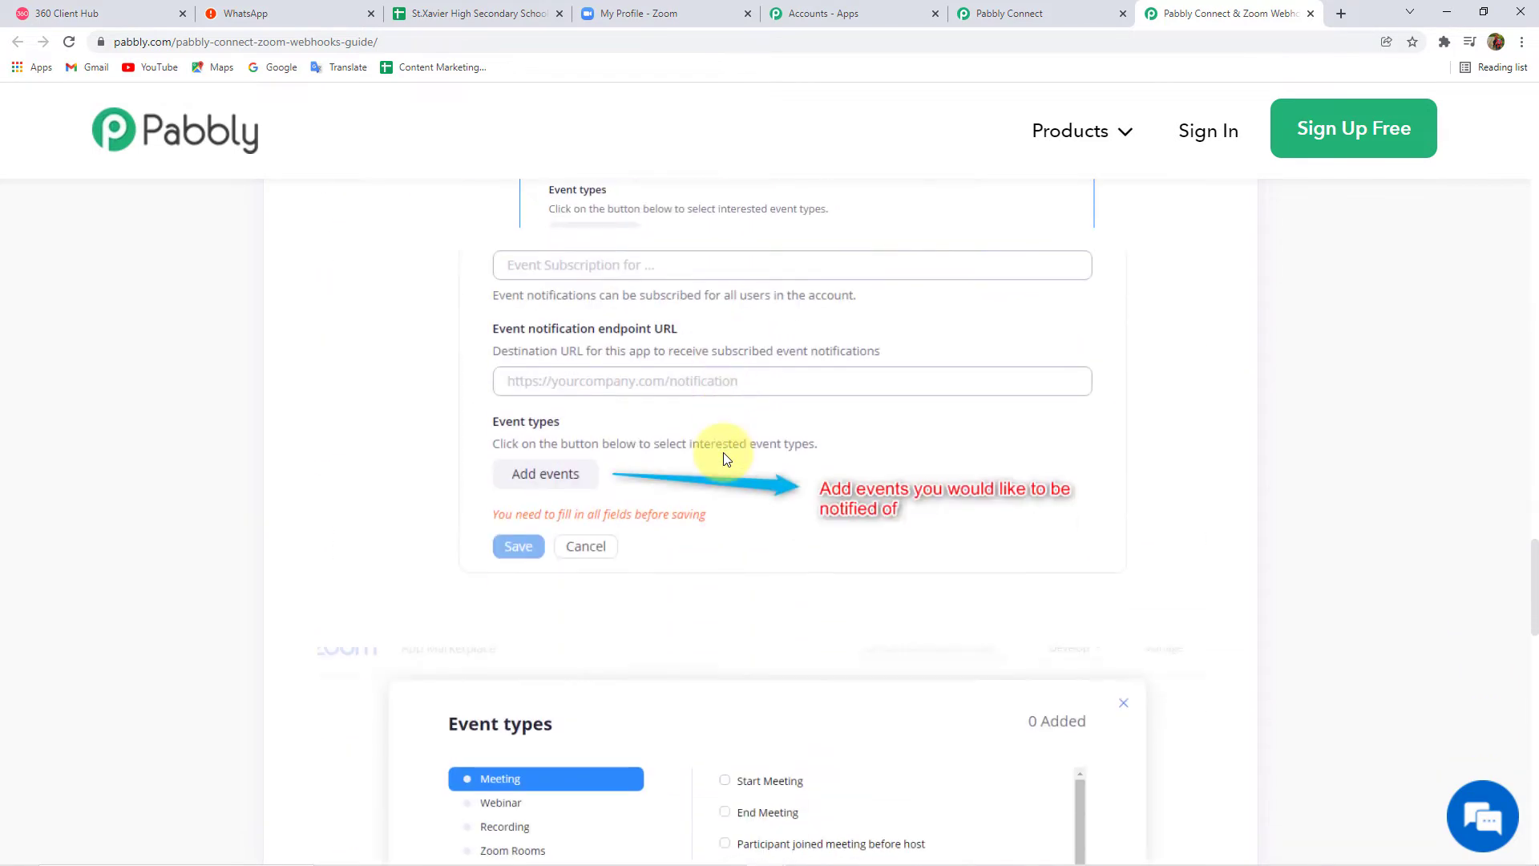
{"action": "left_click", "coordinate": [1310, 14]}
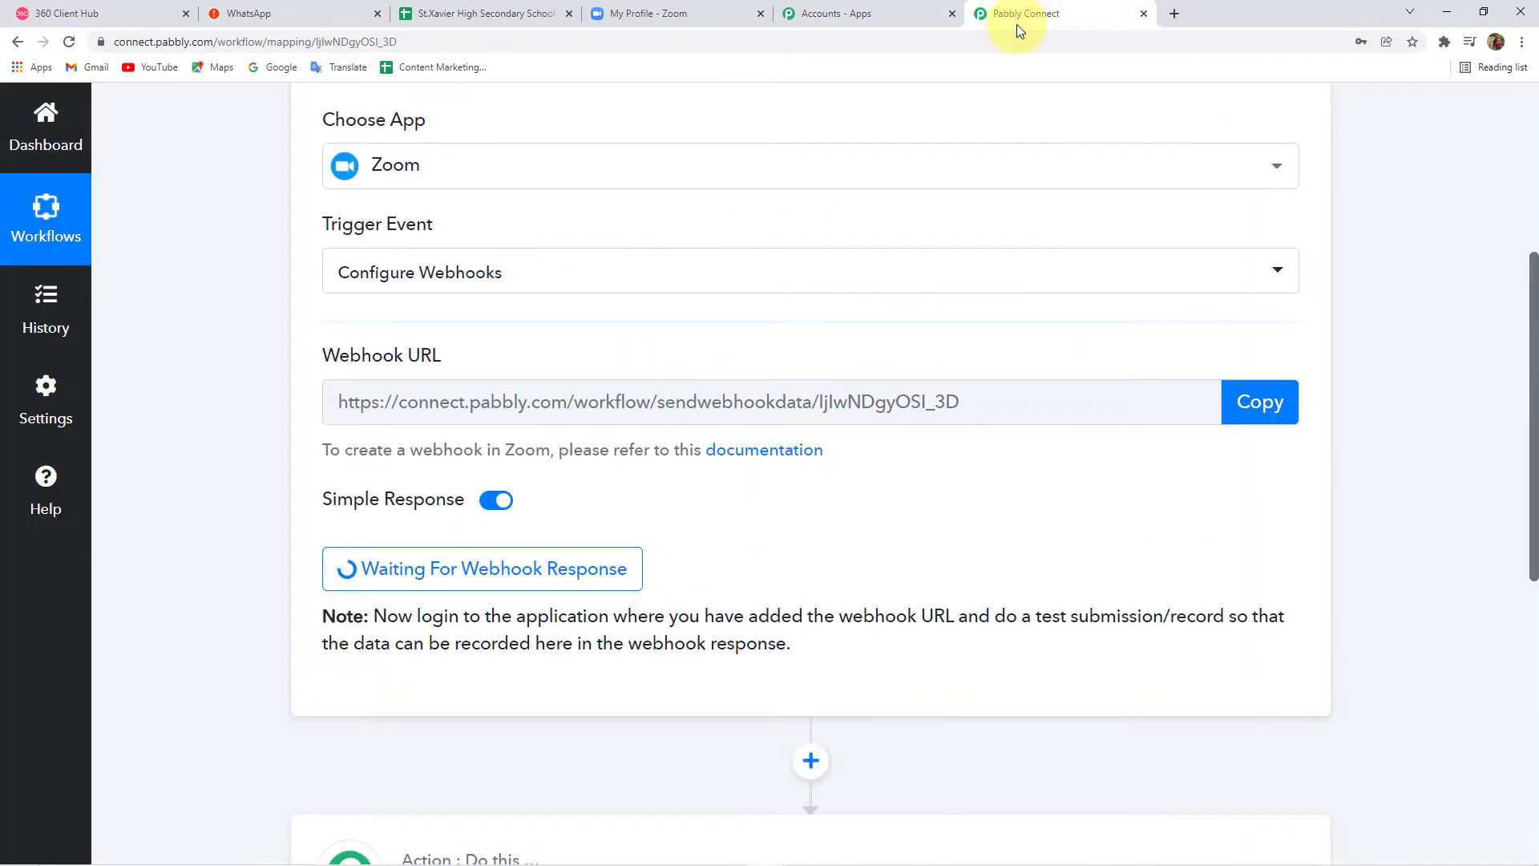
- From the My Profile - Zoom page, expand Advanced and open App Marketplace
{"action": "left_click", "coordinate": [693, 7]}
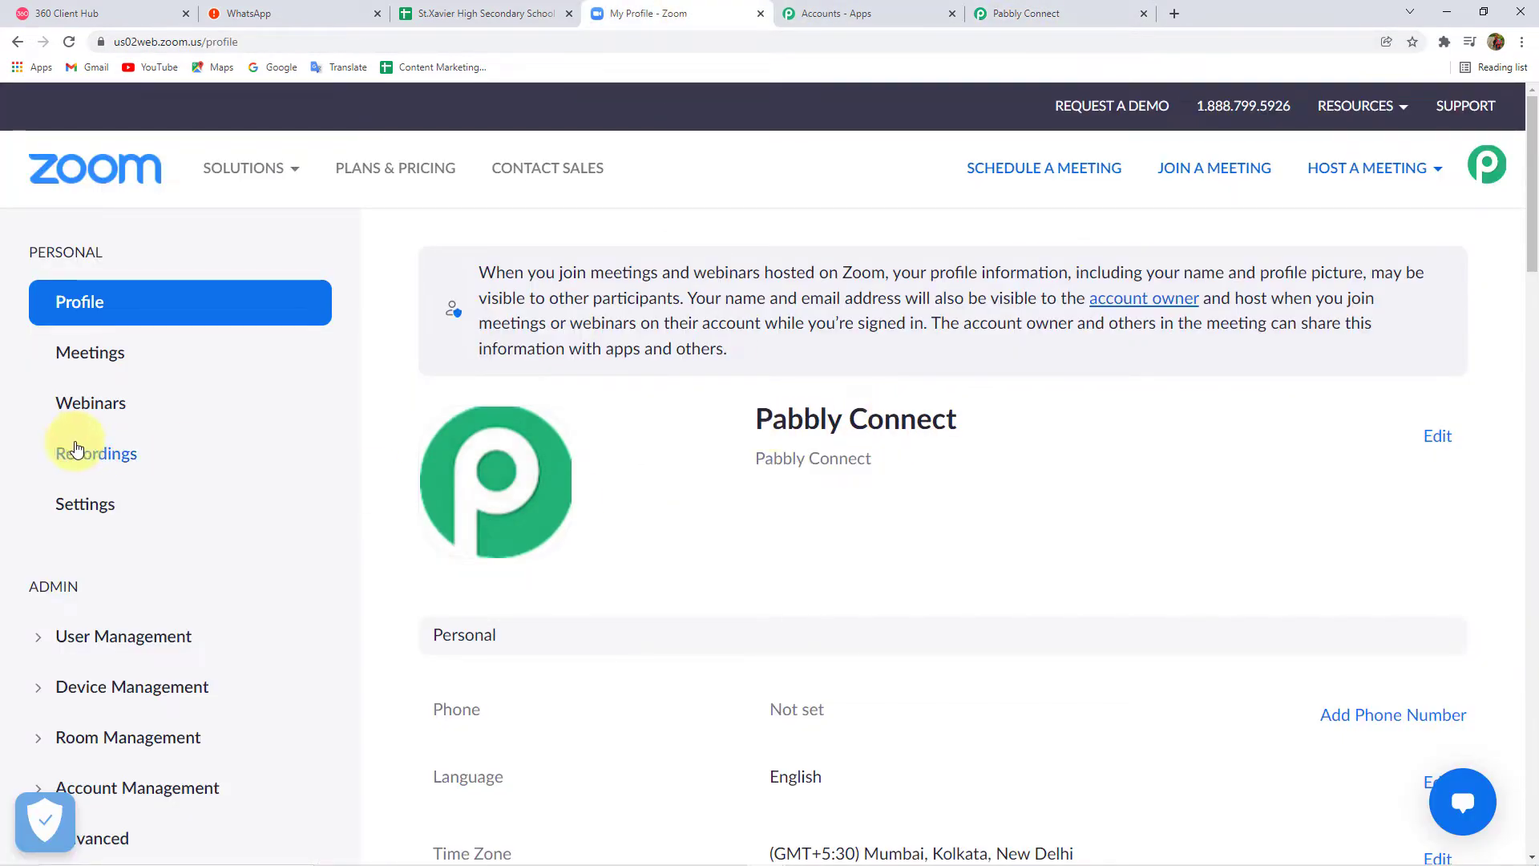
{"action": "scroll", "coordinate": [84, 461], "scroll_direction": "down", "scroll_amount": 4}
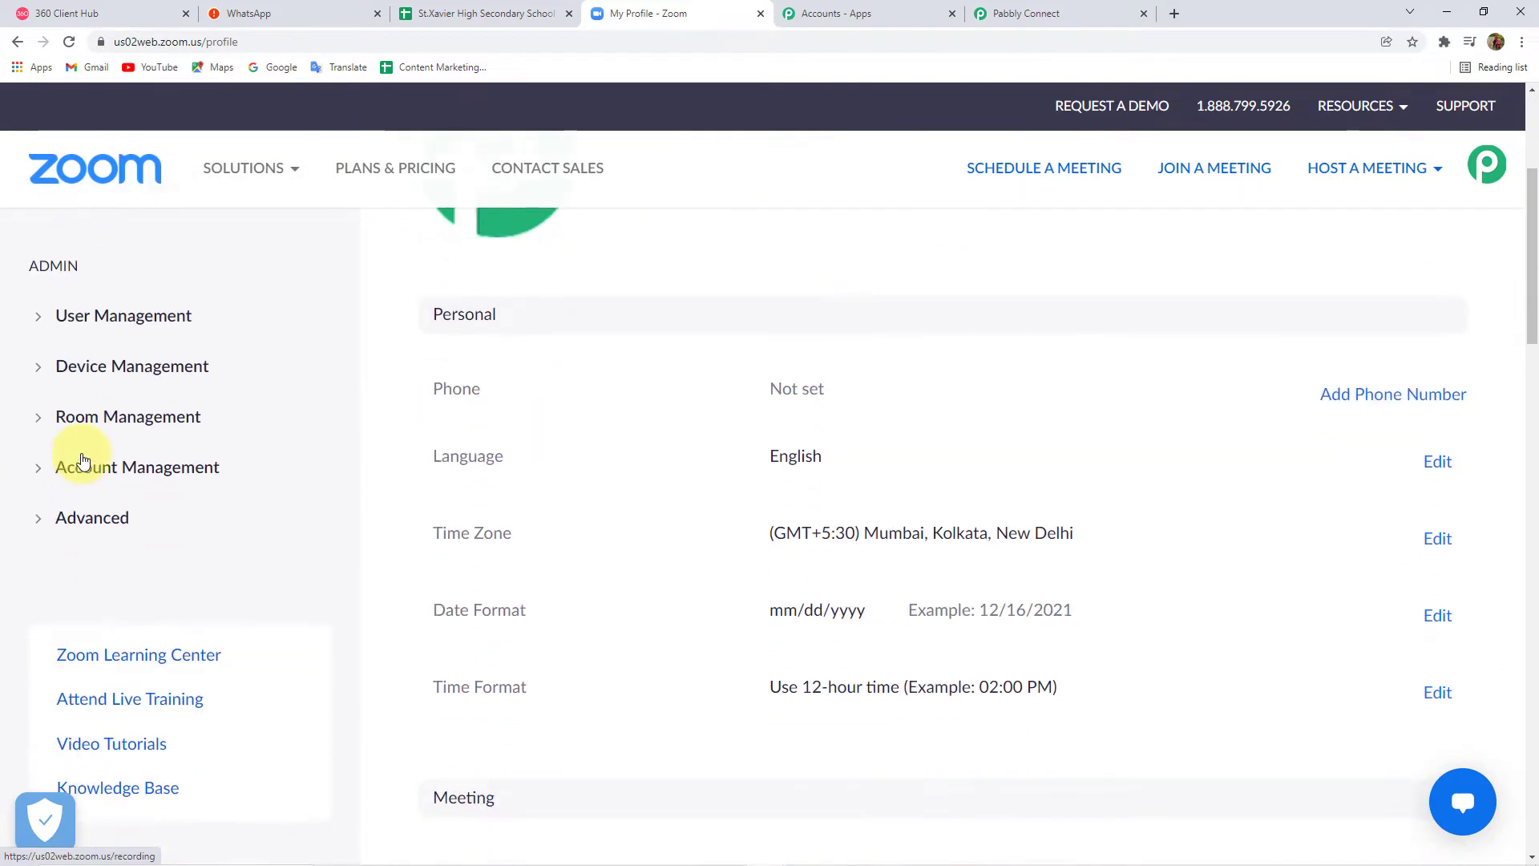
{"action": "left_click", "coordinate": [105, 525]}
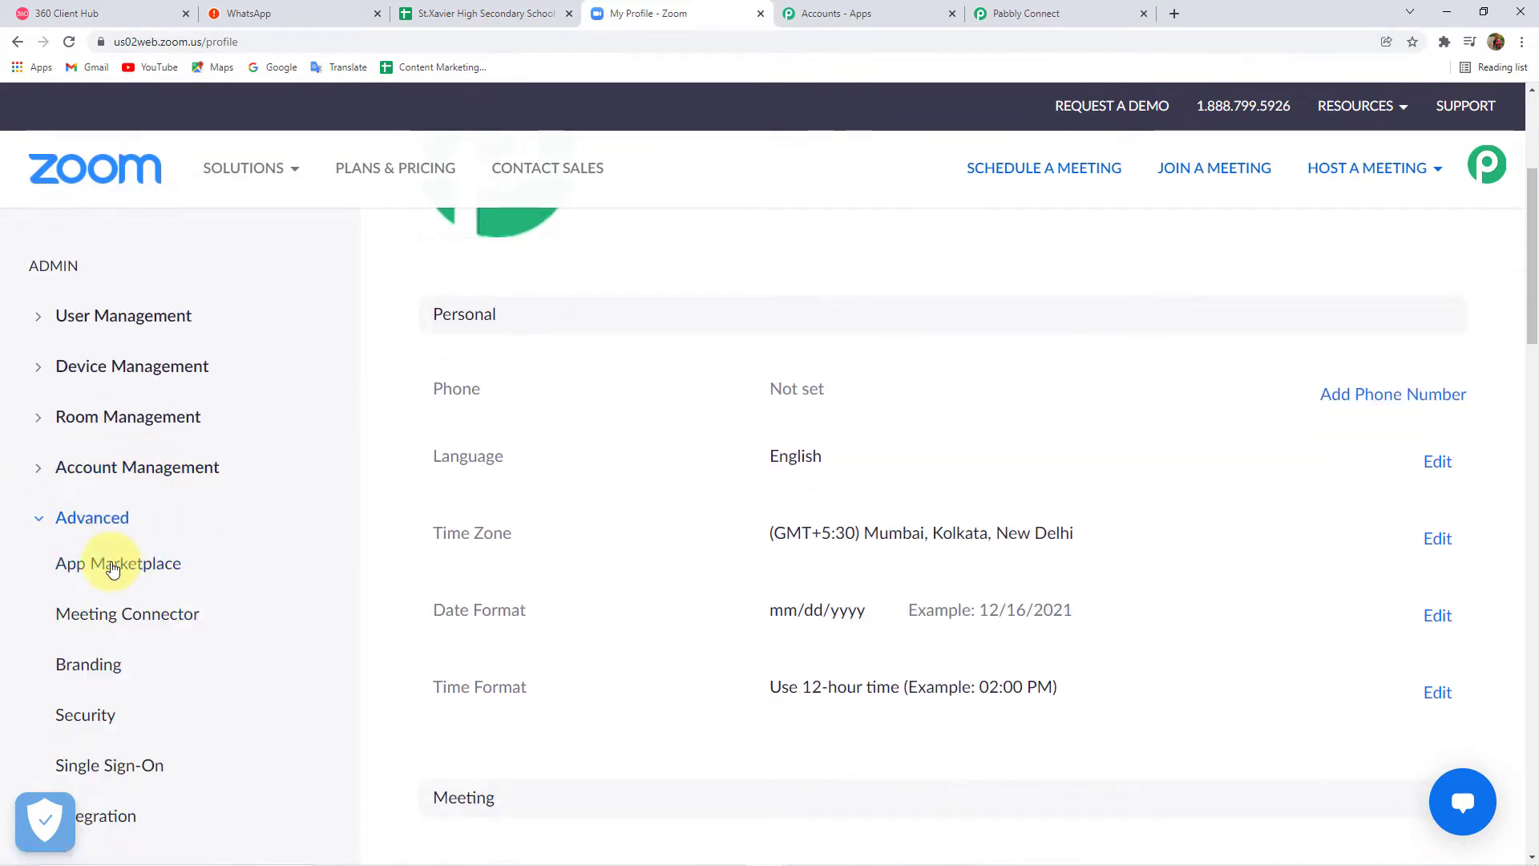
{"action": "left_click", "coordinate": [113, 565]}
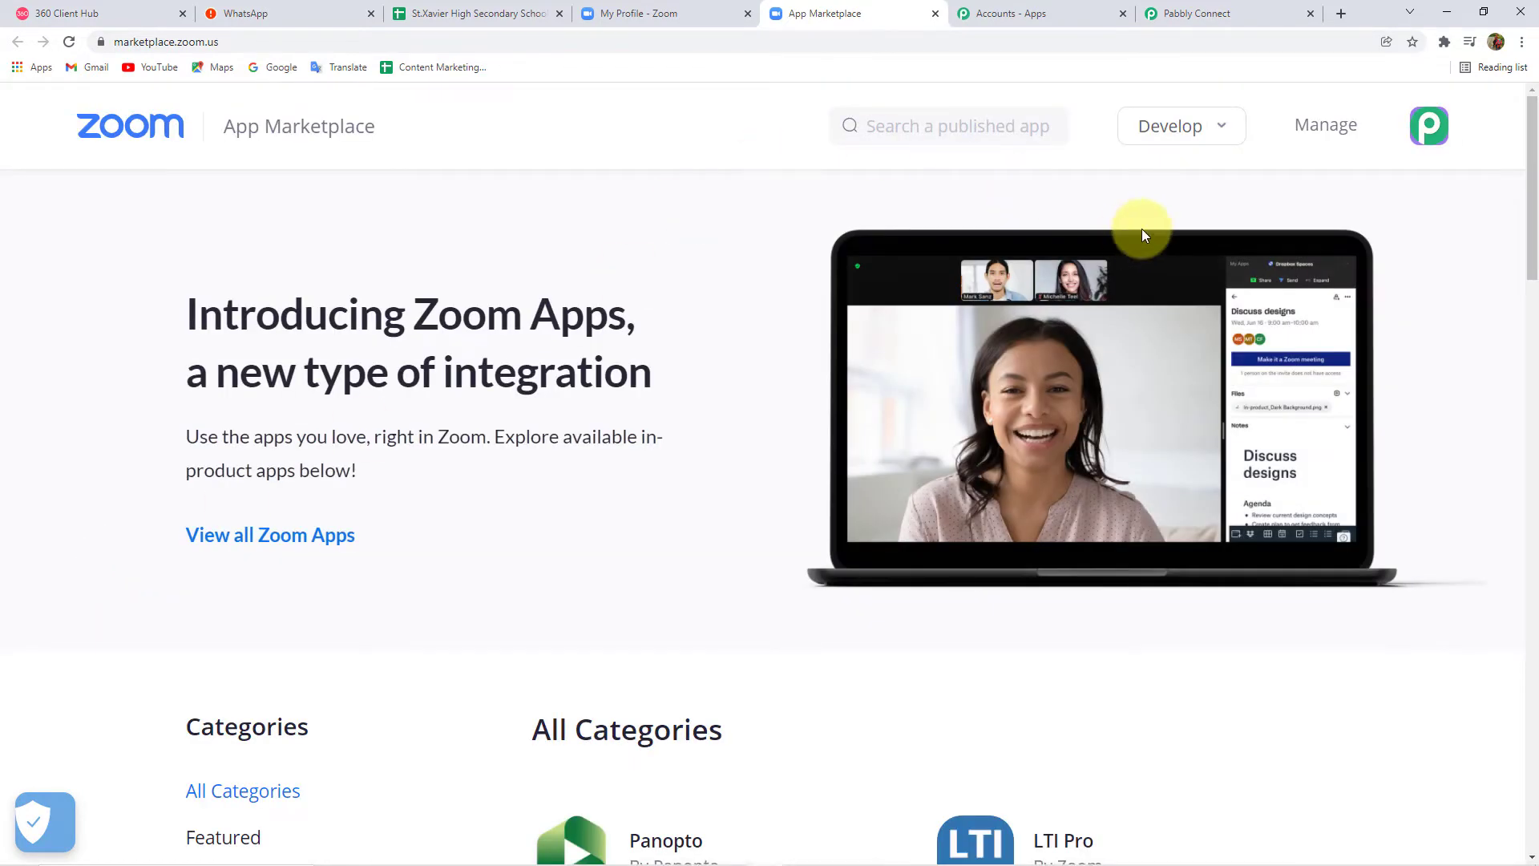
- Via Develop > Build App, open the existing JWT app 'Pabbly Connect test' on its Information tab
{"action": "left_click", "coordinate": [1177, 138]}
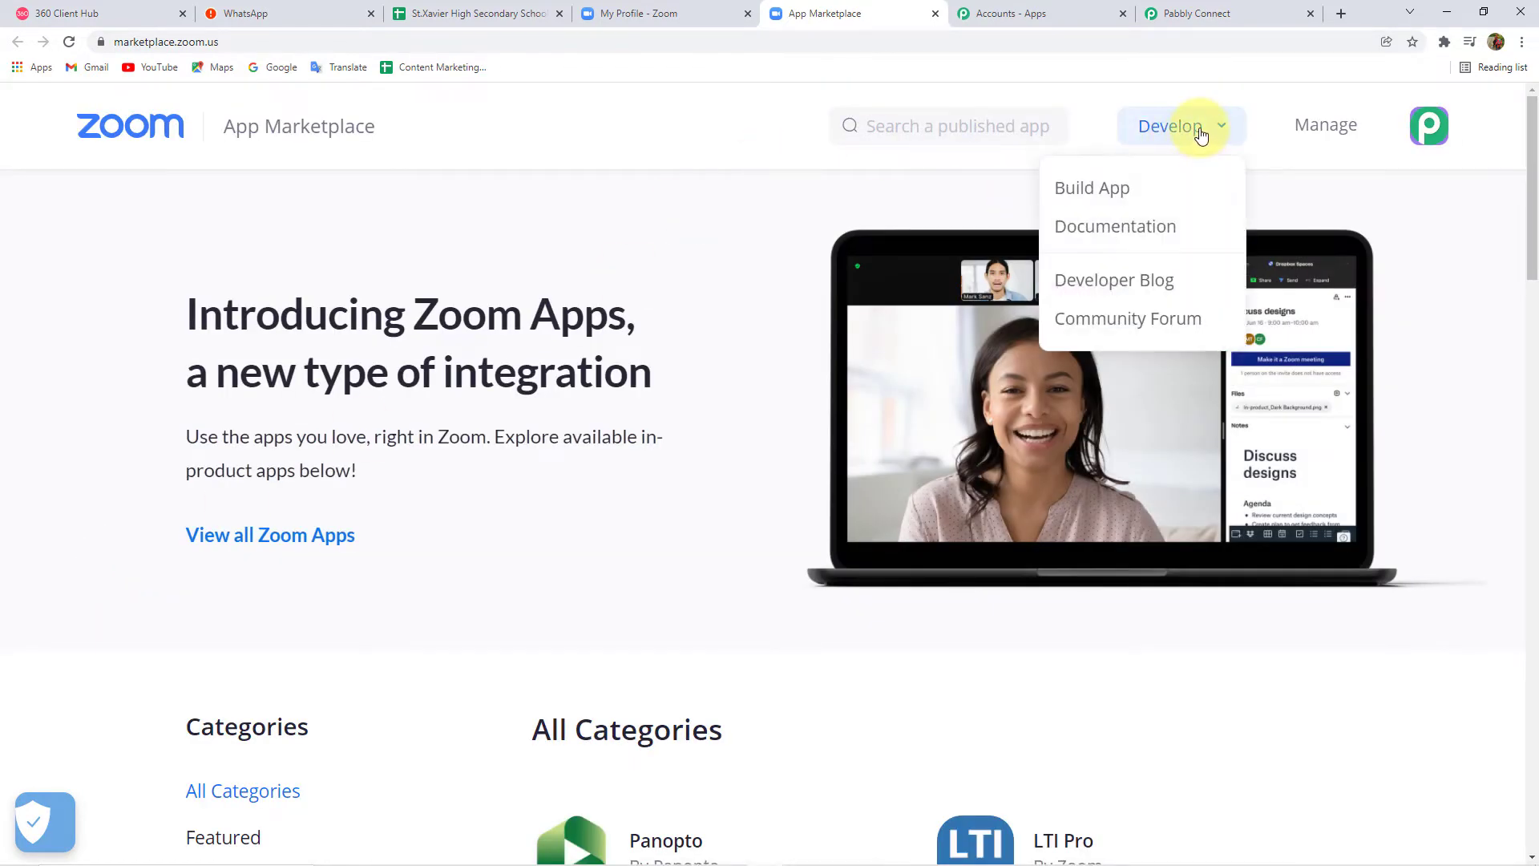
{"action": "left_click", "coordinate": [1122, 190]}
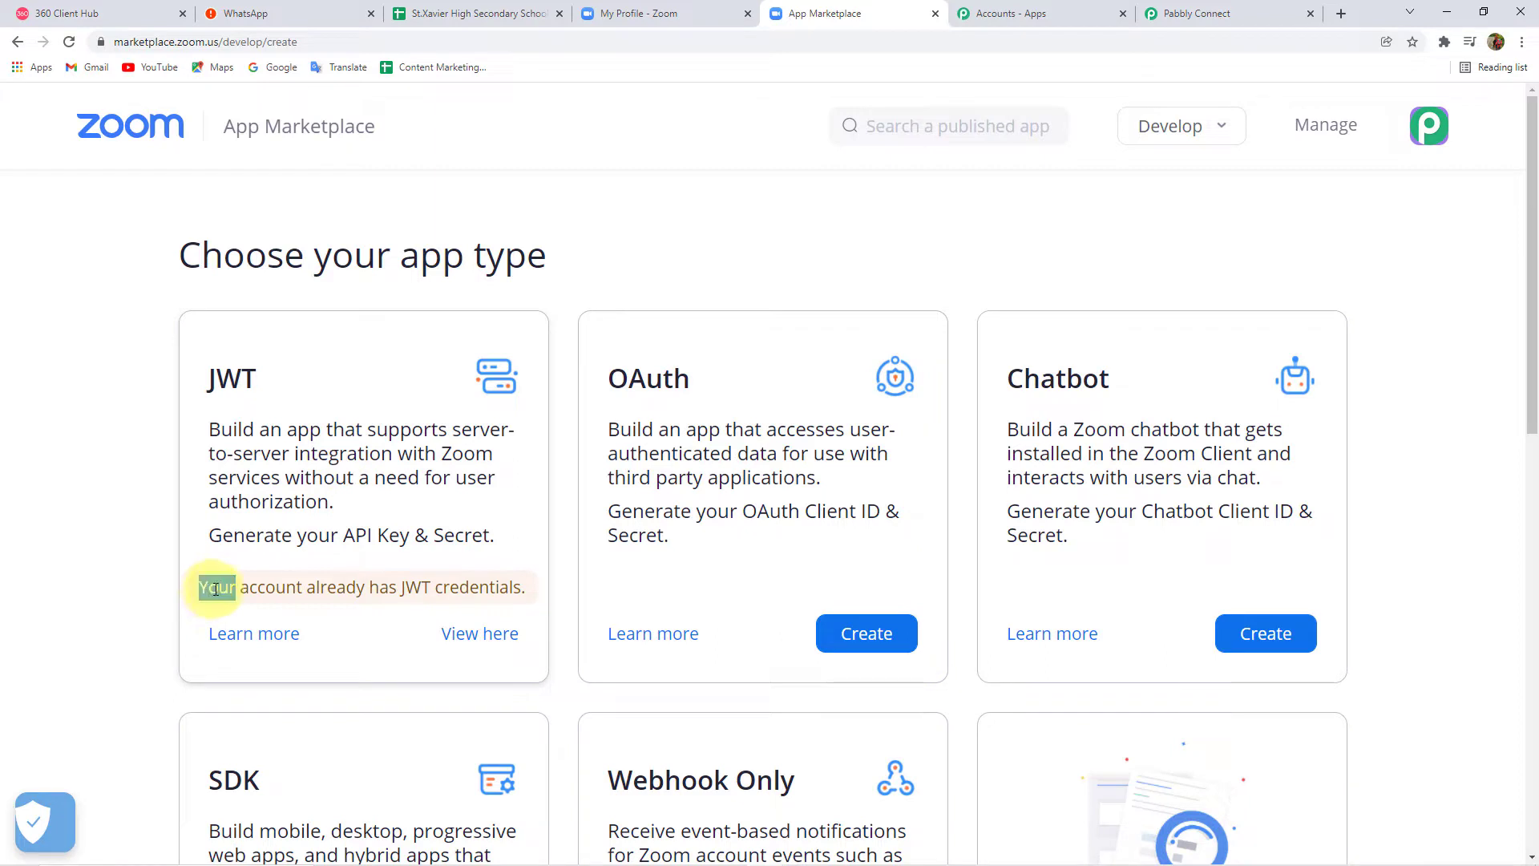
{"action": "left_click_drag", "start_coordinate": [215, 589], "coordinate": [521, 588]}
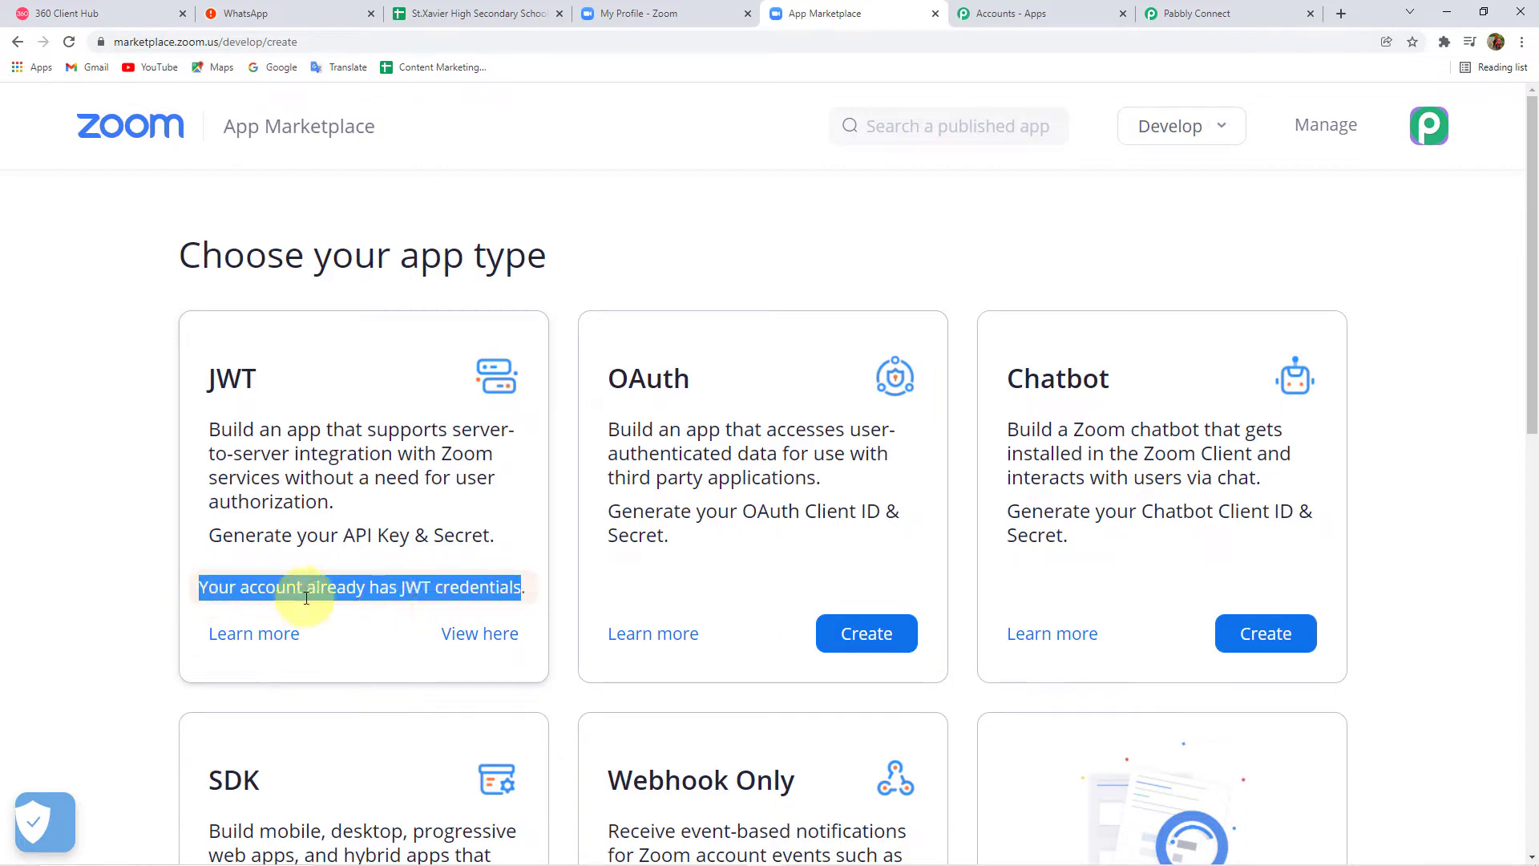
{"action": "left_click", "coordinate": [443, 597]}
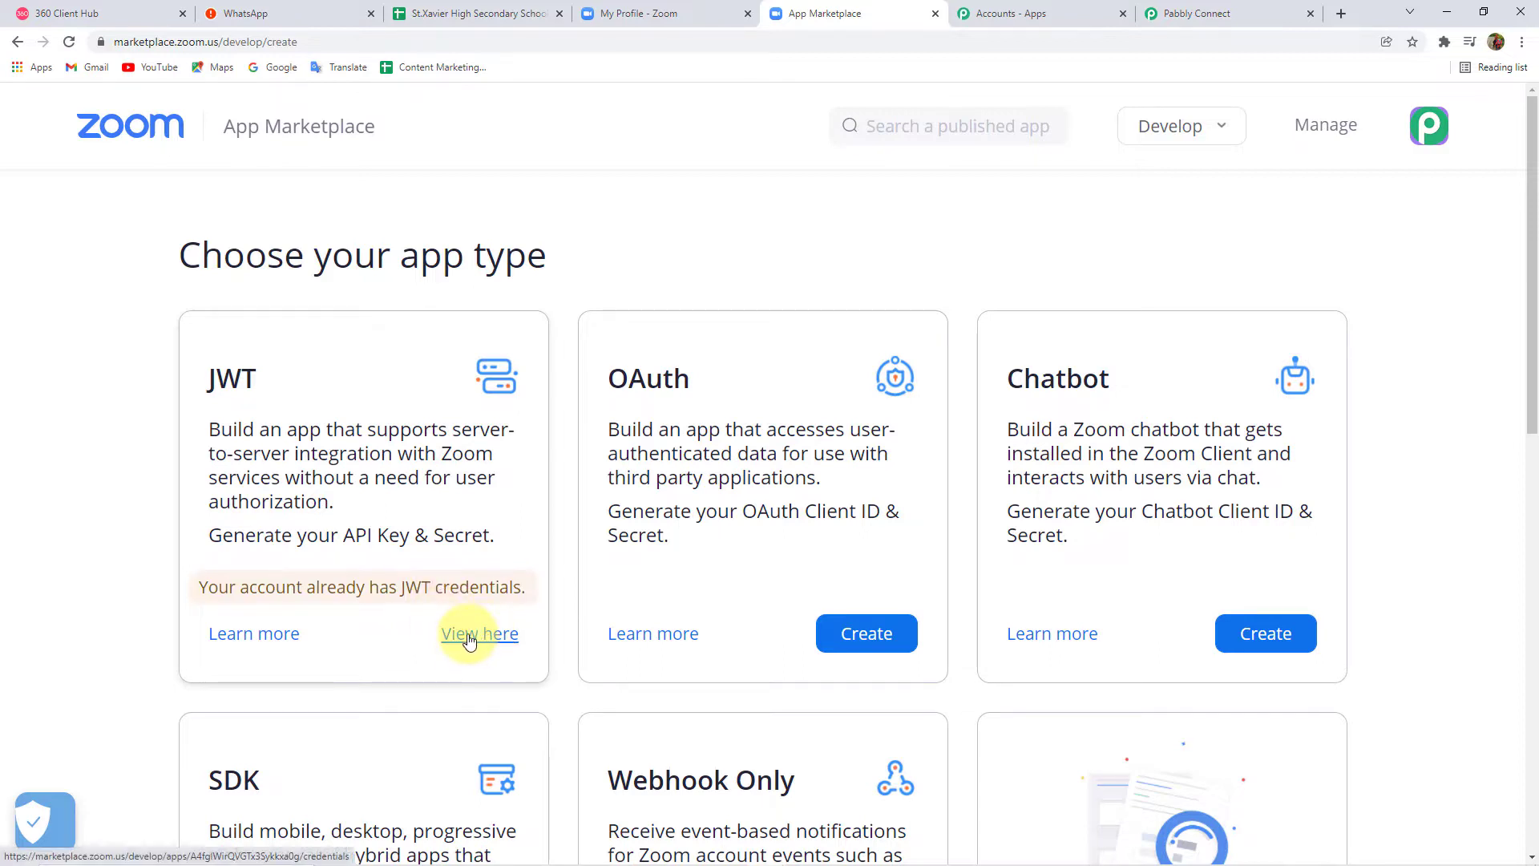
{"action": "scroll", "coordinate": [498, 591], "scroll_direction": "down", "scroll_amount": 1}
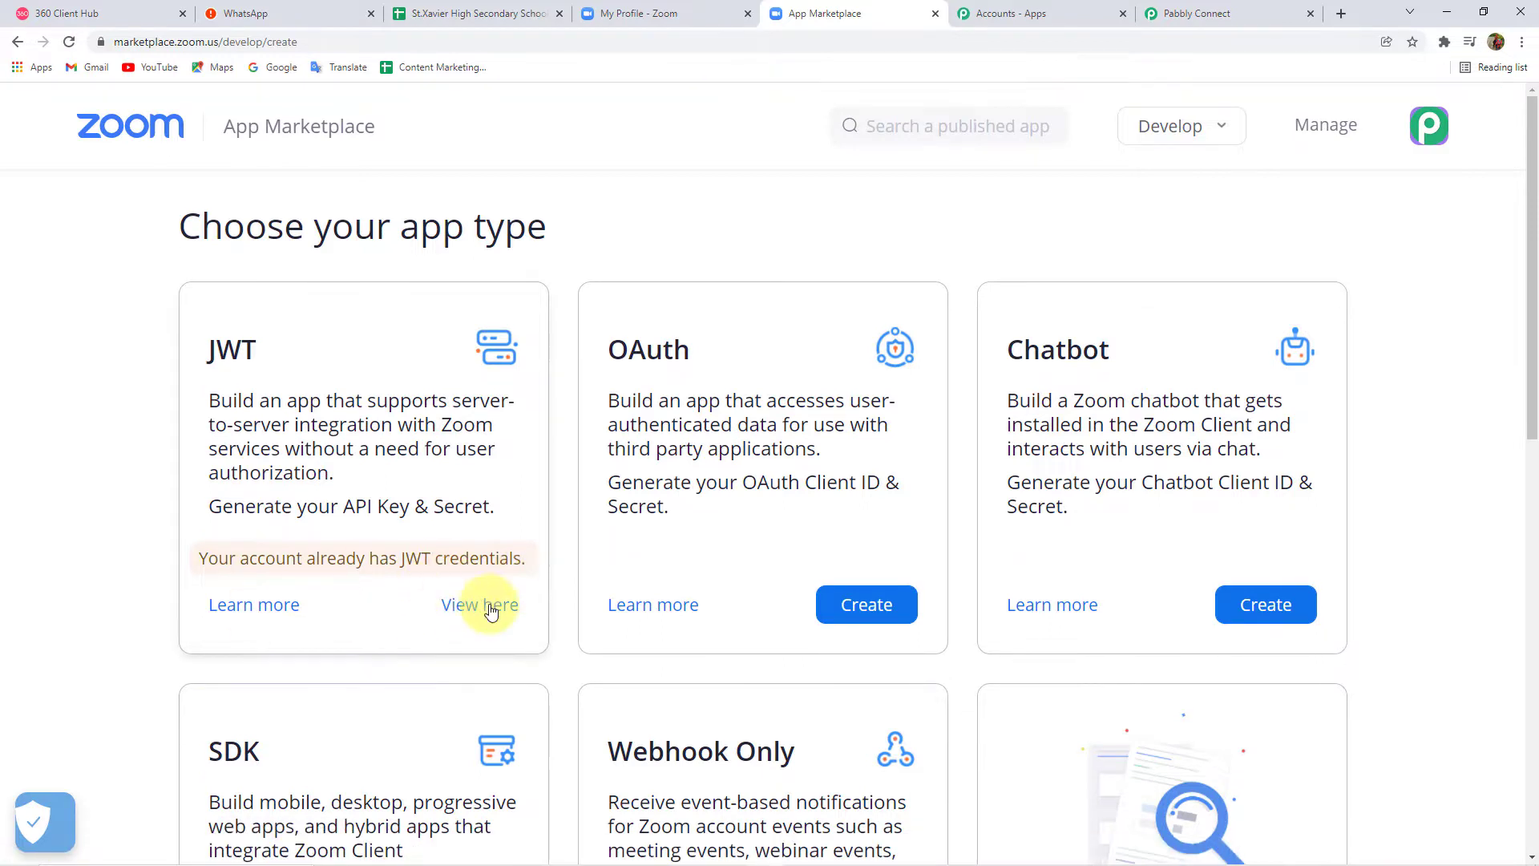
{"action": "left_click", "coordinate": [491, 606]}
{"action": "left_click", "coordinate": [248, 469]}
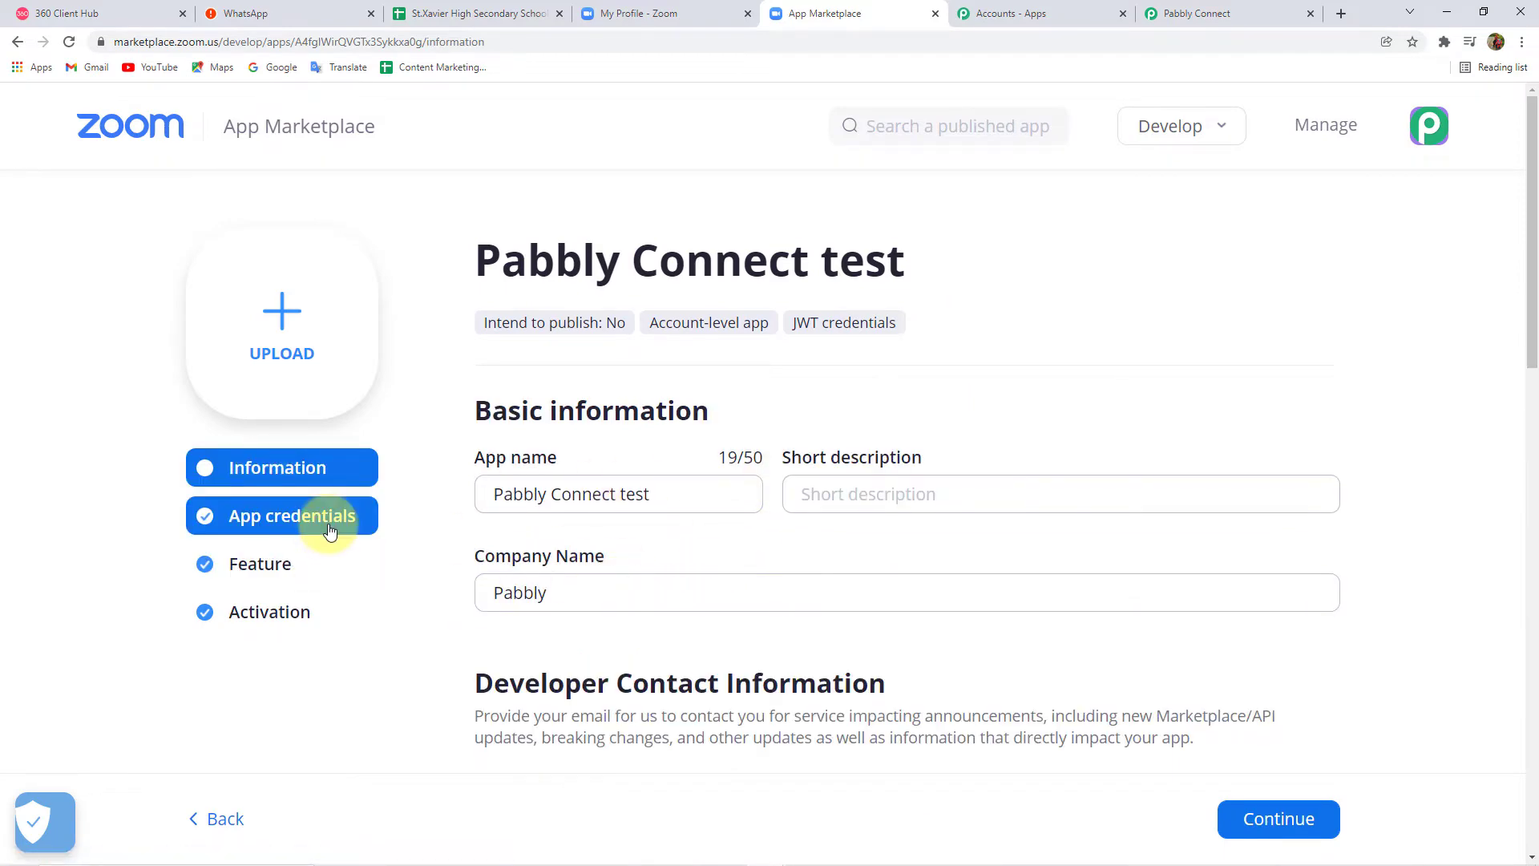
- On the app's Feature tab, expand Event subscriptions and add a new event subscription
{"action": "left_click", "coordinate": [333, 517]}
{"action": "scroll", "coordinate": [446, 577], "scroll_direction": "down", "scroll_amount": 3}
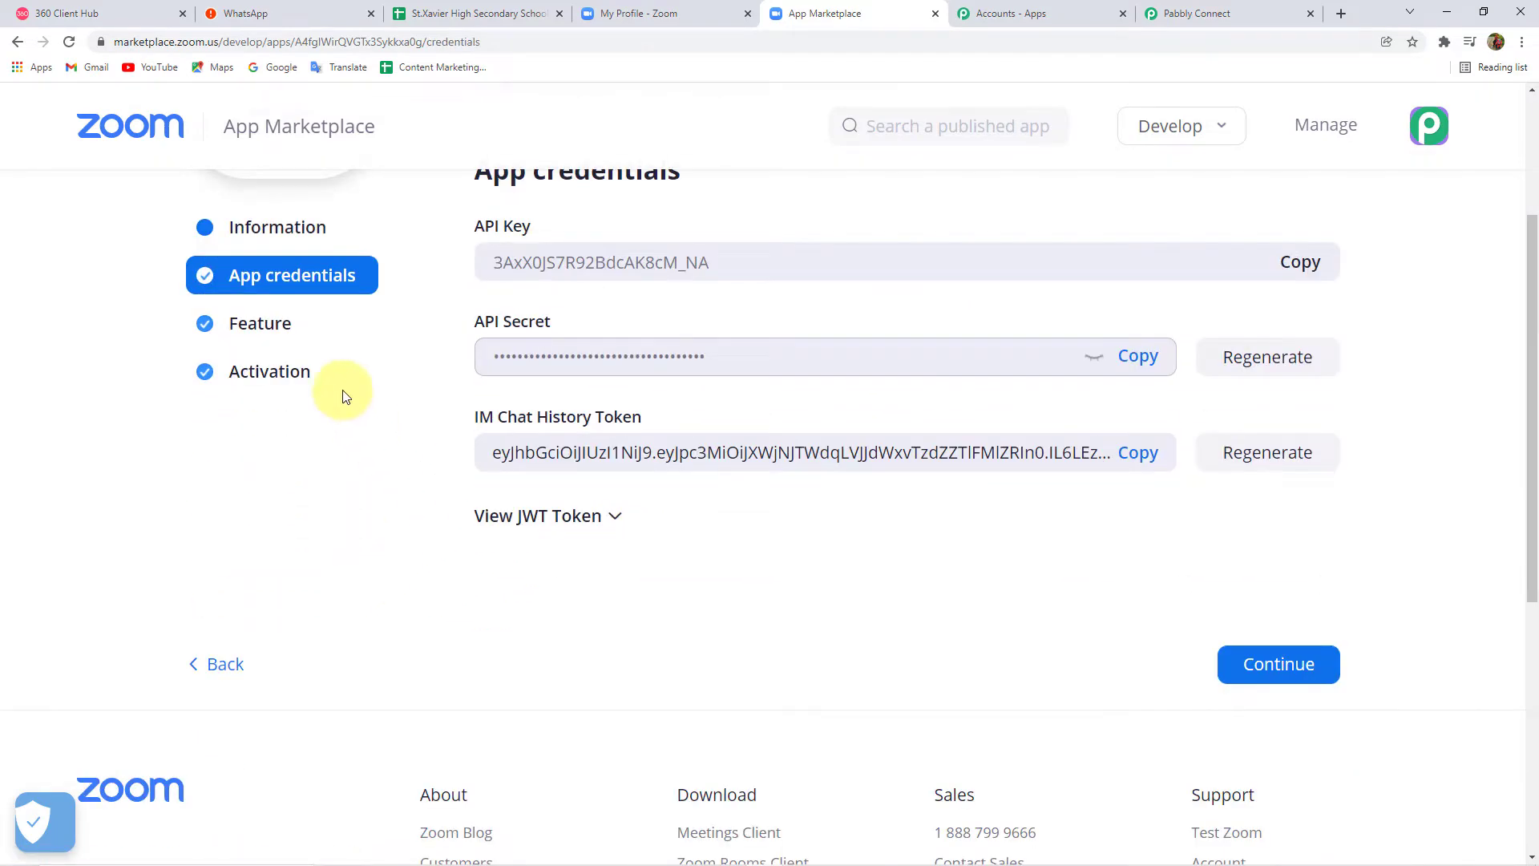
{"action": "left_click", "coordinate": [301, 329]}
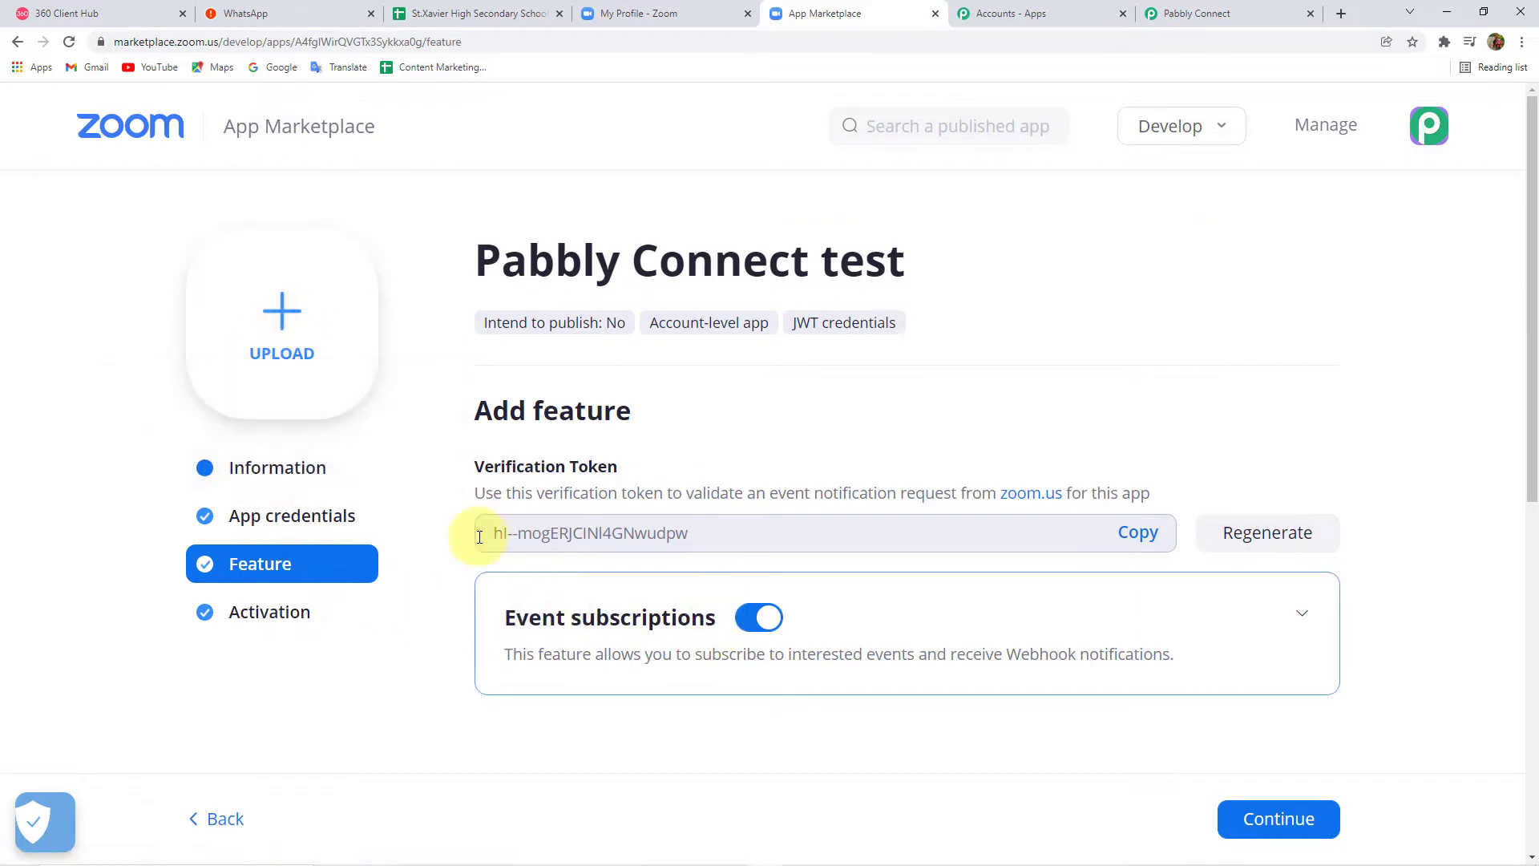
{"action": "scroll", "coordinate": [120, 491], "scroll_direction": "down", "scroll_amount": 2}
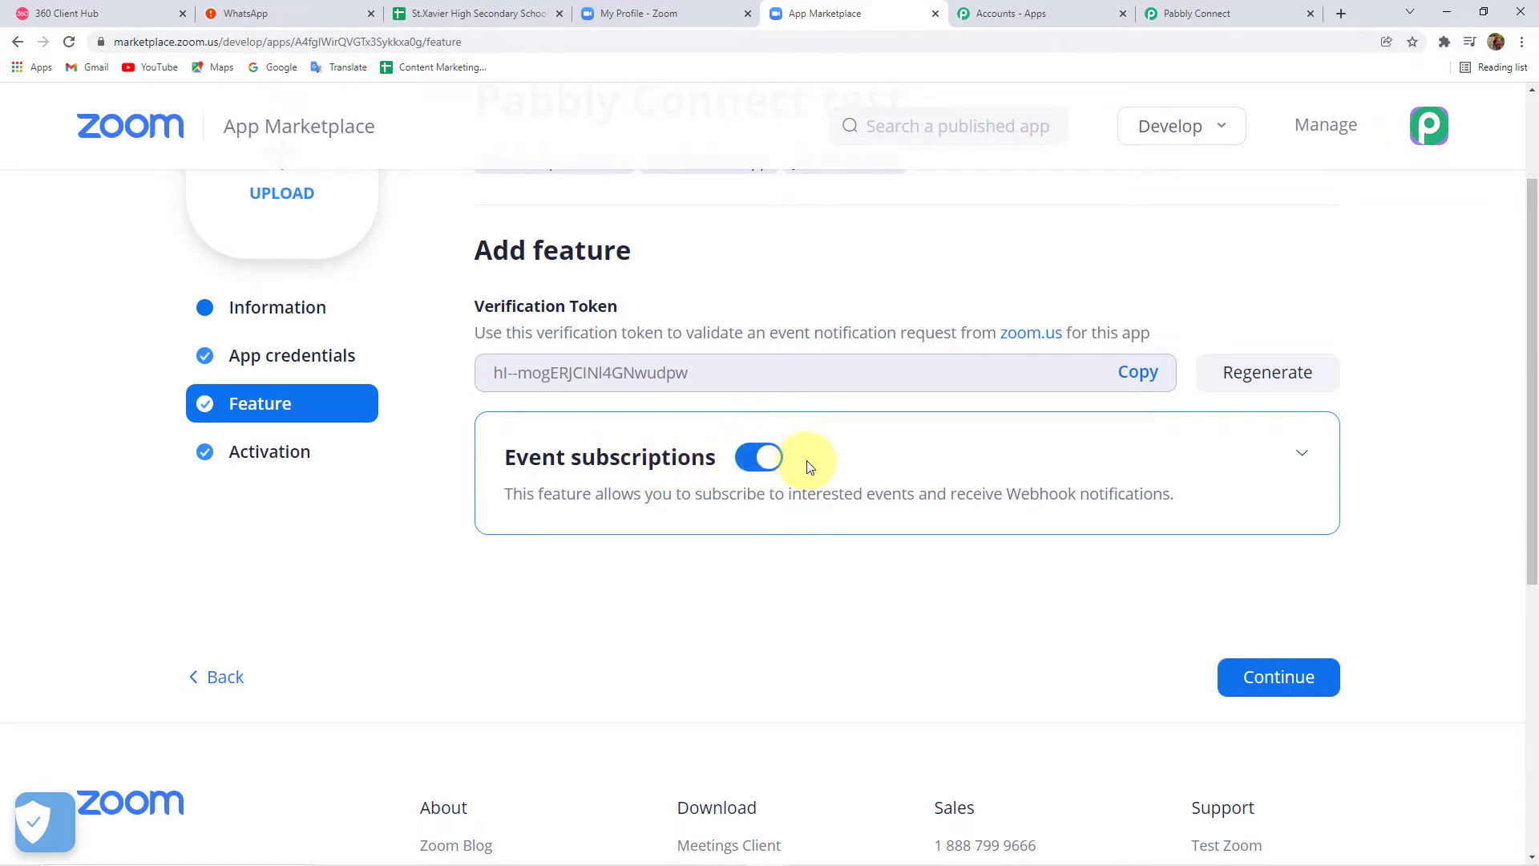
{"action": "left_click", "coordinate": [1302, 459]}
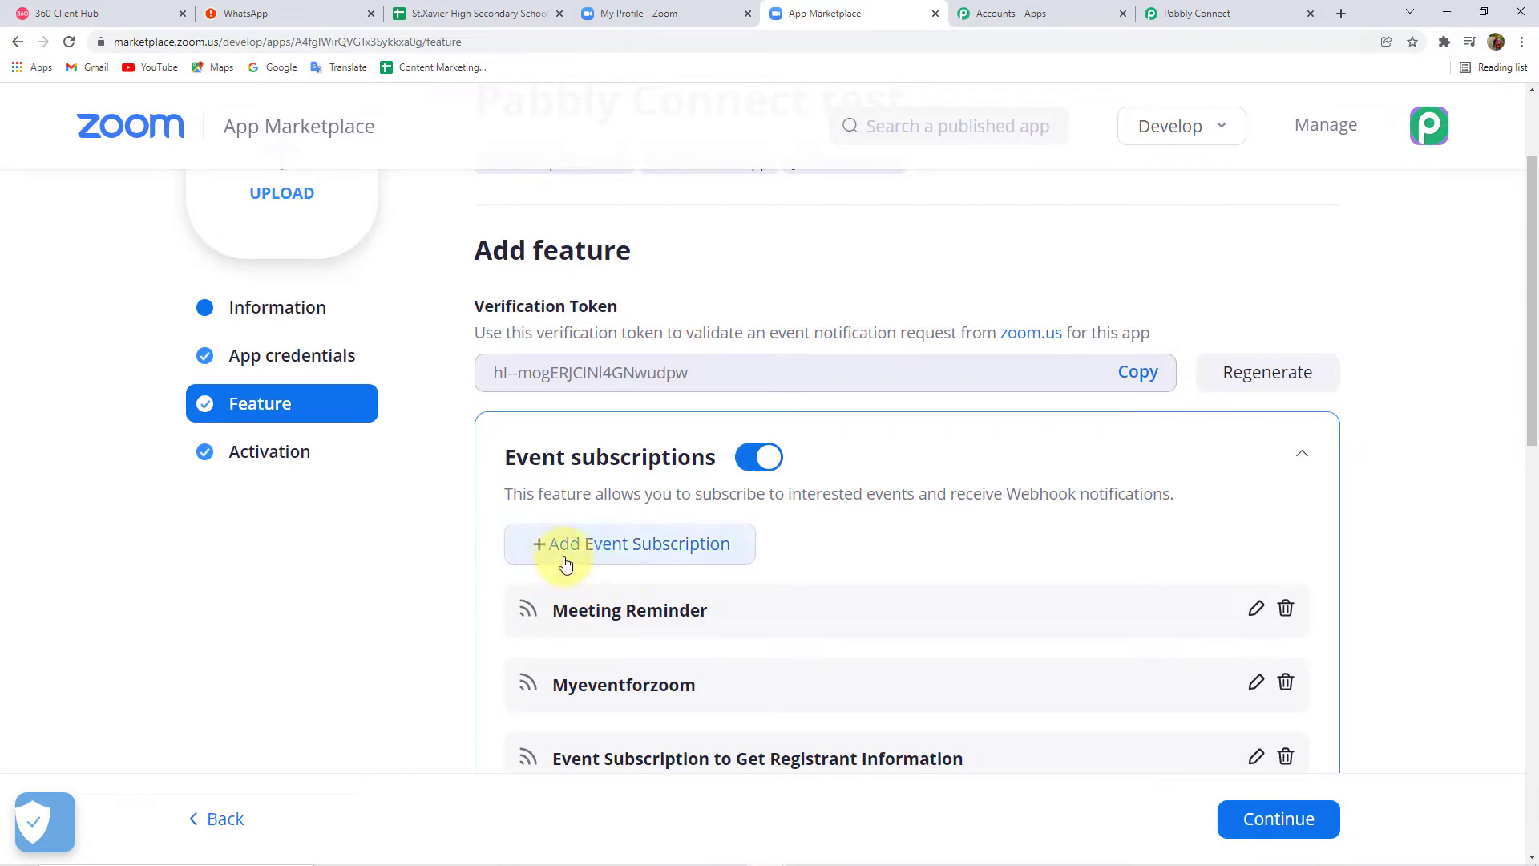
{"action": "left_click", "coordinate": [650, 552]}
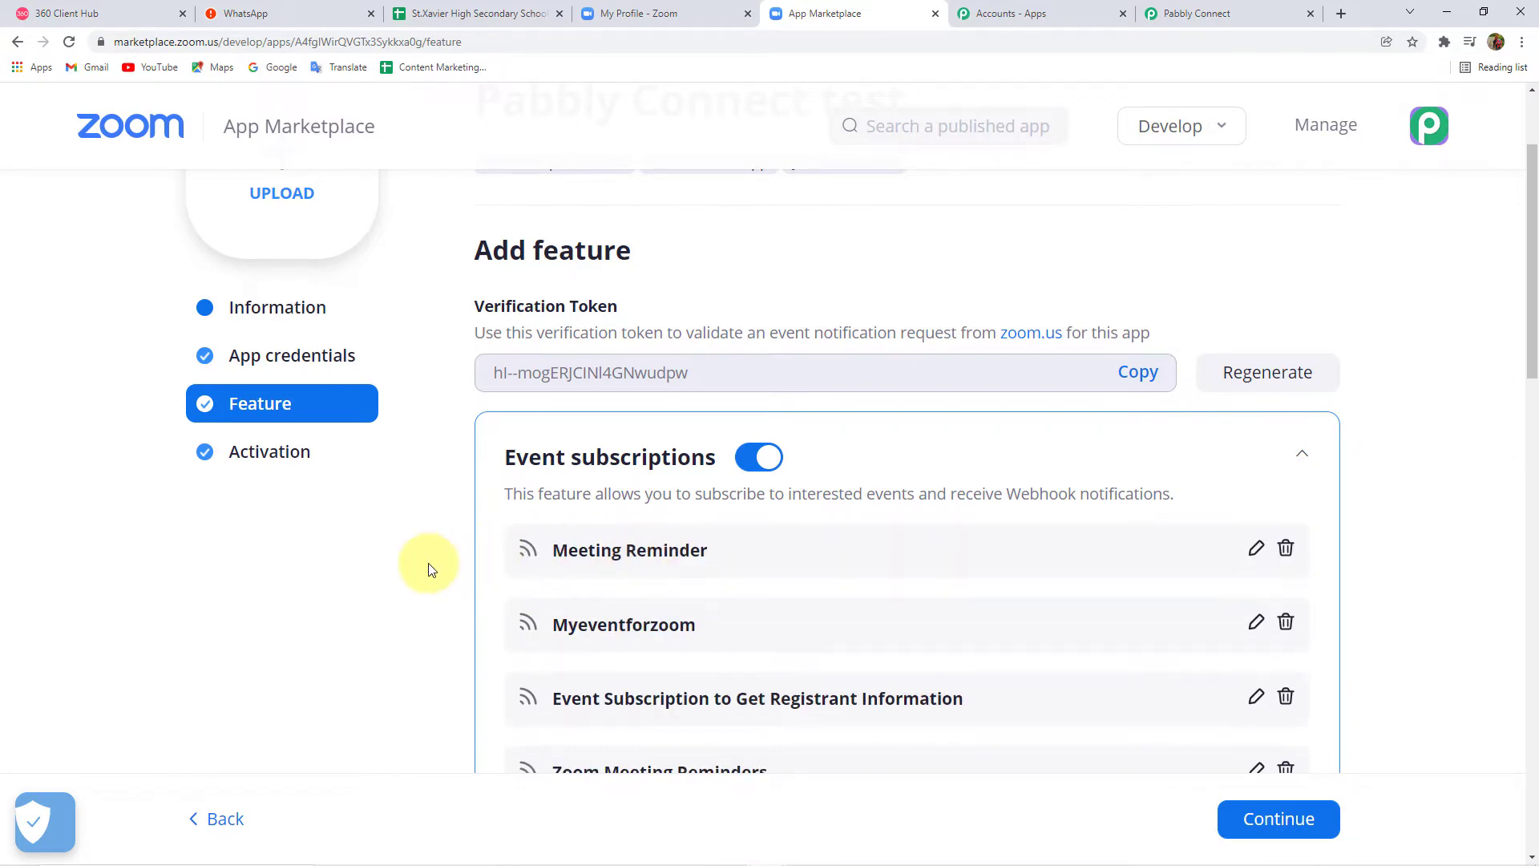
{"action": "scroll", "coordinate": [428, 565], "scroll_direction": "down", "scroll_amount": 2}
{"action": "scroll", "coordinate": [428, 565], "scroll_direction": "down", "scroll_amount": 4}
{"action": "scroll", "coordinate": [427, 565], "scroll_direction": "down", "scroll_amount": 3}
{"action": "scroll", "coordinate": [428, 570], "scroll_direction": "down", "scroll_amount": 1}
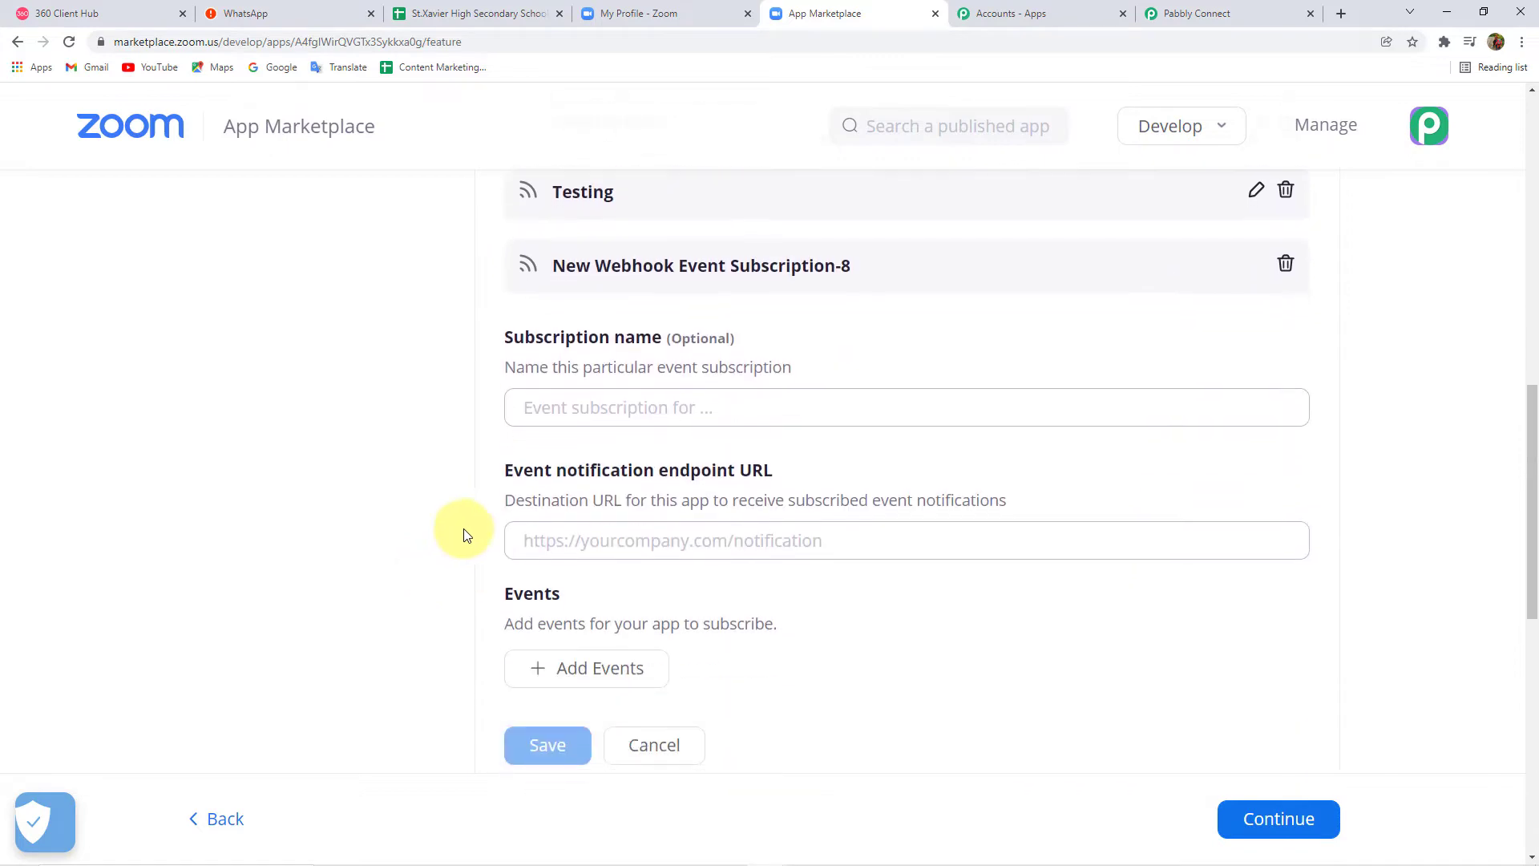
- Enter 'Zoom to WhatsApp' as the subscription name and paste Pabbly's webhook URL as the endpoint
{"action": "left_click", "coordinate": [641, 413]}
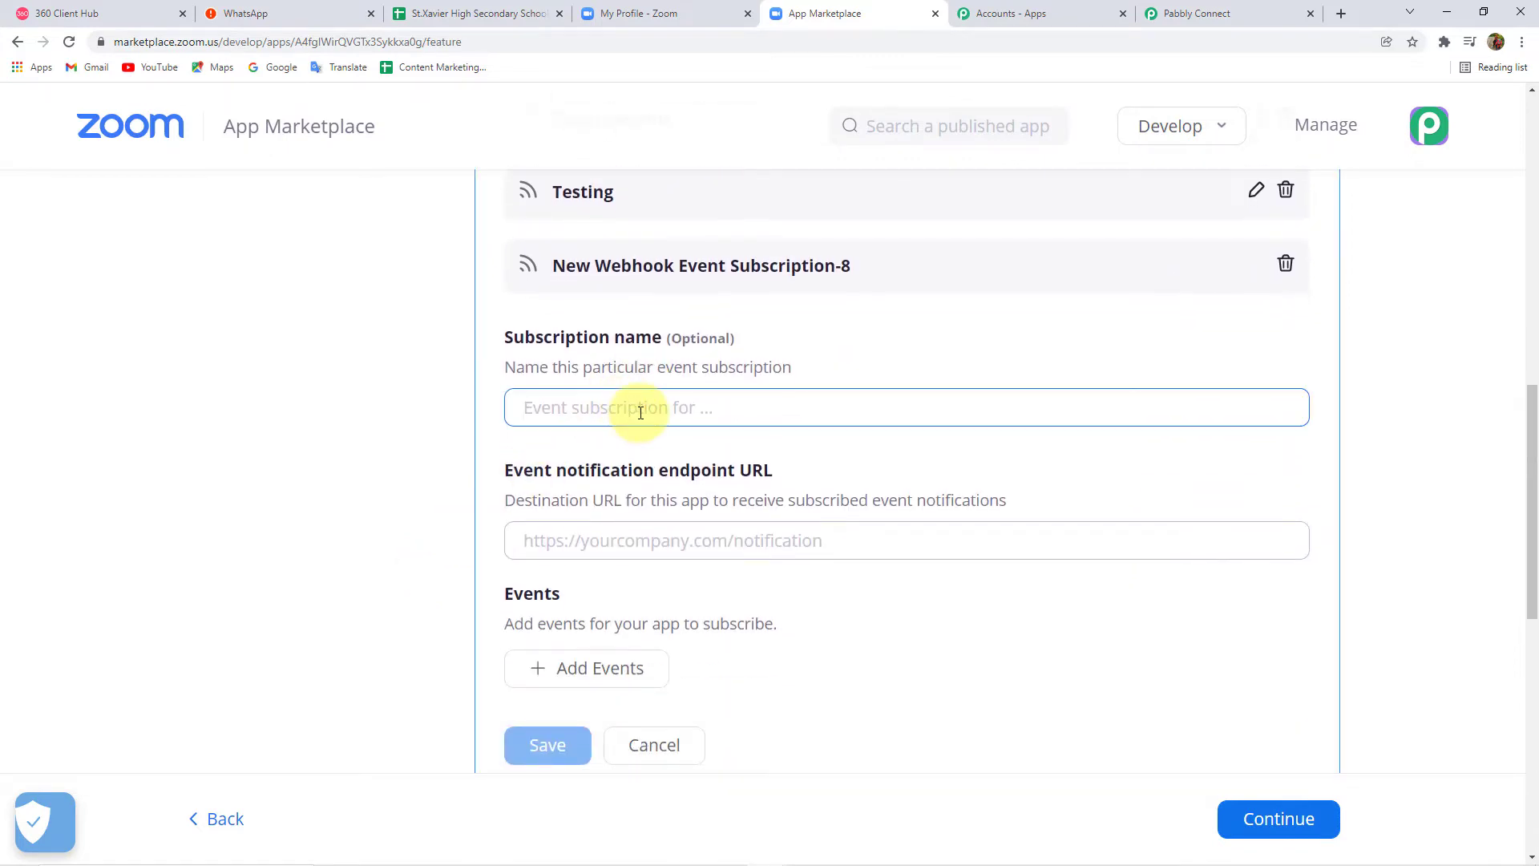
{"action": "type", "text": "Zoom to WhatsApp"}
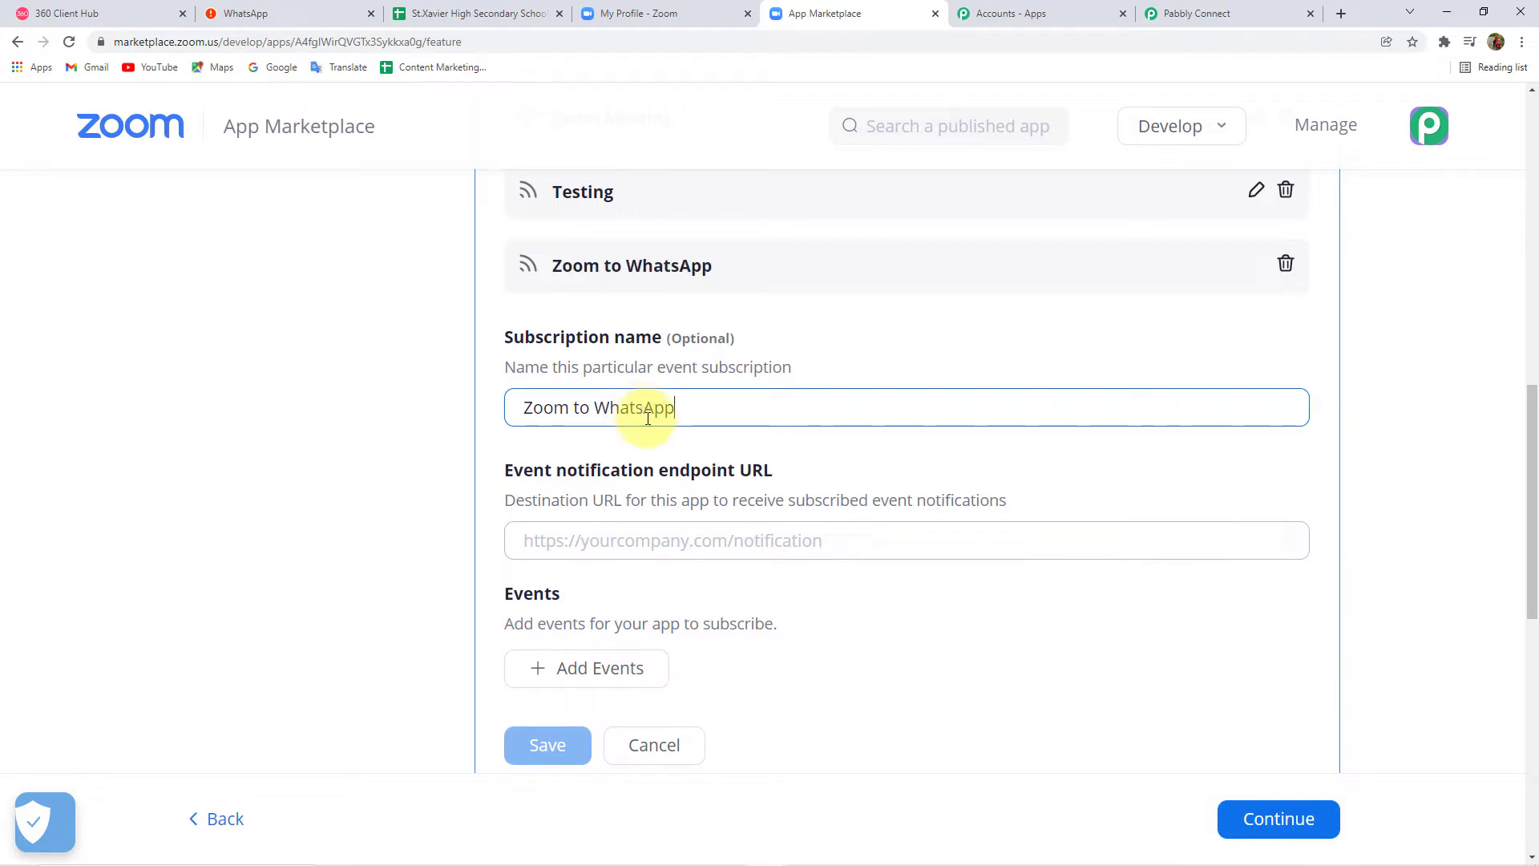
{"action": "left_click", "coordinate": [620, 544]}
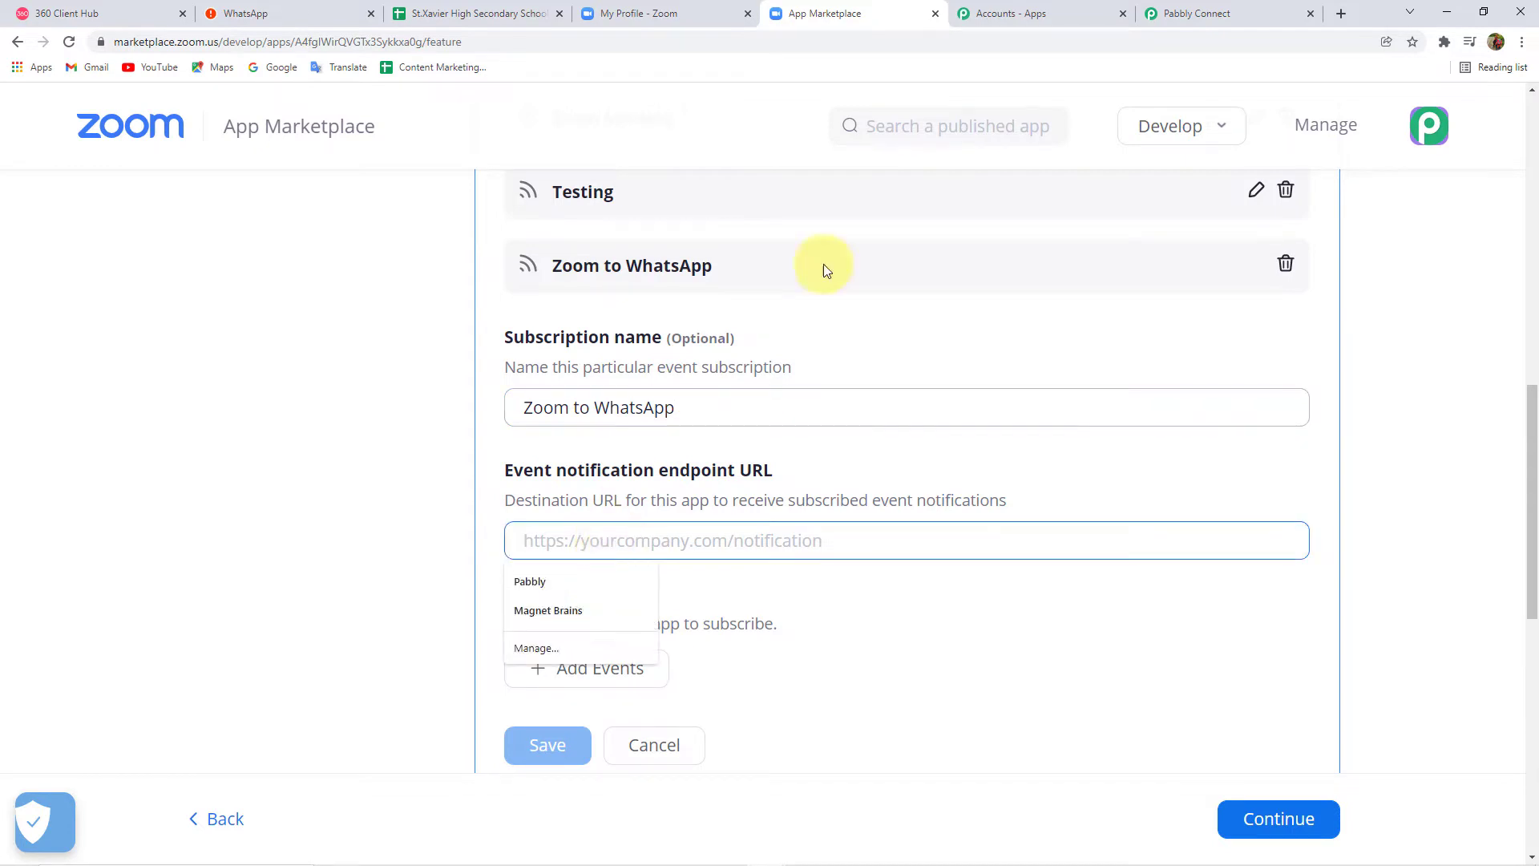
{"action": "left_click", "coordinate": [1185, 13]}
{"action": "left_click", "coordinate": [1259, 401]}
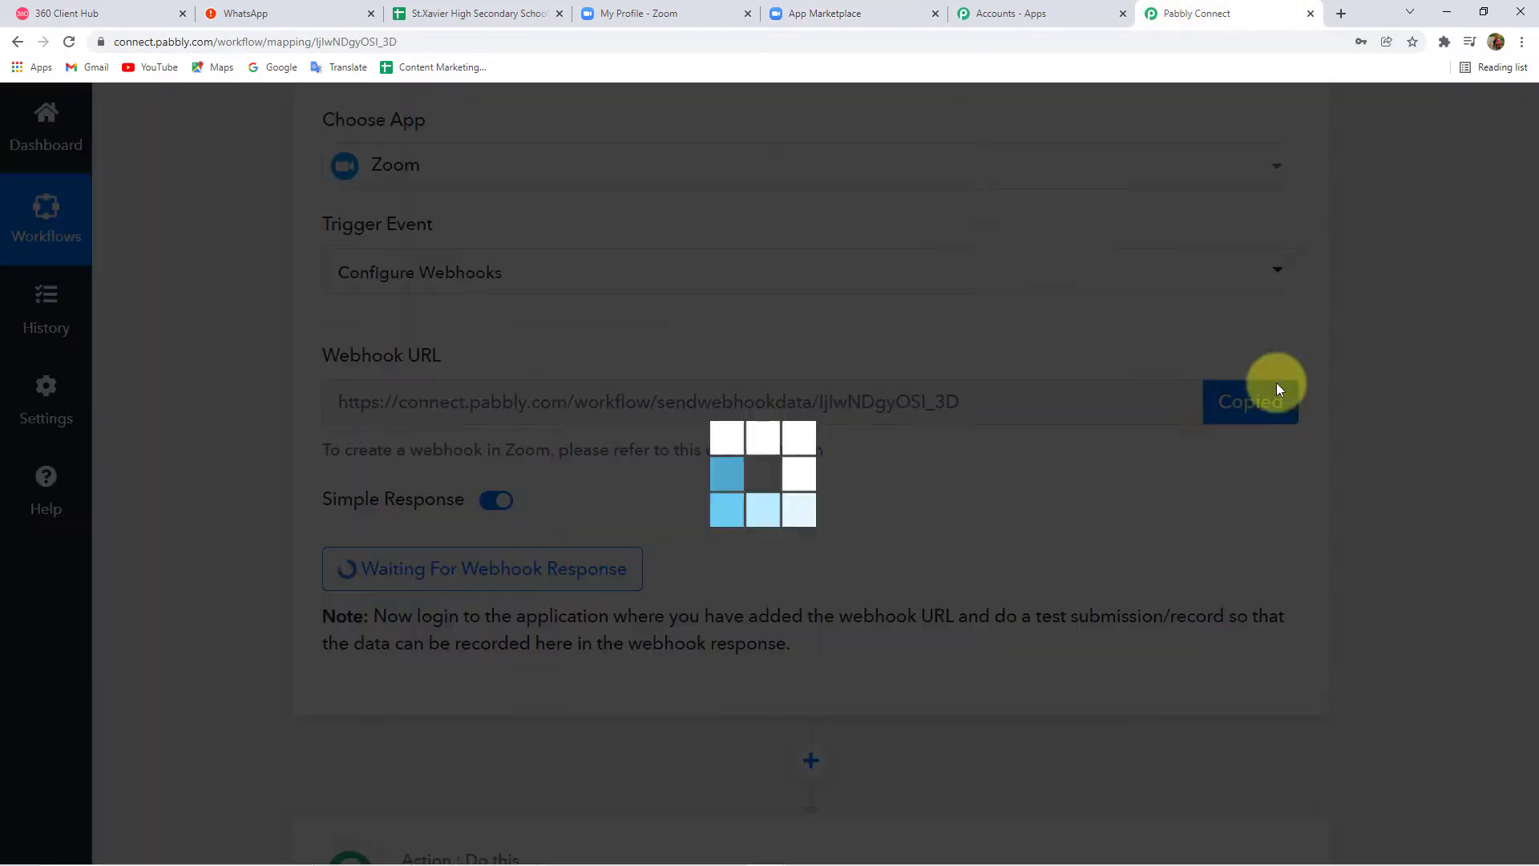
{"action": "left_click", "coordinate": [799, 10]}
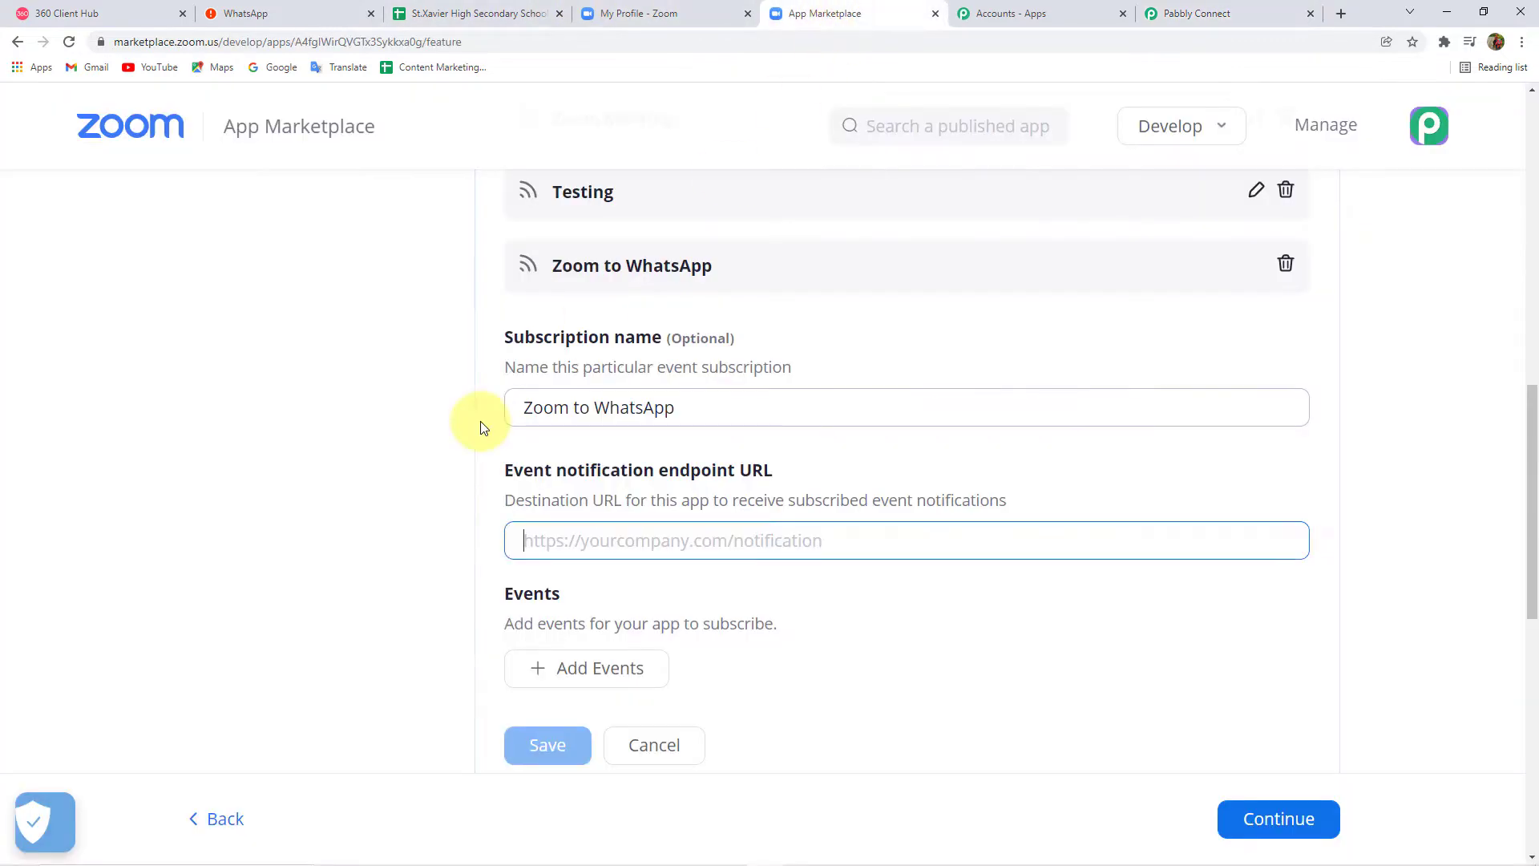
{"action": "left_click", "coordinate": [619, 539]}
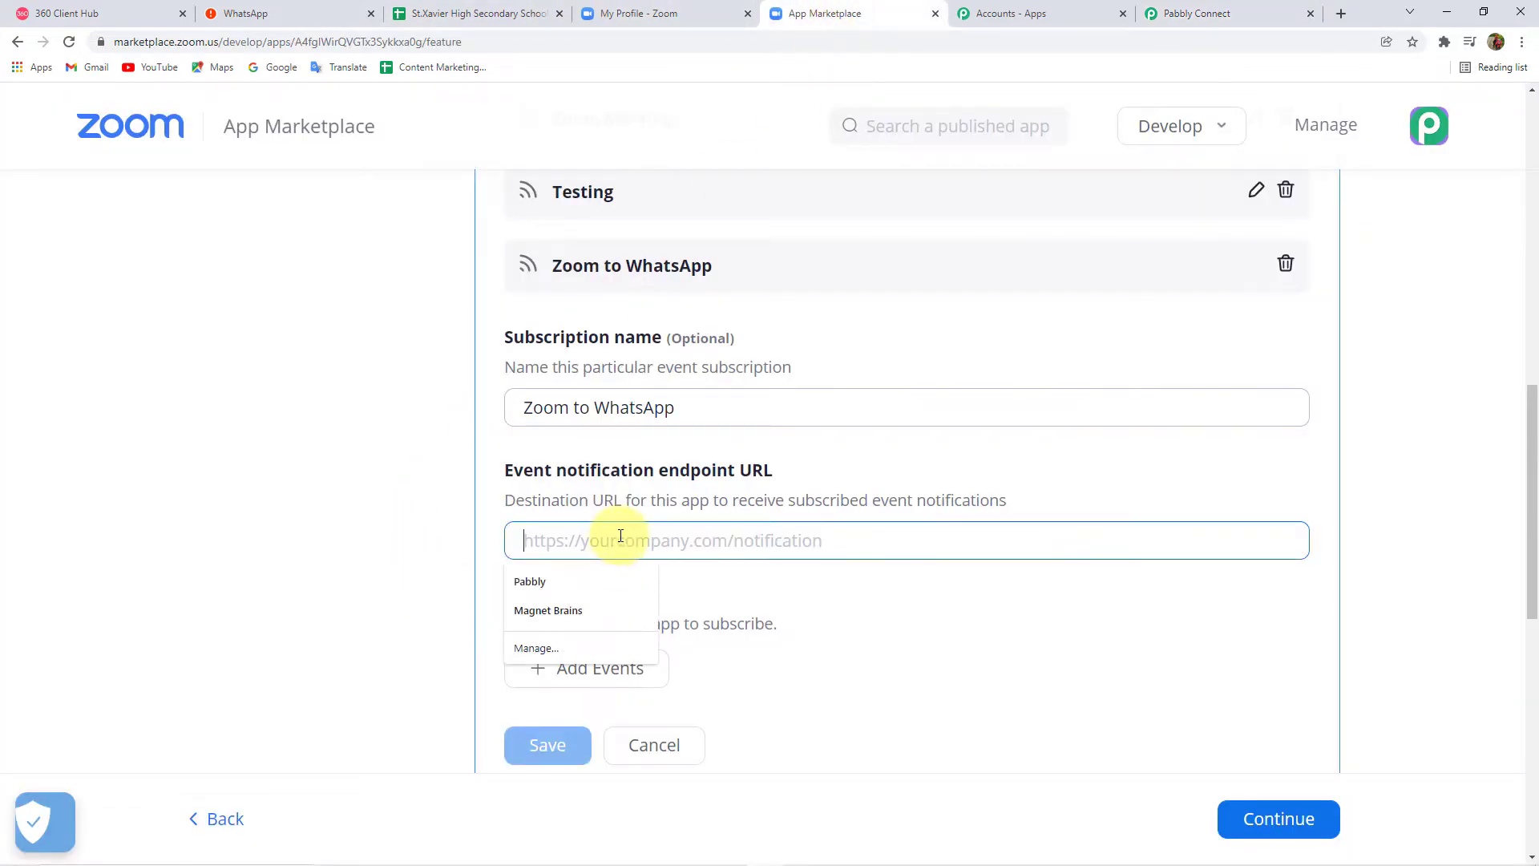
{"action": "key", "text": "ctrl+v"}
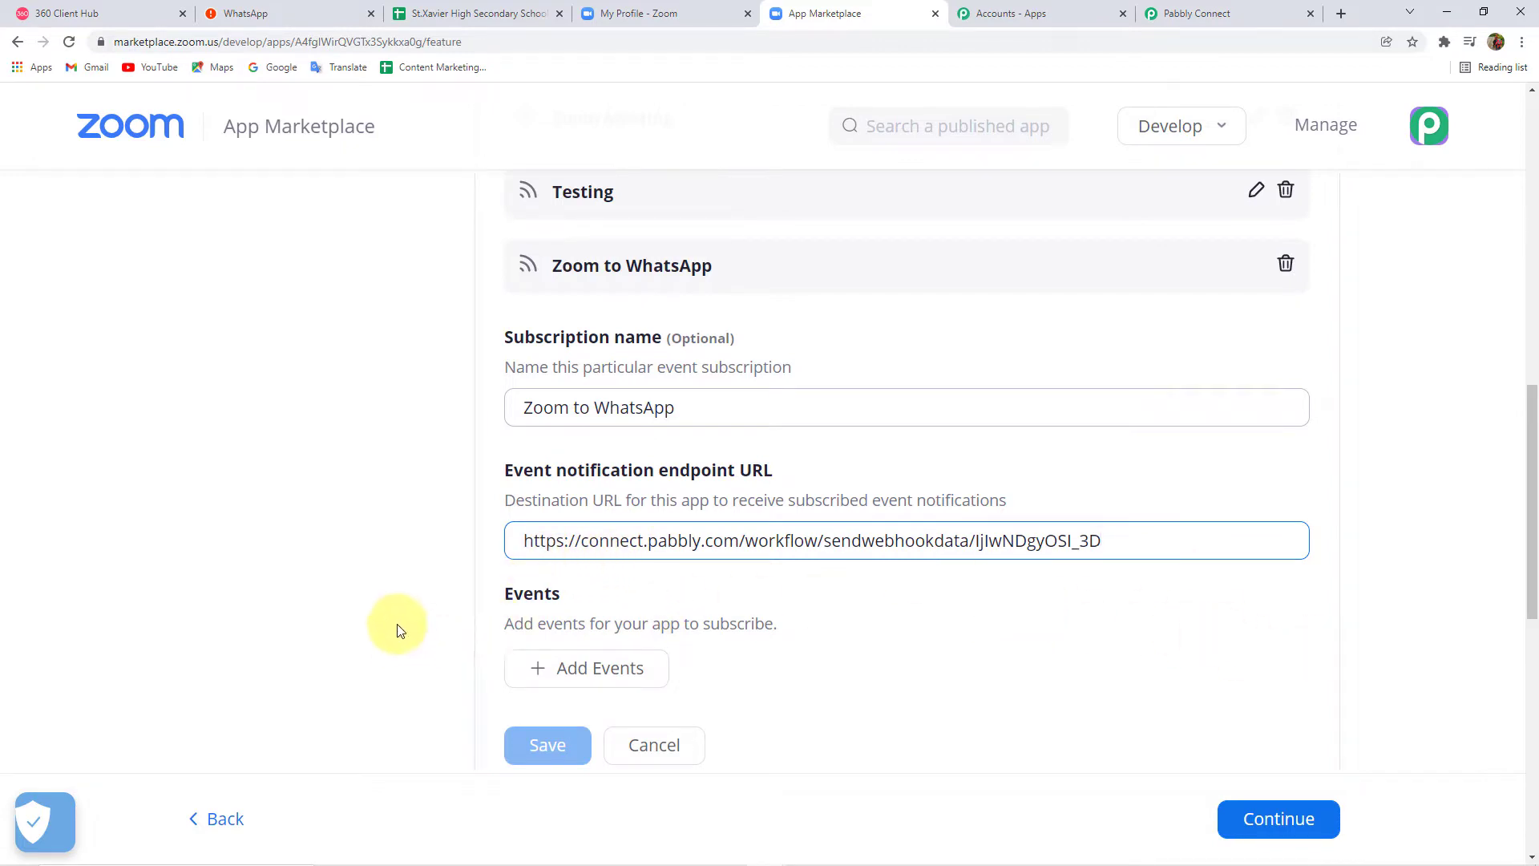
{"action": "scroll", "coordinate": [416, 628], "scroll_direction": "down", "scroll_amount": 2}
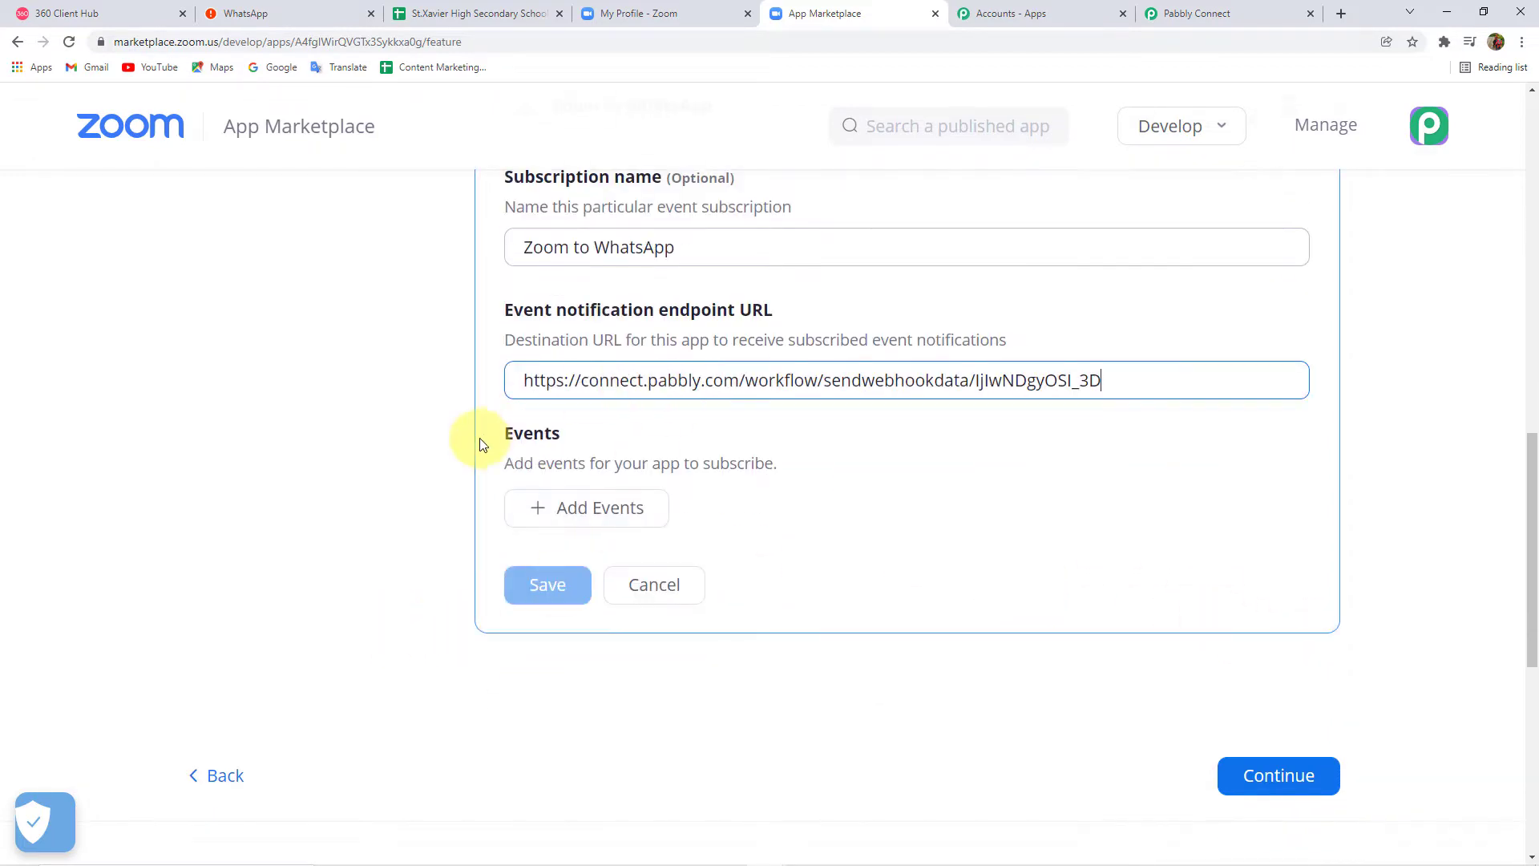
- Add the 'Meeting has been created' event, save the subscription, and continue to Activation
{"action": "left_click", "coordinate": [603, 510]}
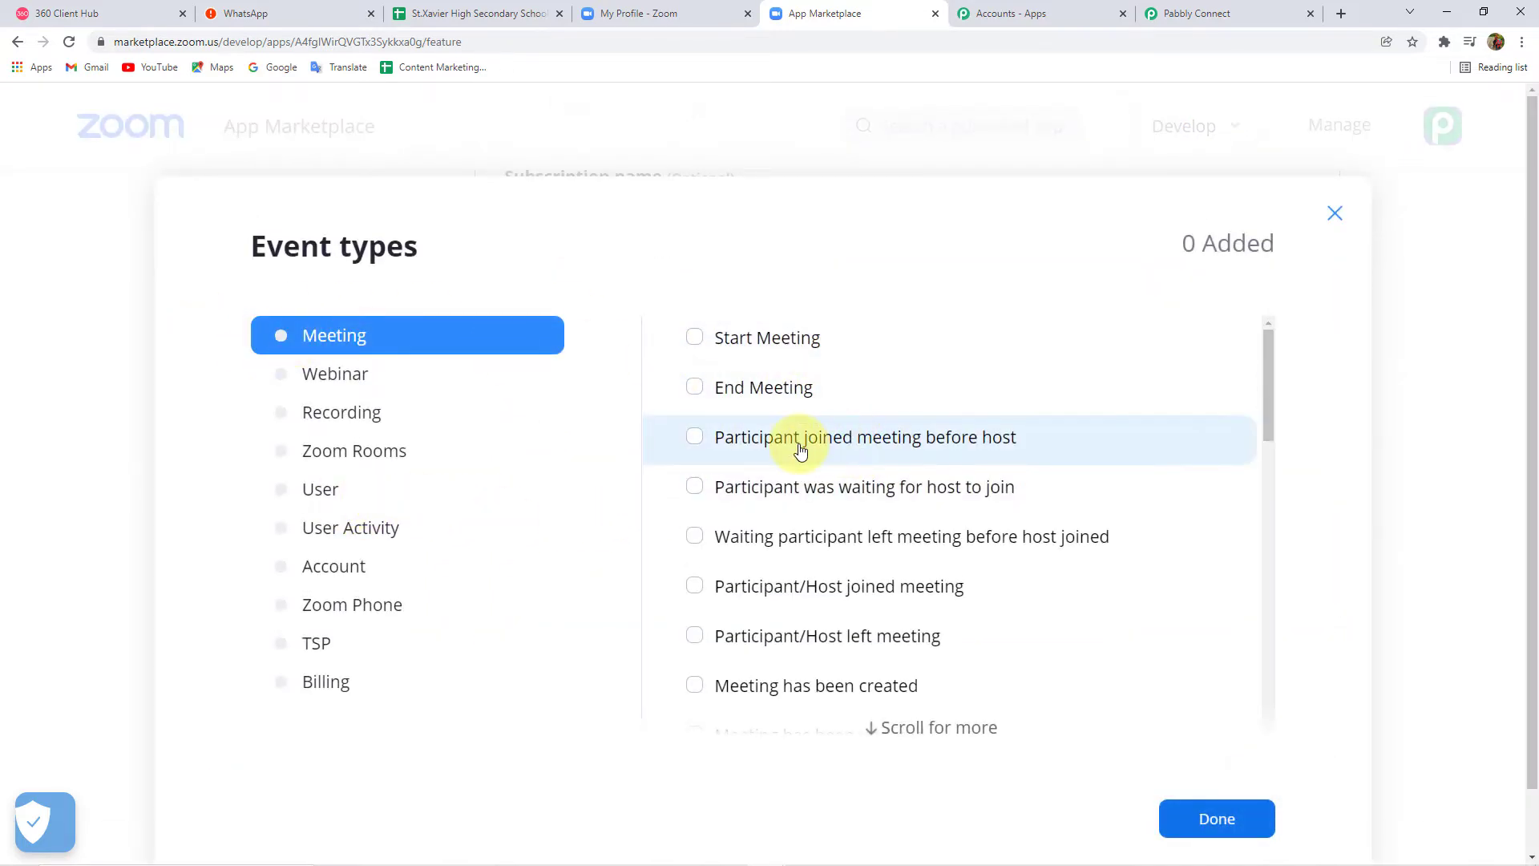
{"action": "scroll", "coordinate": [803, 465], "scroll_direction": "down", "scroll_amount": 2}
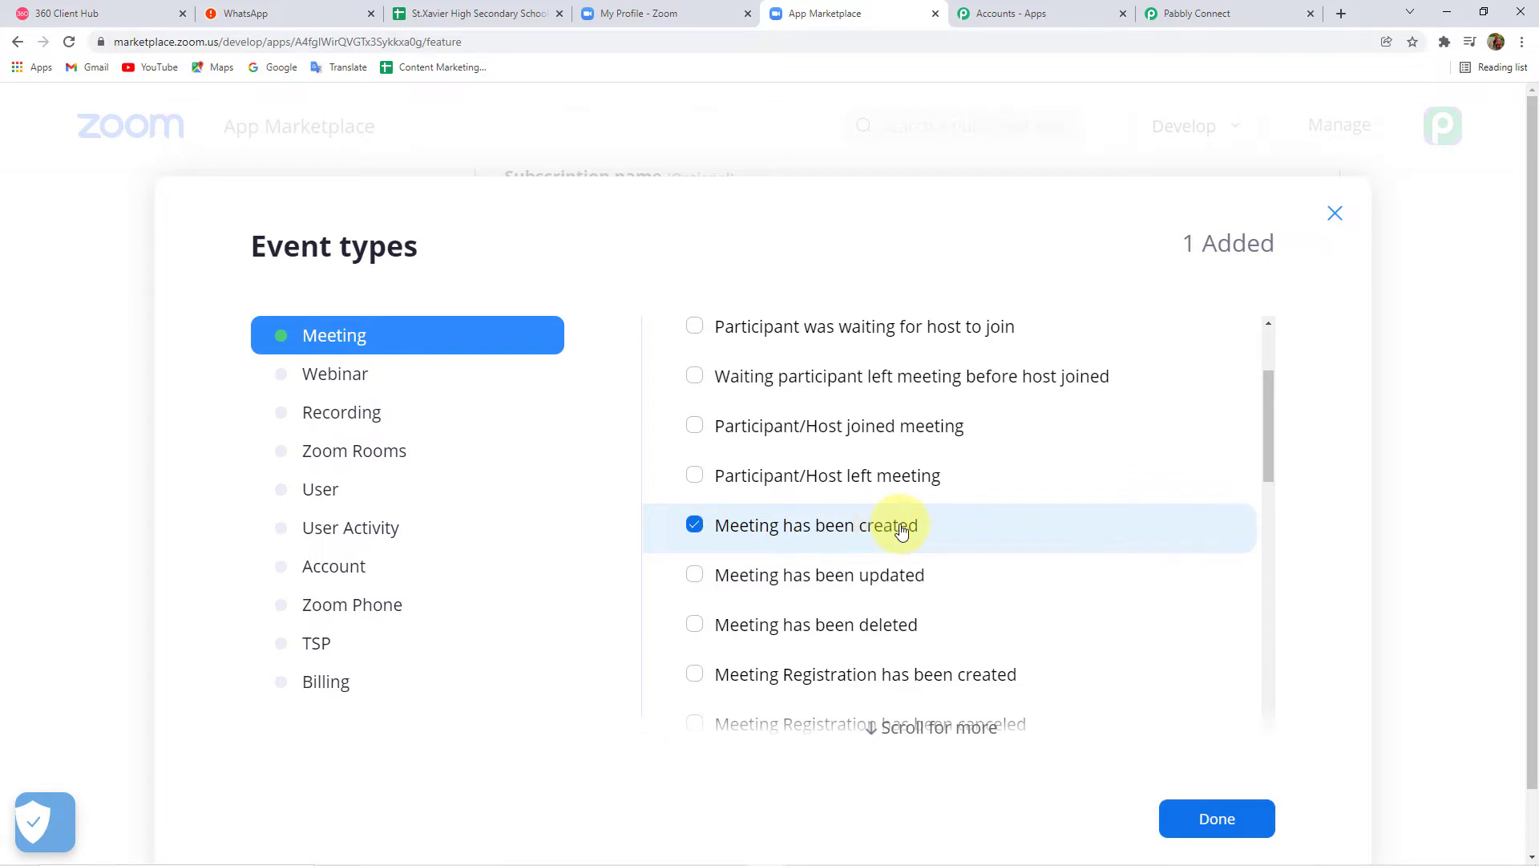
{"action": "left_click", "coordinate": [1226, 818]}
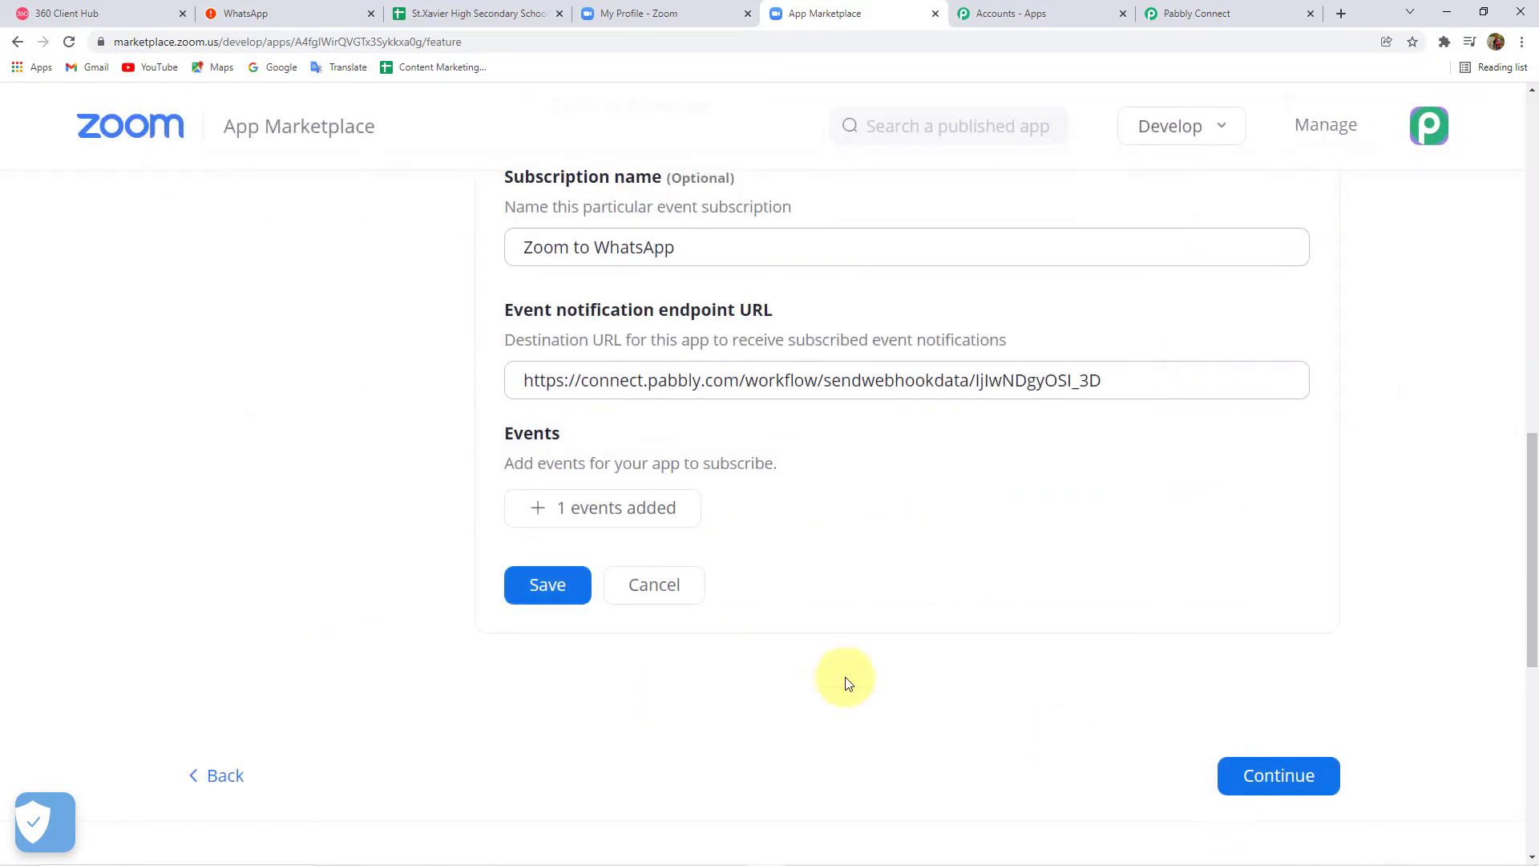
{"action": "left_click", "coordinate": [550, 584]}
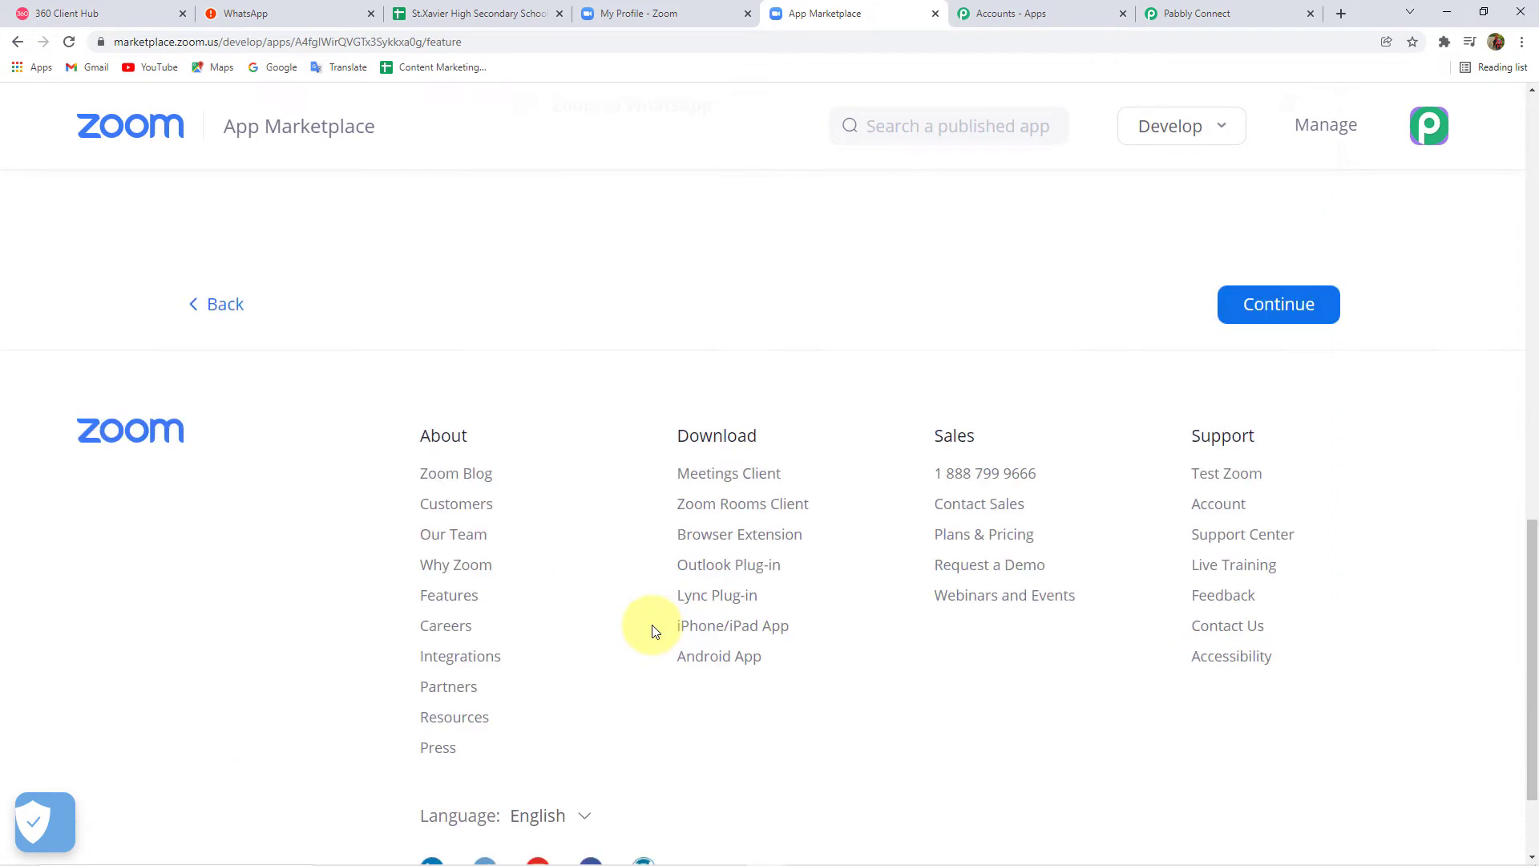
{"action": "left_click", "coordinate": [1278, 313]}
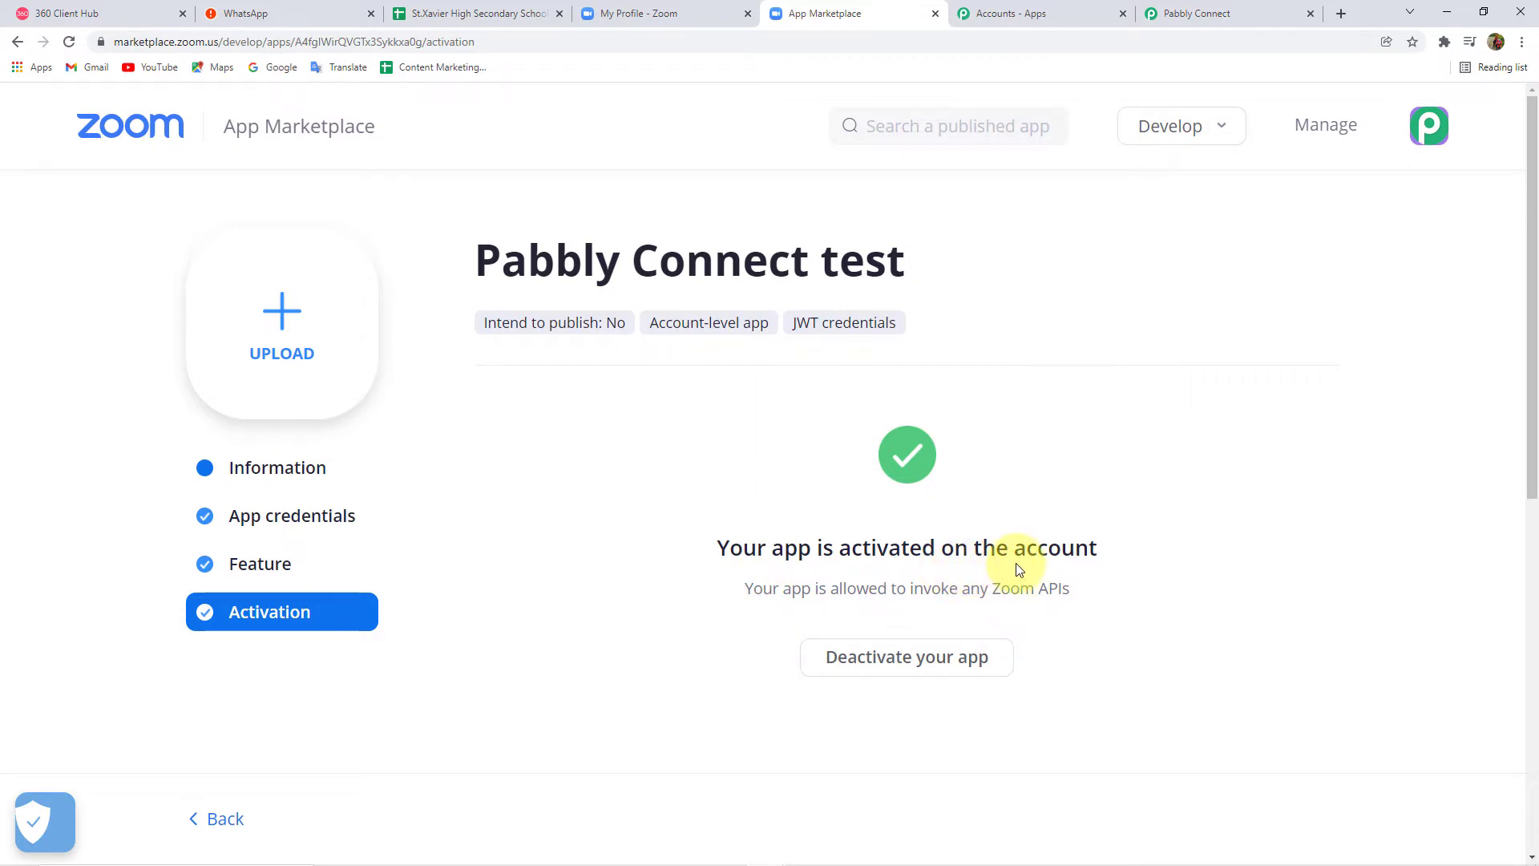
{"action": "left_click", "coordinate": [1190, 13]}
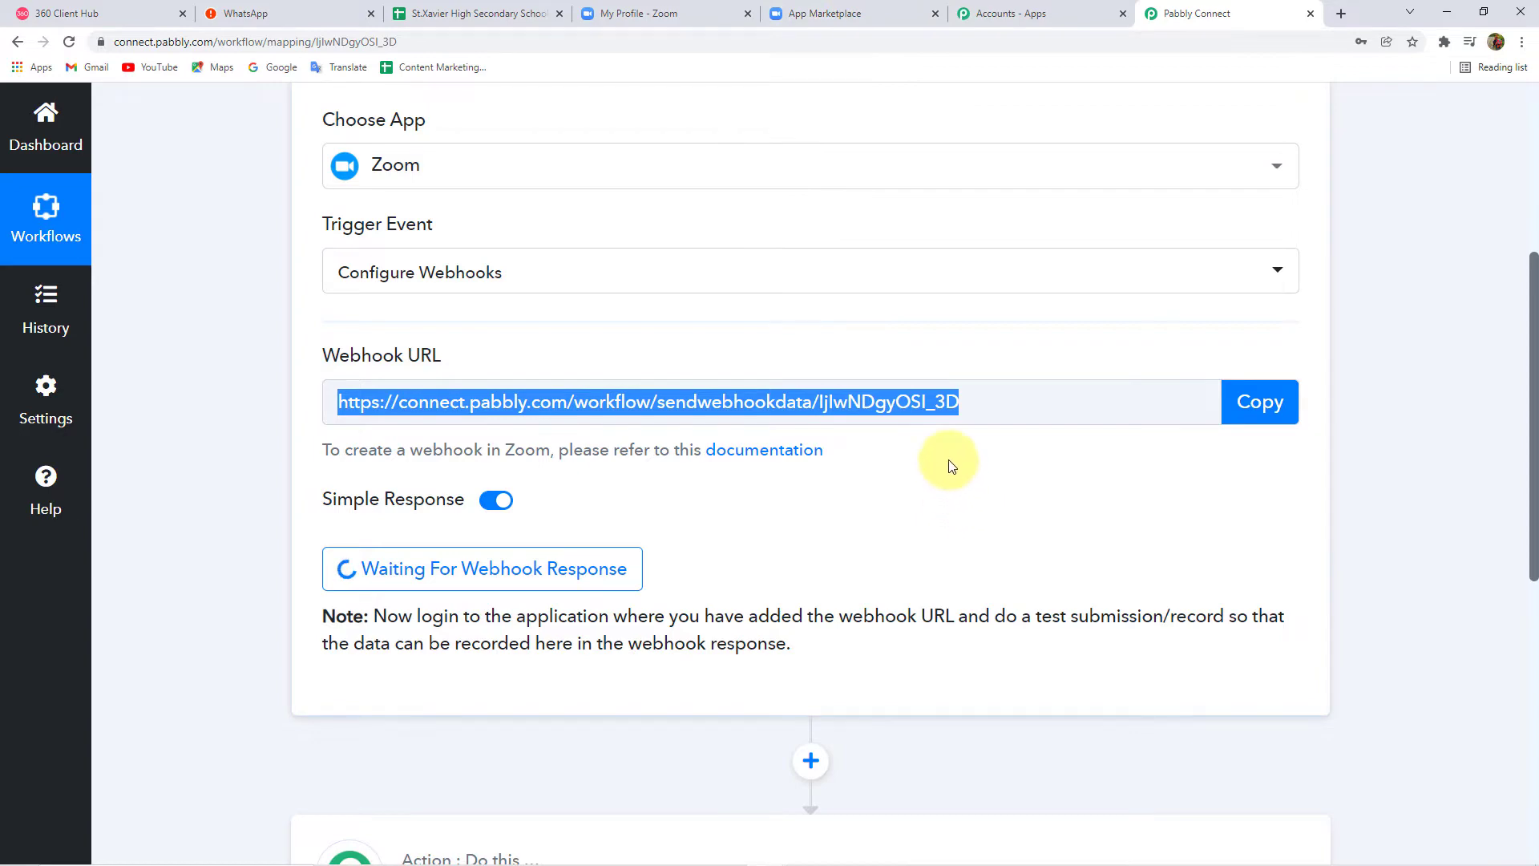
{"action": "left_click", "coordinate": [656, 19]}
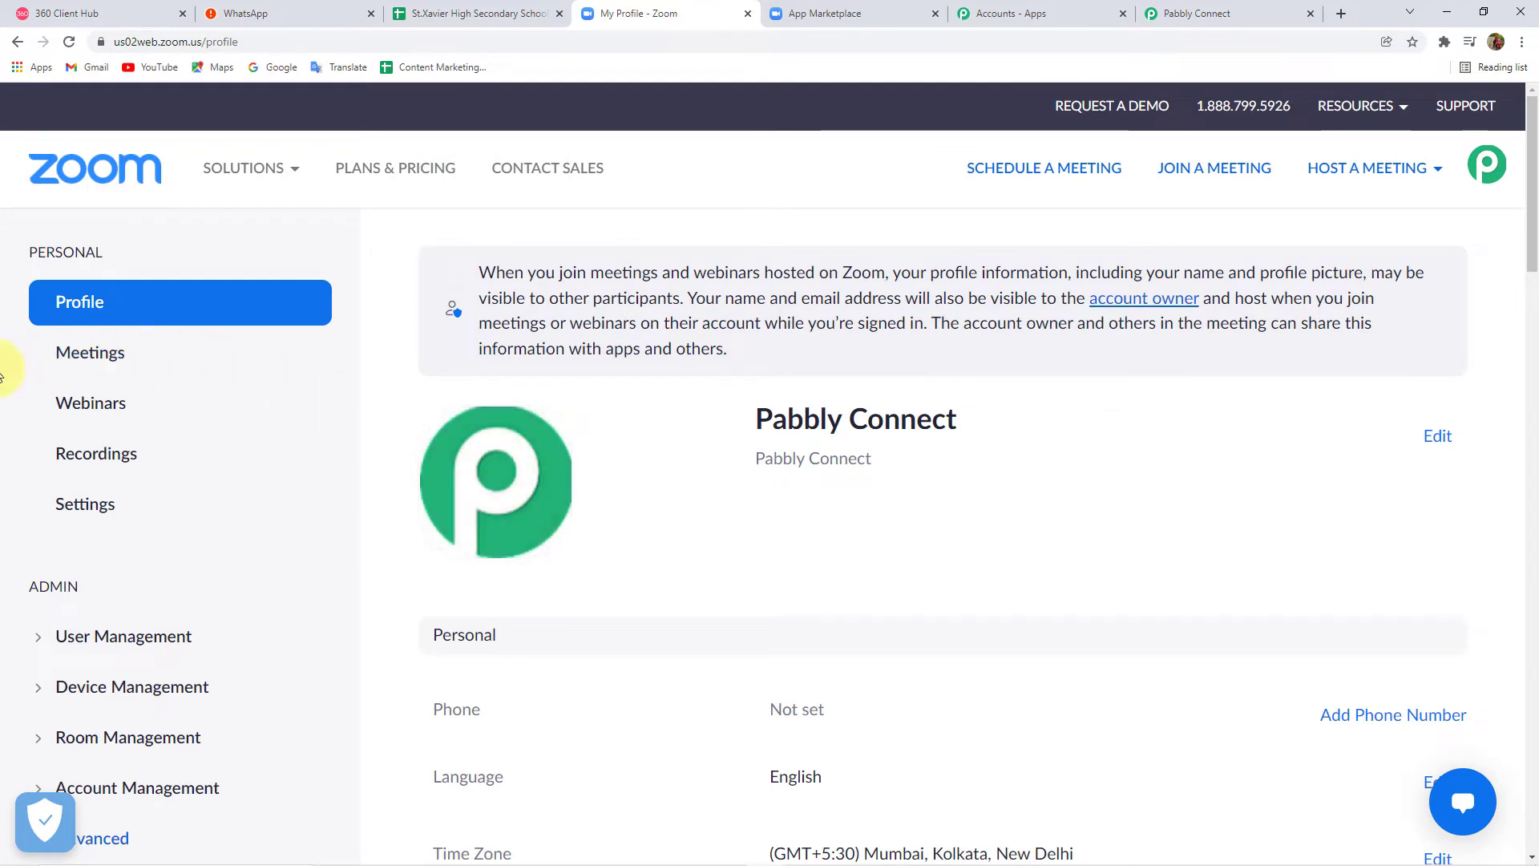
- Schedule a new Zoom meeting from Meetings with the topic 'Parents Meeting for class 6th'
{"action": "left_click", "coordinate": [101, 358]}
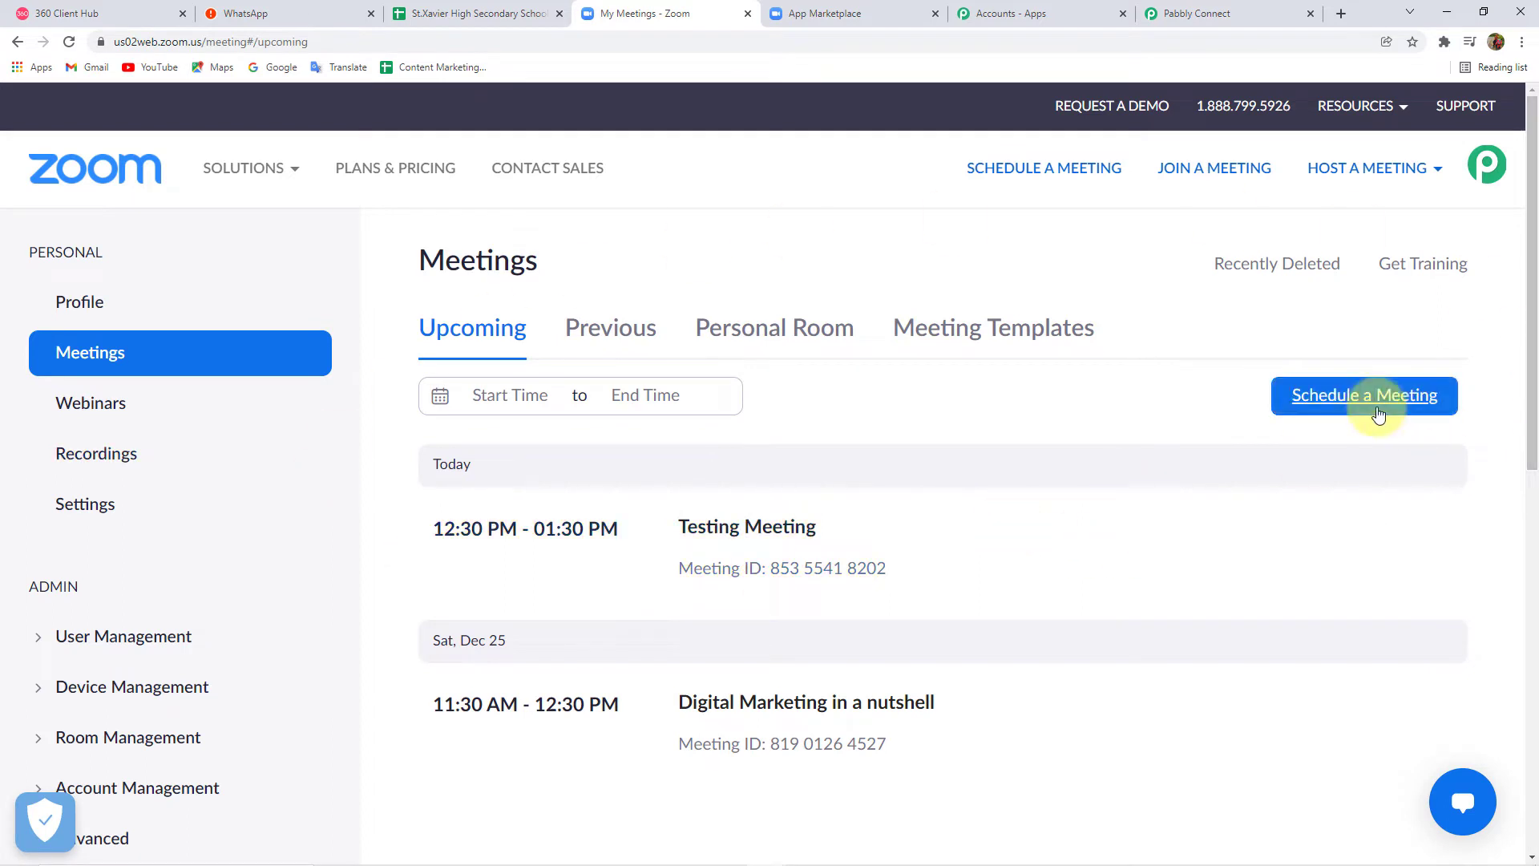
{"action": "left_click", "coordinate": [1418, 406]}
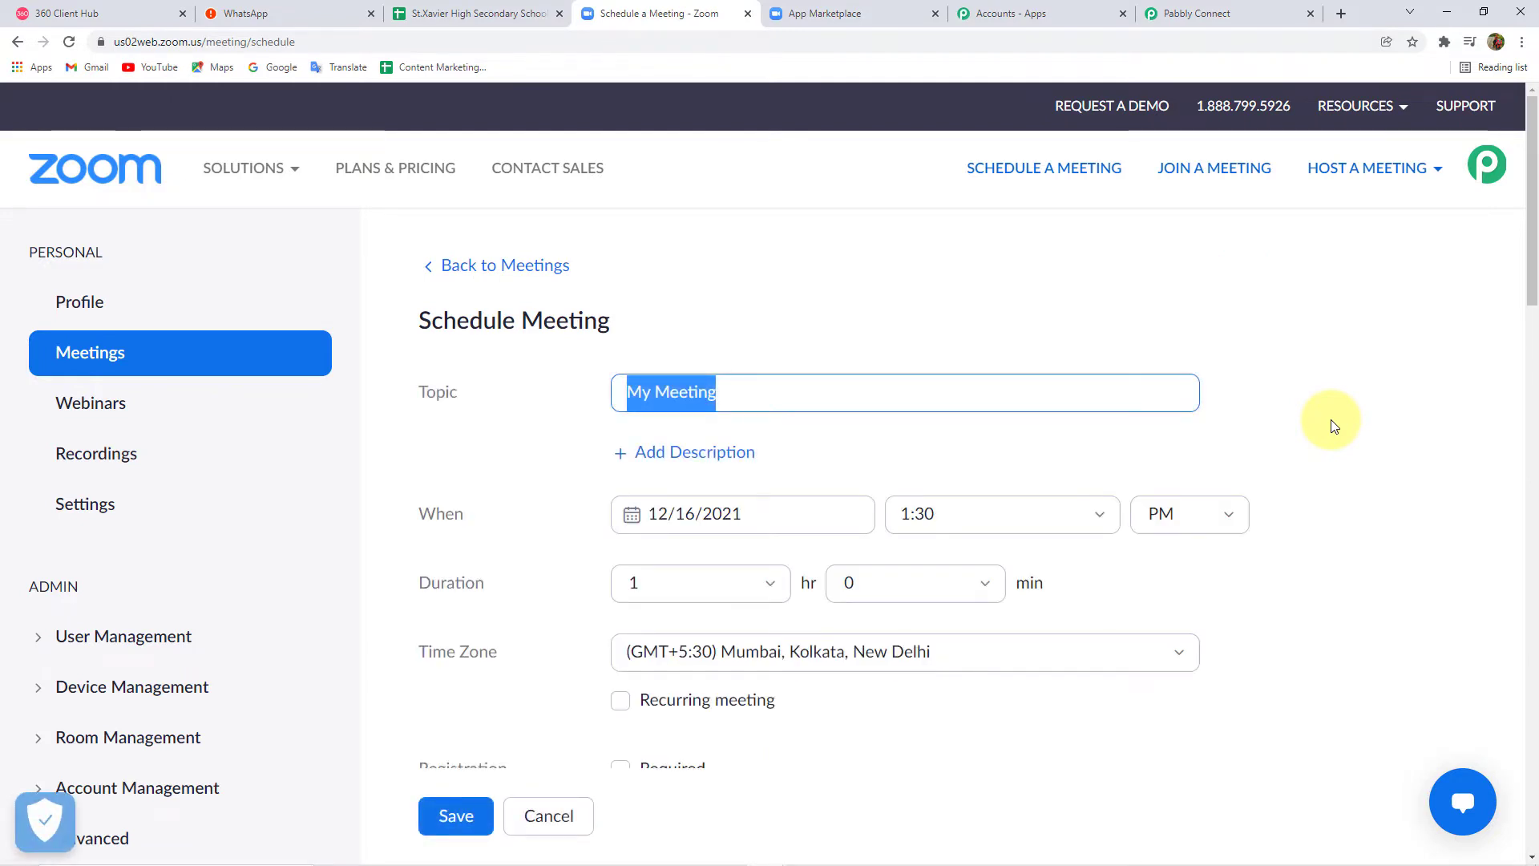
{"action": "type", "text": "Parents"}
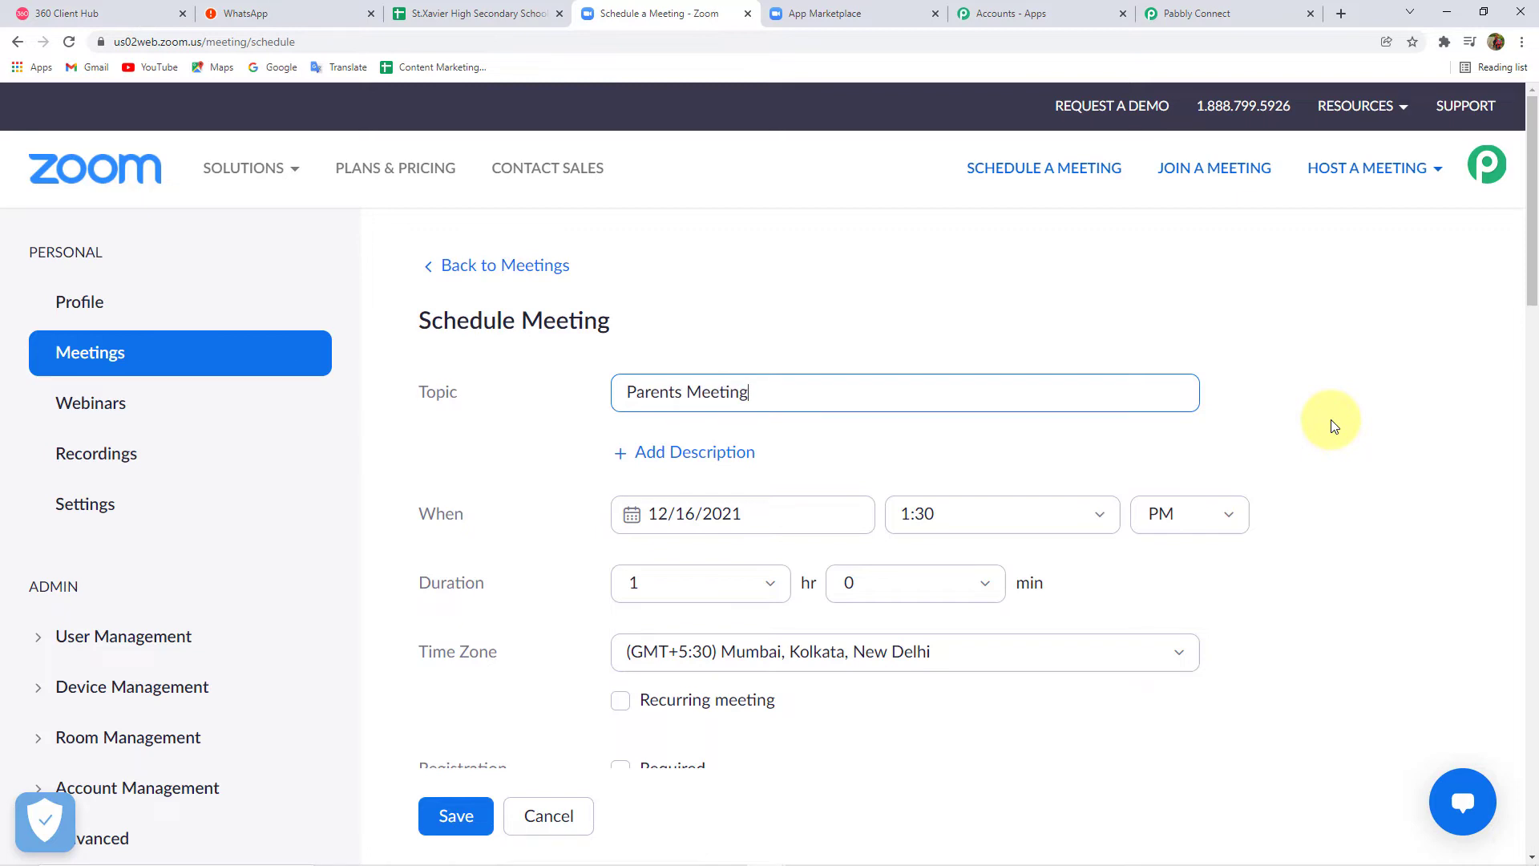
{"action": "key", "text": "BackSpace"}
{"action": "type", "text": "class 6th"}
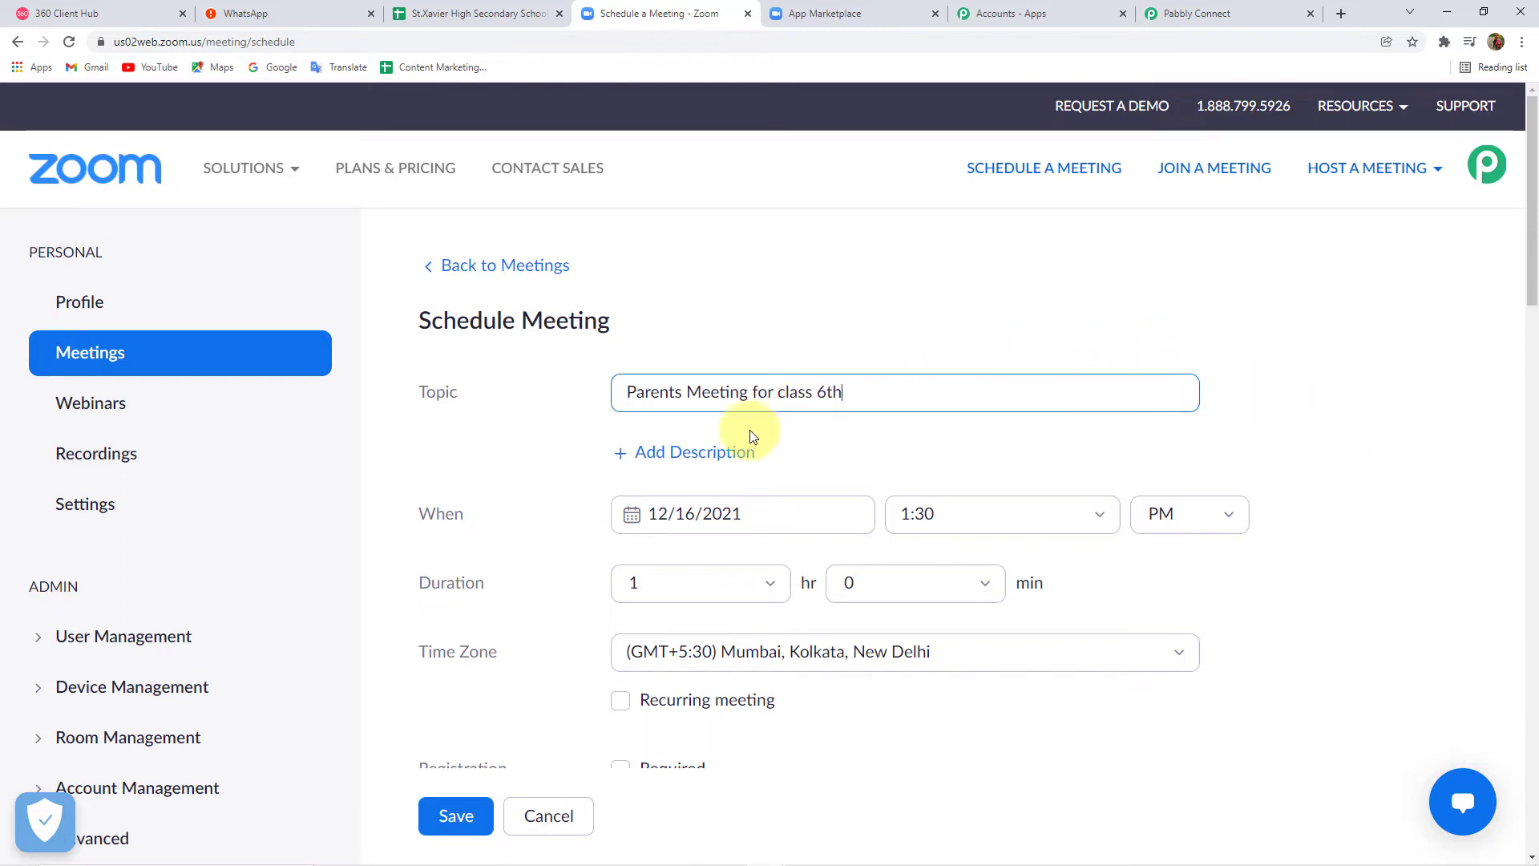
{"action": "left_click", "coordinate": [1375, 395]}
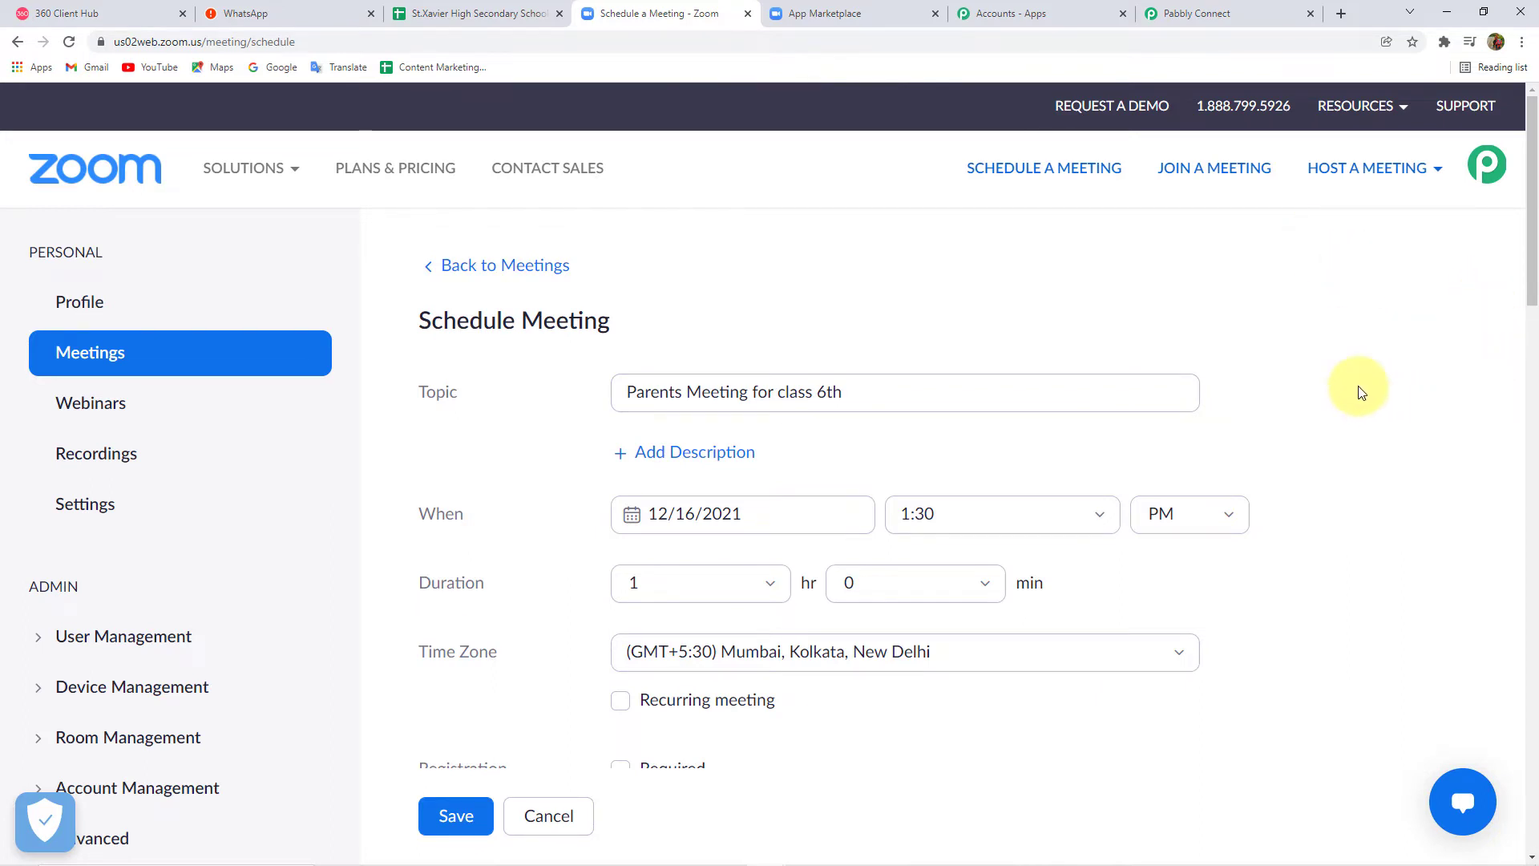
{"action": "scroll", "coordinate": [1283, 385], "scroll_direction": "down", "scroll_amount": 1}
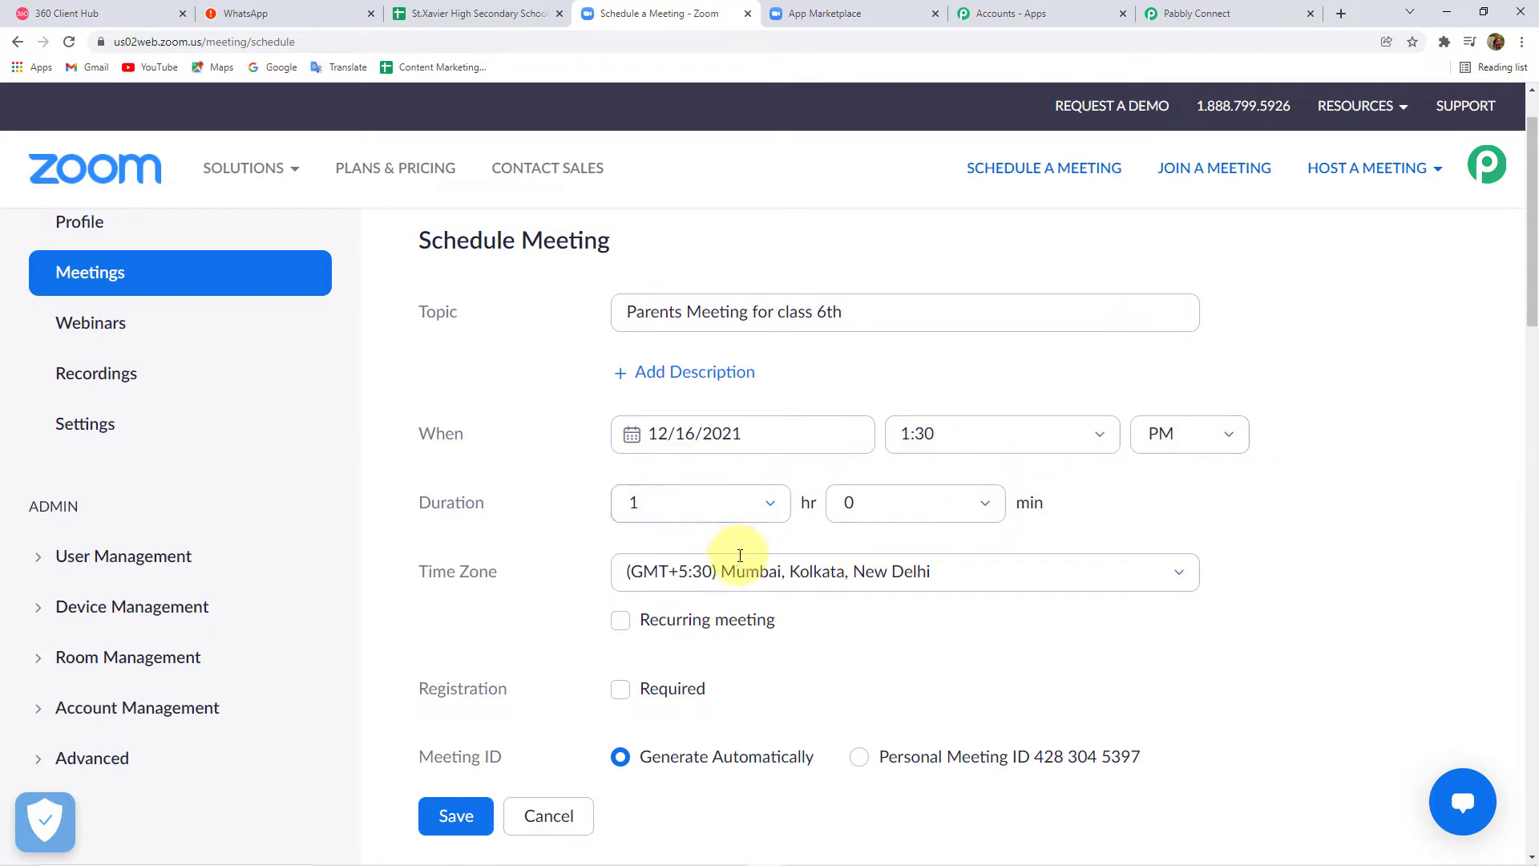
- Leave registration off, turn host and participant video on, and save the meeting
{"action": "scroll", "coordinate": [815, 621], "scroll_direction": "down", "scroll_amount": 2}
{"action": "scroll", "coordinate": [673, 481], "scroll_direction": "down", "scroll_amount": 2}
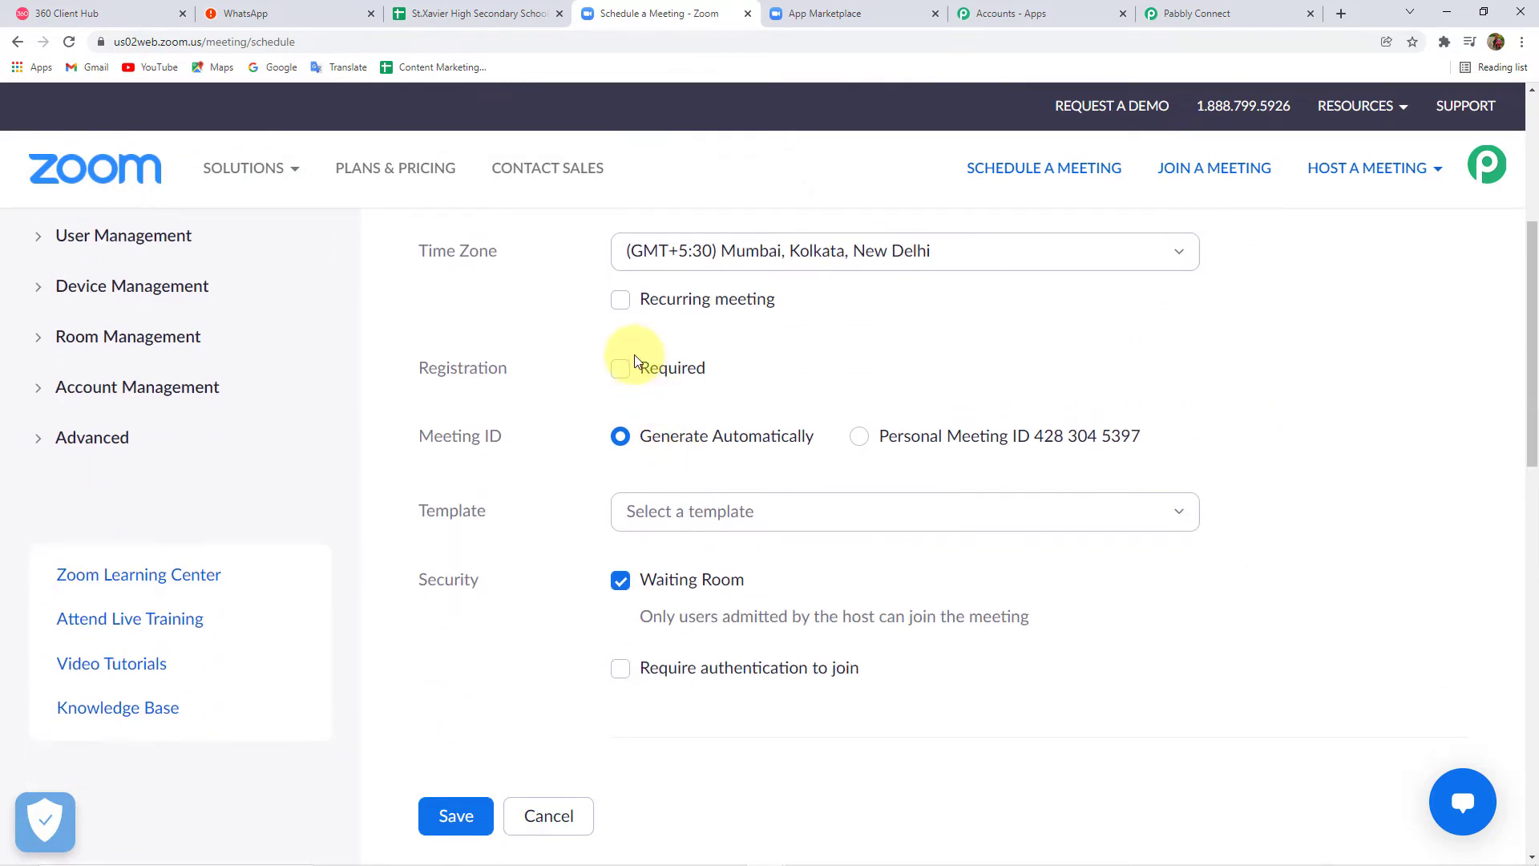
{"action": "left_click", "coordinate": [623, 370]}
{"action": "scroll", "coordinate": [762, 425], "scroll_direction": "down", "scroll_amount": 2}
{"action": "scroll", "coordinate": [801, 441], "scroll_direction": "down", "scroll_amount": 3}
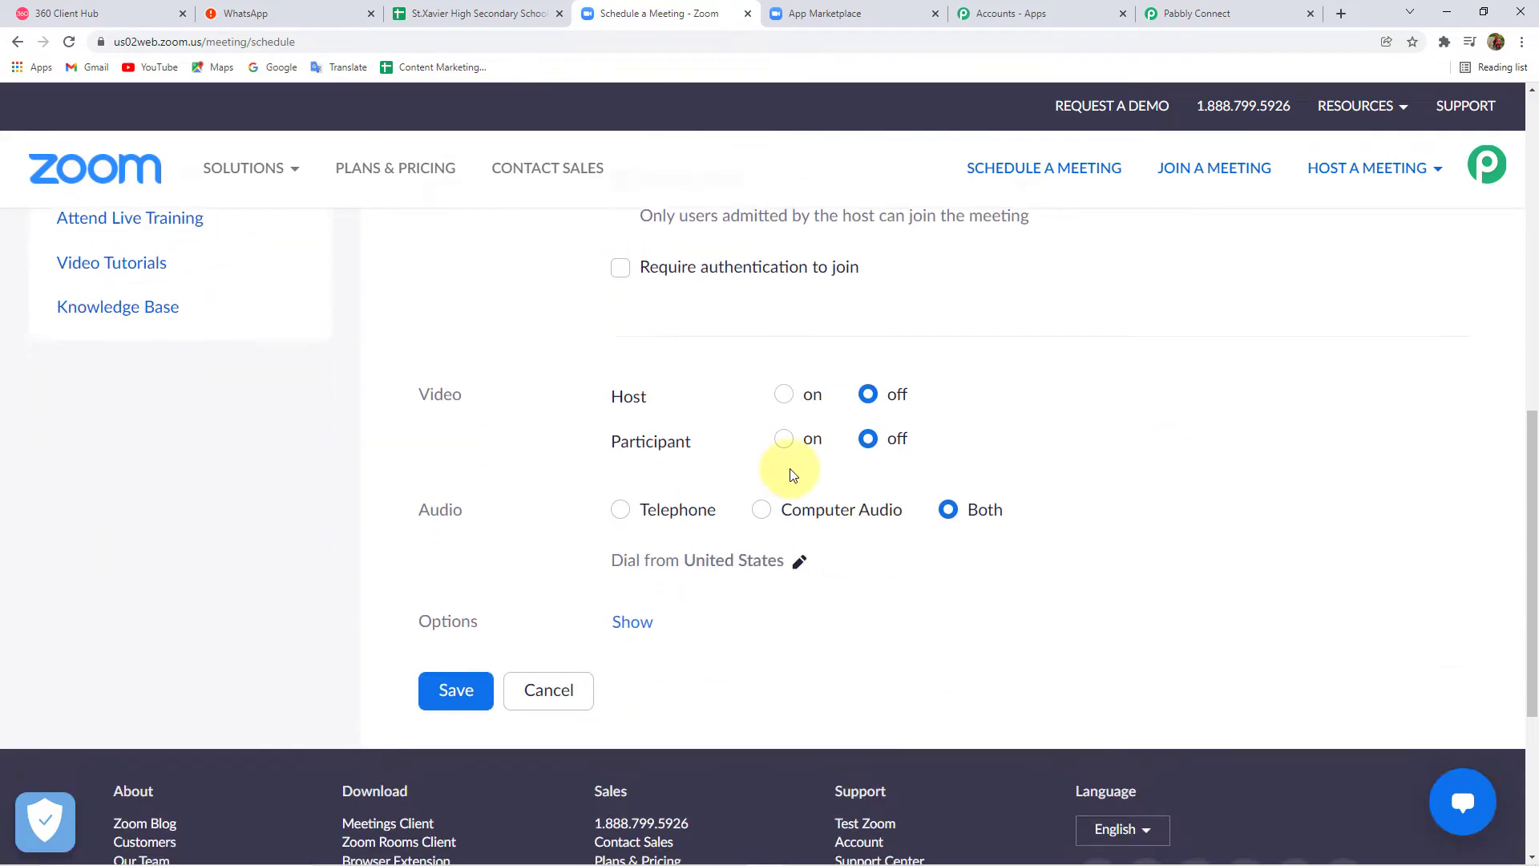
{"action": "scroll", "coordinate": [721, 420], "scroll_direction": "up", "scroll_amount": 5}
{"action": "left_click", "coordinate": [633, 370]}
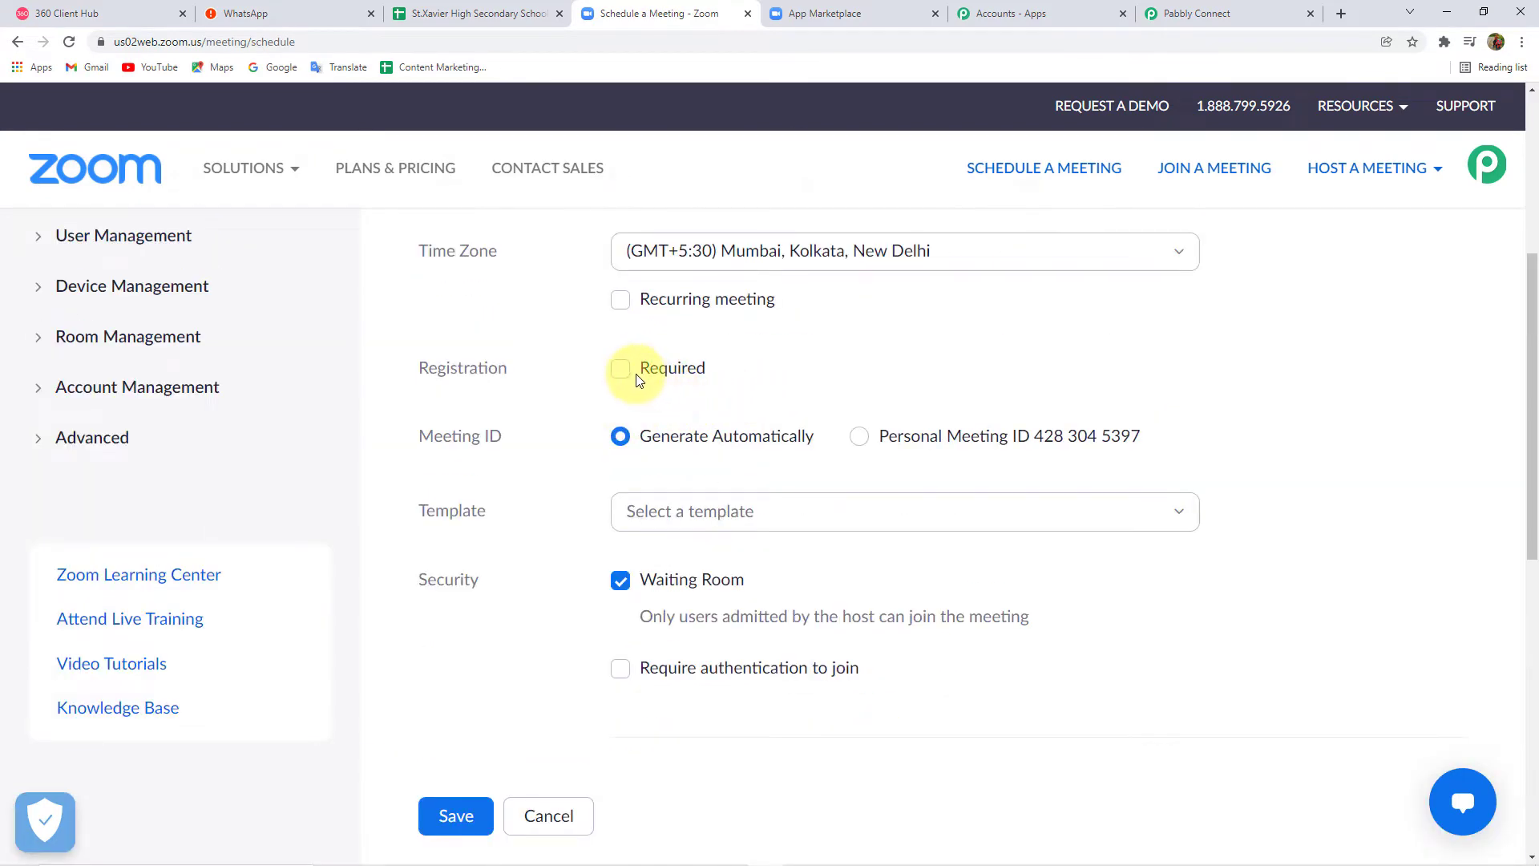
{"action": "scroll", "coordinate": [721, 385], "scroll_direction": "down", "scroll_amount": 6}
{"action": "left_click", "coordinate": [783, 313]}
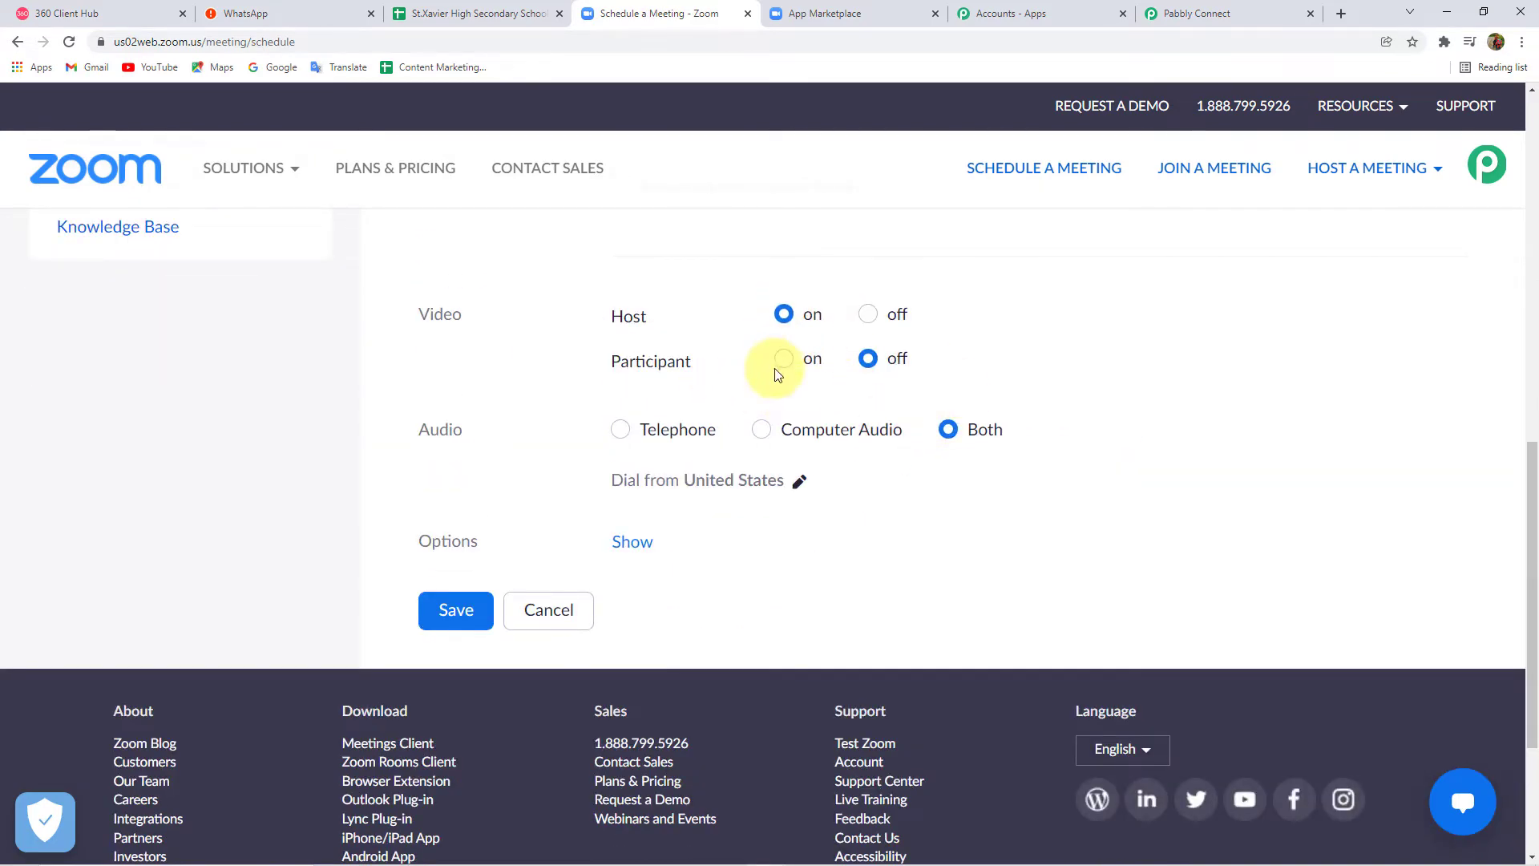
{"action": "left_click", "coordinate": [784, 360]}
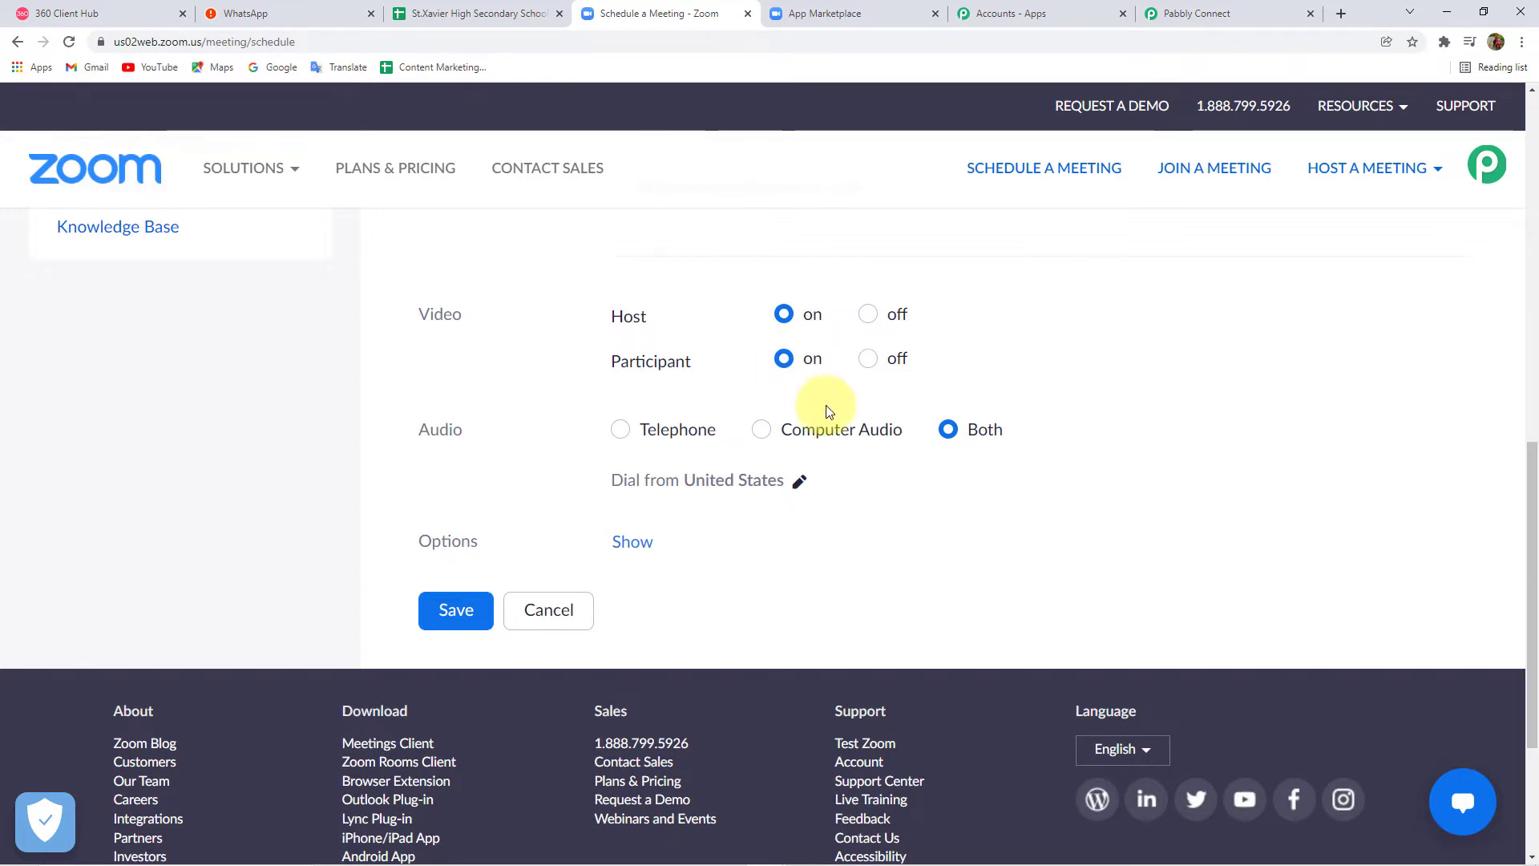
{"action": "left_click", "coordinate": [457, 611]}
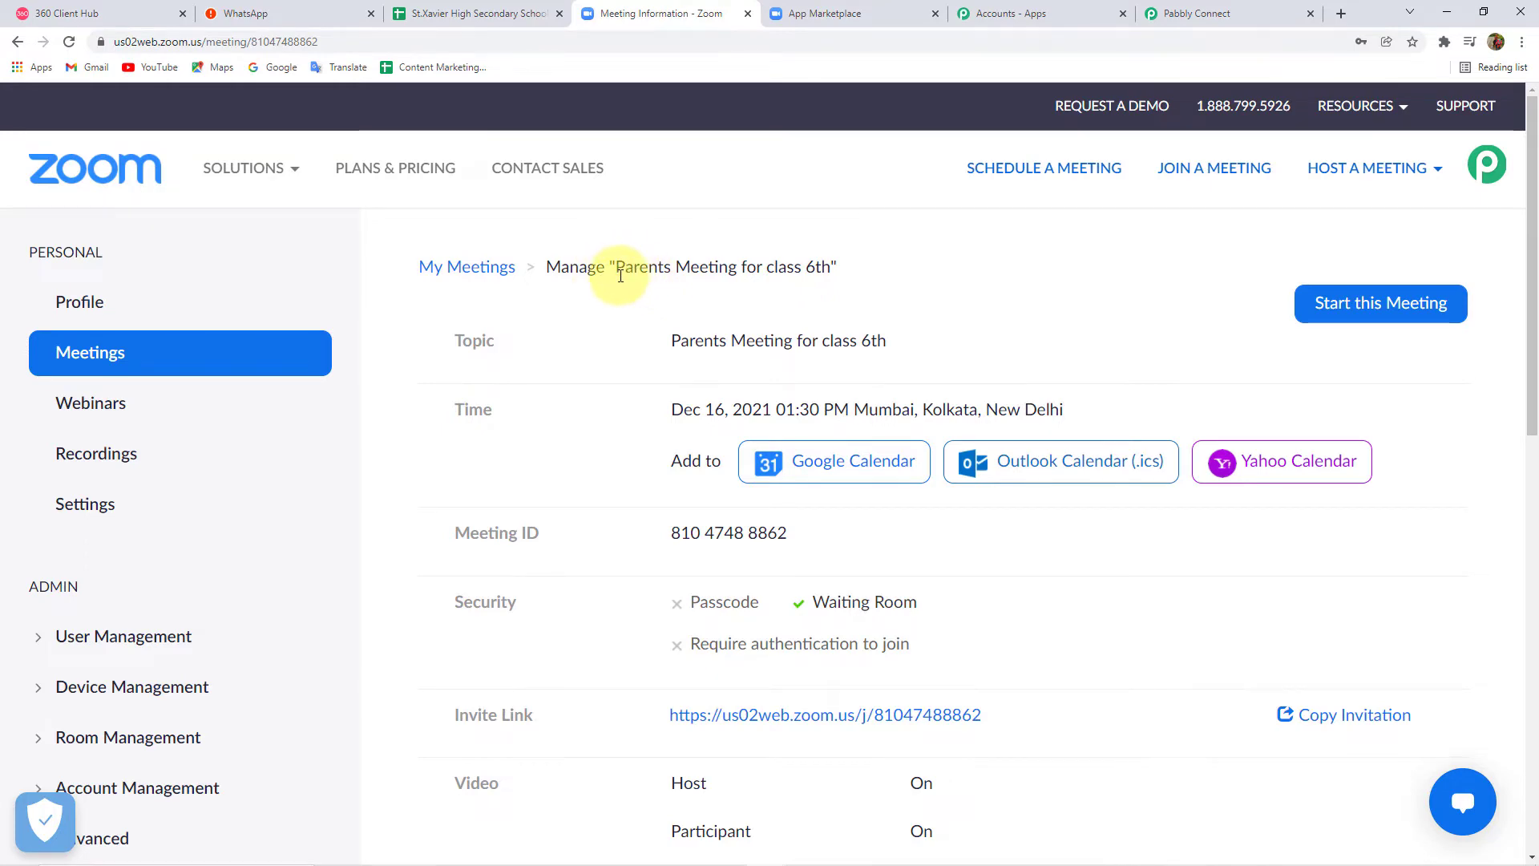
- Review the Zoom trigger's captured meeting.created payload fields in Pabbly Connect, then return to Zoom
{"action": "left_click", "coordinate": [1198, 14]}
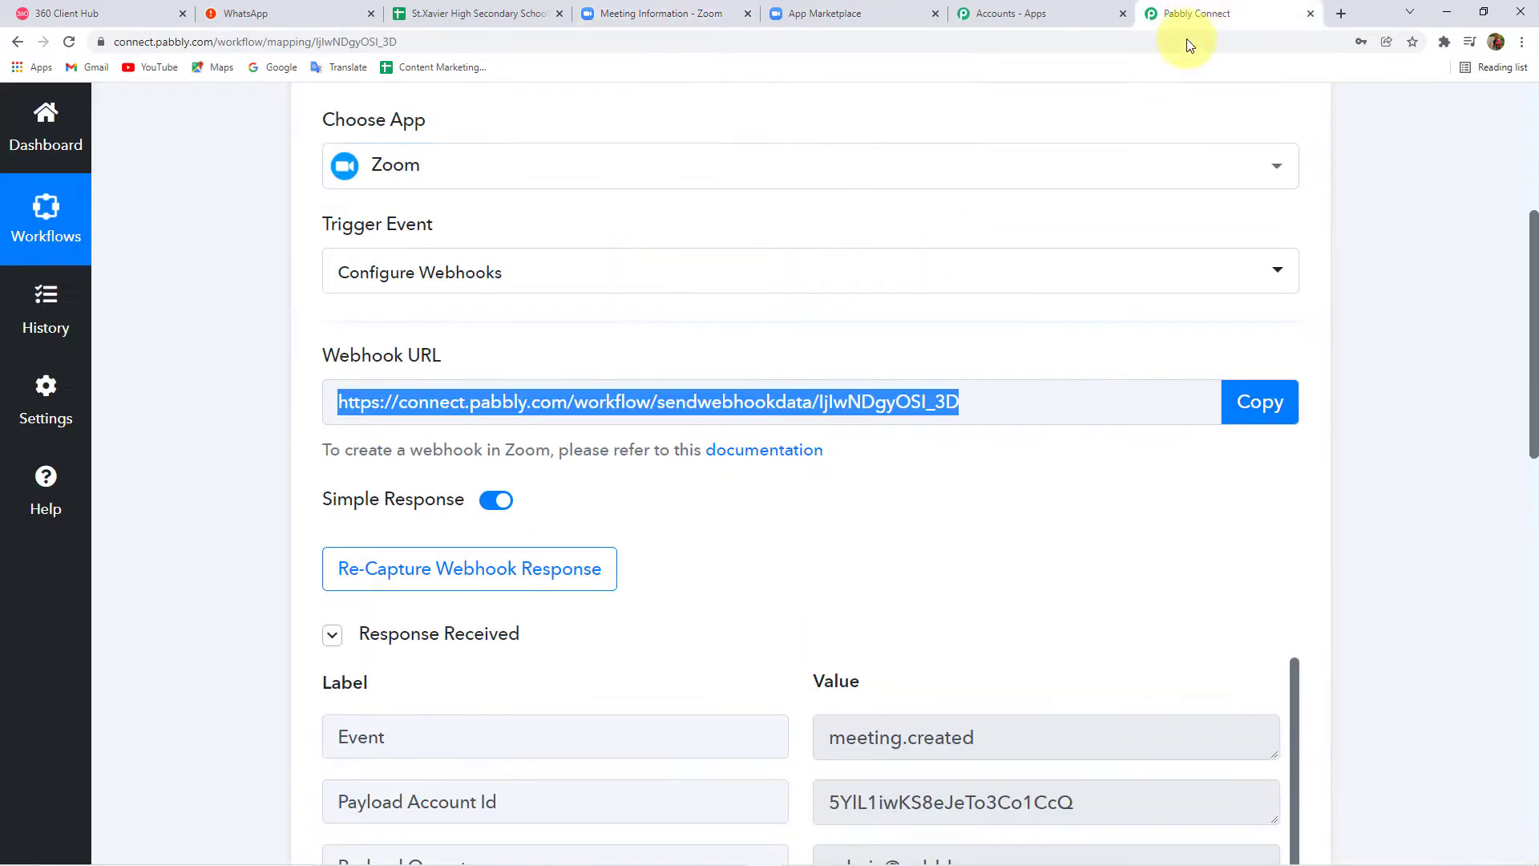
{"action": "scroll", "coordinate": [915, 479], "scroll_direction": "down", "scroll_amount": 3}
{"action": "scroll", "coordinate": [916, 478], "scroll_direction": "down", "scroll_amount": 1}
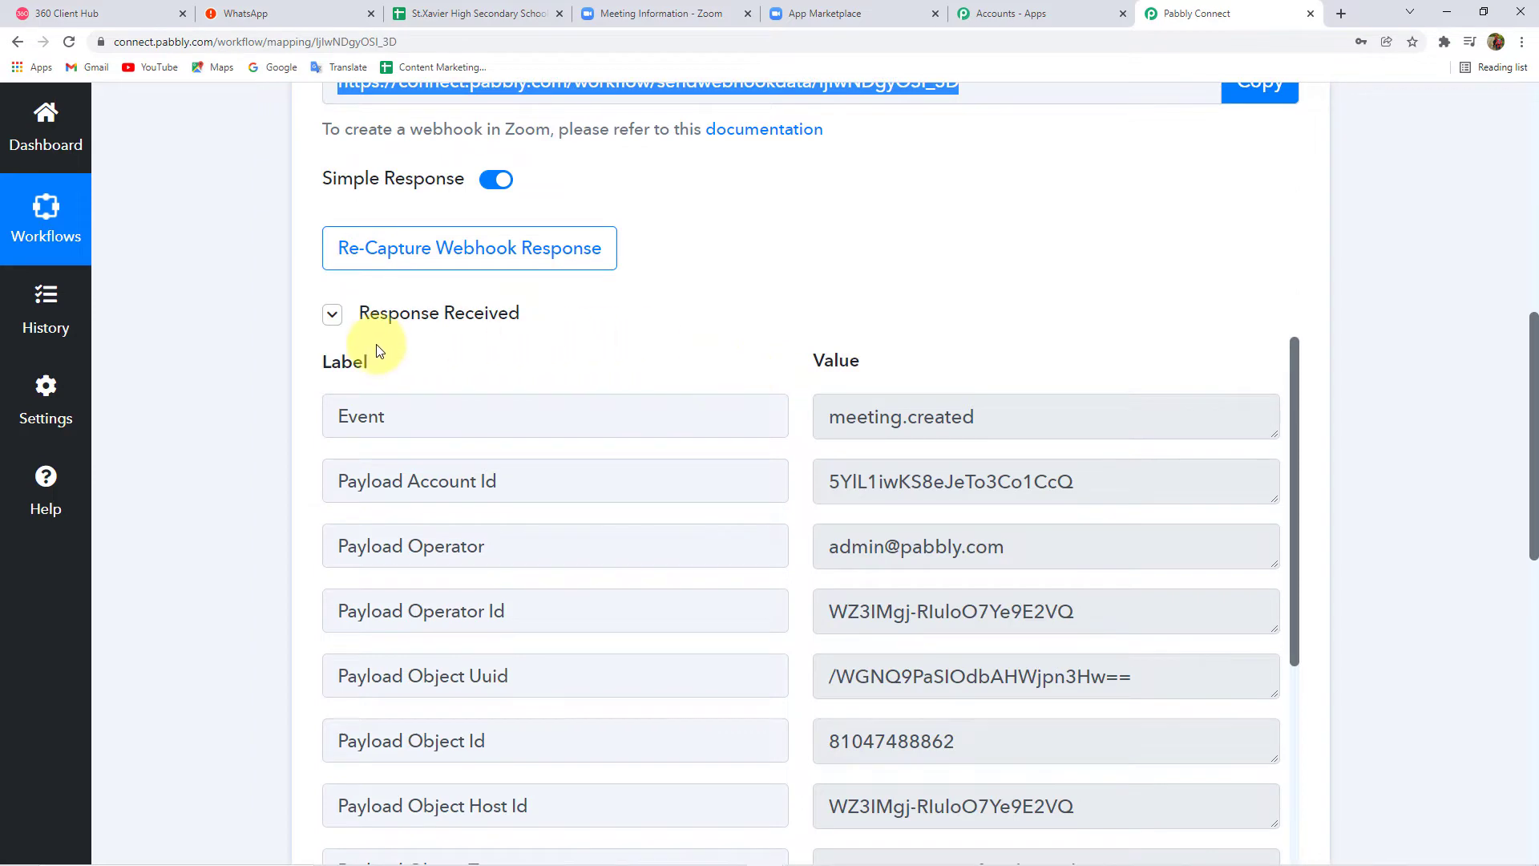
{"action": "scroll", "coordinate": [1411, 481], "scroll_direction": "down", "scroll_amount": 3}
{"action": "scroll", "coordinate": [1033, 471], "scroll_direction": "down", "scroll_amount": 3}
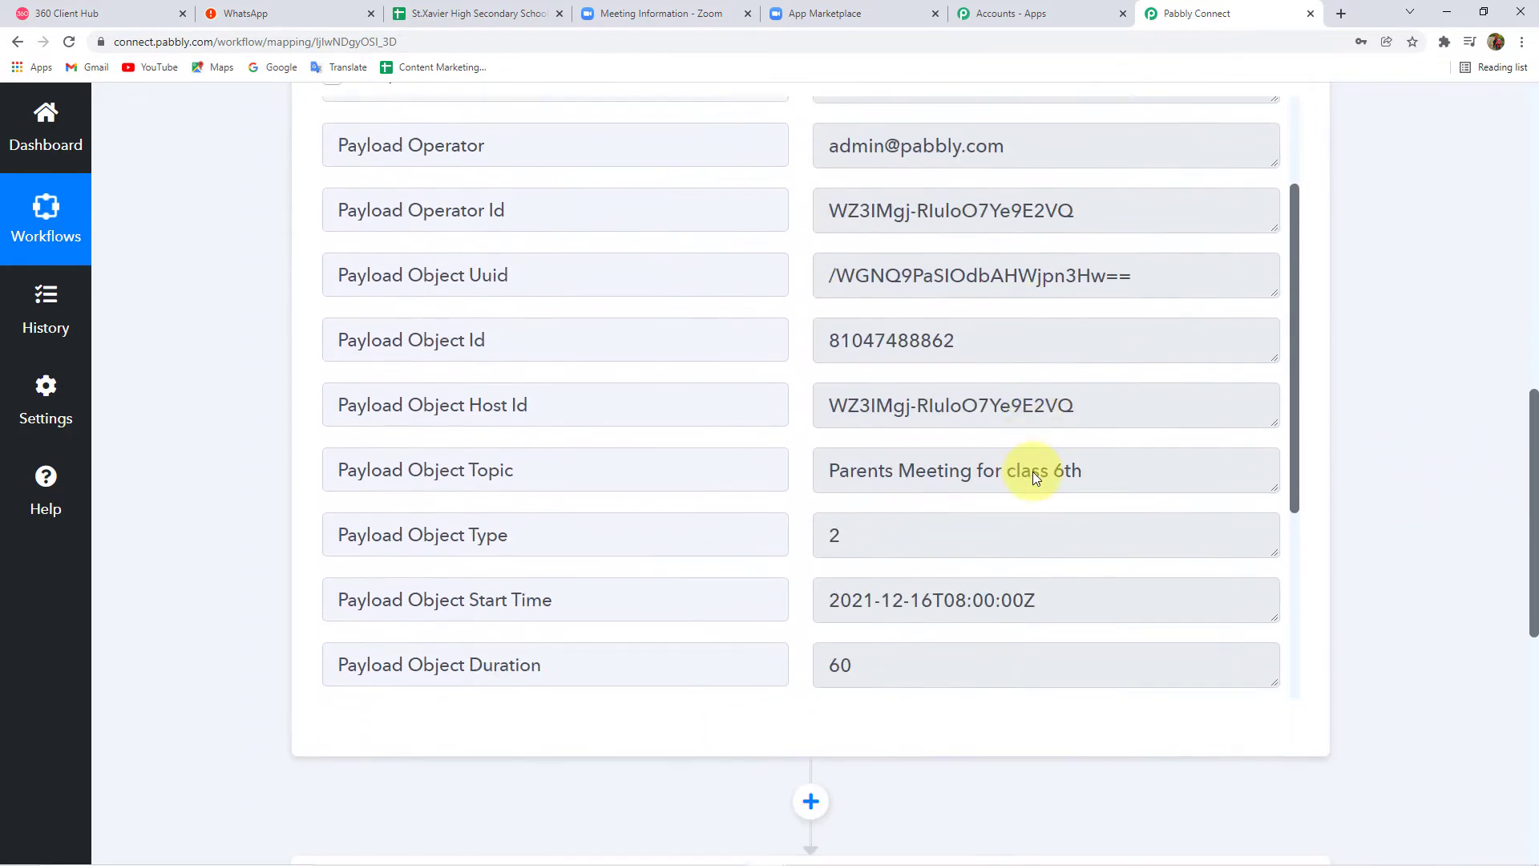
{"action": "scroll", "coordinate": [1032, 471], "scroll_direction": "down", "scroll_amount": 3}
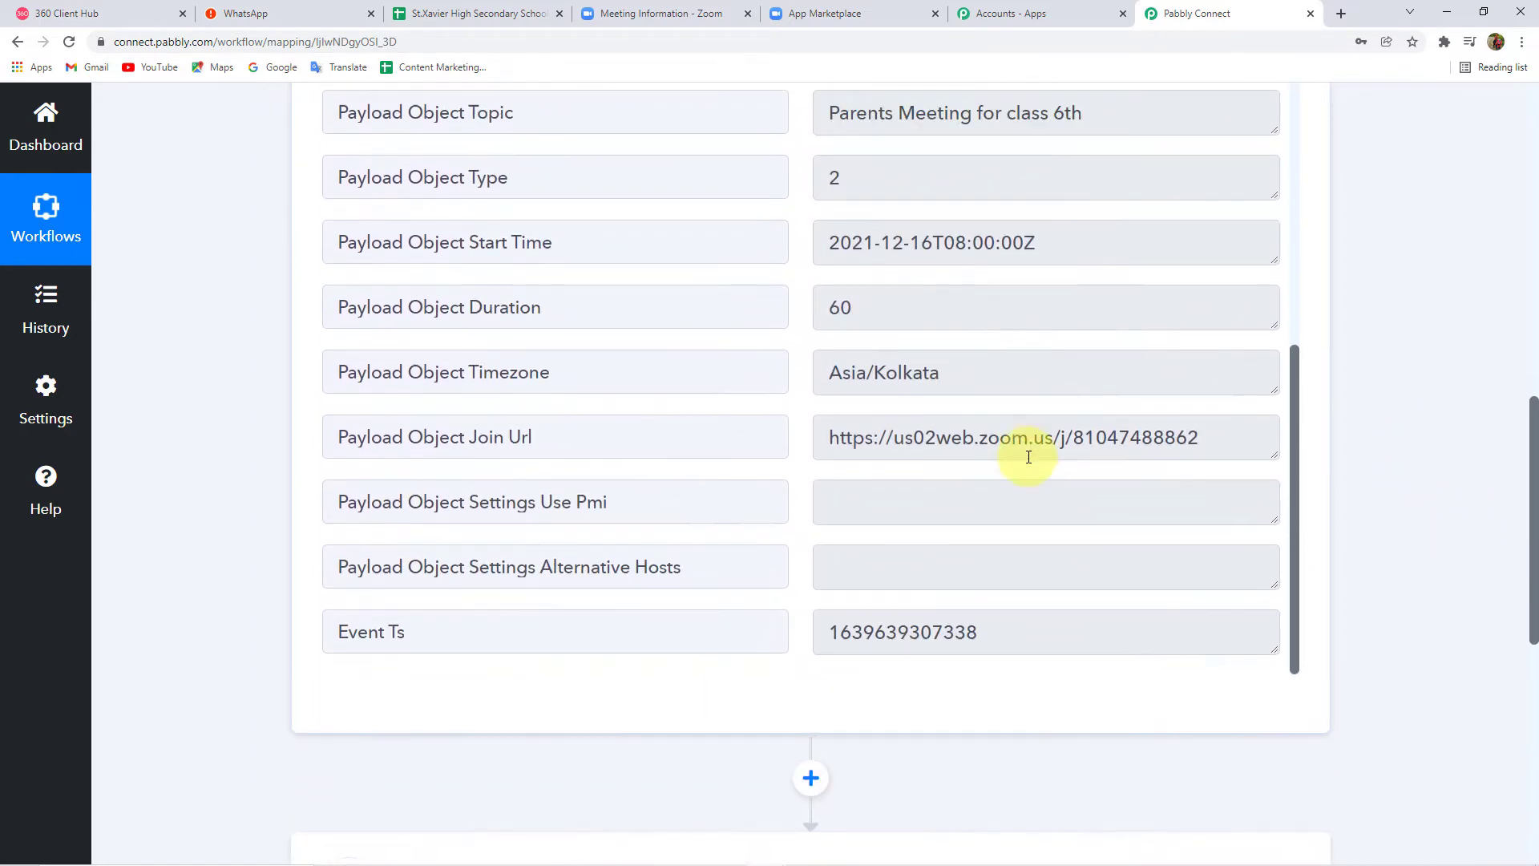
{"action": "scroll", "coordinate": [1028, 457], "scroll_direction": "up", "scroll_amount": 3}
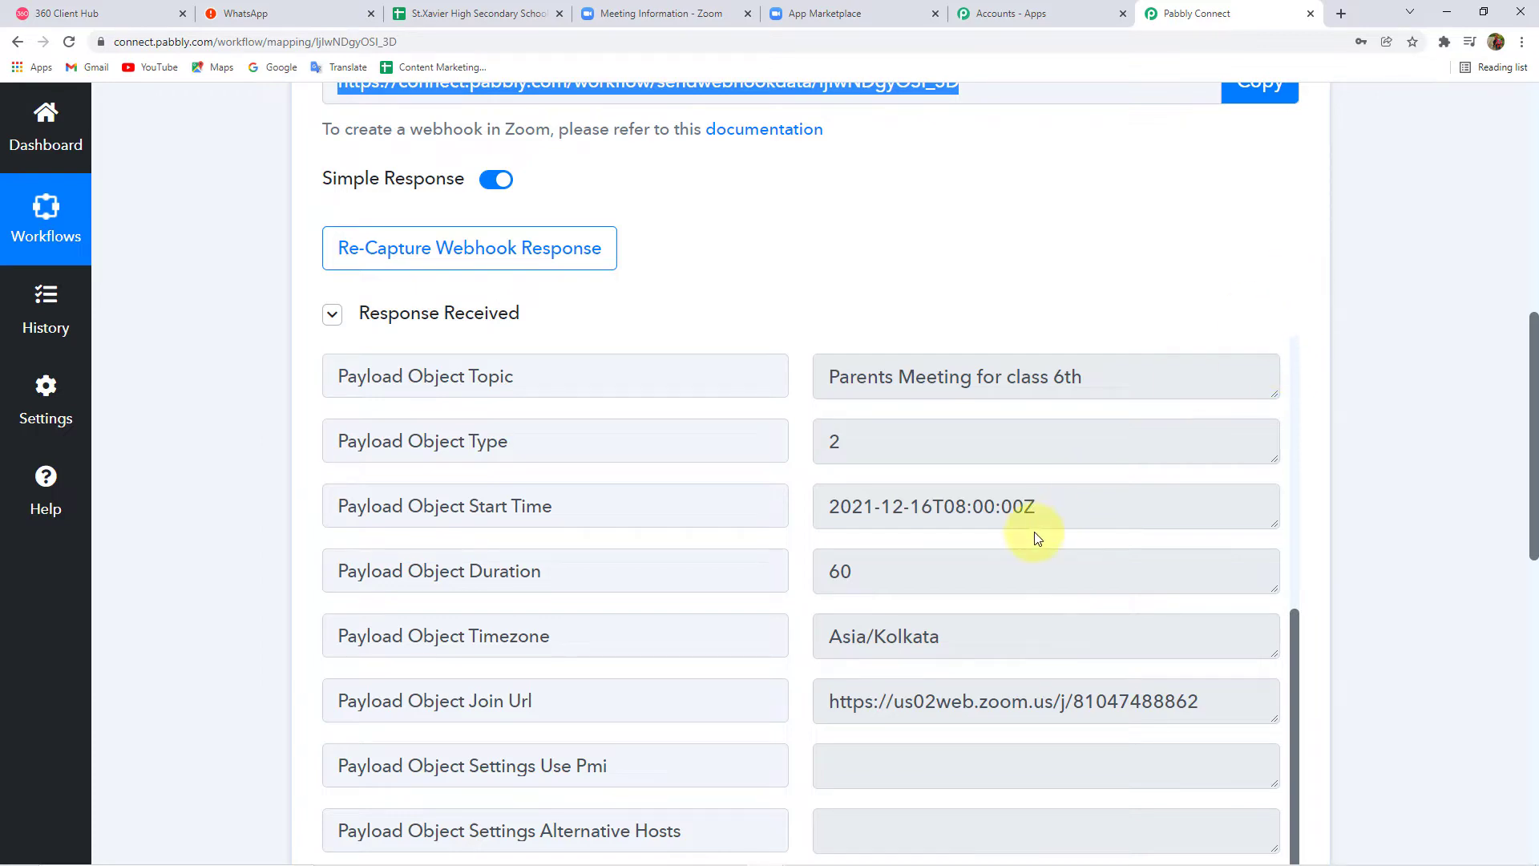
{"action": "scroll", "coordinate": [1033, 532], "scroll_direction": "down", "scroll_amount": 5}
{"action": "scroll", "coordinate": [1018, 526], "scroll_direction": "up", "scroll_amount": 2}
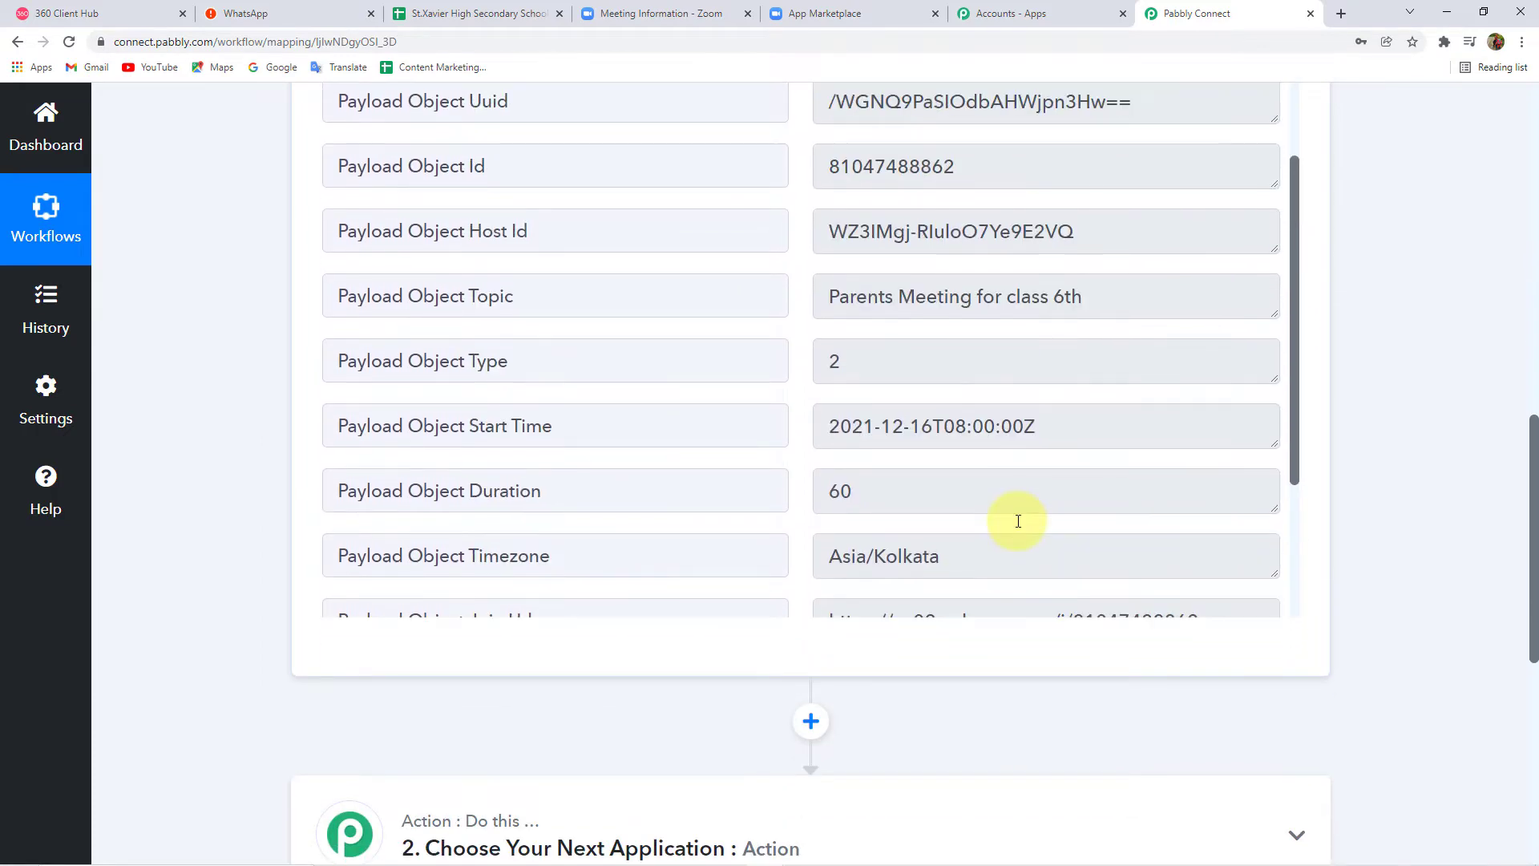
{"action": "scroll", "coordinate": [1017, 519], "scroll_direction": "up", "scroll_amount": 3}
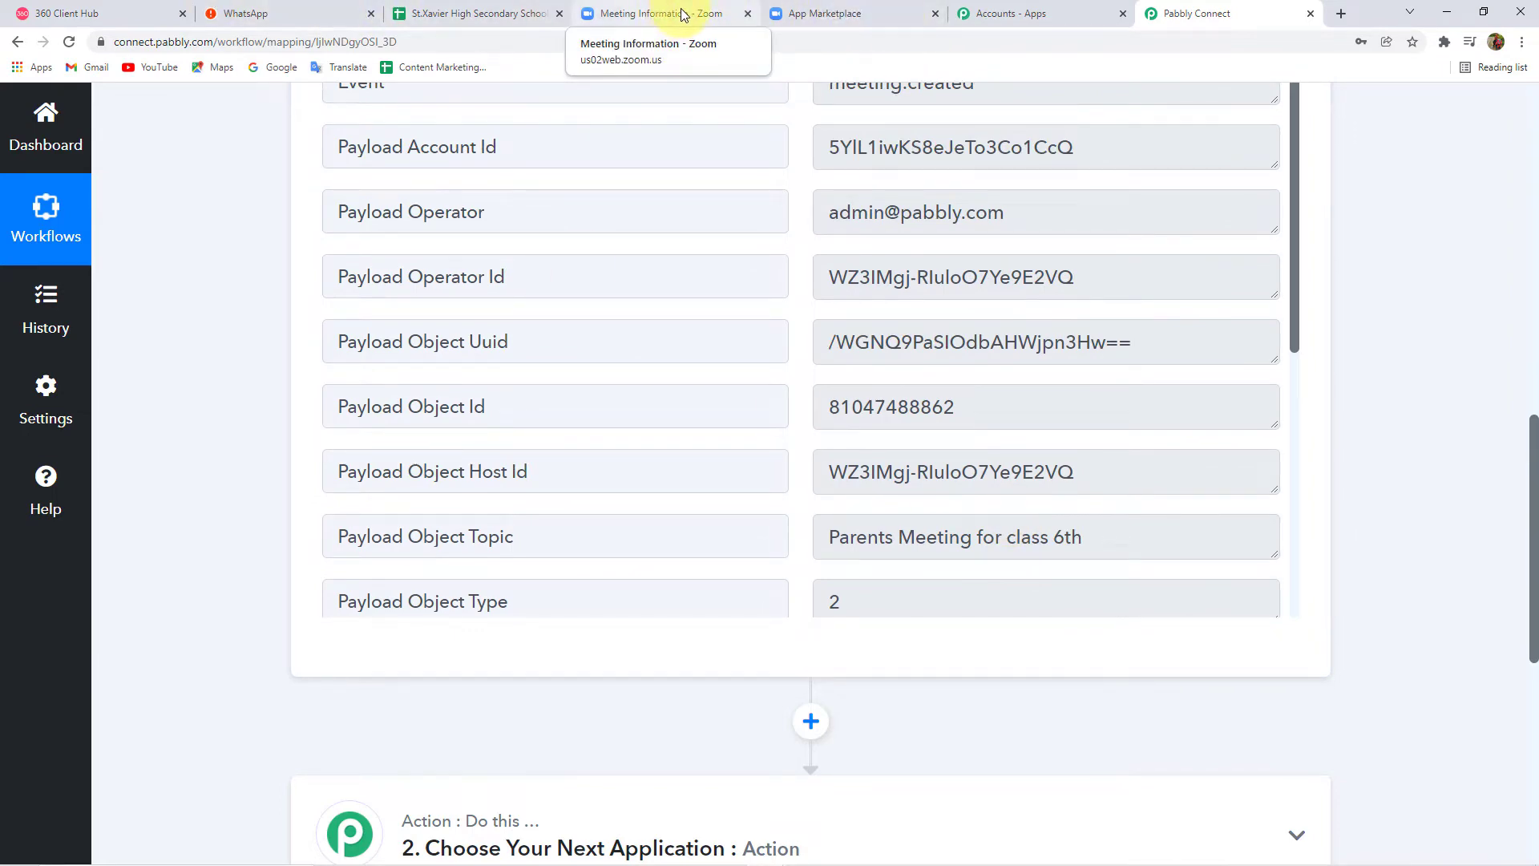
{"action": "left_click", "coordinate": [820, 10]}
{"action": "left_click", "coordinate": [704, 14]}
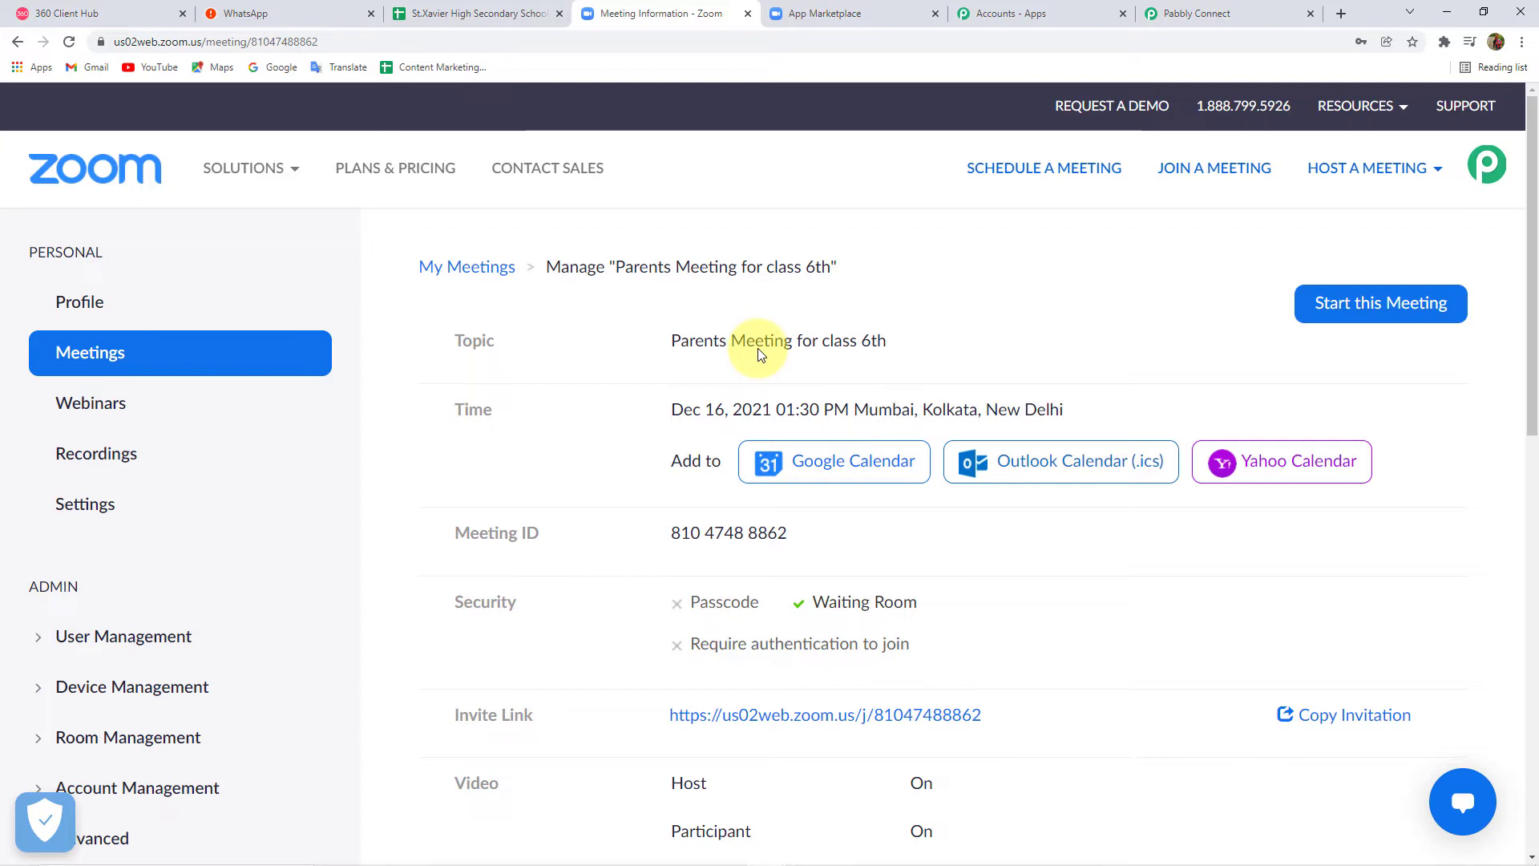
{"action": "left_click", "coordinate": [1195, 13]}
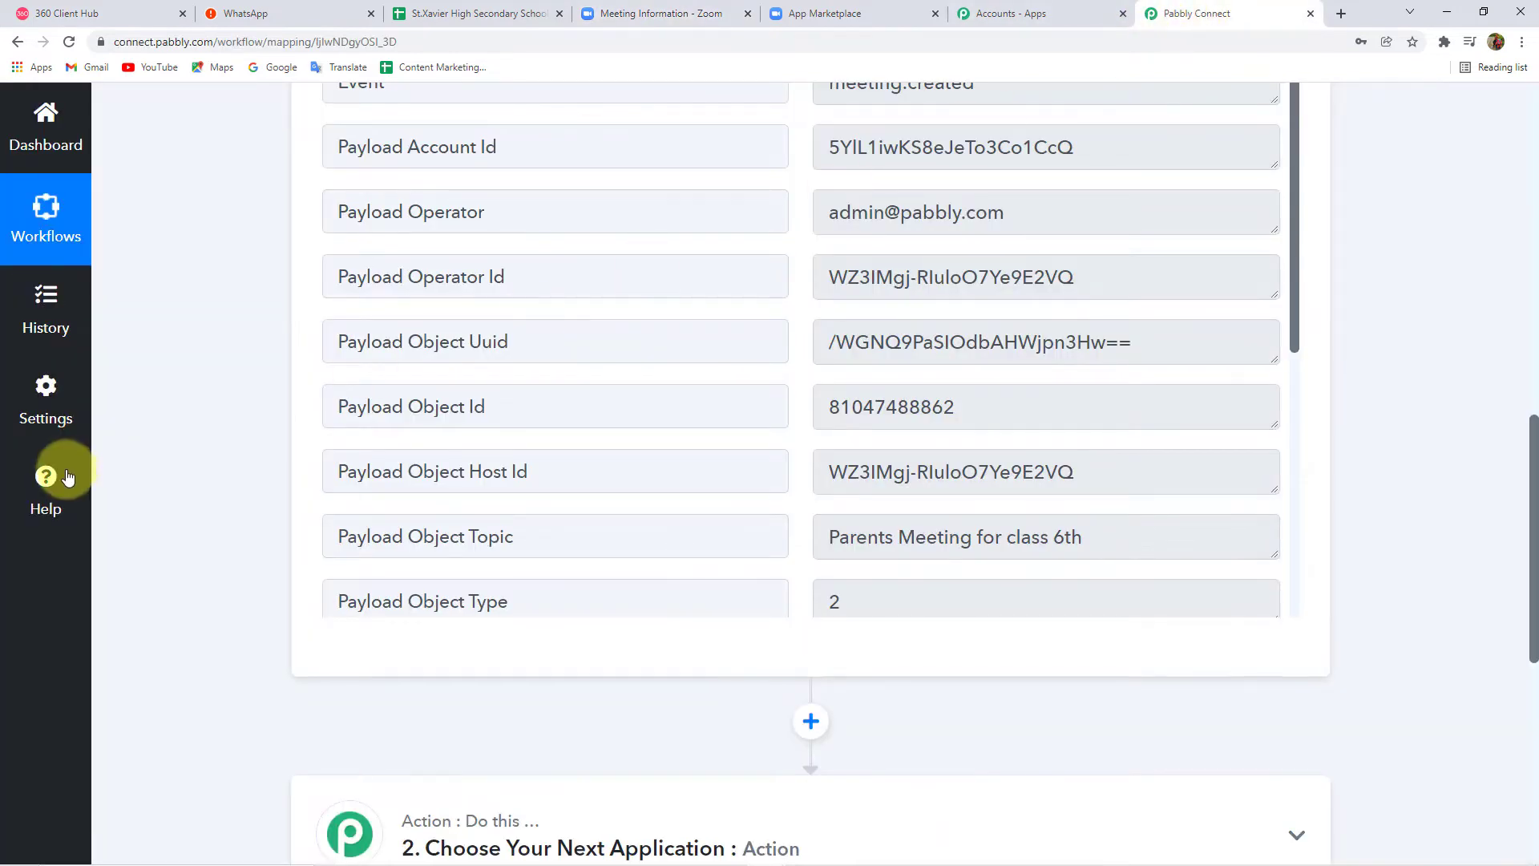
- Add a Filter step after the Zoom trigger
{"action": "scroll", "coordinate": [68, 473], "scroll_direction": "down", "scroll_amount": 2}
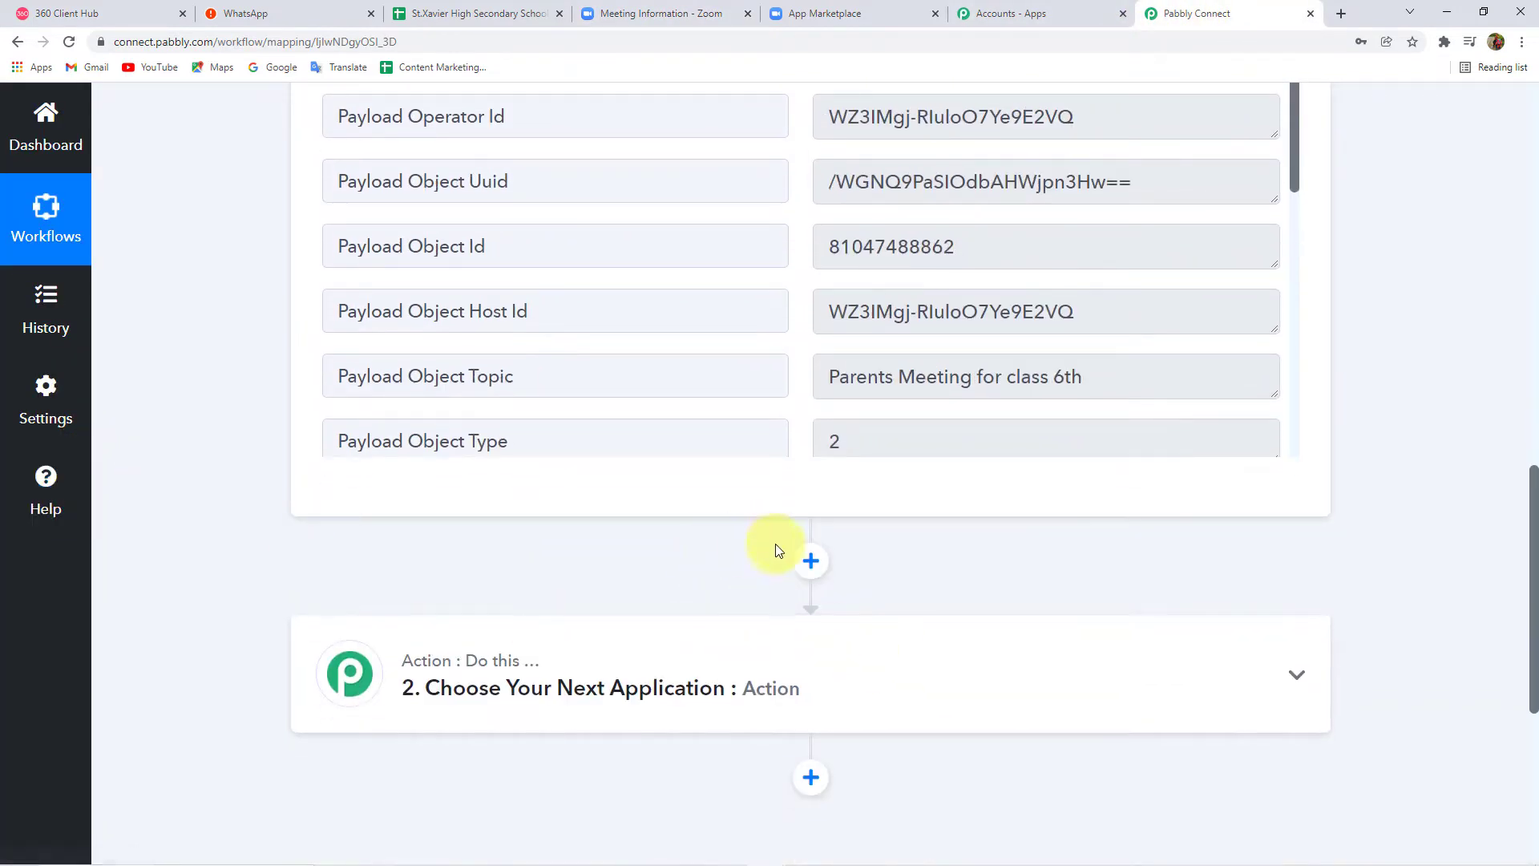
{"action": "left_click", "coordinate": [810, 561]}
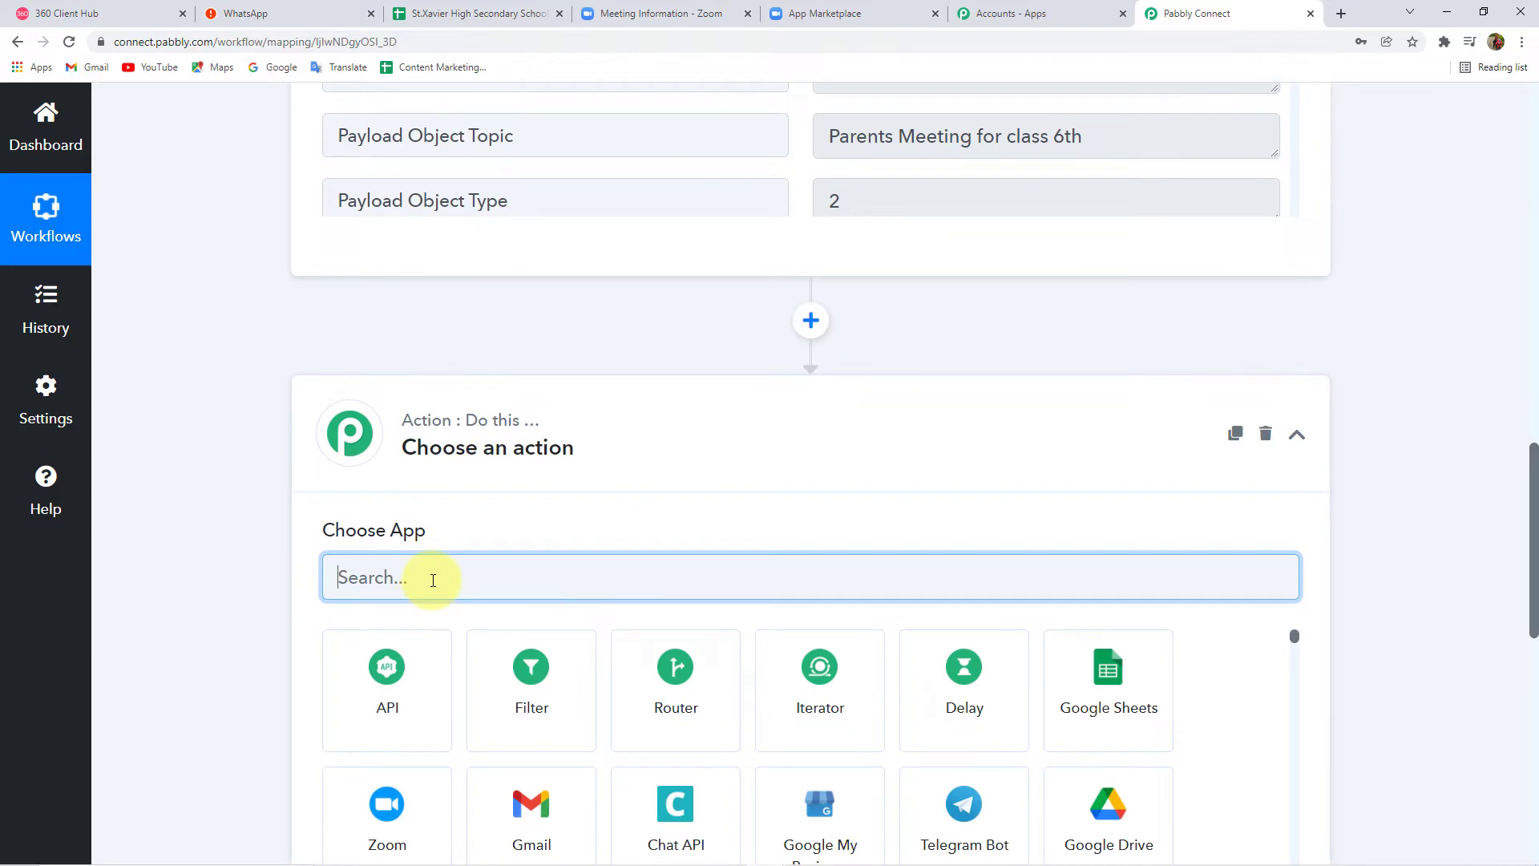
{"action": "type", "text": "fil"}
{"action": "left_click", "coordinate": [386, 714]}
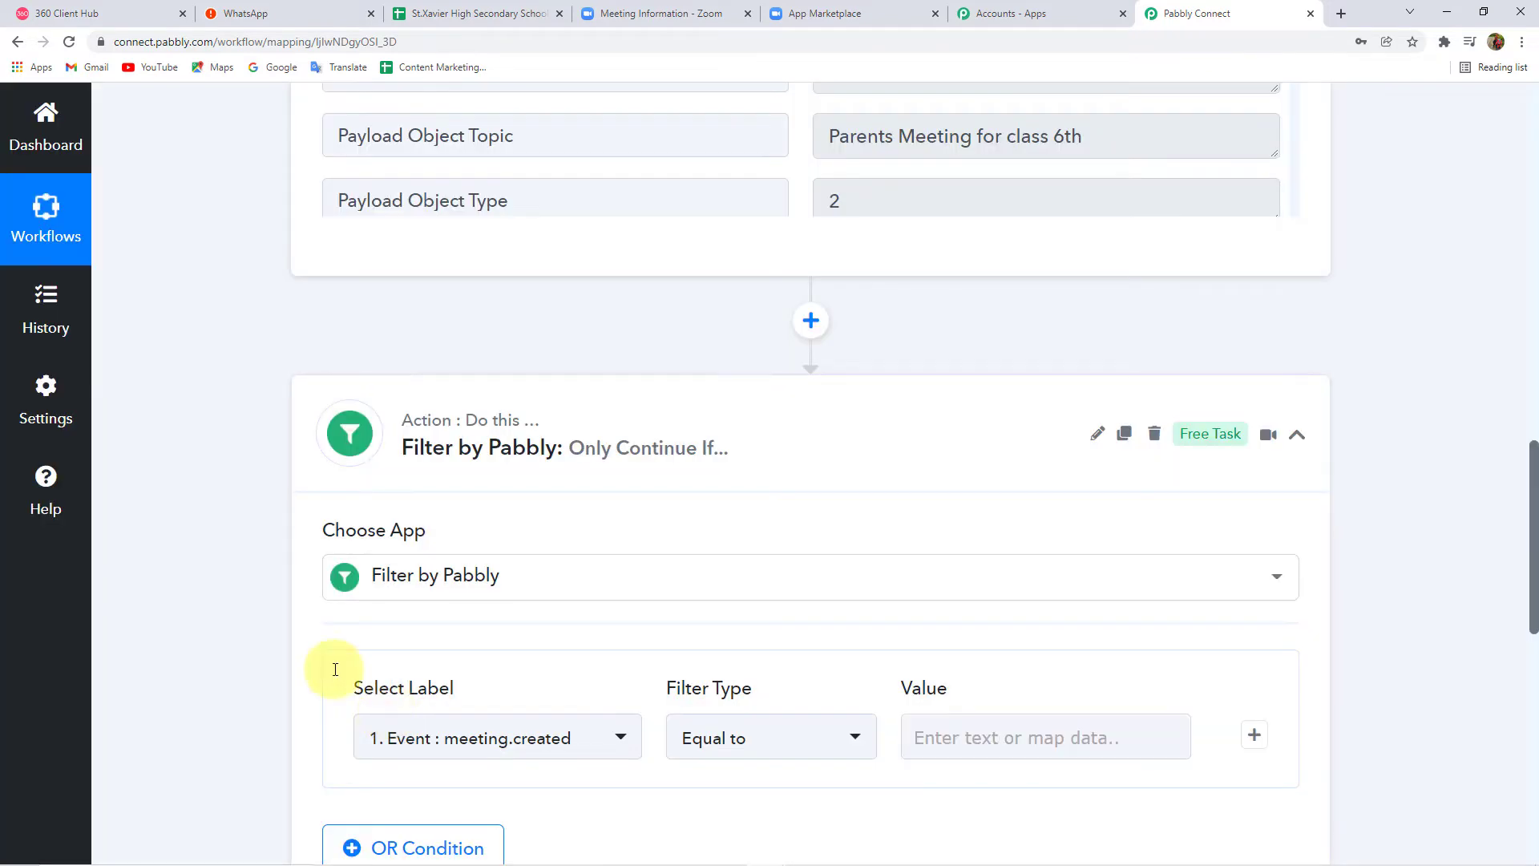
- Set the filter's label to the Zoom field Payload Object Topic
{"action": "scroll", "coordinate": [195, 576], "scroll_direction": "down", "scroll_amount": 1}
{"action": "scroll", "coordinate": [195, 576], "scroll_direction": "down", "scroll_amount": 1}
{"action": "scroll", "coordinate": [196, 575], "scroll_direction": "down", "scroll_amount": 1}
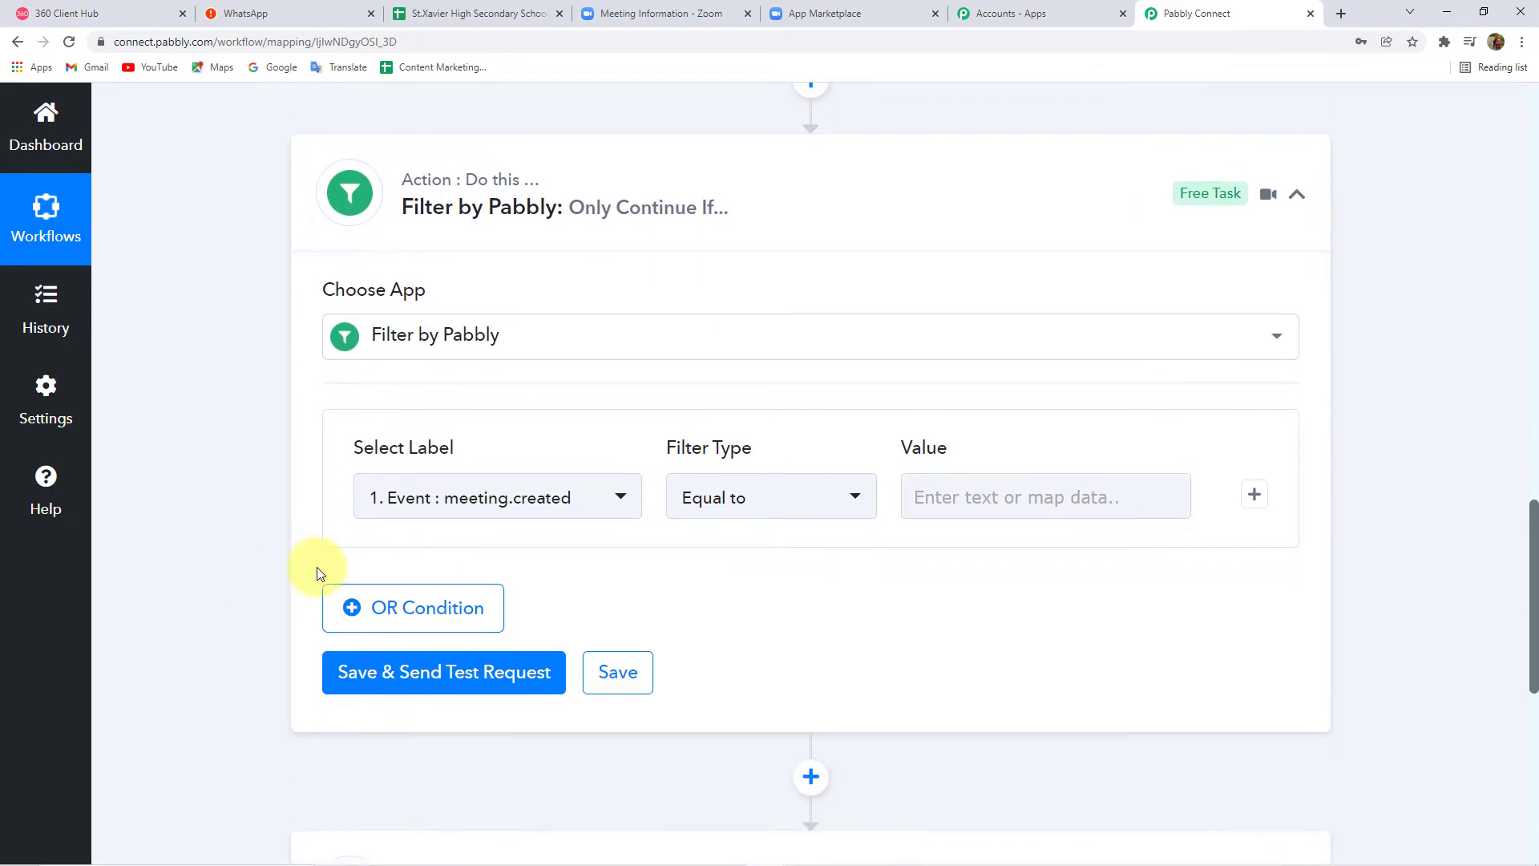
{"action": "left_click", "coordinate": [509, 502]}
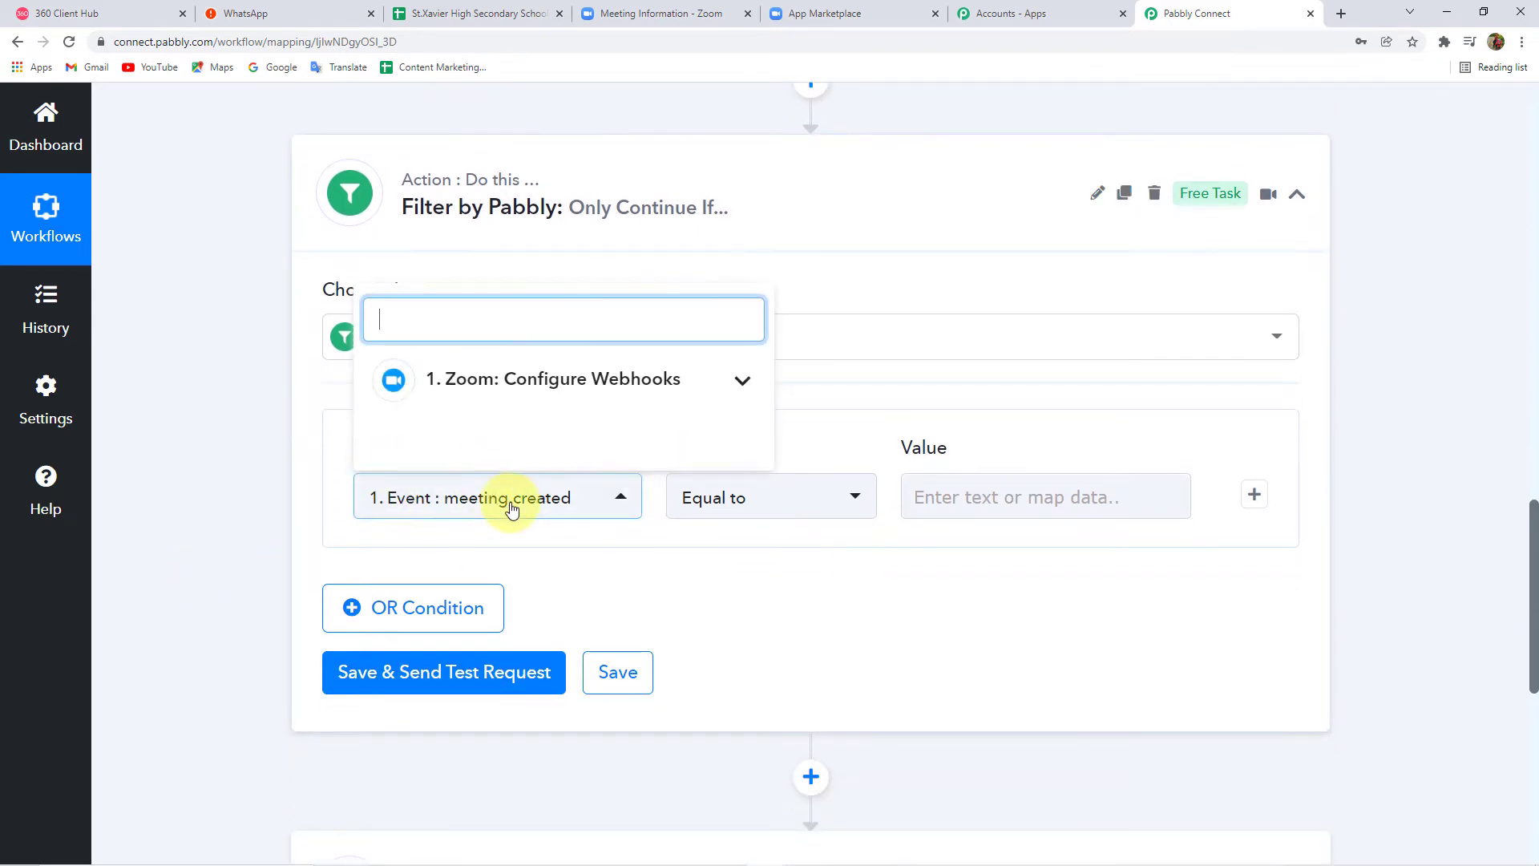
{"action": "left_click", "coordinate": [531, 381]}
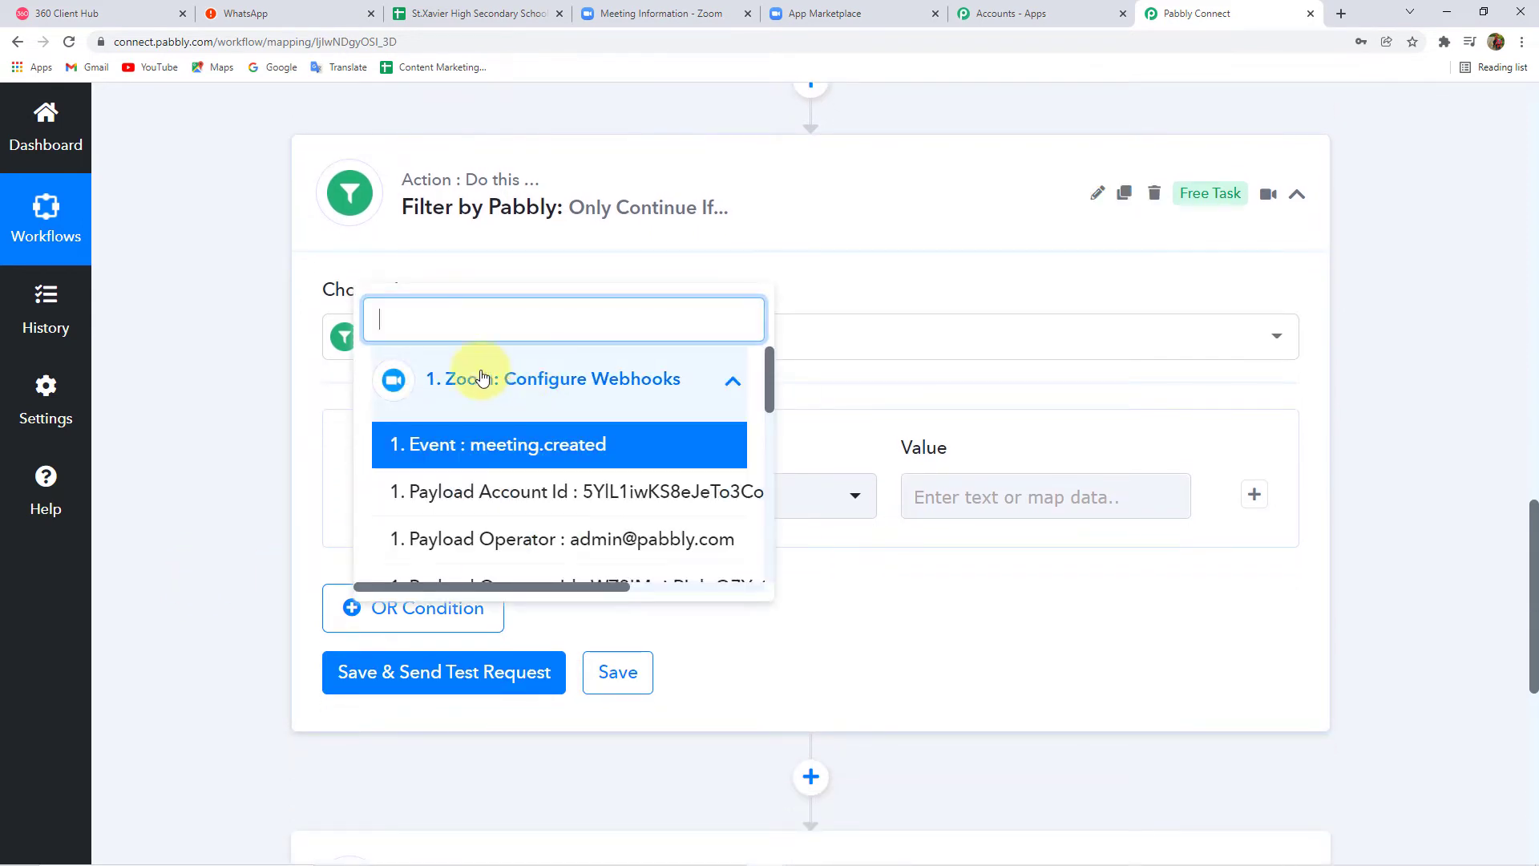
{"action": "scroll", "coordinate": [224, 416], "scroll_direction": "down", "scroll_amount": 2}
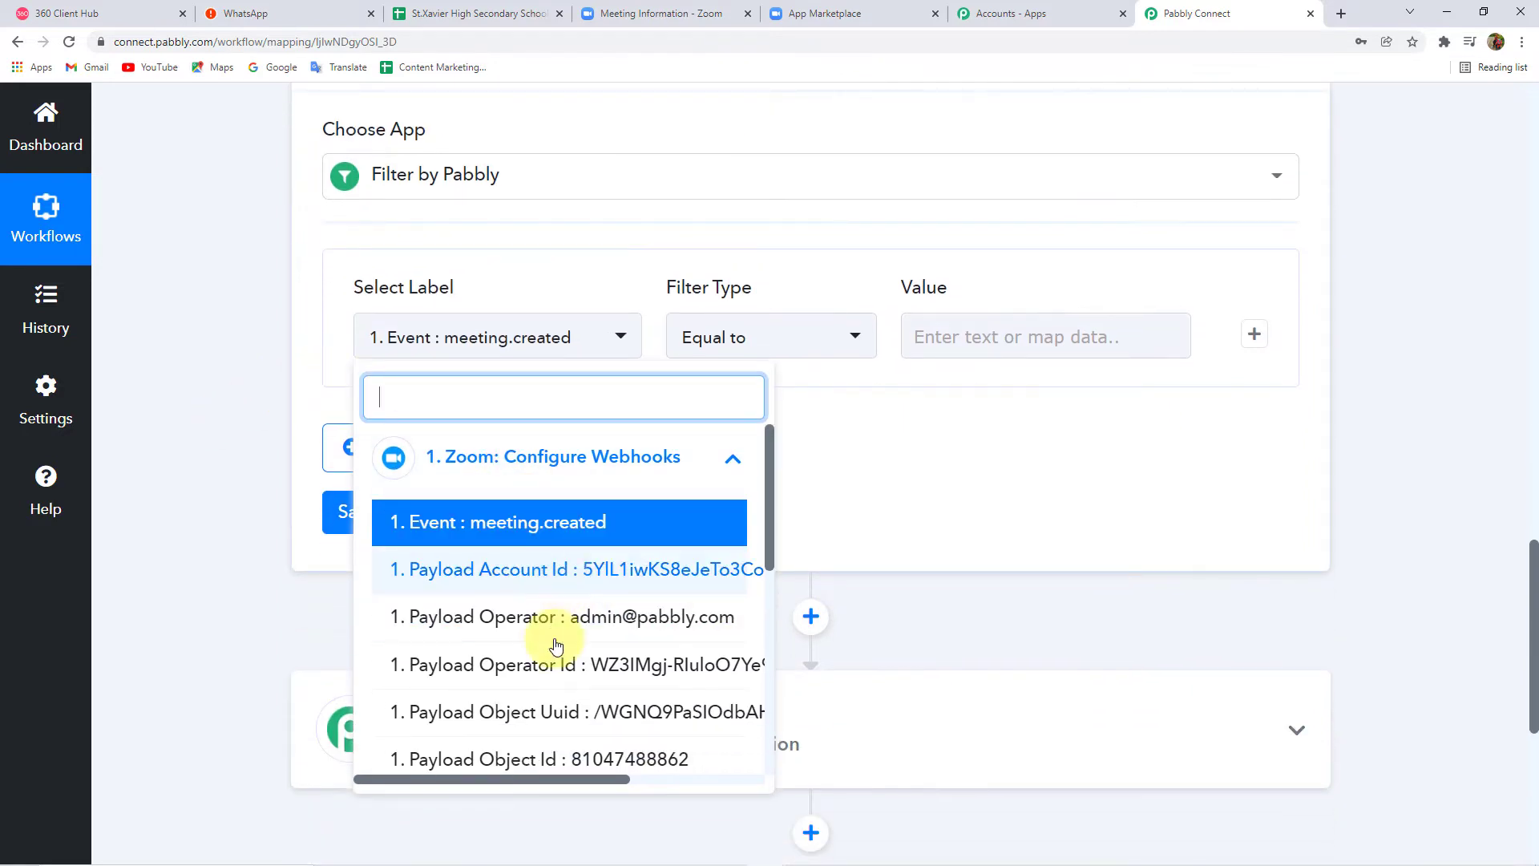
{"action": "scroll", "coordinate": [613, 633], "scroll_direction": "down", "scroll_amount": 3}
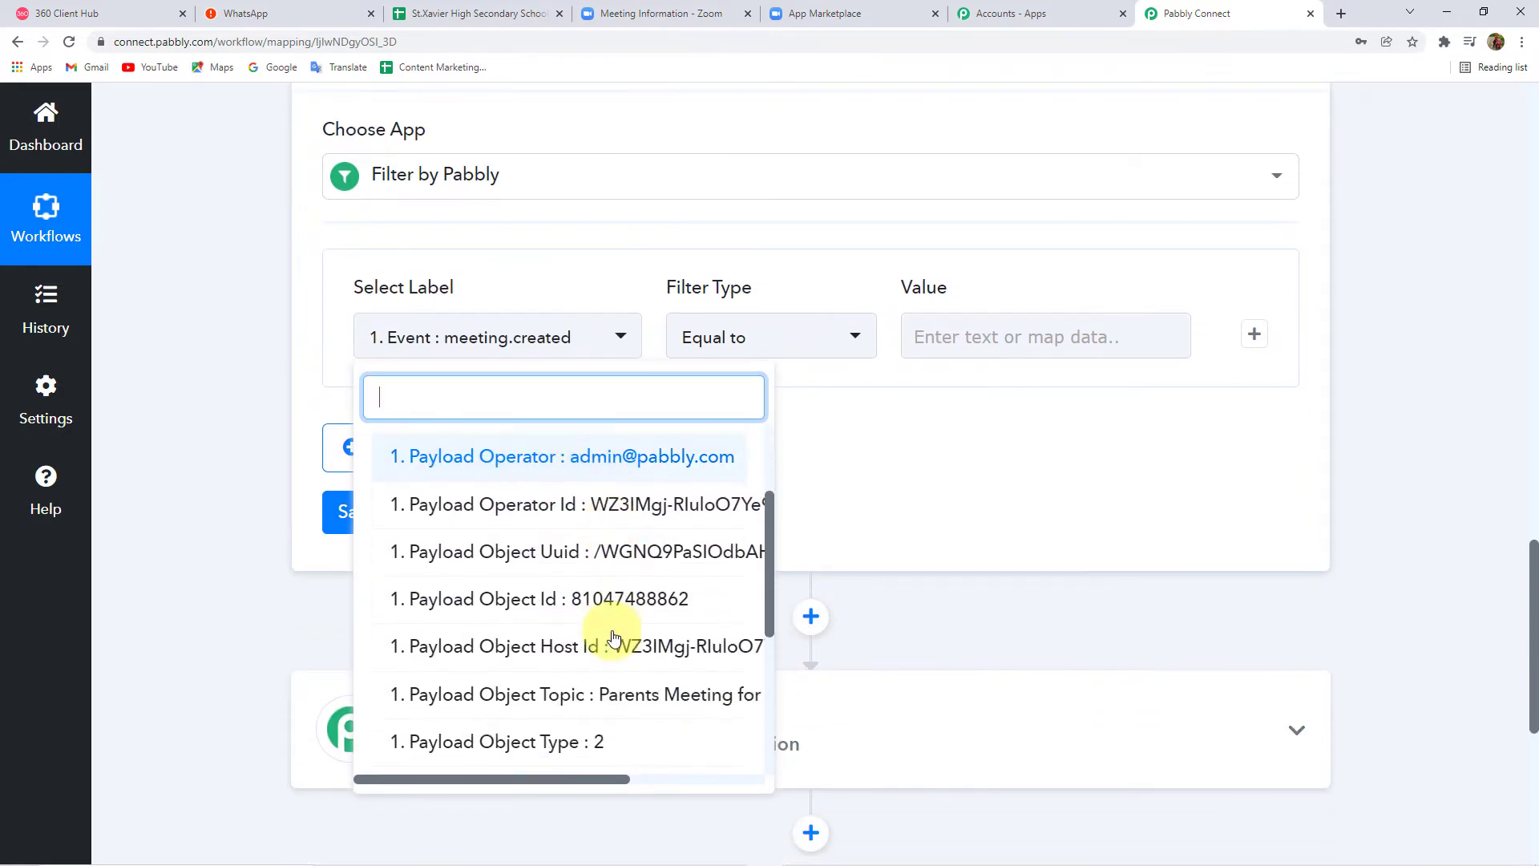
{"action": "scroll", "coordinate": [613, 633], "scroll_direction": "down", "scroll_amount": 2}
{"action": "scroll", "coordinate": [613, 637], "scroll_direction": "up", "scroll_amount": 2}
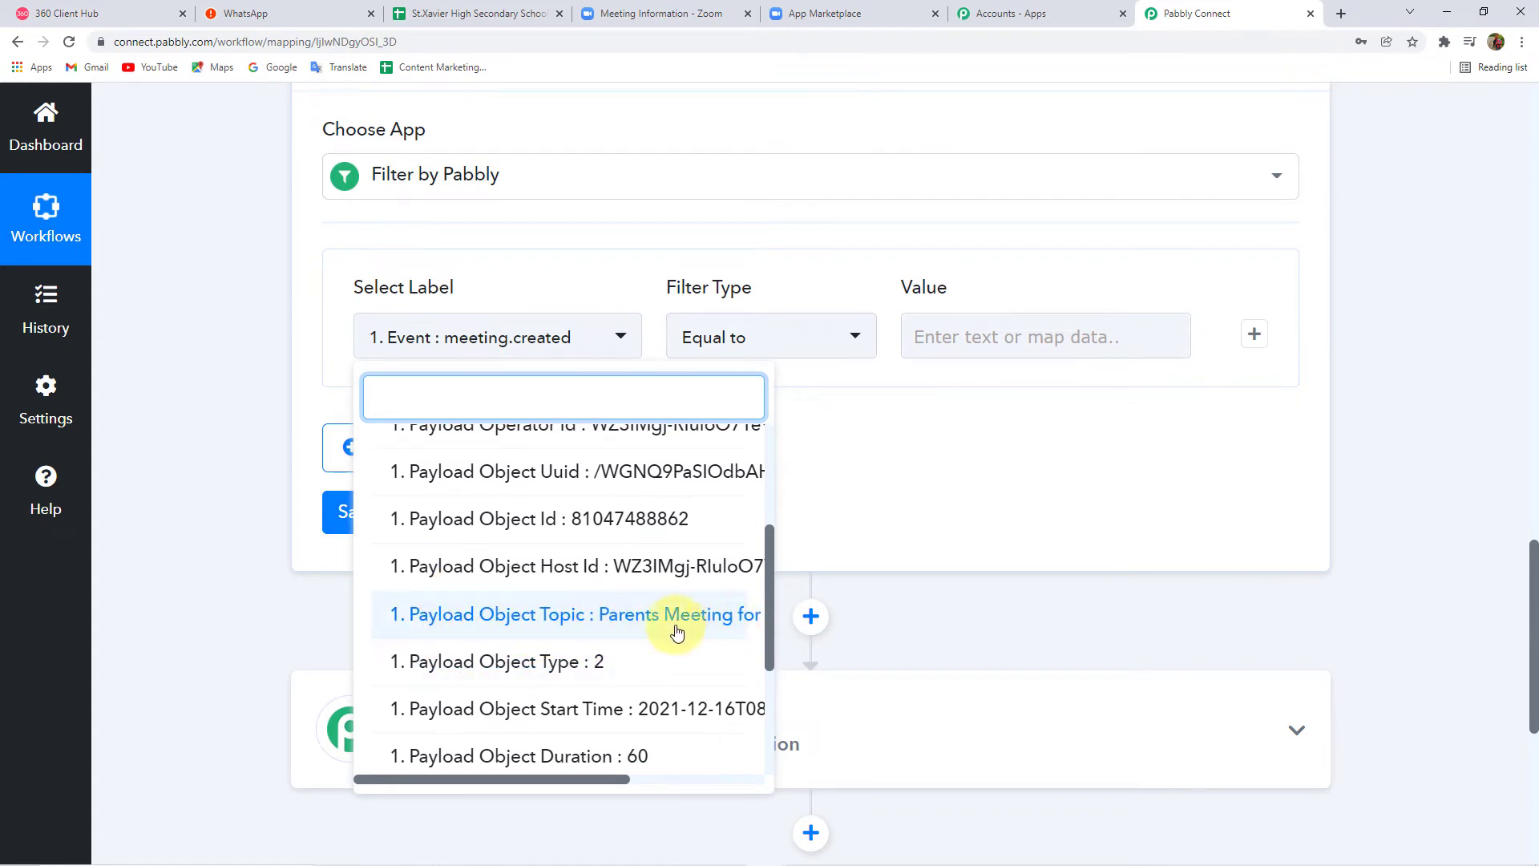
{"action": "left_click", "coordinate": [639, 619]}
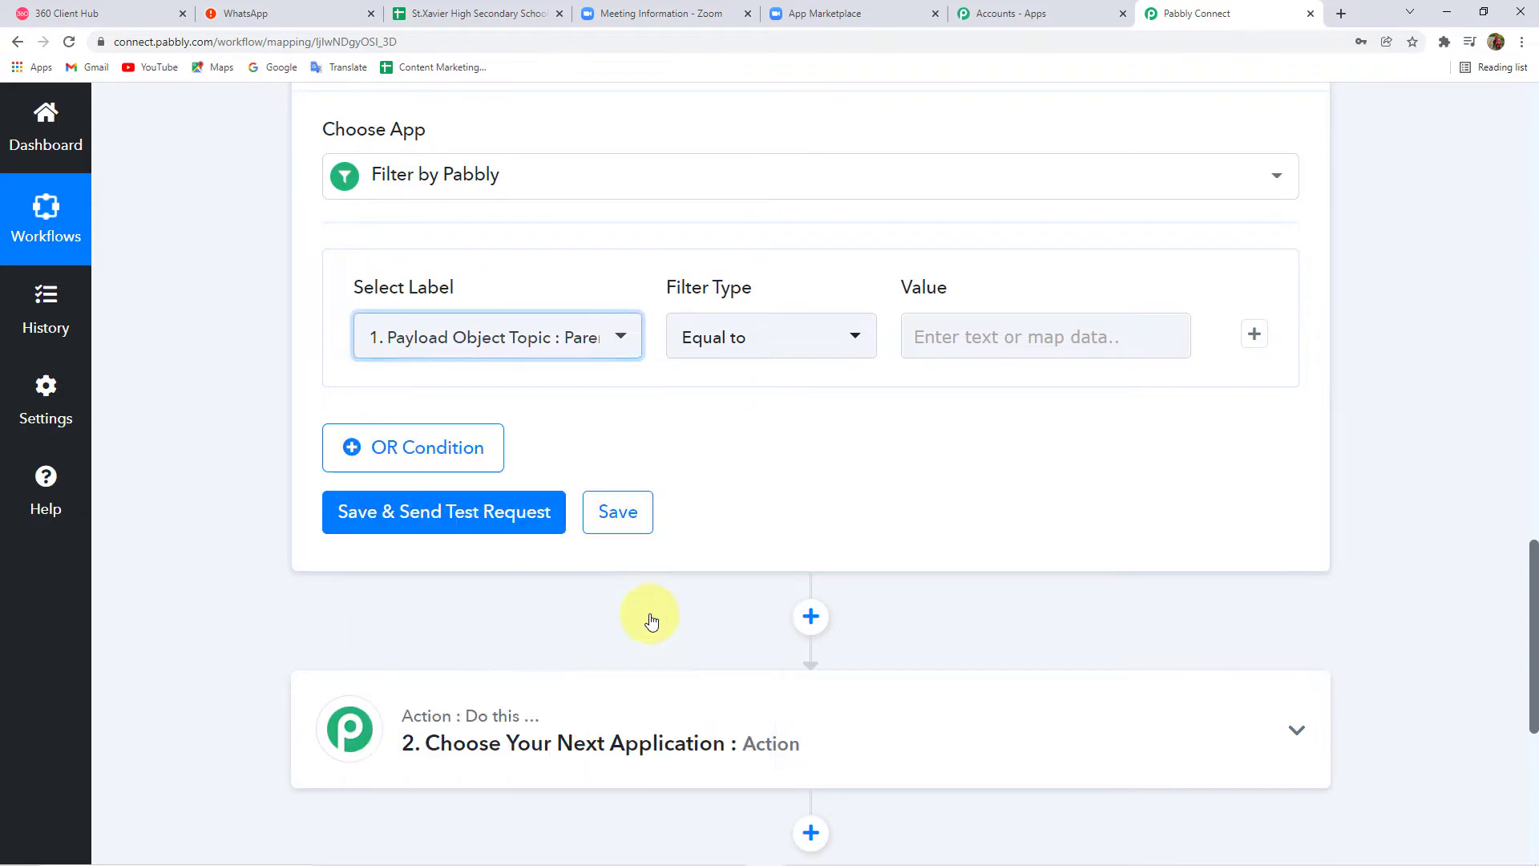
- Copy the captured topic and paste 'Parents Meeting for class 6th' as the filter Value
{"action": "scroll", "coordinate": [891, 354], "scroll_direction": "up", "scroll_amount": 5}
{"action": "scroll", "coordinate": [891, 354], "scroll_direction": "up", "scroll_amount": 4}
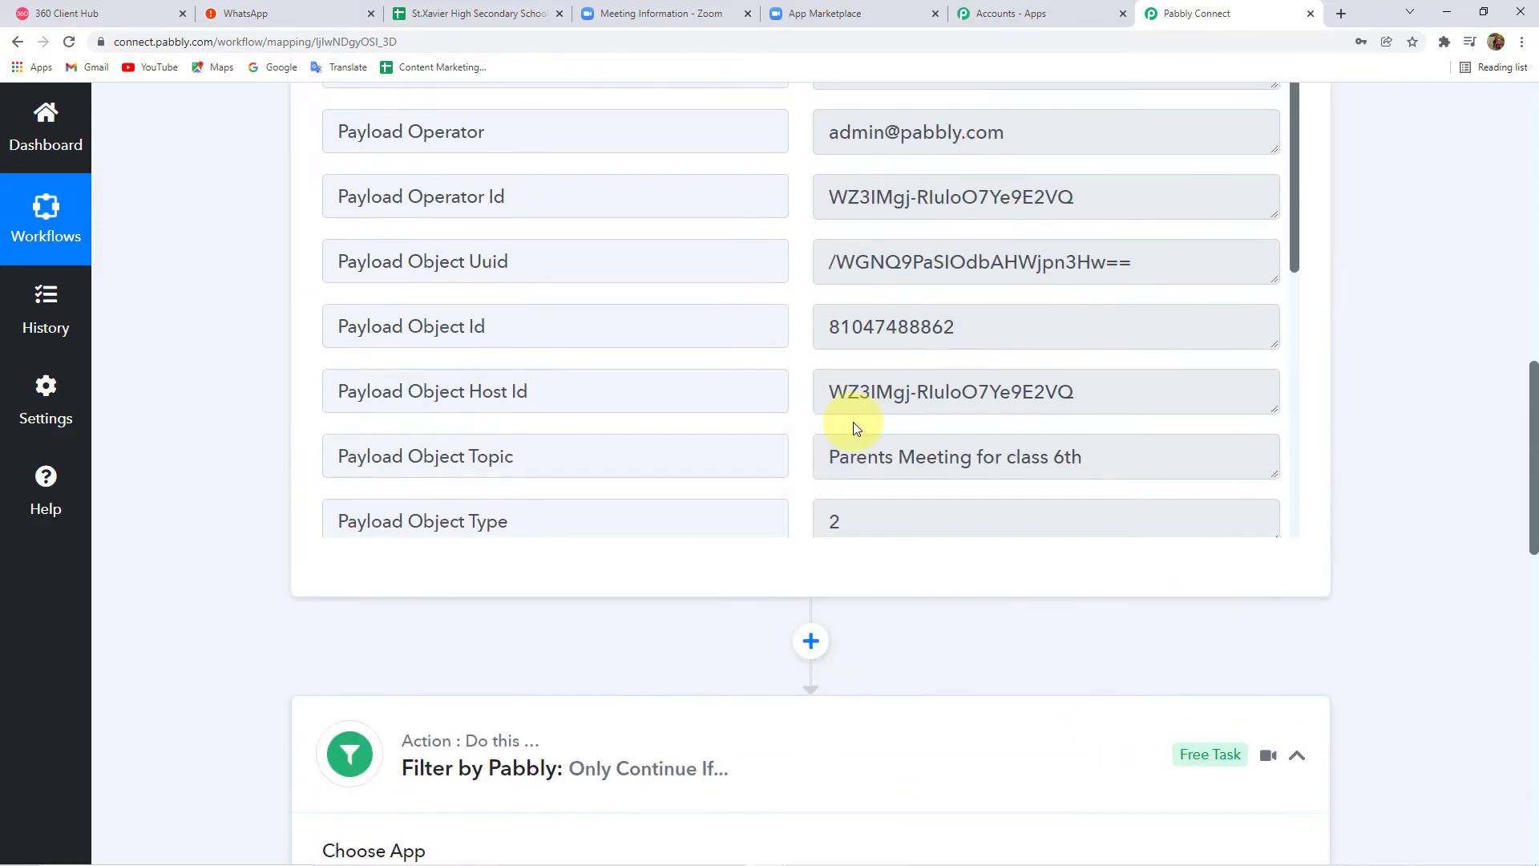
{"action": "left_click", "coordinate": [895, 461]}
{"action": "left_click_drag", "start_coordinate": [895, 461], "coordinate": [1102, 480]}
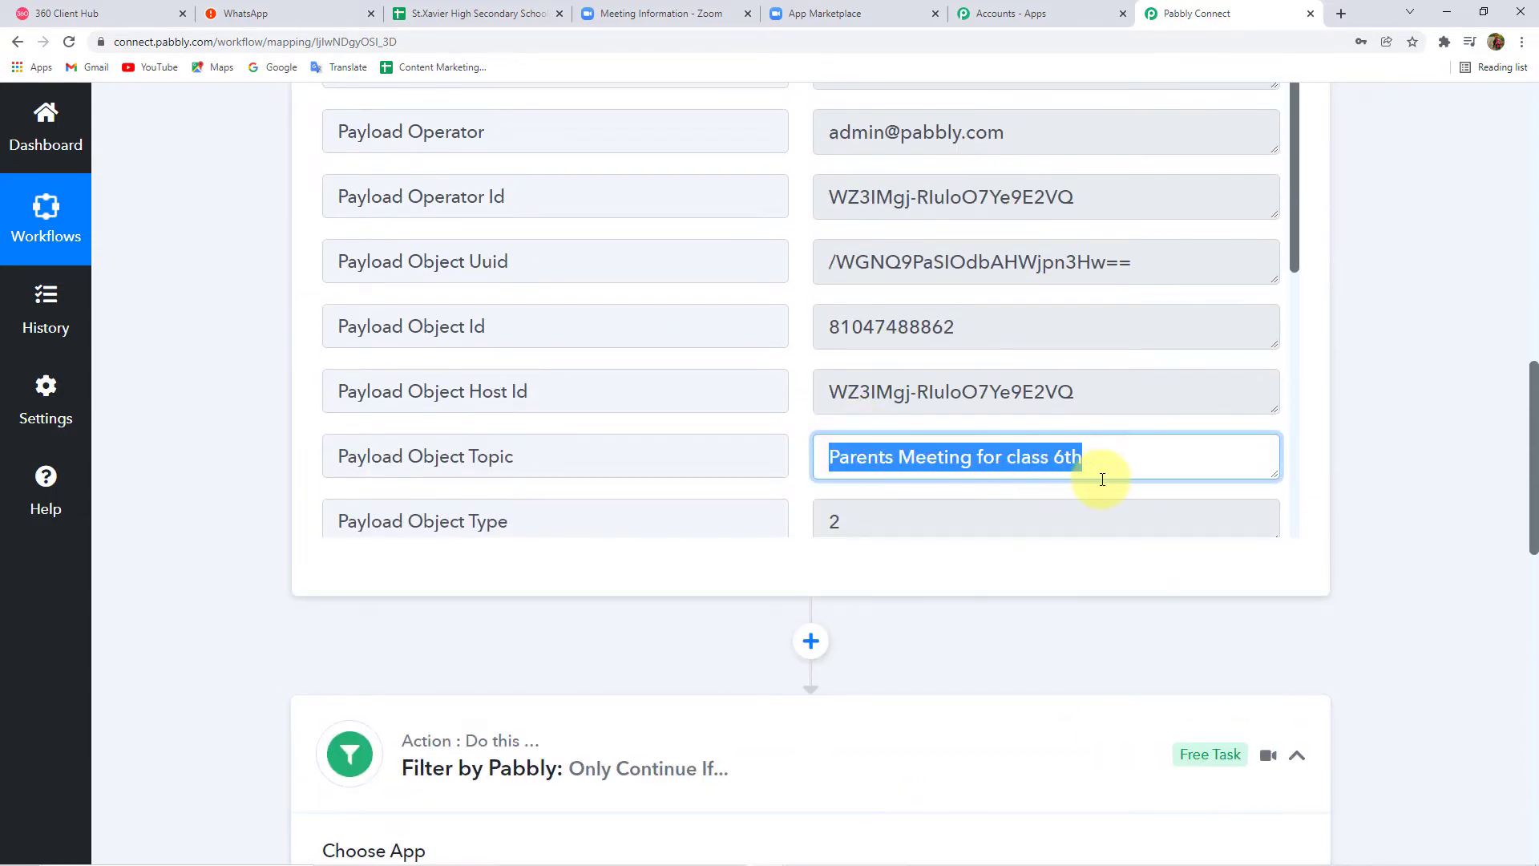
{"action": "scroll", "coordinate": [967, 595], "scroll_direction": "down", "scroll_amount": 6}
{"action": "left_click", "coordinate": [971, 589]}
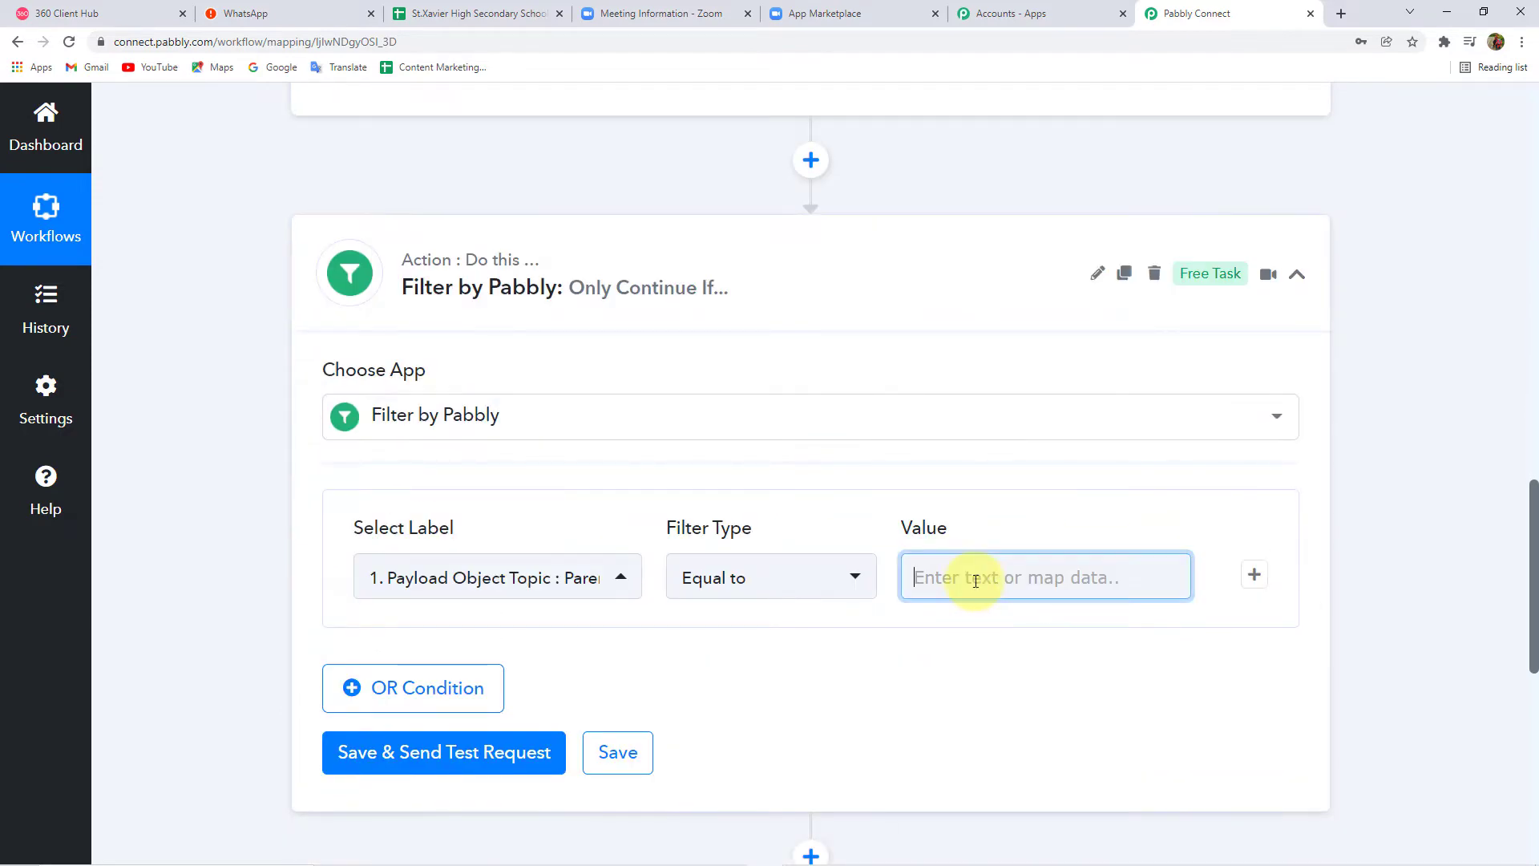
{"action": "type", "text": "Parents Meeting for class 6th"}
{"action": "left_click", "coordinate": [814, 656]}
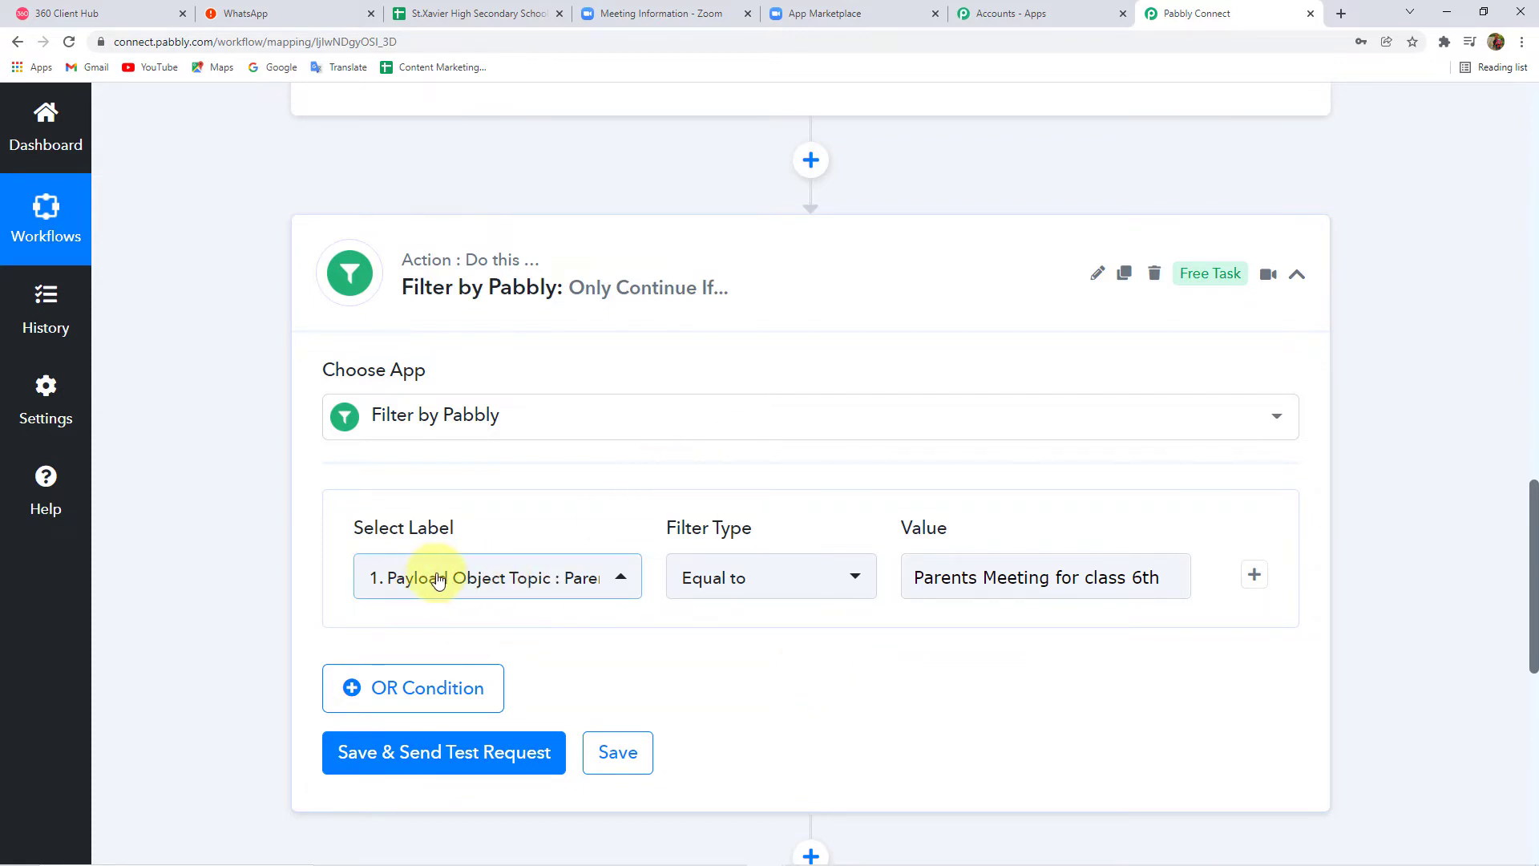
{"action": "left_click", "coordinate": [936, 579]}
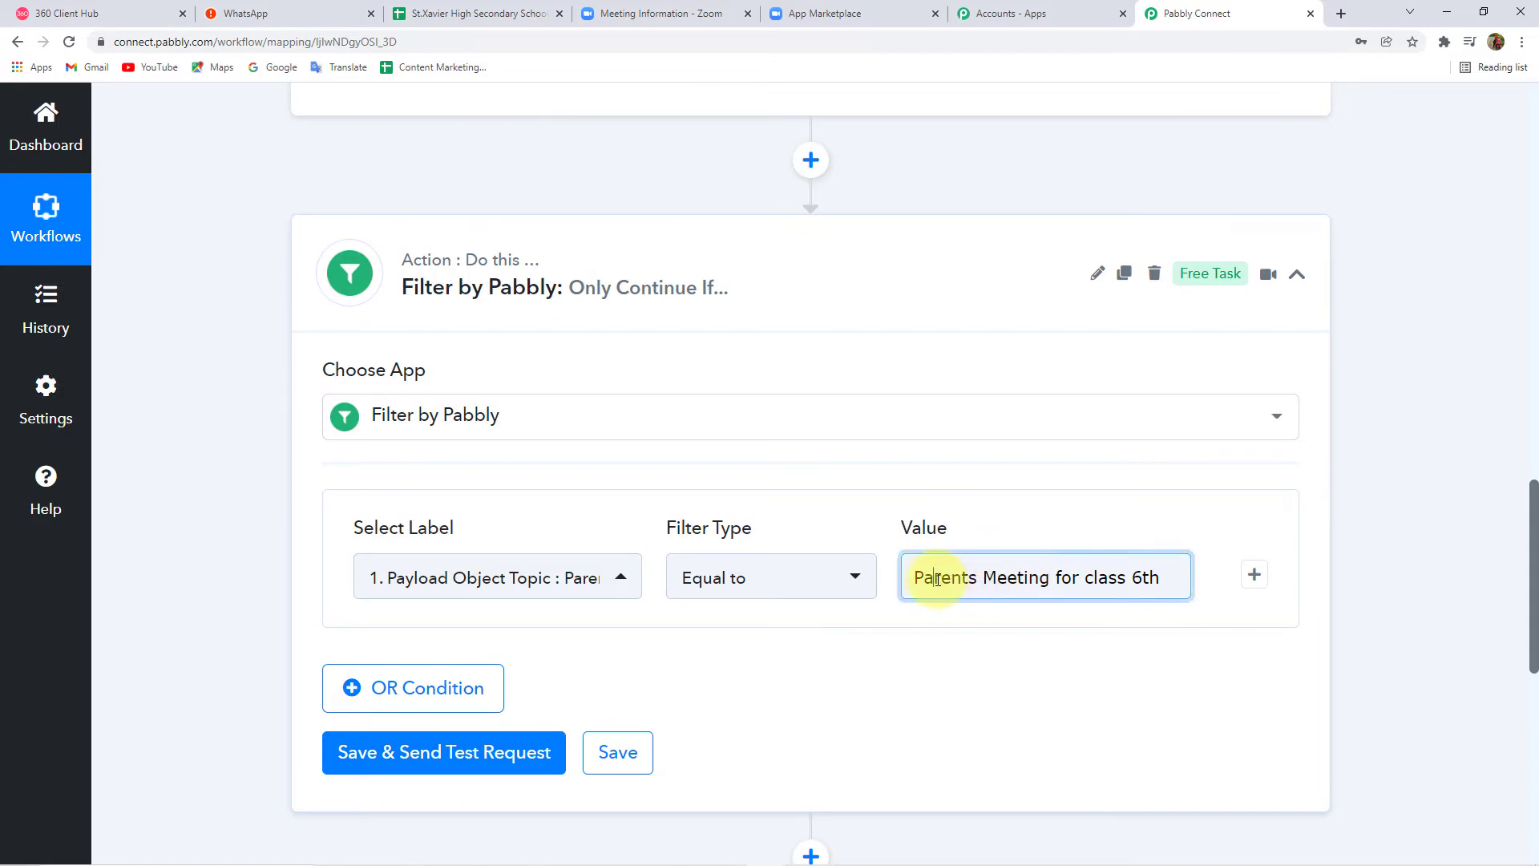
{"action": "left_click_drag", "start_coordinate": [936, 579], "coordinate": [1119, 579]}
{"action": "left_click", "coordinate": [980, 574]}
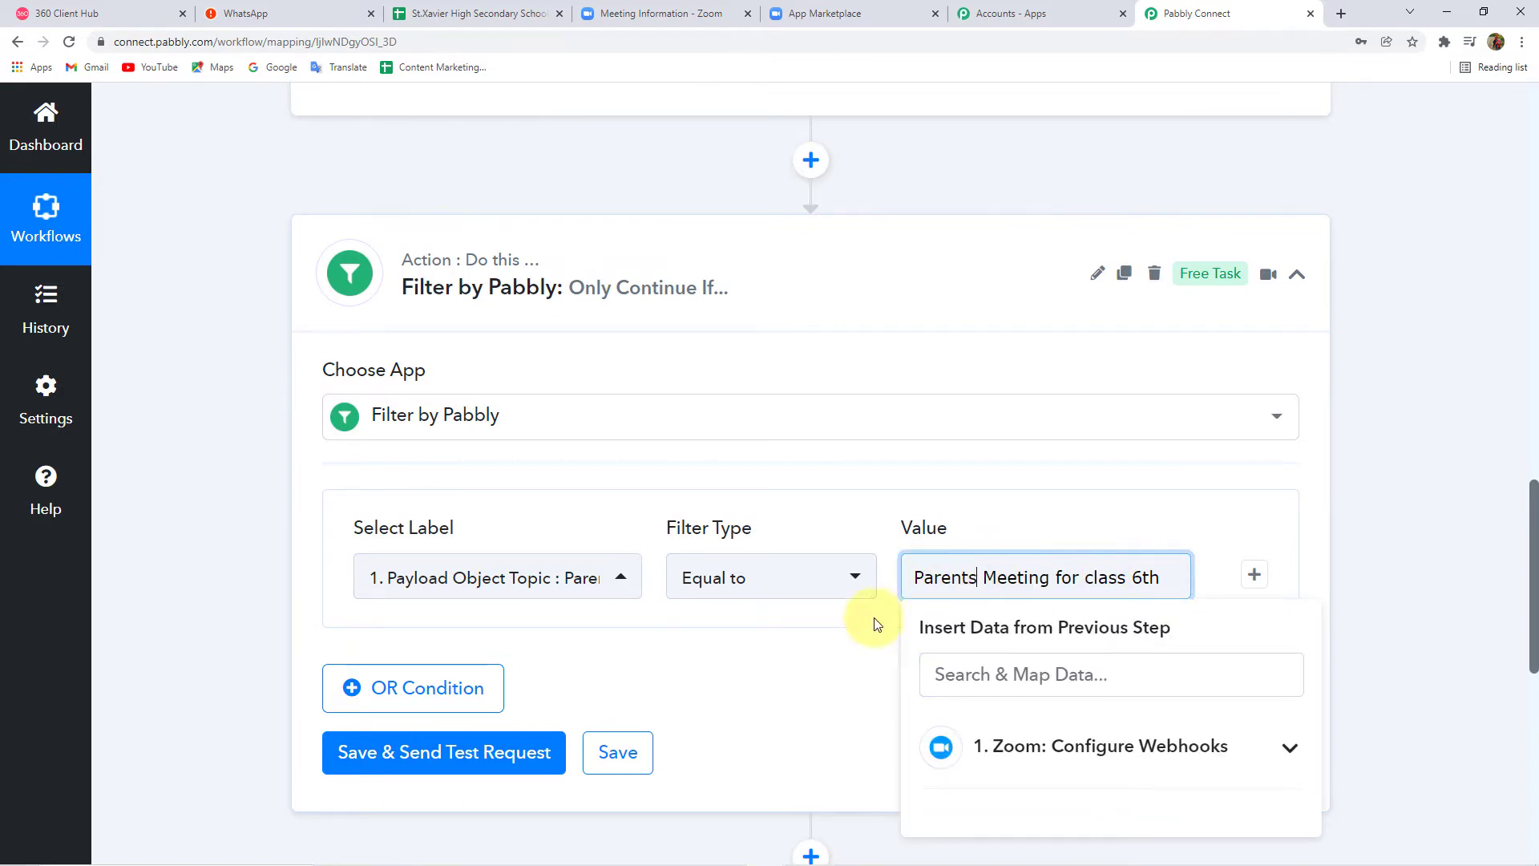
{"action": "left_click", "coordinate": [825, 643]}
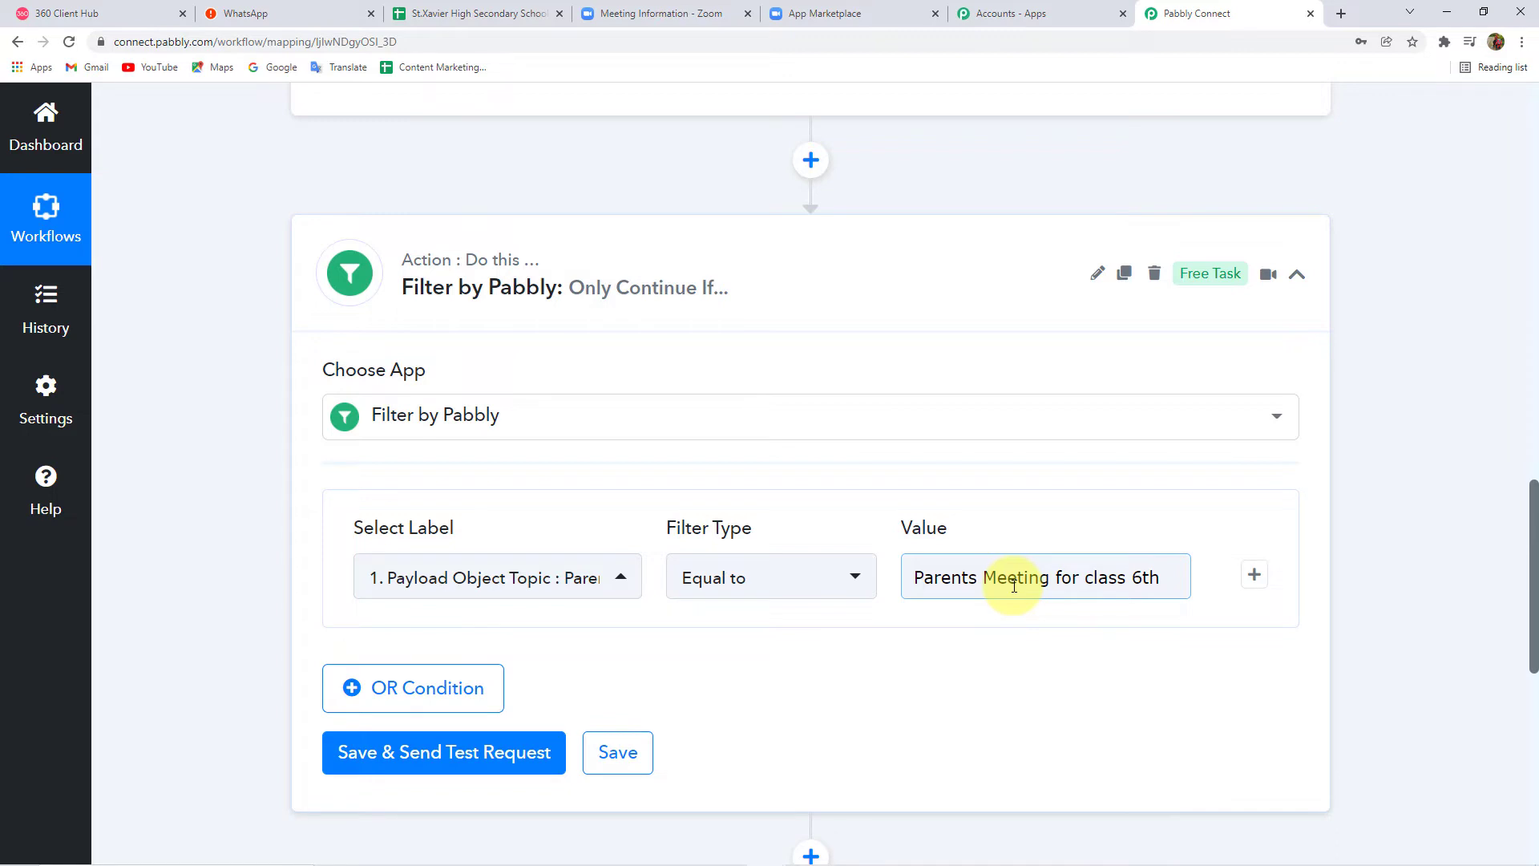
- Save the filter and test it, getting 'Condition is true'
{"action": "left_click", "coordinate": [385, 758]}
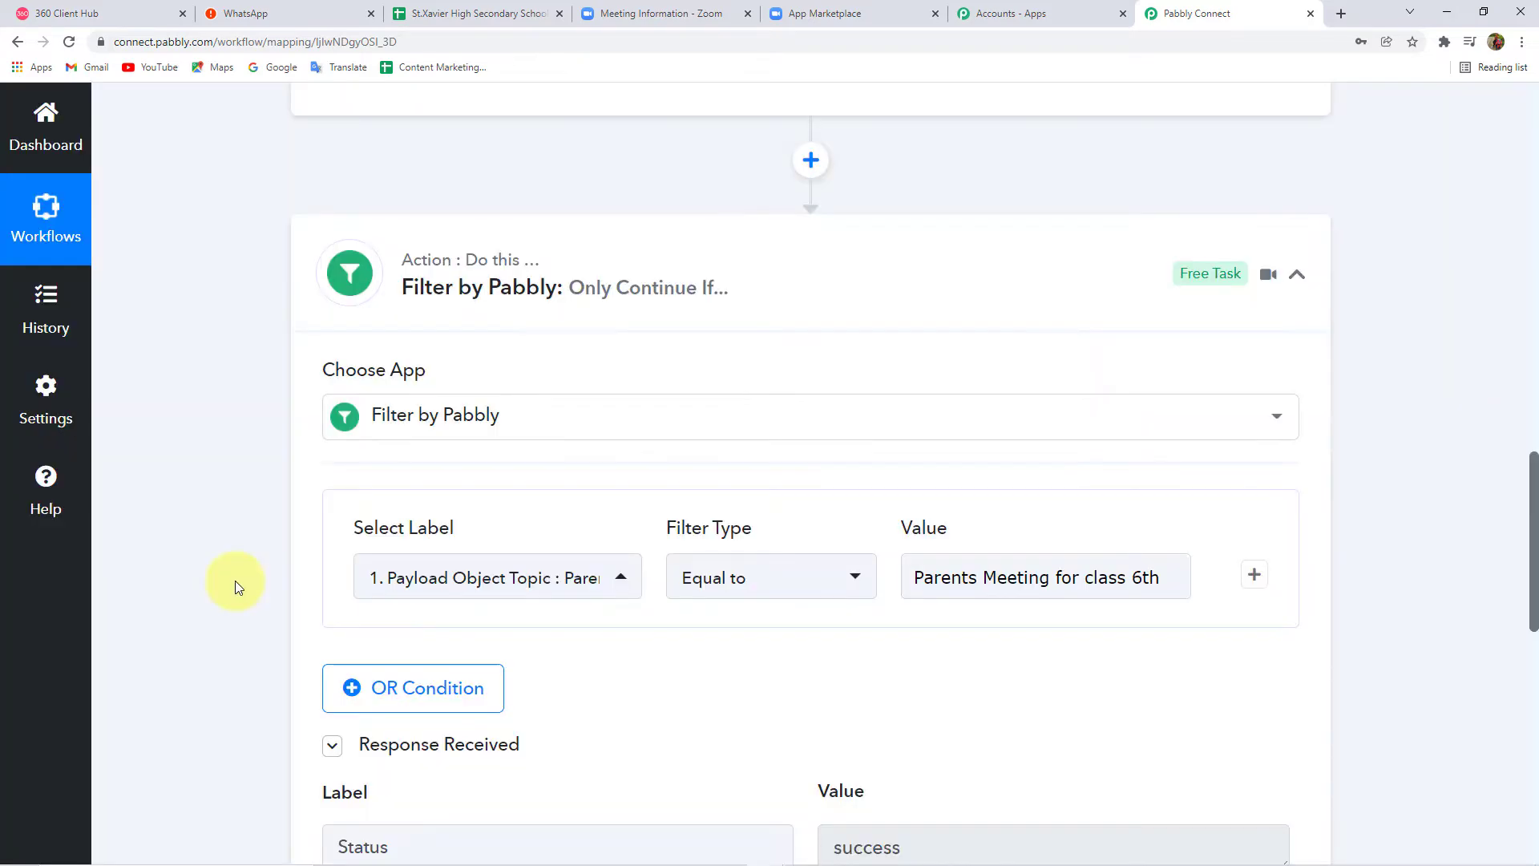
{"action": "scroll", "coordinate": [238, 579], "scroll_direction": "down", "scroll_amount": 3}
{"action": "scroll", "coordinate": [239, 578], "scroll_direction": "down", "scroll_amount": 2}
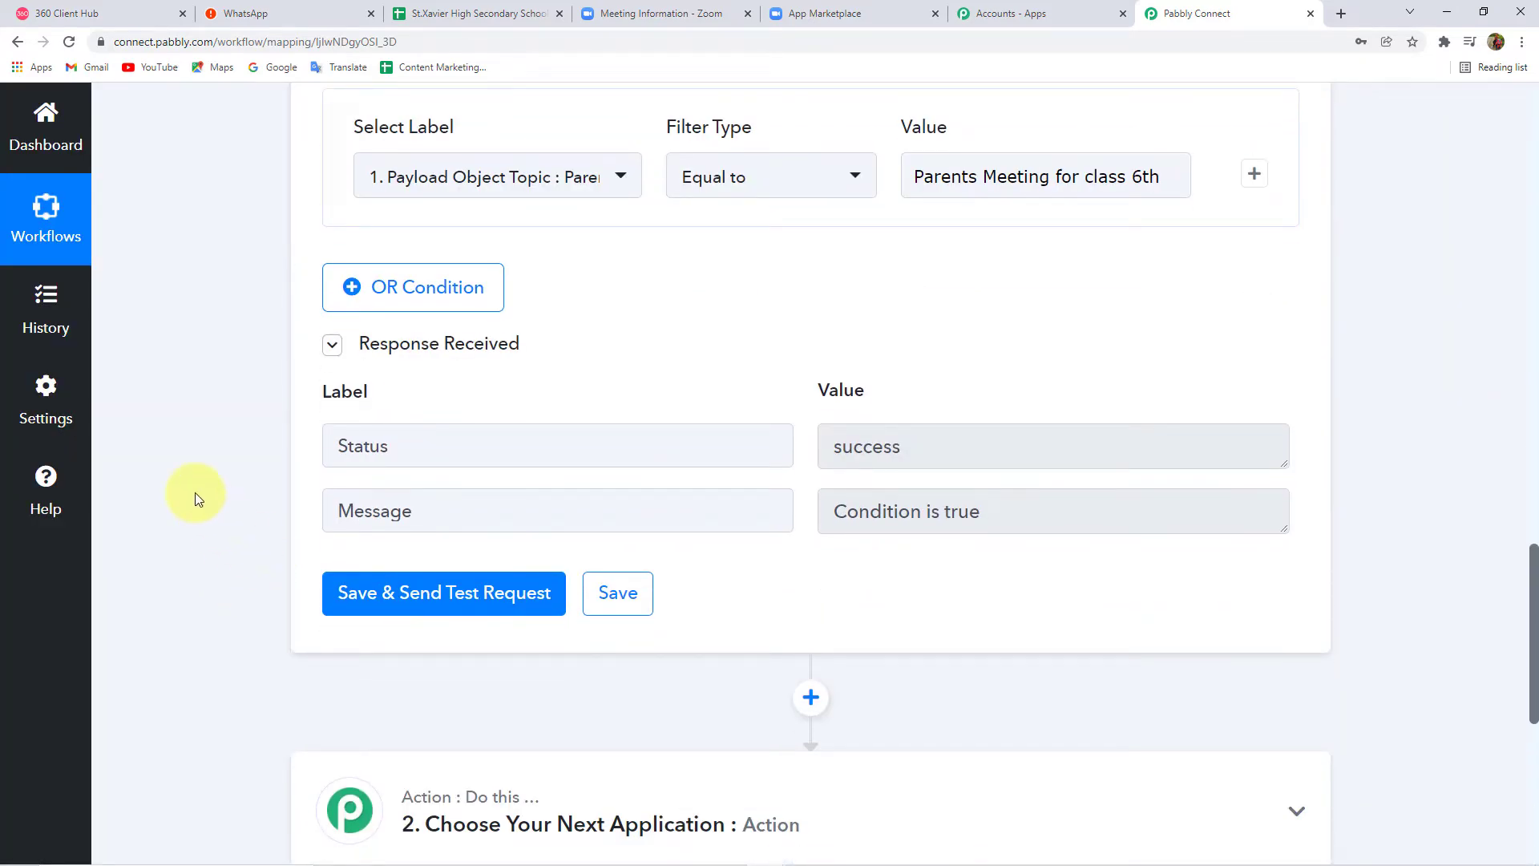
- Compare Zoom's meeting details with the webhook payload's start time 2021-12-16T08:00:00Z, then scroll to the Filter step
{"action": "scroll", "coordinate": [195, 492], "scroll_direction": "up", "scroll_amount": 5}
{"action": "scroll", "coordinate": [194, 492], "scroll_direction": "up", "scroll_amount": 10}
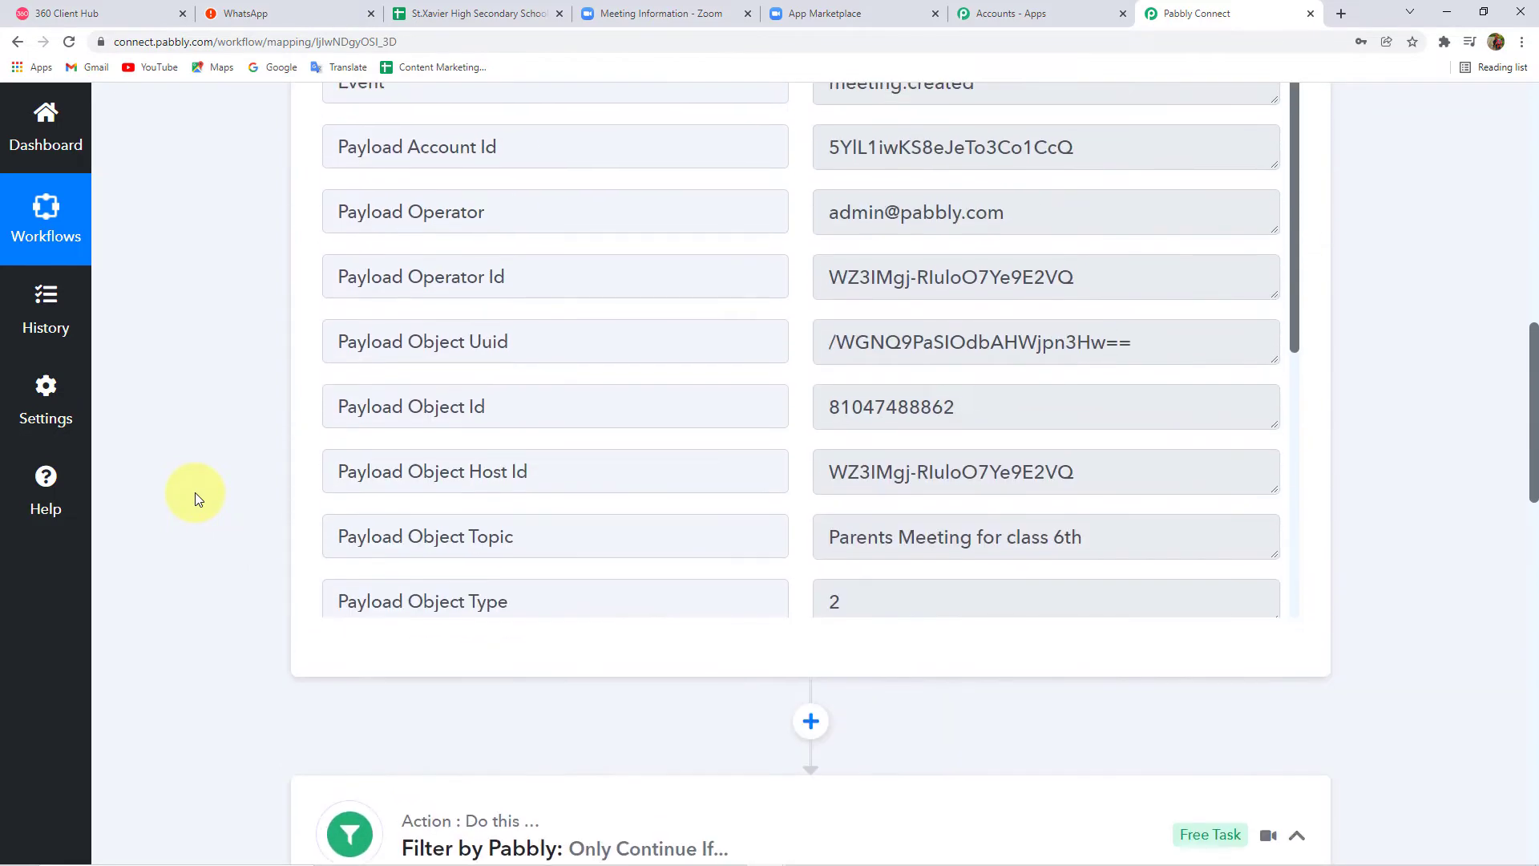
{"action": "scroll", "coordinate": [195, 492], "scroll_direction": "up", "scroll_amount": 2}
{"action": "scroll", "coordinate": [838, 529], "scroll_direction": "down", "scroll_amount": 2}
{"action": "scroll", "coordinate": [842, 539], "scroll_direction": "down", "scroll_amount": 3}
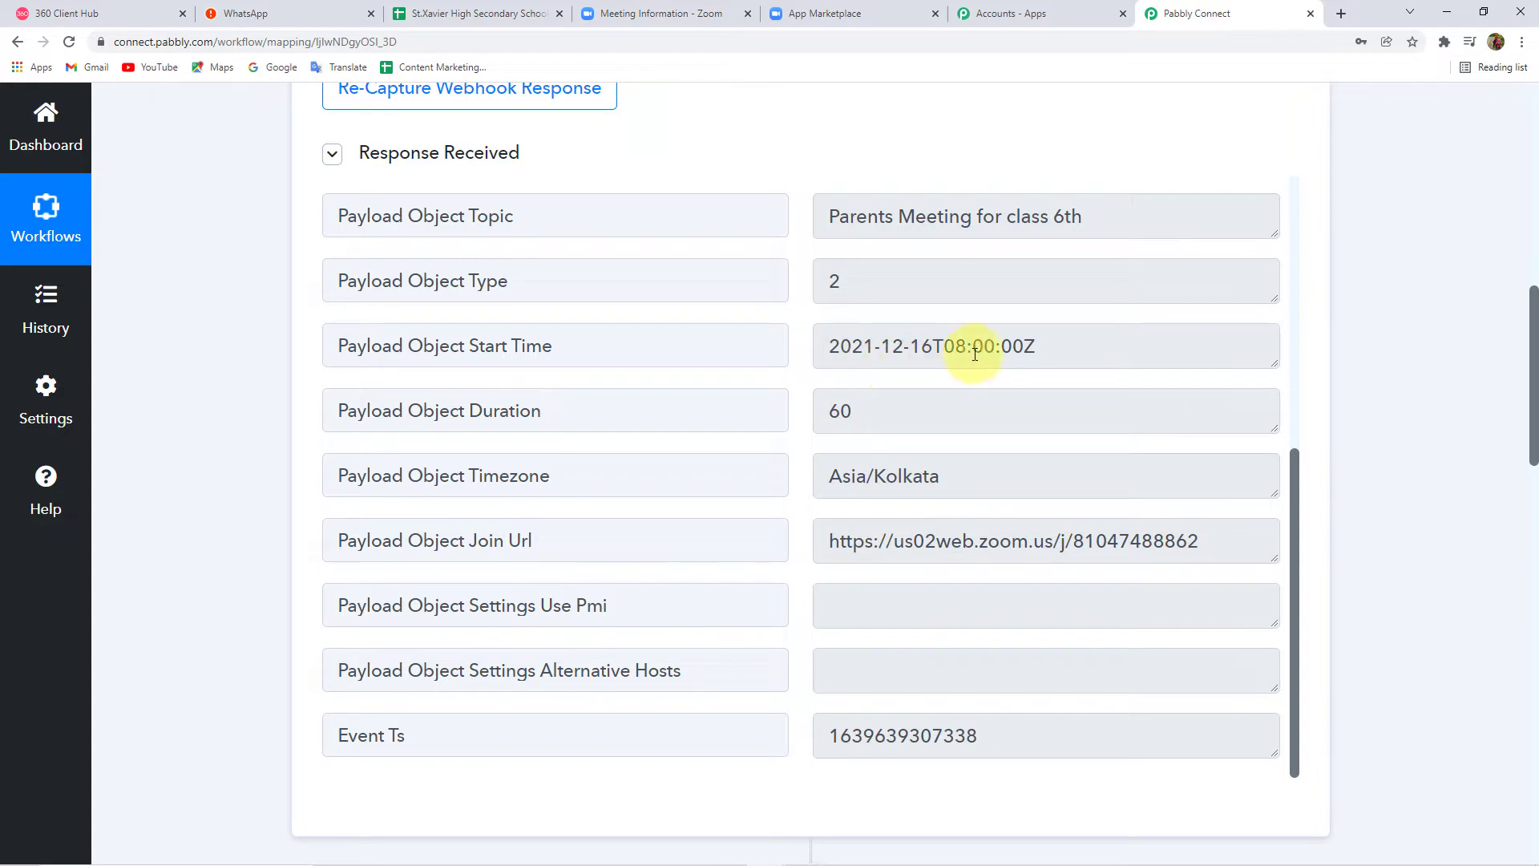
{"action": "left_click", "coordinate": [678, 13]}
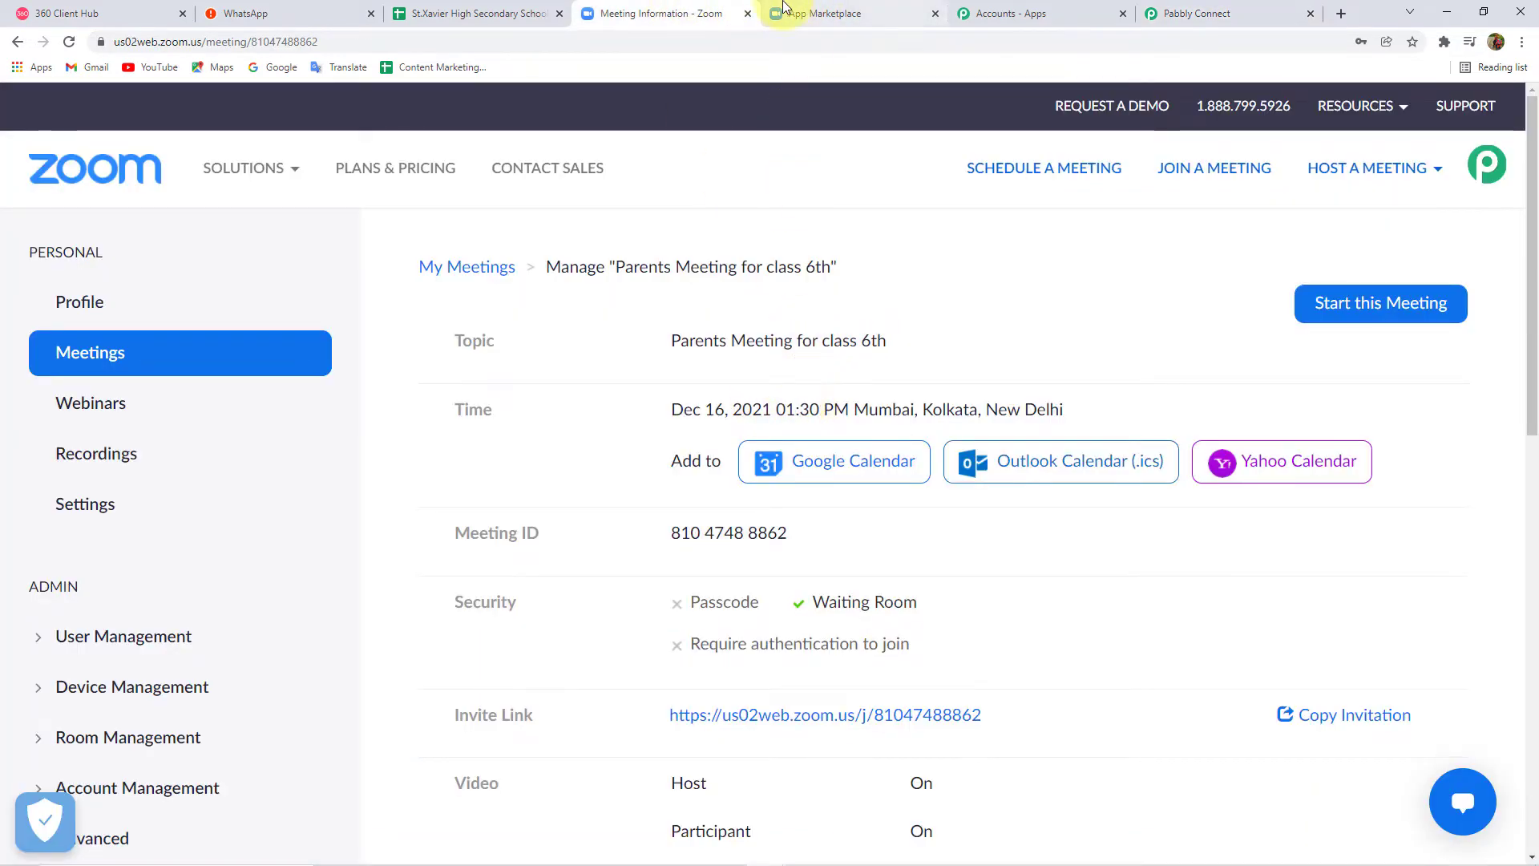
{"action": "left_click", "coordinate": [1214, 18]}
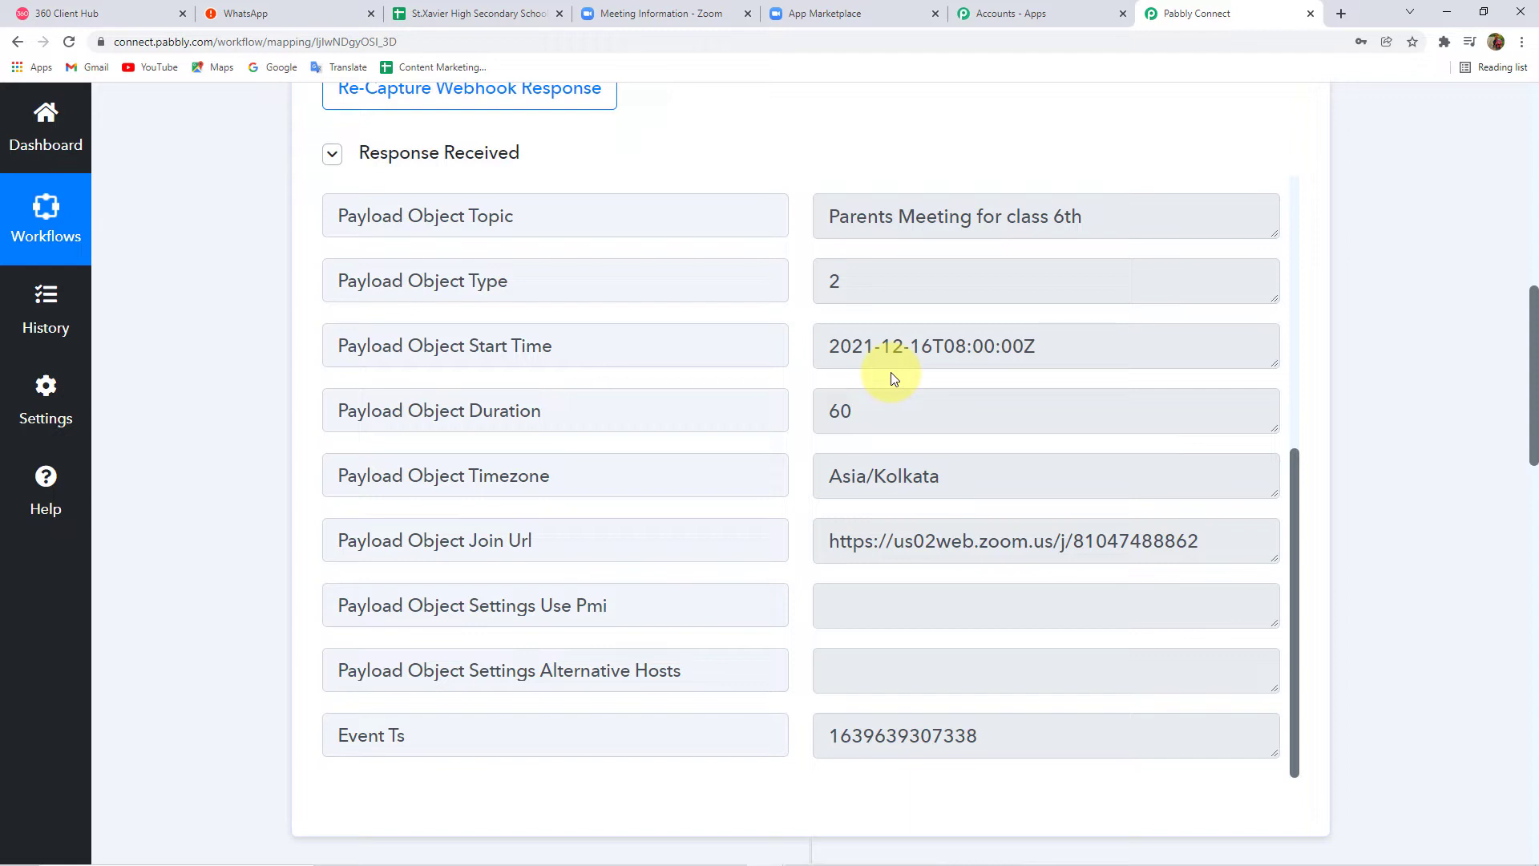
{"action": "left_click", "coordinate": [665, 14]}
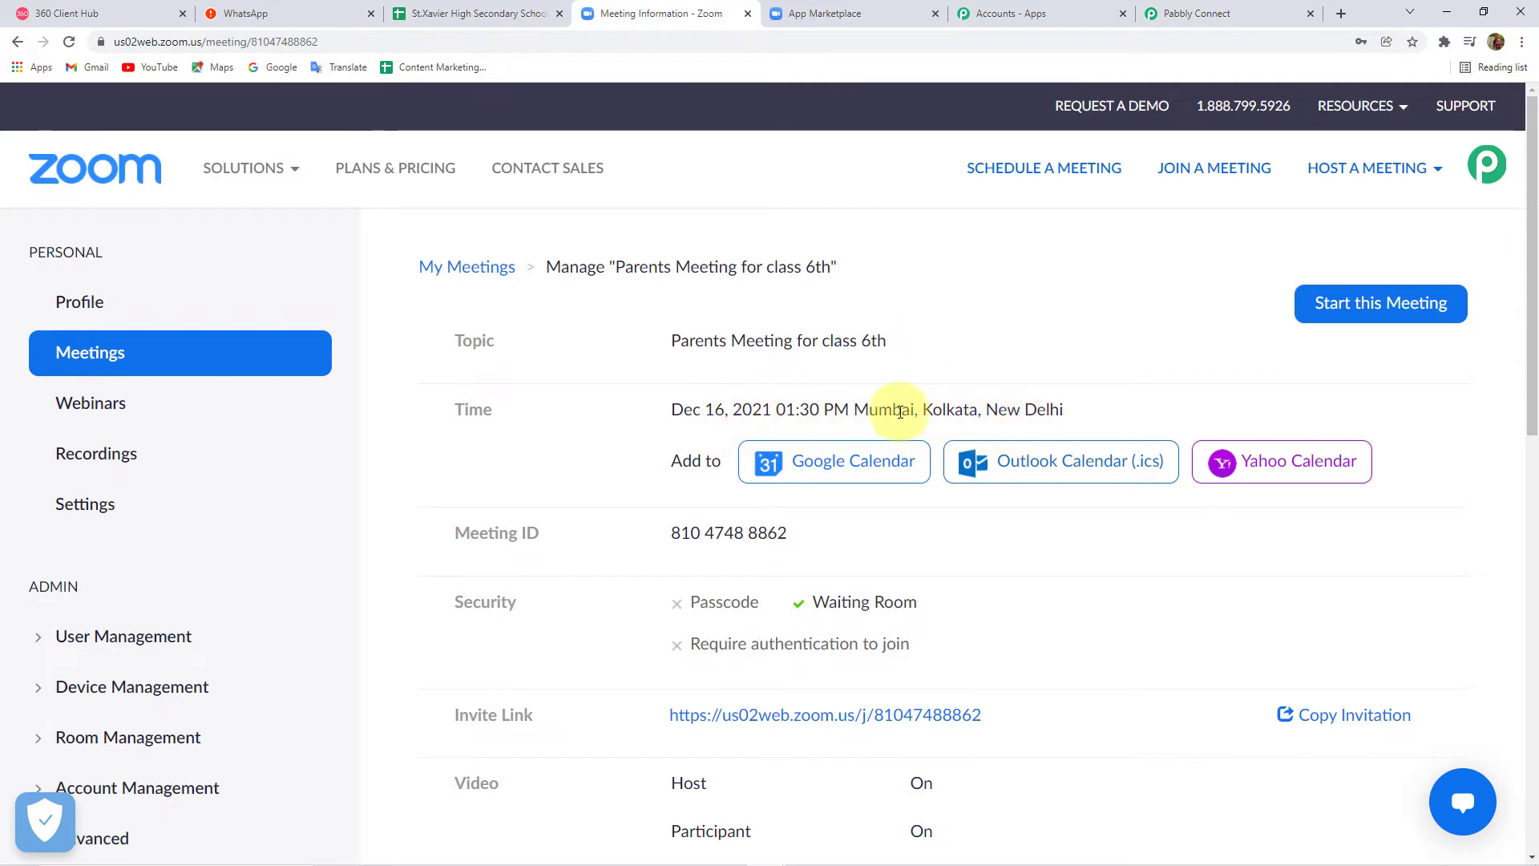
{"action": "left_click", "coordinate": [1203, 12]}
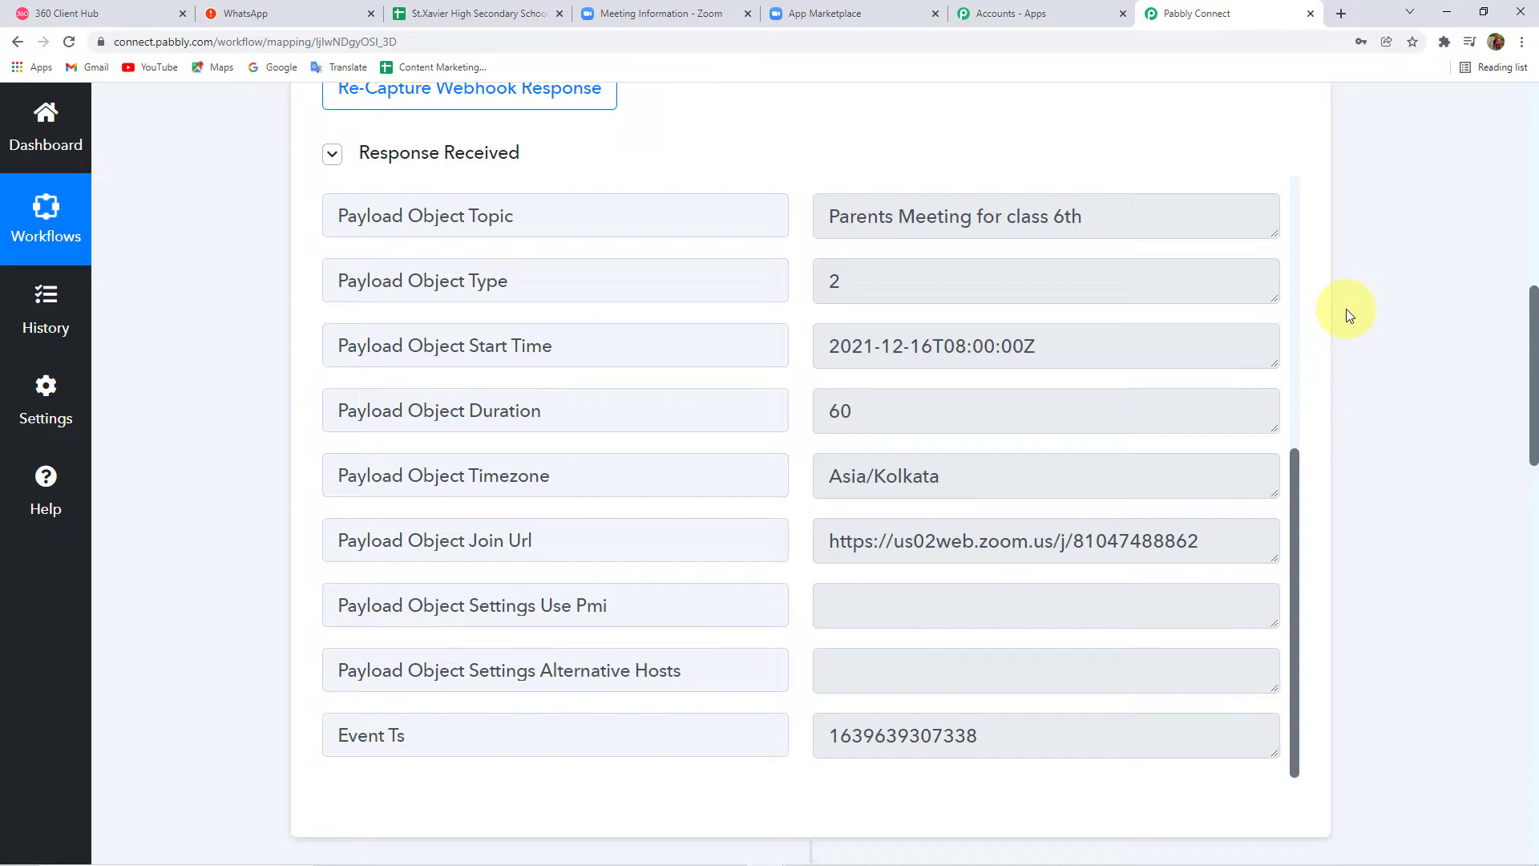
{"action": "scroll", "coordinate": [1347, 312], "scroll_direction": "down", "scroll_amount": 4}
{"action": "scroll", "coordinate": [1347, 313], "scroll_direction": "down", "scroll_amount": 2}
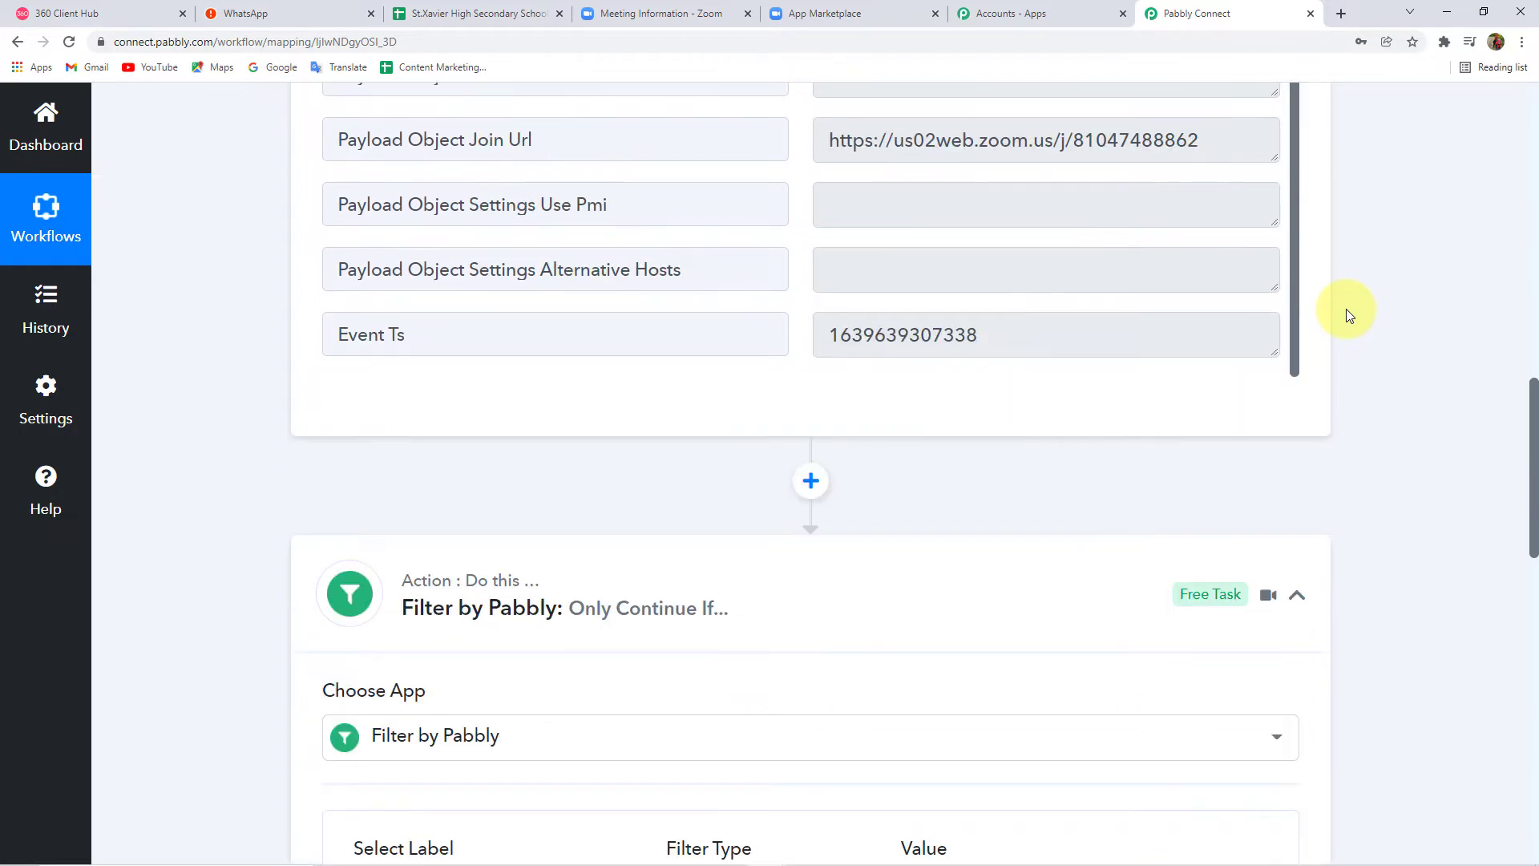
{"action": "scroll", "coordinate": [1347, 313], "scroll_direction": "down", "scroll_amount": 4}
{"action": "scroll", "coordinate": [1331, 325], "scroll_direction": "down", "scroll_amount": 5}
{"action": "scroll", "coordinate": [1317, 340], "scroll_direction": "down", "scroll_amount": 1}
- Add a Date/Time Formatter step after the filter using Format Date with Time Zone, and connect it
{"action": "left_click", "coordinate": [806, 542]}
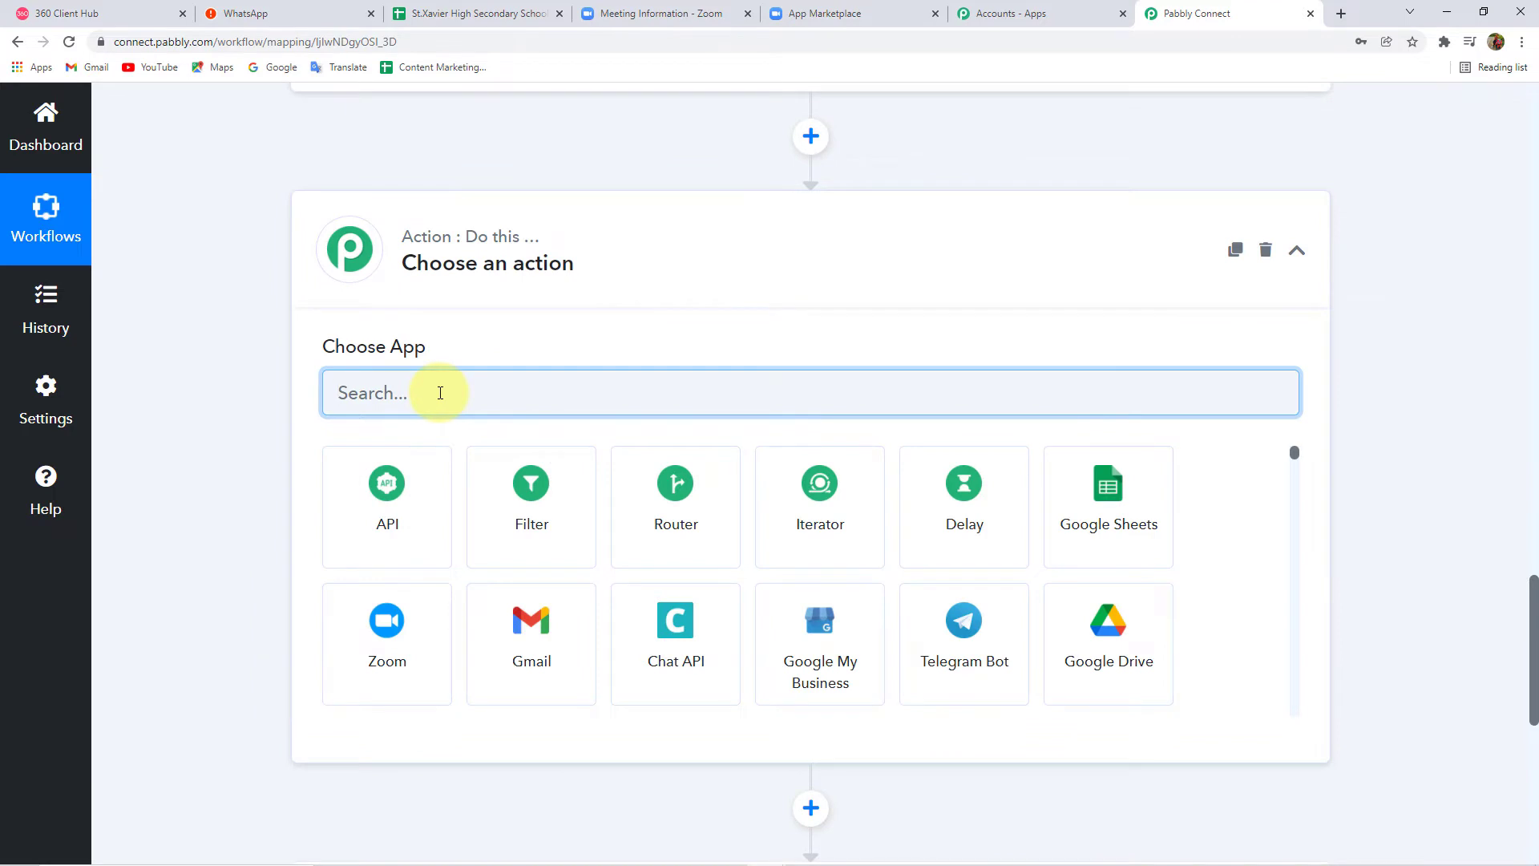
{"action": "type", "text": "Date"}
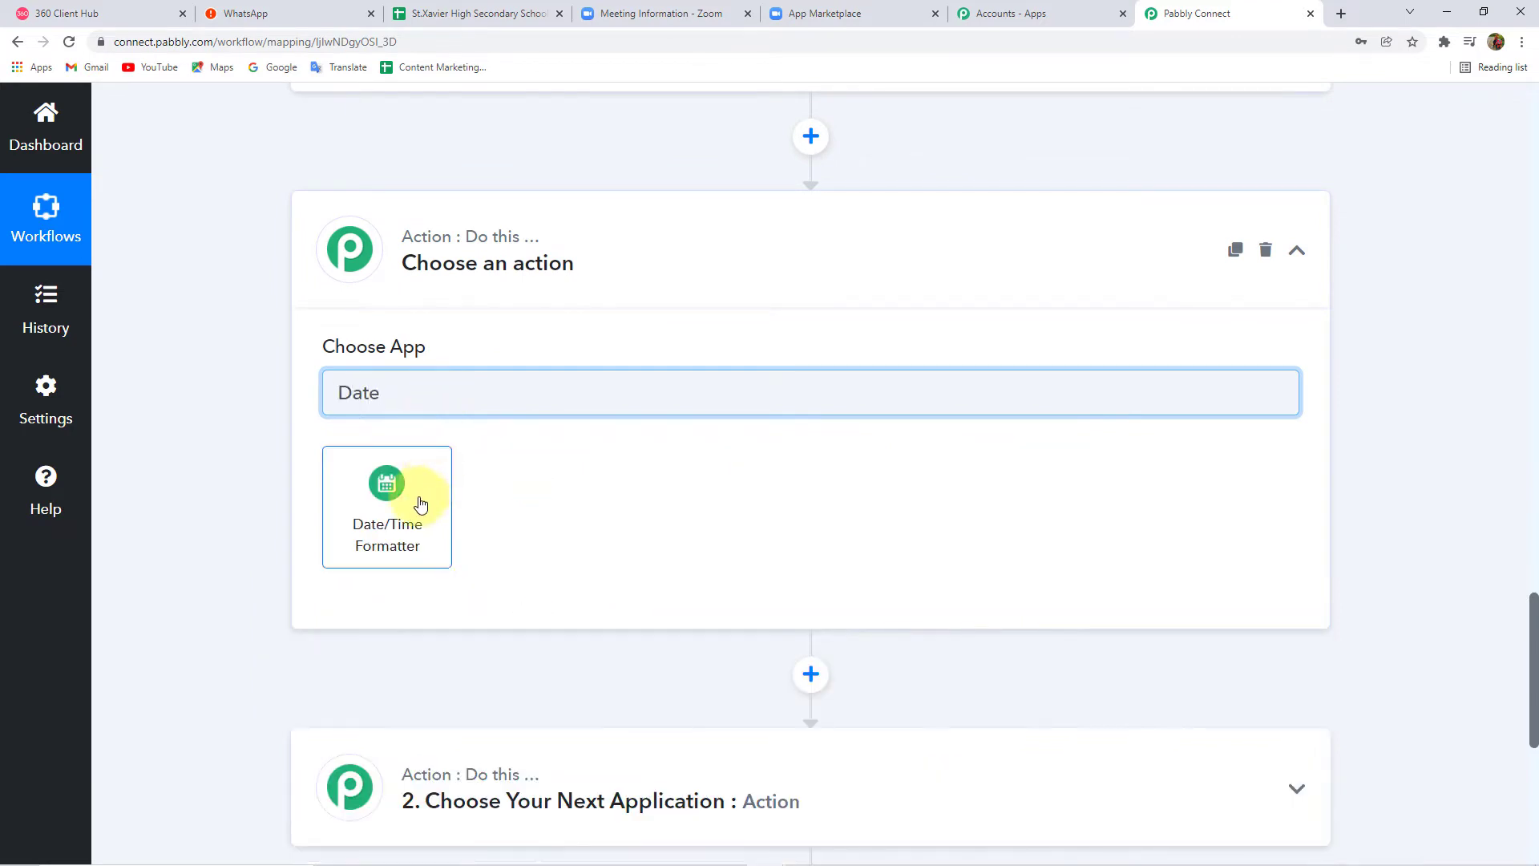
{"action": "left_click", "coordinate": [420, 504]}
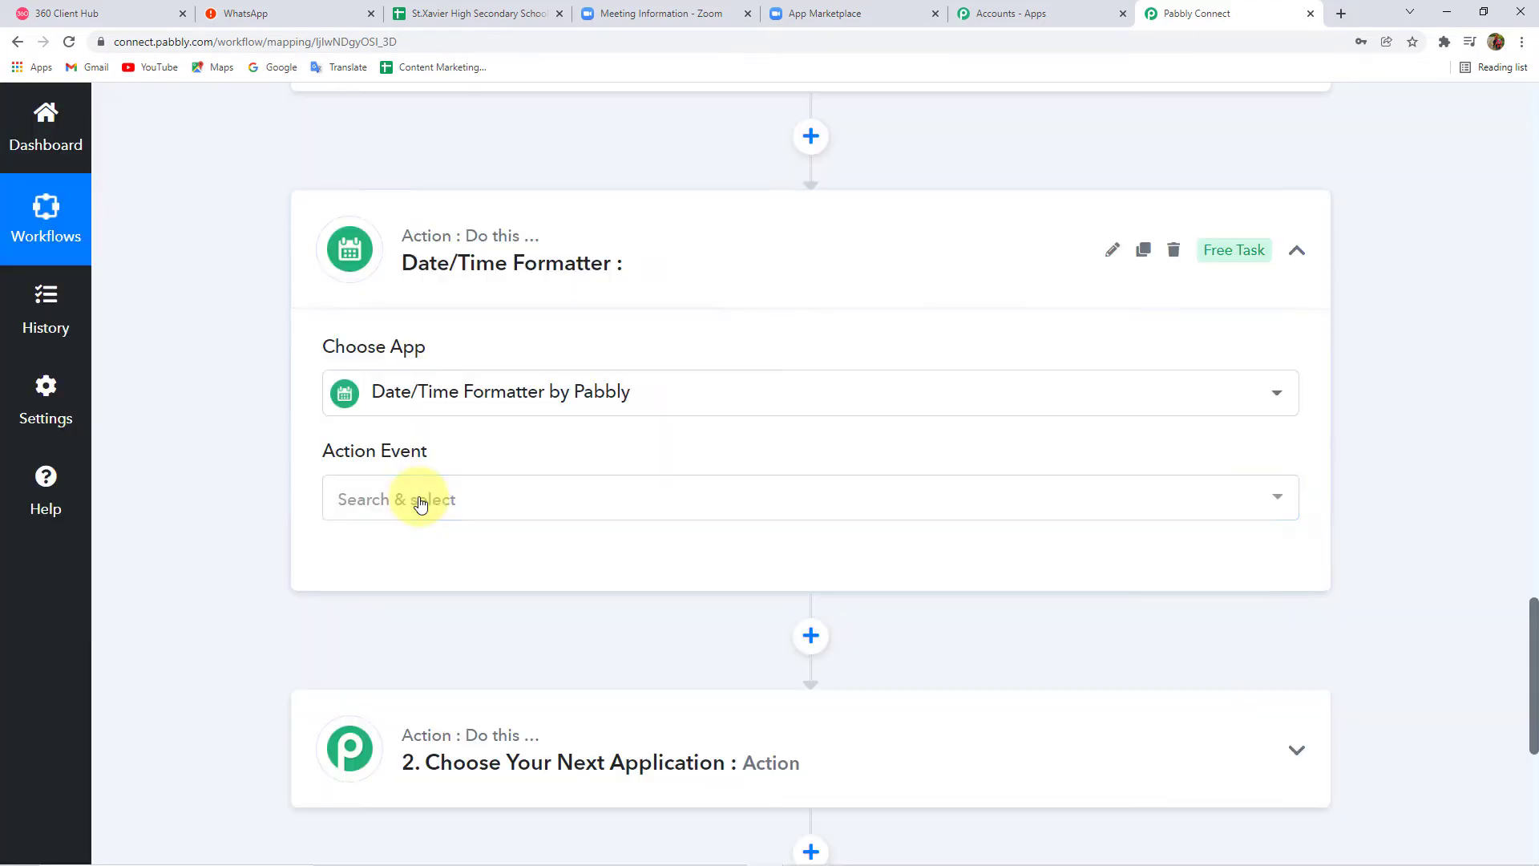
{"action": "left_click", "coordinate": [420, 503]}
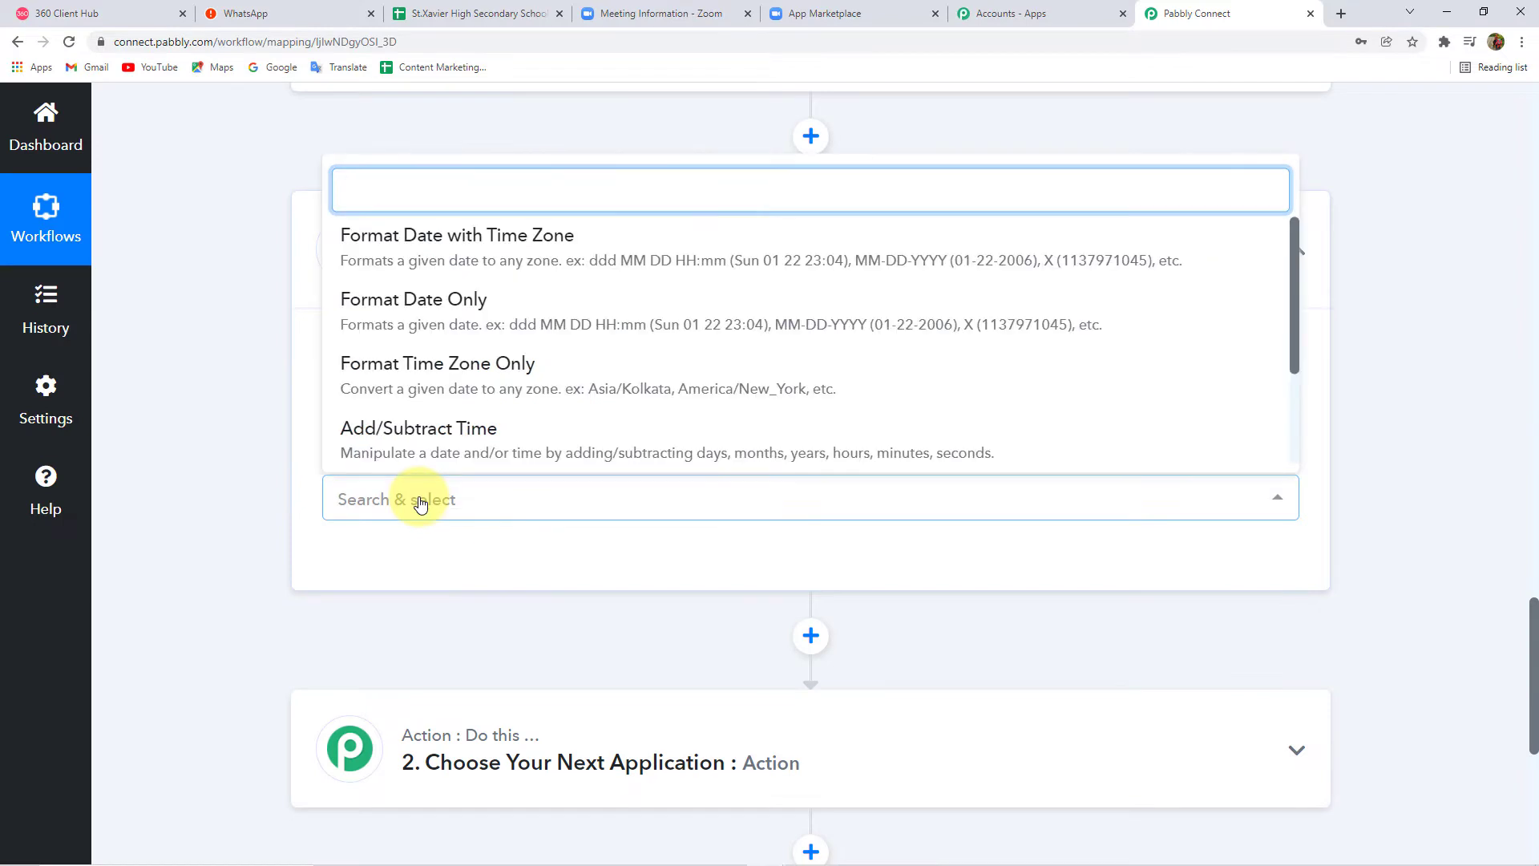
{"action": "left_click", "coordinate": [516, 234]}
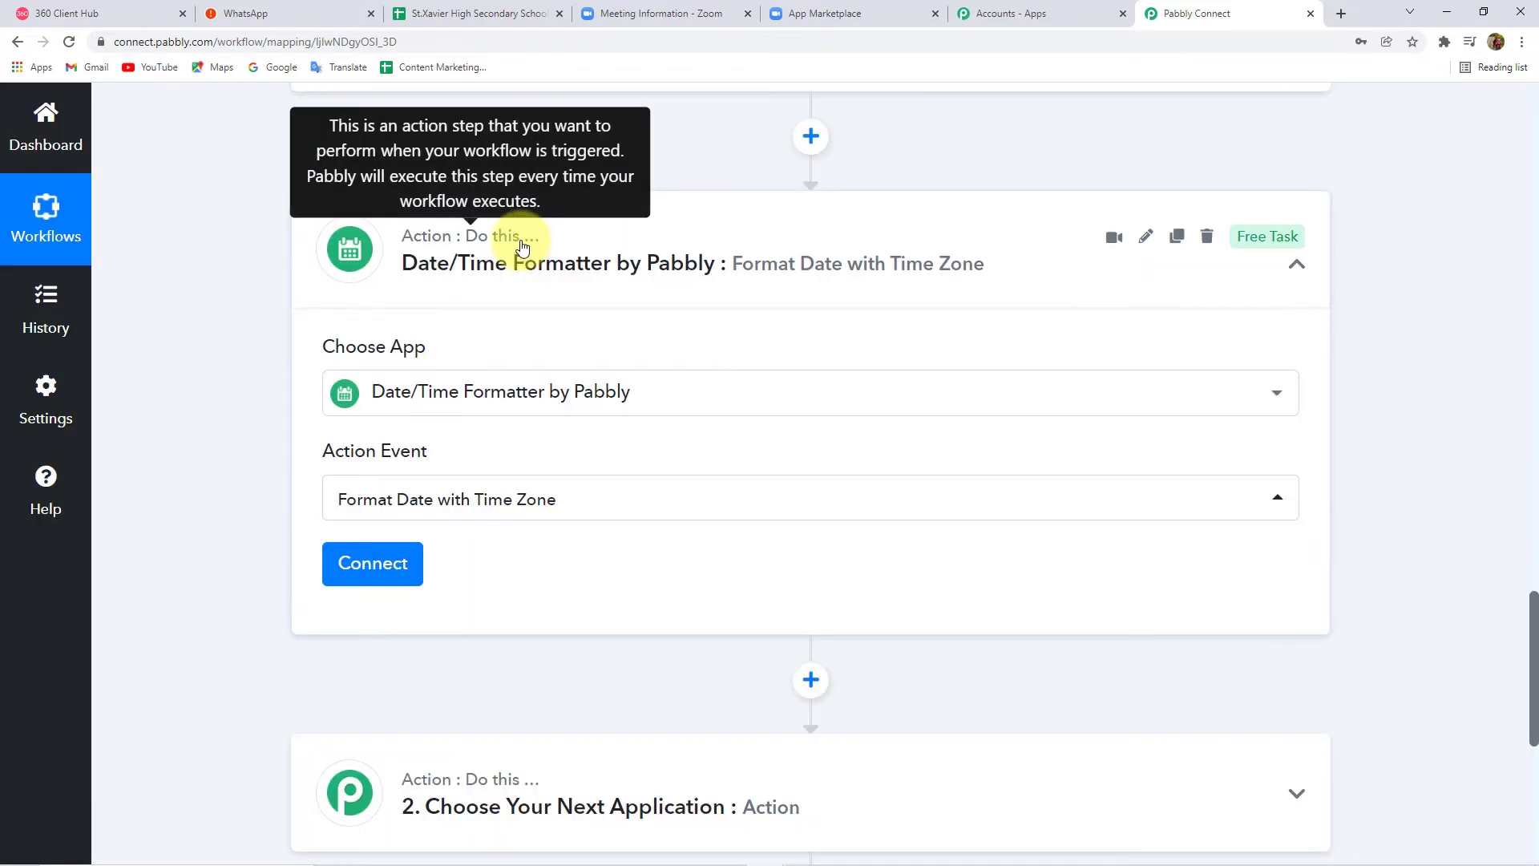
{"action": "left_click", "coordinate": [377, 561]}
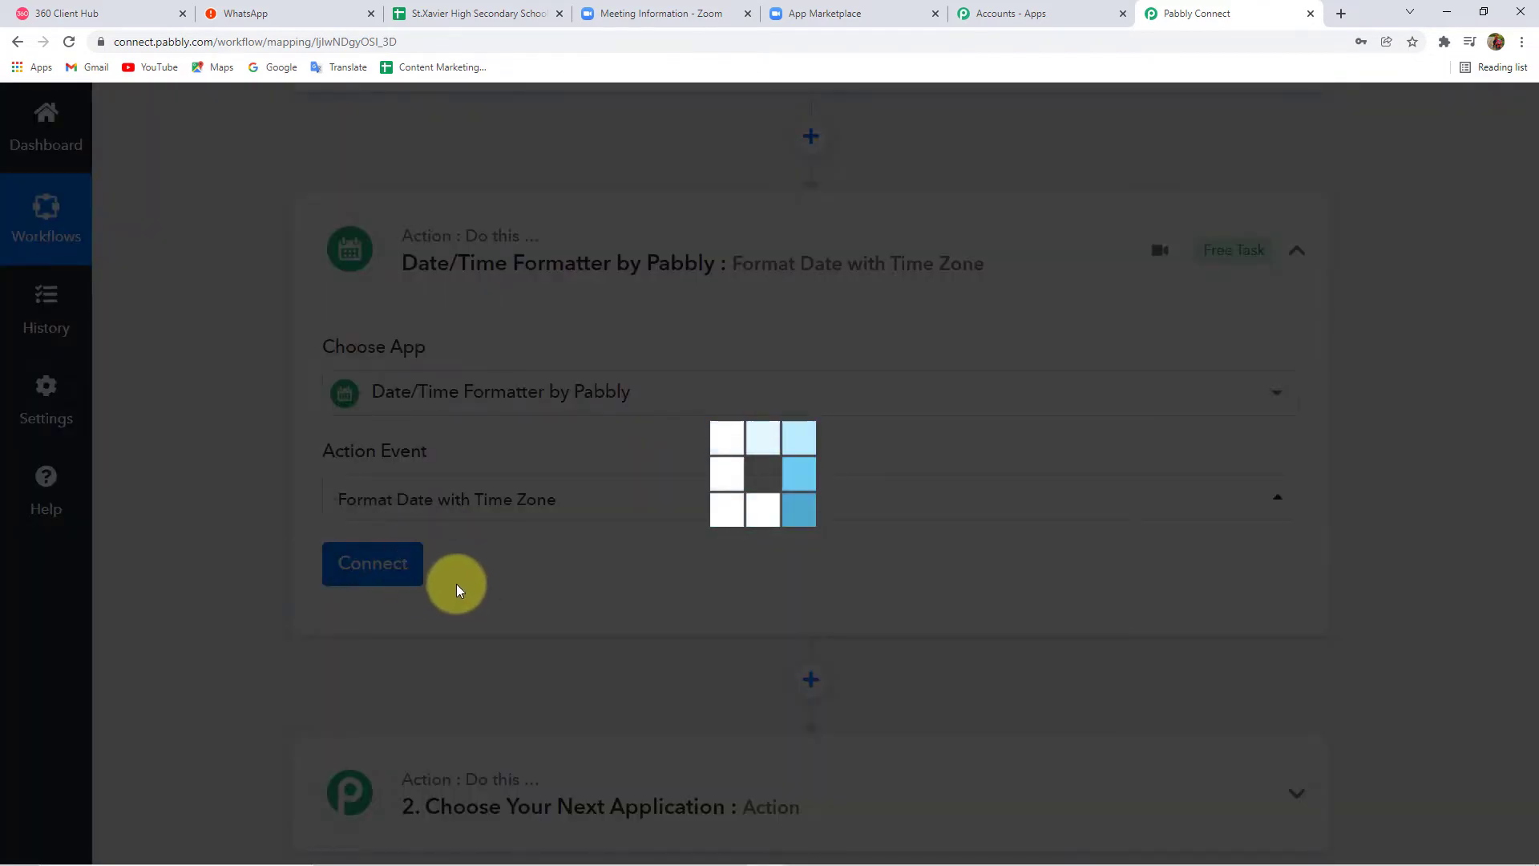
{"action": "scroll", "coordinate": [282, 531], "scroll_direction": "down", "scroll_amount": 1}
{"action": "scroll", "coordinate": [226, 512], "scroll_direction": "down", "scroll_amount": 4}
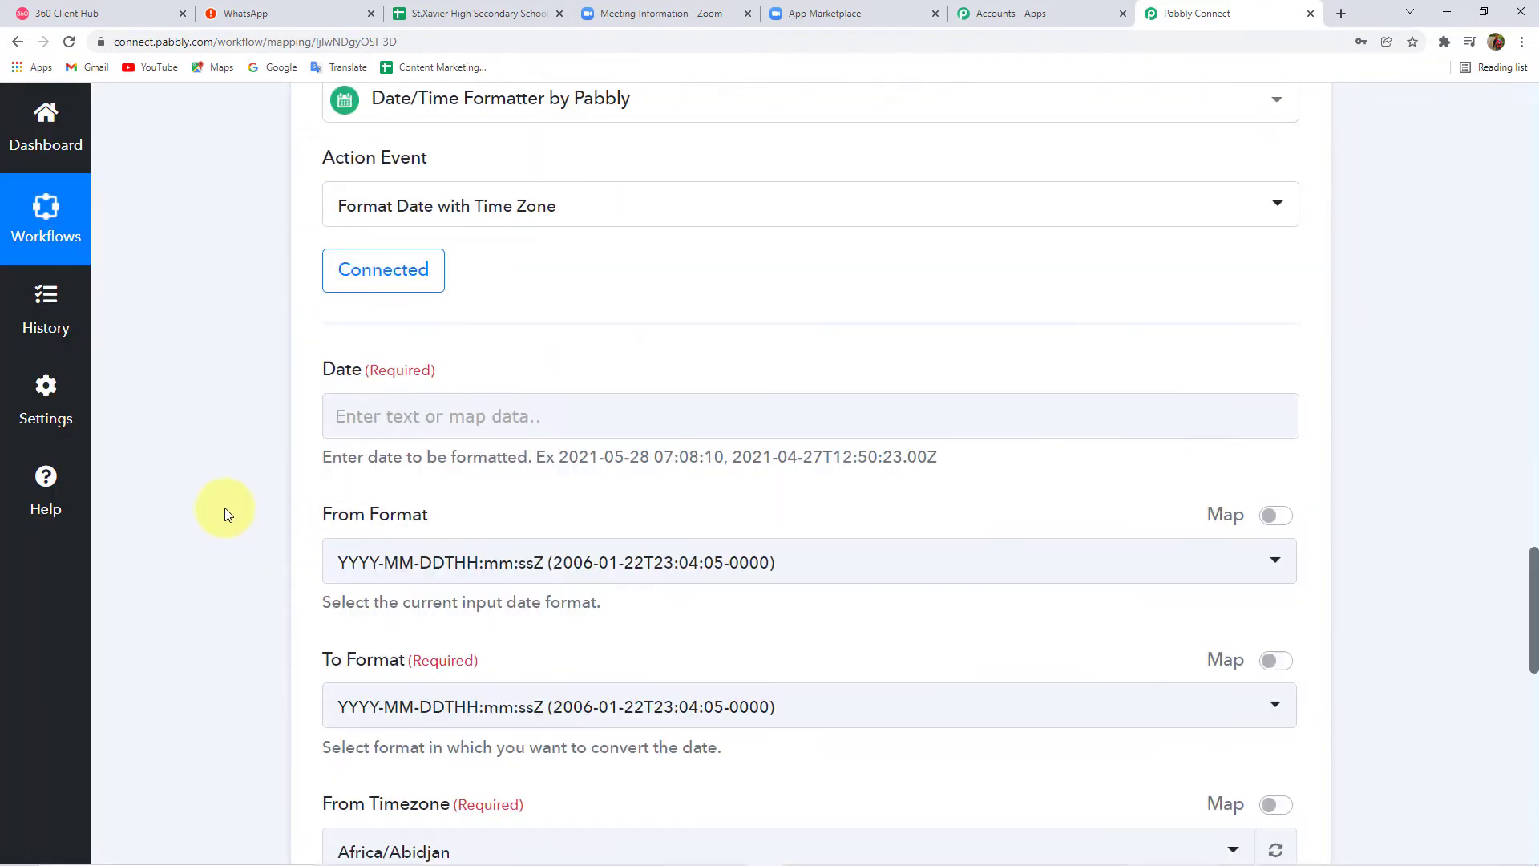
{"action": "scroll", "coordinate": [224, 507], "scroll_direction": "down", "scroll_amount": 1}
- Map the Zoom trigger's Payload Object Start Time into the formatter's Date field
{"action": "left_click", "coordinate": [516, 387]}
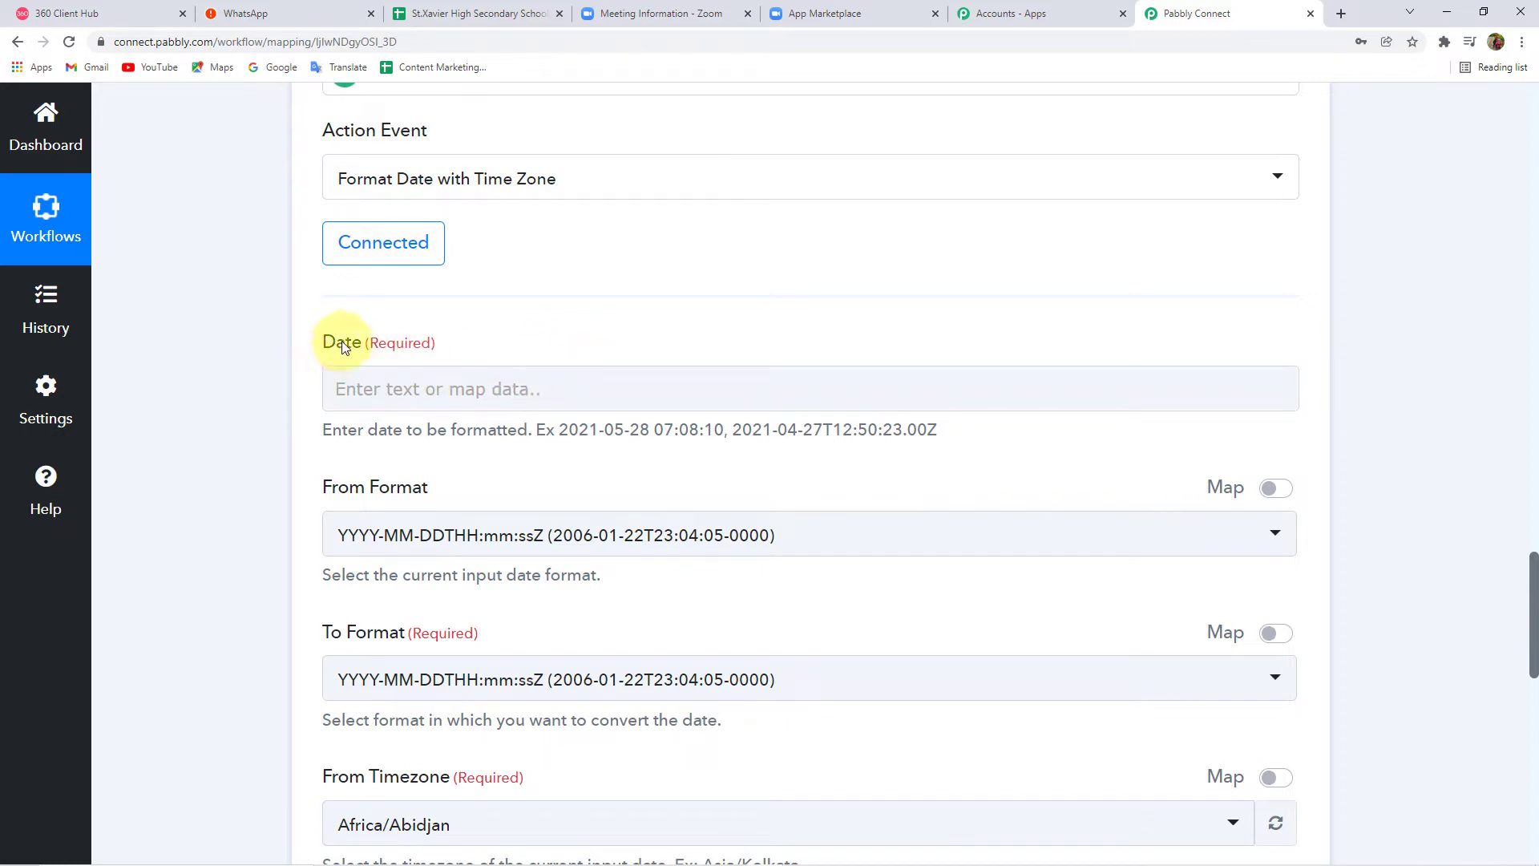
{"action": "left_click", "coordinate": [455, 378]}
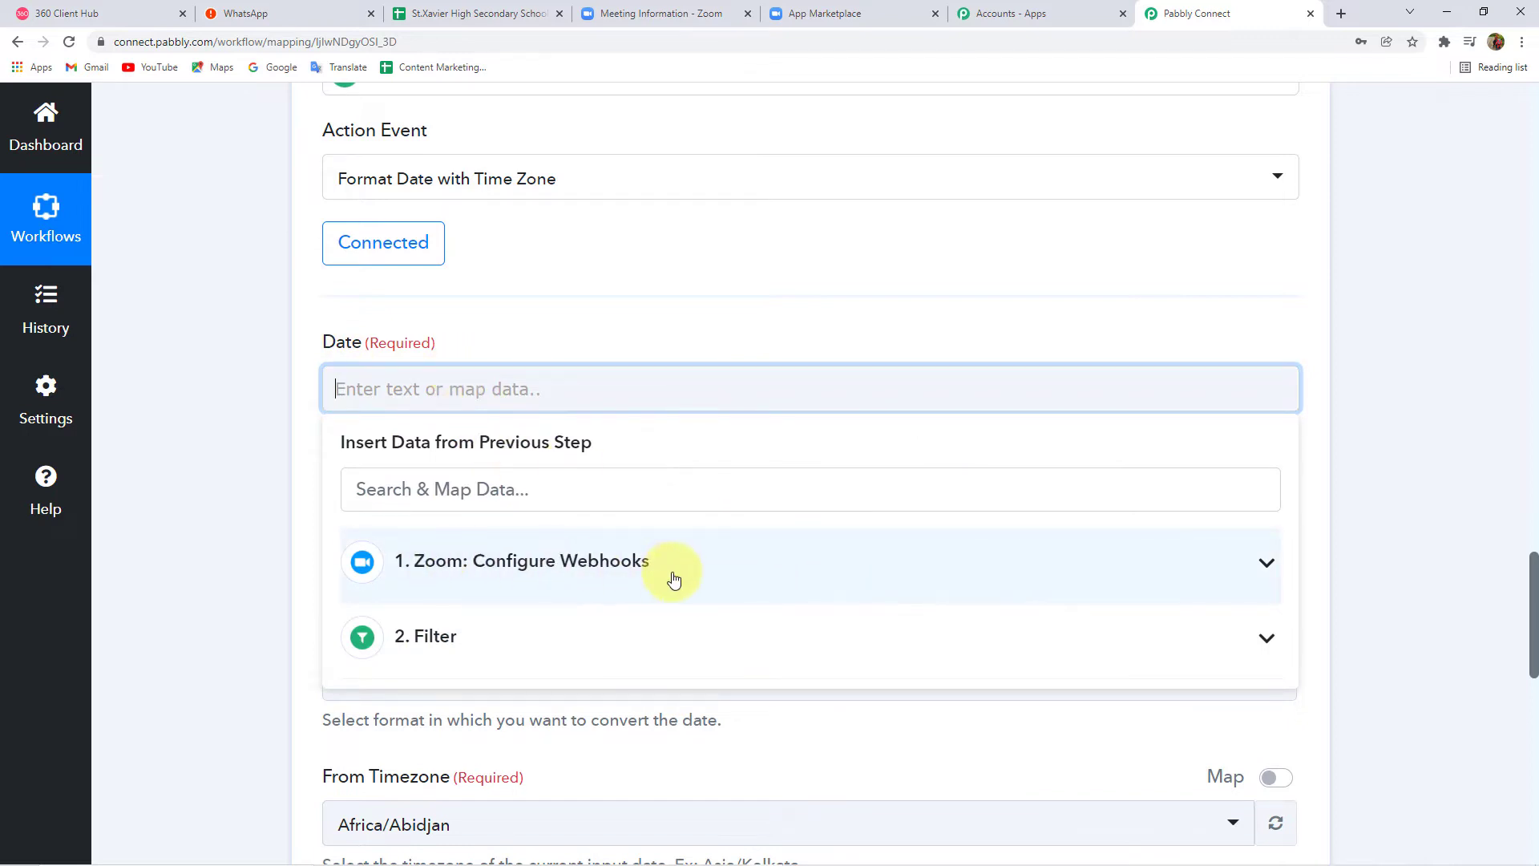
{"action": "left_click", "coordinate": [460, 576]}
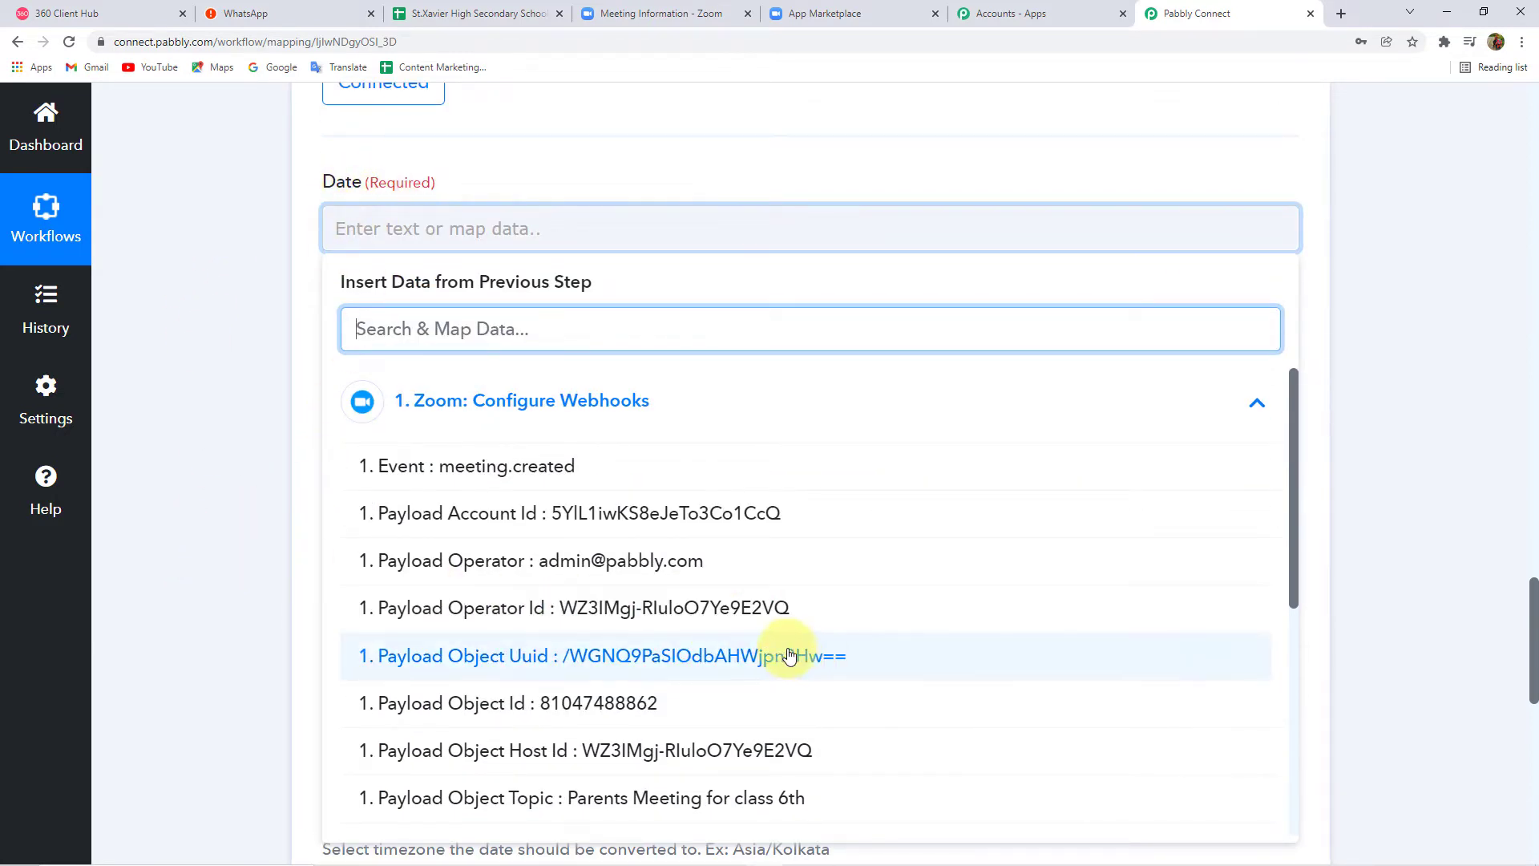
{"action": "scroll", "coordinate": [781, 550], "scroll_direction": "down", "scroll_amount": 3}
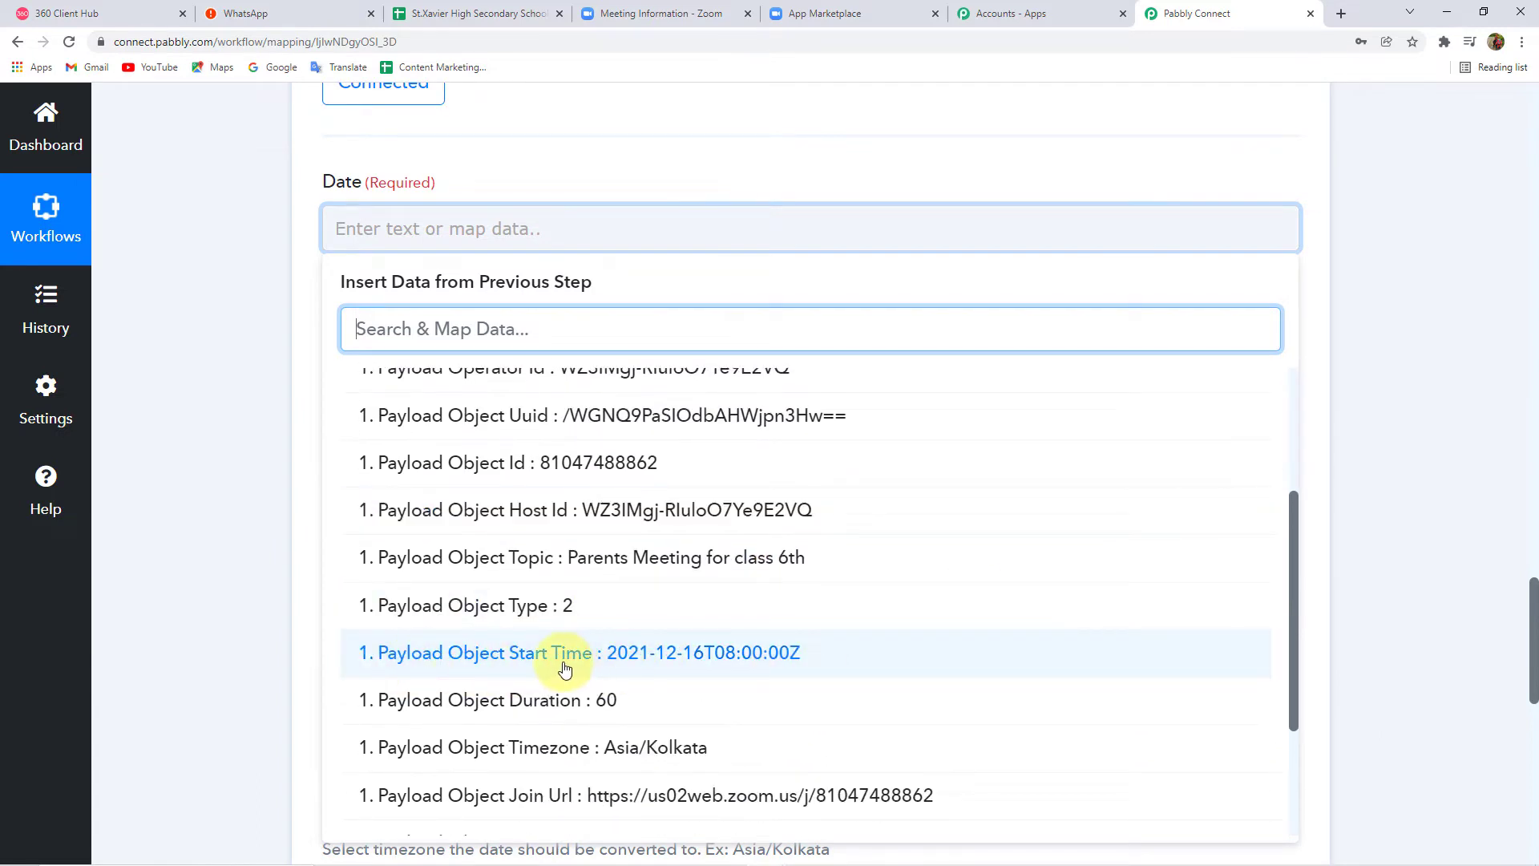
{"action": "left_click", "coordinate": [697, 665]}
{"action": "left_click", "coordinate": [234, 287]}
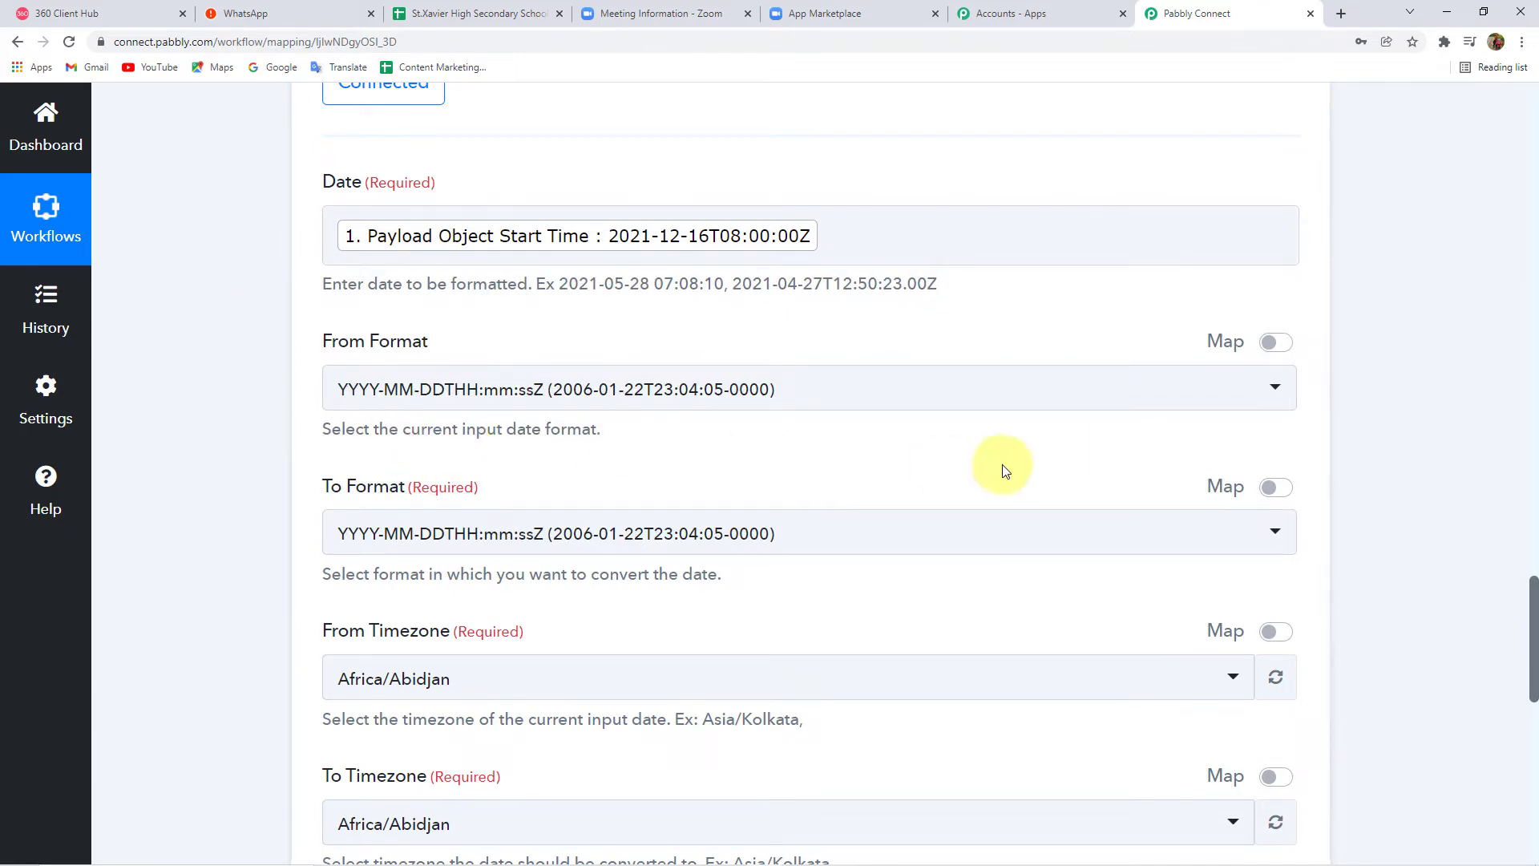
- Set the To Format to DD/MM/YYYY hh:mm:ss A
{"action": "scroll", "coordinate": [204, 426], "scroll_direction": "down", "scroll_amount": 3}
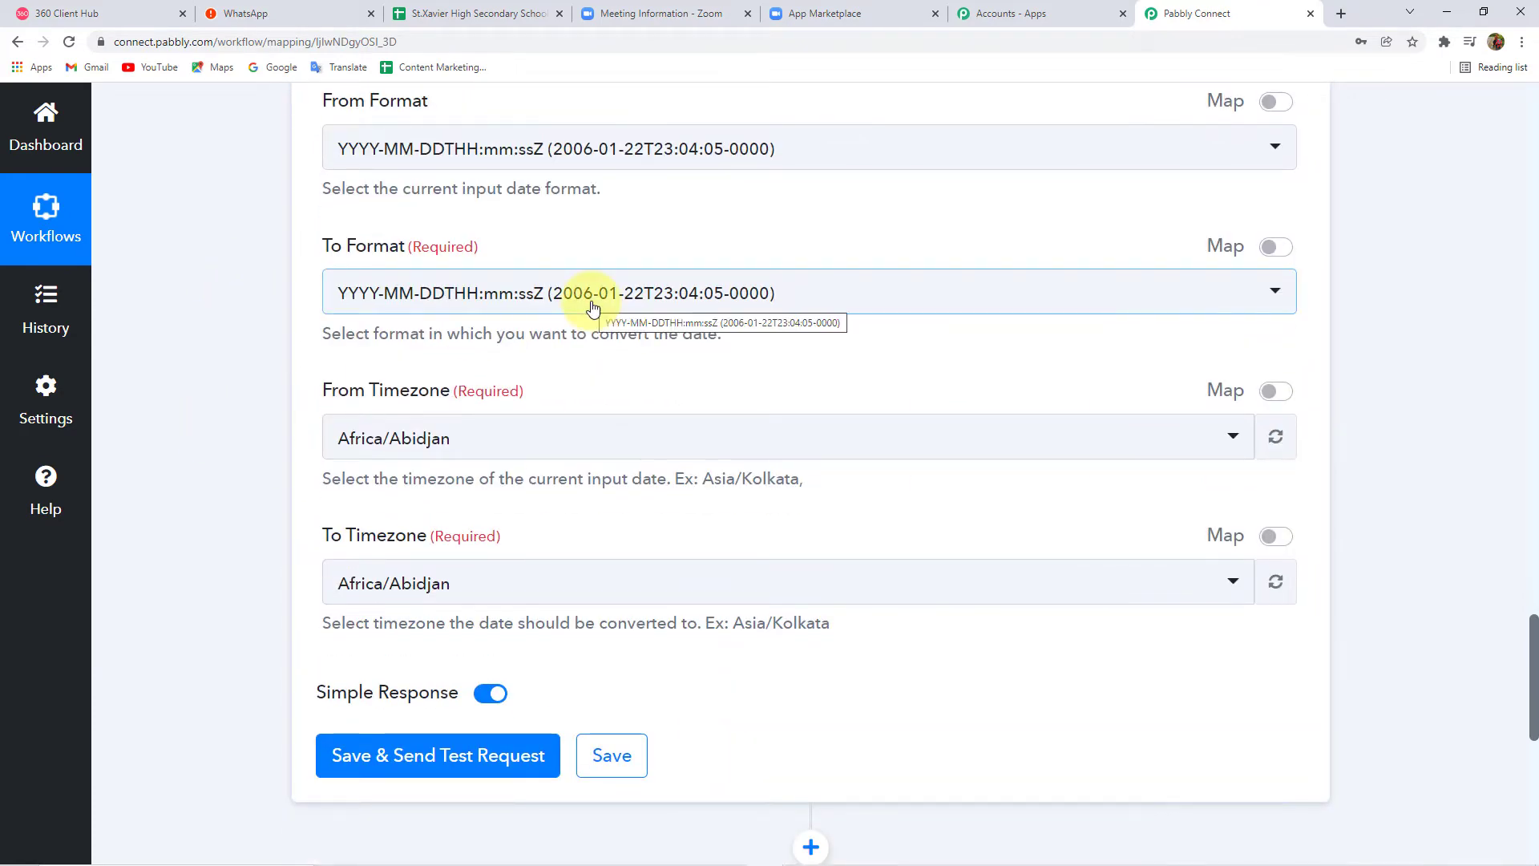
{"action": "scroll", "coordinate": [593, 309], "scroll_direction": "up", "scroll_amount": 2}
{"action": "scroll", "coordinate": [594, 302], "scroll_direction": "down", "scroll_amount": 1}
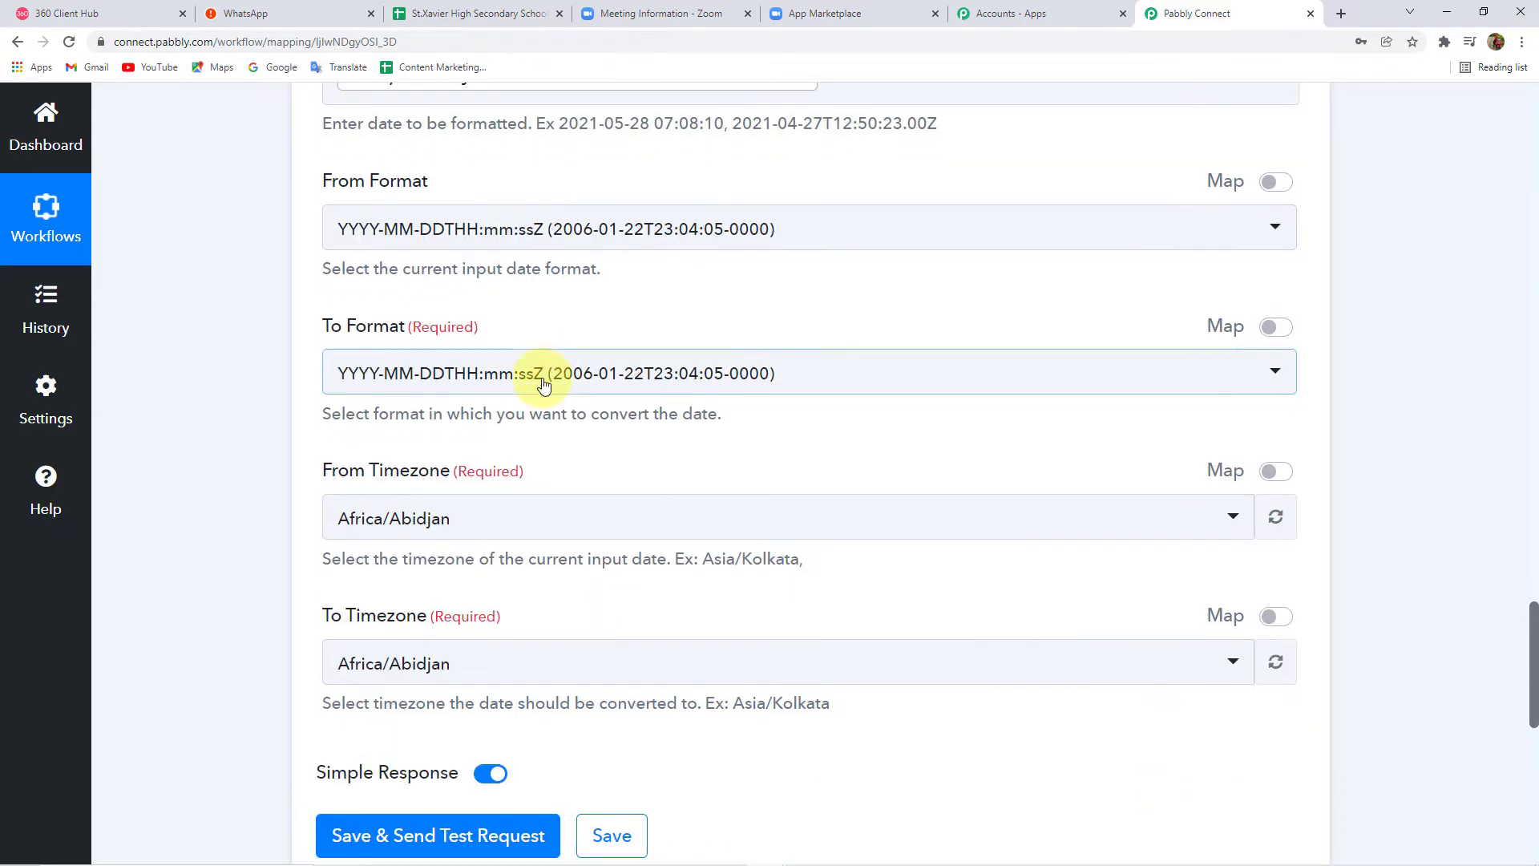
{"action": "left_click", "coordinate": [554, 388]}
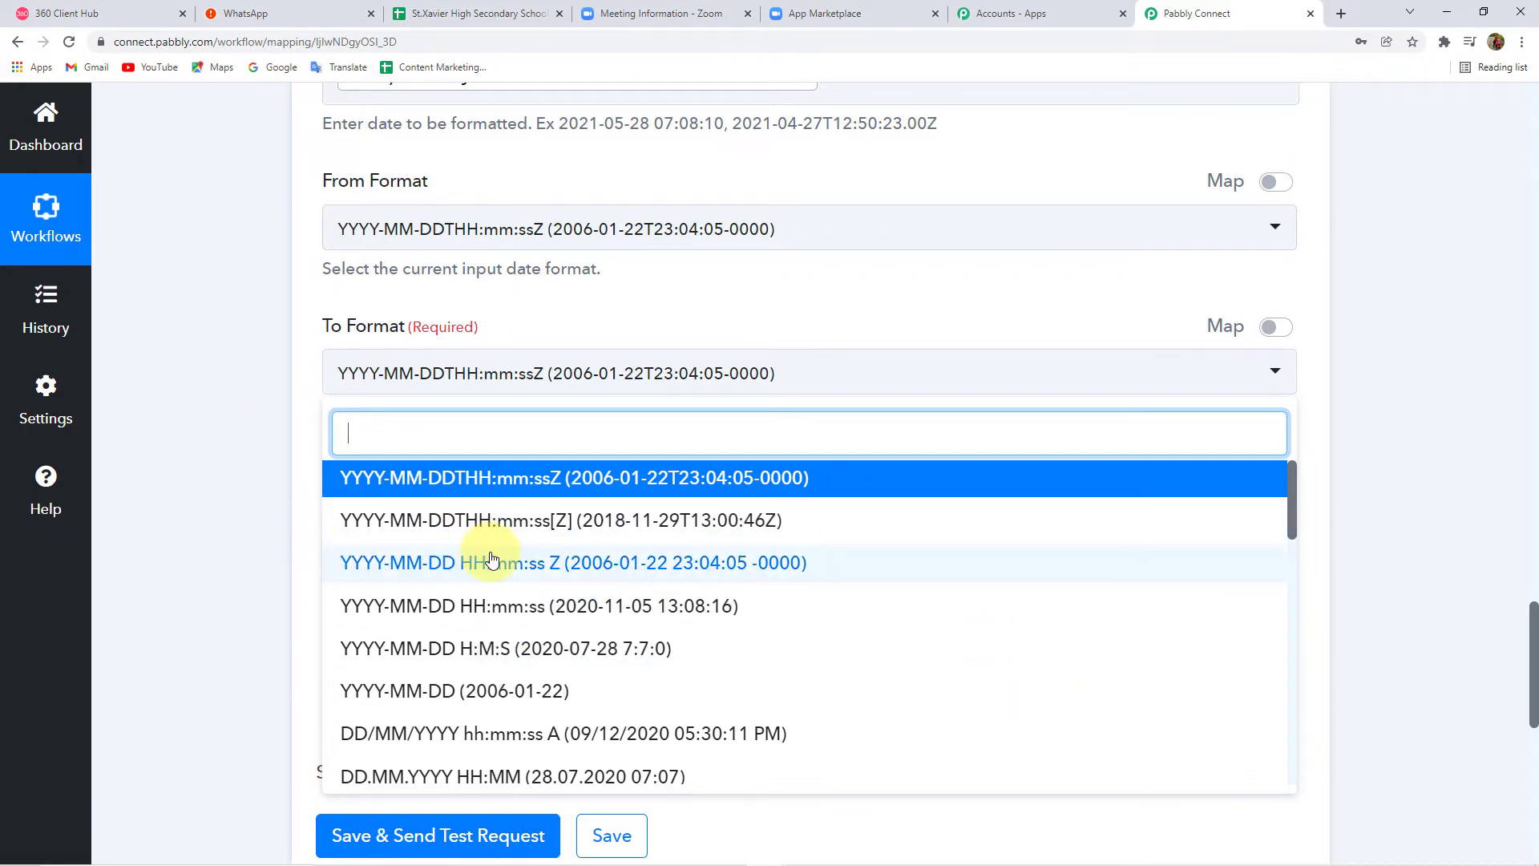
{"action": "scroll", "coordinate": [491, 559], "scroll_direction": "up", "scroll_amount": 1}
{"action": "scroll", "coordinate": [228, 532], "scroll_direction": "down", "scroll_amount": 1}
{"action": "scroll", "coordinate": [601, 488], "scroll_direction": "down", "scroll_amount": 1}
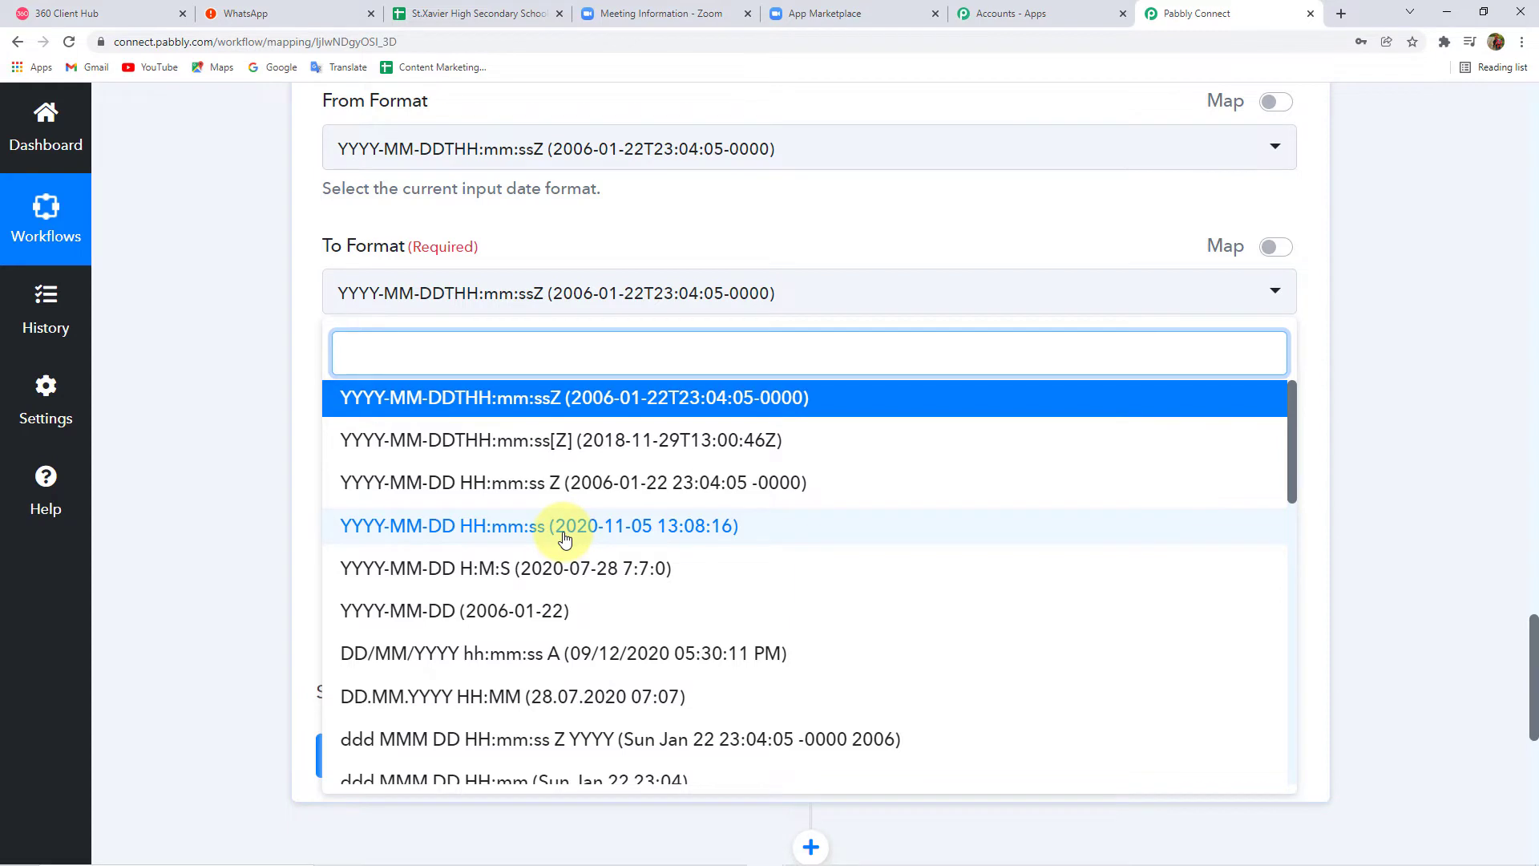
{"action": "scroll", "coordinate": [565, 537], "scroll_direction": "down", "scroll_amount": 1}
{"action": "scroll", "coordinate": [609, 523], "scroll_direction": "down", "scroll_amount": 1}
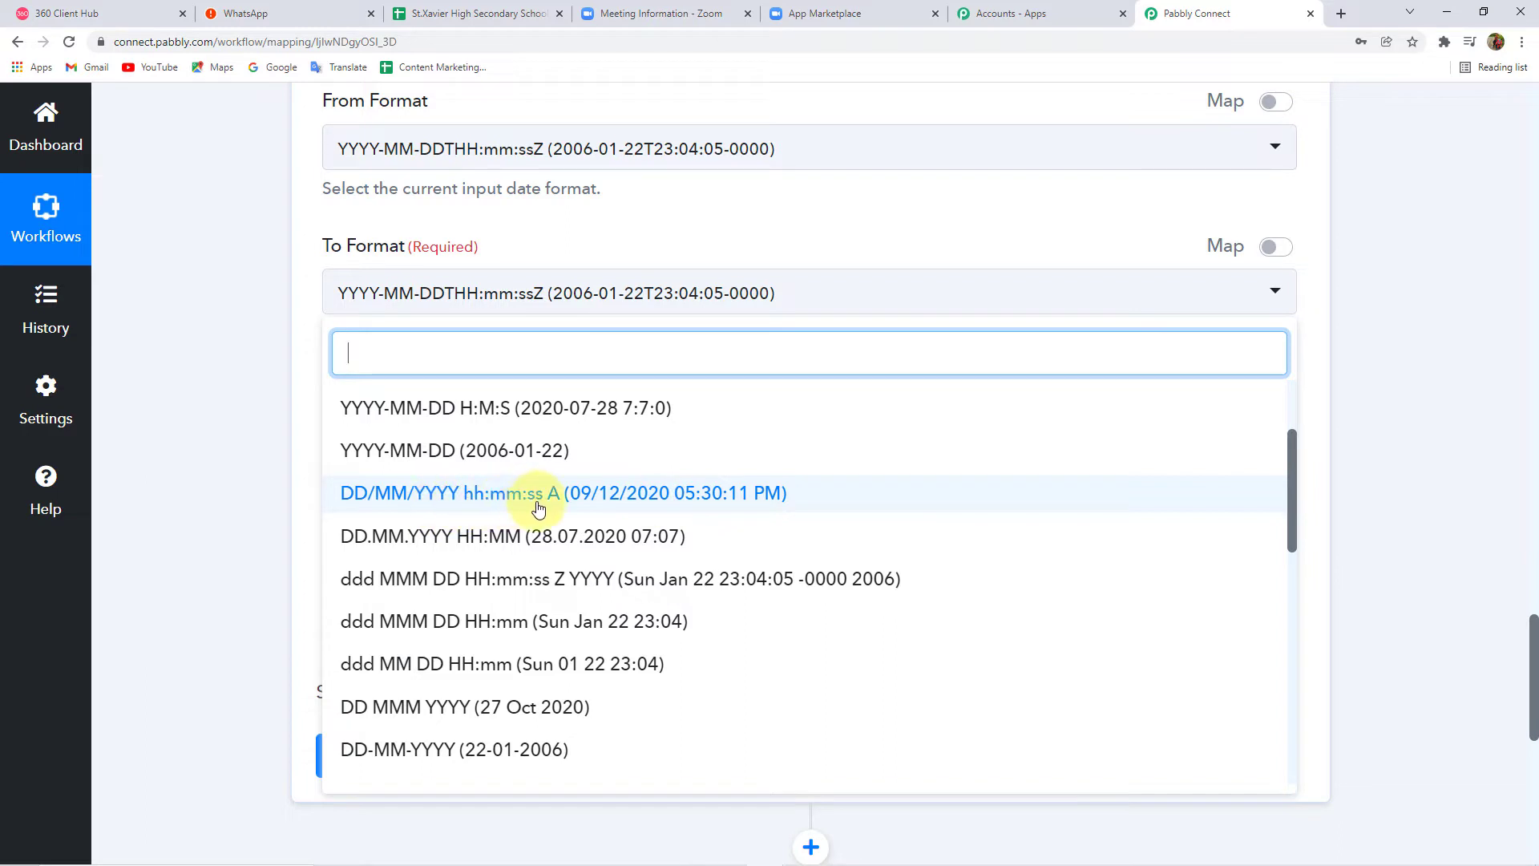
{"action": "left_click", "coordinate": [634, 503]}
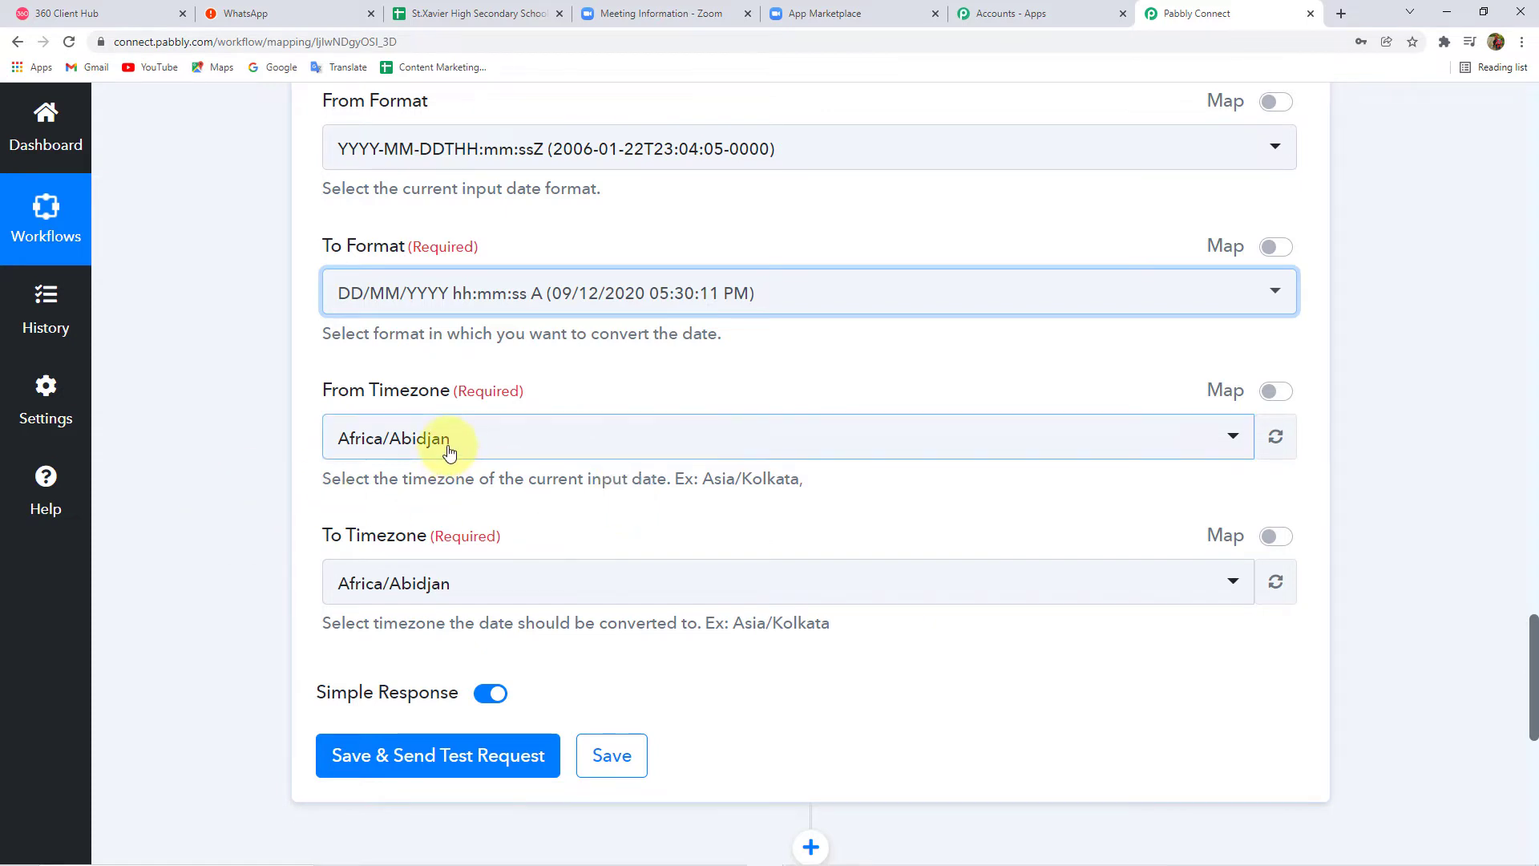
- Set From Timezone Etc/UTC and To Timezone Asia/Kolkata, then save and test the formatter
{"action": "left_click", "coordinate": [362, 438]}
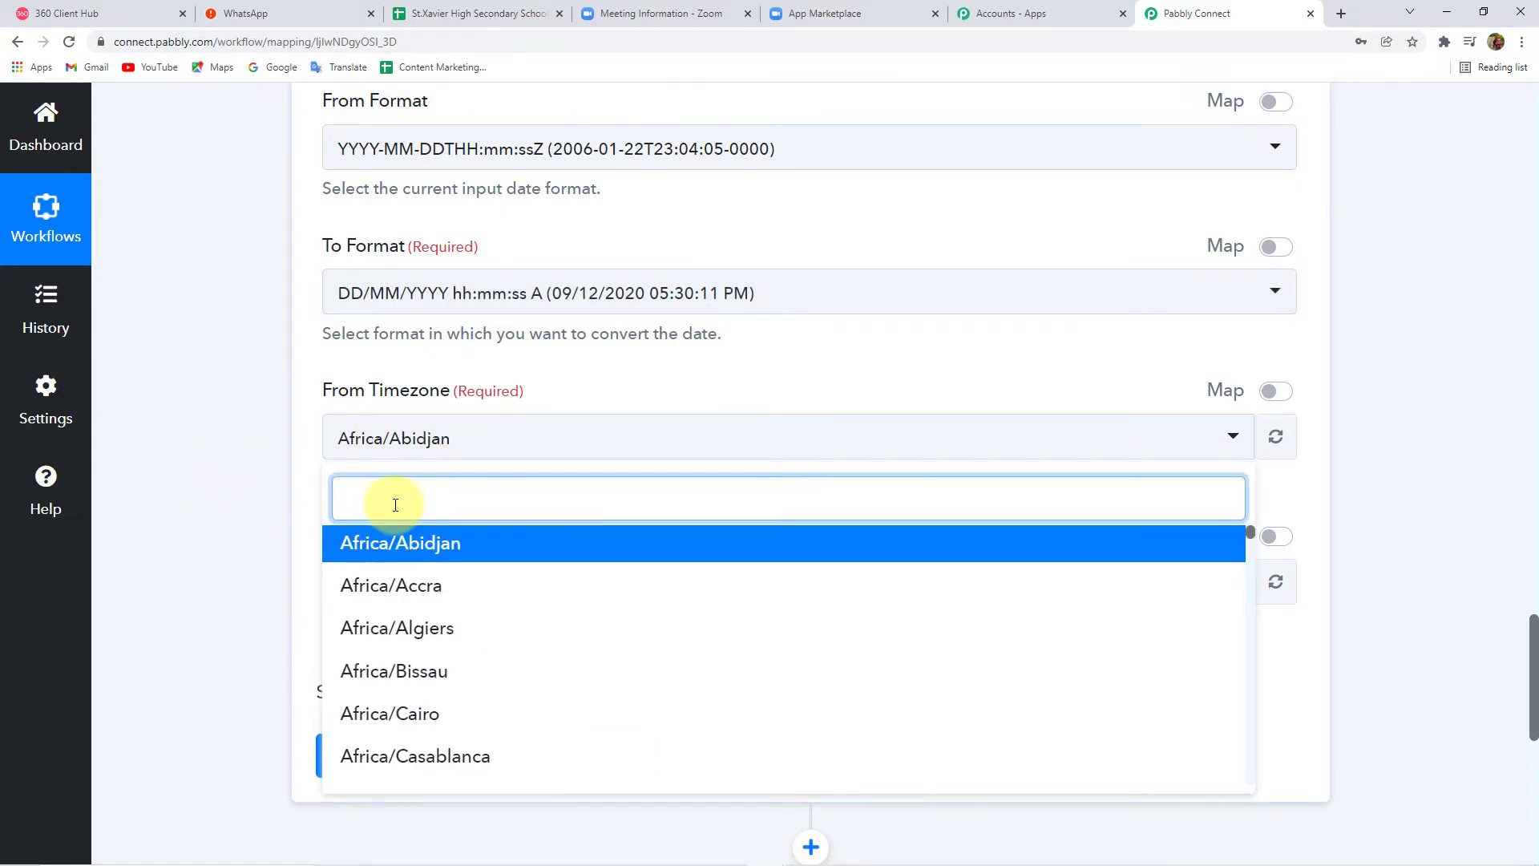
{"action": "type", "text": "ut"}
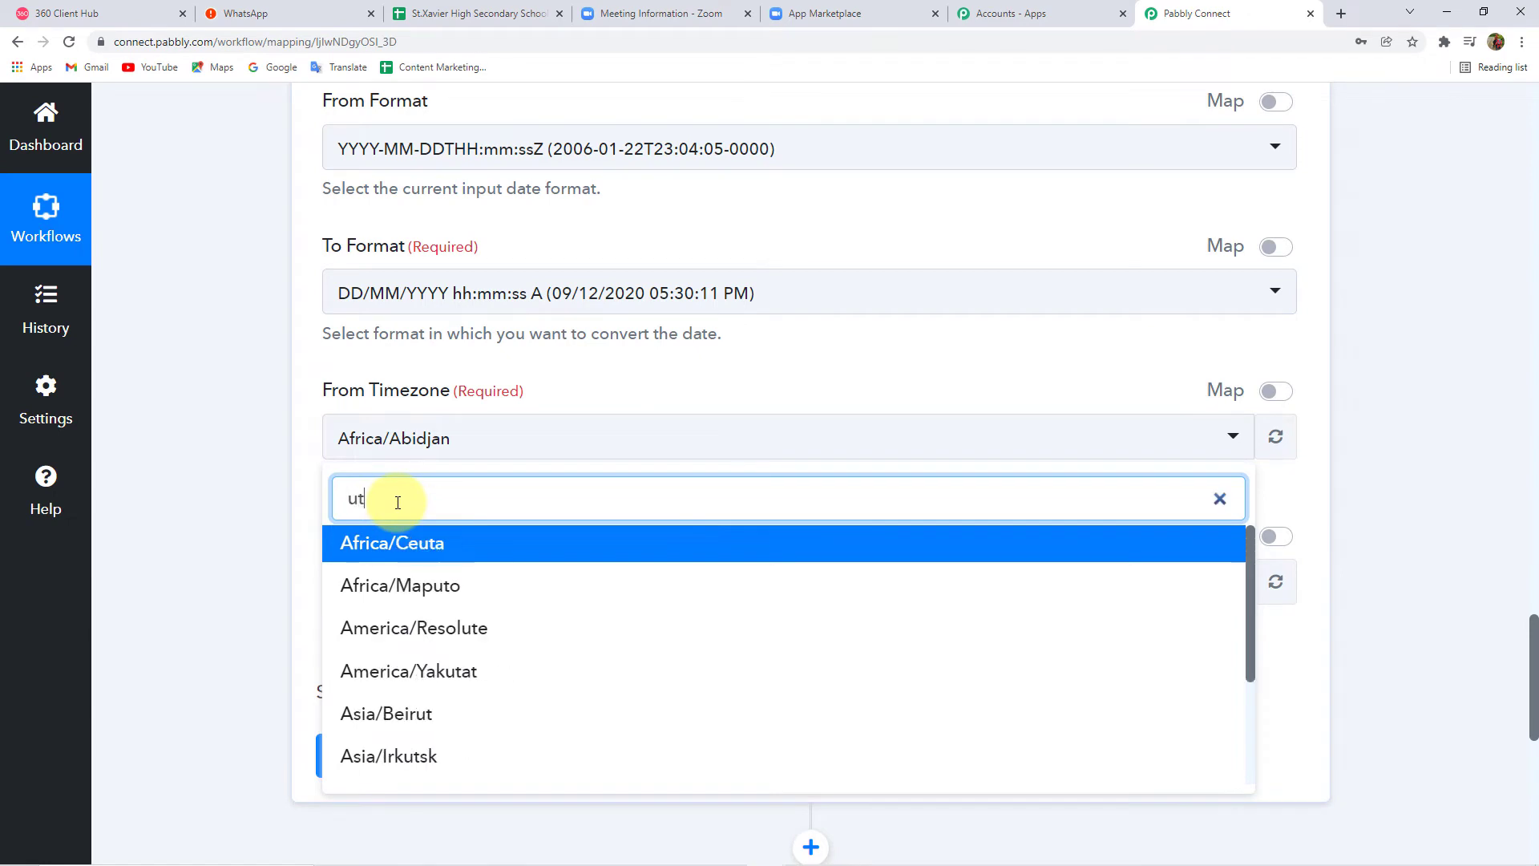
{"action": "type", "text": "c"}
{"action": "left_click", "coordinate": [396, 540]}
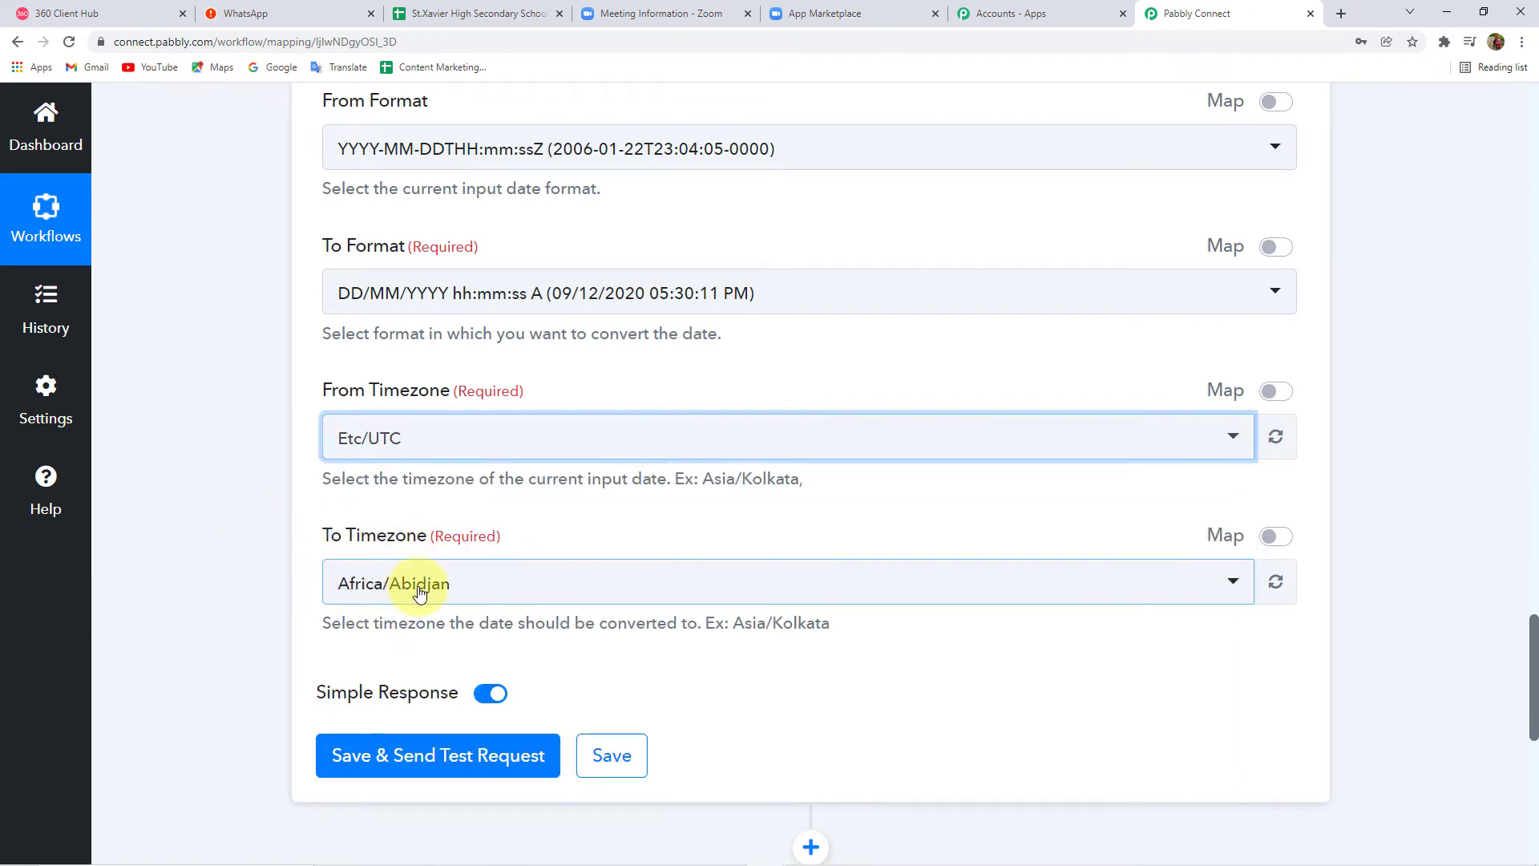
{"action": "left_click", "coordinate": [423, 589]}
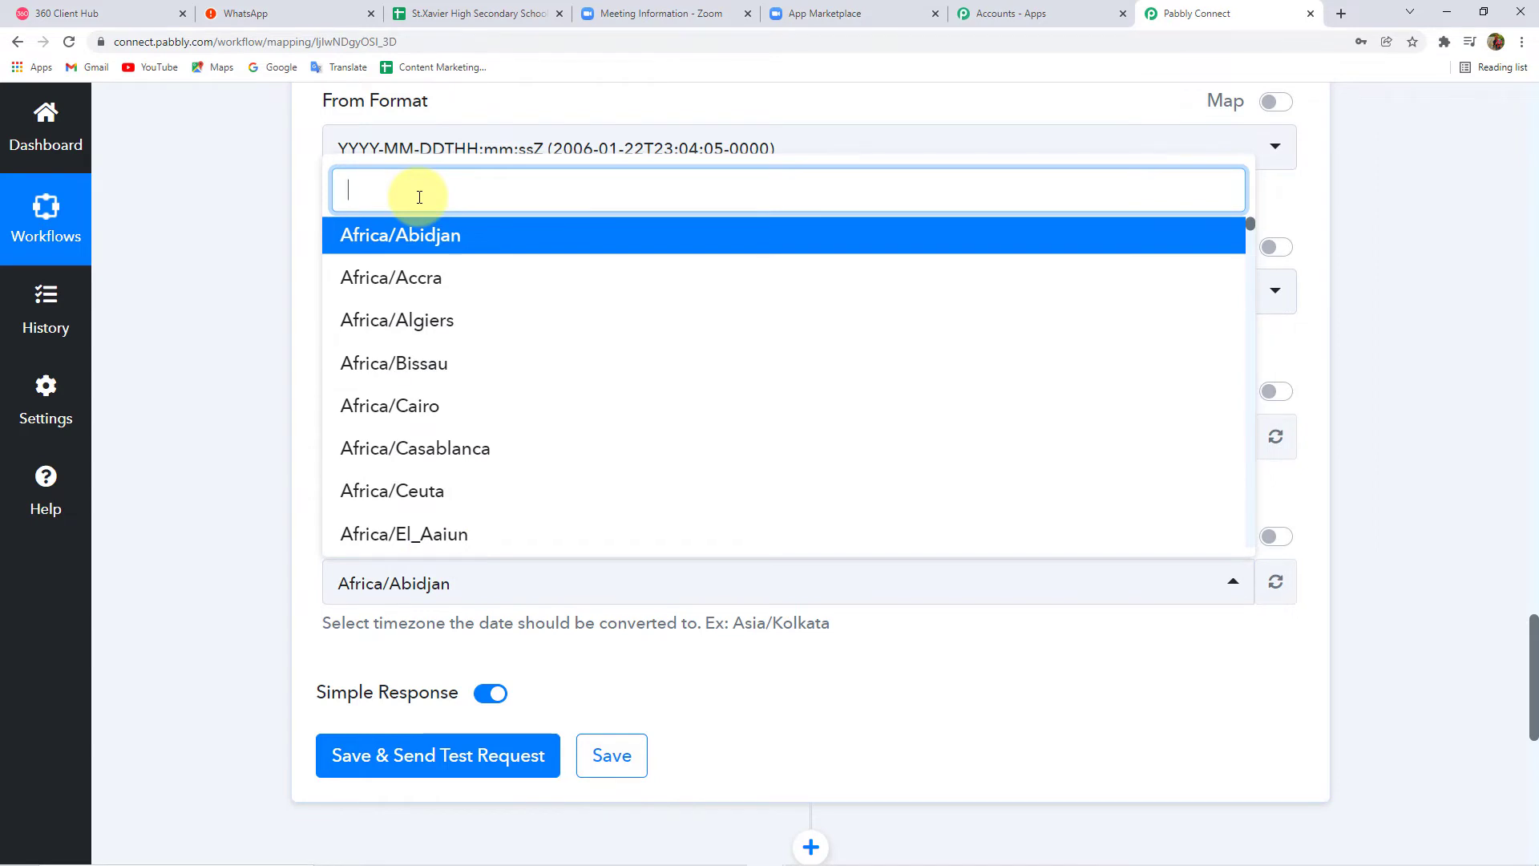
{"action": "type", "text": "Asi"}
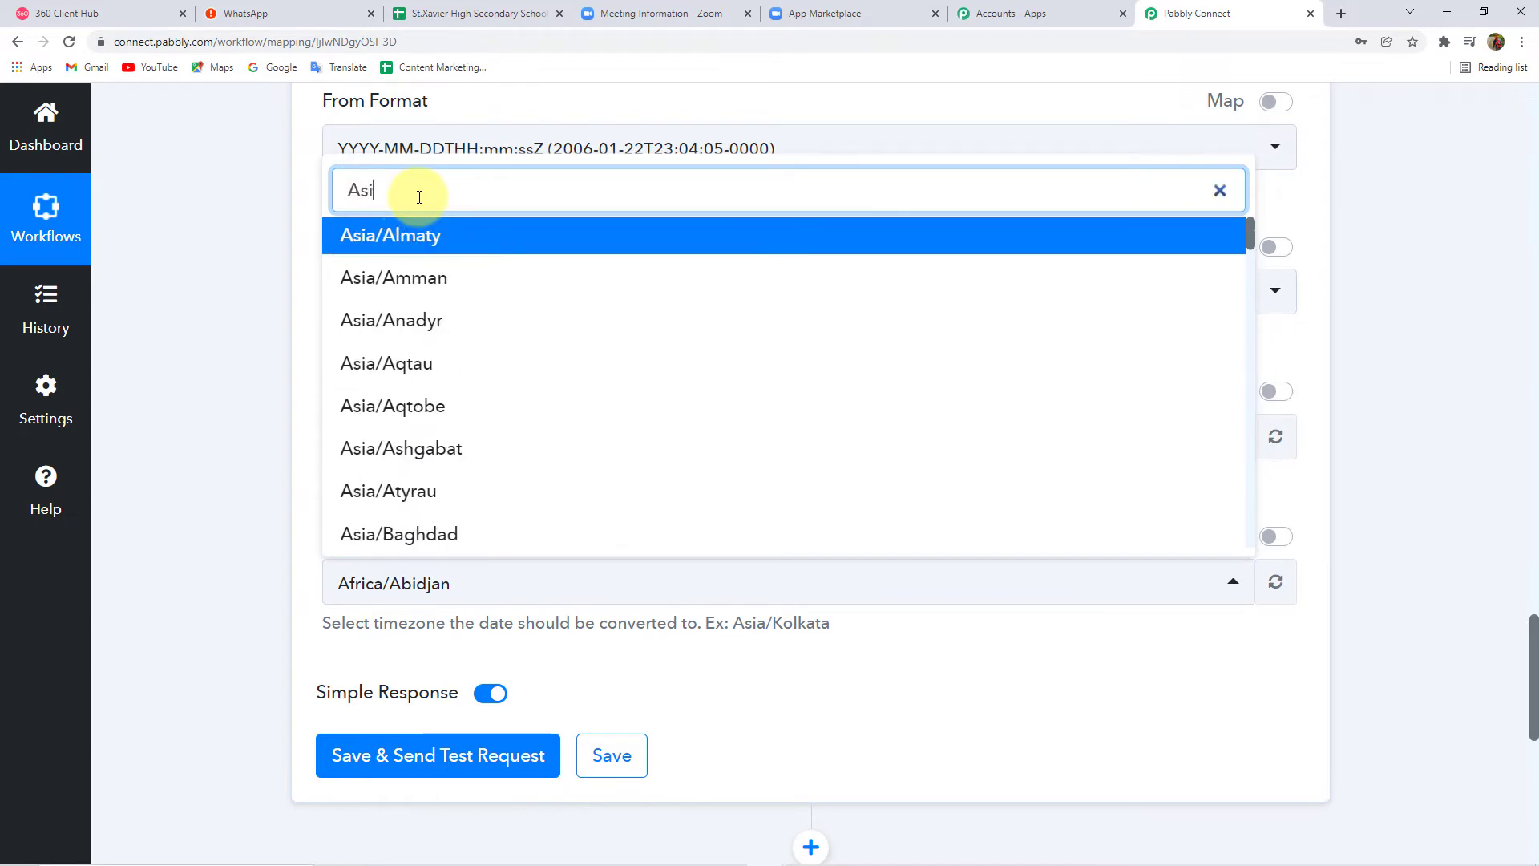
{"action": "type", "text": "a/"}
{"action": "type", "text": "kol"}
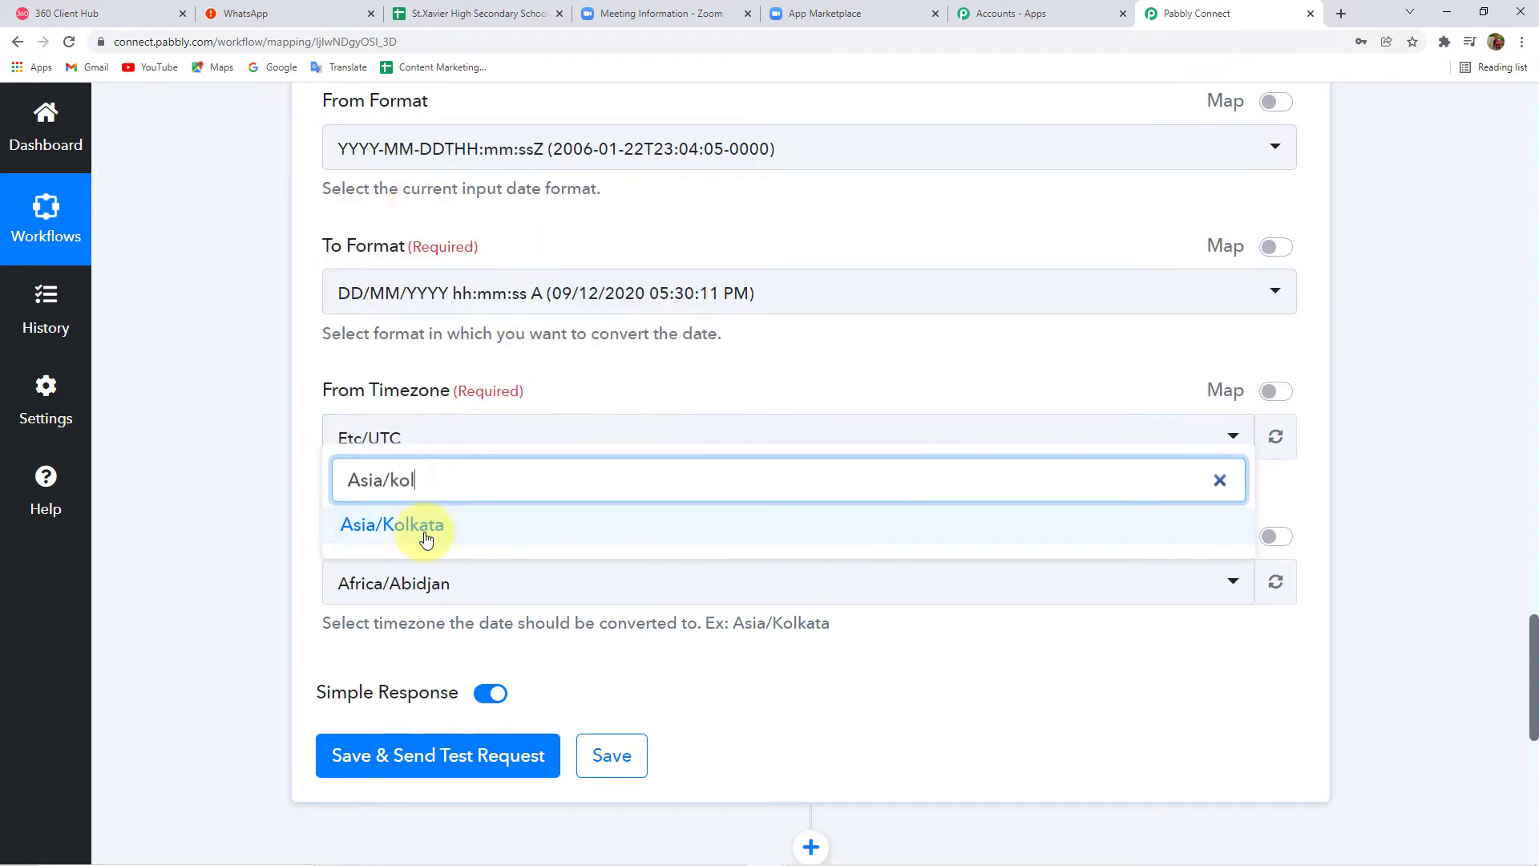
{"action": "left_click", "coordinate": [425, 529]}
{"action": "left_click", "coordinate": [441, 758]}
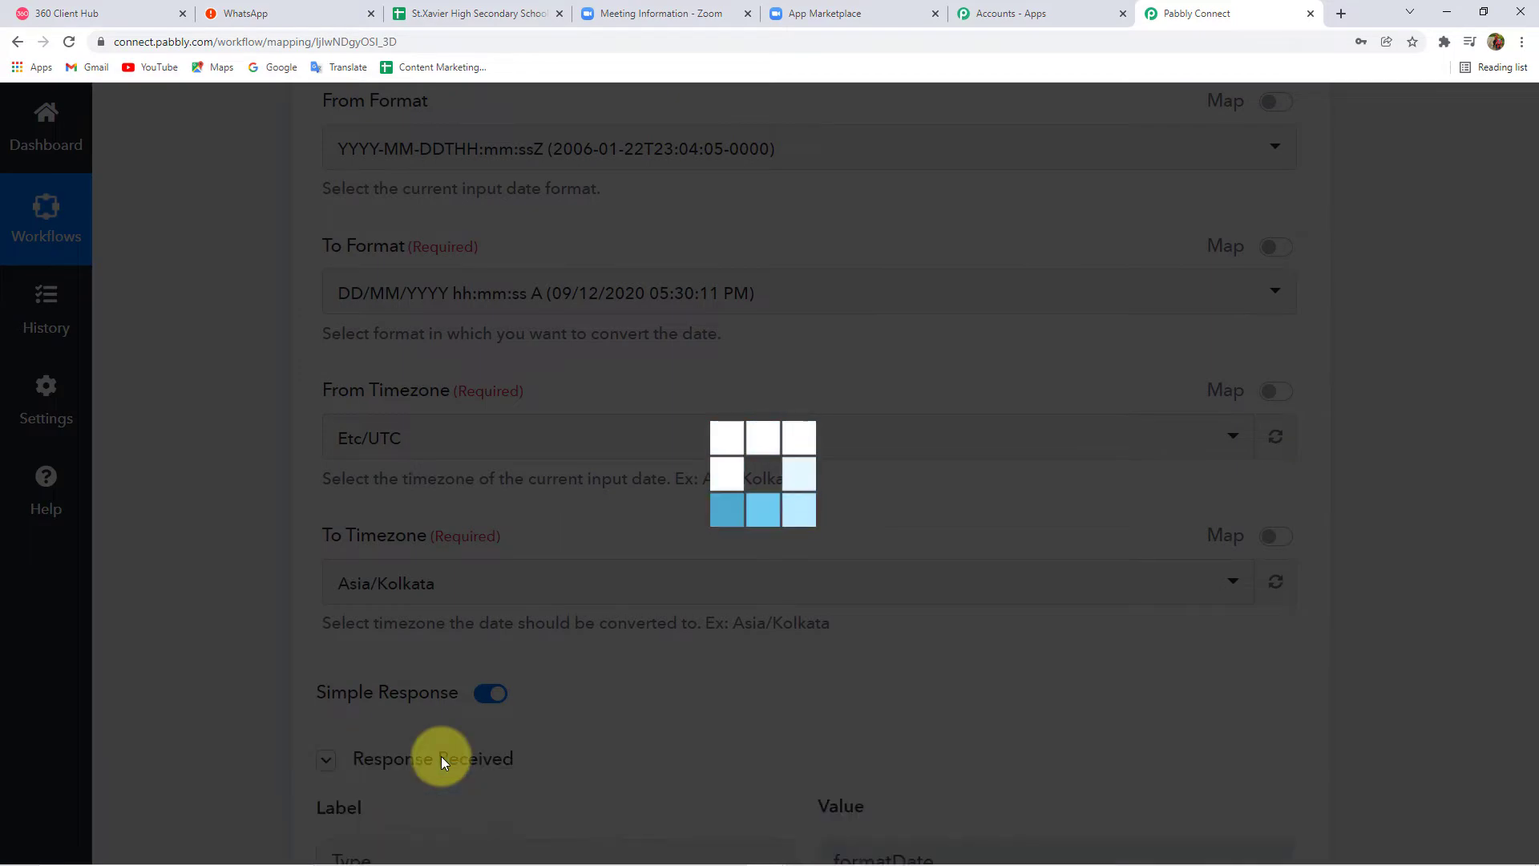
{"action": "scroll", "coordinate": [296, 665], "scroll_direction": "down", "scroll_amount": 4}
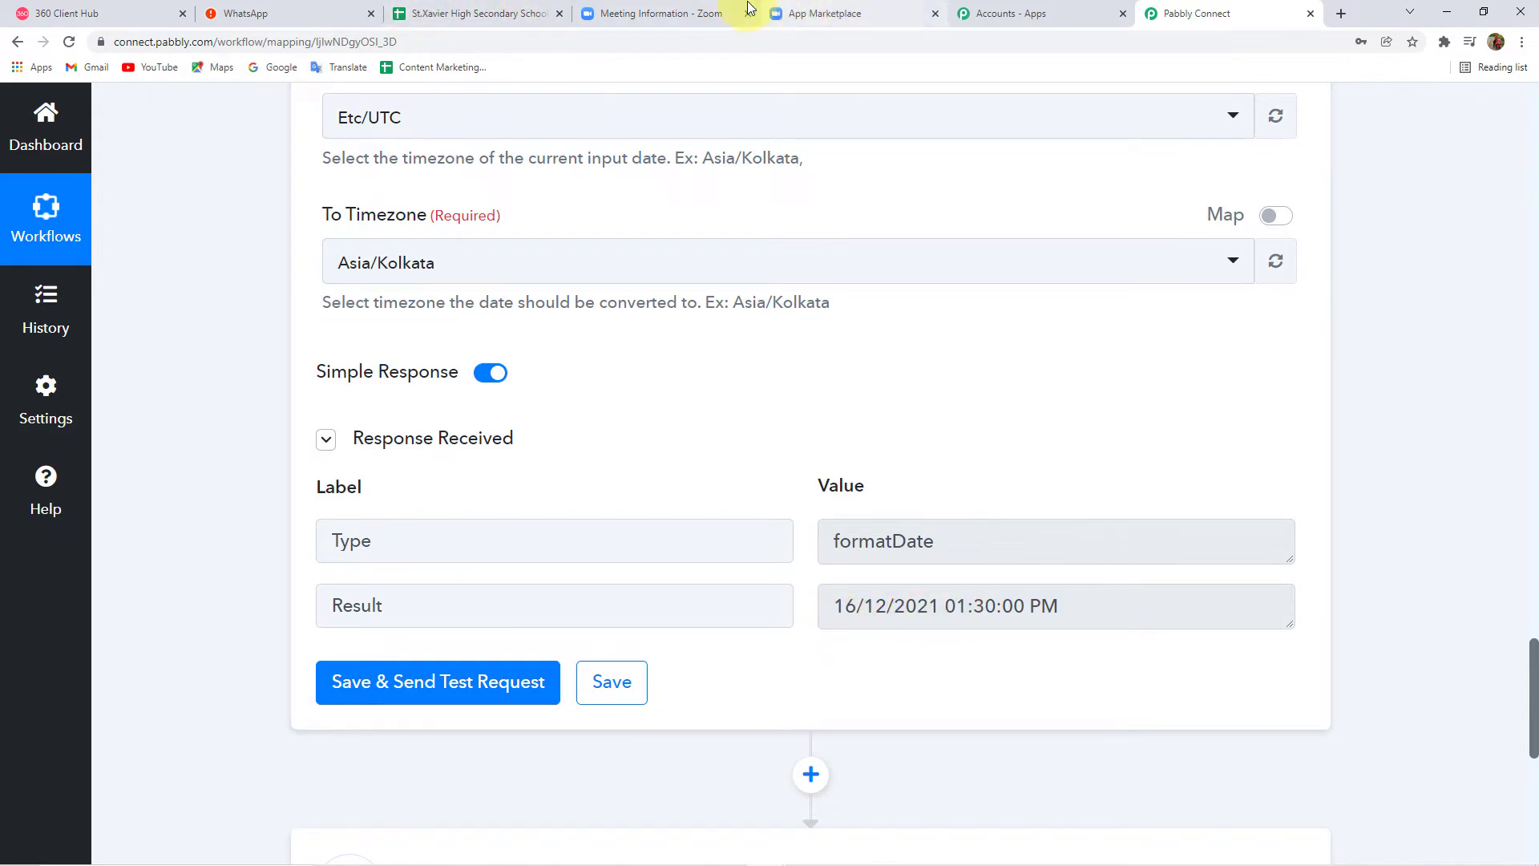
{"action": "left_click", "coordinate": [672, 21]}
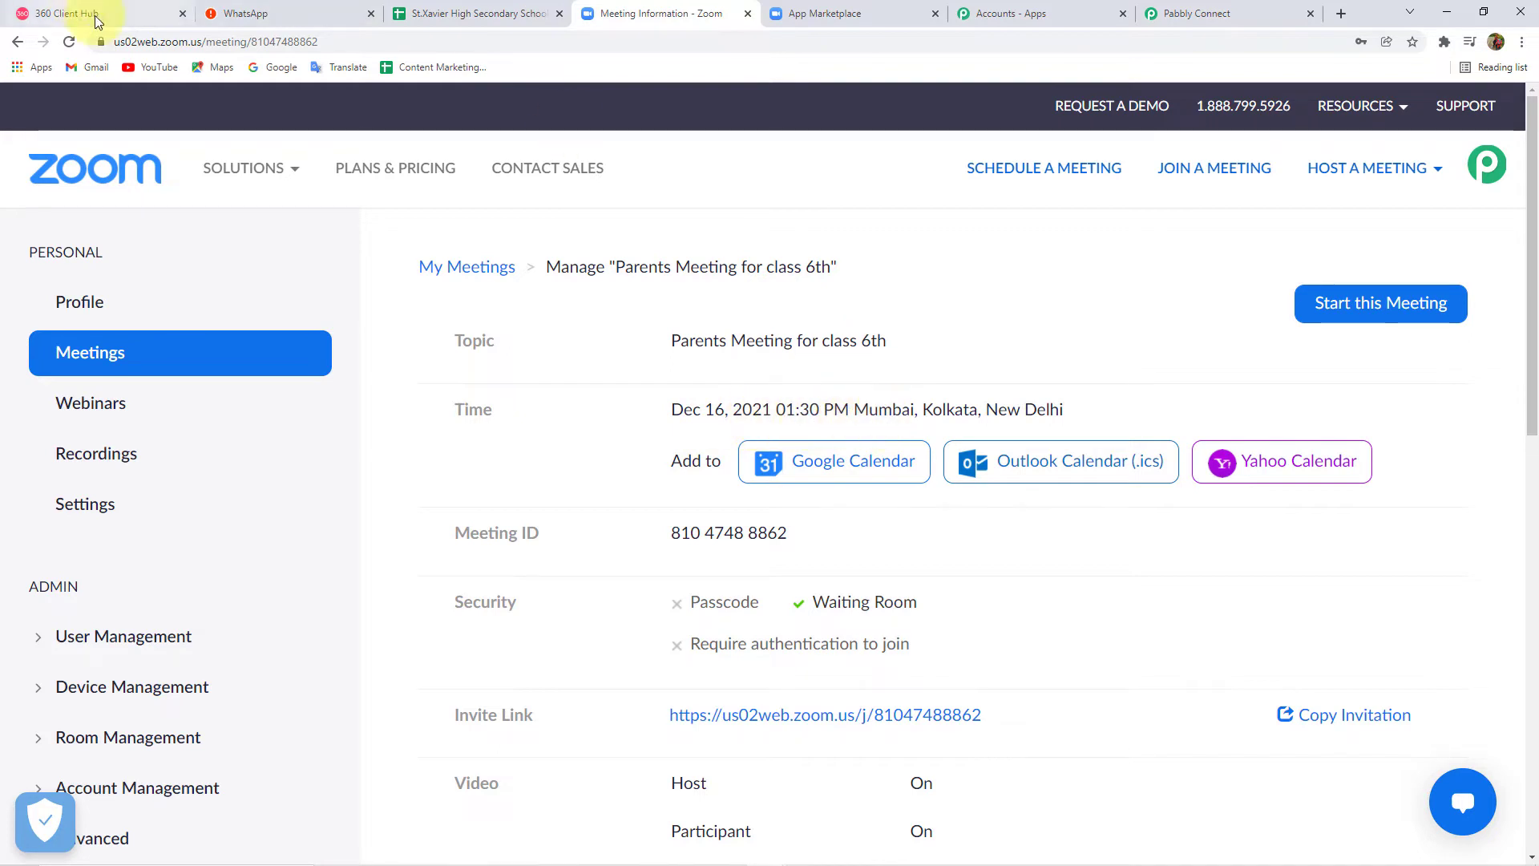
{"action": "left_click", "coordinate": [1183, 15]}
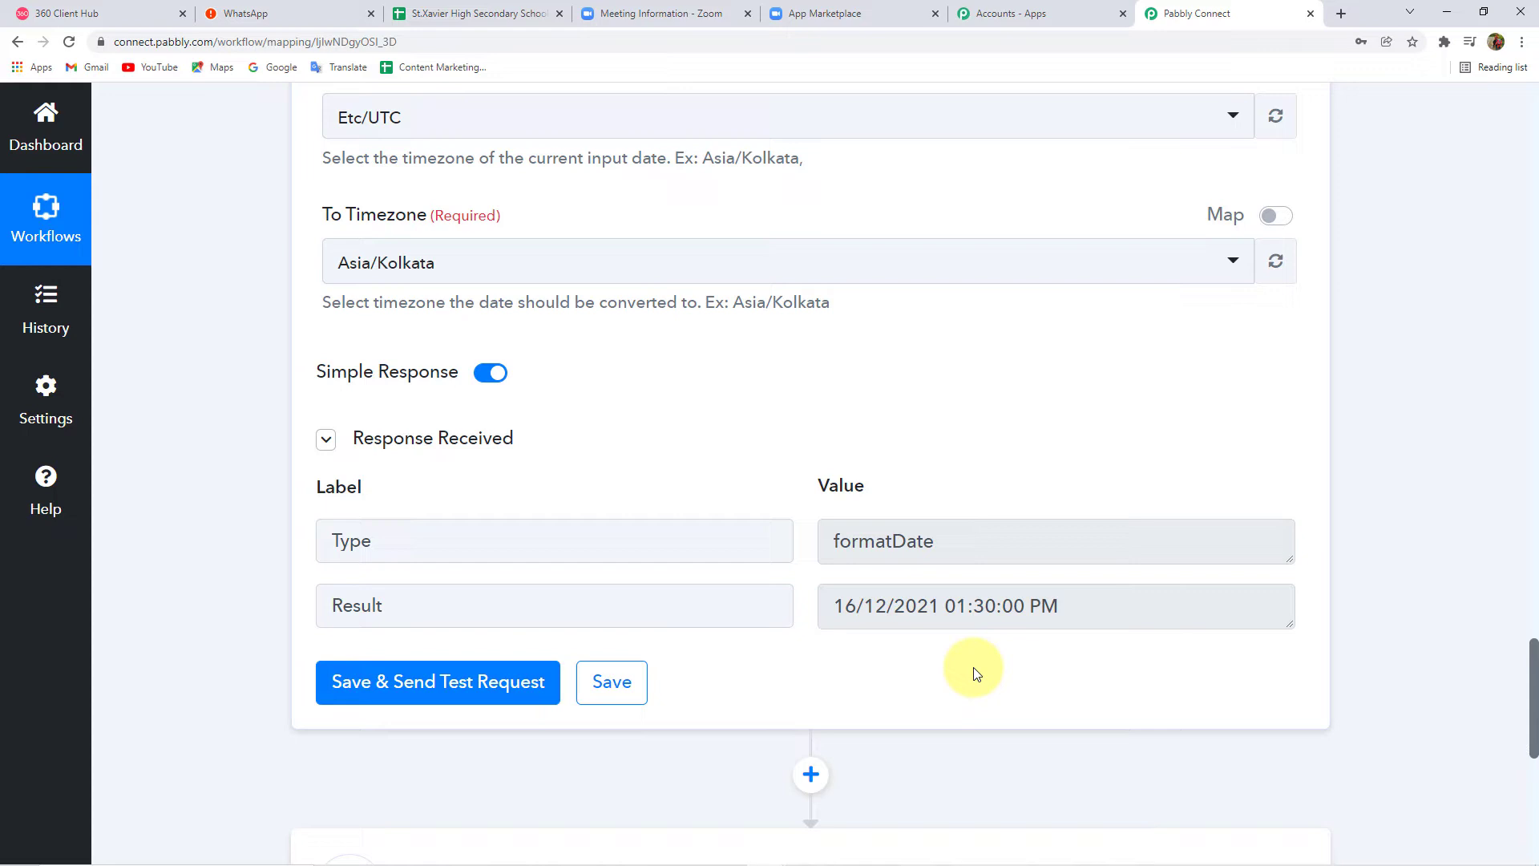
- Add another action step below the formatter and search its apps for 'text'
{"action": "scroll", "coordinate": [983, 601], "scroll_direction": "down", "scroll_amount": 2}
{"action": "scroll", "coordinate": [983, 601], "scroll_direction": "down", "scroll_amount": 2}
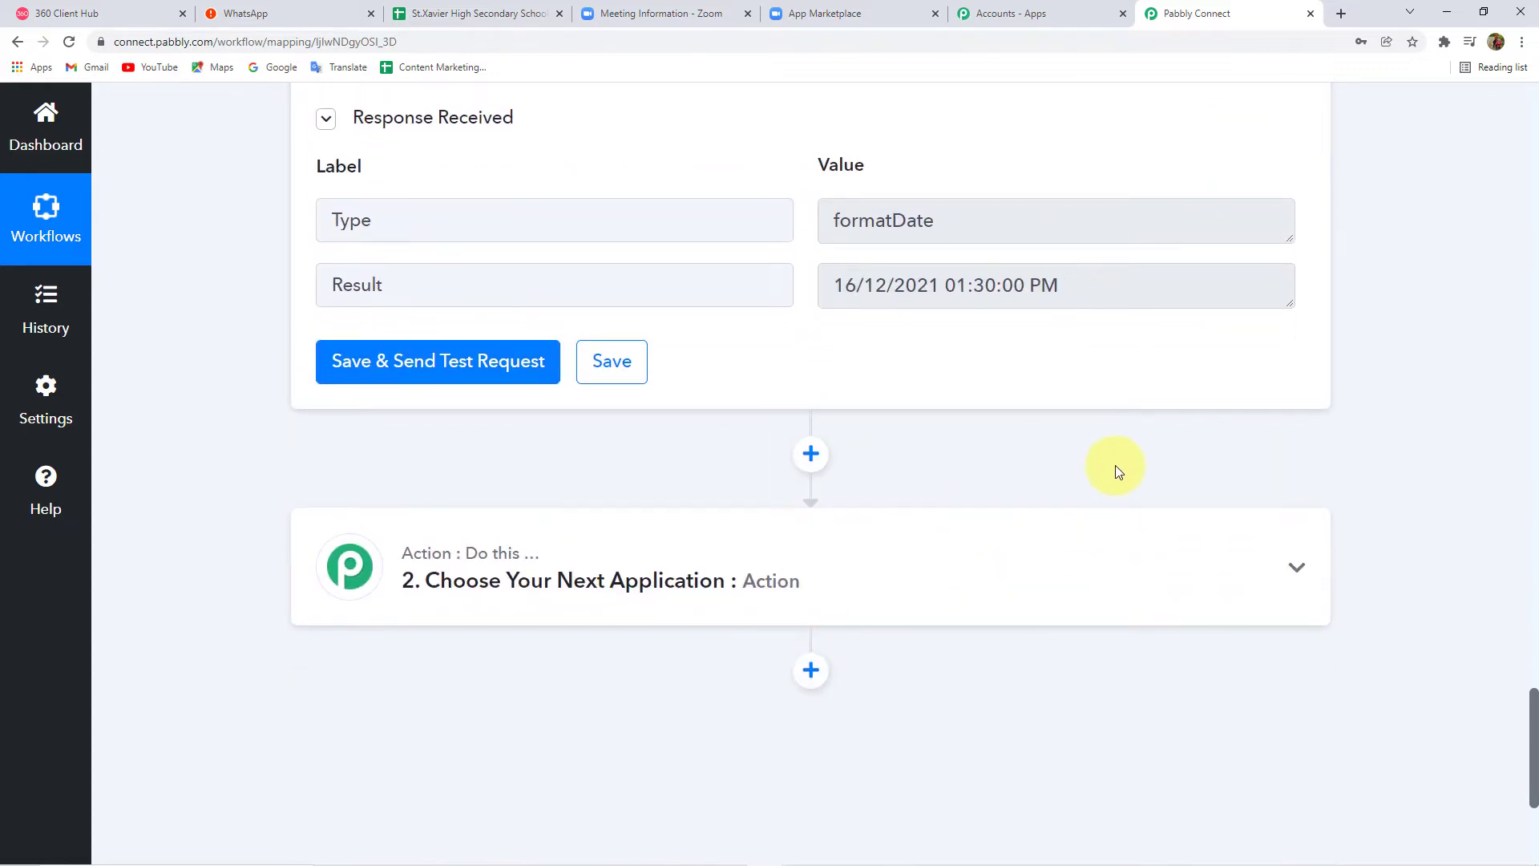
{"action": "left_click", "coordinate": [811, 454]}
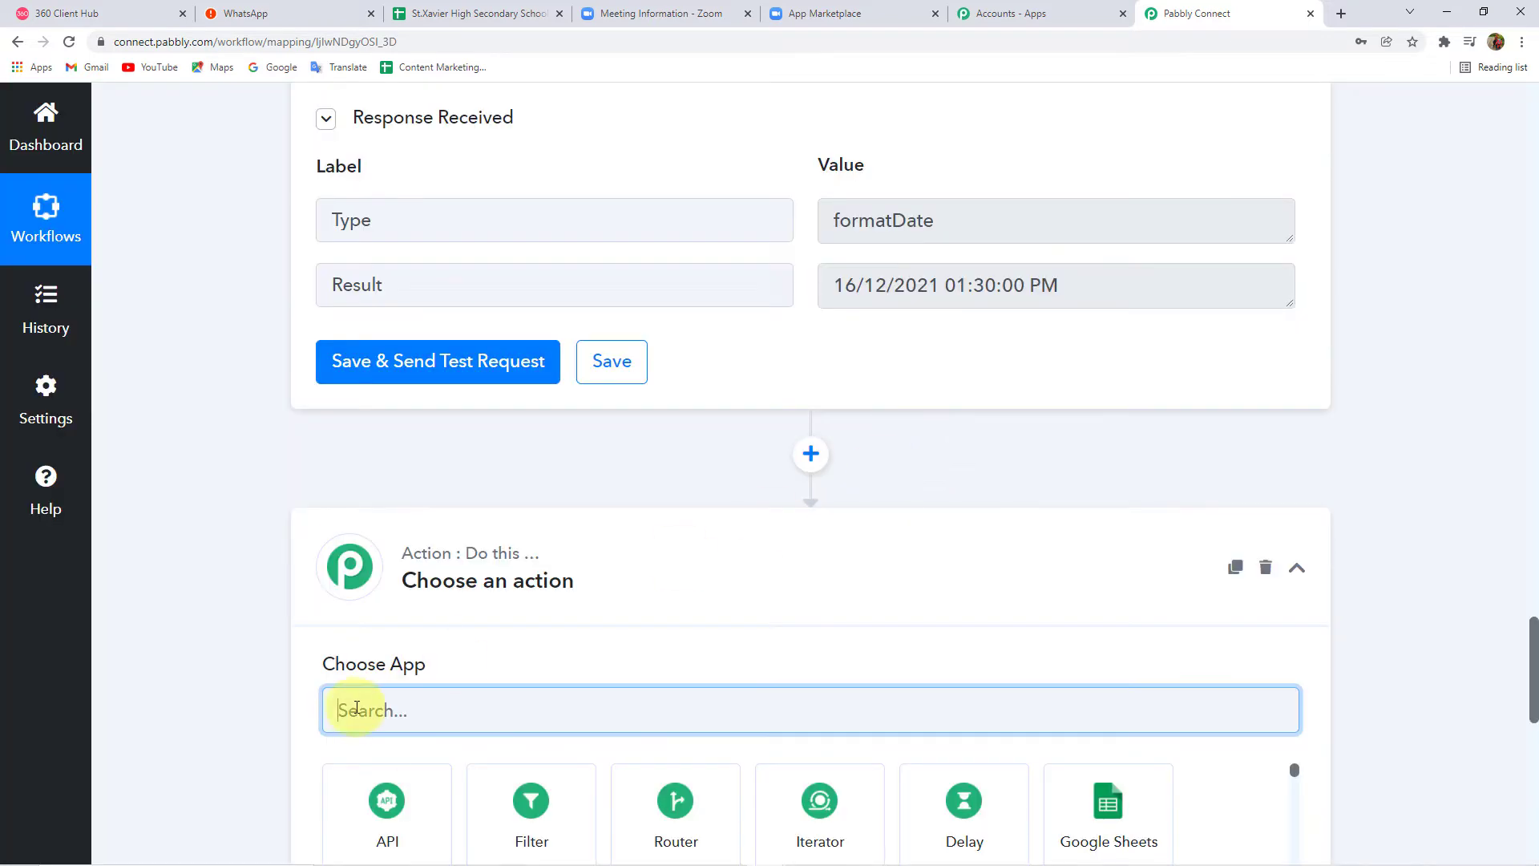
{"action": "type", "text": "te"}
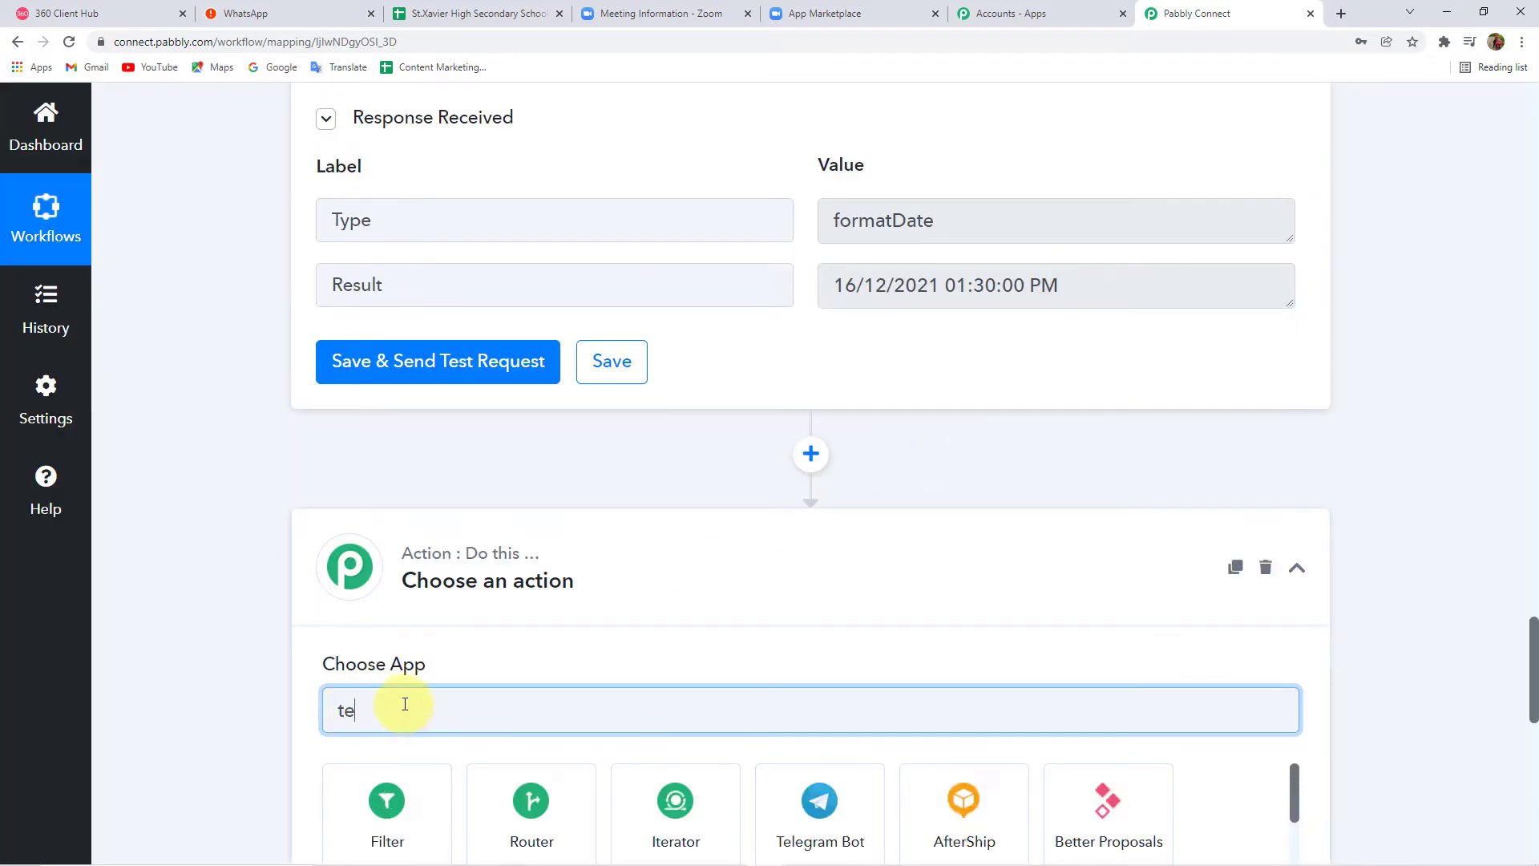
{"action": "type", "text": "xt"}
{"action": "scroll", "coordinate": [371, 734], "scroll_direction": "down", "scroll_amount": 3}
- Add Text Formatter by Pabbly with the Split Text action event and start its connection
{"action": "left_click", "coordinate": [547, 583]}
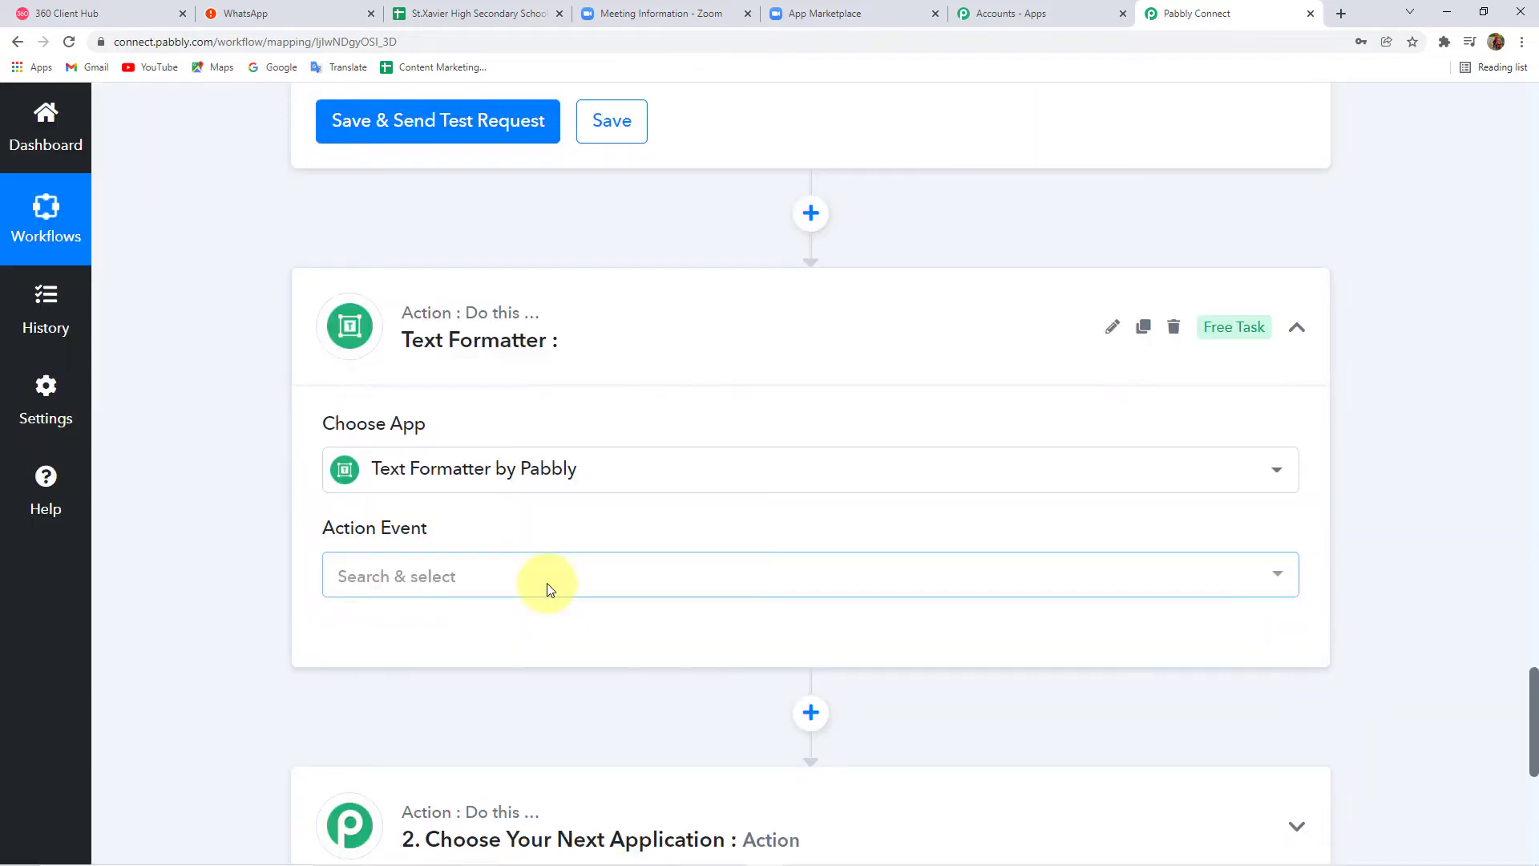
{"action": "left_click", "coordinate": [377, 590]}
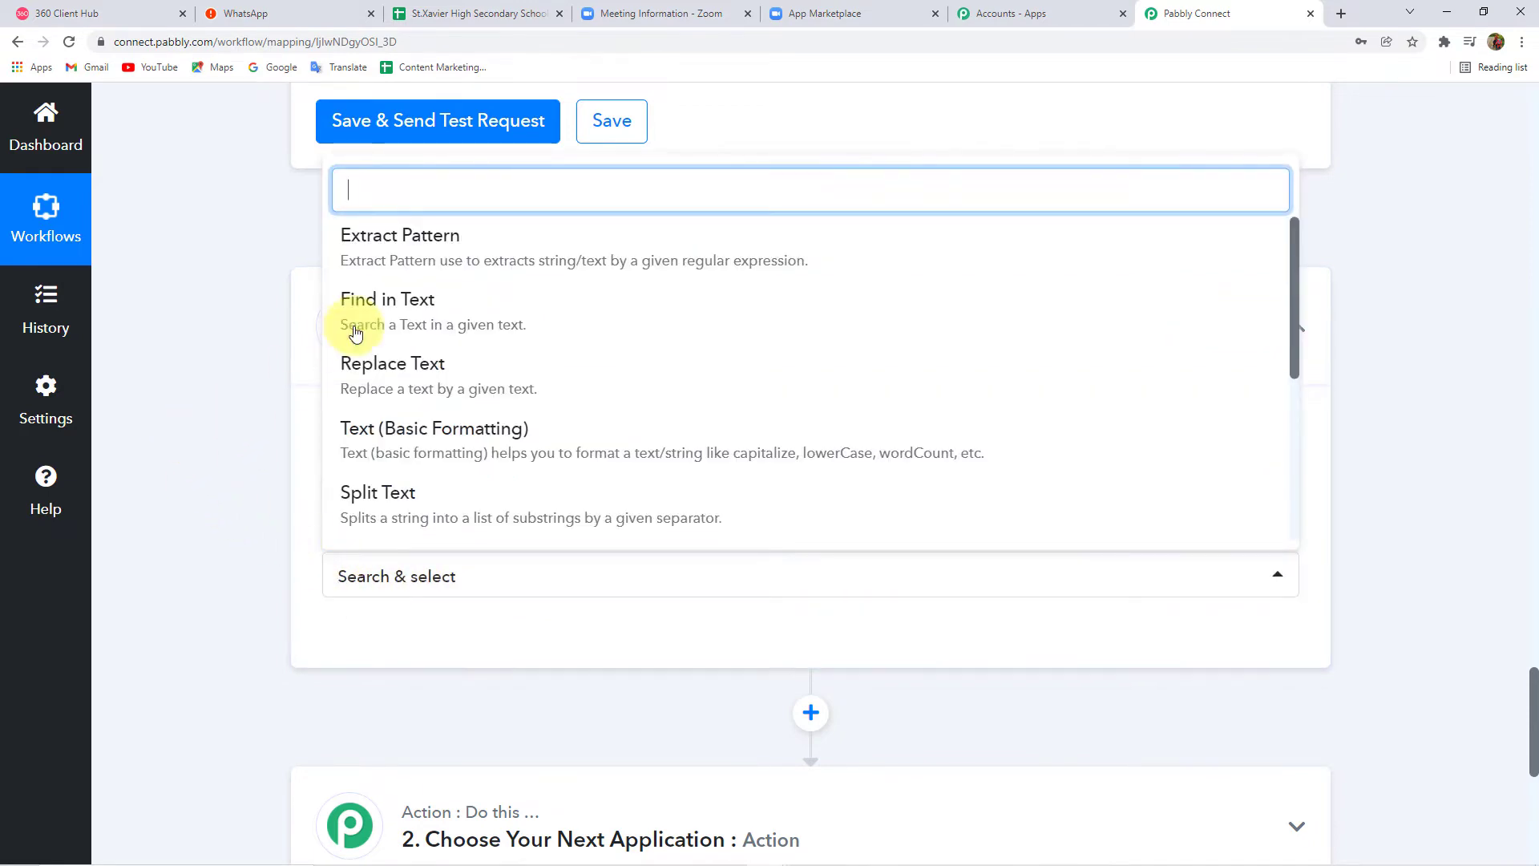
{"action": "scroll", "coordinate": [337, 371], "scroll_direction": "down", "scroll_amount": 2}
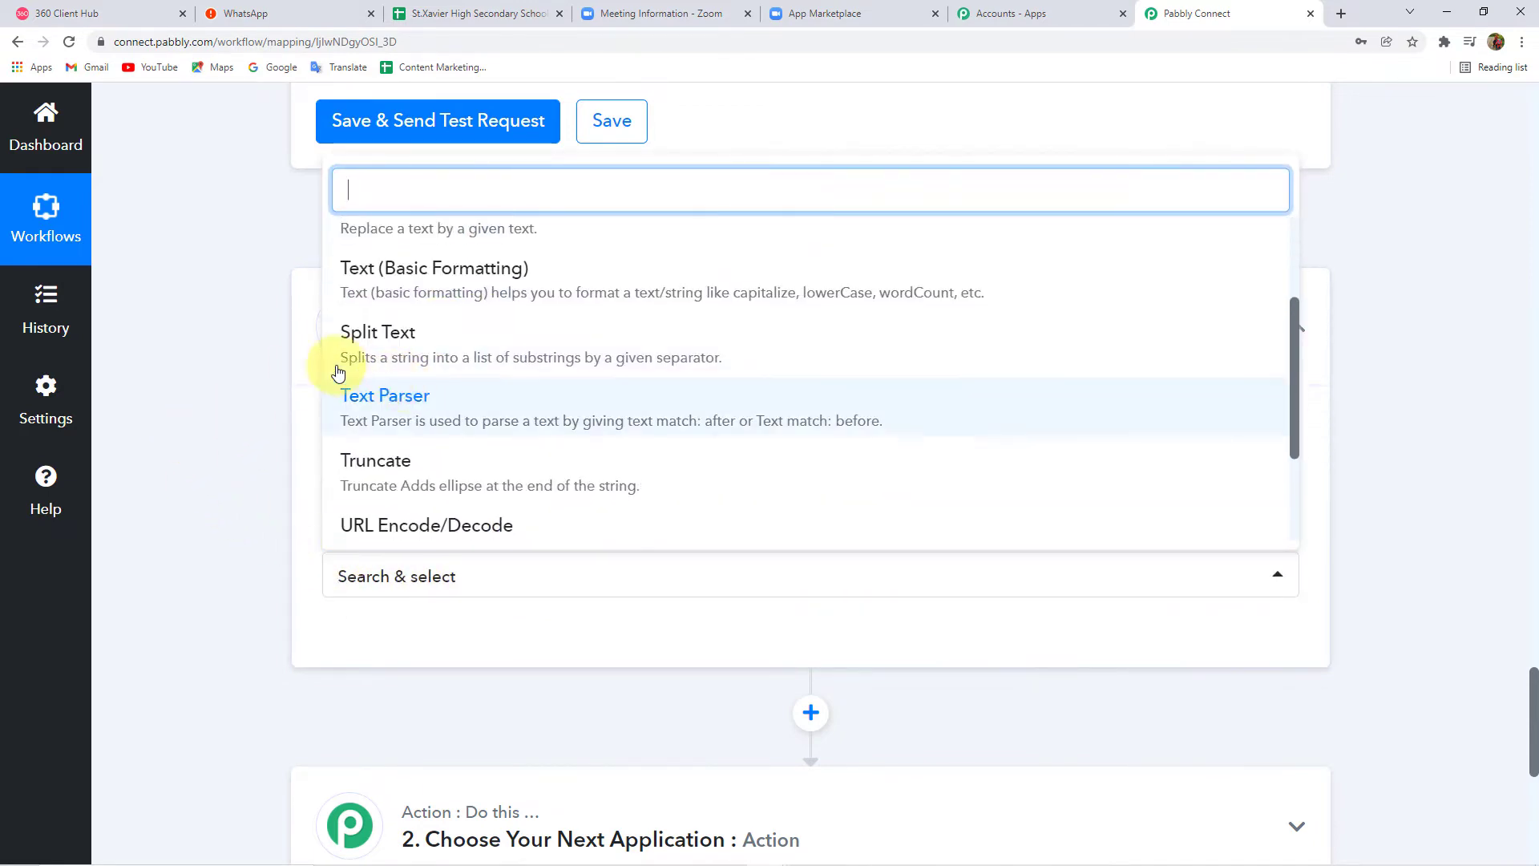
{"action": "left_click", "coordinate": [406, 347]}
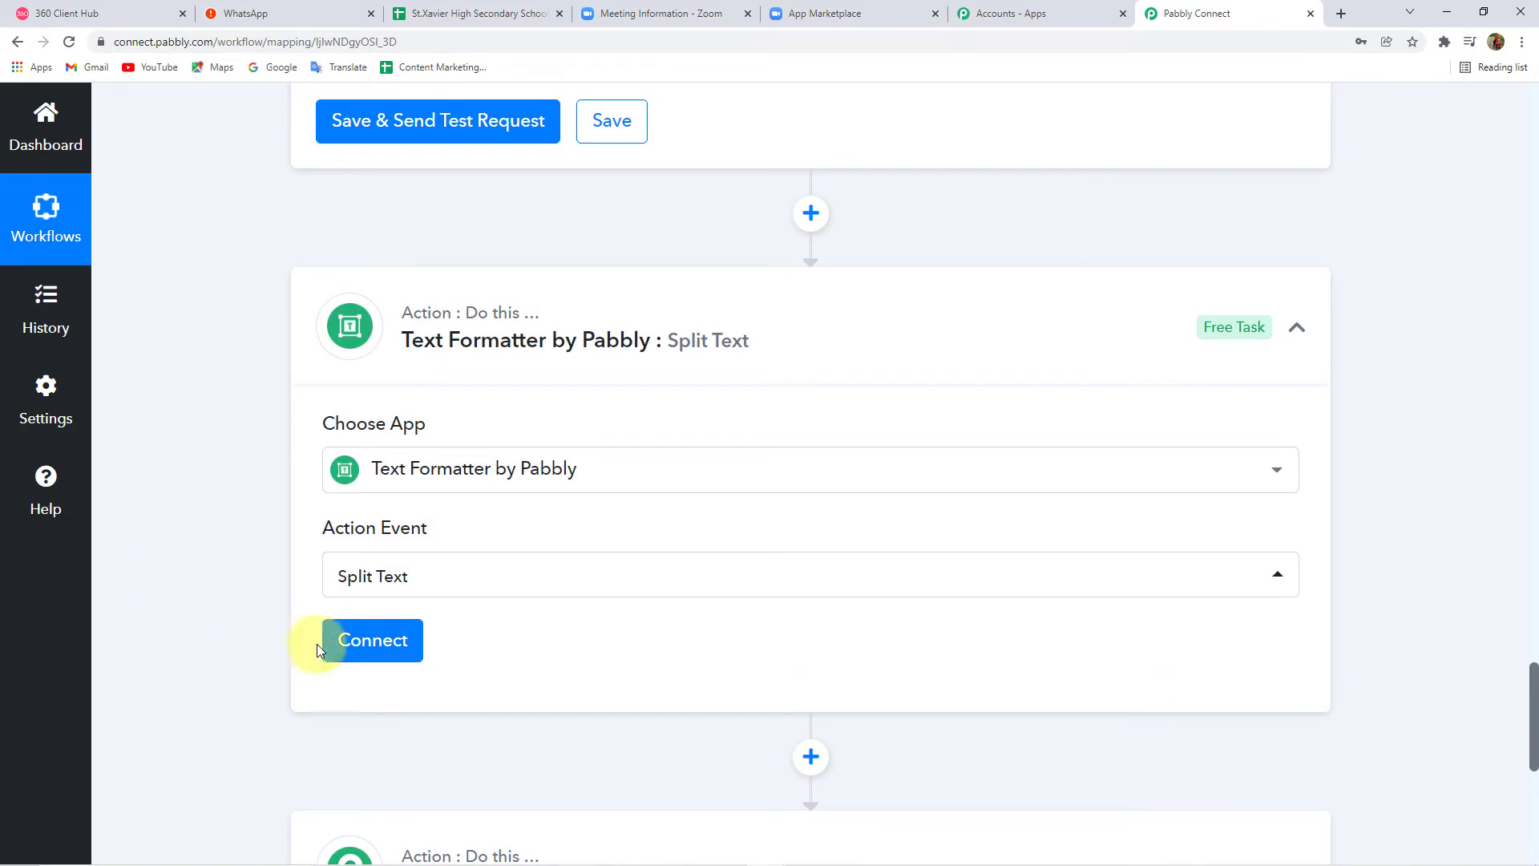
{"action": "scroll", "coordinate": [873, 275], "scroll_direction": "up", "scroll_amount": 4}
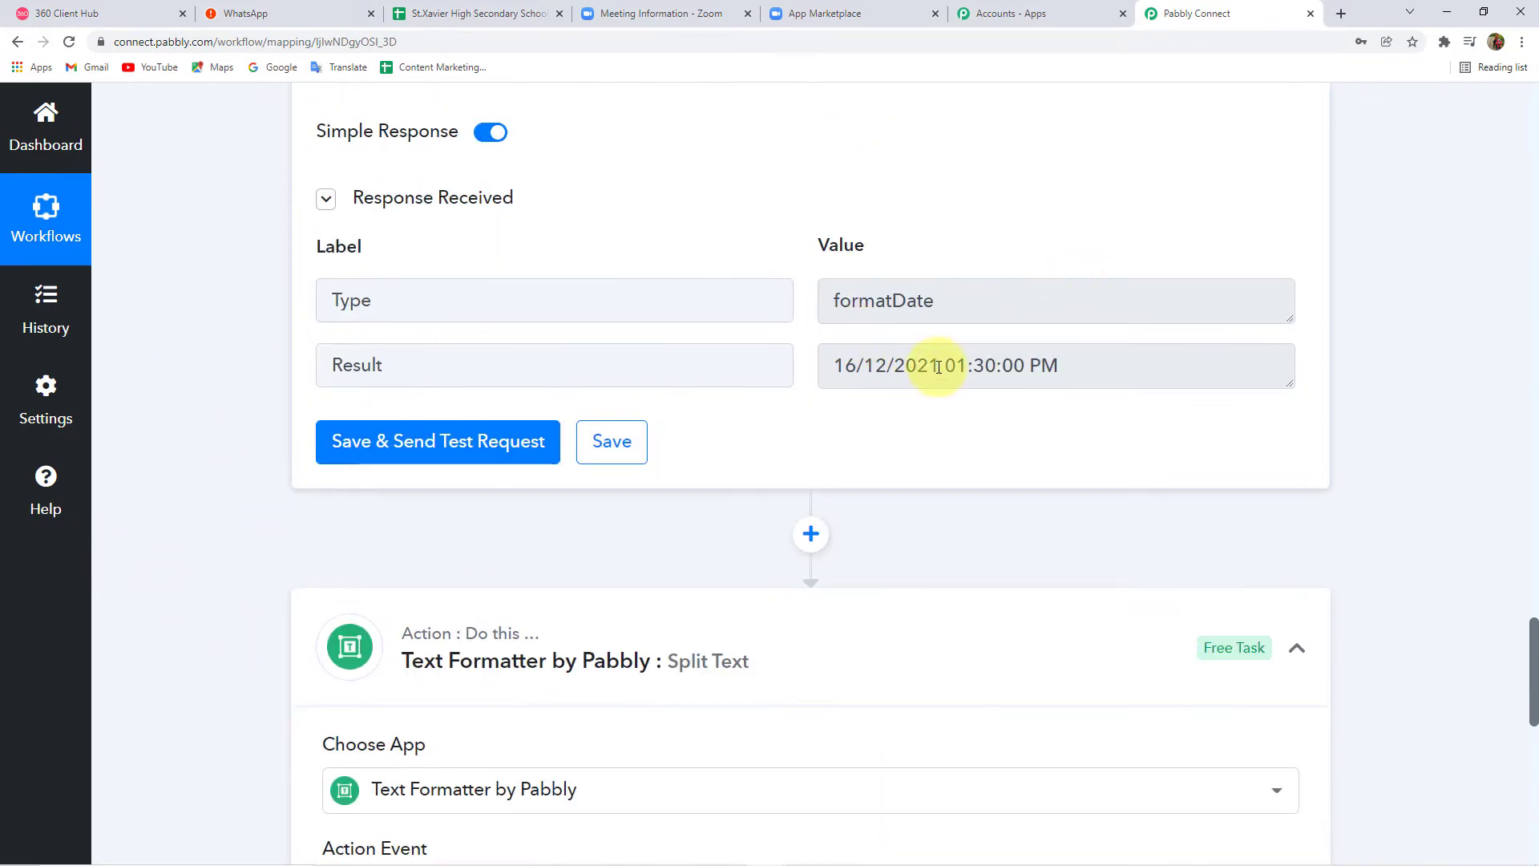
{"action": "scroll", "coordinate": [618, 525], "scroll_direction": "down", "scroll_amount": 5}
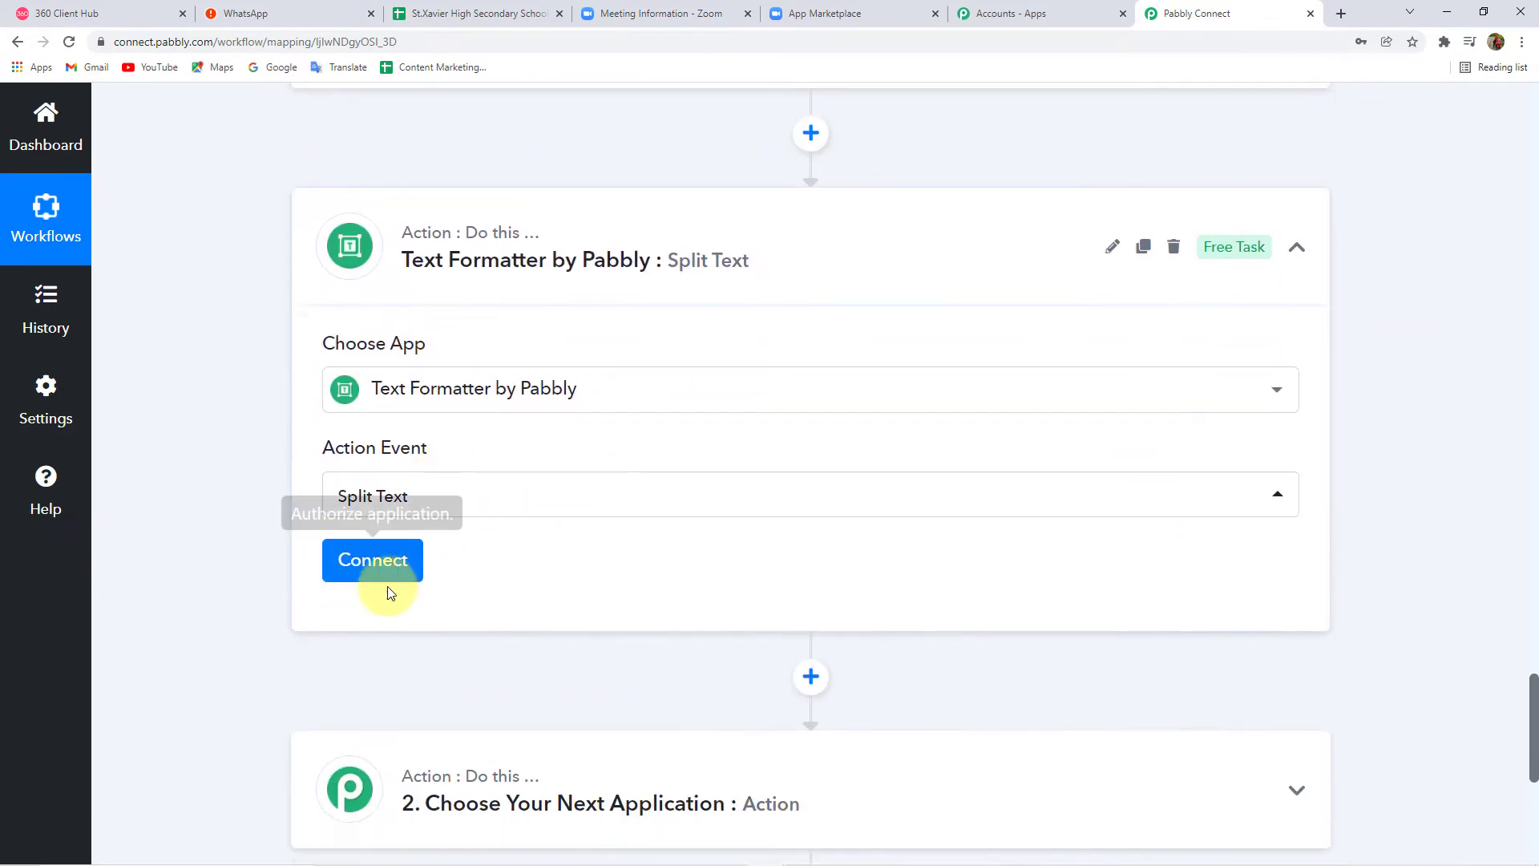
{"action": "left_click", "coordinate": [393, 572]}
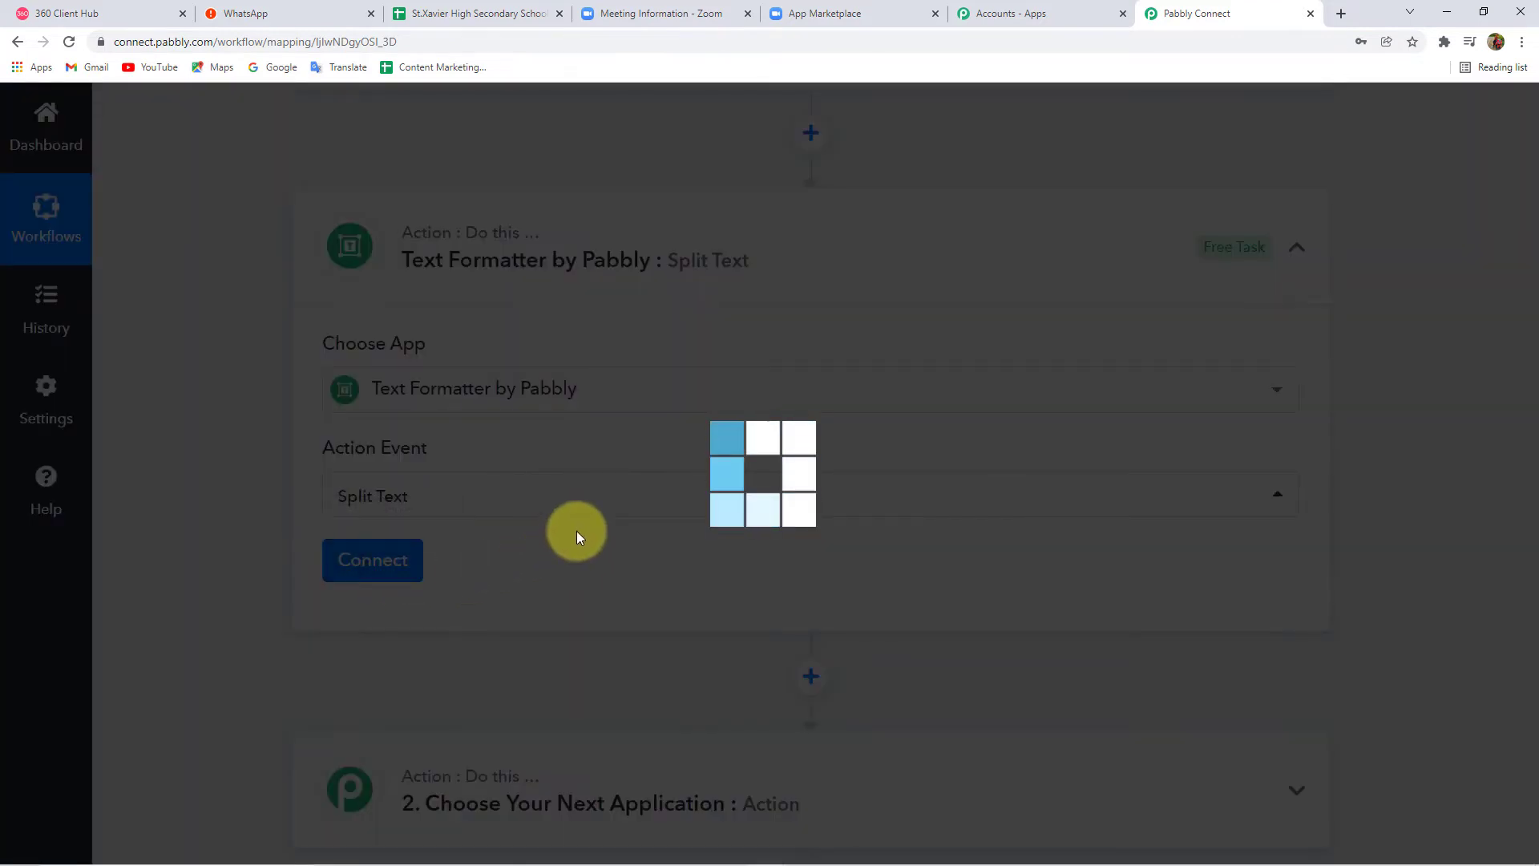
- Map the Date/Time Formatter step's Result into the Text to Split field
{"action": "scroll", "coordinate": [278, 575], "scroll_direction": "down", "scroll_amount": 3}
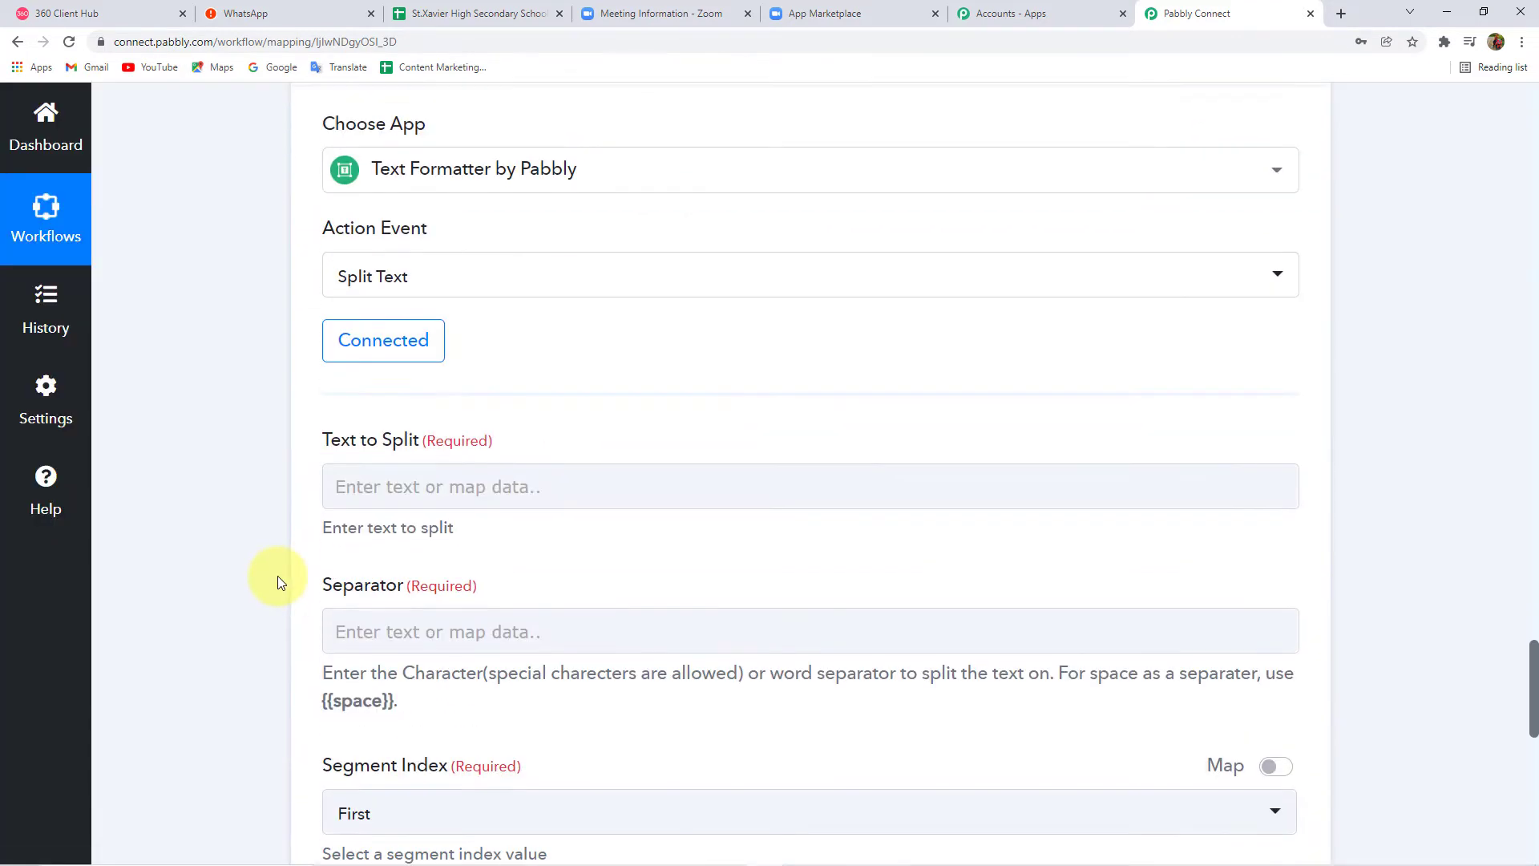
{"action": "left_click", "coordinate": [441, 447]}
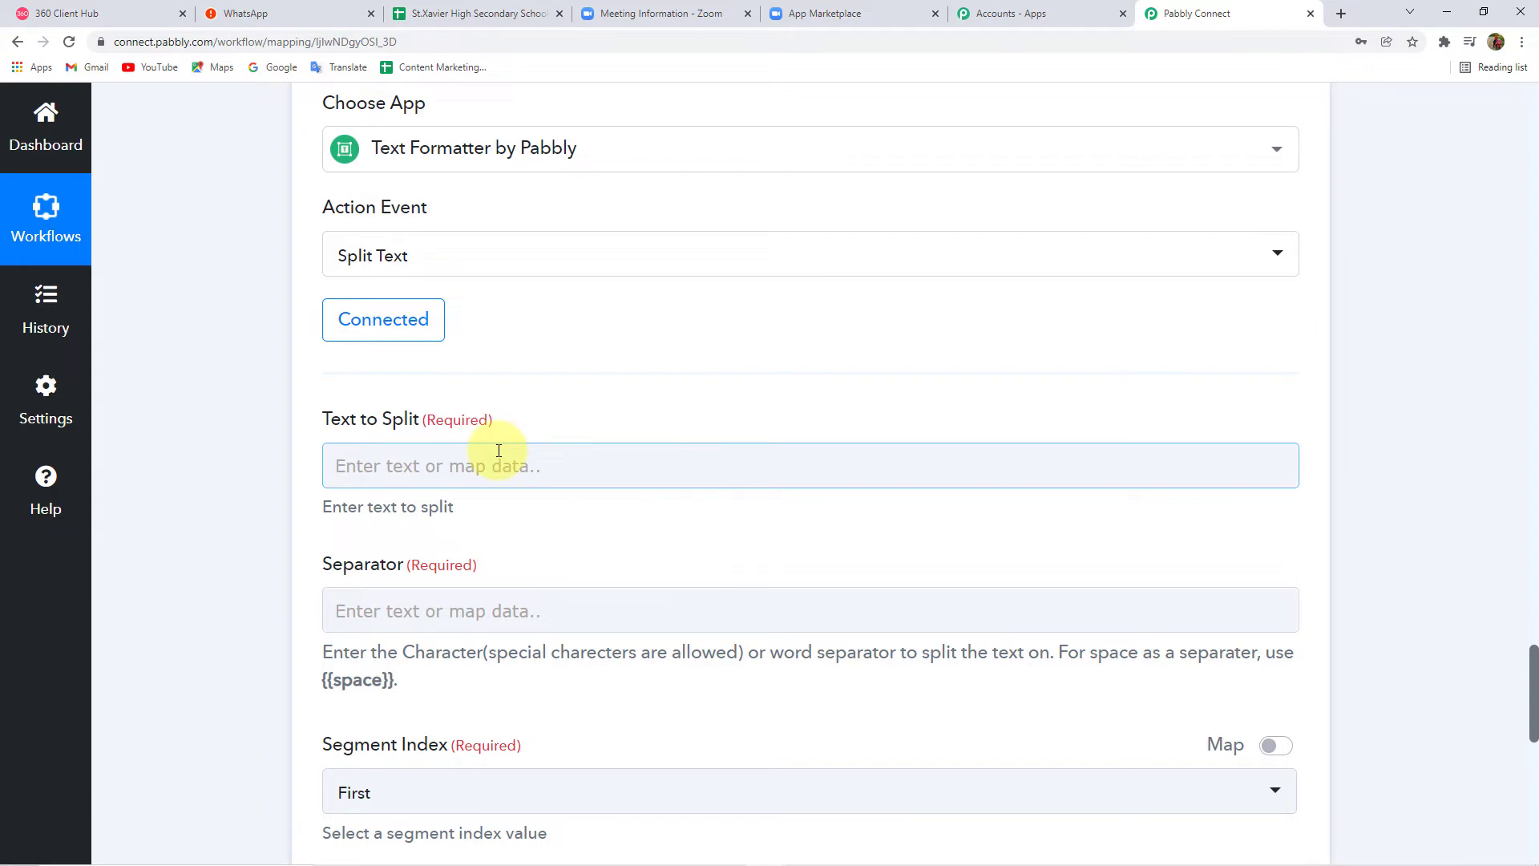
{"action": "left_click", "coordinate": [540, 461]}
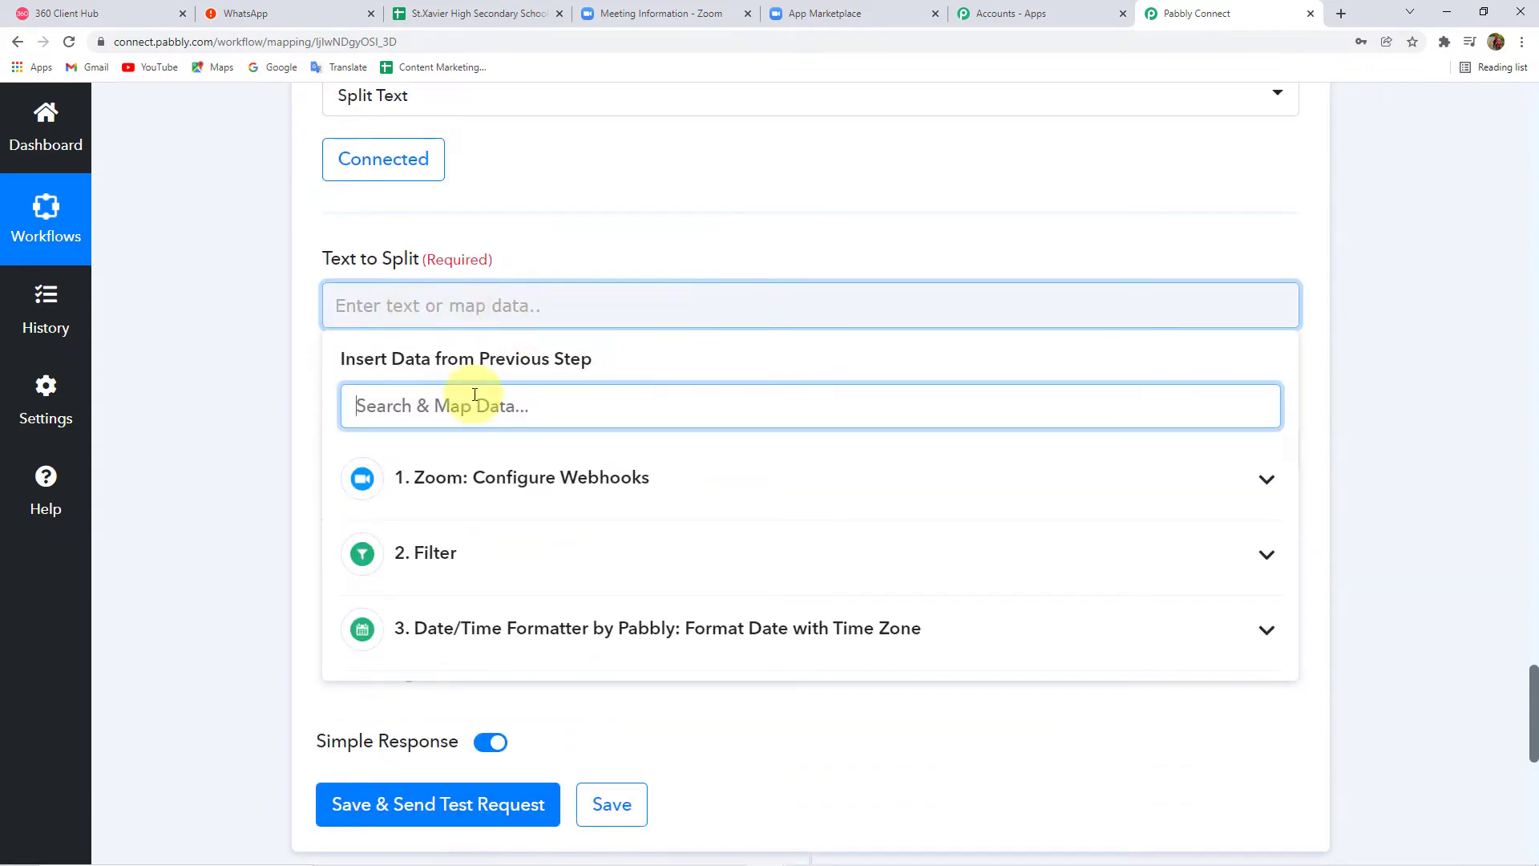
{"action": "left_click", "coordinate": [558, 639]}
{"action": "scroll", "coordinate": [281, 625], "scroll_direction": "down", "scroll_amount": 1}
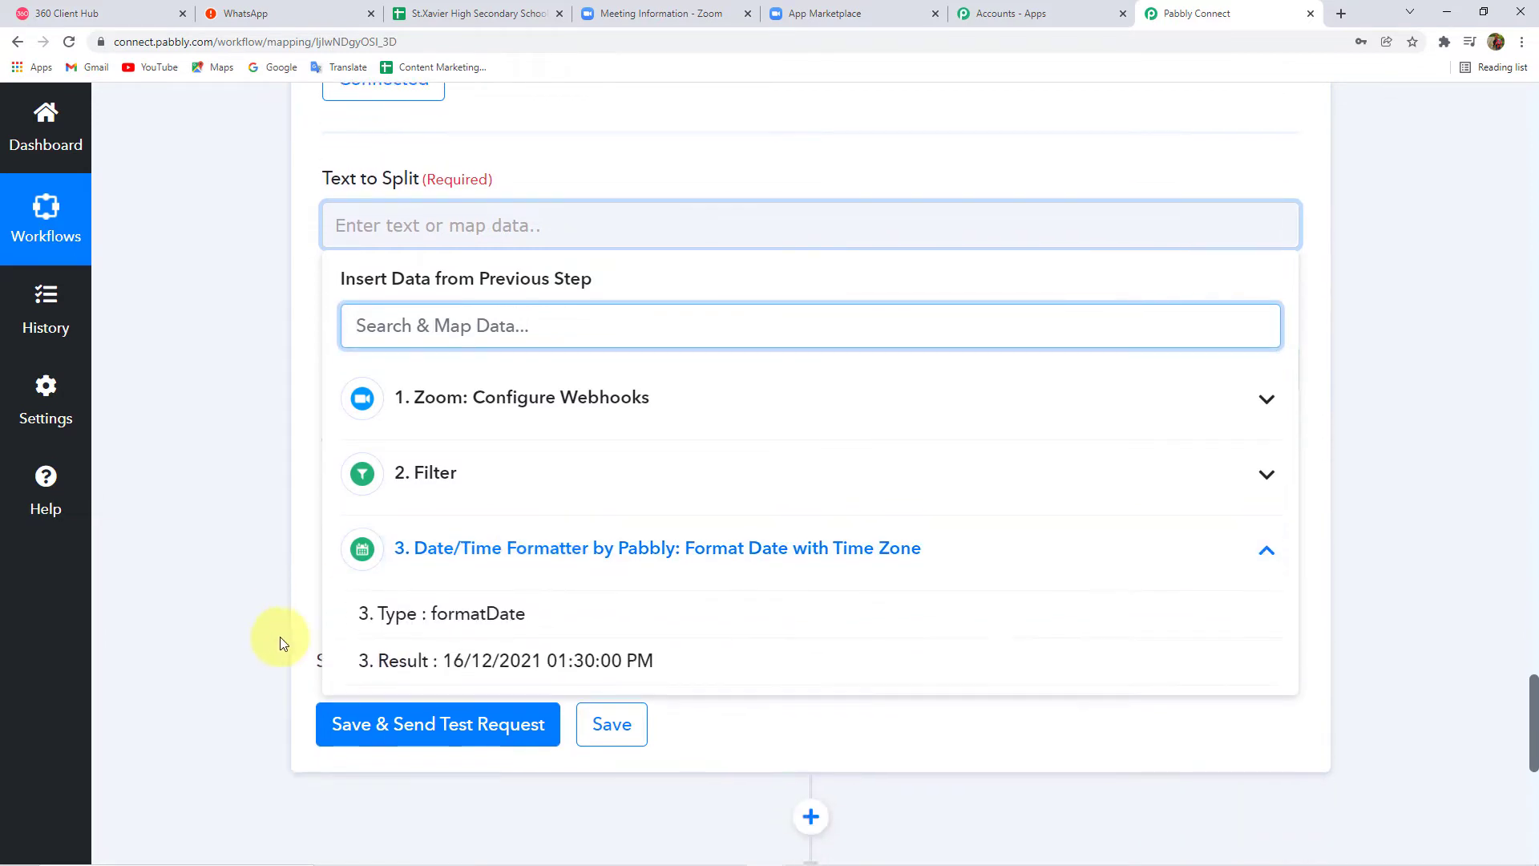
{"action": "left_click", "coordinate": [523, 672]}
{"action": "left_click", "coordinate": [249, 356]}
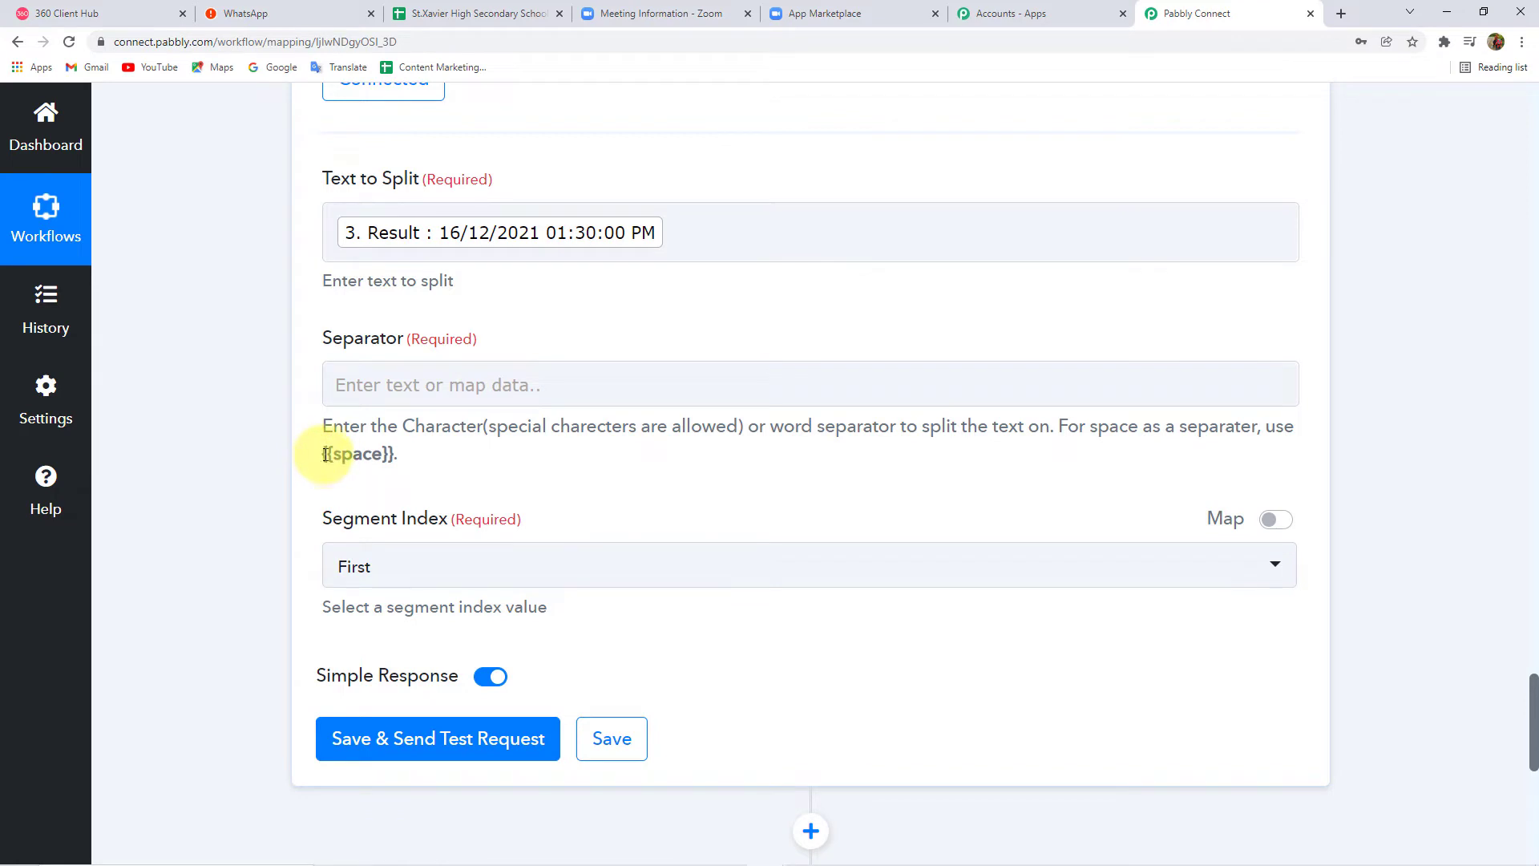
- Copy the {{space}} placeholder from the hint into the Separator field
{"action": "left_click_drag", "start_coordinate": [322, 455], "coordinate": [377, 455]}
{"action": "key", "text": "ctrl+c"}
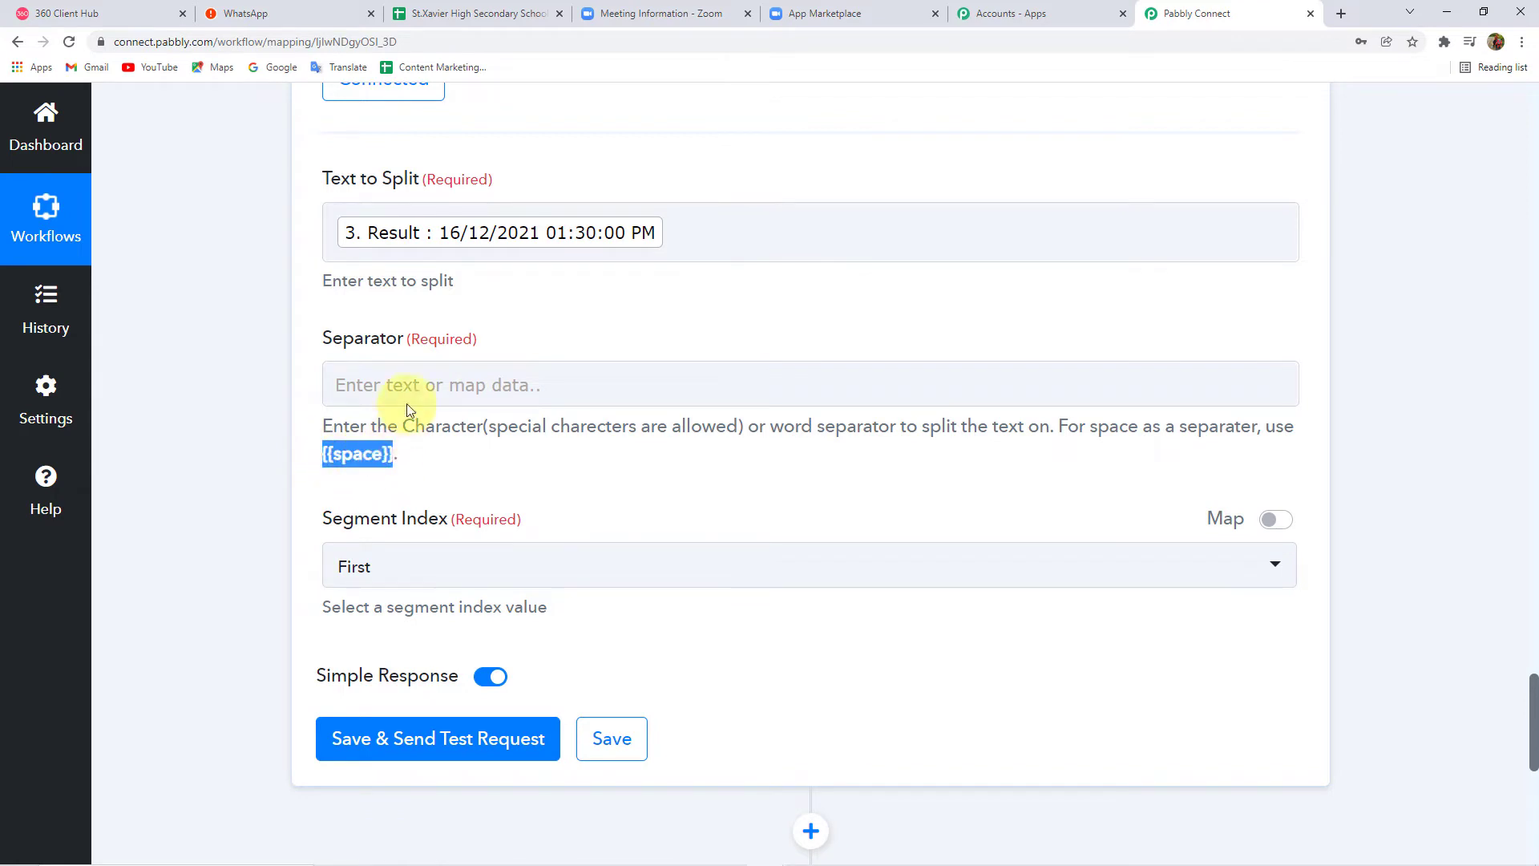
{"action": "left_click", "coordinate": [409, 385]}
{"action": "key", "text": "ctrl+v"}
{"action": "left_click", "coordinate": [284, 437]}
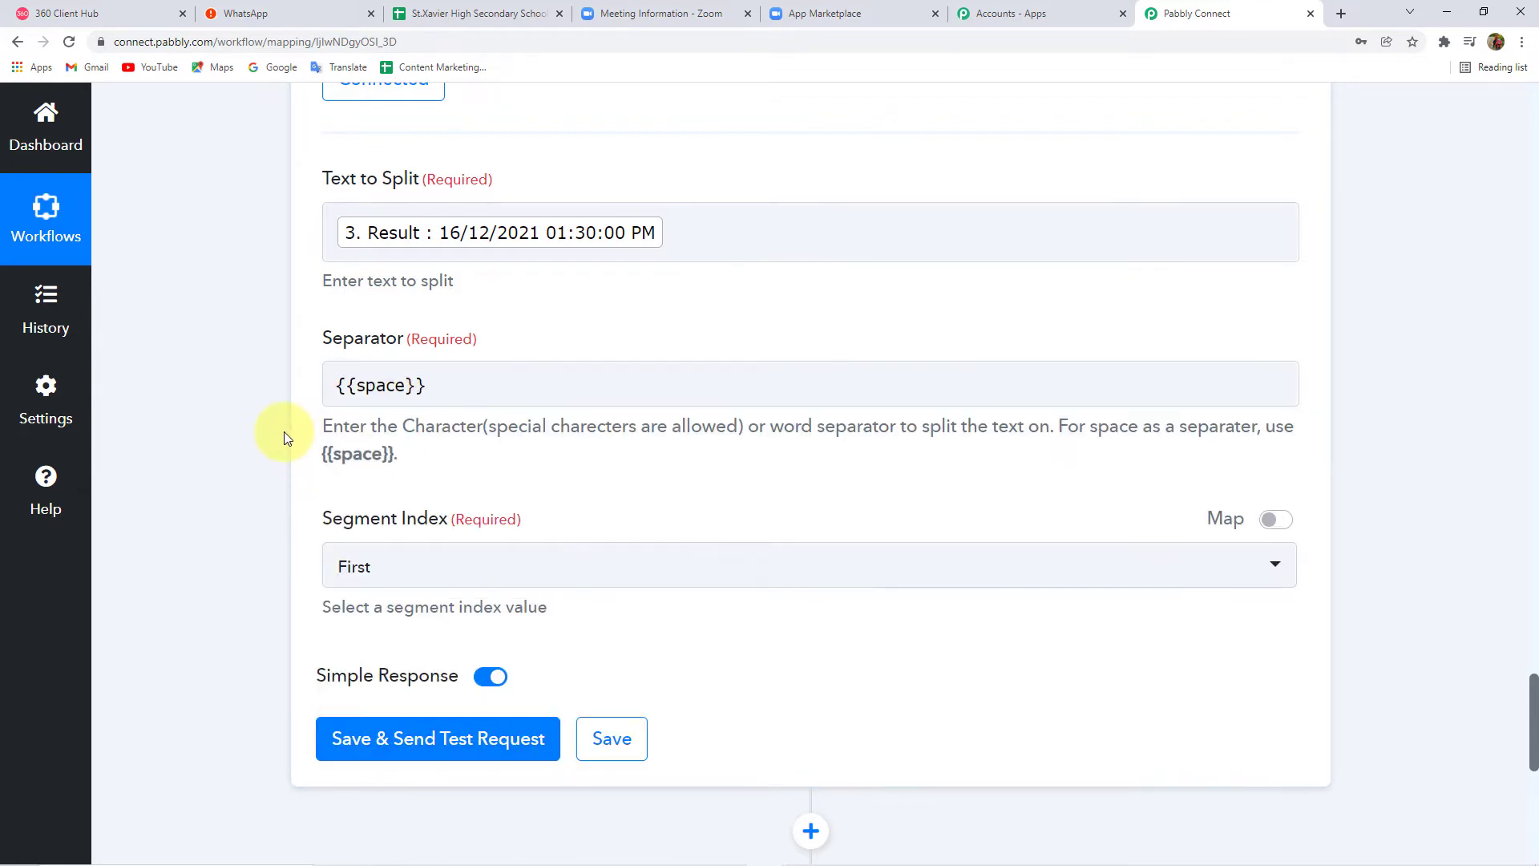
- Set Segment Index to All, then save the step and send a test request
{"action": "scroll", "coordinate": [326, 457], "scroll_direction": "down", "scroll_amount": 1}
{"action": "scroll", "coordinate": [326, 457], "scroll_direction": "down", "scroll_amount": 1}
{"action": "left_click", "coordinate": [378, 405]}
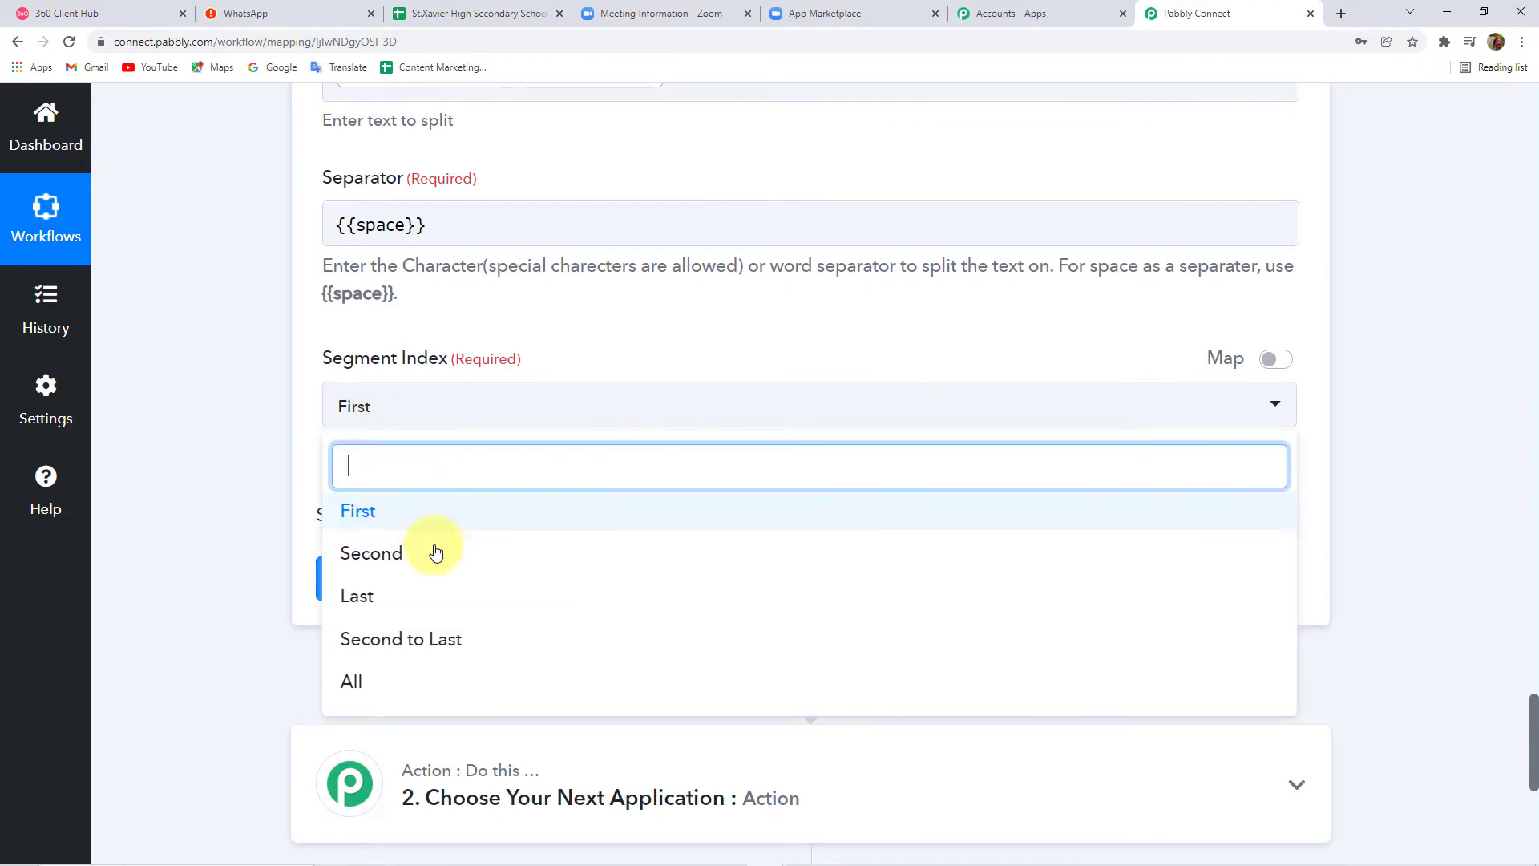
{"action": "left_click", "coordinate": [357, 681]}
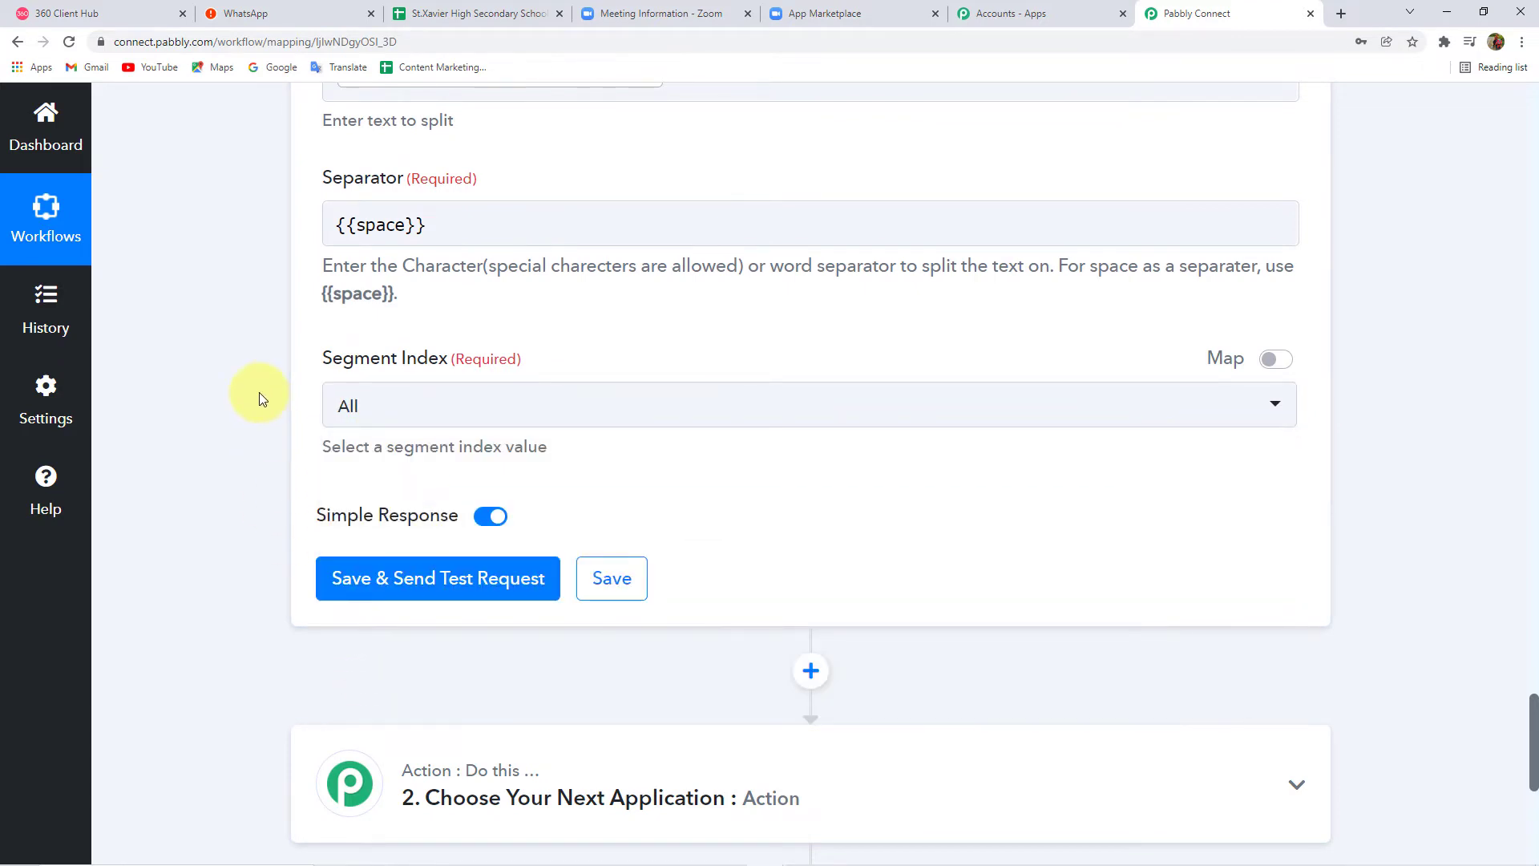
{"action": "left_click", "coordinate": [425, 580]}
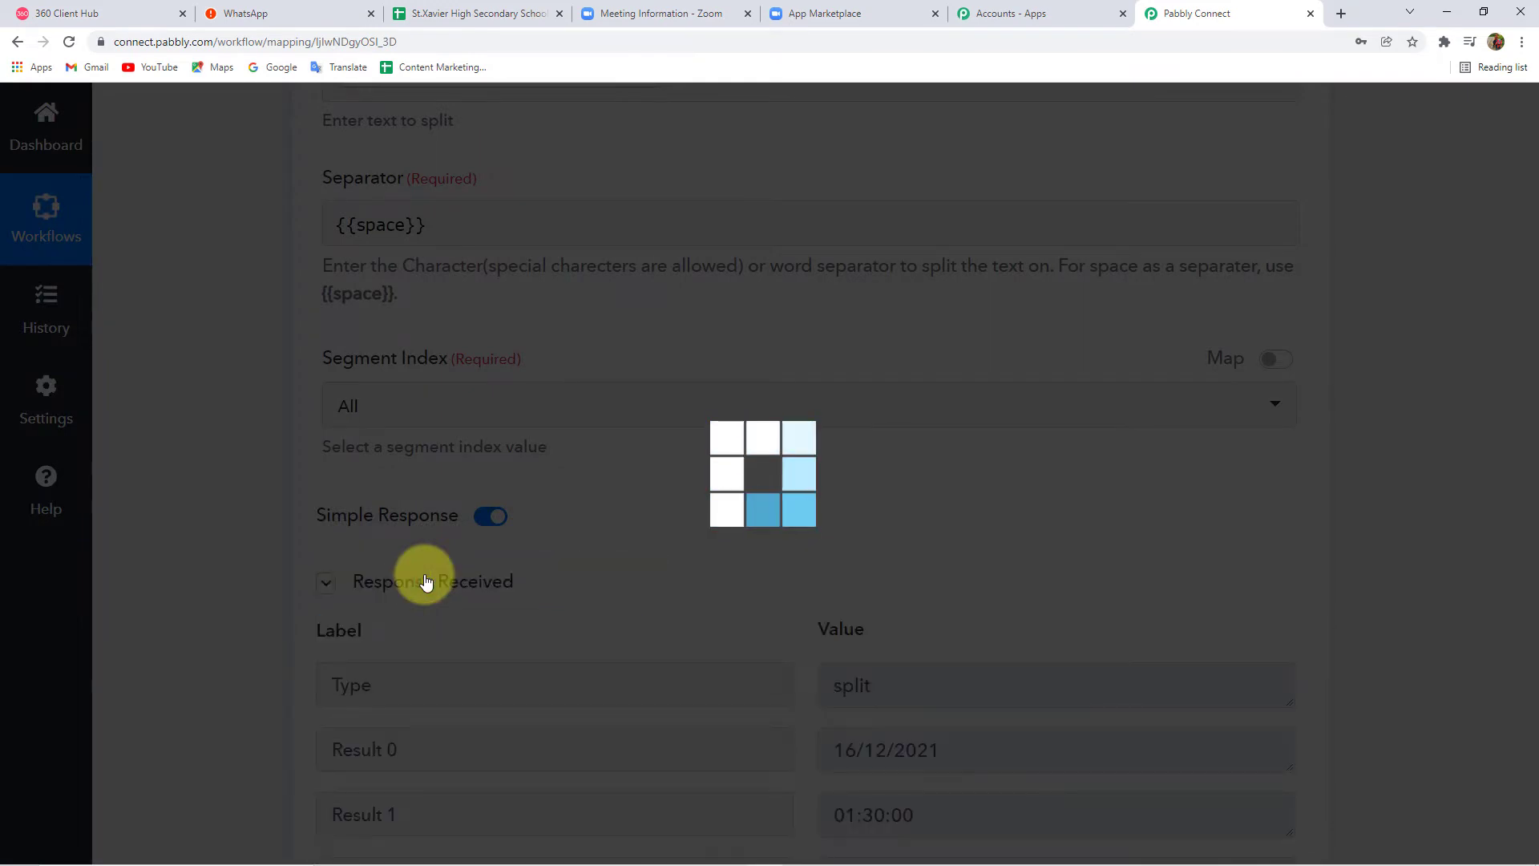
- Review the split response results: 16/12/2021, 01:30:00 and PM
{"action": "scroll", "coordinate": [922, 505], "scroll_direction": "down", "scroll_amount": 3}
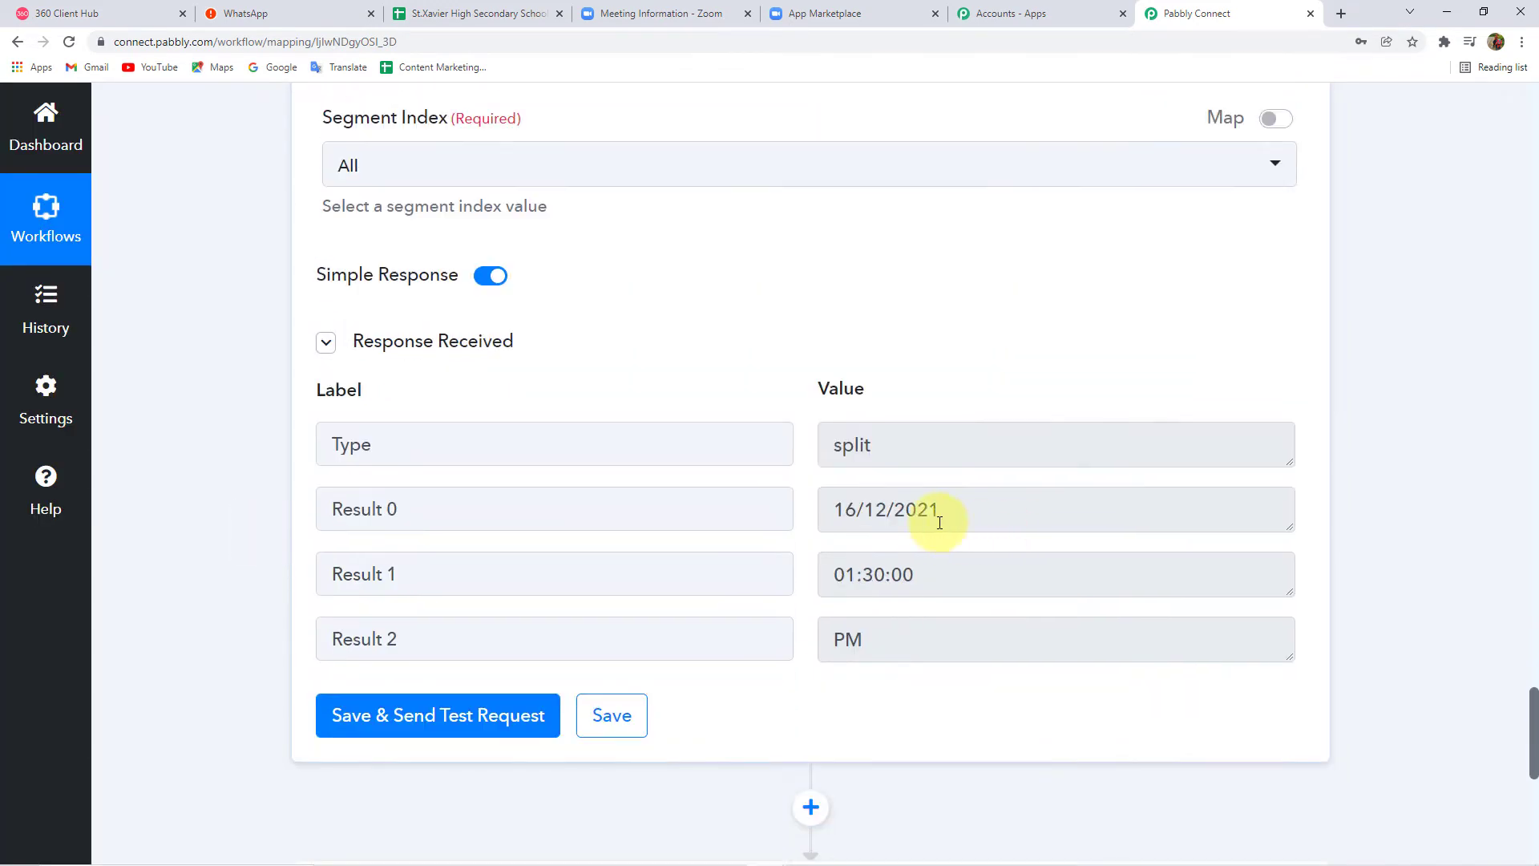
{"action": "left_click_drag", "start_coordinate": [966, 510], "coordinate": [821, 510]}
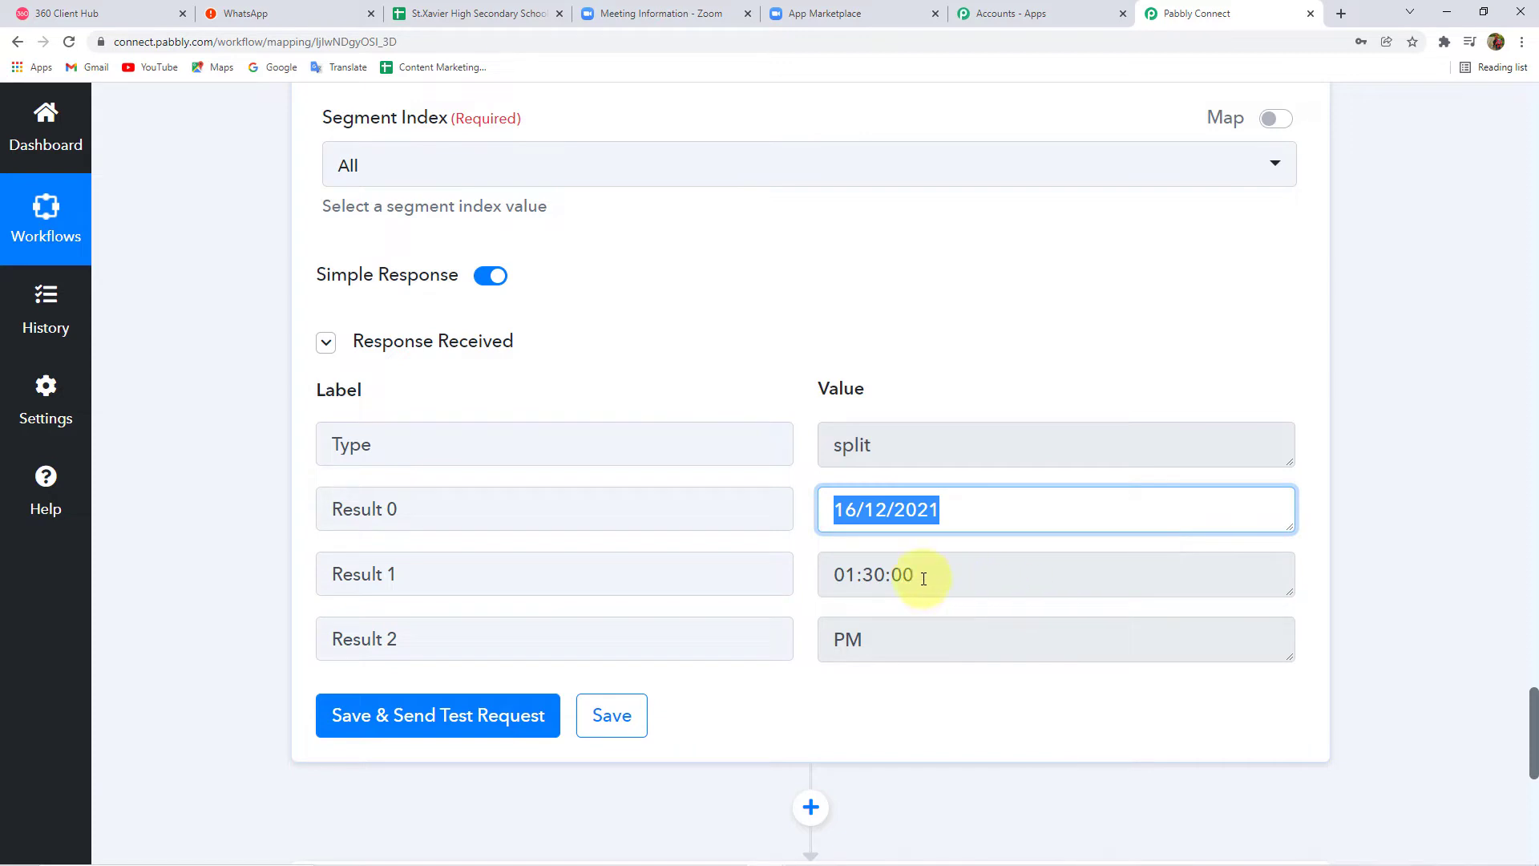
{"action": "left_click_drag", "start_coordinate": [924, 578], "coordinate": [826, 574]}
{"action": "left_click_drag", "start_coordinate": [852, 634], "coordinate": [834, 639]}
{"action": "left_click", "coordinate": [746, 726]}
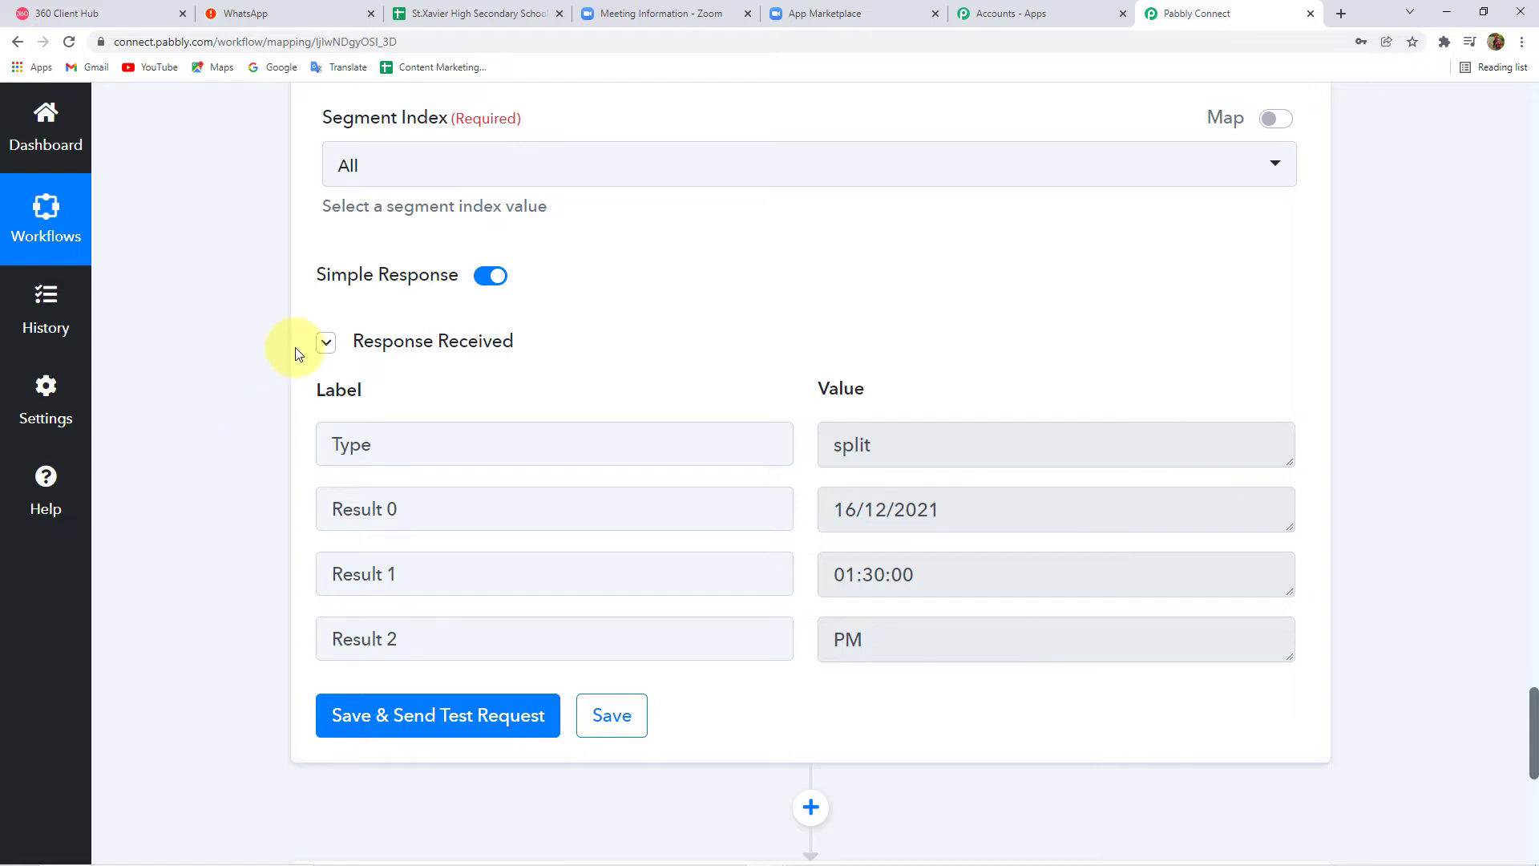
- Narrow column A (Roll Number) in the St.Xavier spreadsheet's Class 6th sheet
{"action": "left_click", "coordinate": [484, 19]}
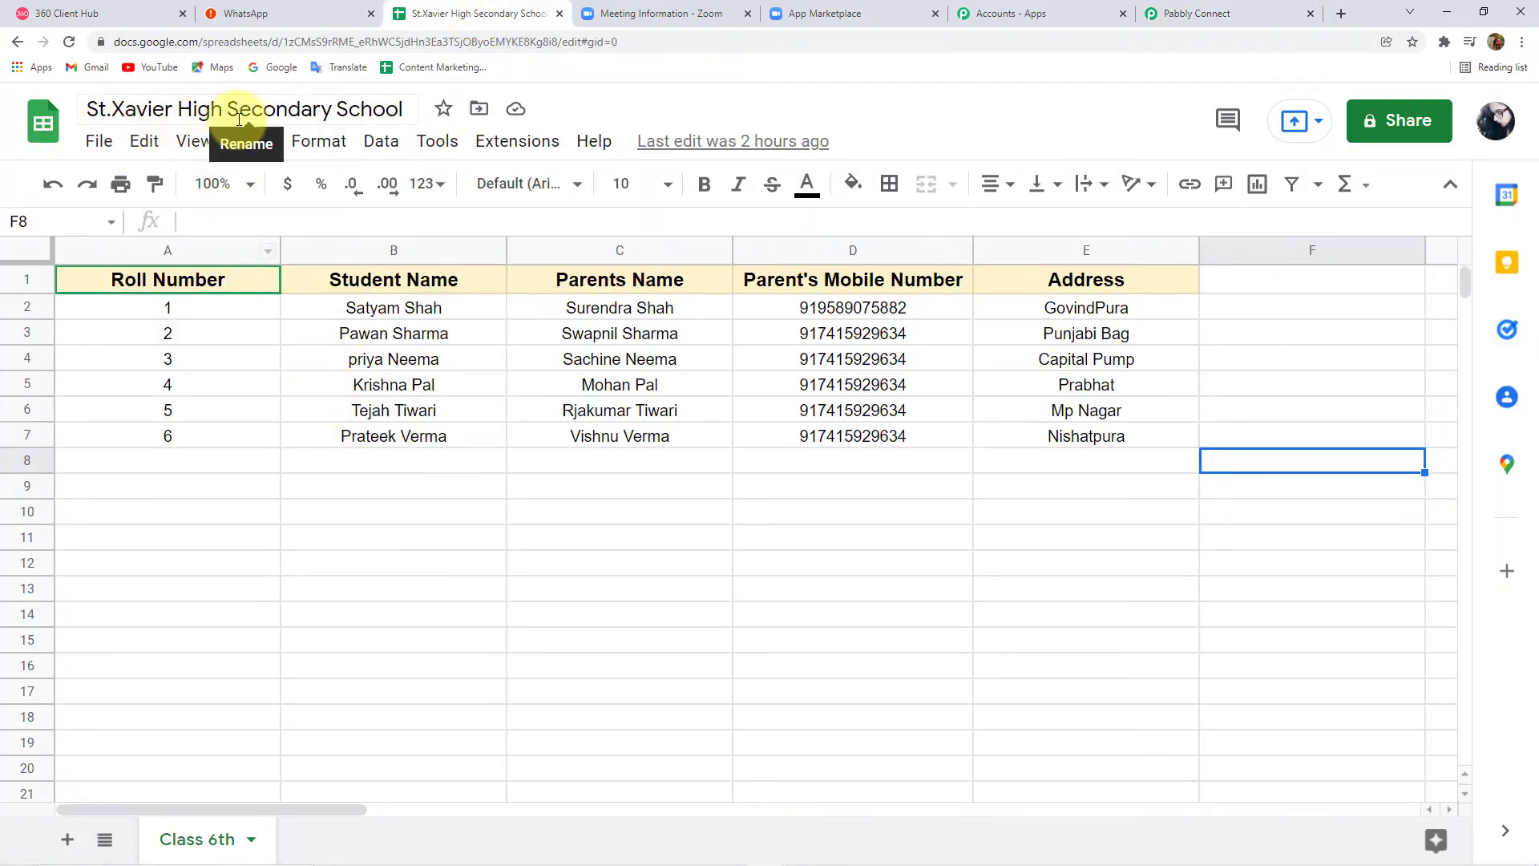
{"action": "left_click", "coordinate": [192, 360]}
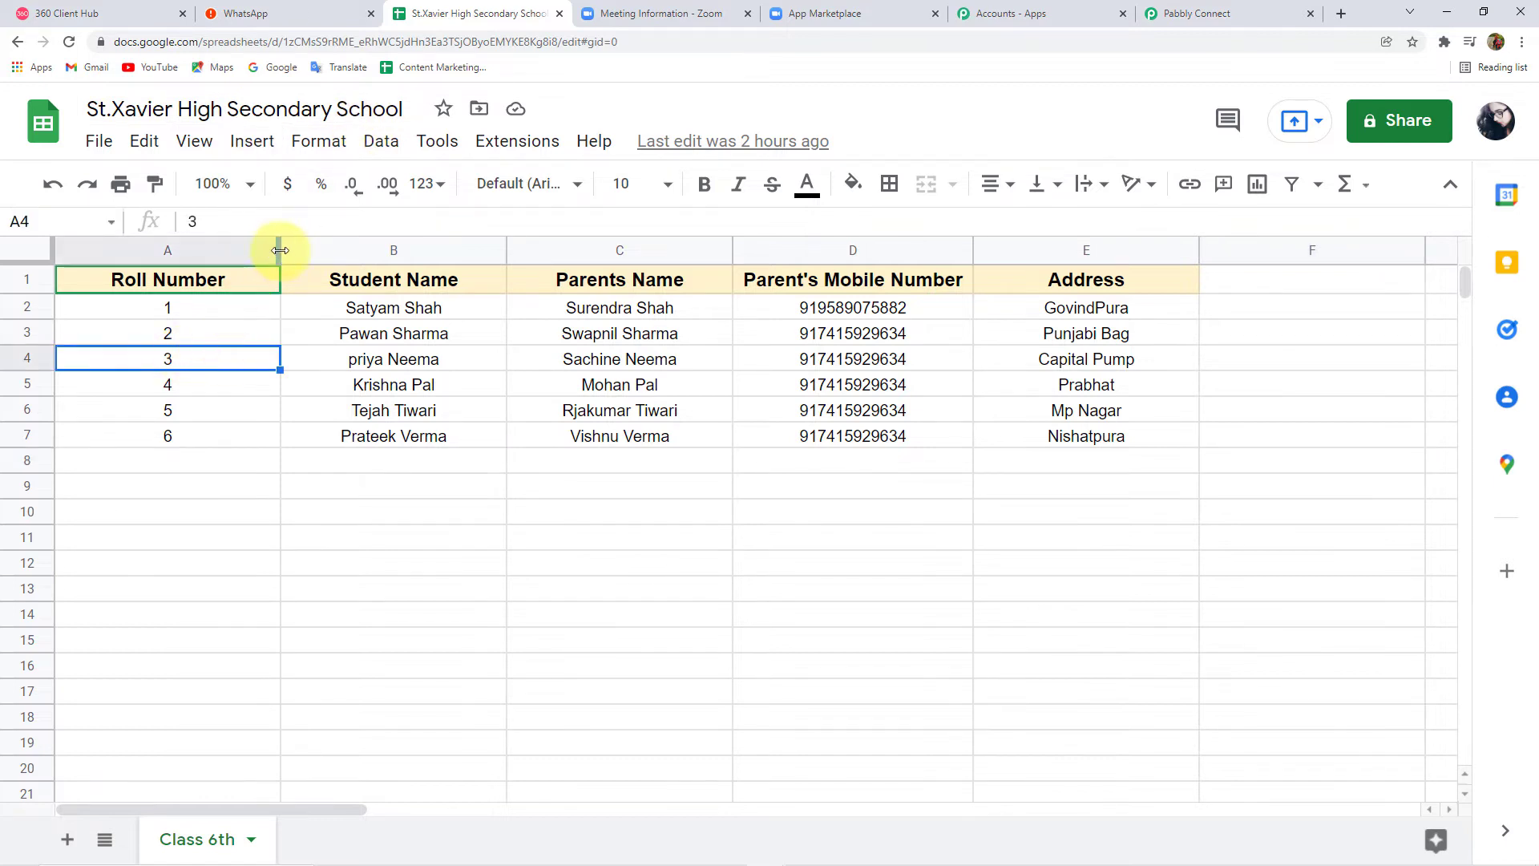
{"action": "left_click_drag", "start_coordinate": [280, 250], "coordinate": [228, 250]}
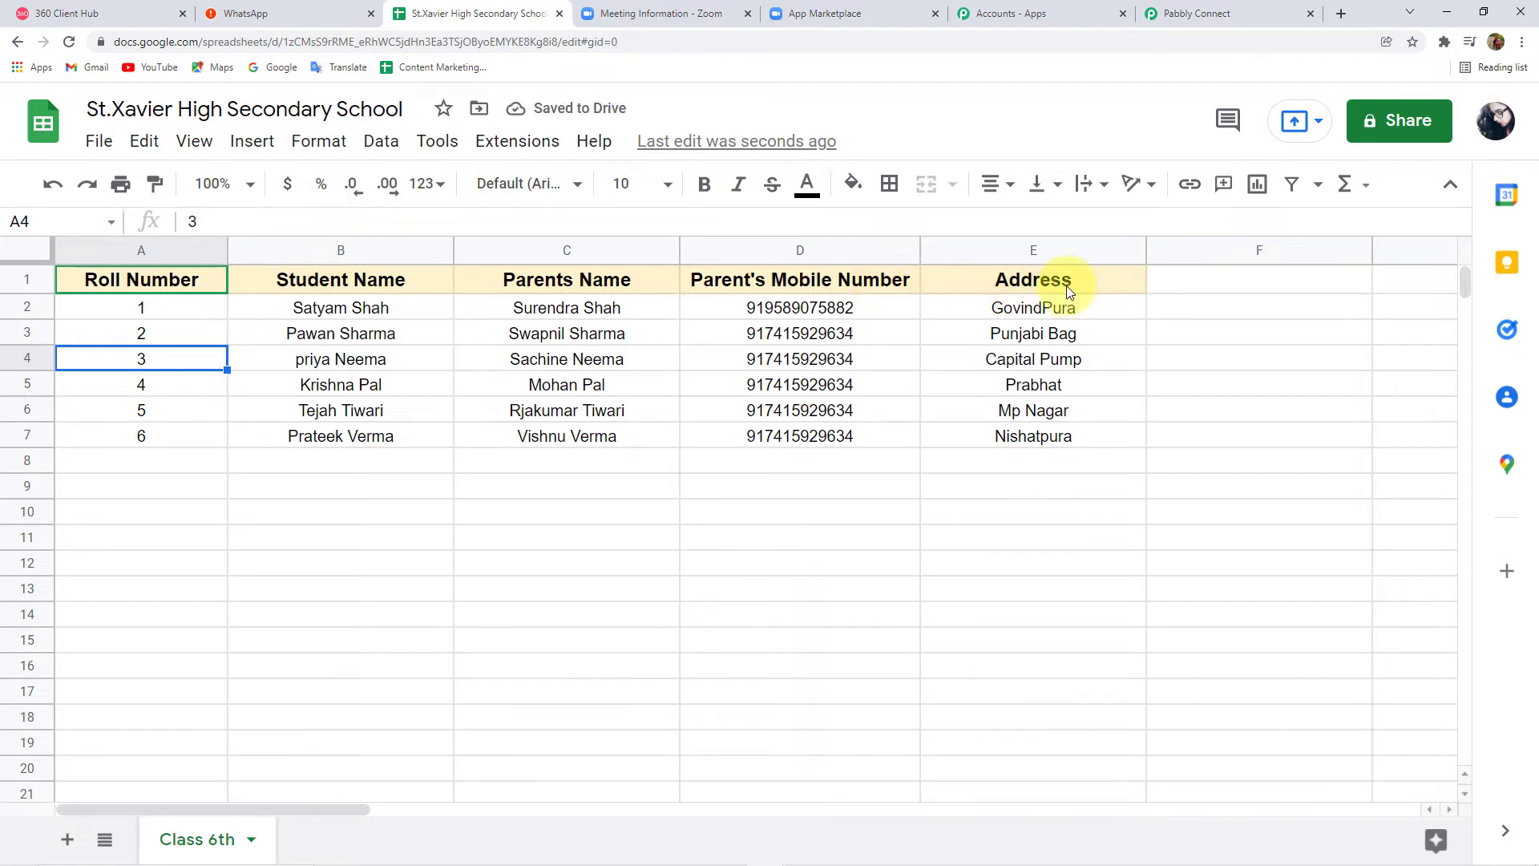
{"action": "left_click", "coordinate": [402, 538]}
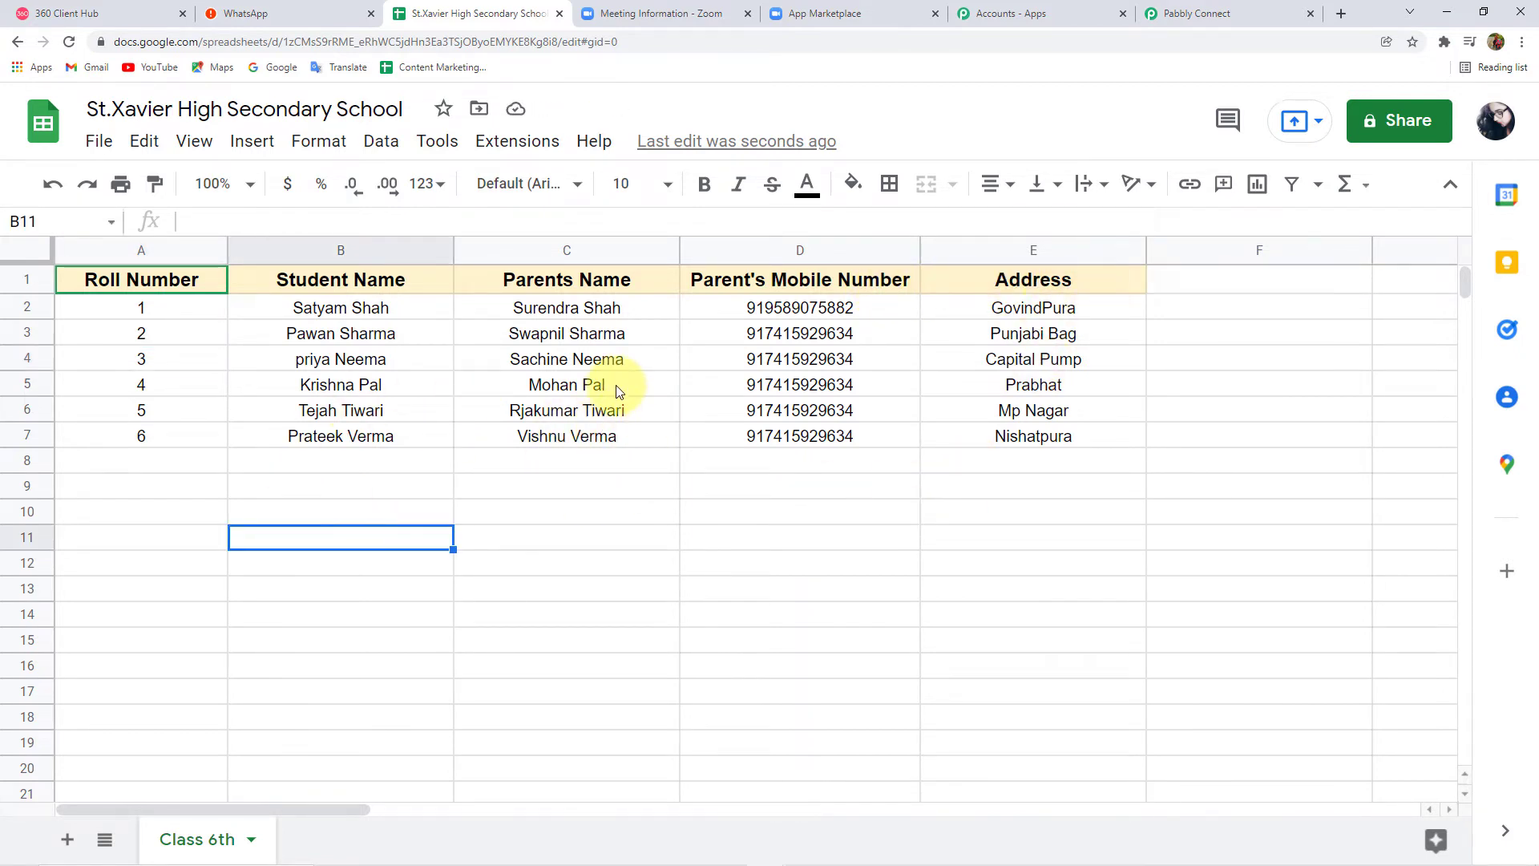
- Add Google Sheets as the app of the next empty action step
{"action": "left_click", "coordinate": [1194, 14]}
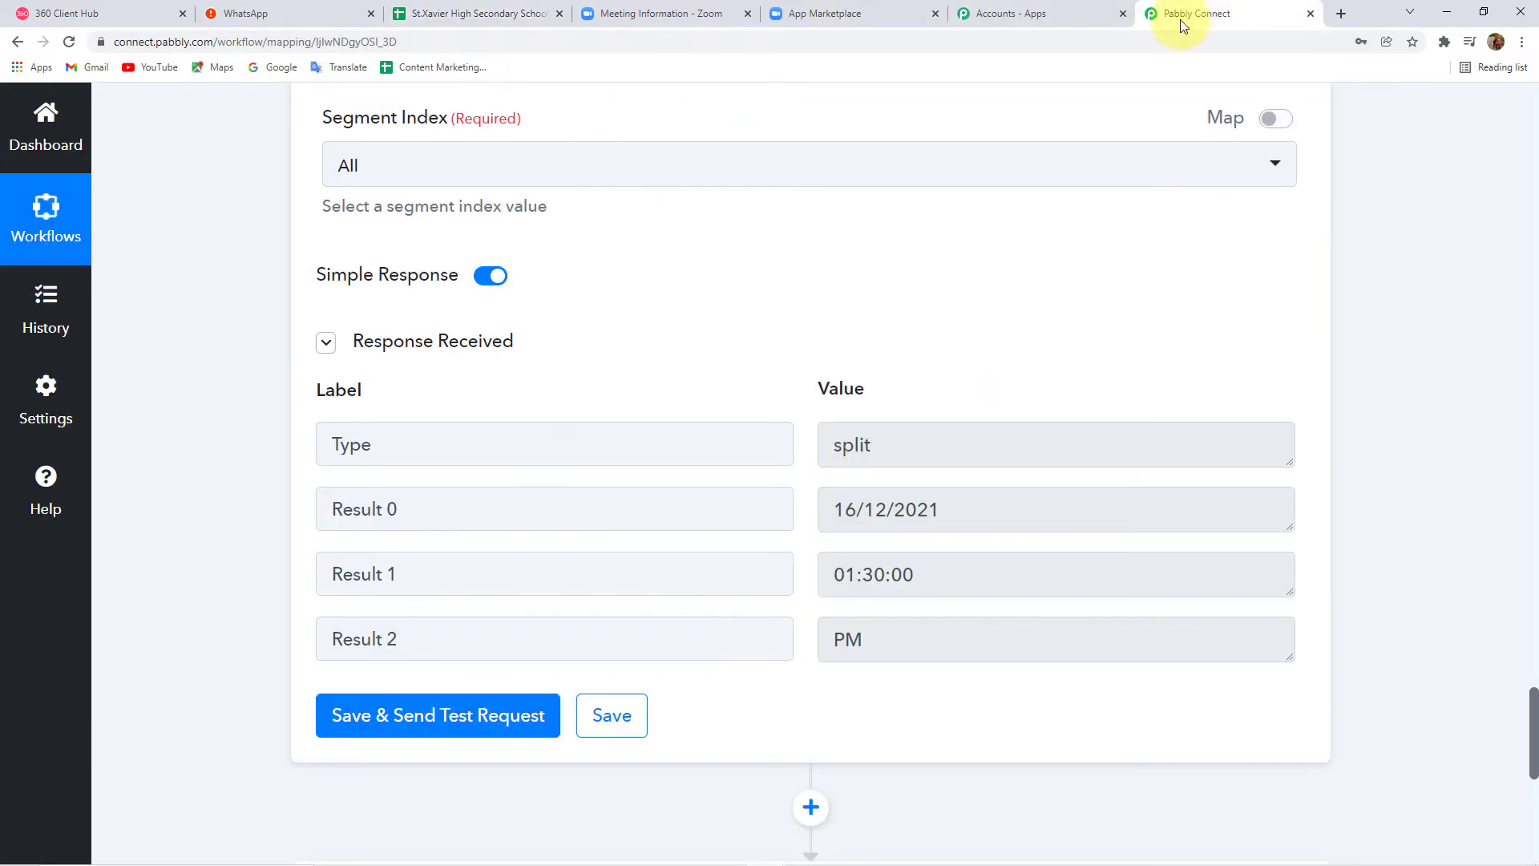
{"action": "scroll", "coordinate": [298, 476], "scroll_direction": "down", "scroll_amount": 4}
{"action": "scroll", "coordinate": [298, 475], "scroll_direction": "down", "scroll_amount": 3}
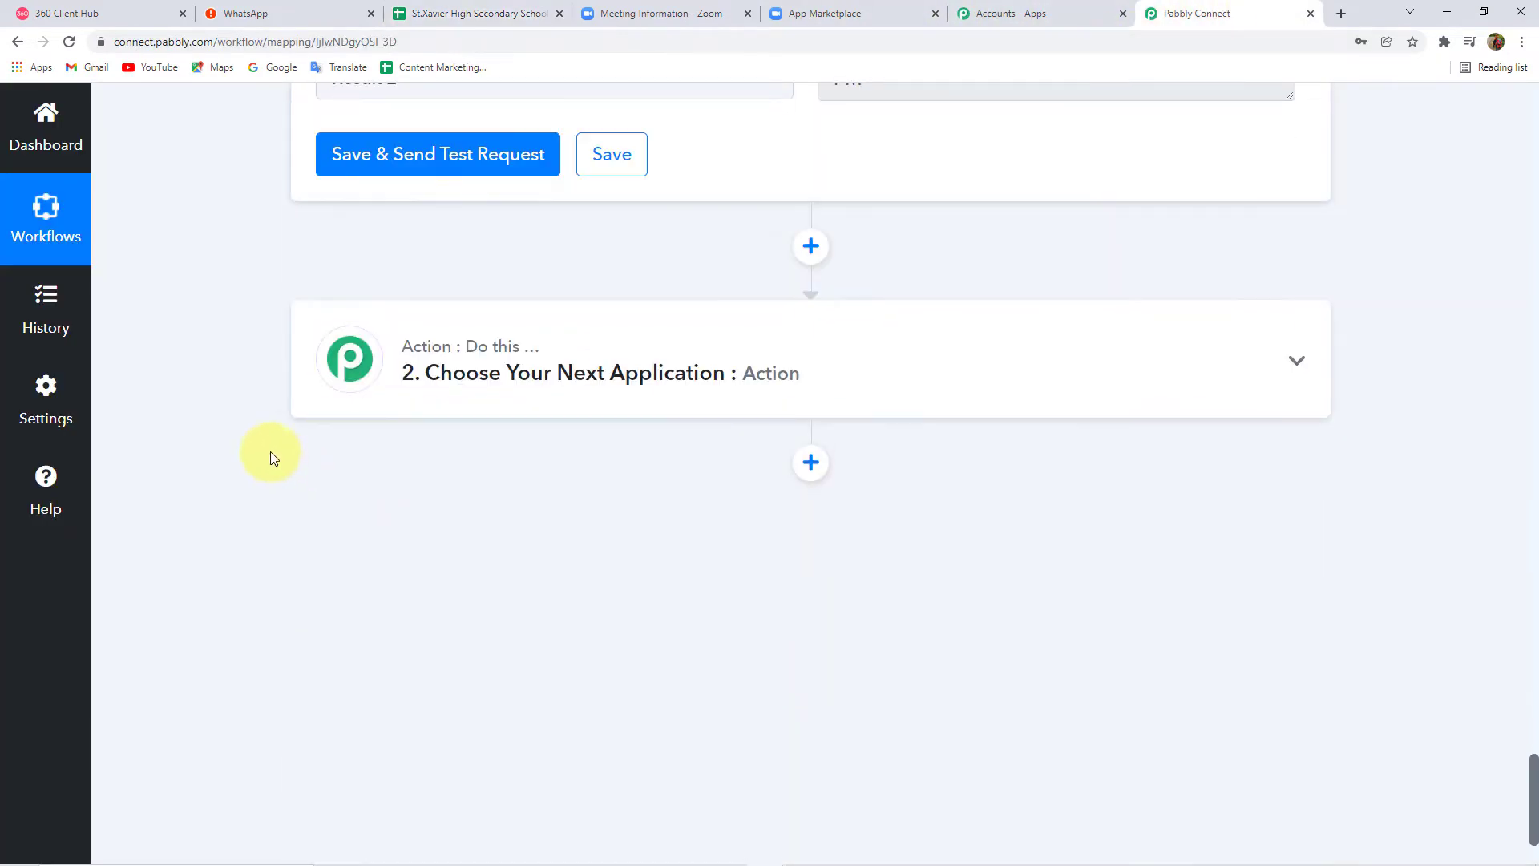
{"action": "left_click", "coordinate": [560, 374]}
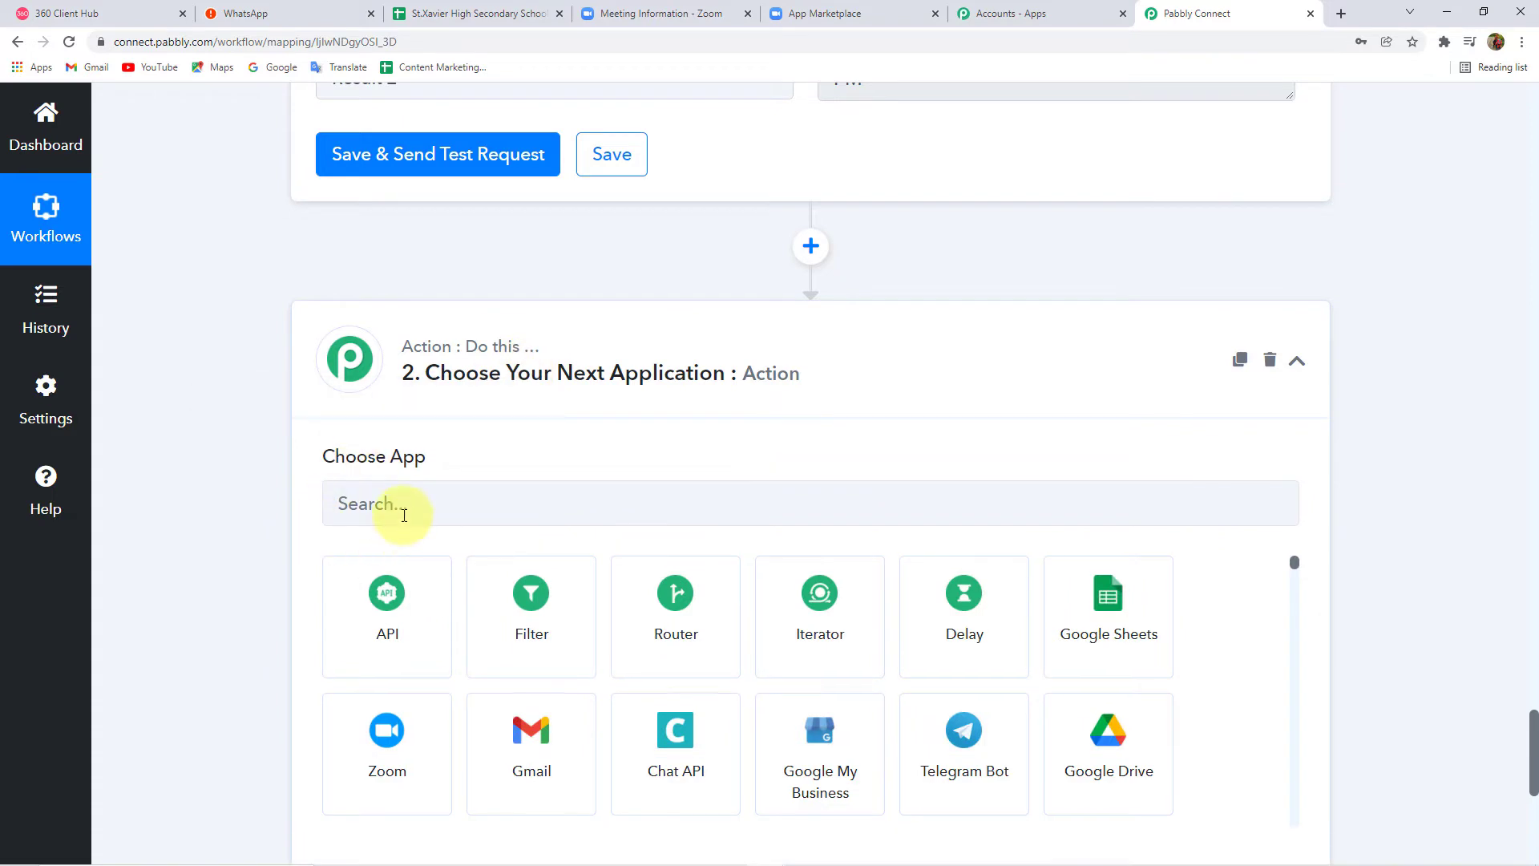
{"action": "left_click", "coordinate": [407, 496]}
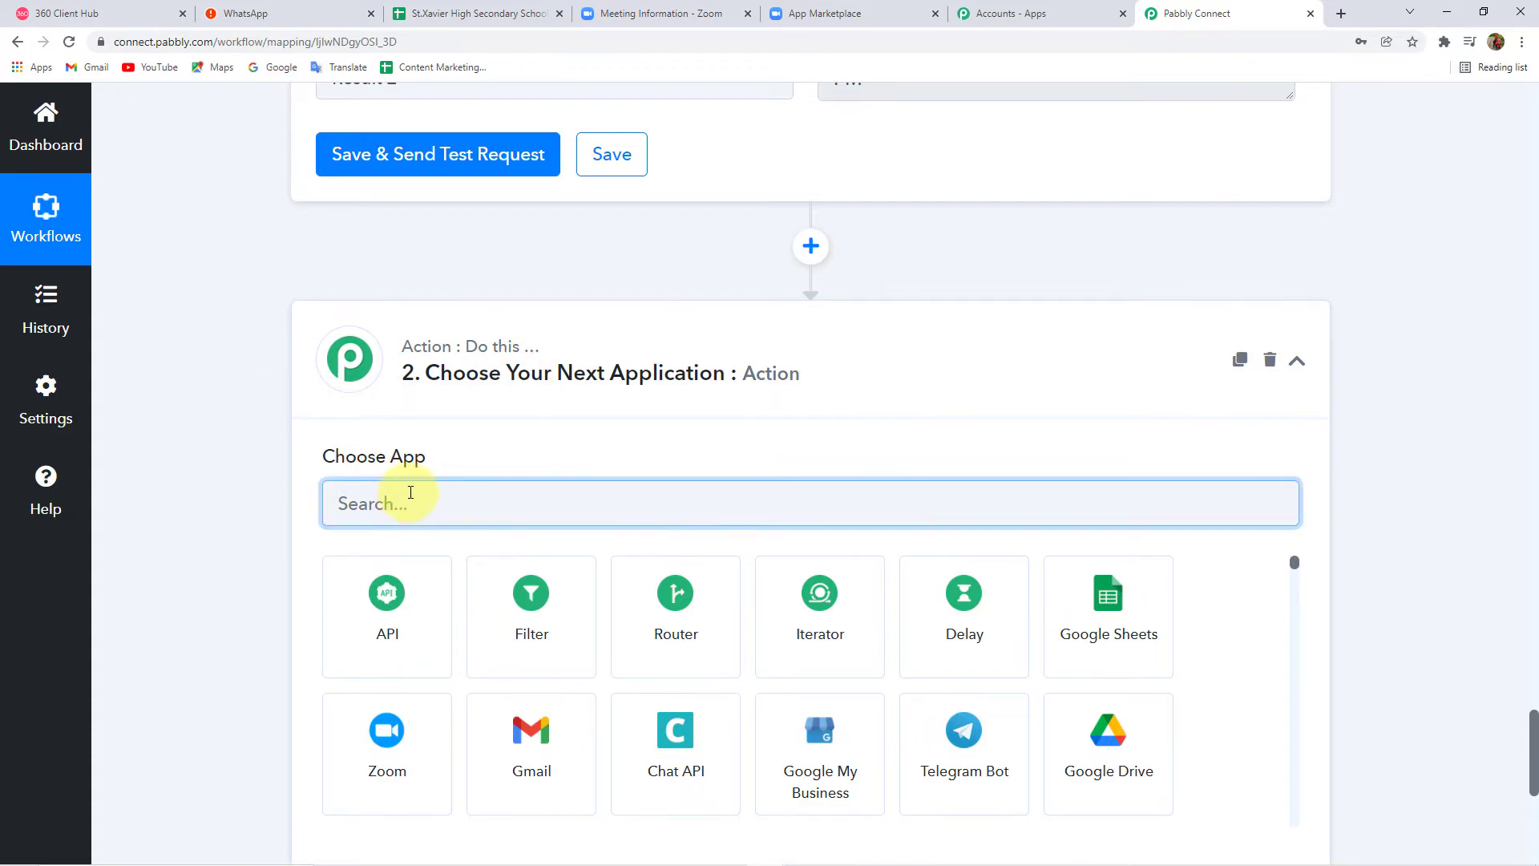
{"action": "type", "text": "Googl"}
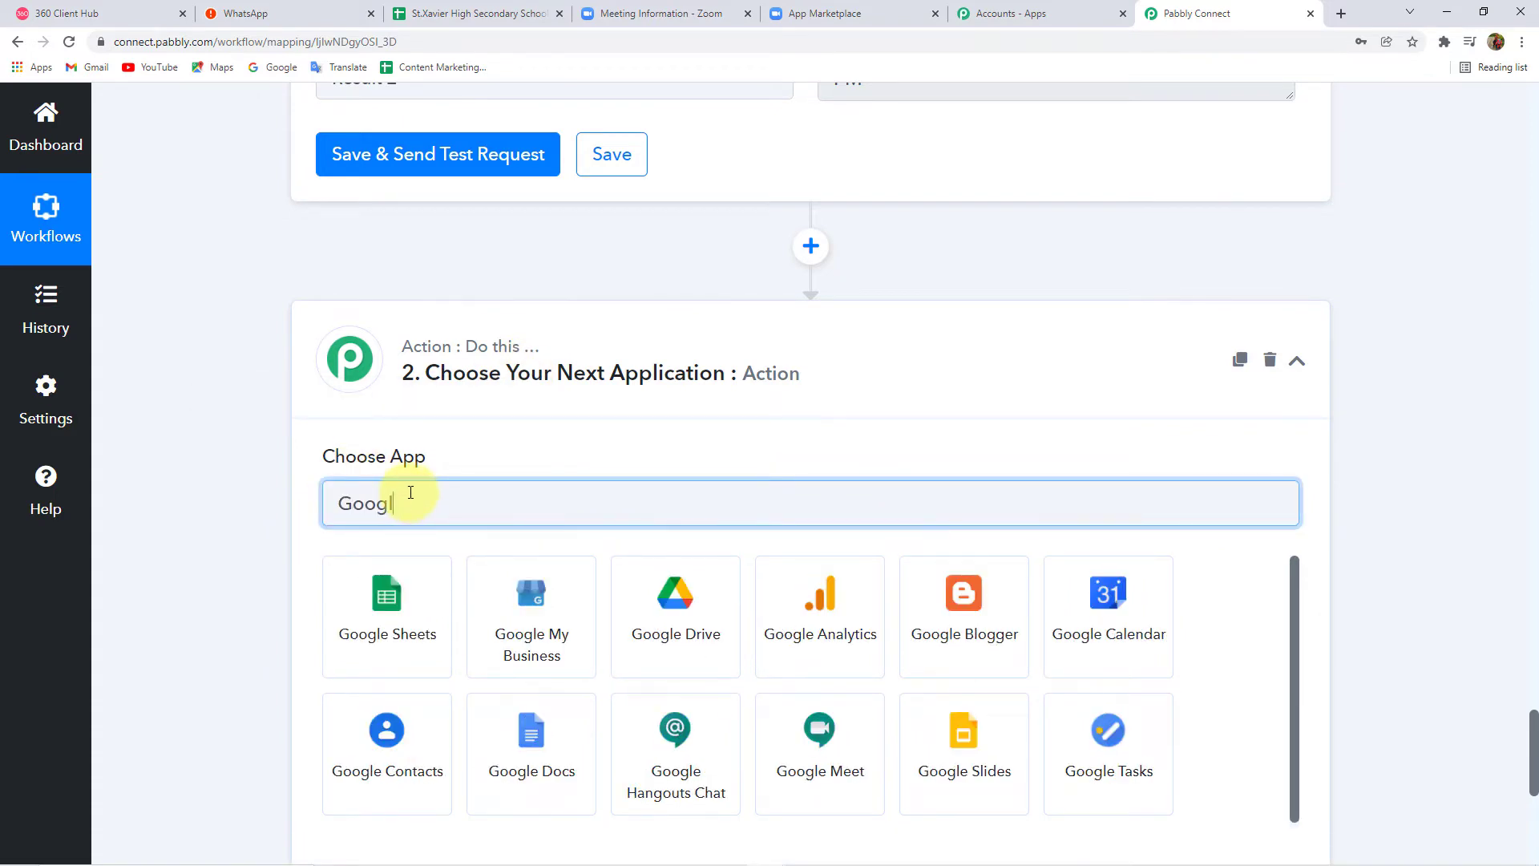
{"action": "left_click", "coordinate": [388, 597]}
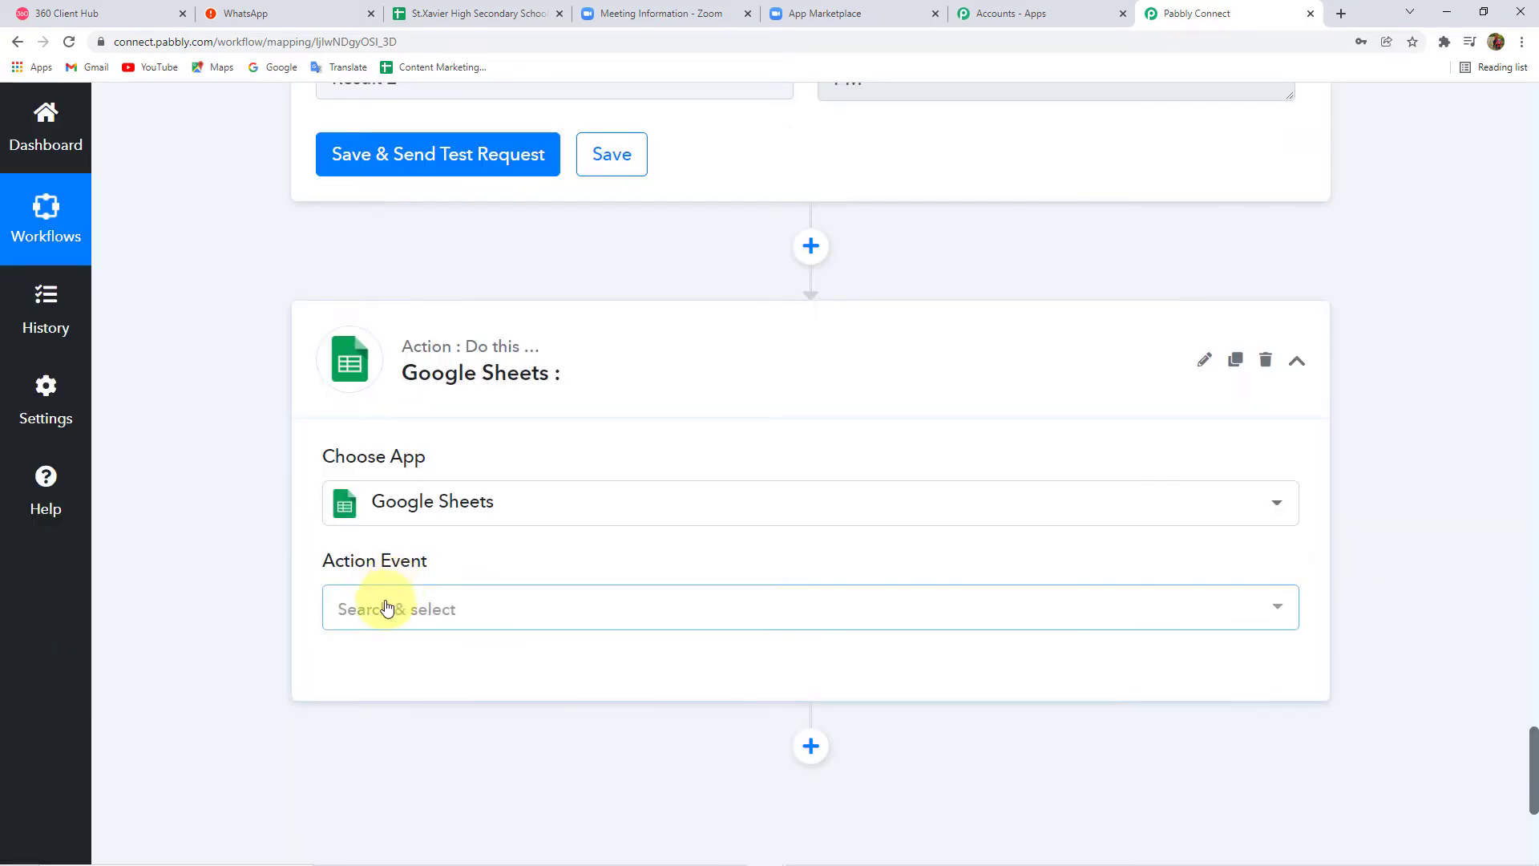
- Choose Get Row(s) as the Google Sheets action event and start connecting
{"action": "left_click", "coordinate": [387, 607]}
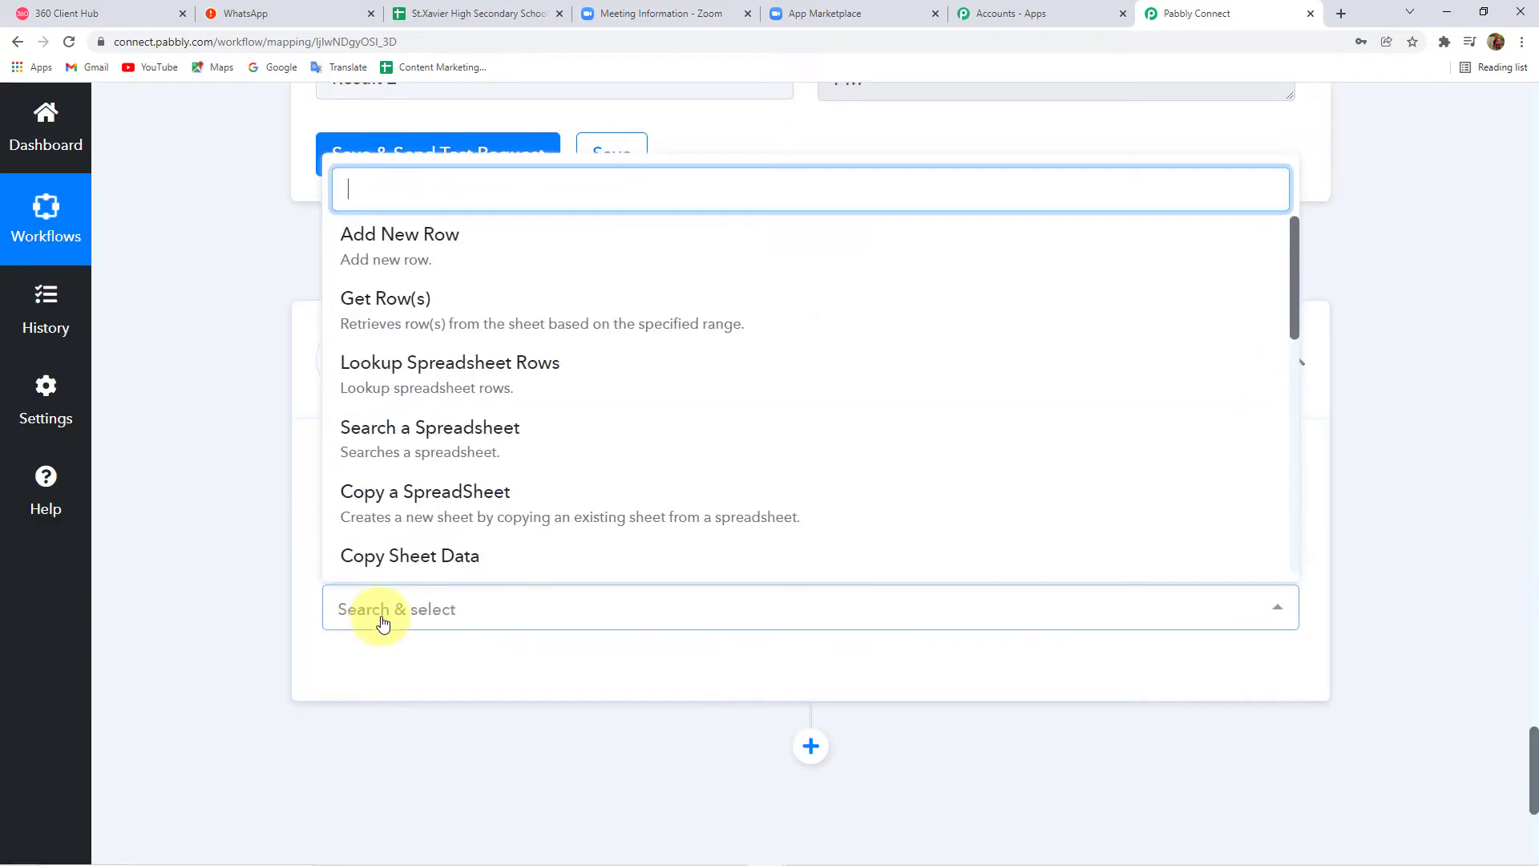
{"action": "left_click", "coordinate": [379, 321]}
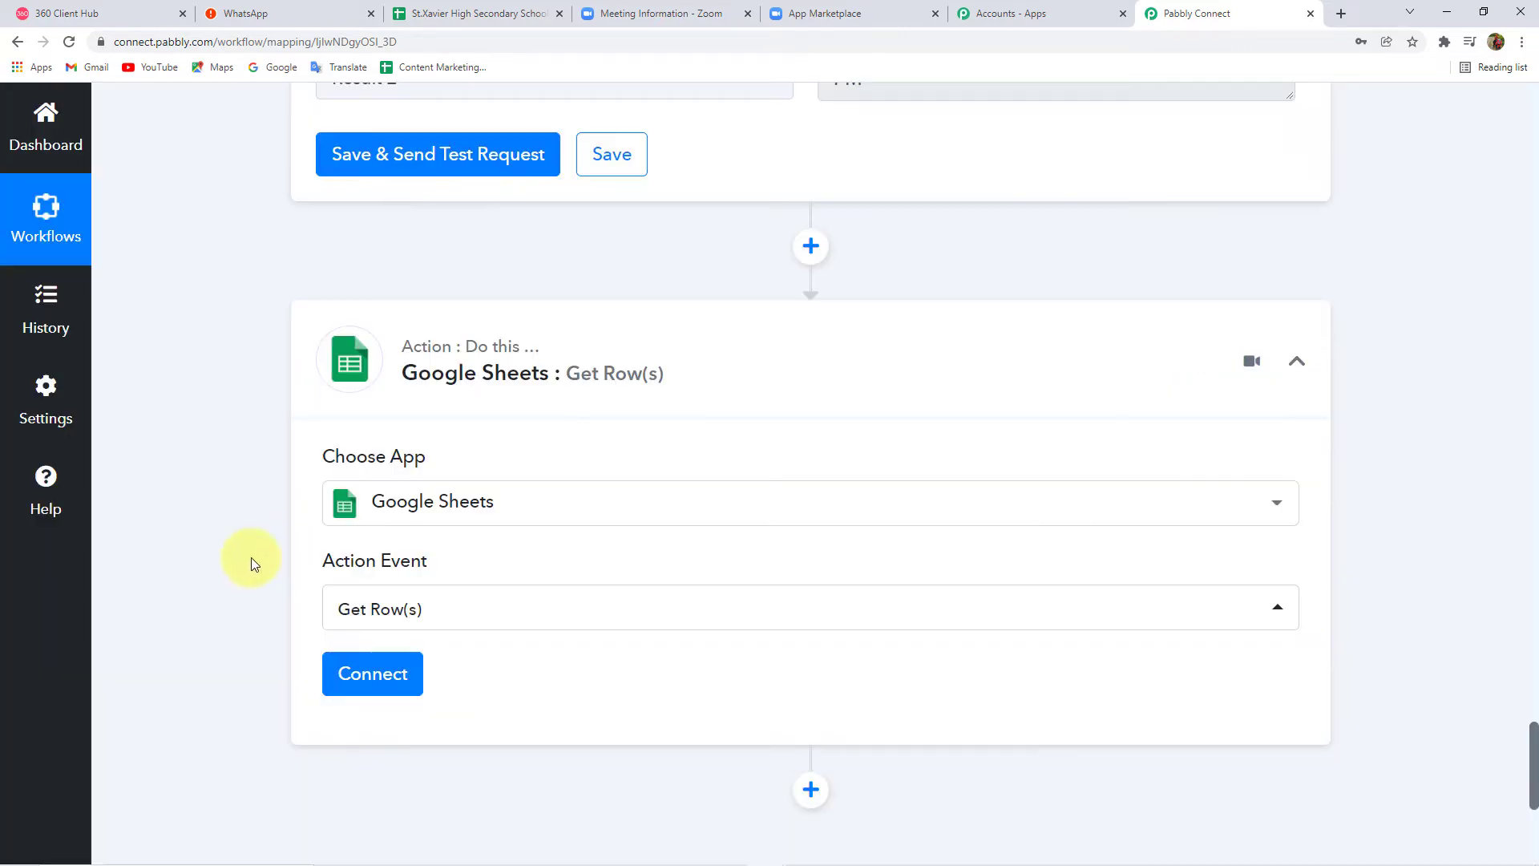
{"action": "left_click", "coordinate": [383, 676]}
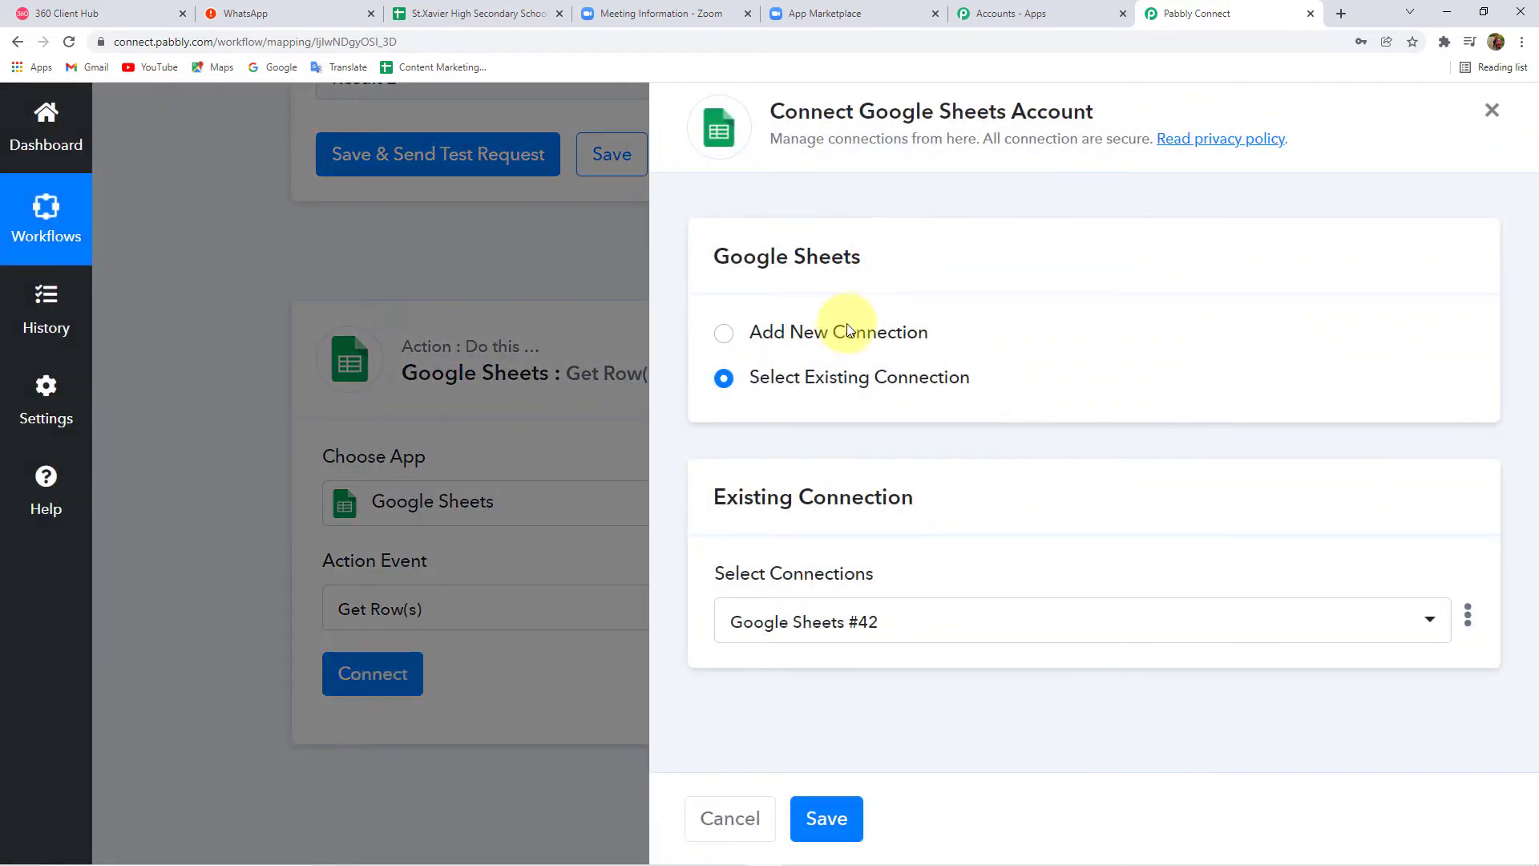
{"action": "left_click", "coordinate": [848, 331]}
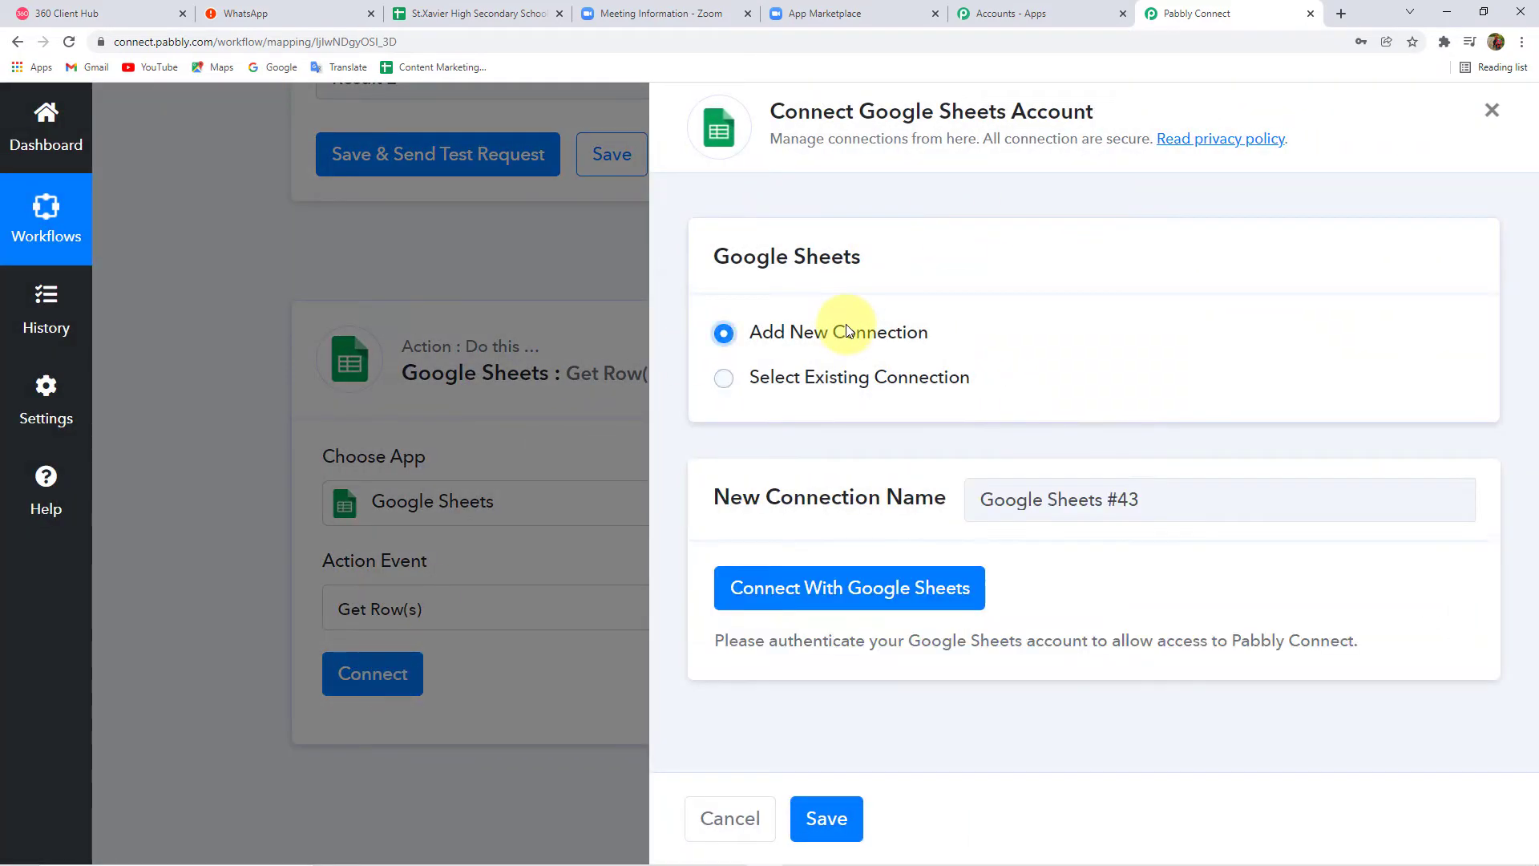
{"action": "left_click", "coordinate": [821, 589]}
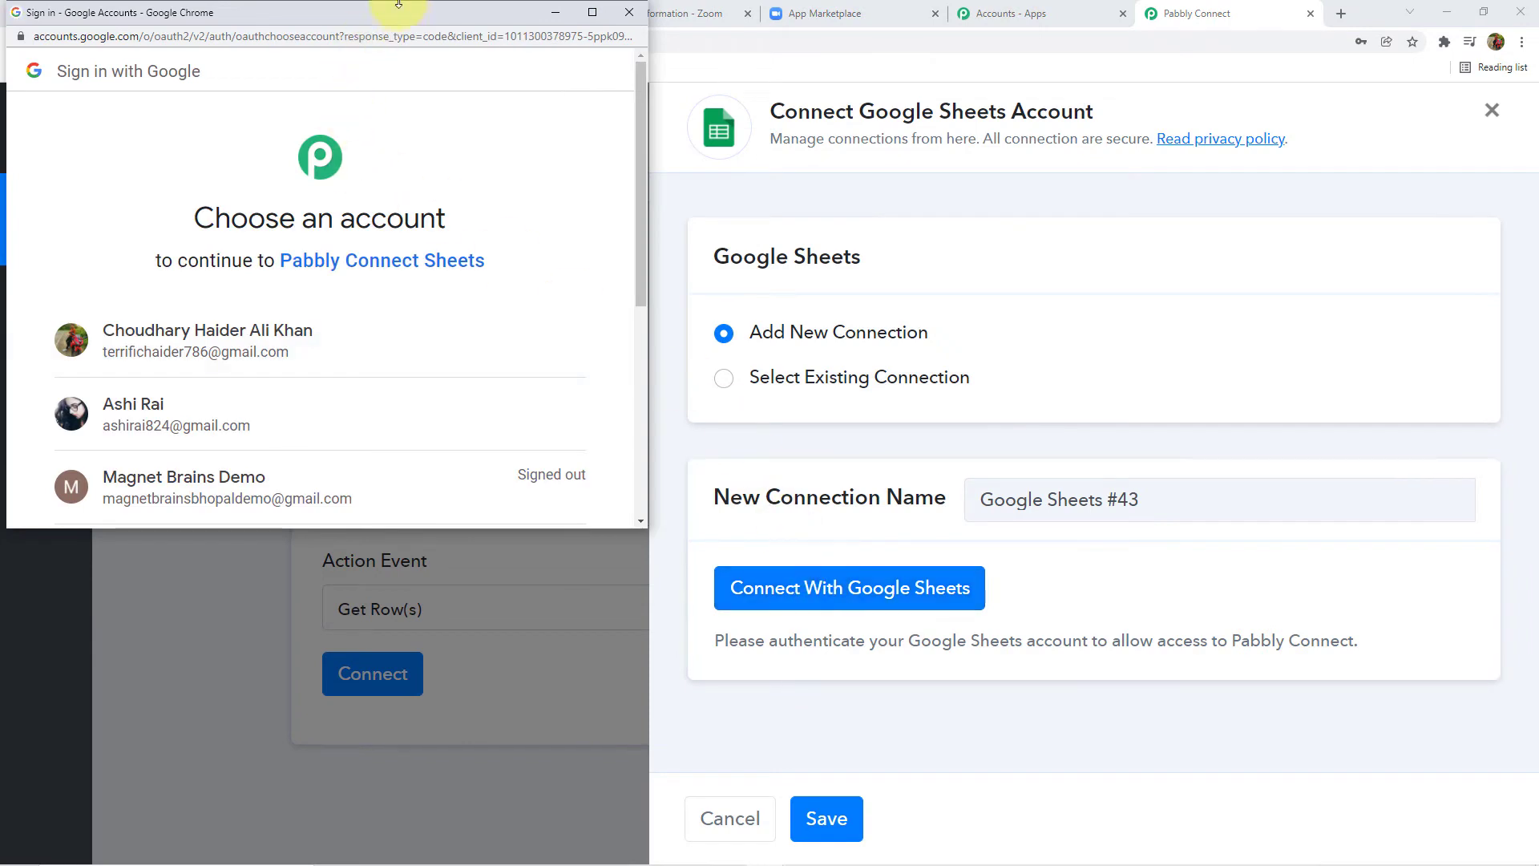
{"action": "left_click_drag", "start_coordinate": [396, 12], "coordinate": [556, 152]}
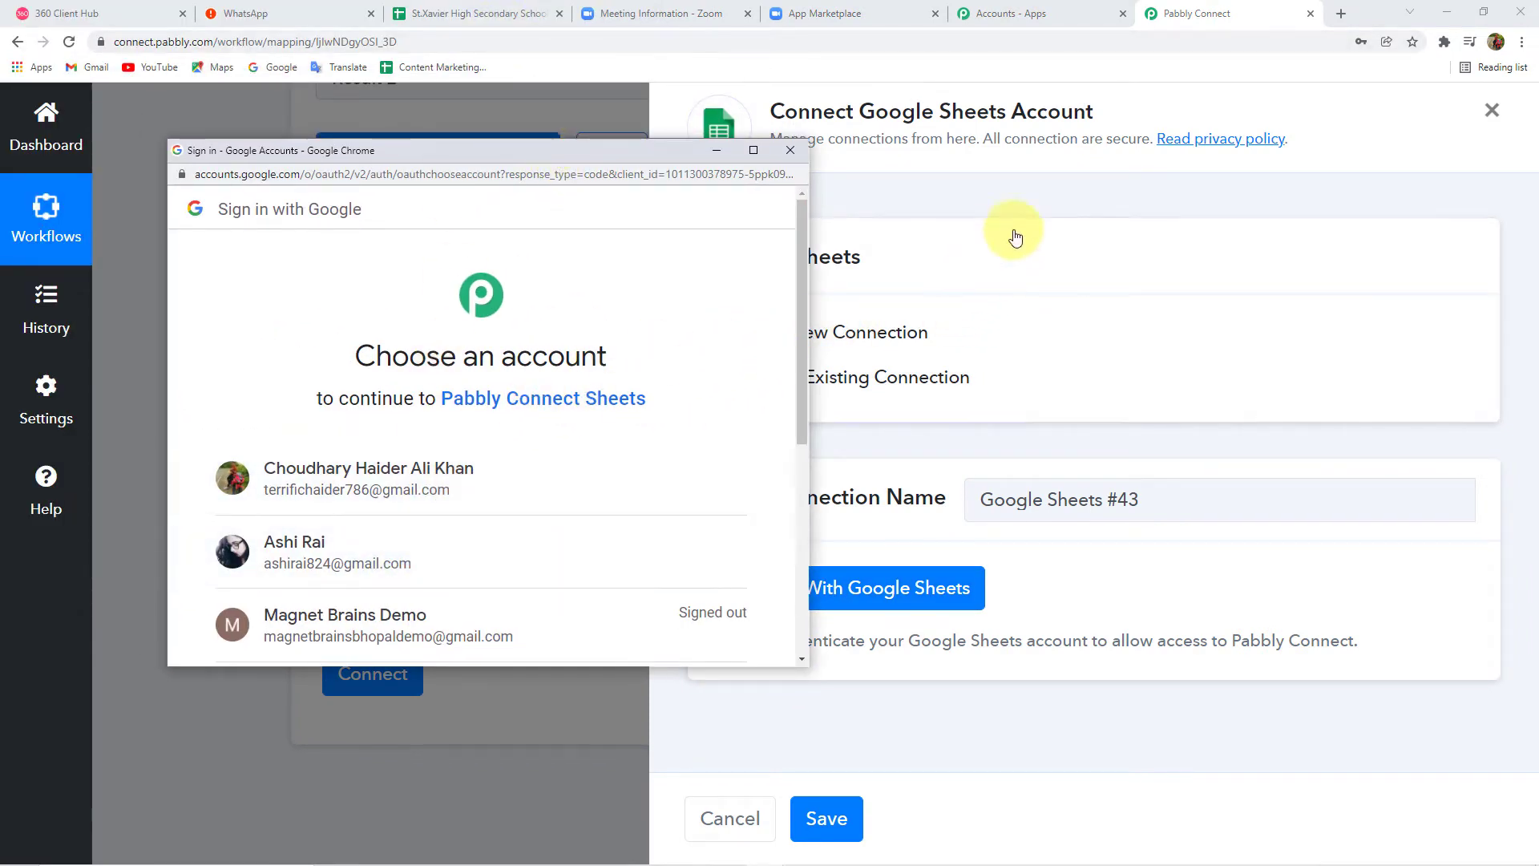
{"action": "left_click", "coordinate": [473, 14]}
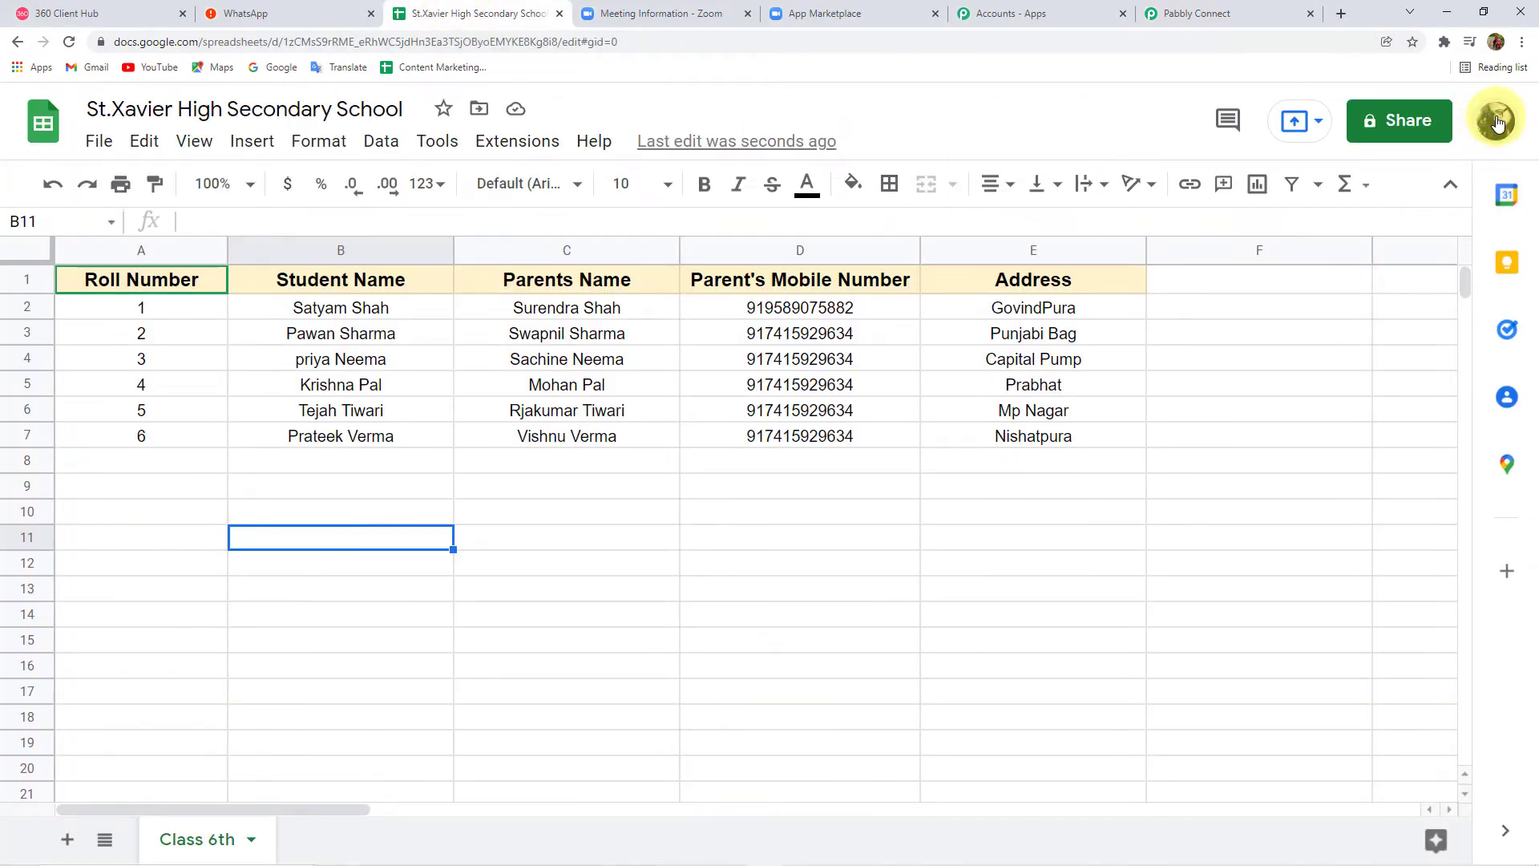
{"action": "left_click", "coordinate": [1494, 122]}
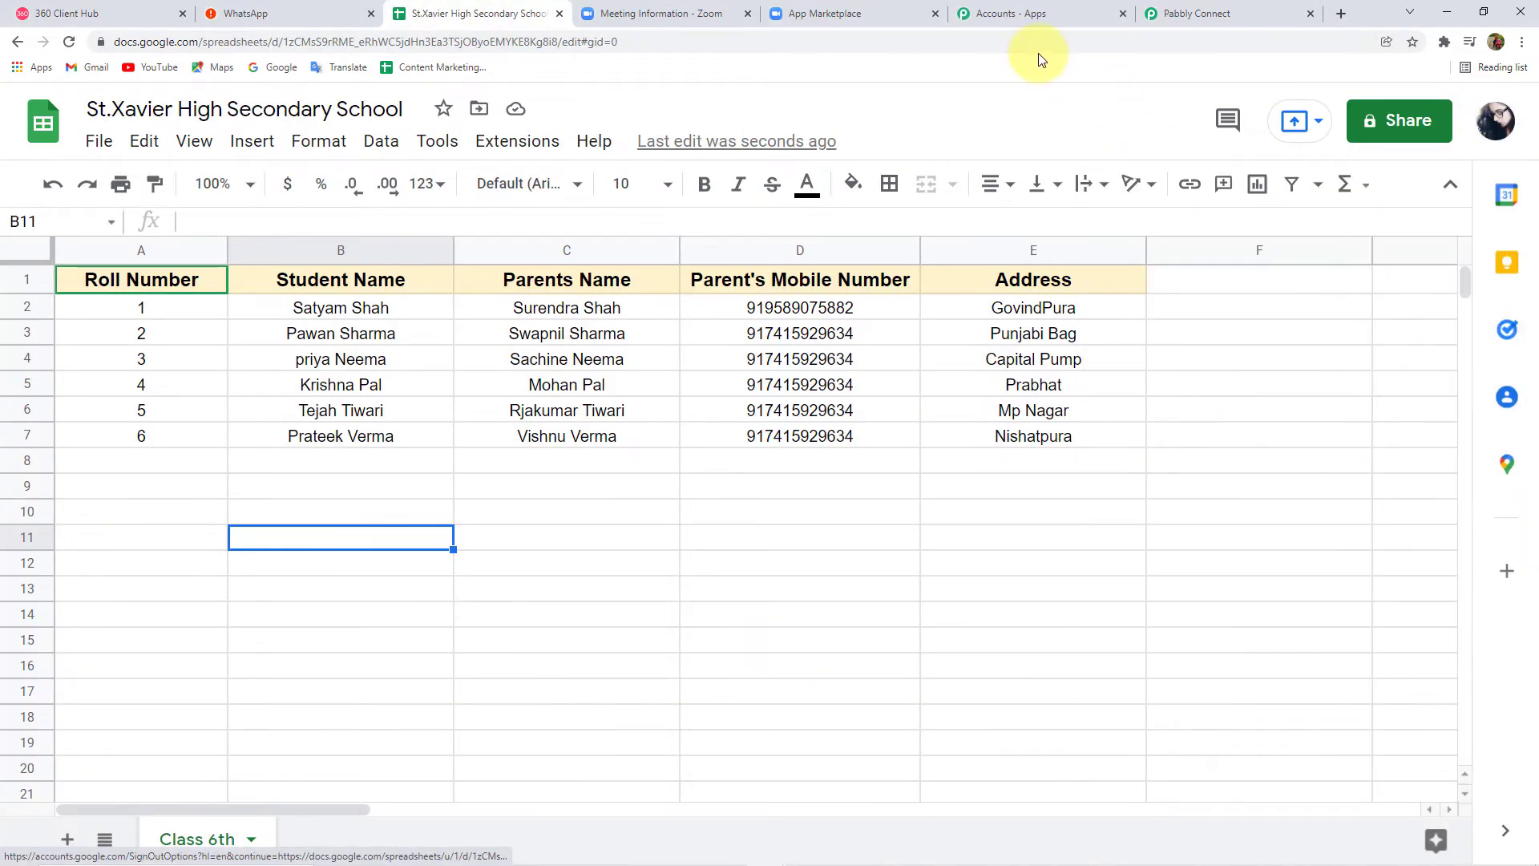
{"action": "left_click", "coordinate": [1226, 12]}
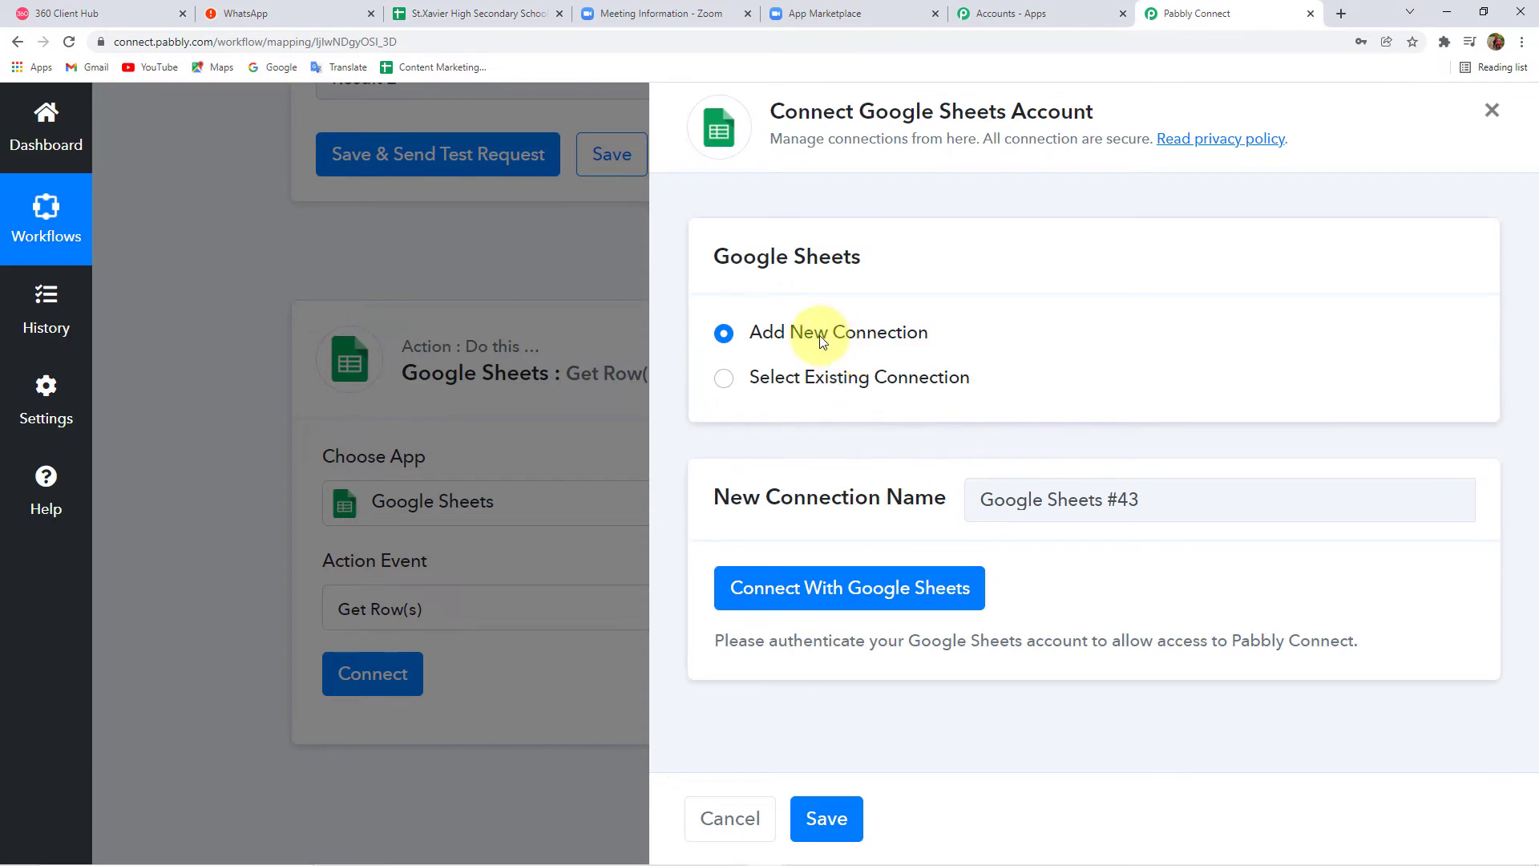
- Pick the spreadsheet's Google account and grant Pabbly Connect access to Google Sheets
{"action": "left_click", "coordinate": [791, 590]}
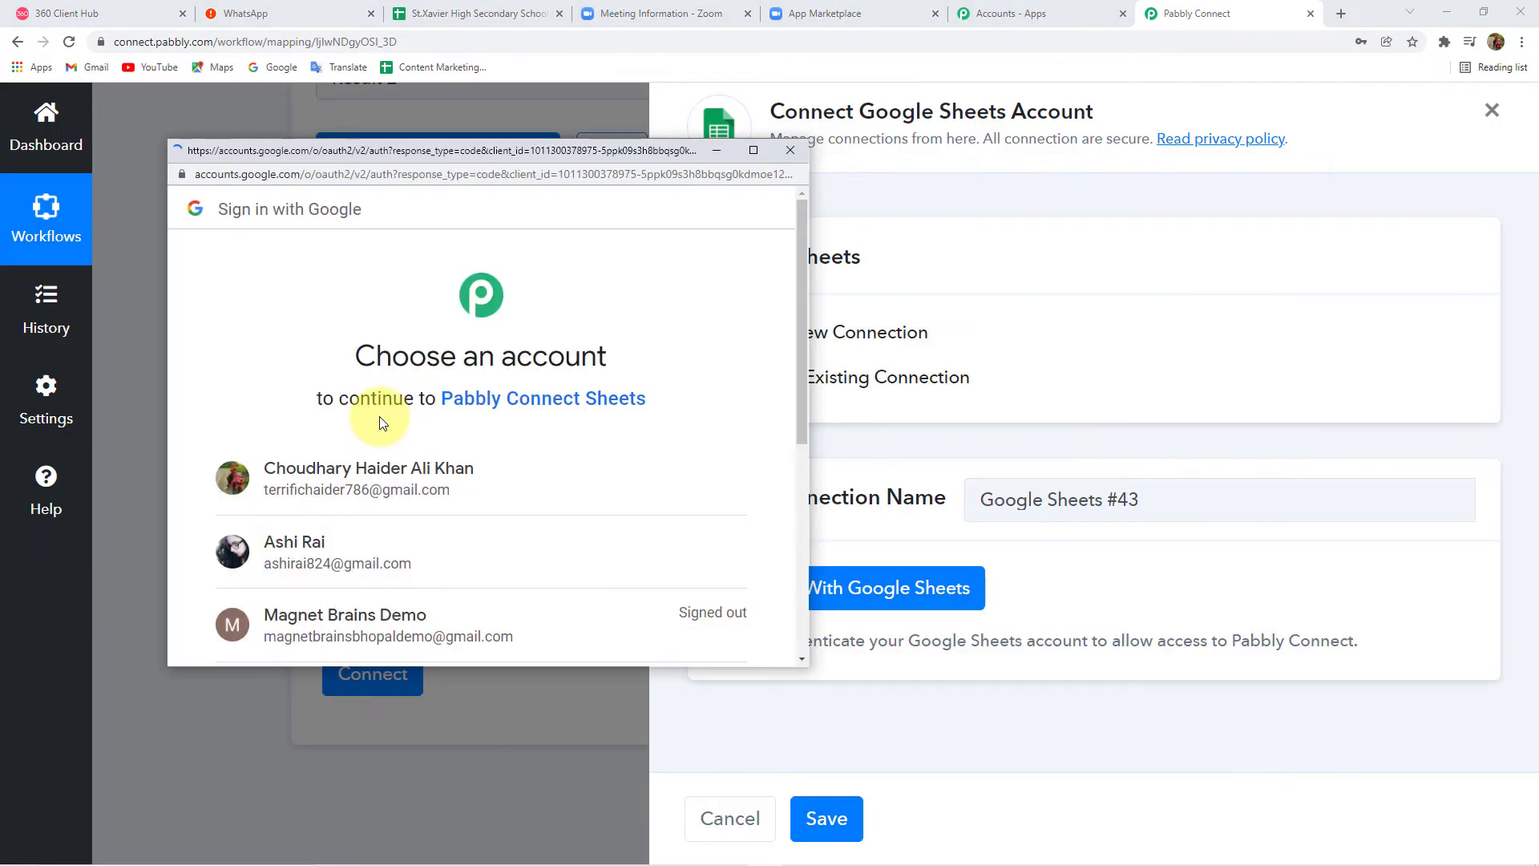
{"action": "left_click", "coordinate": [345, 561]}
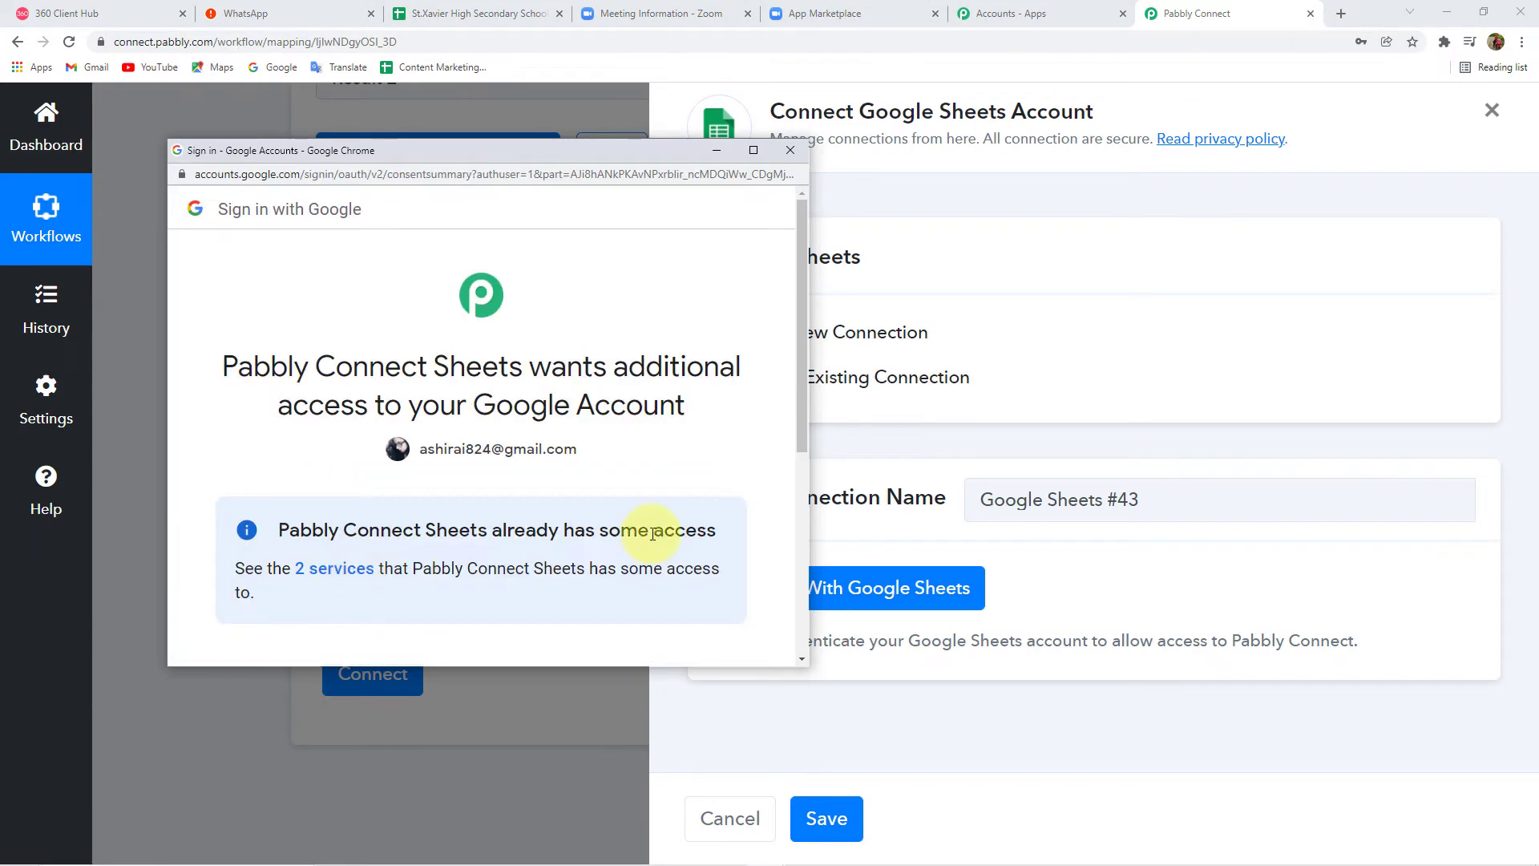
{"action": "scroll", "coordinate": [653, 425], "scroll_direction": "down", "scroll_amount": 1}
{"action": "scroll", "coordinate": [653, 415], "scroll_direction": "down", "scroll_amount": 5}
{"action": "left_click", "coordinate": [614, 520]}
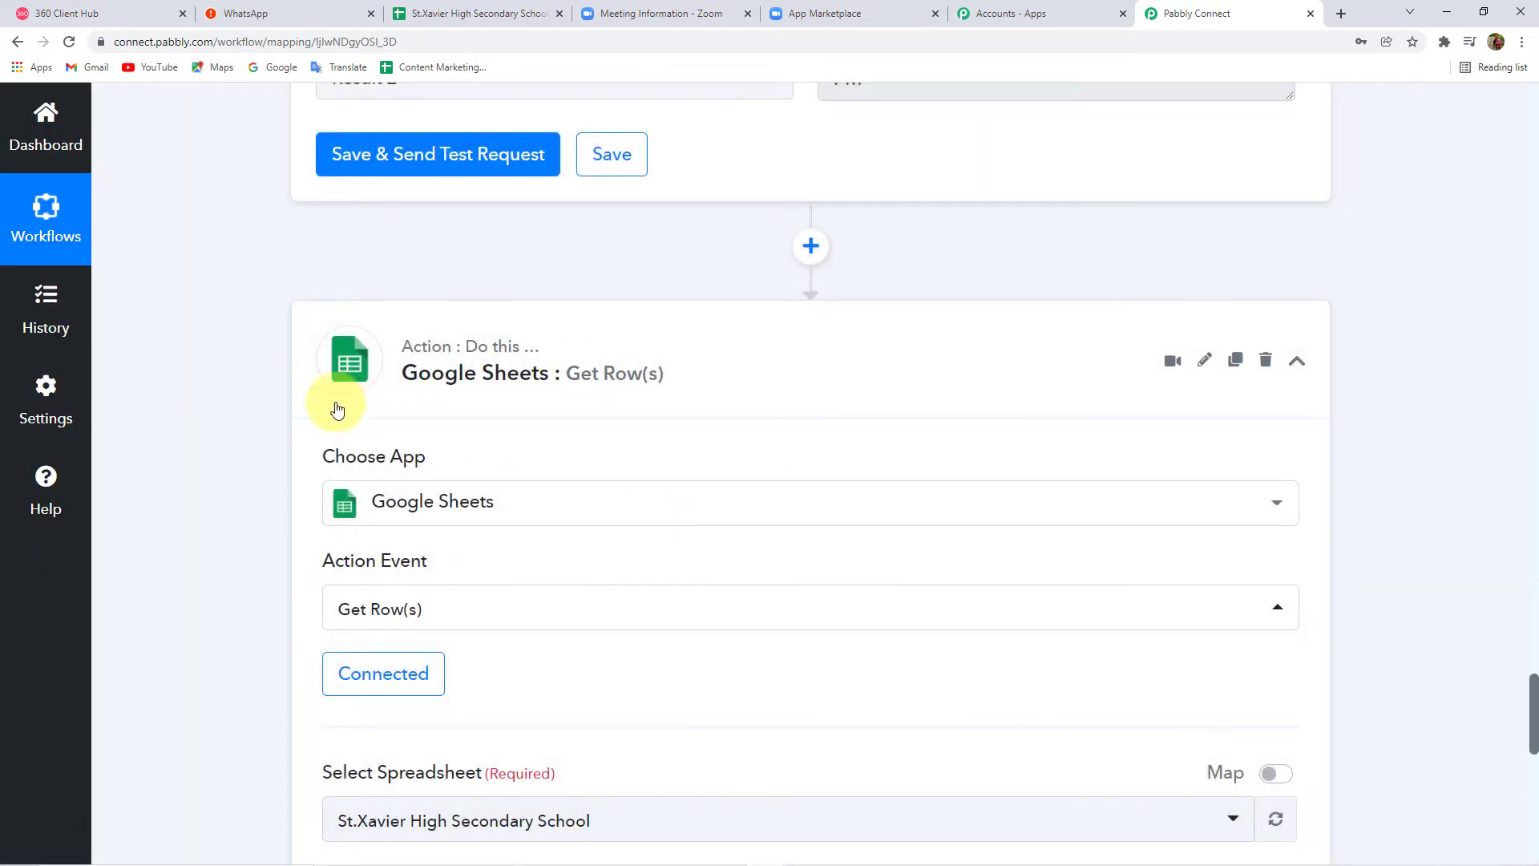
- Scroll through the Get Row(s) settings, then view the school spreadsheet in Google Sheets
{"action": "scroll", "coordinate": [282, 408], "scroll_direction": "down", "scroll_amount": 2}
{"action": "scroll", "coordinate": [283, 409], "scroll_direction": "down", "scroll_amount": 3}
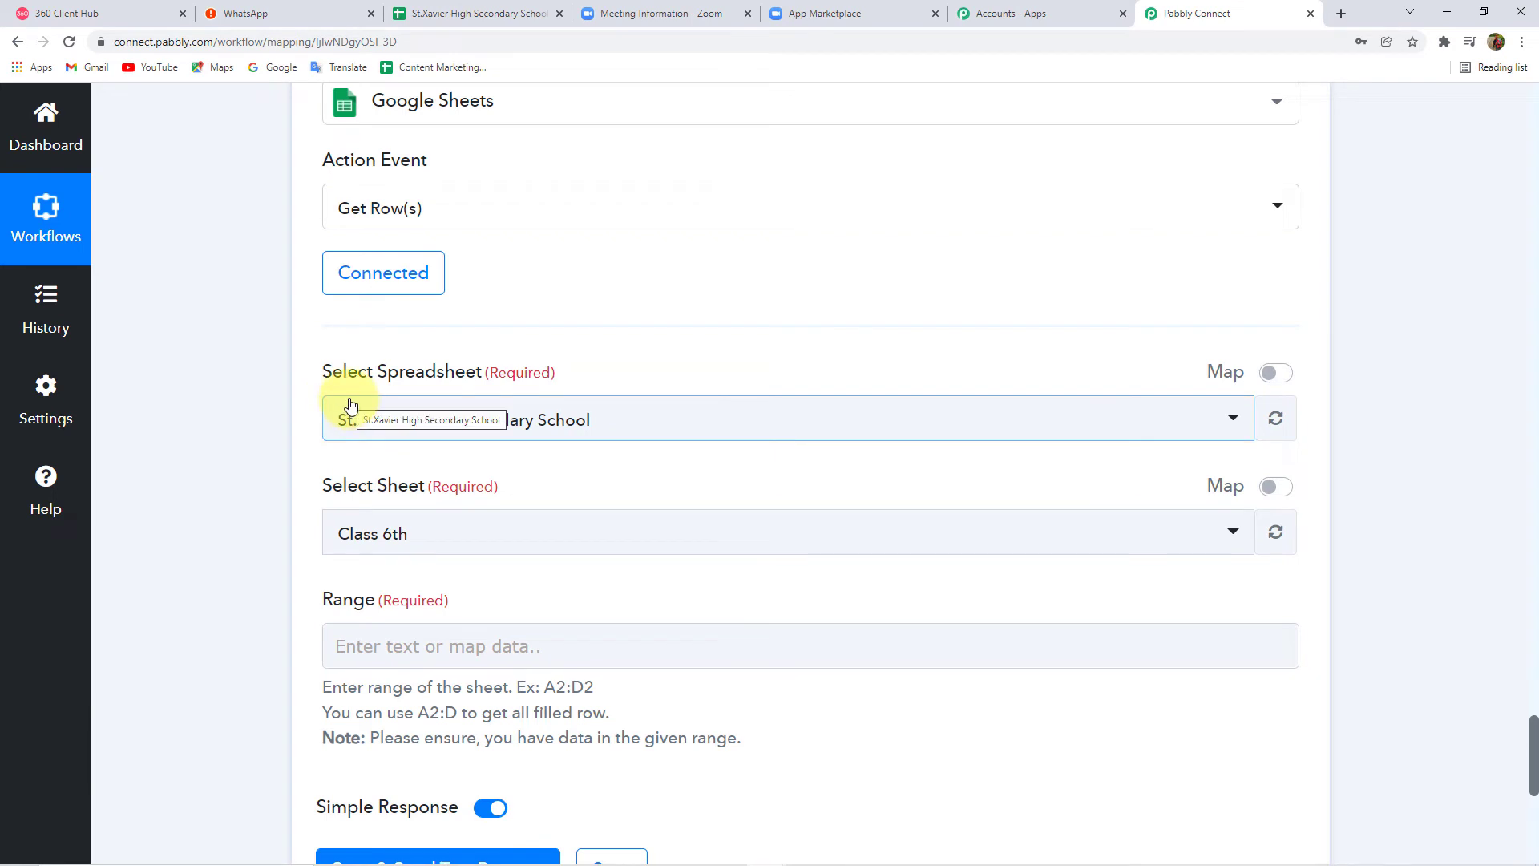
{"action": "scroll", "coordinate": [639, 359], "scroll_direction": "down", "scroll_amount": 1}
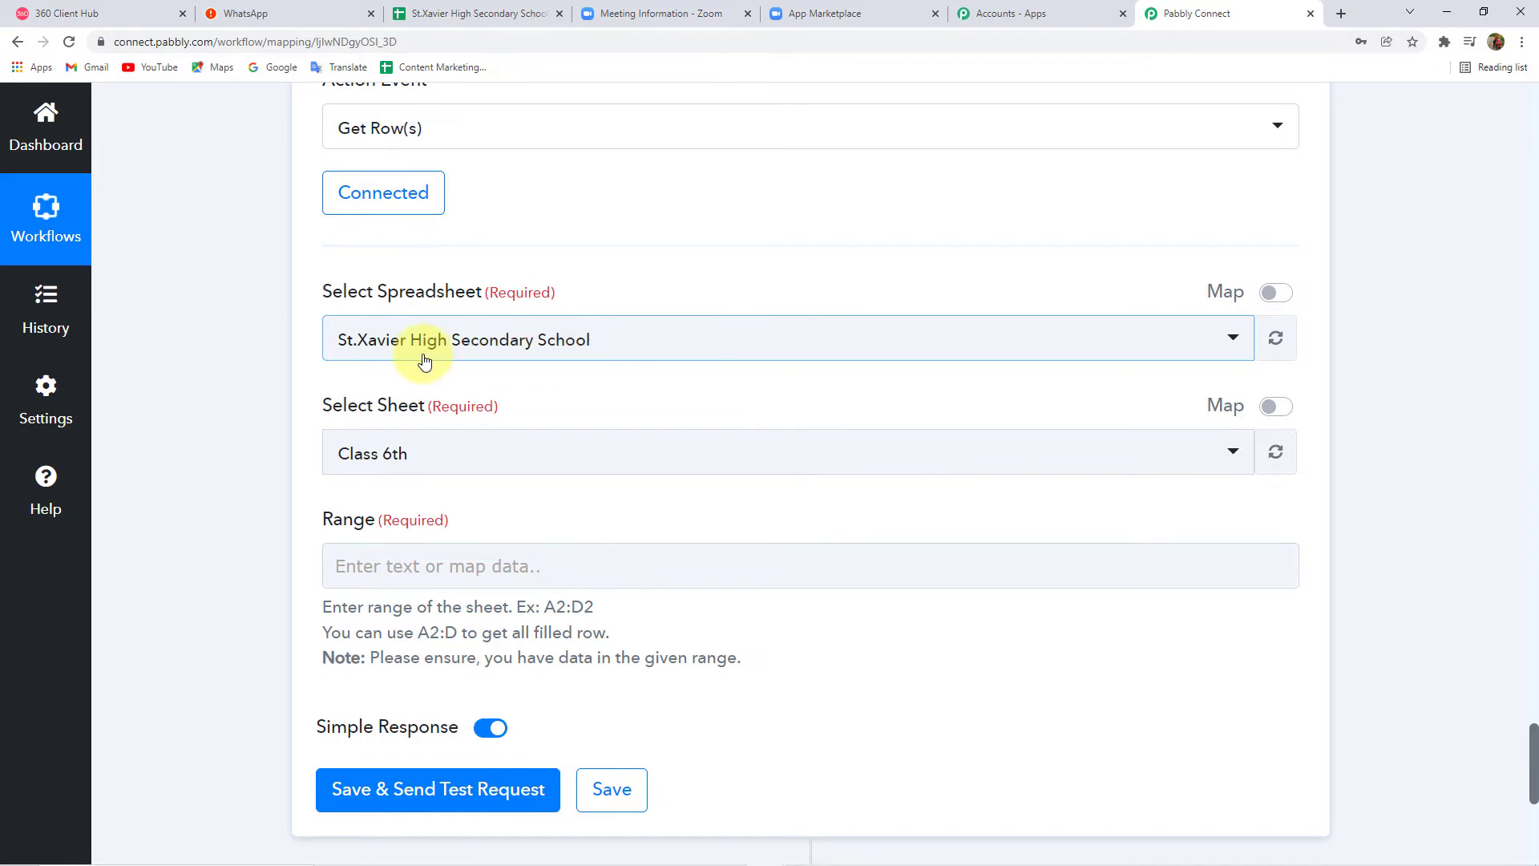
{"action": "left_click", "coordinate": [460, 15]}
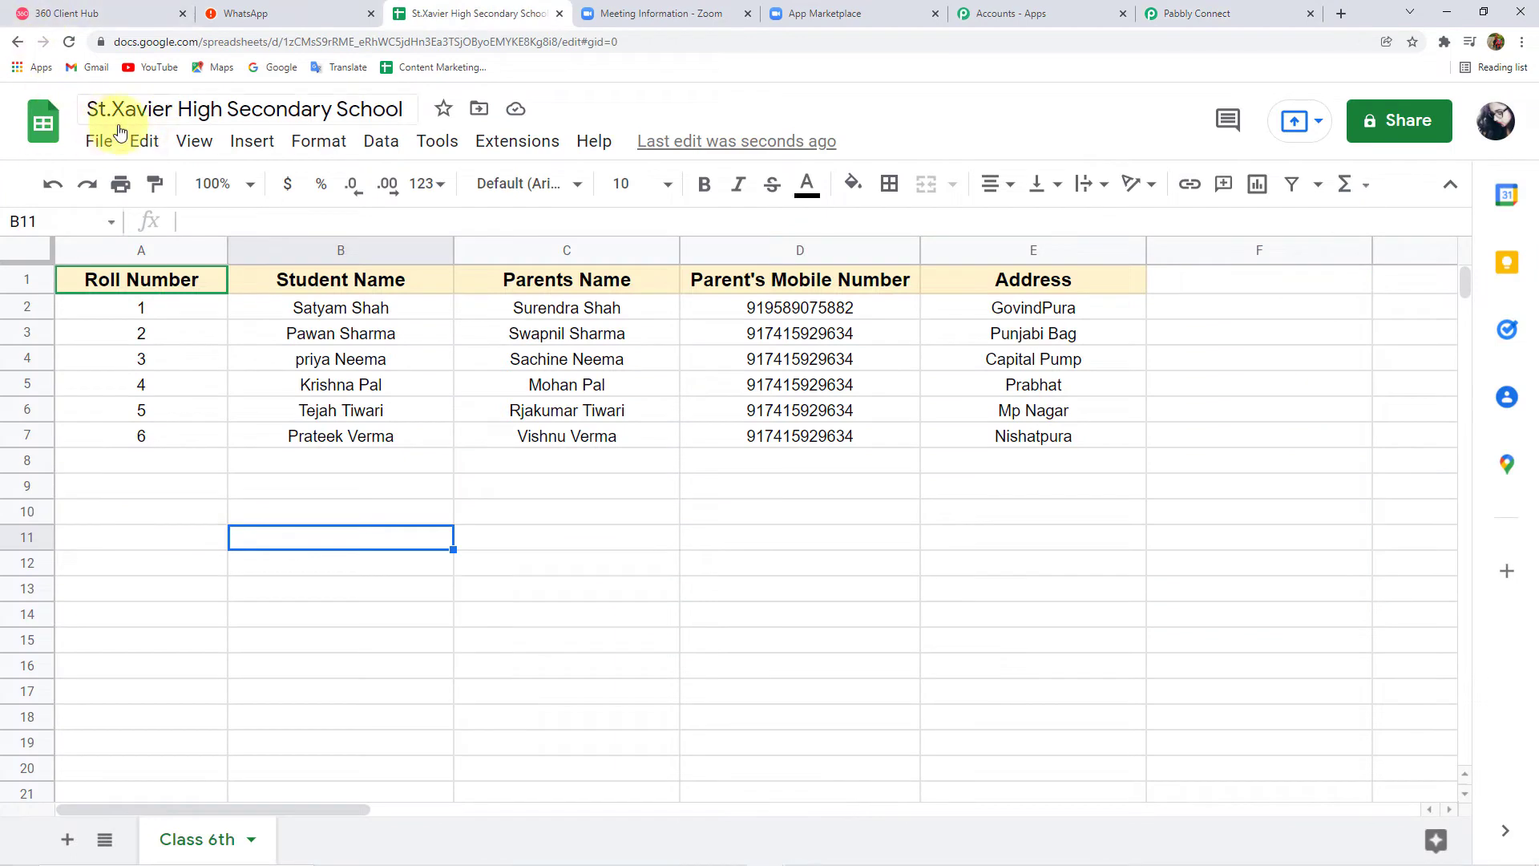
- Confirm St.Xavier High Secondary School stays selected in Select Spreadsheet, then view the sheet
{"action": "left_click", "coordinate": [1197, 13]}
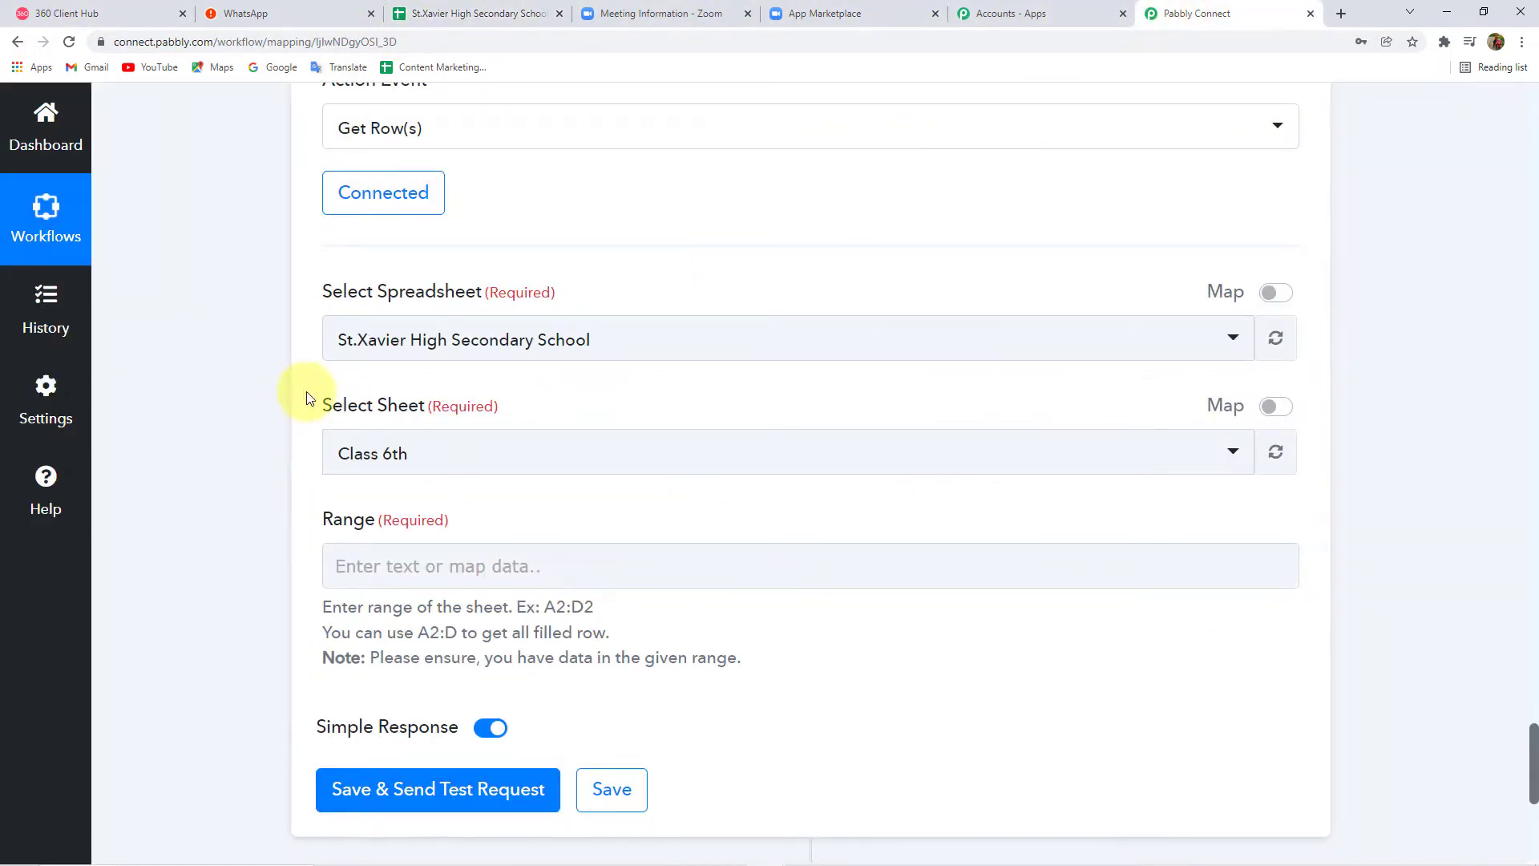
{"action": "left_click", "coordinate": [487, 340]}
{"action": "scroll", "coordinate": [450, 626], "scroll_direction": "down", "scroll_amount": 5}
{"action": "scroll", "coordinate": [461, 584], "scroll_direction": "up", "scroll_amount": 5}
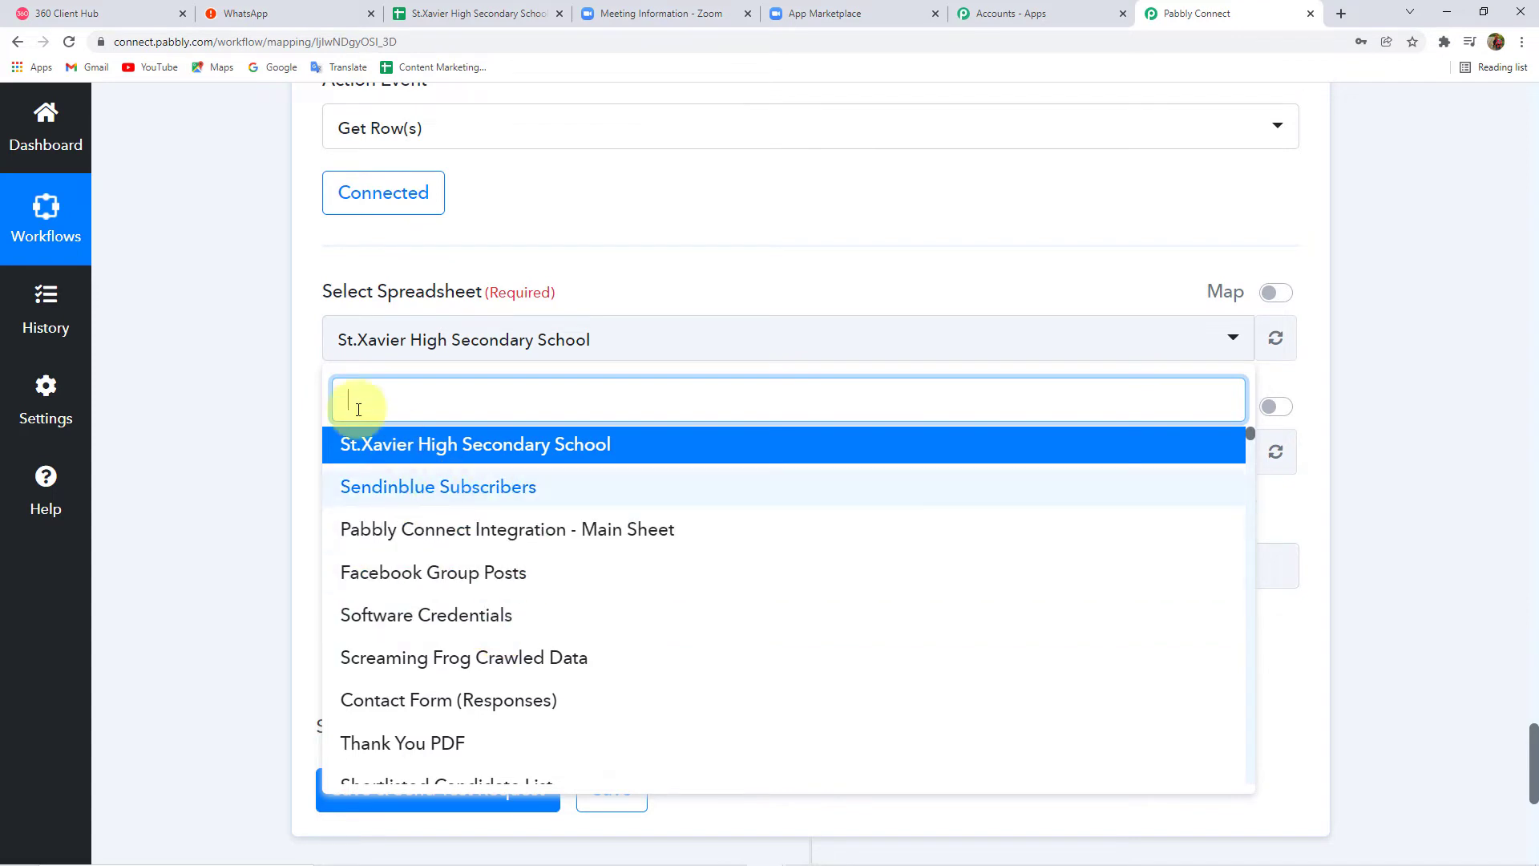
{"action": "left_click", "coordinate": [239, 349]}
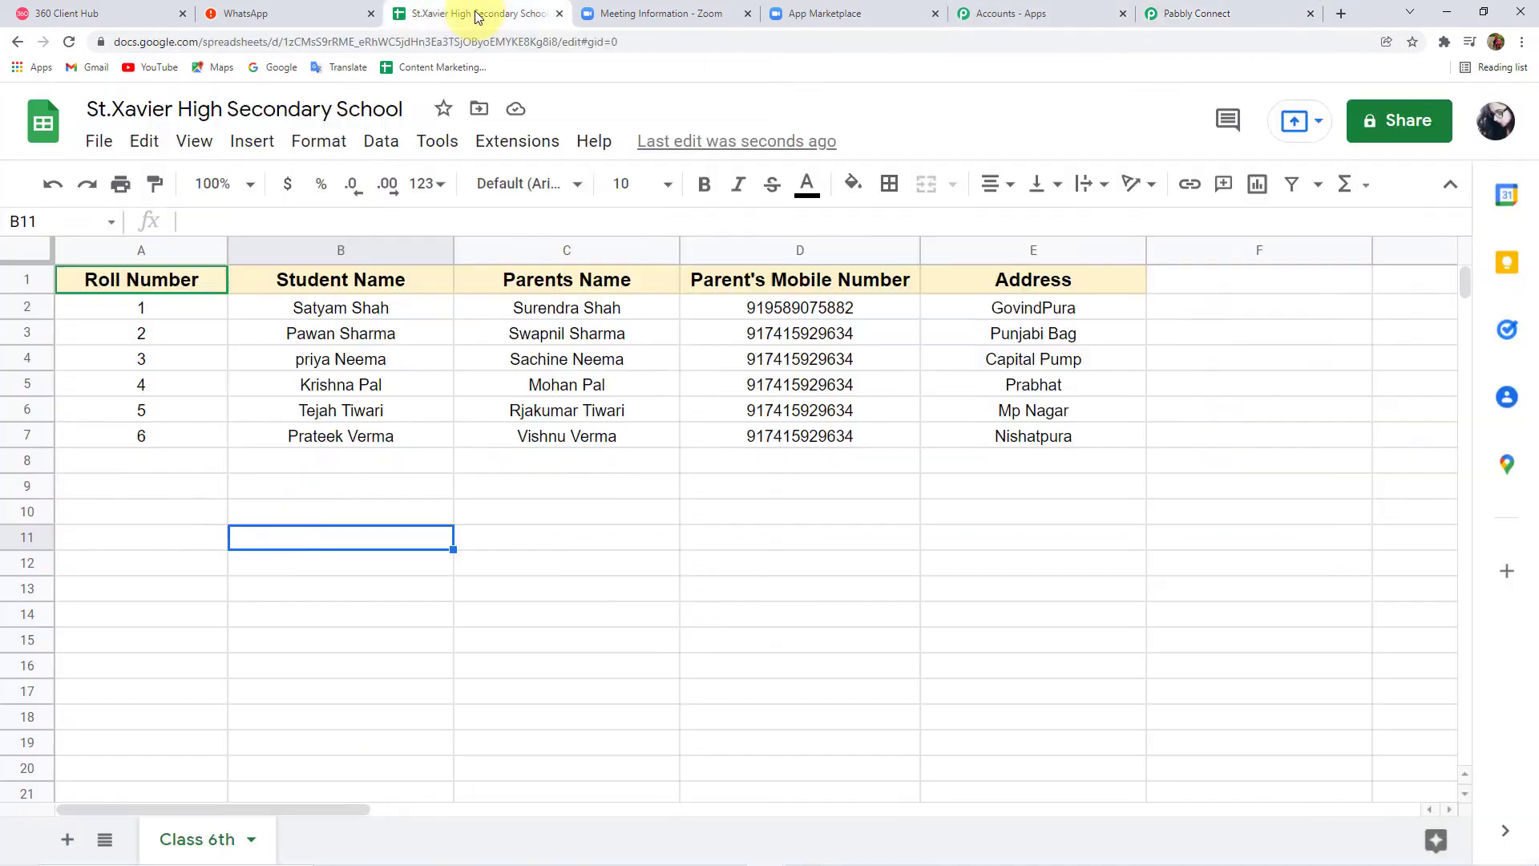
{"action": "left_click", "coordinate": [473, 14]}
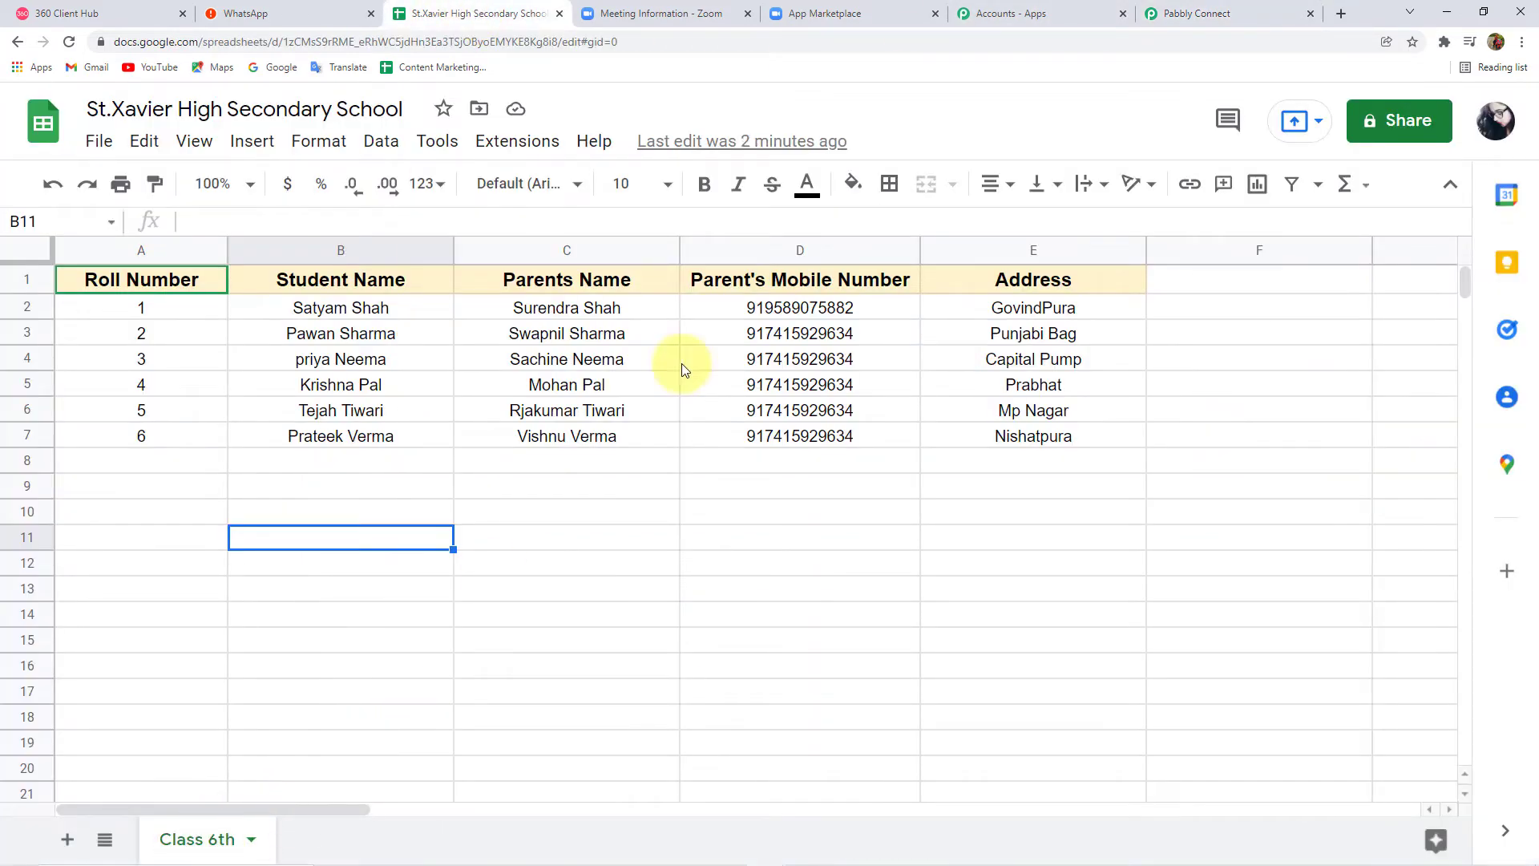
- Return to Pabbly Connect and scroll to the empty Get Row(s) Range field
{"action": "left_click", "coordinate": [1210, 13]}
{"action": "scroll", "coordinate": [253, 492], "scroll_direction": "down", "scroll_amount": 1}
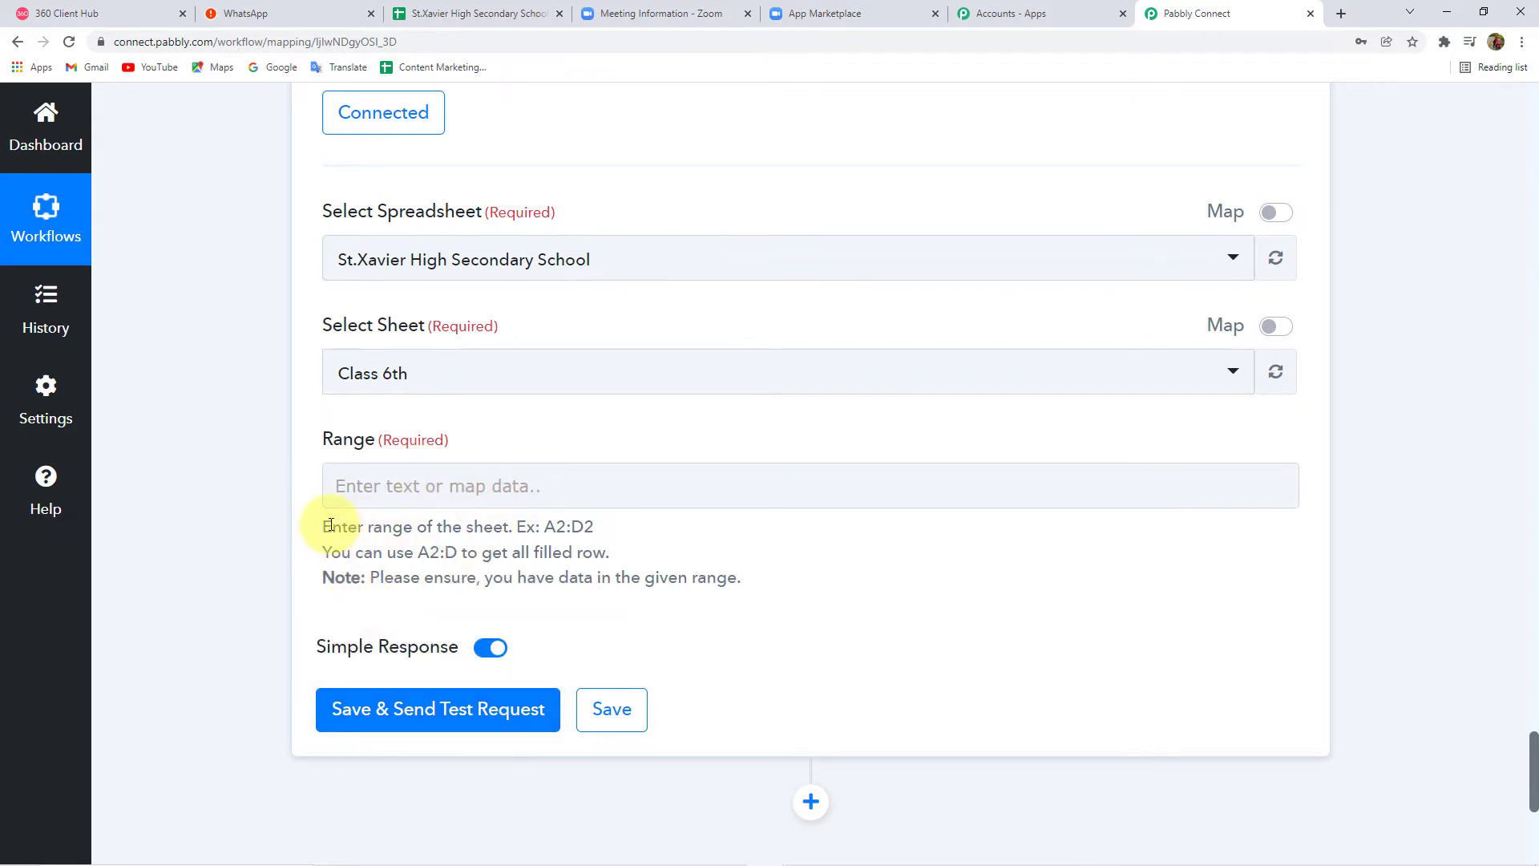
- Copy the example range A2:D2 from the help text into the Range field
{"action": "left_click_drag", "start_coordinate": [321, 520], "coordinate": [420, 545]}
{"action": "left_click", "coordinate": [562, 526]}
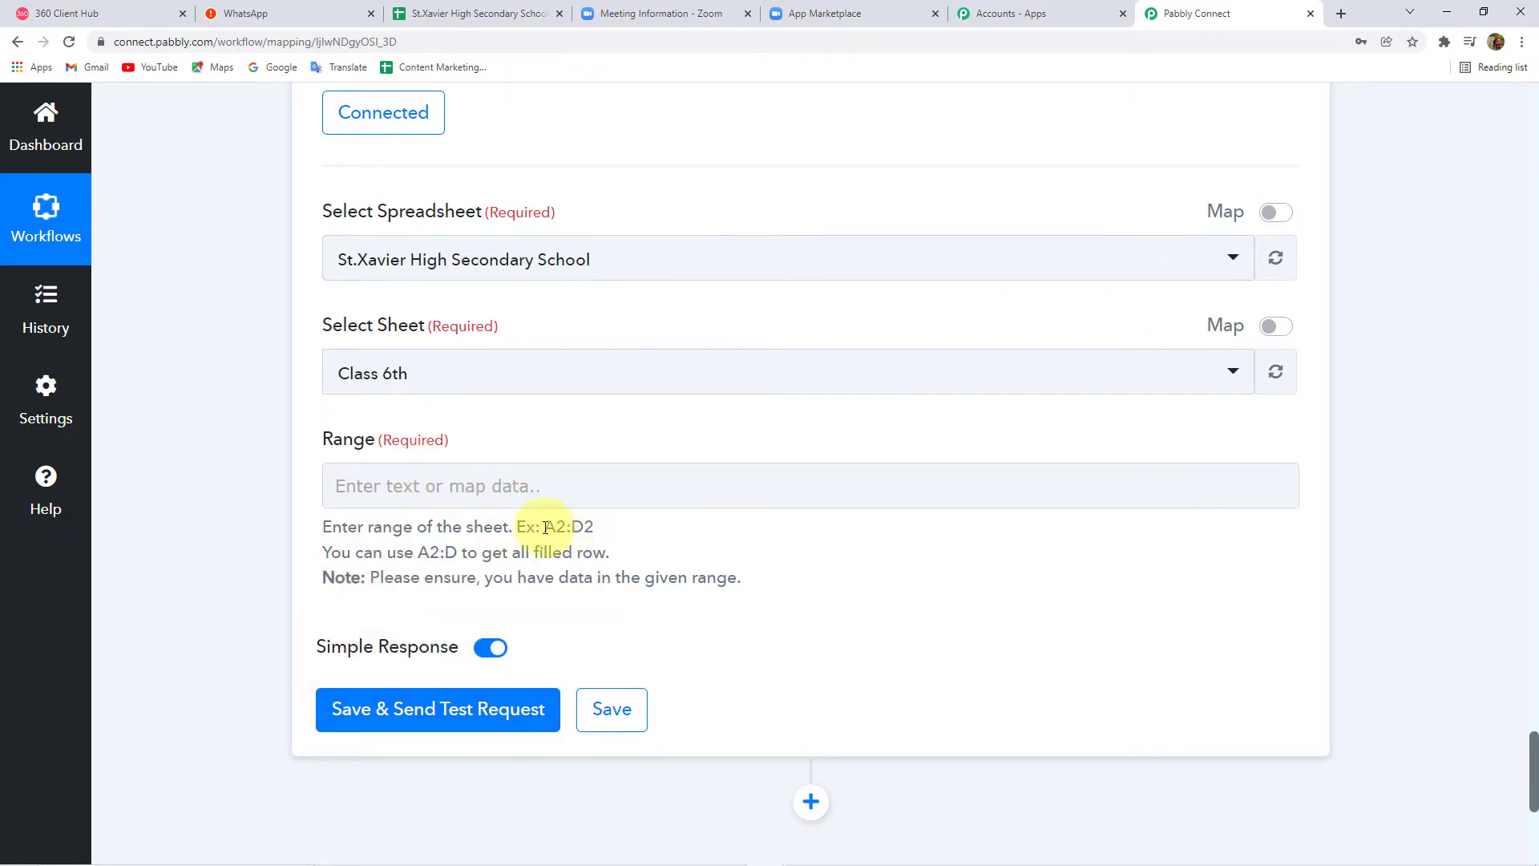
{"action": "left_click_drag", "start_coordinate": [546, 527], "coordinate": [589, 527]}
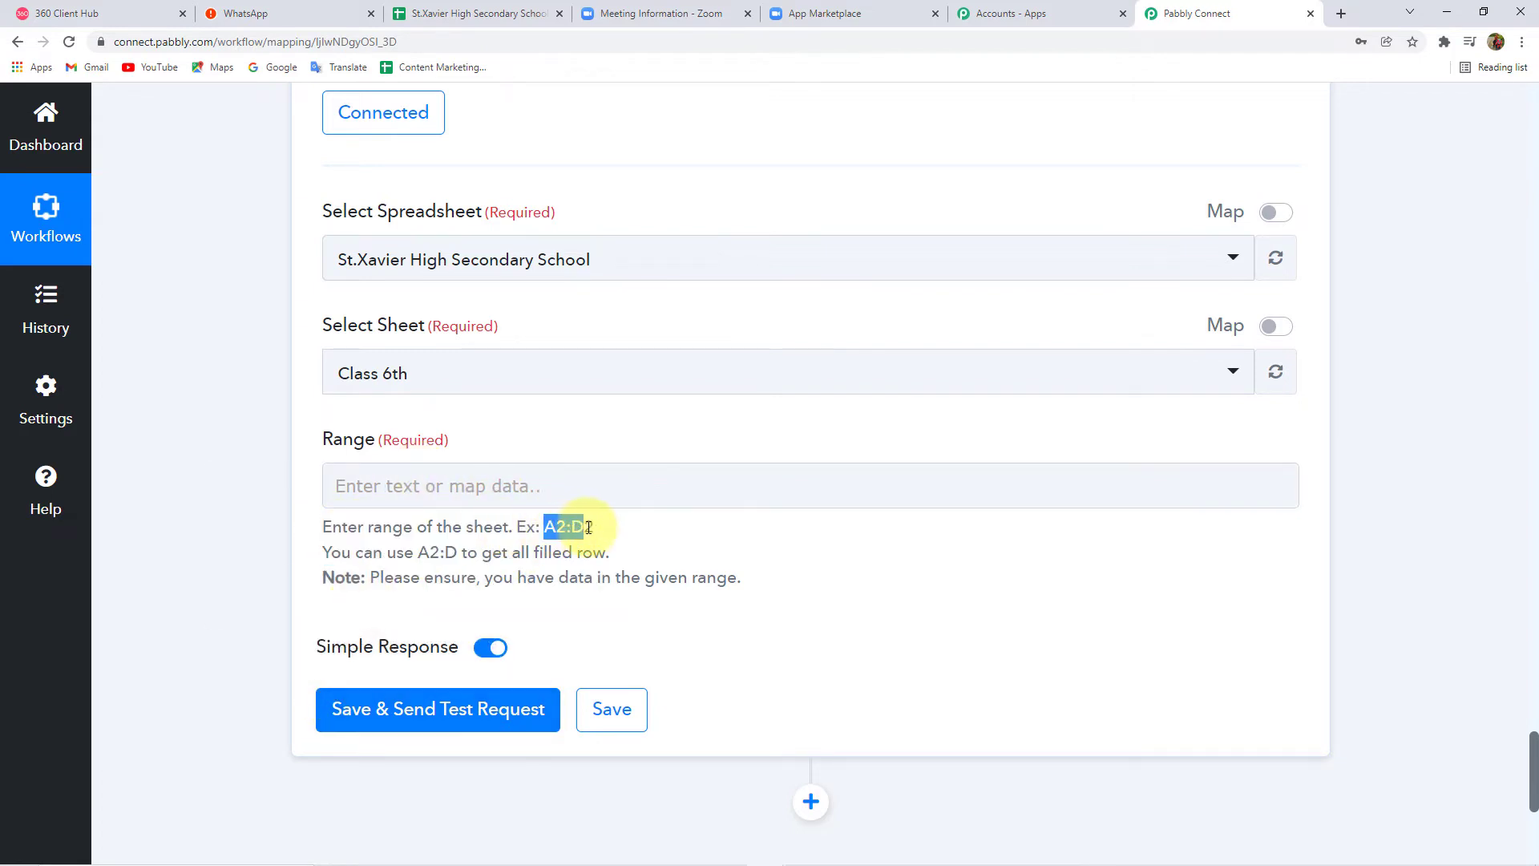
{"action": "left_click", "coordinate": [445, 493]}
{"action": "type", "text": "A2:D2"}
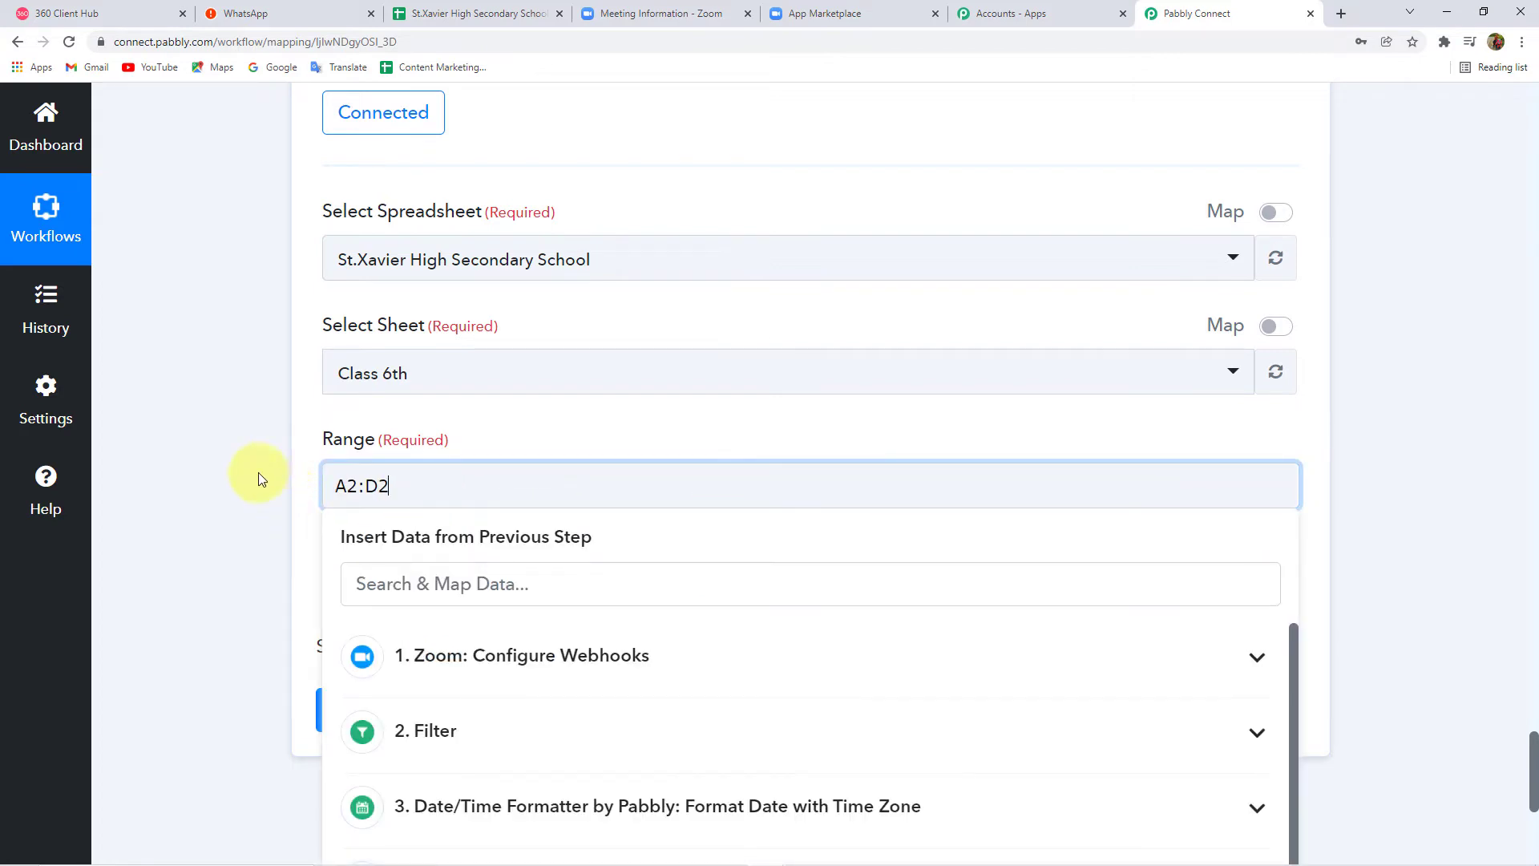
{"action": "left_click", "coordinate": [276, 476]}
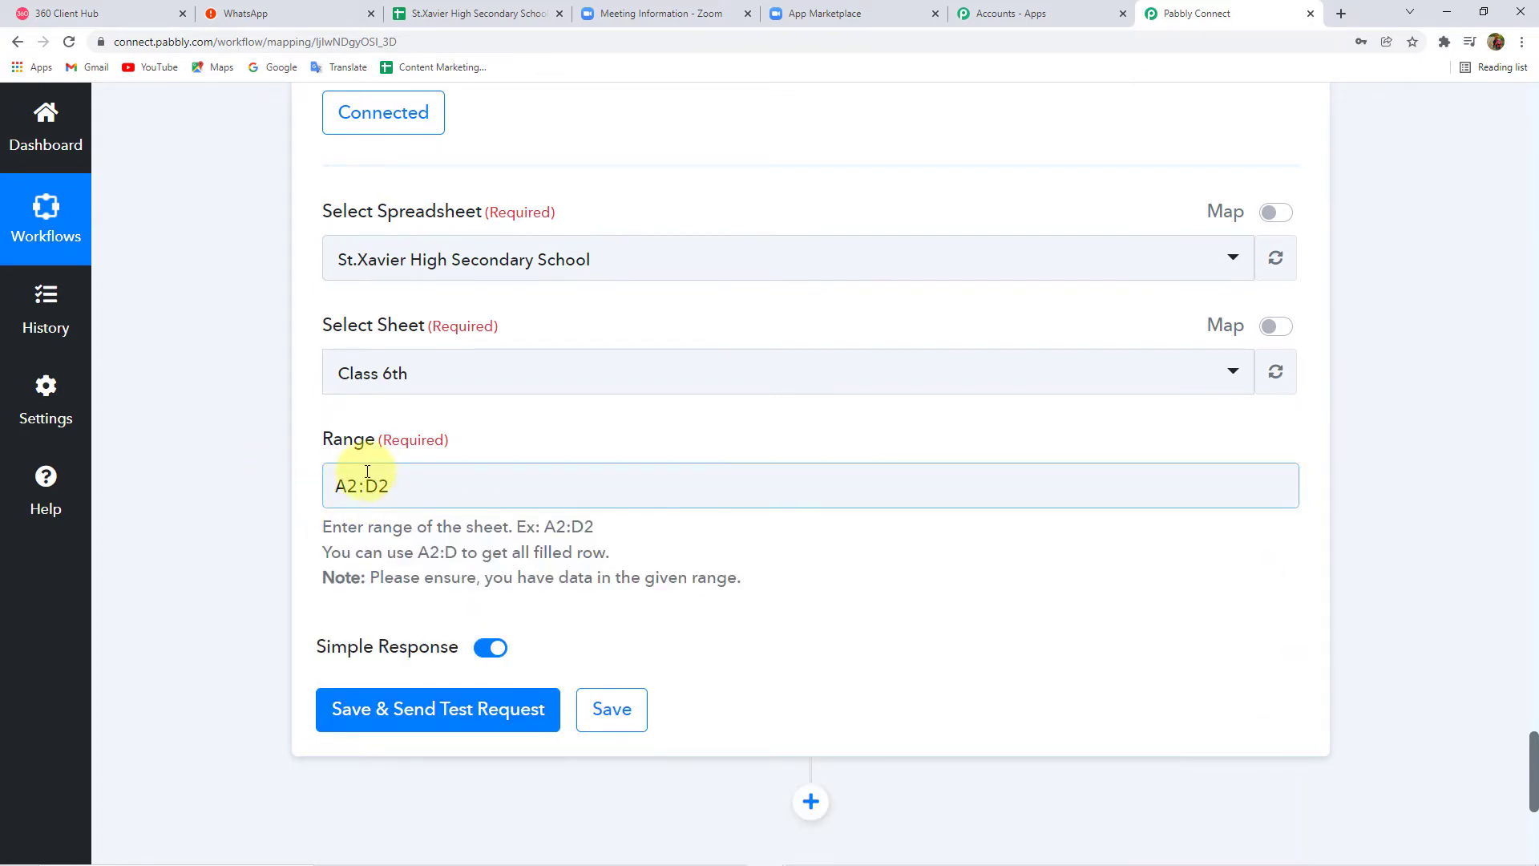
{"action": "left_click", "coordinate": [458, 10]}
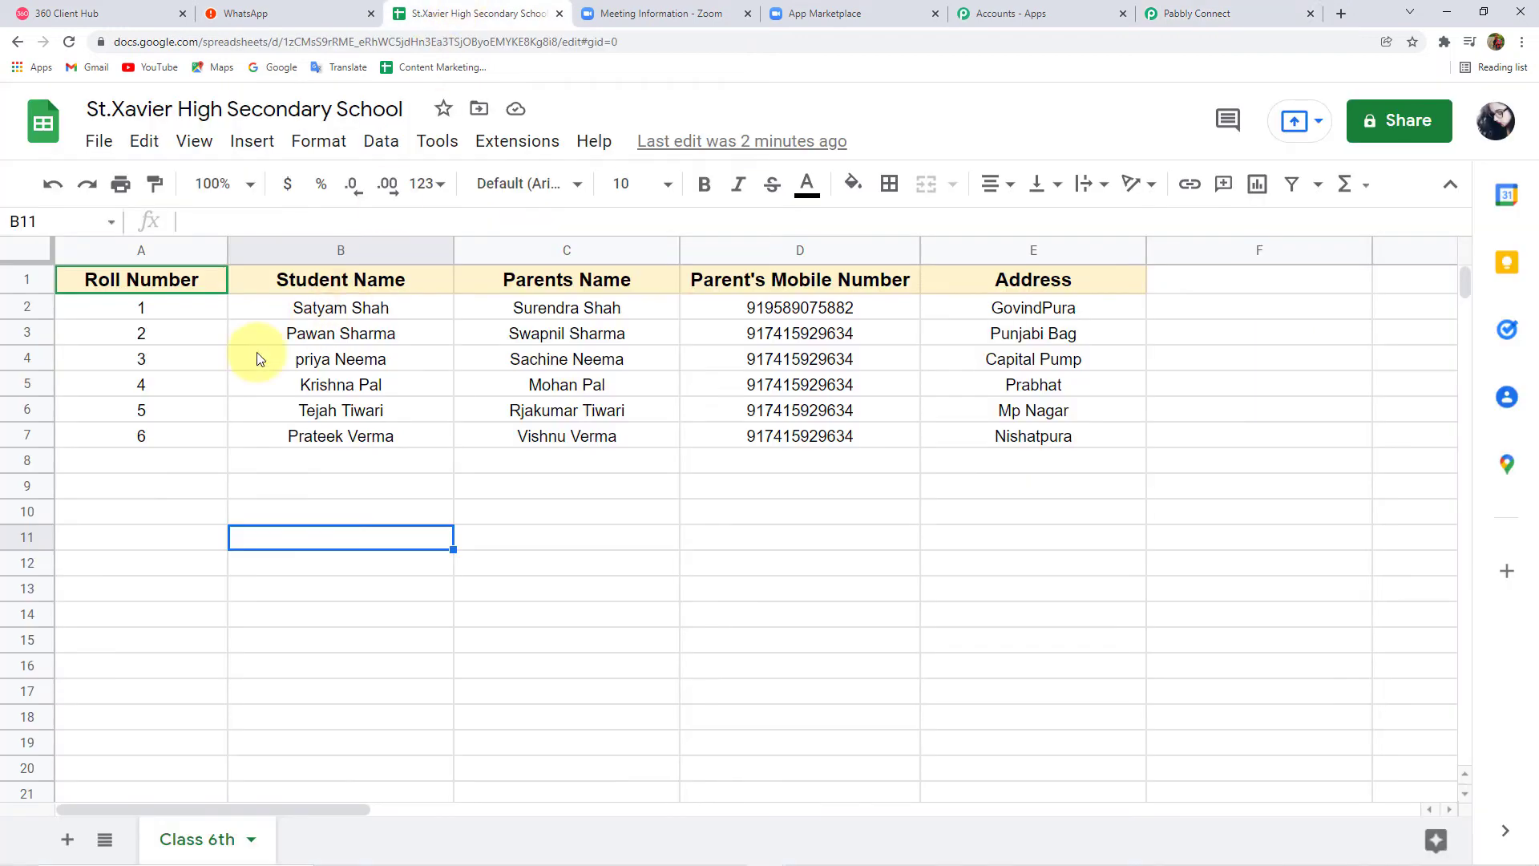
- Verify the Class 6th student data runs from cell A2 to E7
{"action": "left_click", "coordinate": [103, 307]}
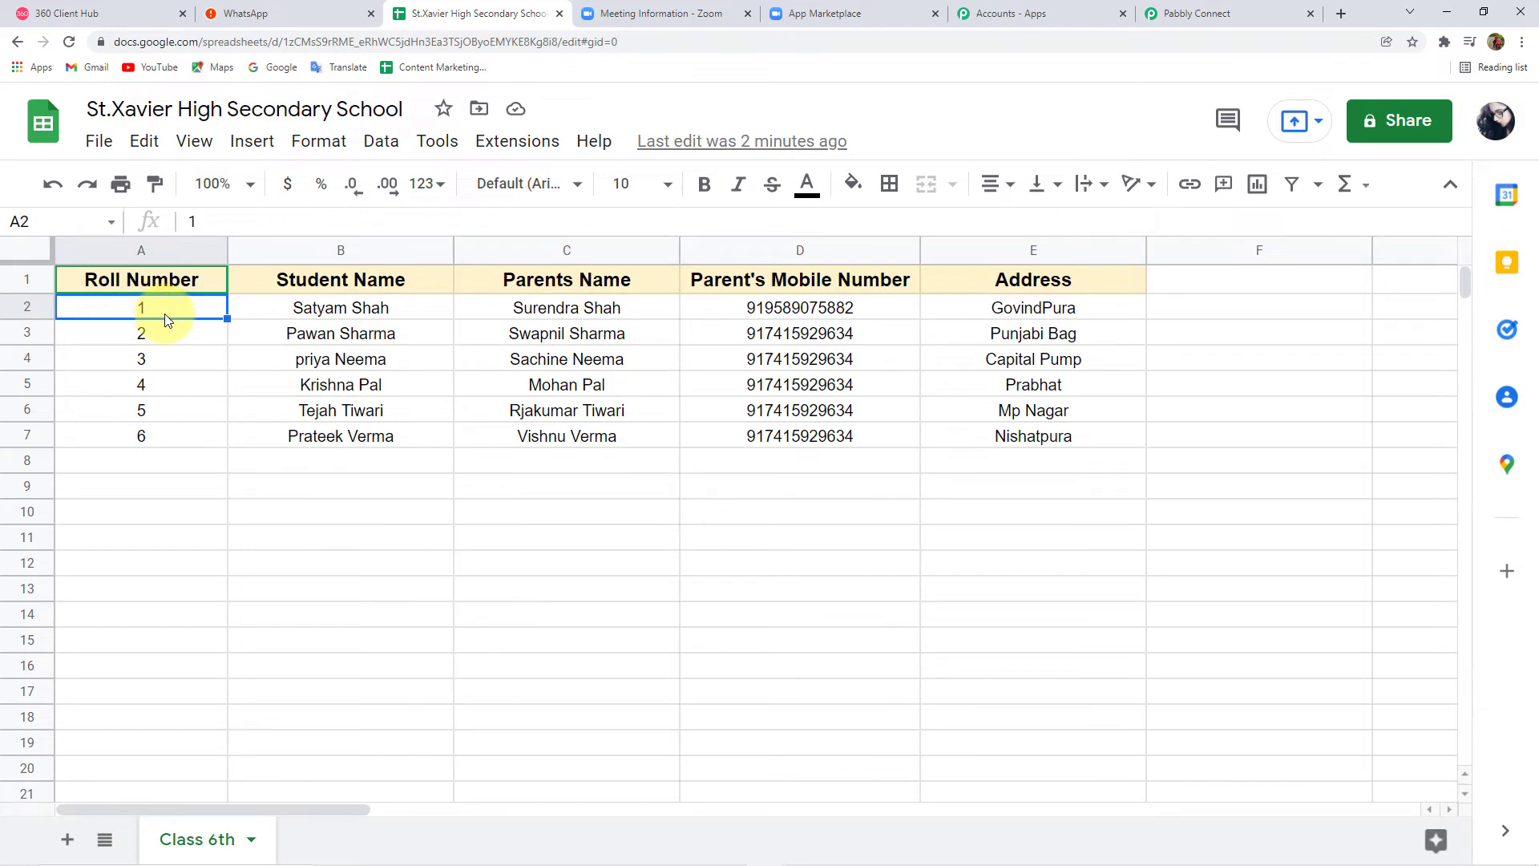
{"action": "left_click", "coordinate": [1068, 442]}
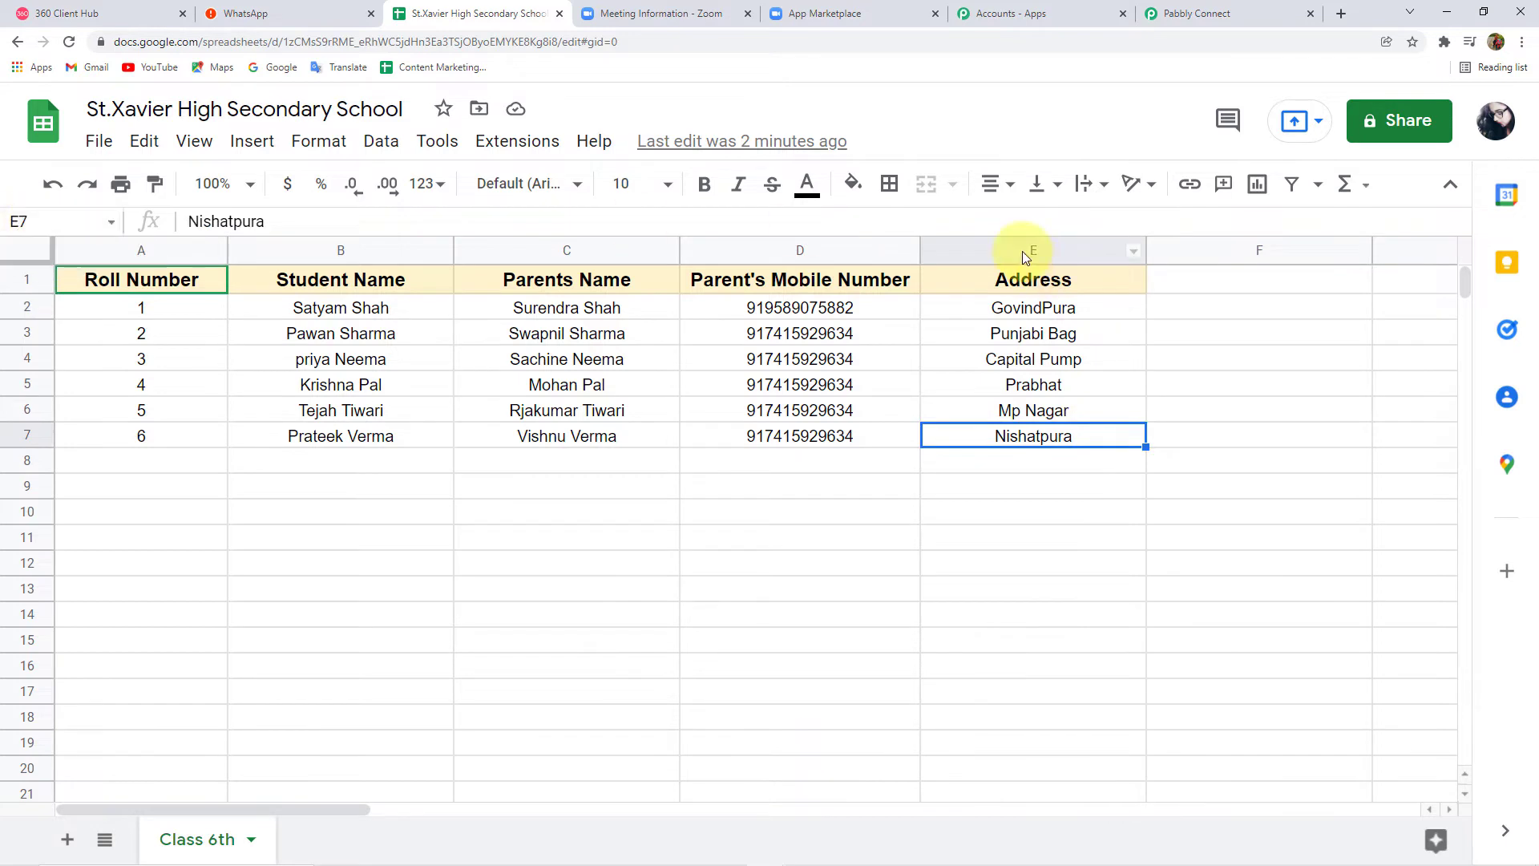
{"action": "left_click", "coordinate": [1014, 617]}
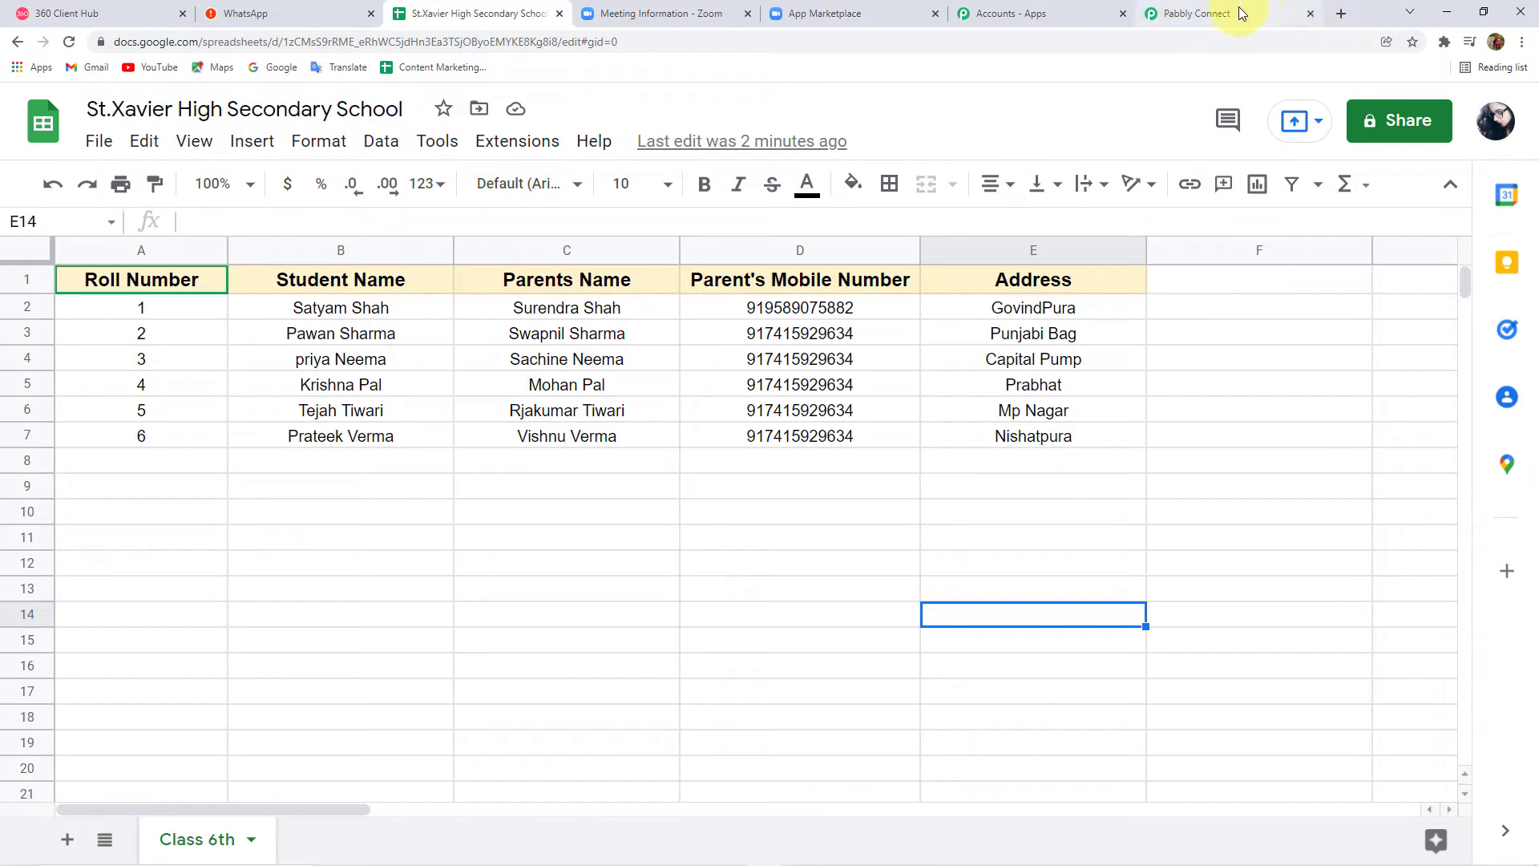
{"action": "left_click", "coordinate": [109, 311]}
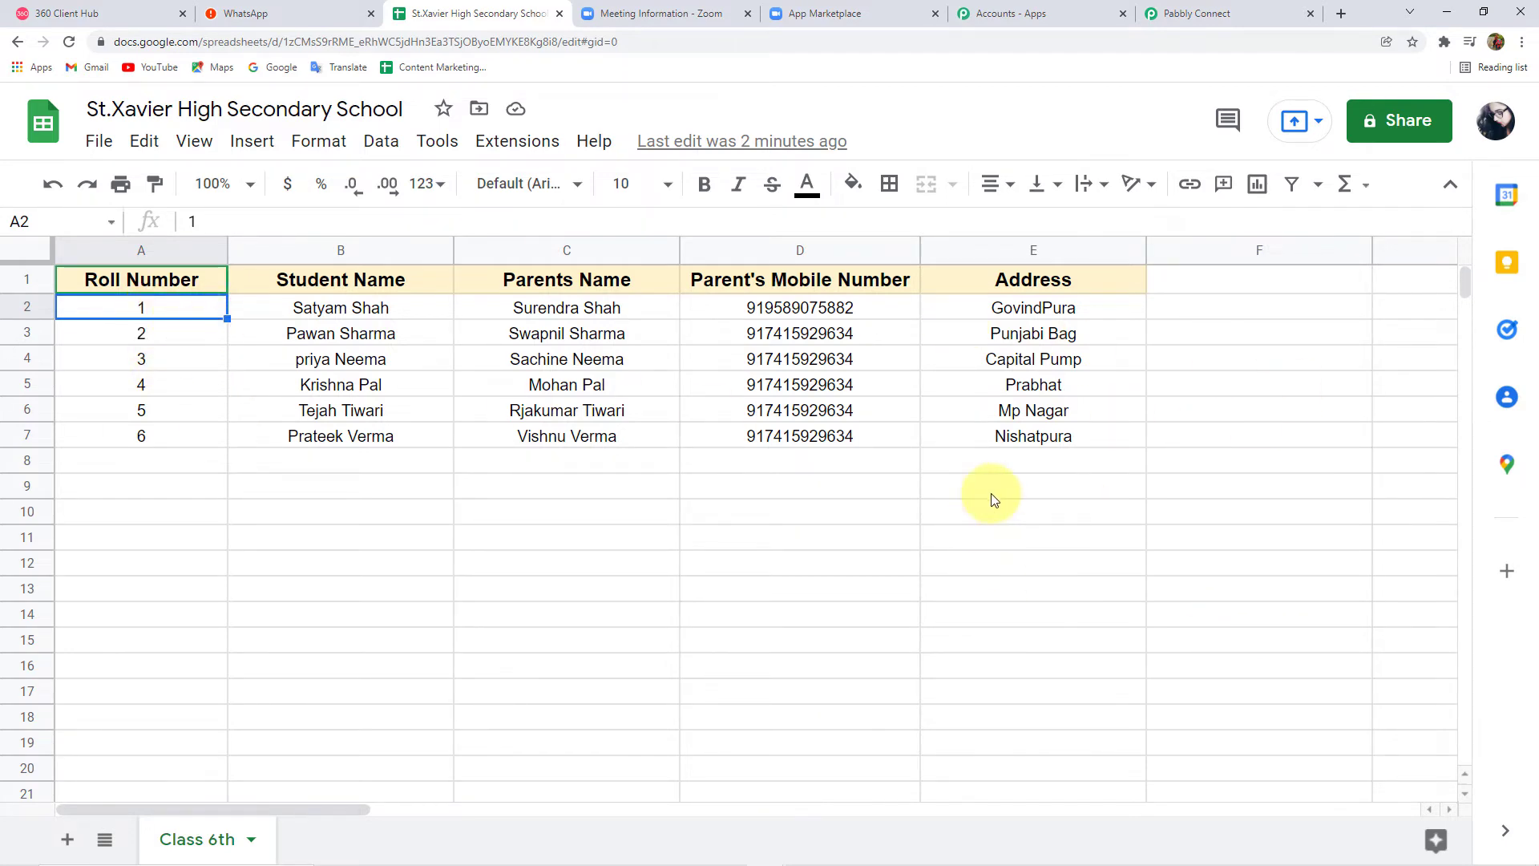
- Change the Get Row(s) range from A2:D to A2:E, checking the spreadsheet's Address column
{"action": "left_click", "coordinate": [1194, 13]}
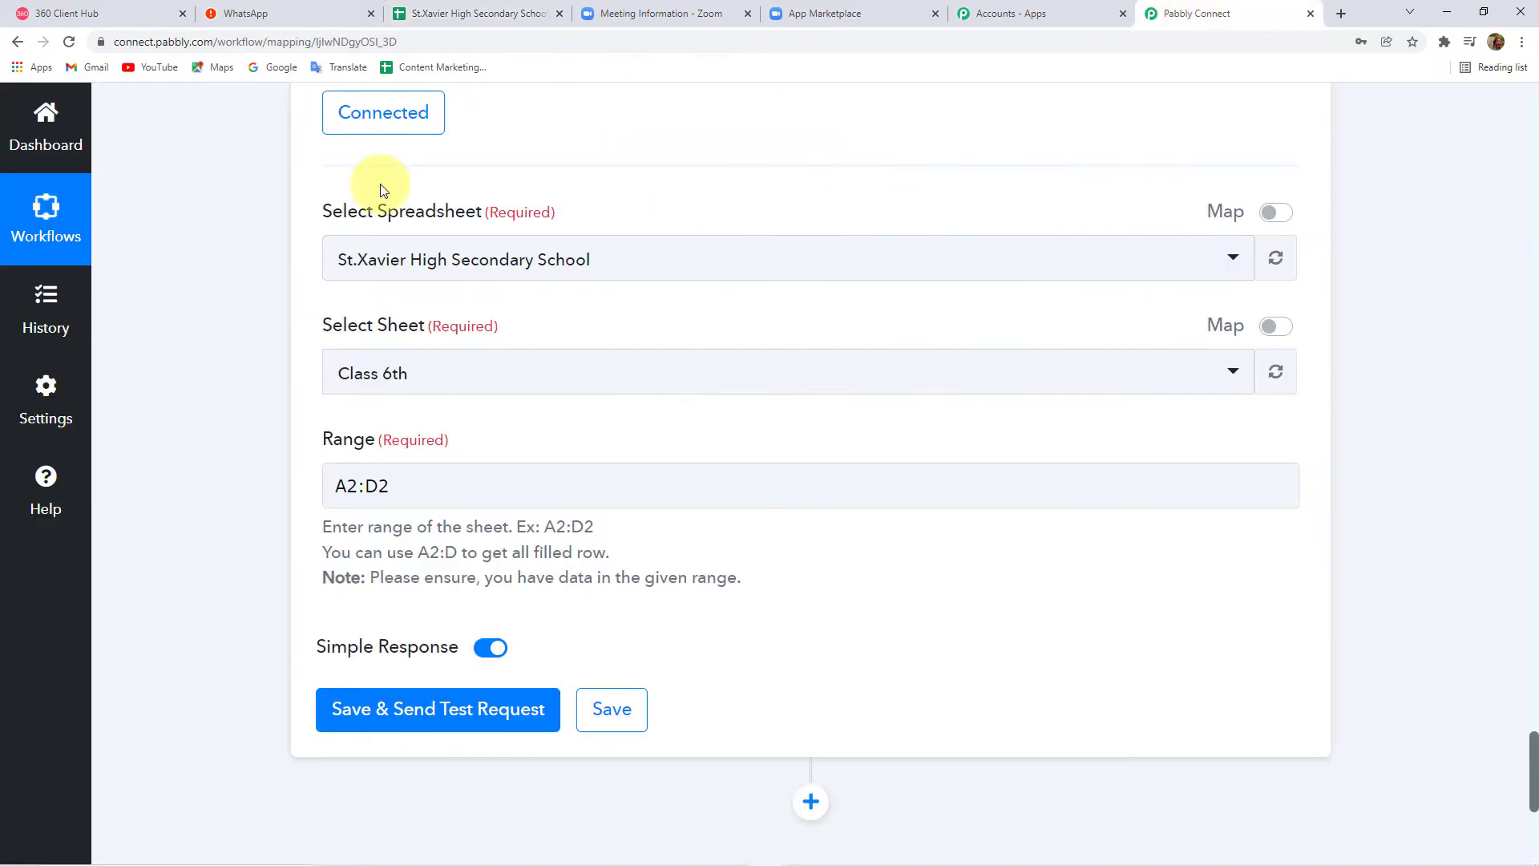
{"action": "left_click", "coordinate": [346, 490]}
{"action": "left_click_drag", "start_coordinate": [390, 486], "coordinate": [364, 487]}
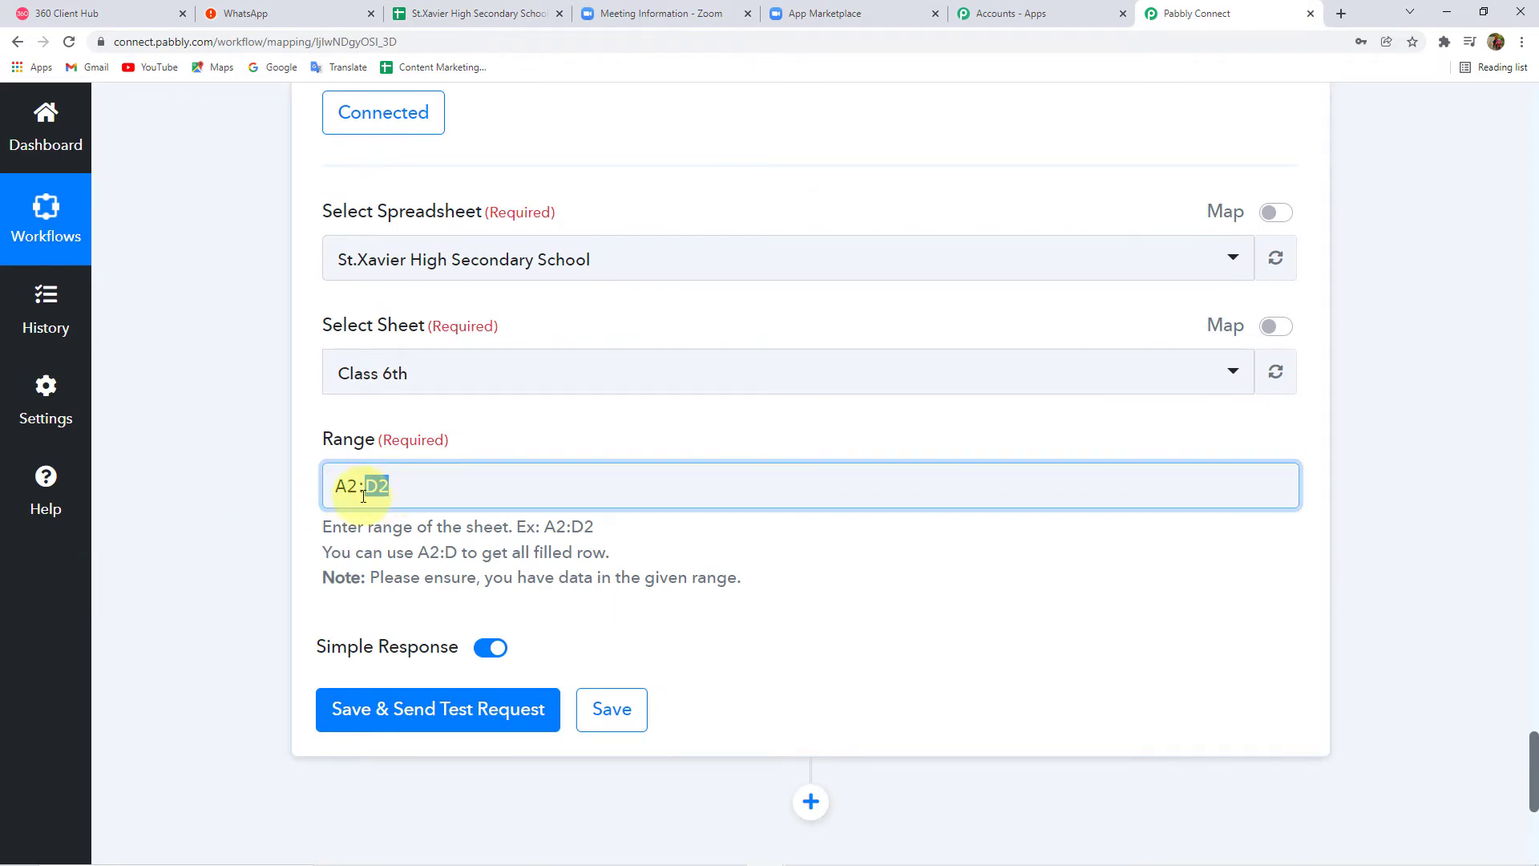
{"action": "type", "text": "E"}
{"action": "left_click", "coordinate": [275, 498]}
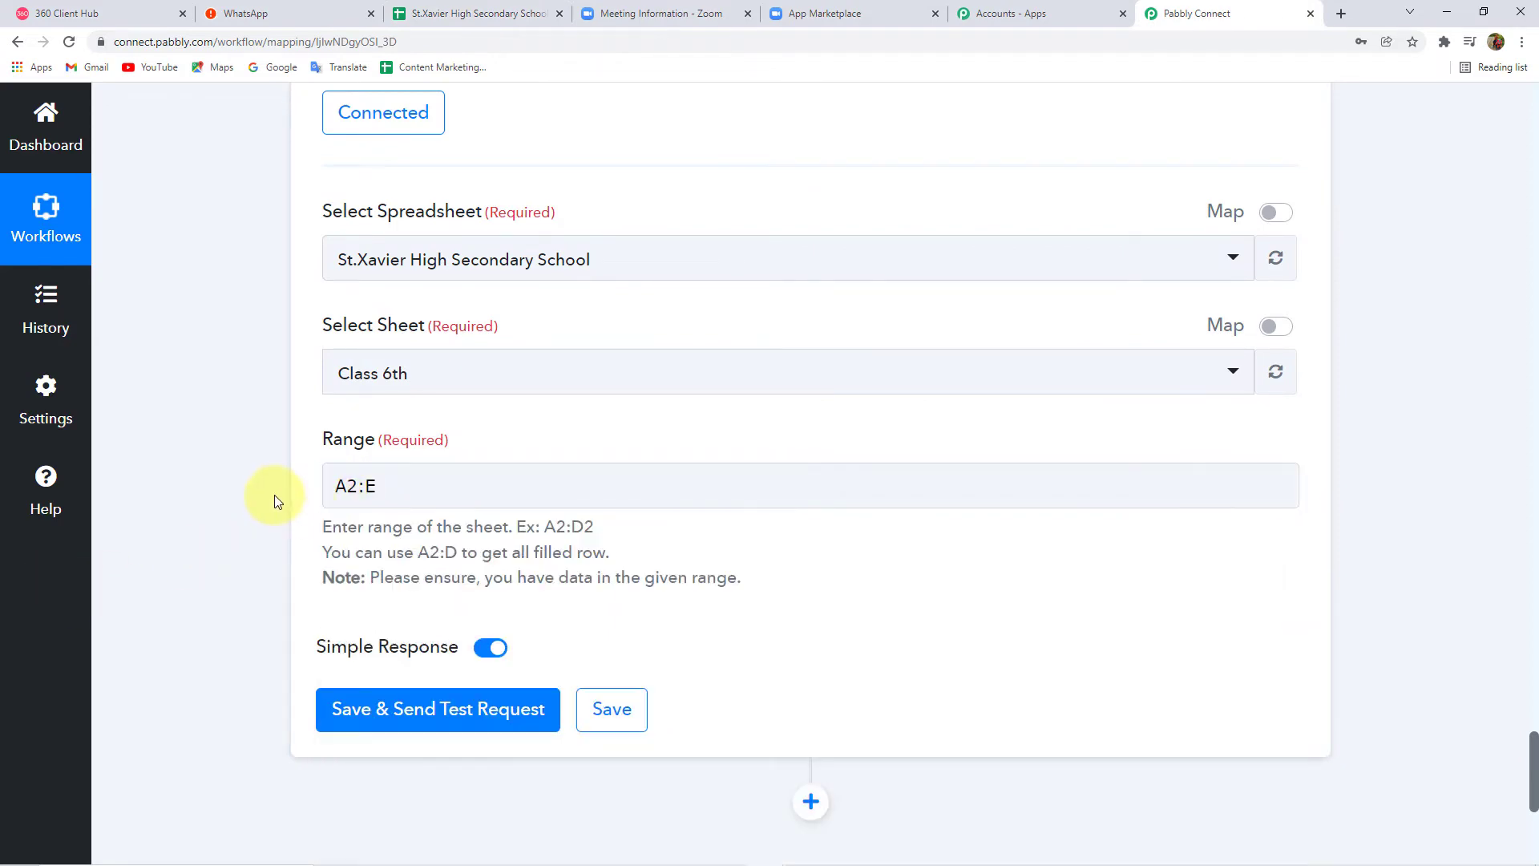
{"action": "left_click", "coordinate": [494, 12]}
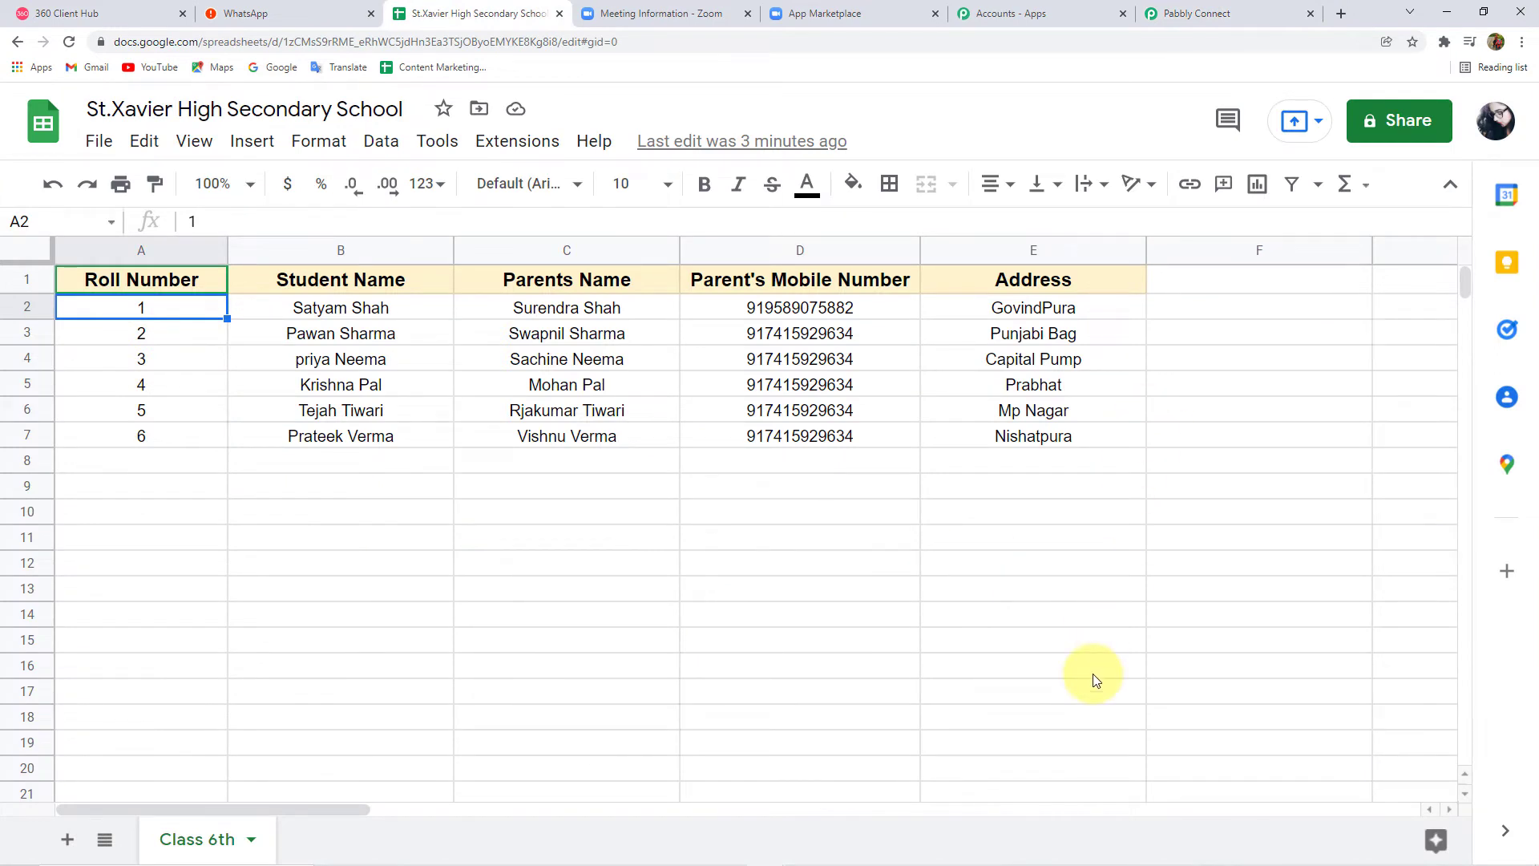
{"action": "left_click", "coordinate": [1211, 15]}
{"action": "scroll", "coordinate": [250, 517], "scroll_direction": "down", "scroll_amount": 2}
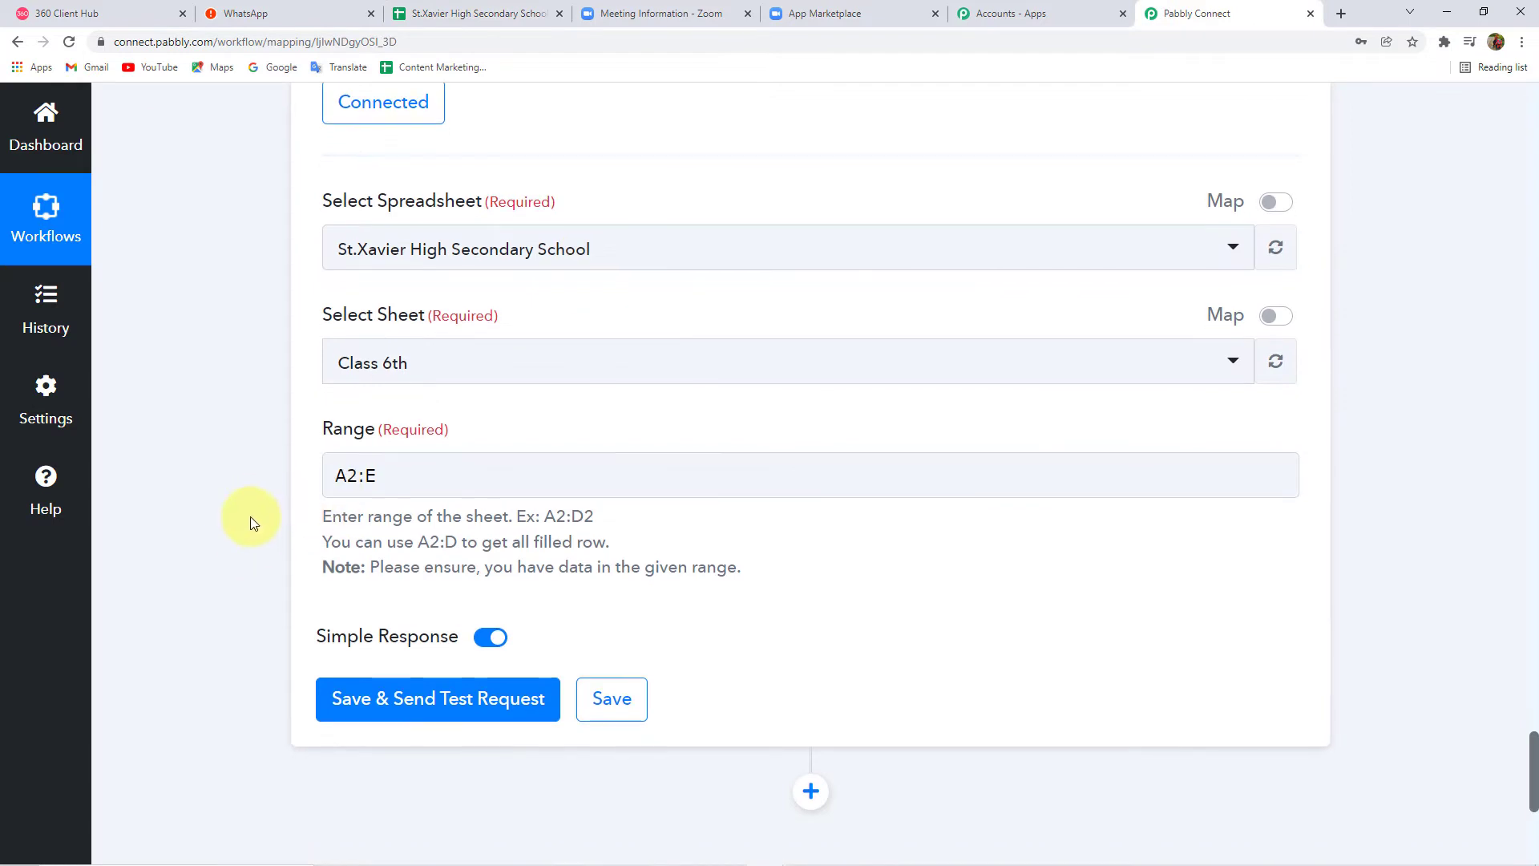
- Turn off Simple Response and send a test request returning every sheet row
{"action": "left_click", "coordinate": [486, 490]}
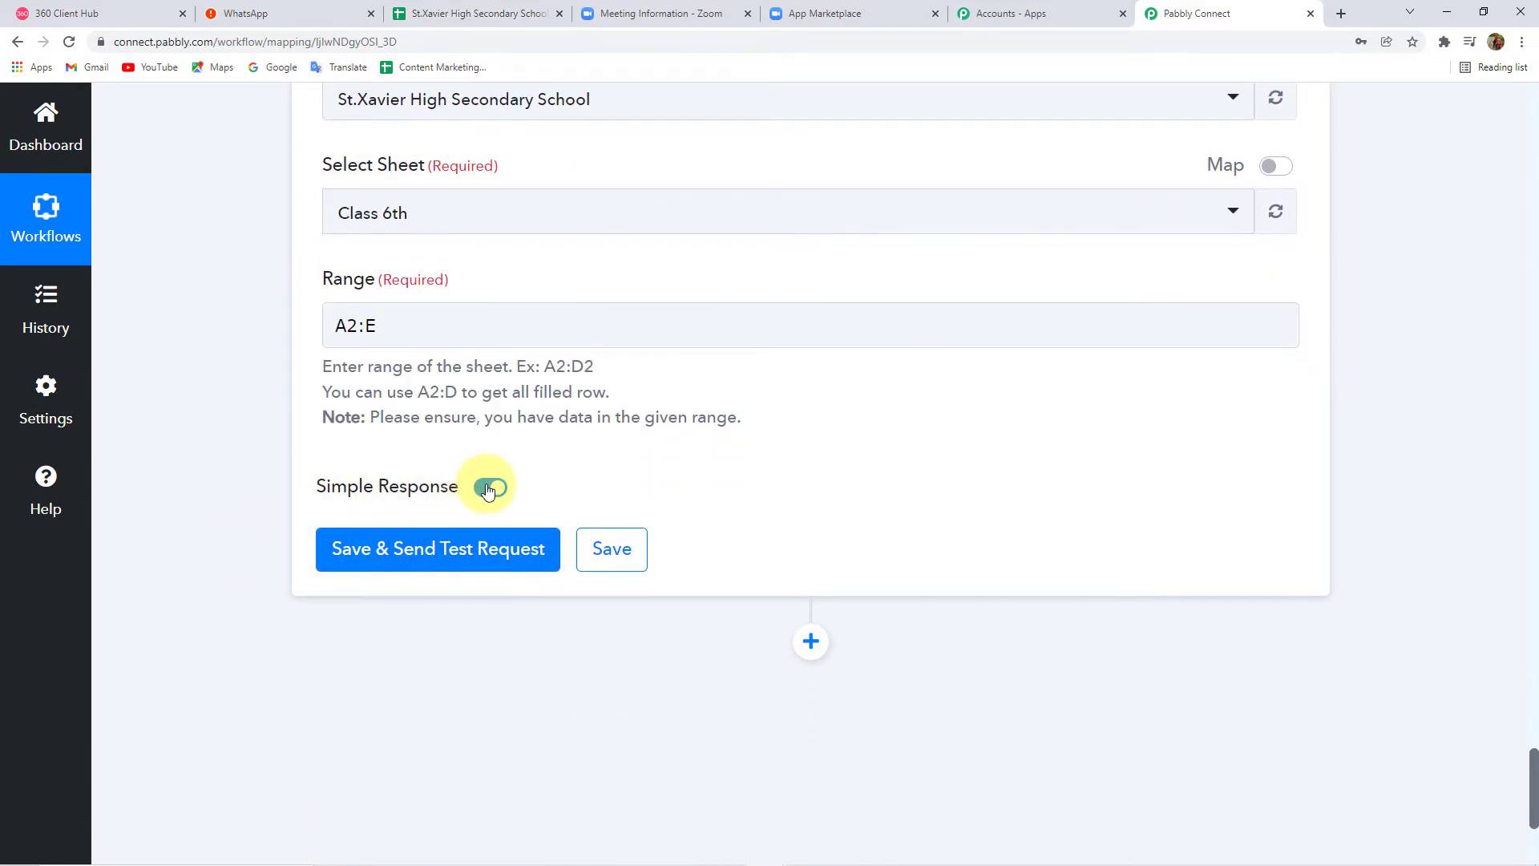
{"action": "left_click", "coordinate": [471, 552]}
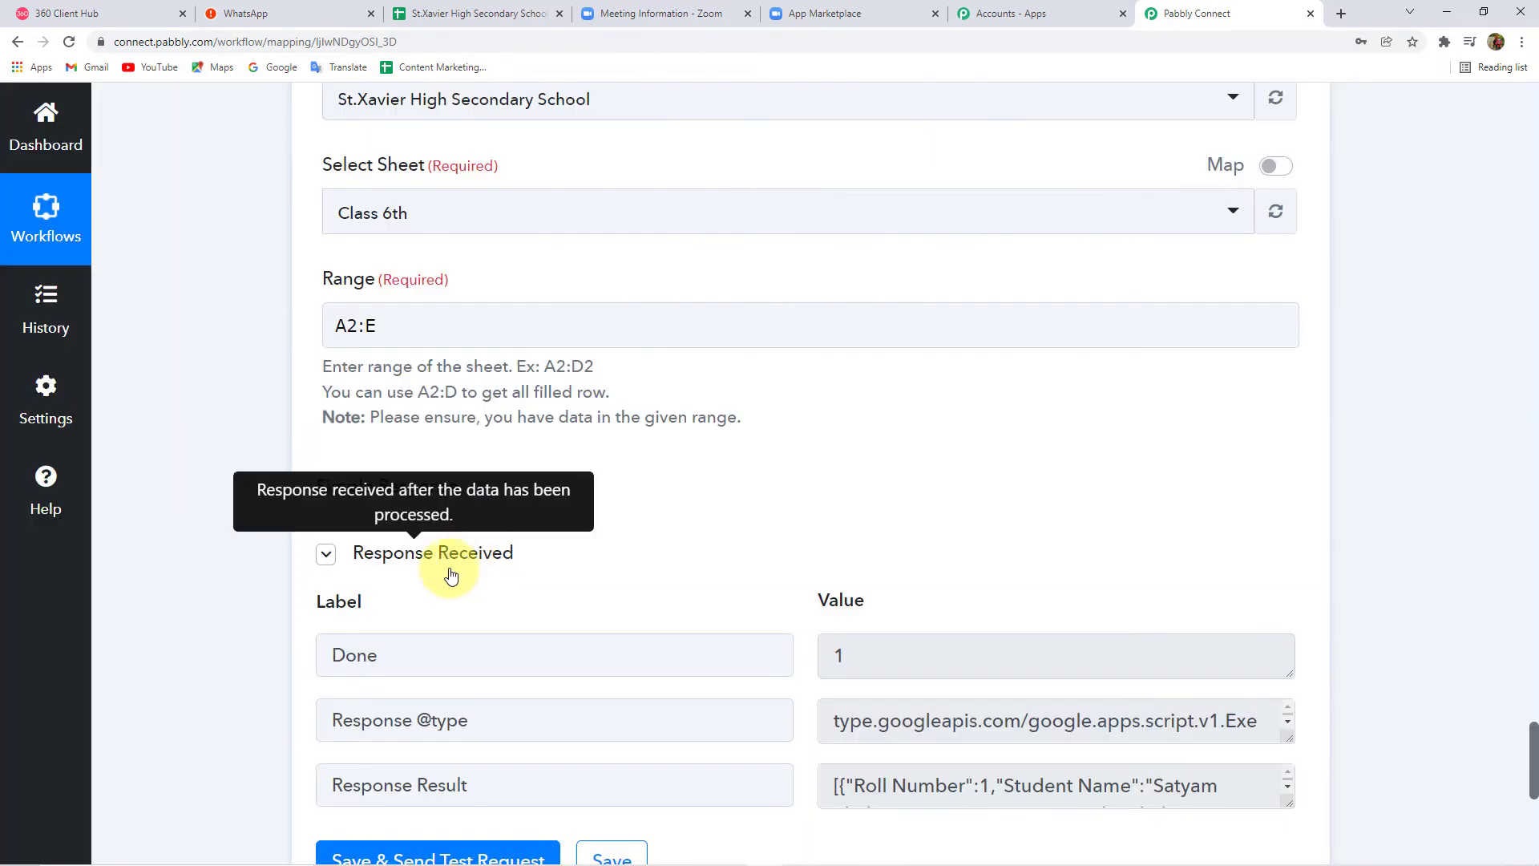
{"action": "scroll", "coordinate": [247, 579], "scroll_direction": "down", "scroll_amount": 1}
{"action": "scroll", "coordinate": [247, 579], "scroll_direction": "down", "scroll_amount": 3}
- Expand the Response Result box to review each student row's JSON, then add an action step
{"action": "mouse_move", "coordinate": [1289, 486]}
{"action": "left_mouse_down"}
{"action": "mouse_move", "coordinate": [1311, 783]}
{"action": "mouse_move", "coordinate": [1309, 744]}
{"action": "left_mouse_up"}
{"action": "mouse_move", "coordinate": [1287, 541]}
{"action": "left_mouse_down"}
{"action": "mouse_move", "coordinate": [1292, 614]}
{"action": "mouse_move", "coordinate": [1276, 642]}
{"action": "mouse_move", "coordinate": [1253, 534]}
{"action": "left_mouse_up"}
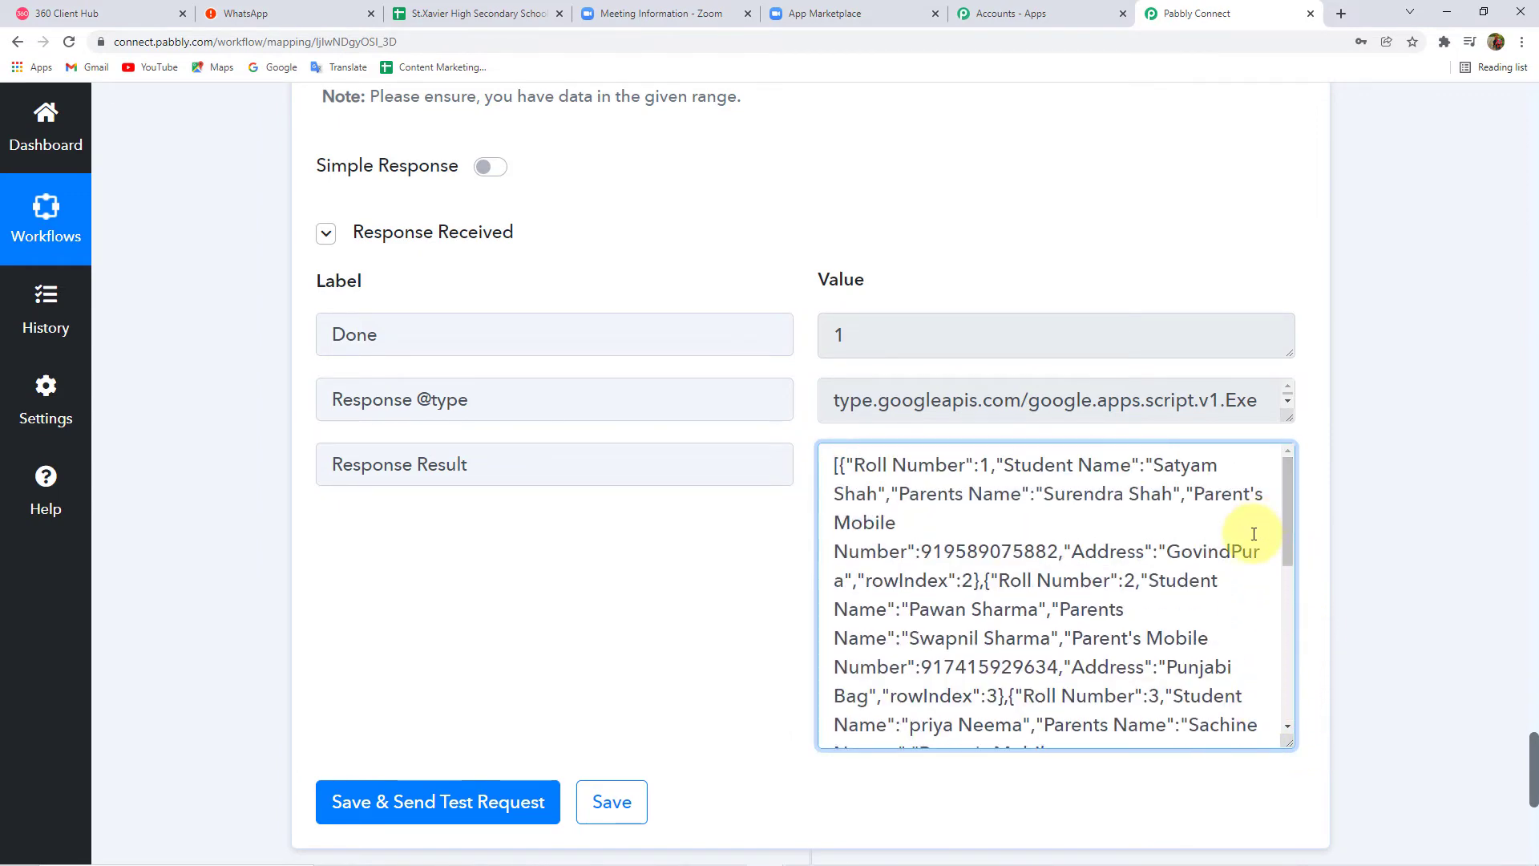
{"action": "left_click_drag", "start_coordinate": [1288, 744], "coordinate": [1270, 478]}
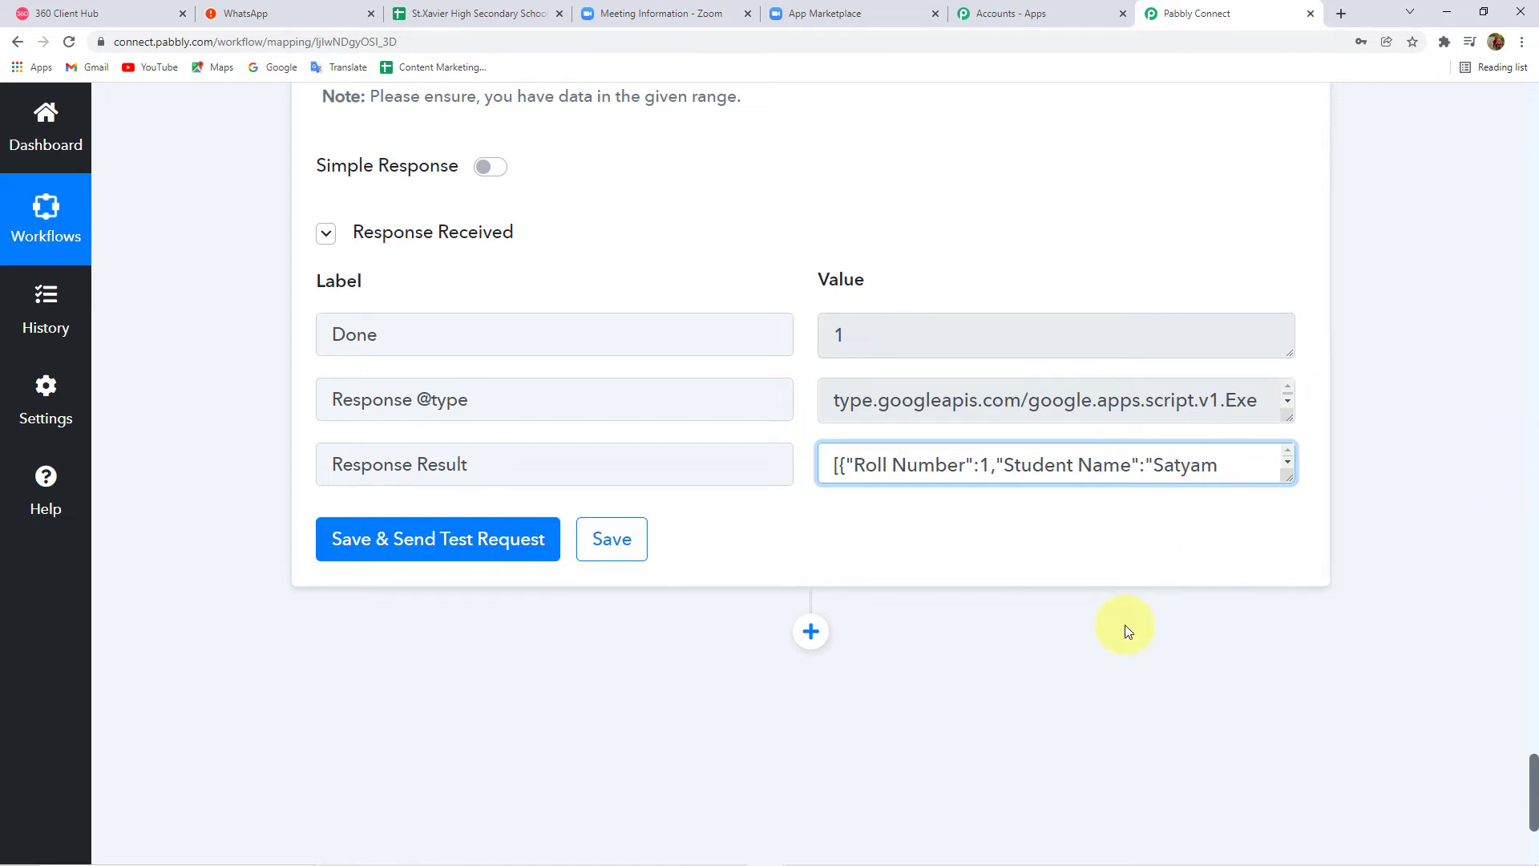
{"action": "left_click", "coordinate": [811, 631]}
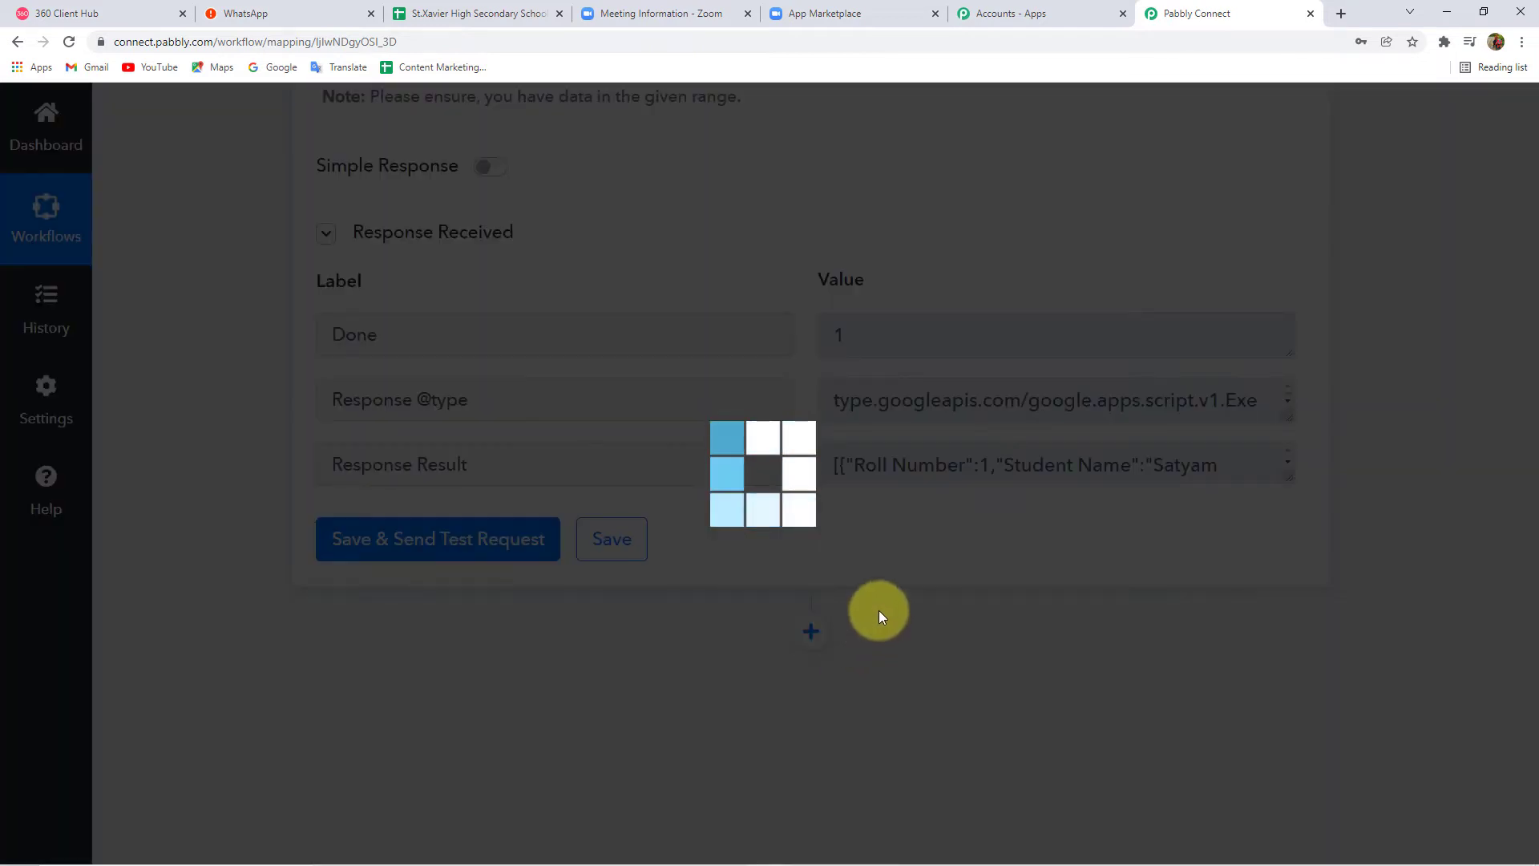
- Add an Iterator over the 5. Response Result array and test it, returning Roll Number 1's fields
{"action": "scroll", "coordinate": [222, 579], "scroll_direction": "down", "scroll_amount": 3}
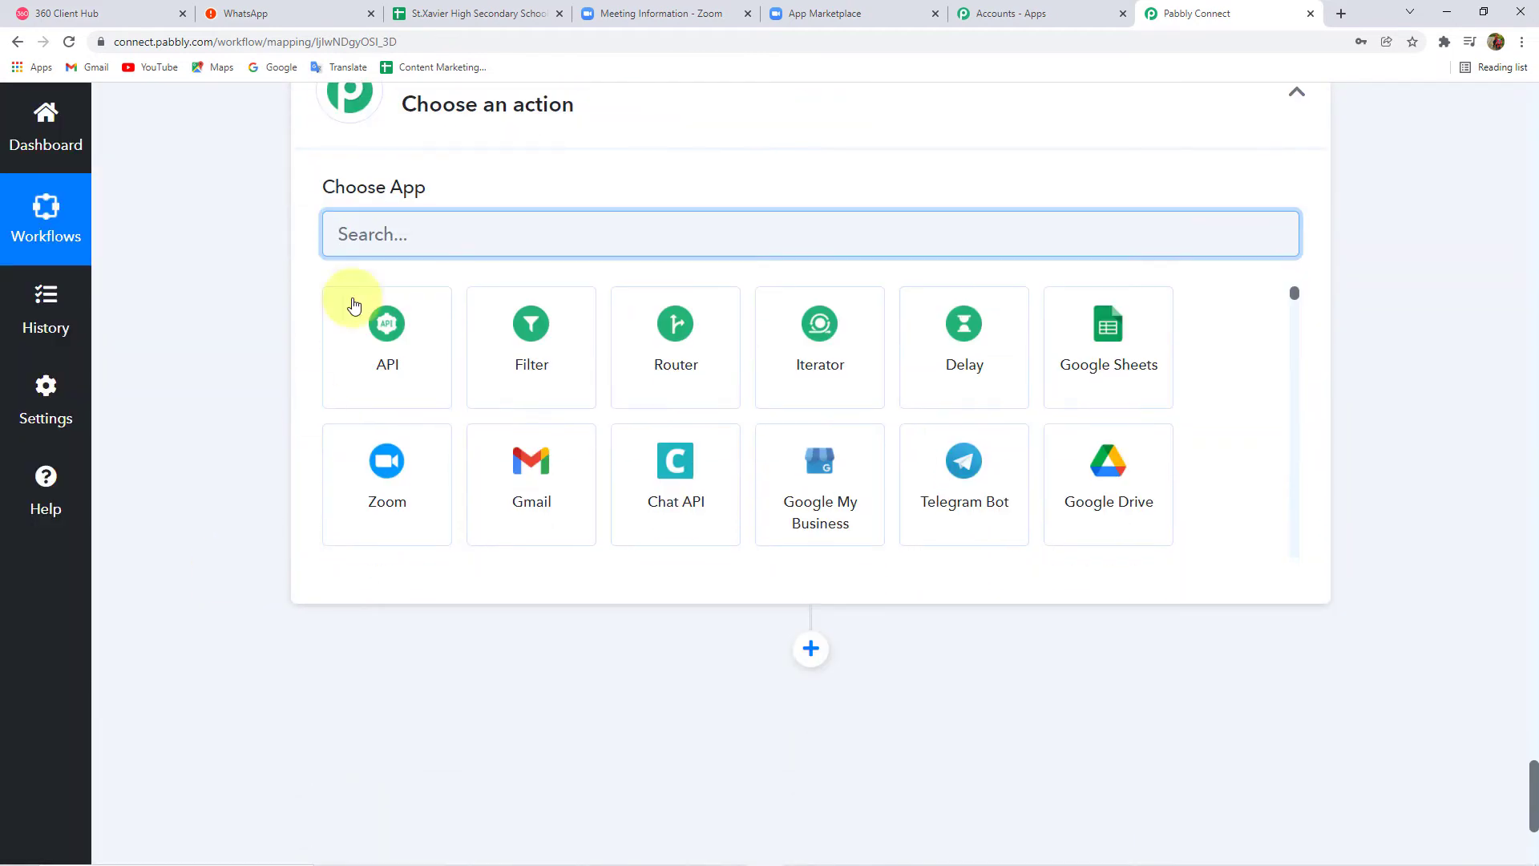
{"action": "type", "text": "it"}
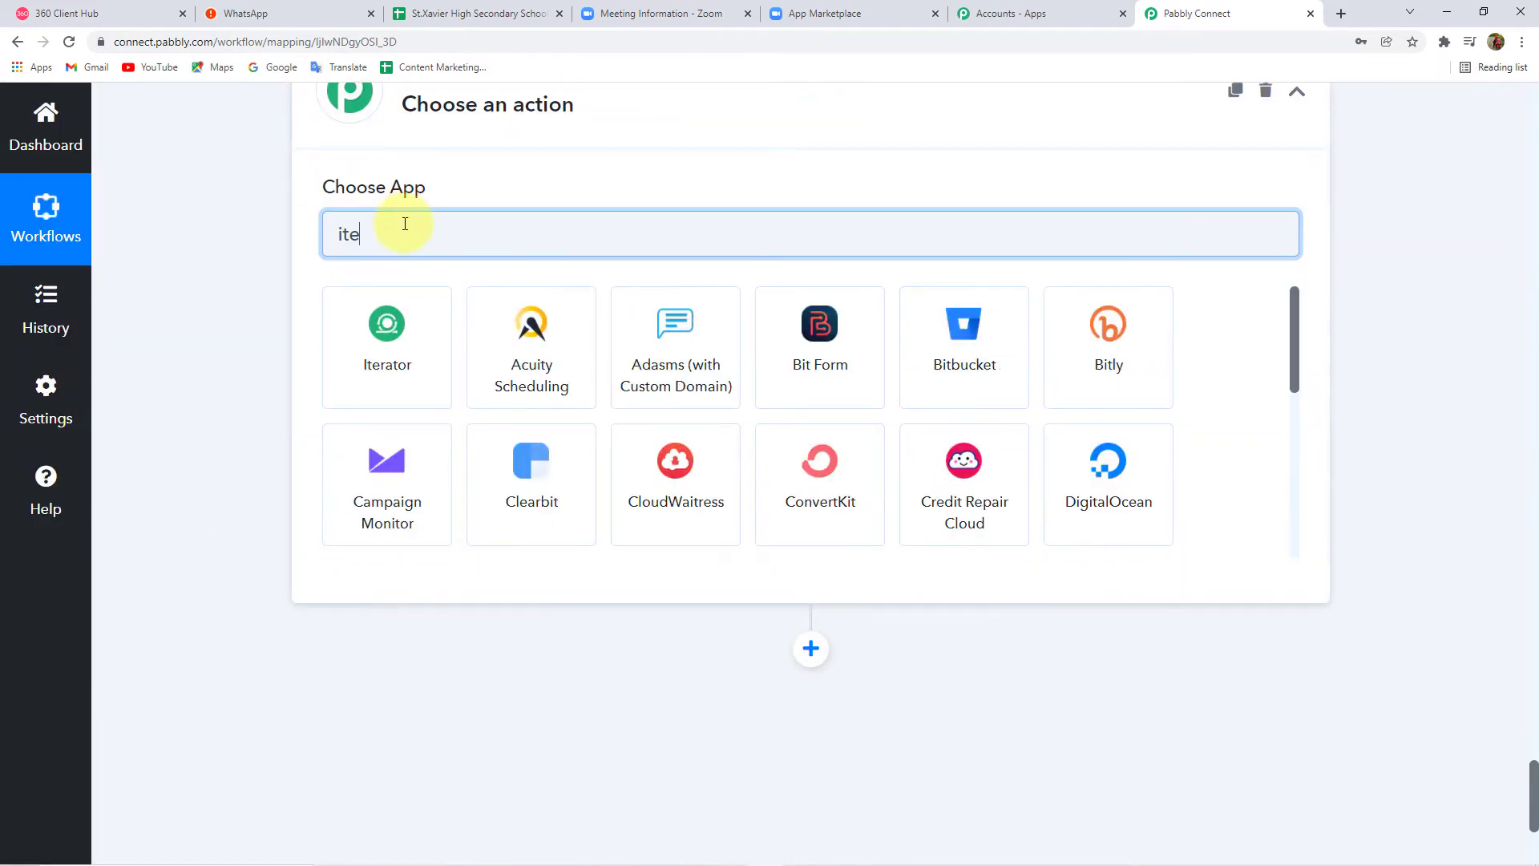
{"action": "type", "text": "e"}
{"action": "left_click", "coordinate": [409, 374]}
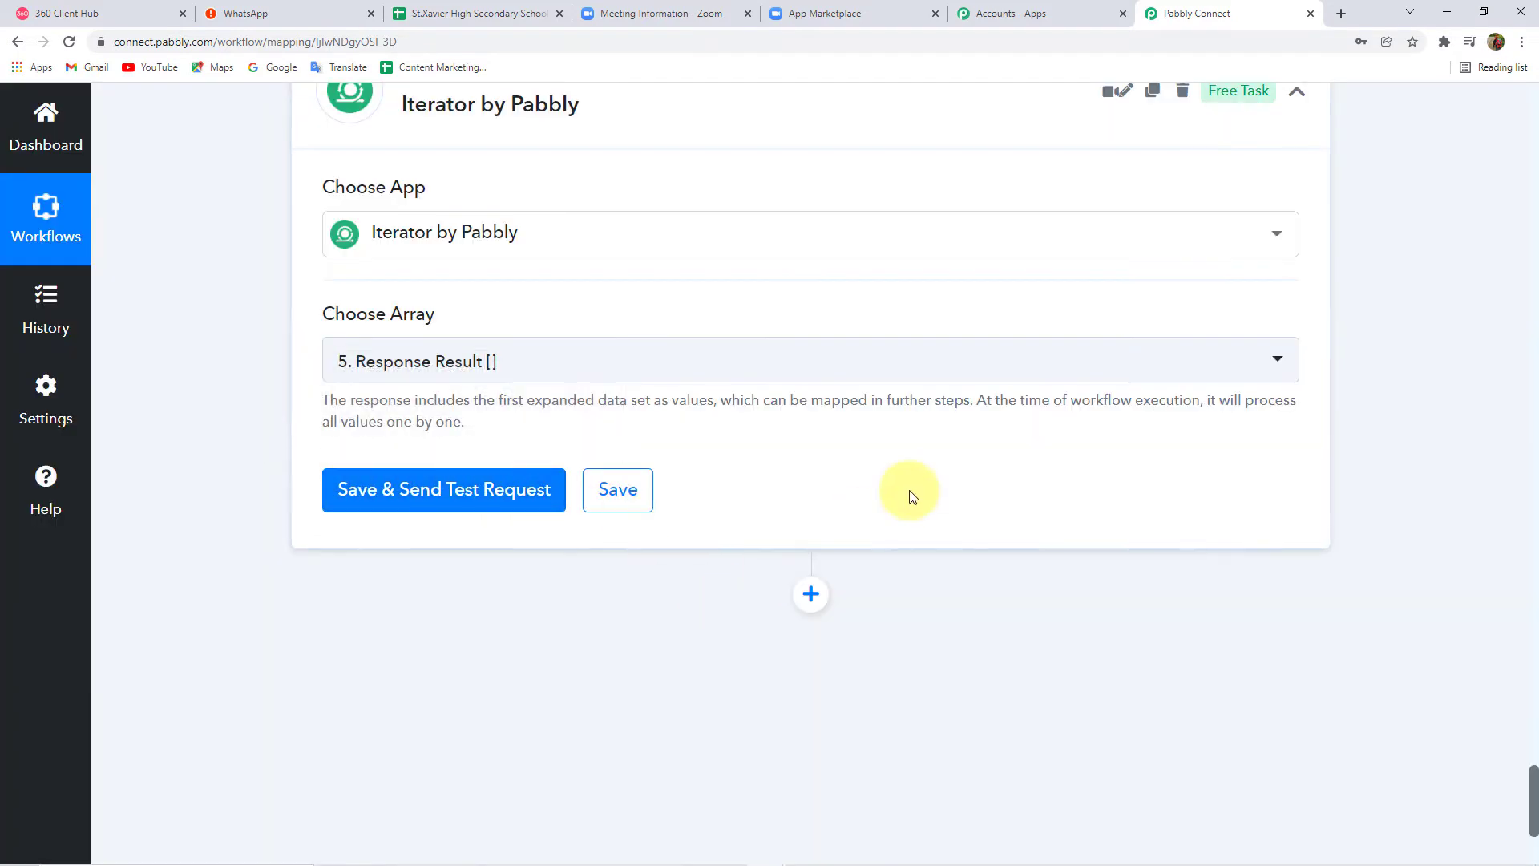
{"action": "left_click", "coordinate": [446, 496]}
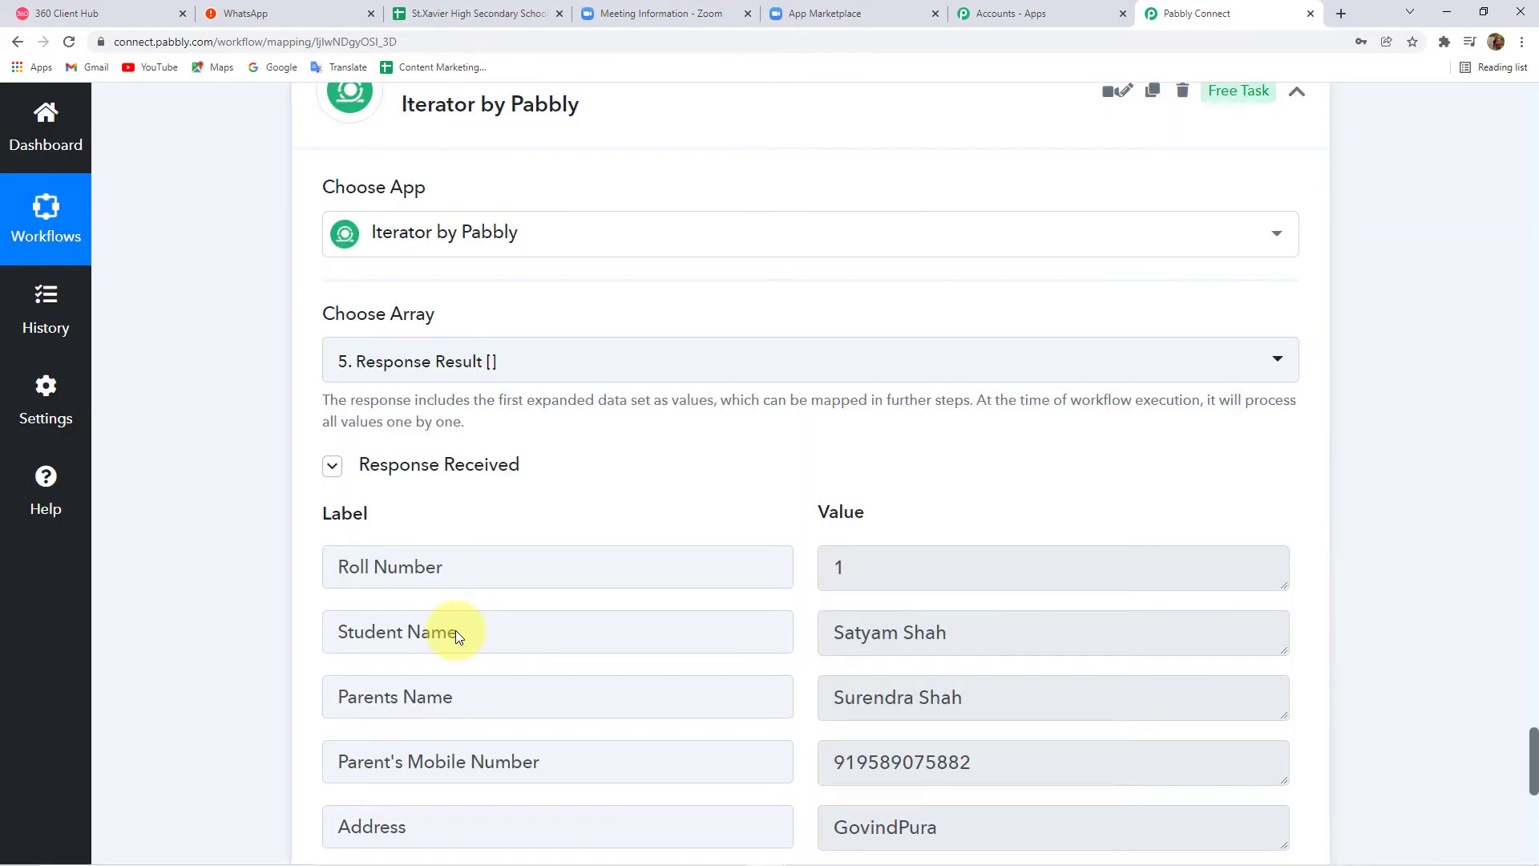
{"action": "scroll", "coordinate": [233, 584], "scroll_direction": "down", "scroll_amount": 3}
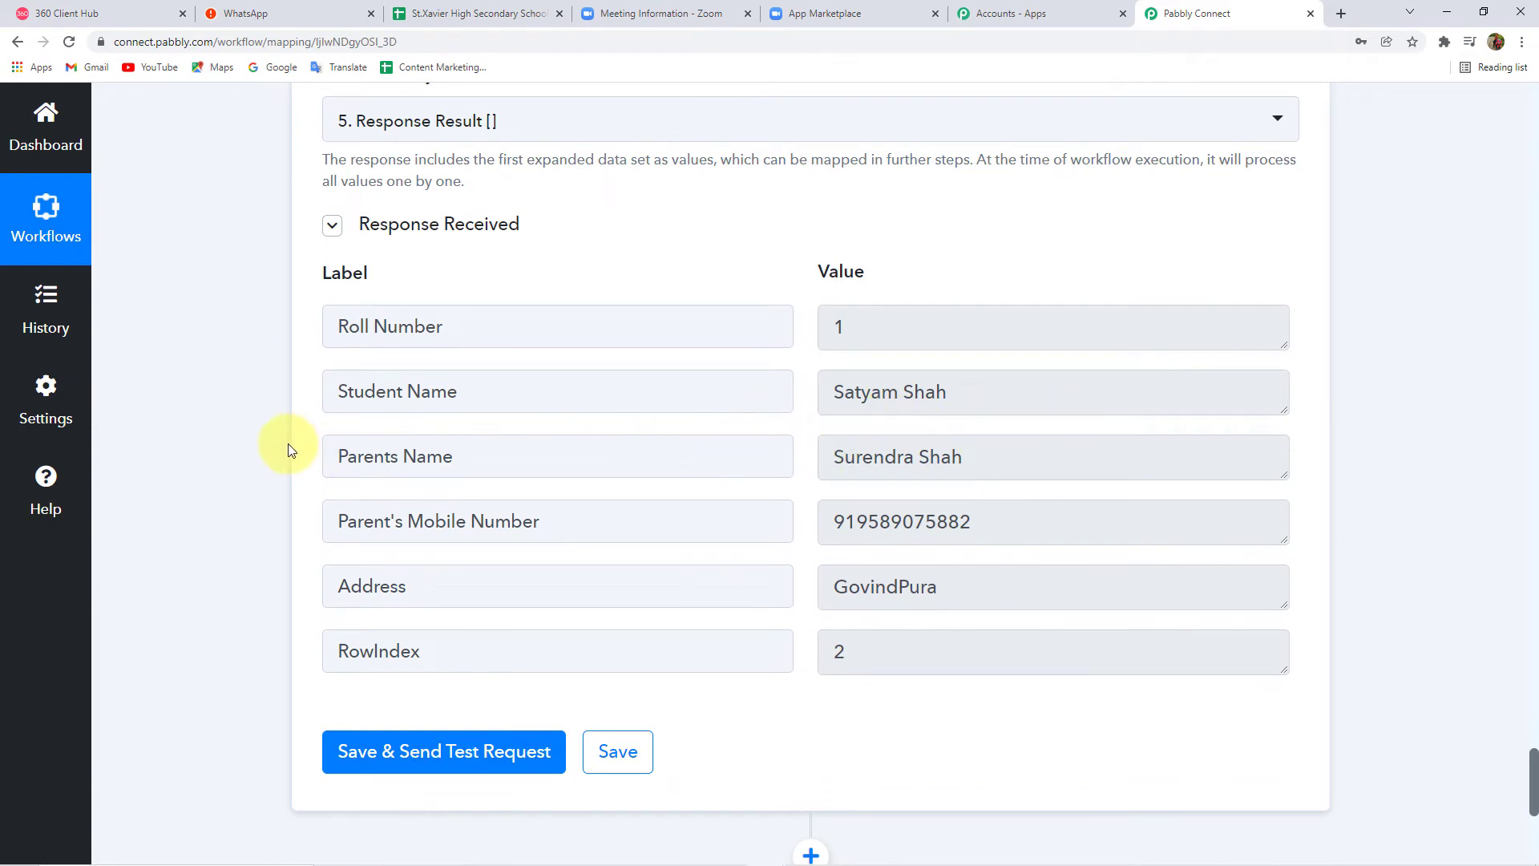
{"action": "left_click", "coordinate": [425, 12]}
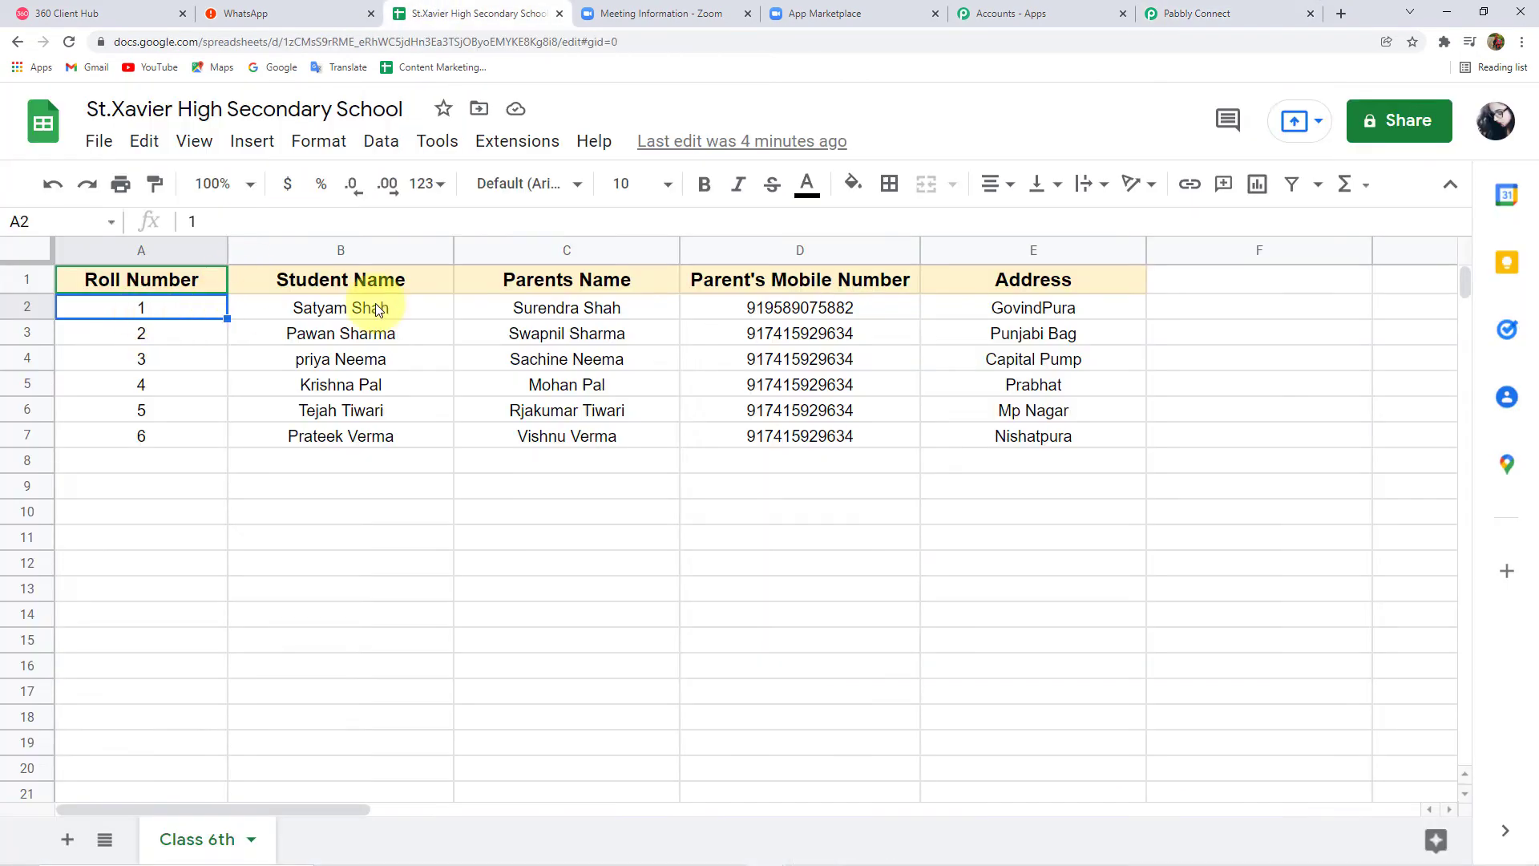
- After comparing sheet row 2 with the Iterator's Roll Number 1 values, return to Pabbly Connect
{"action": "left_click", "coordinate": [1194, 13]}
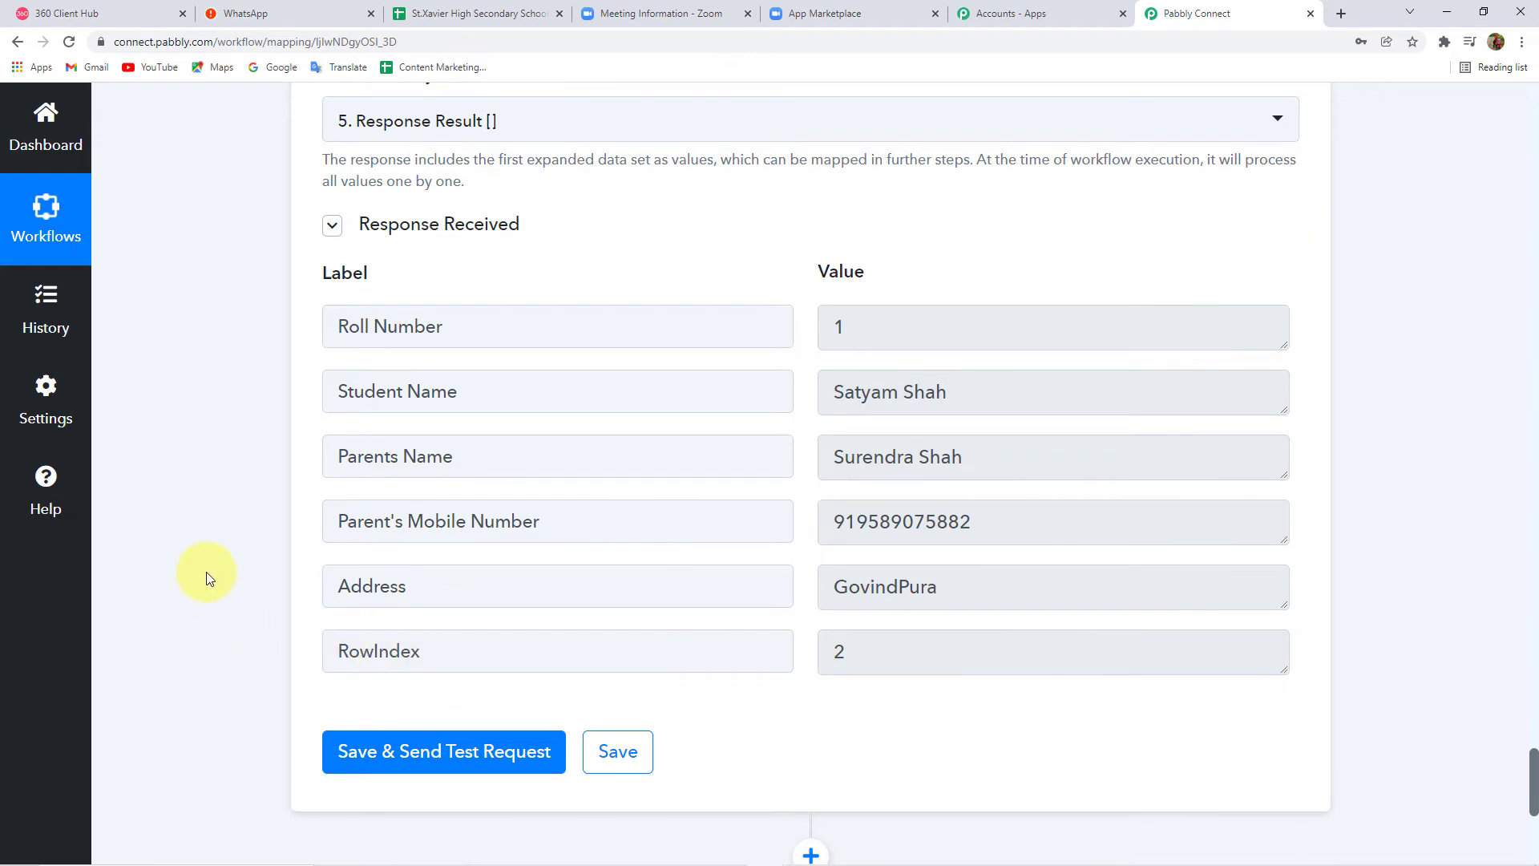
{"action": "scroll", "coordinate": [205, 571], "scroll_direction": "down", "scroll_amount": 3}
{"action": "scroll", "coordinate": [201, 564], "scroll_direction": "up", "scroll_amount": 3}
{"action": "scroll", "coordinate": [201, 565], "scroll_direction": "up", "scroll_amount": 6}
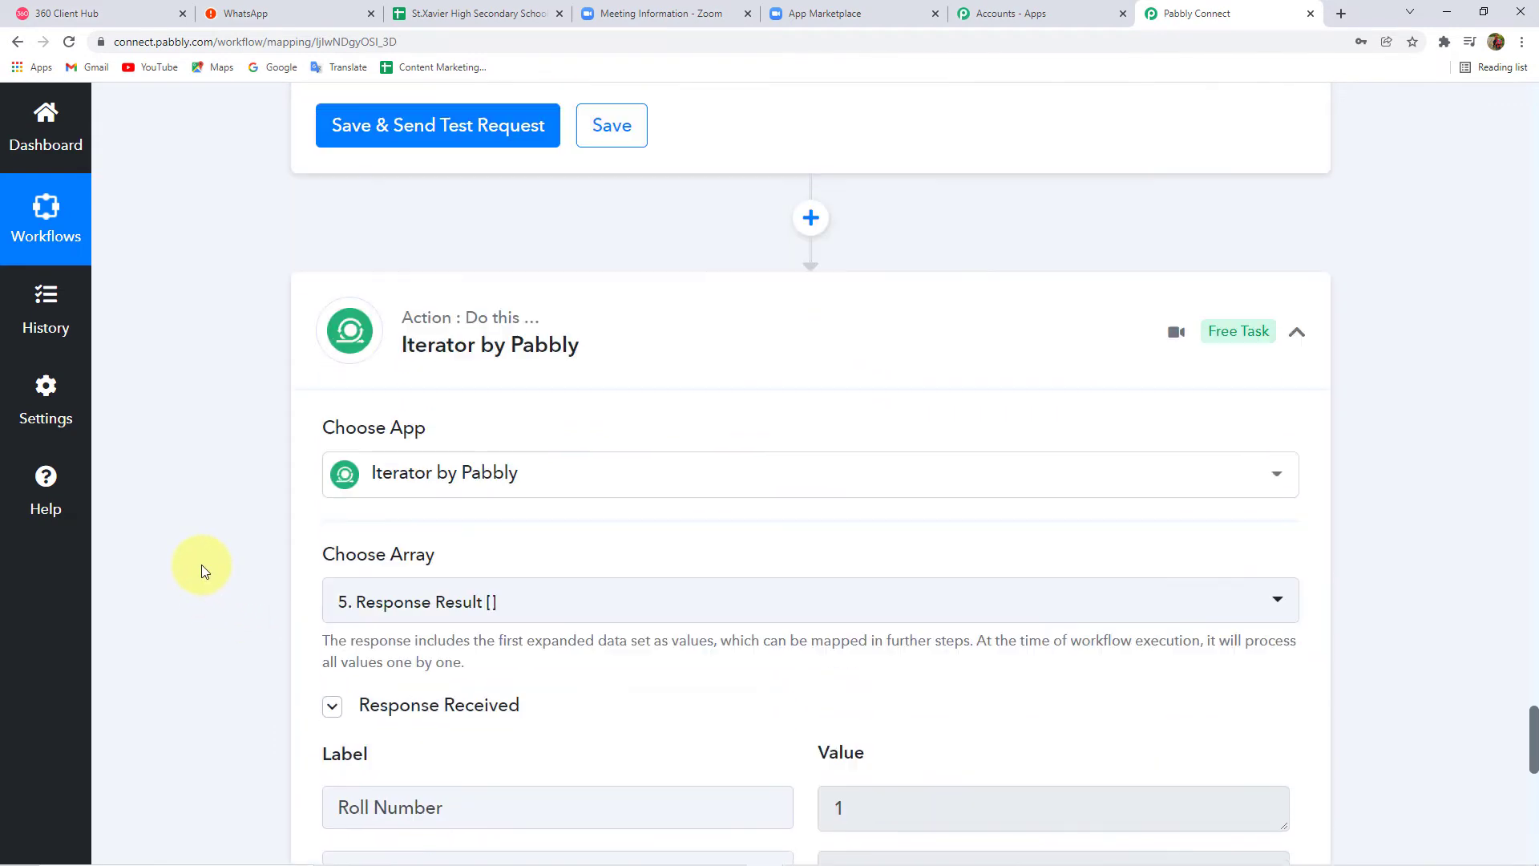
{"action": "scroll", "coordinate": [200, 564], "scroll_direction": "down", "scroll_amount": 2}
{"action": "scroll", "coordinate": [201, 565], "scroll_direction": "down", "scroll_amount": 5}
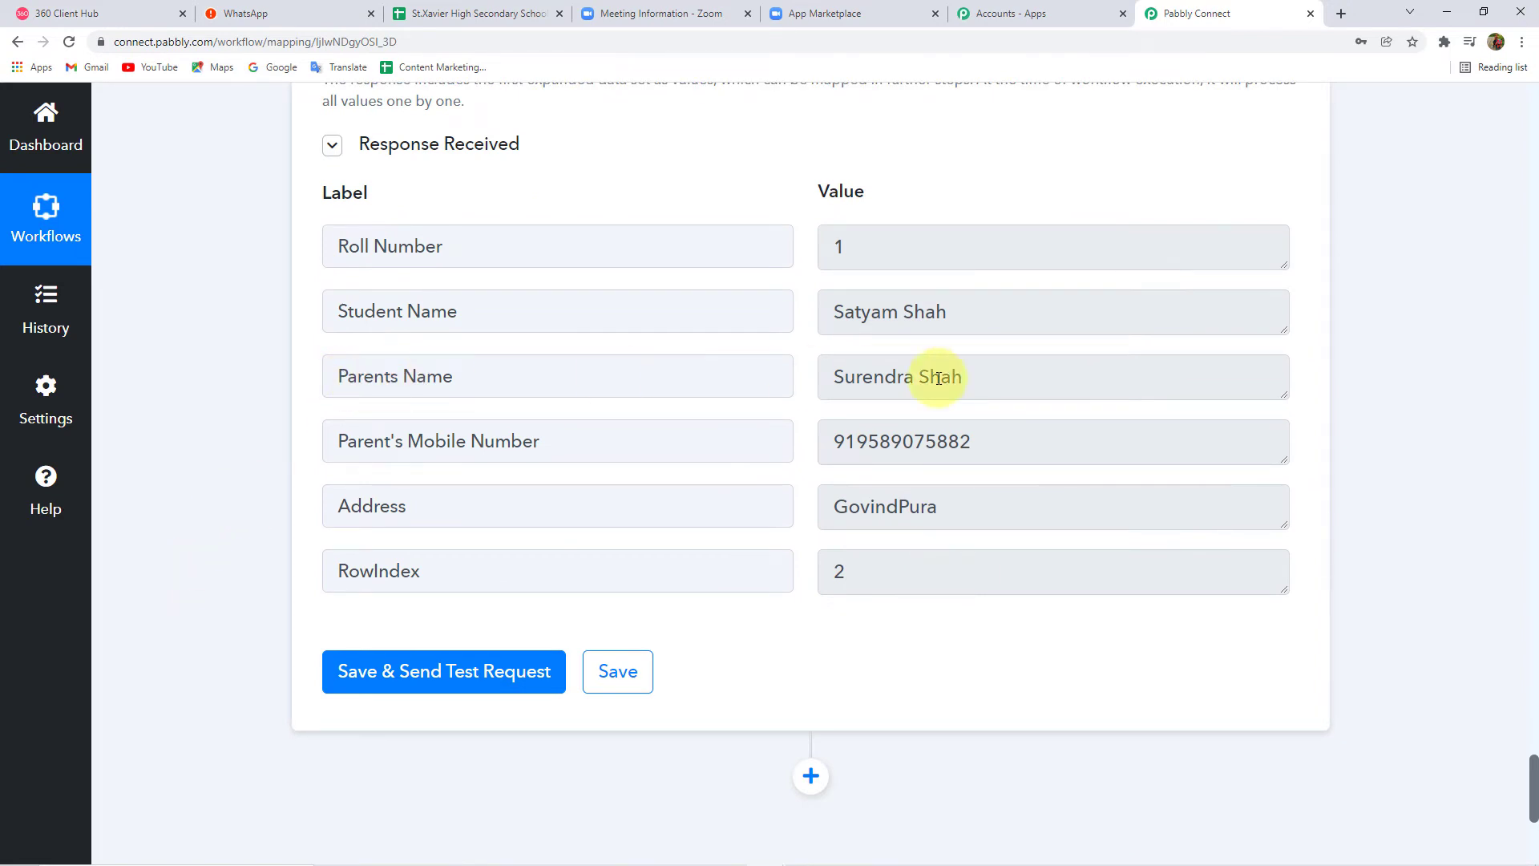
{"action": "mouse_move", "coordinate": [824, 373]}
{"action": "left_mouse_down"}
{"action": "mouse_move", "coordinate": [968, 378]}
{"action": "mouse_move", "coordinate": [974, 399]}
{"action": "mouse_move", "coordinate": [805, 447]}
{"action": "left_mouse_up"}
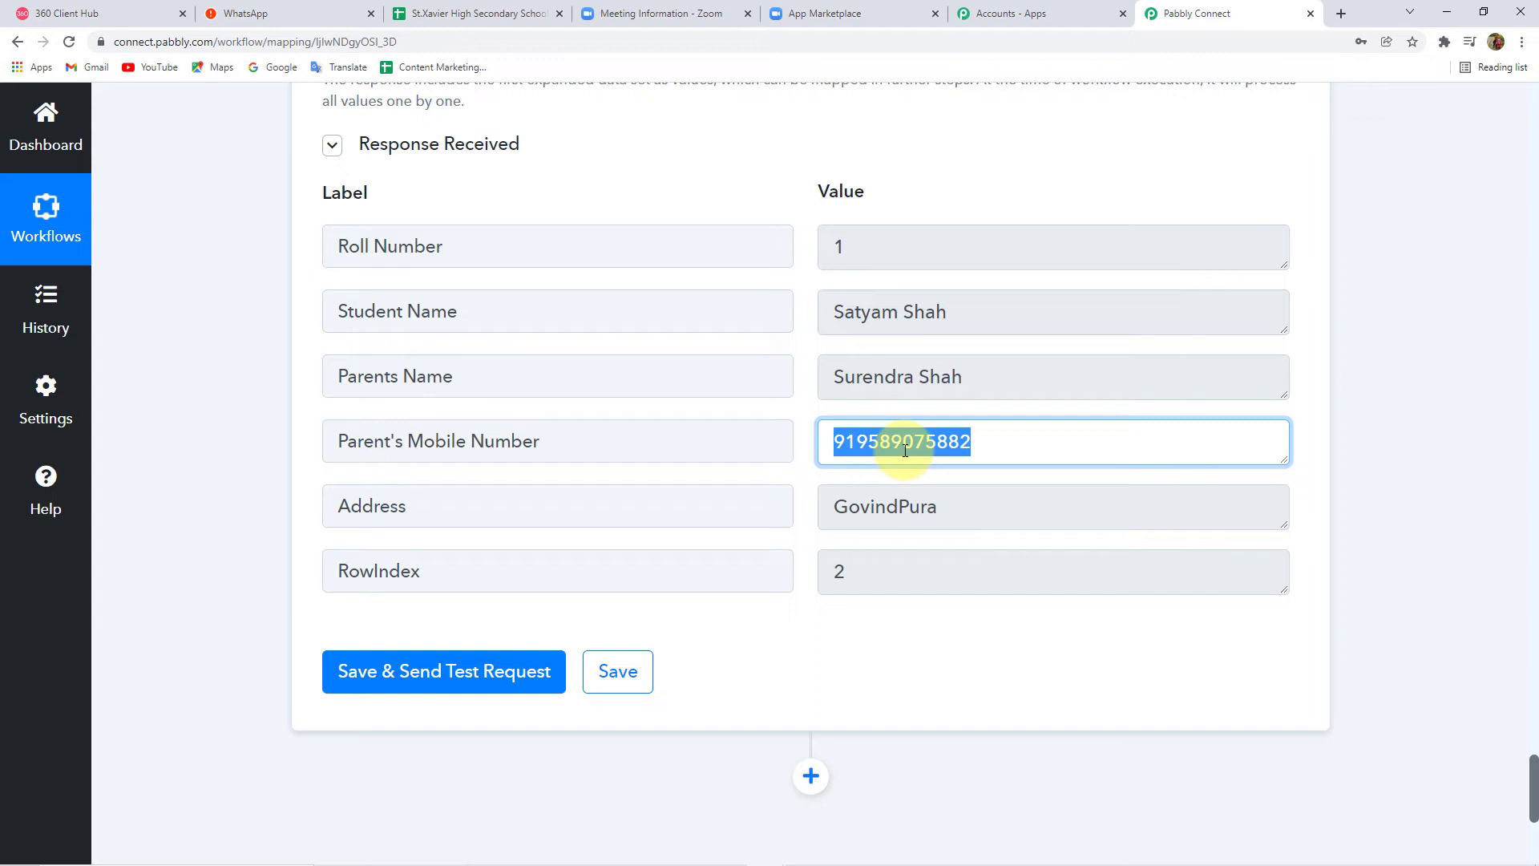
{"action": "scroll", "coordinate": [870, 401], "scroll_direction": "down", "scroll_amount": 4}
- Add an action step using WhatsApp by 360Dialog, found by searching '360', with the Send Template Message event
{"action": "left_click", "coordinate": [811, 454]}
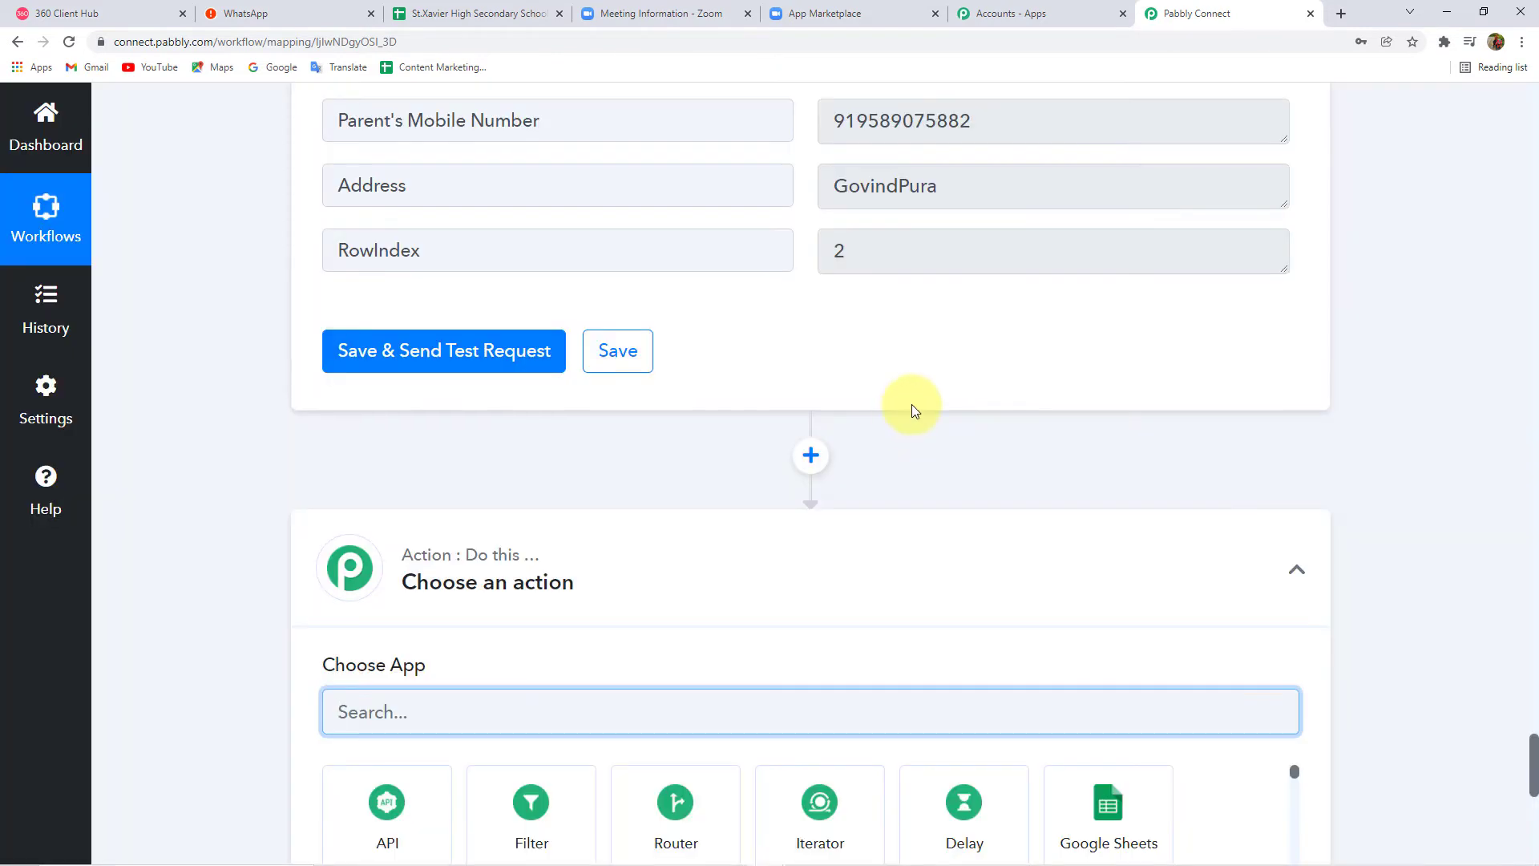
{"action": "scroll", "coordinate": [933, 387], "scroll_direction": "down", "scroll_amount": 3}
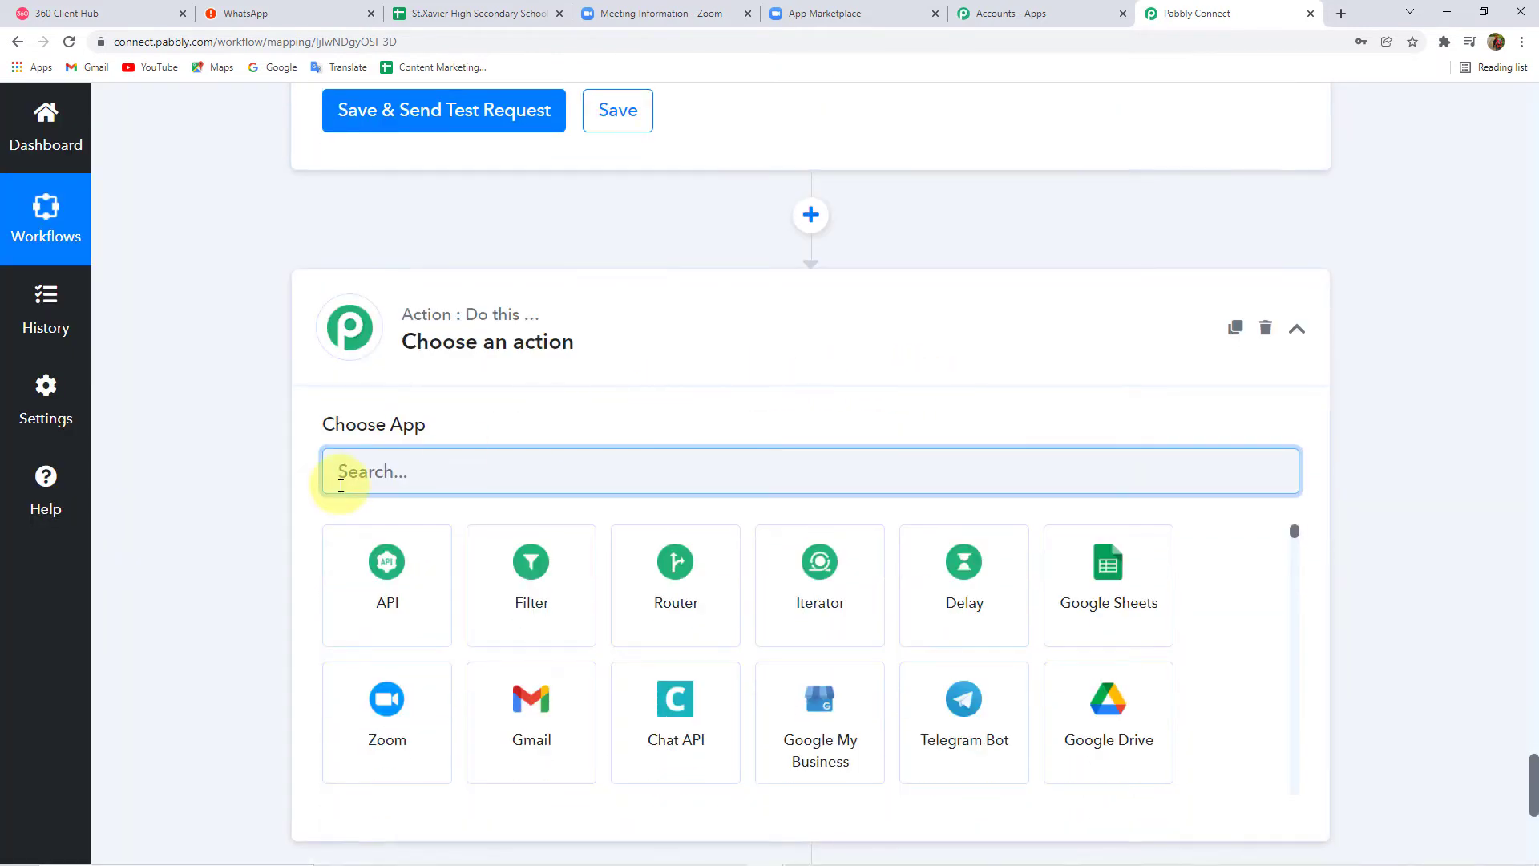
{"action": "type", "text": "36"}
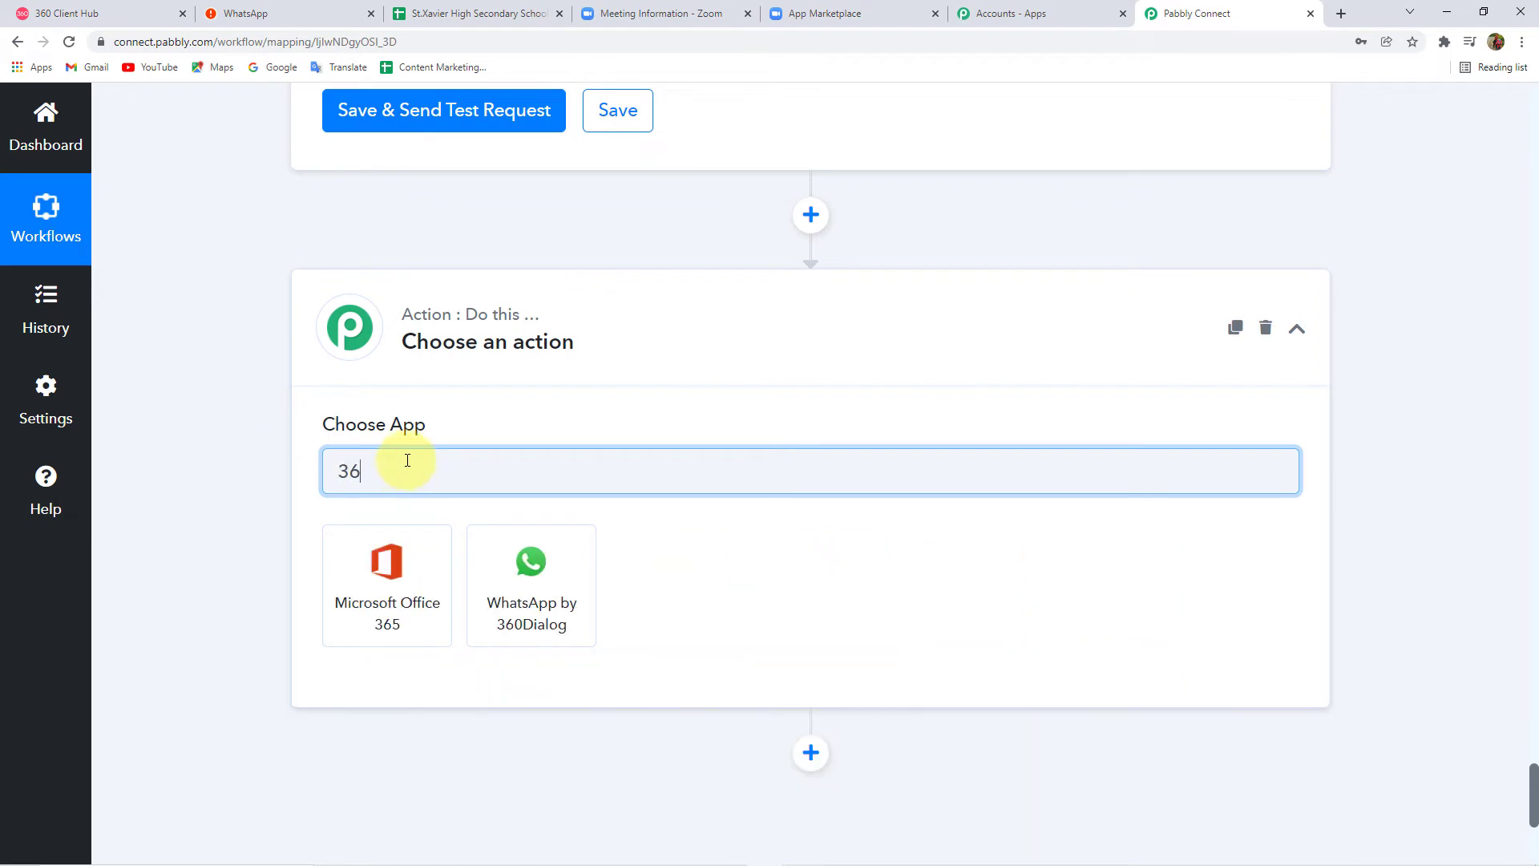
{"action": "type", "text": "0"}
{"action": "left_click", "coordinate": [410, 580]}
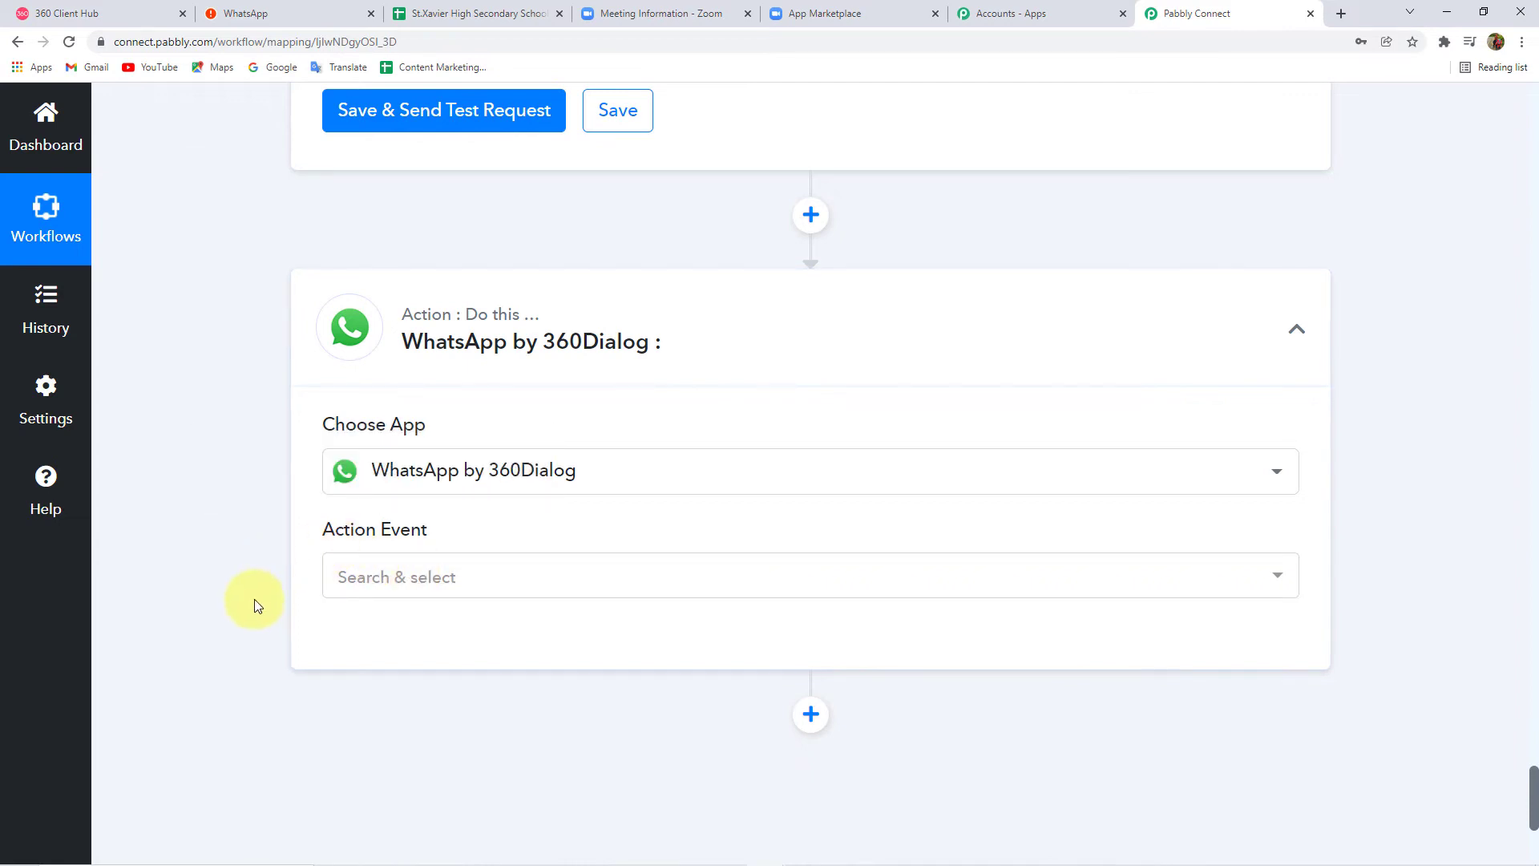
{"action": "left_click", "coordinate": [443, 582]}
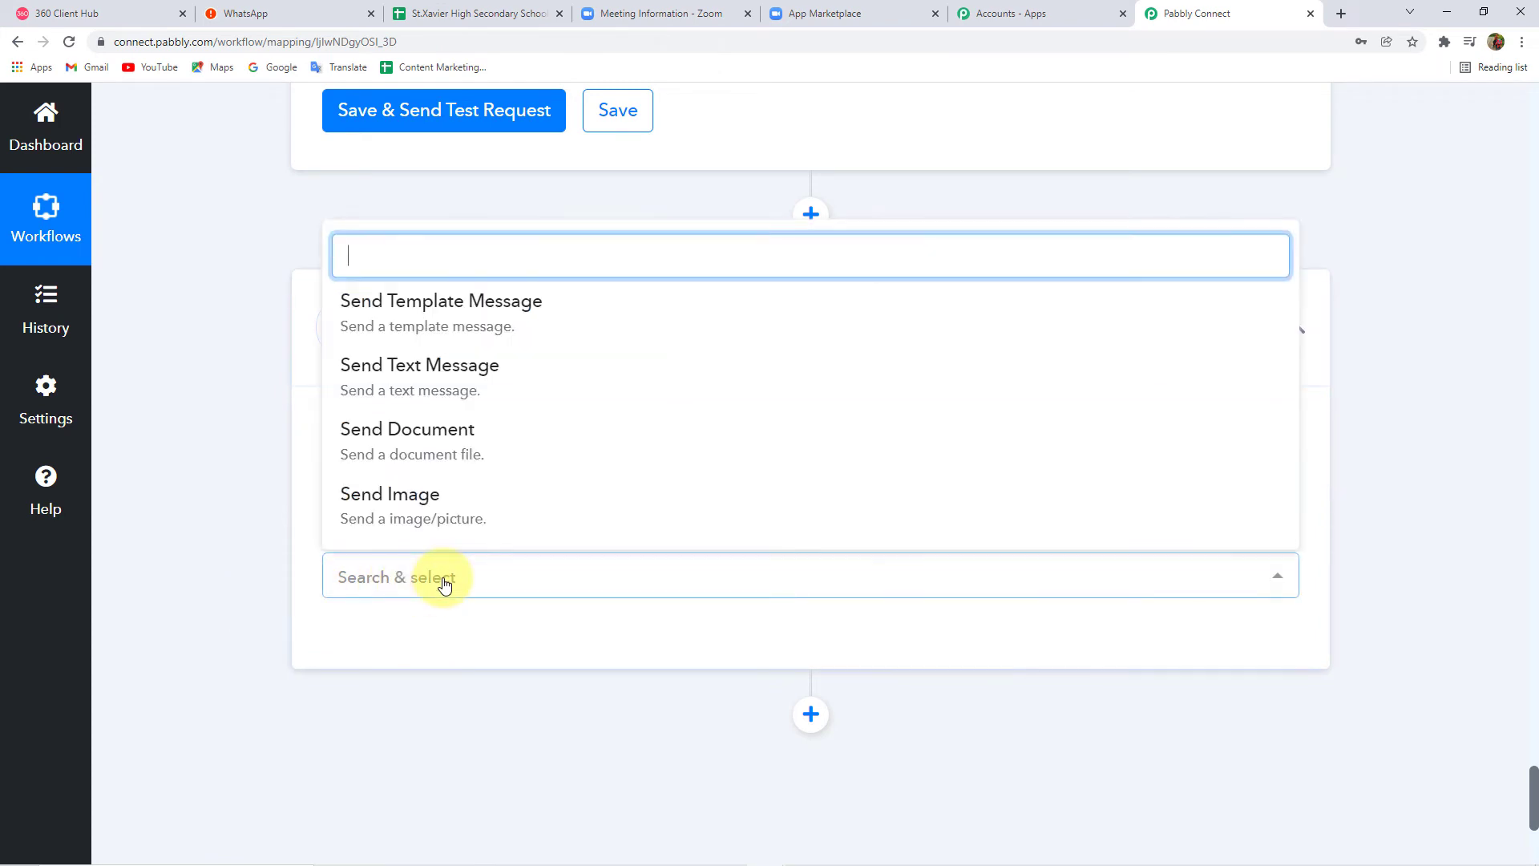
{"action": "left_click", "coordinate": [428, 314]}
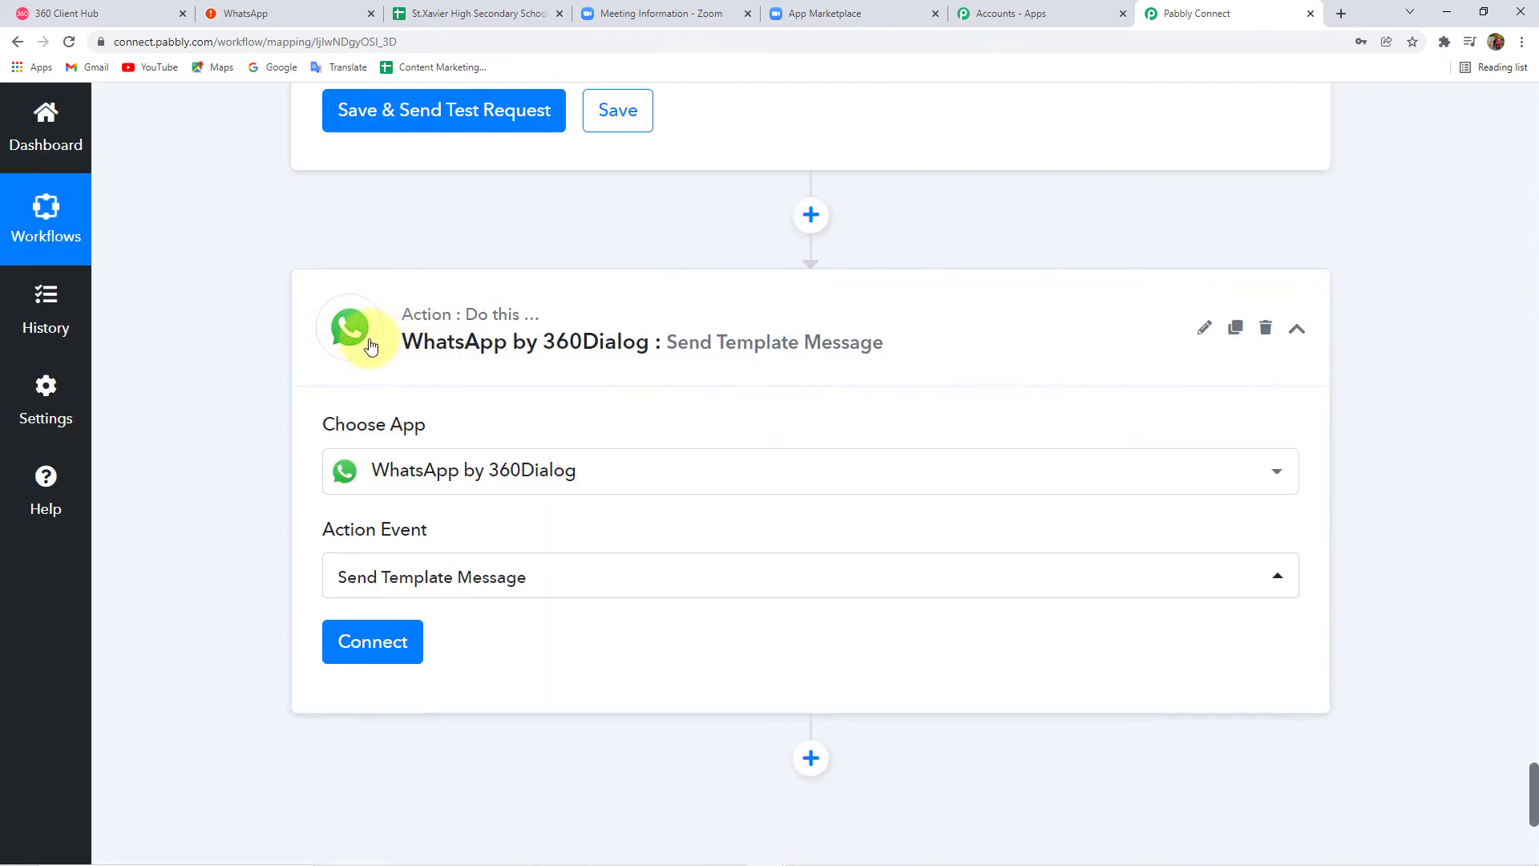
- Open a new 360Dialog connection form showing API Key and Domain fields, then view the 360 Client Hub
{"action": "left_click", "coordinate": [380, 645]}
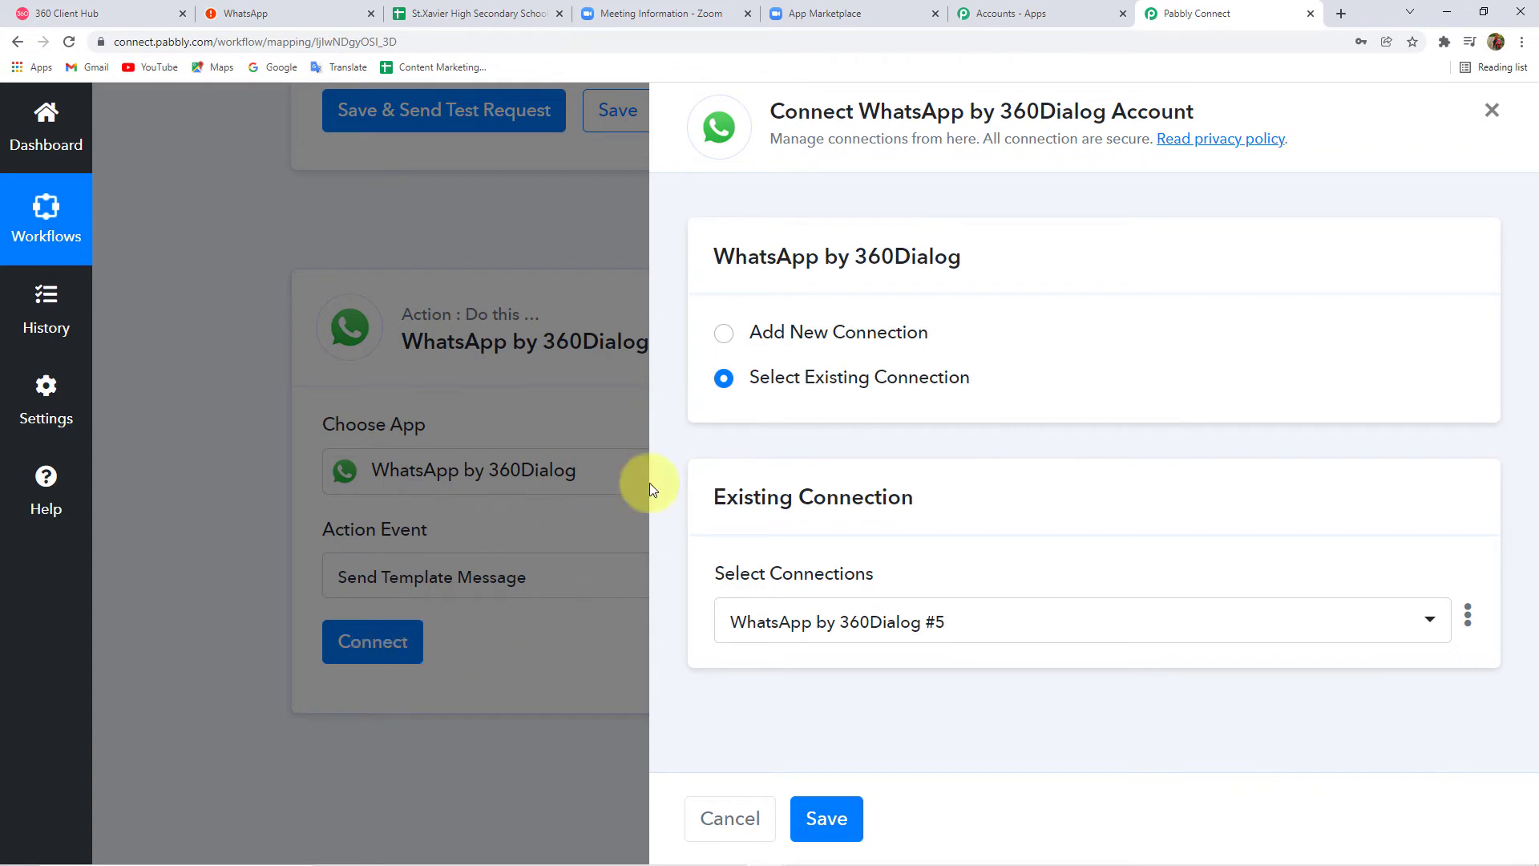
{"action": "left_click", "coordinate": [836, 338]}
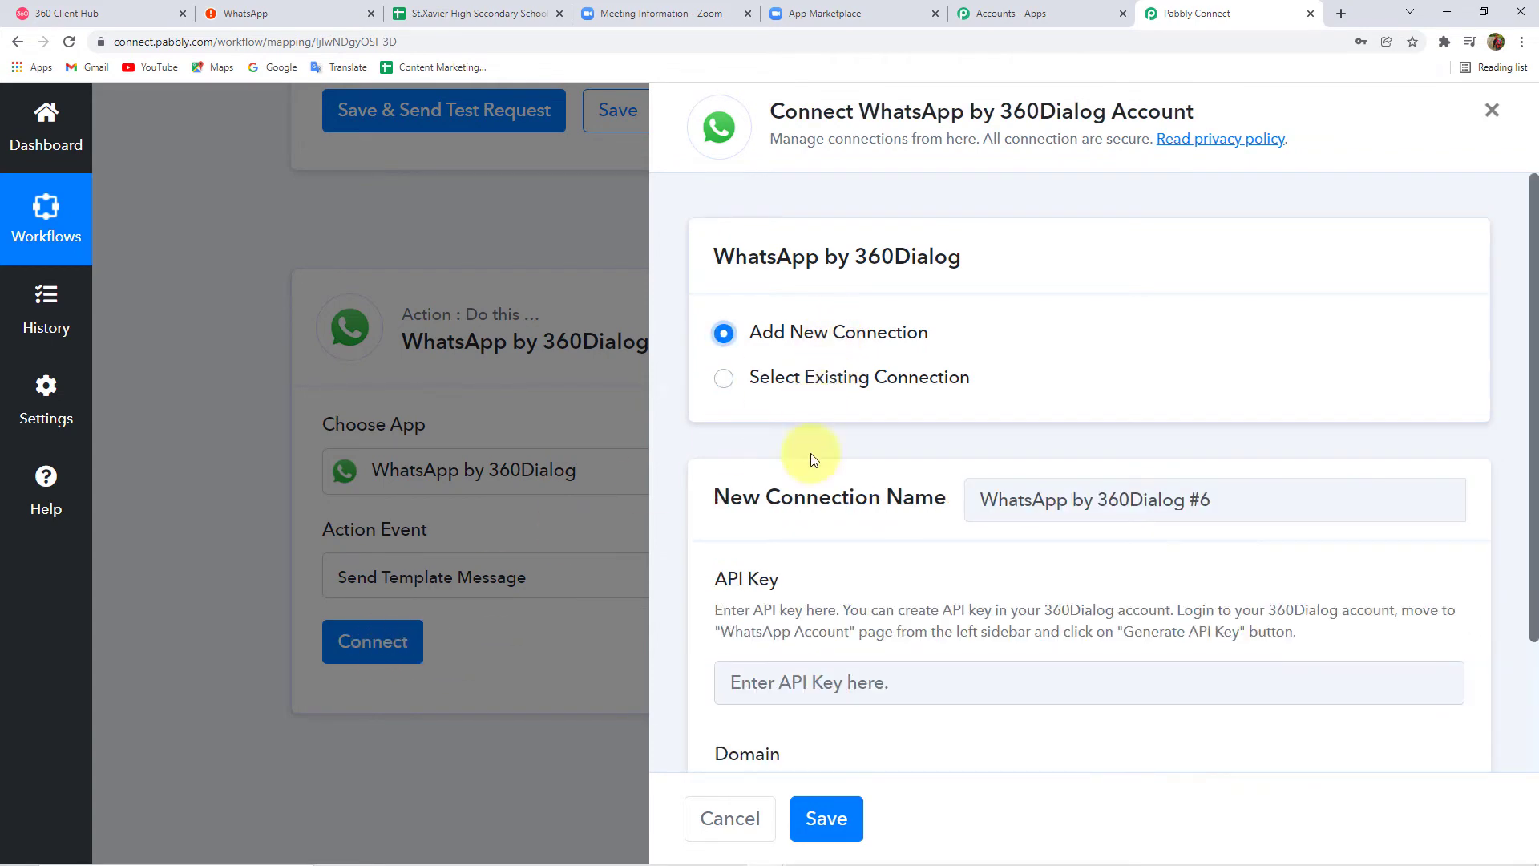
{"action": "scroll", "coordinate": [777, 484], "scroll_direction": "down", "scroll_amount": 2}
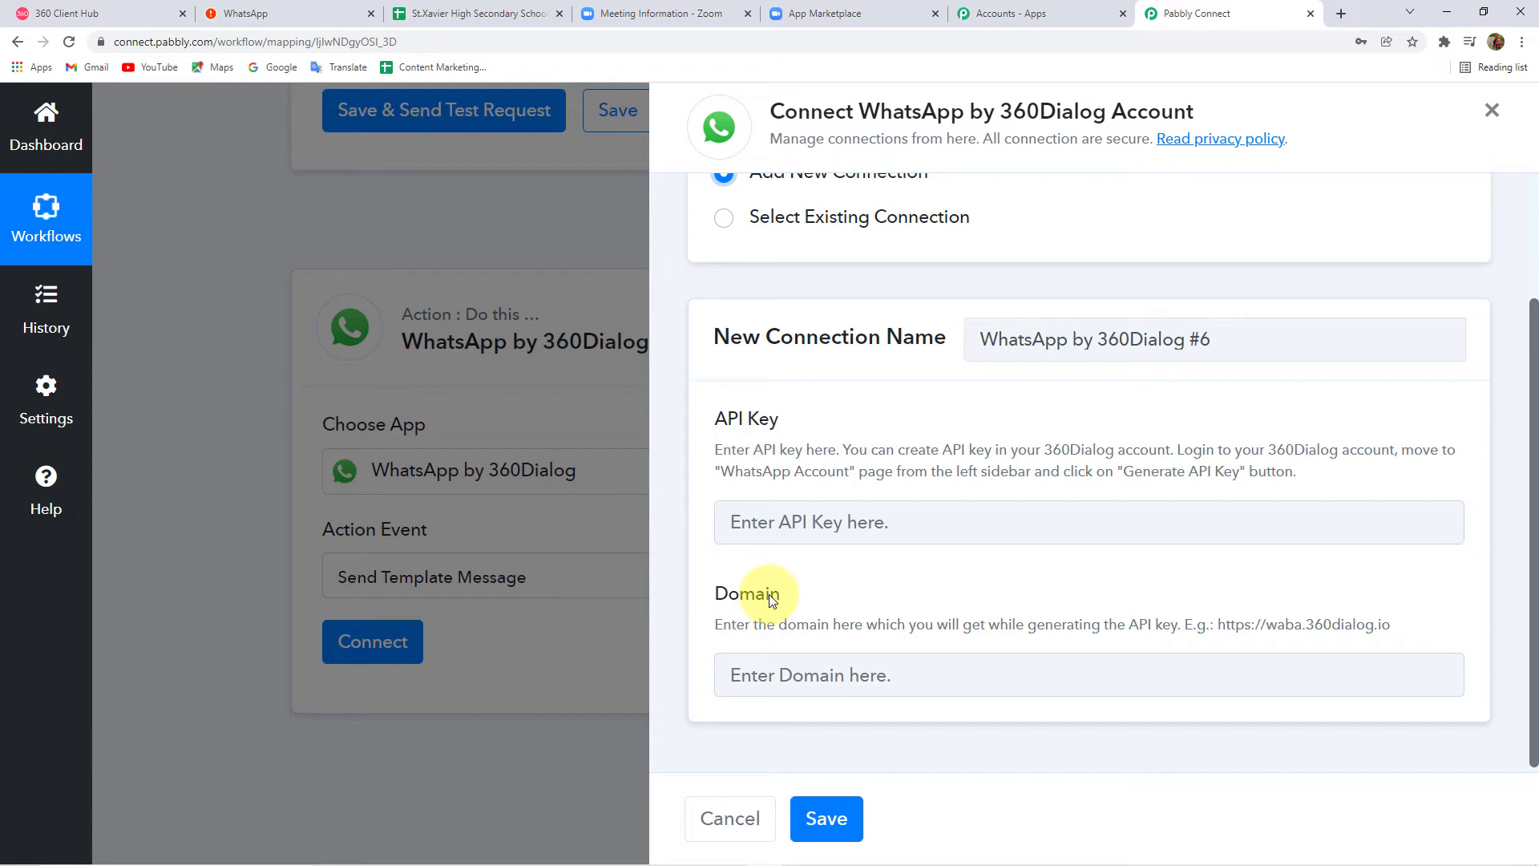
{"action": "left_click", "coordinate": [78, 6]}
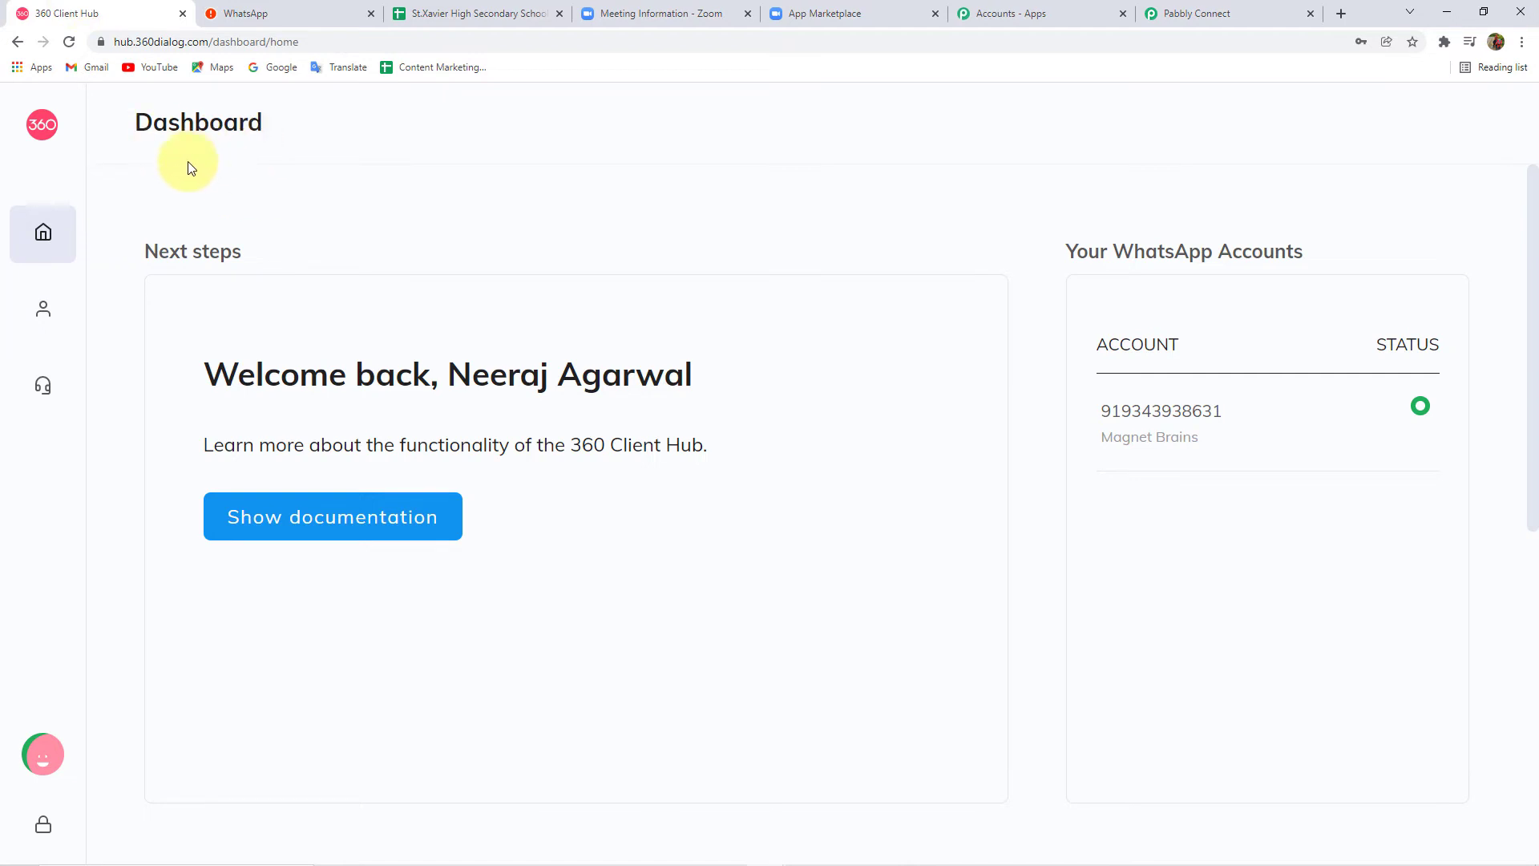
- Review the WhatsApp Accounts page in 360 Client Hub, moving between it and Pabbly's connection panel
{"action": "mouse_move", "coordinate": [43, 309]}
{"action": "left_click", "coordinate": [165, 319]}
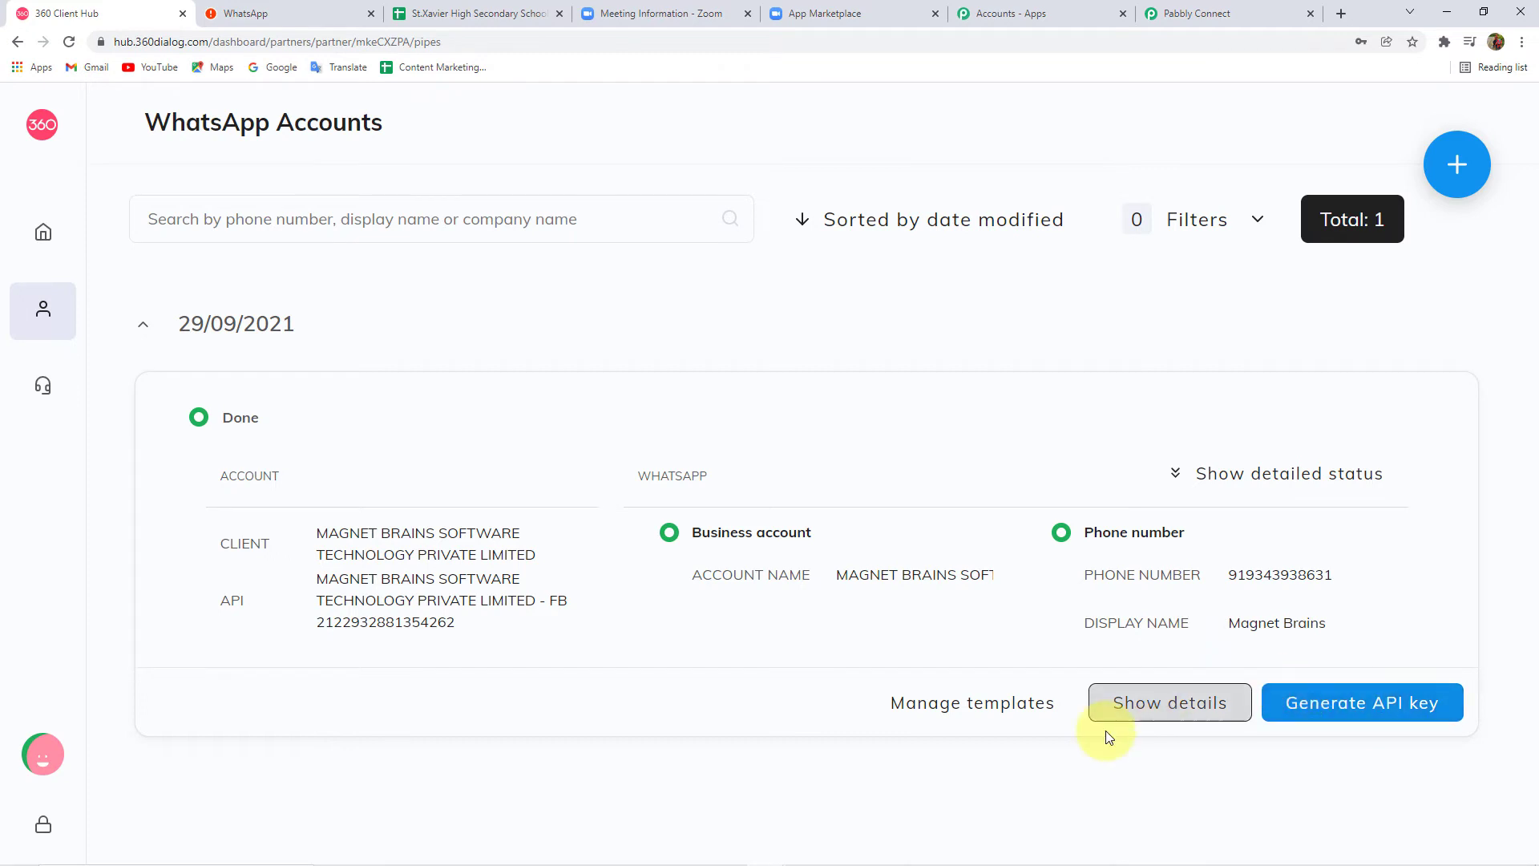
{"action": "left_click", "coordinate": [1194, 13]}
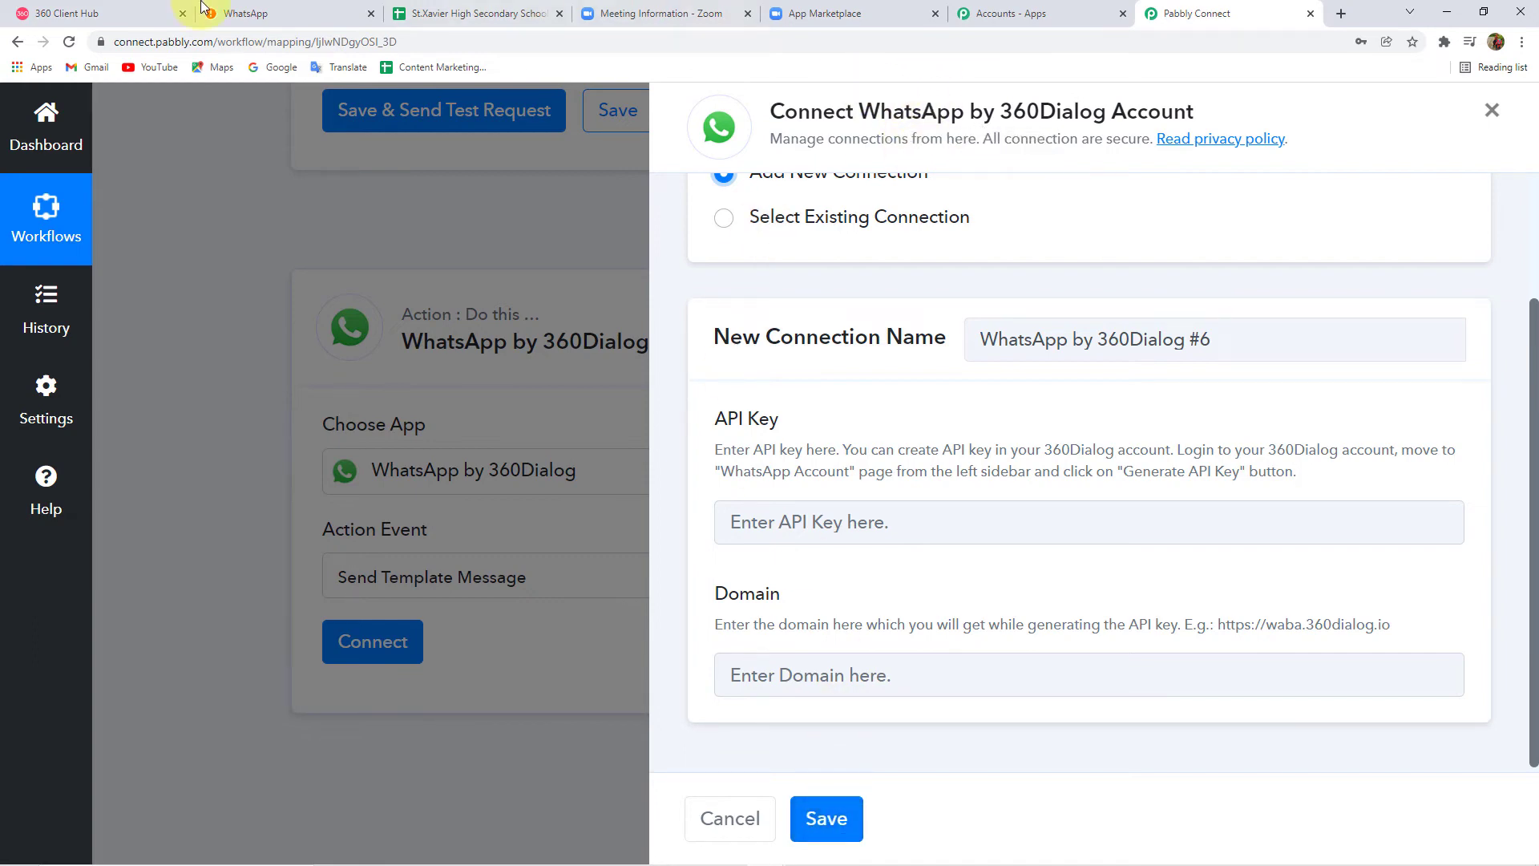
{"action": "left_click", "coordinate": [137, 13]}
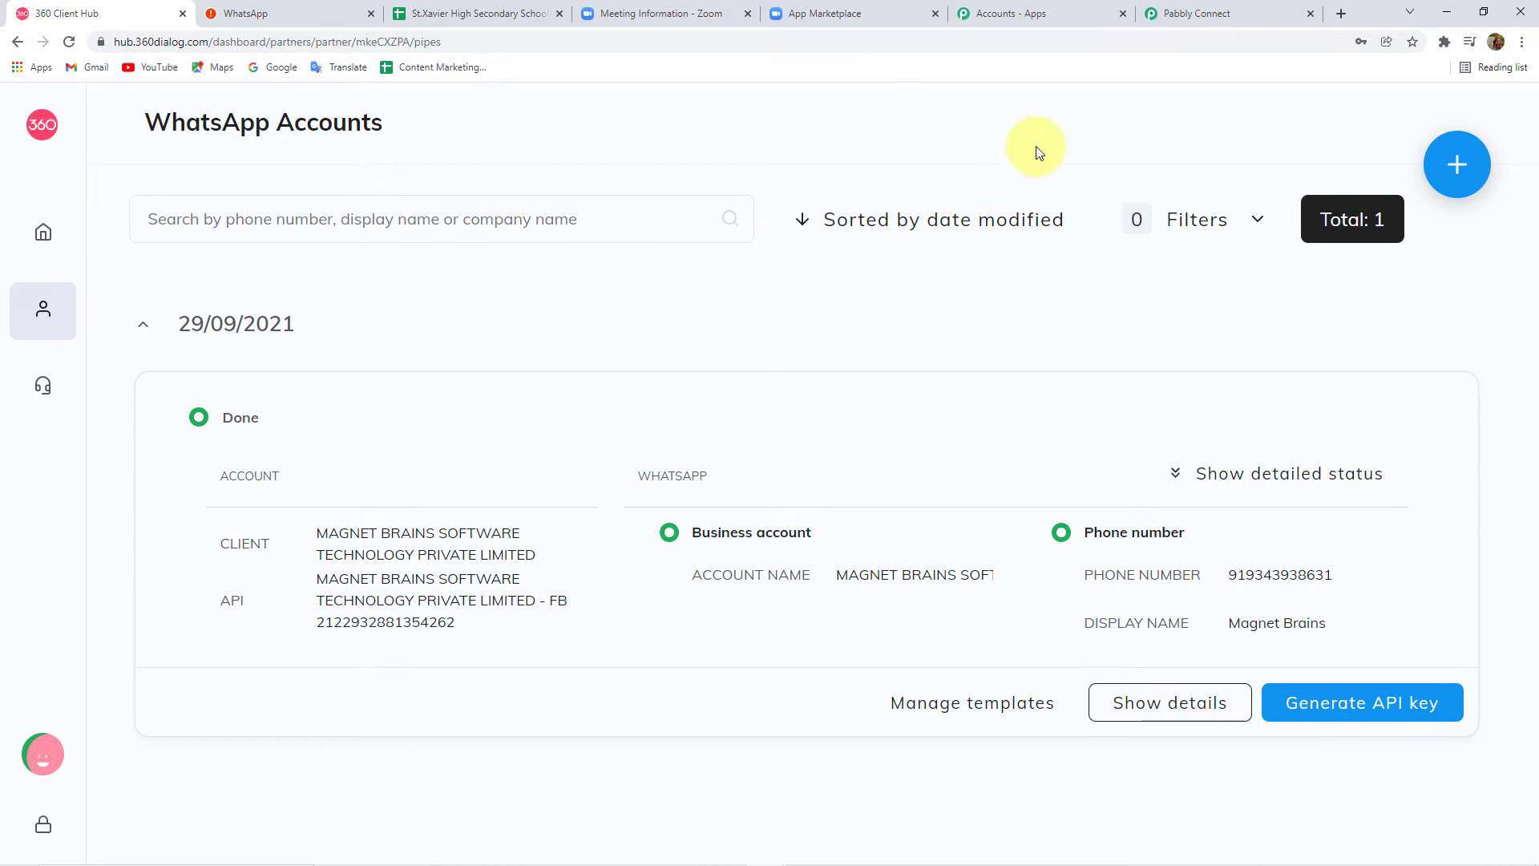
{"action": "left_click", "coordinate": [1206, 16]}
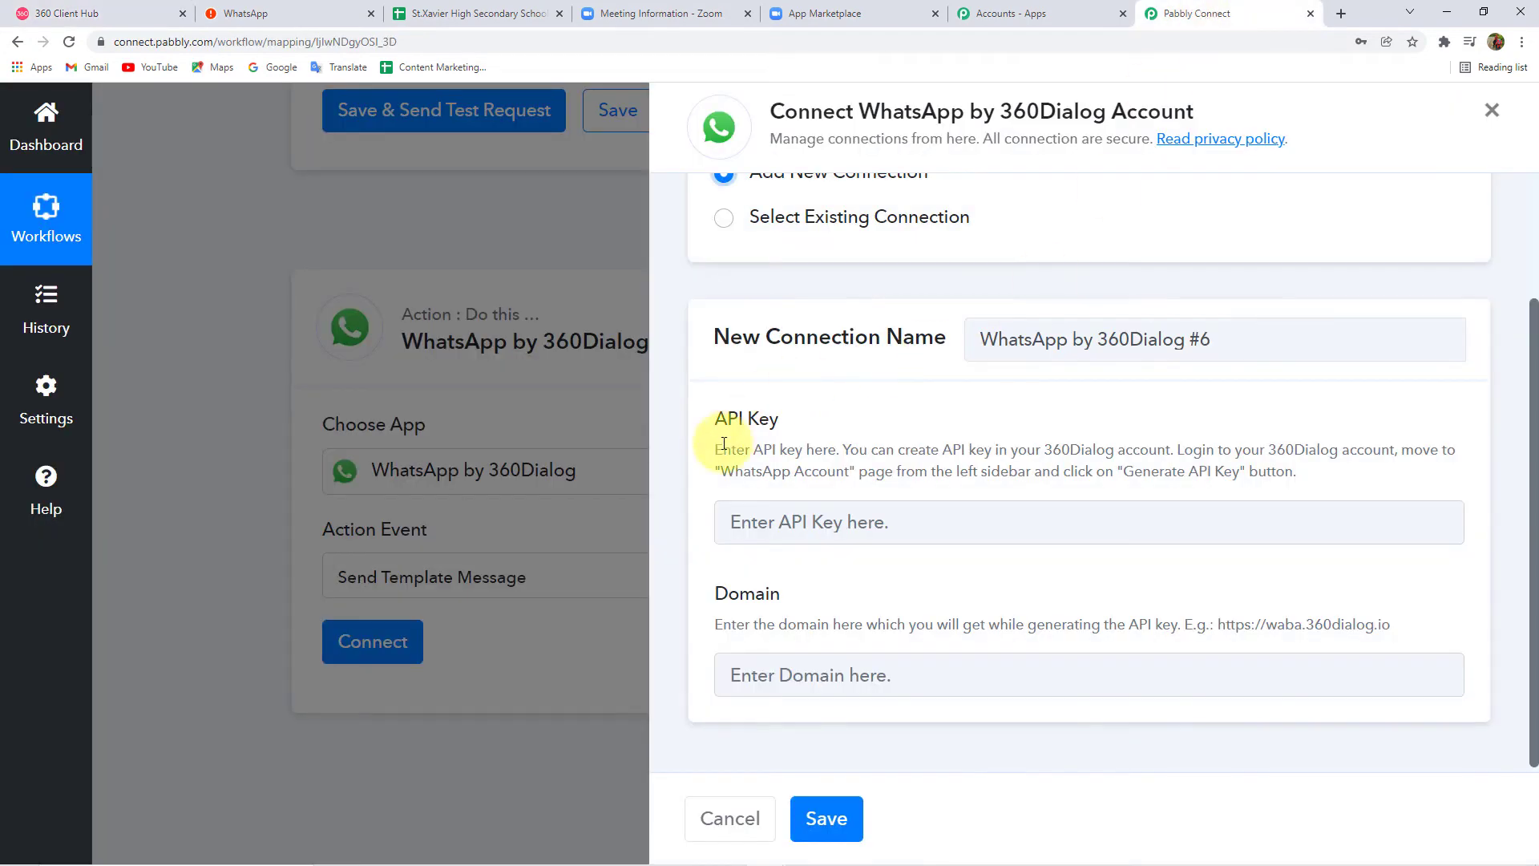
{"action": "scroll", "coordinate": [737, 437], "scroll_direction": "up", "scroll_amount": 2}
- Select and save the existing connection WhatsApp by 360Dialog #5
{"action": "left_click", "coordinate": [841, 379]}
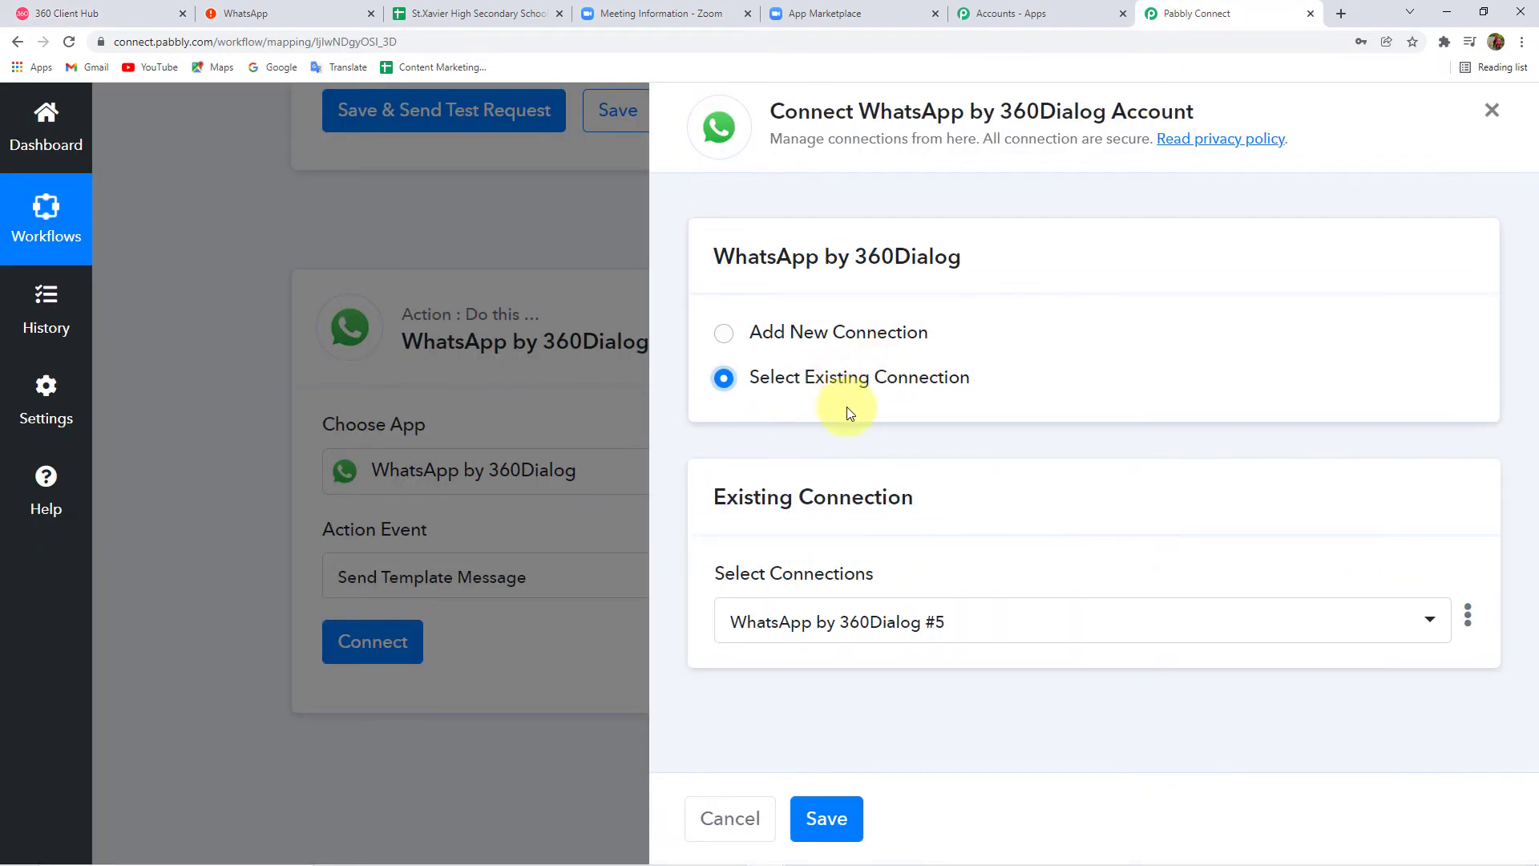
{"action": "left_click", "coordinate": [826, 818]}
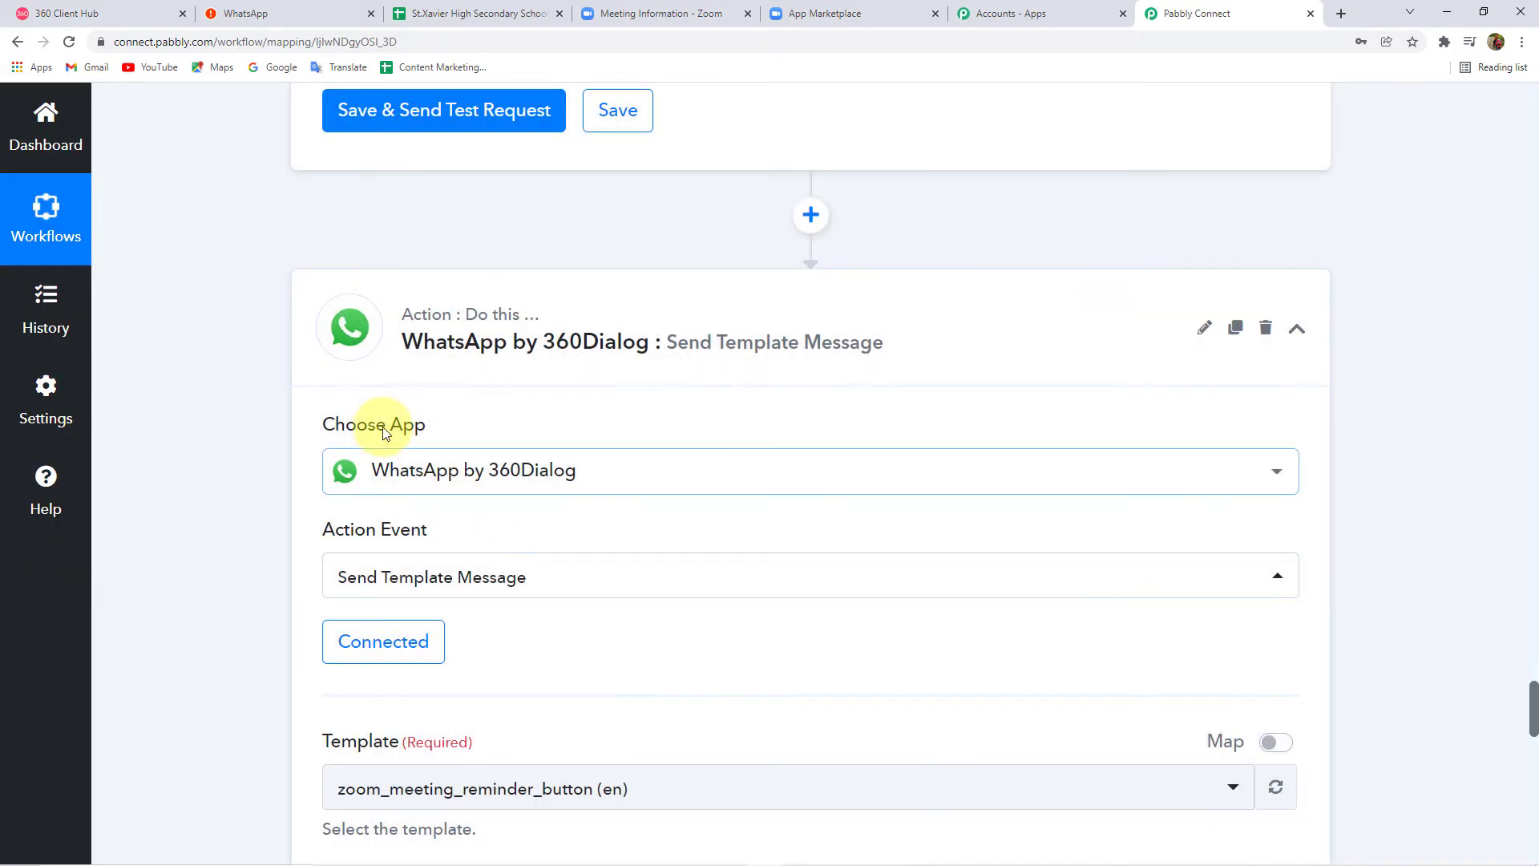
{"action": "scroll", "coordinate": [337, 449], "scroll_direction": "down", "scroll_amount": 2}
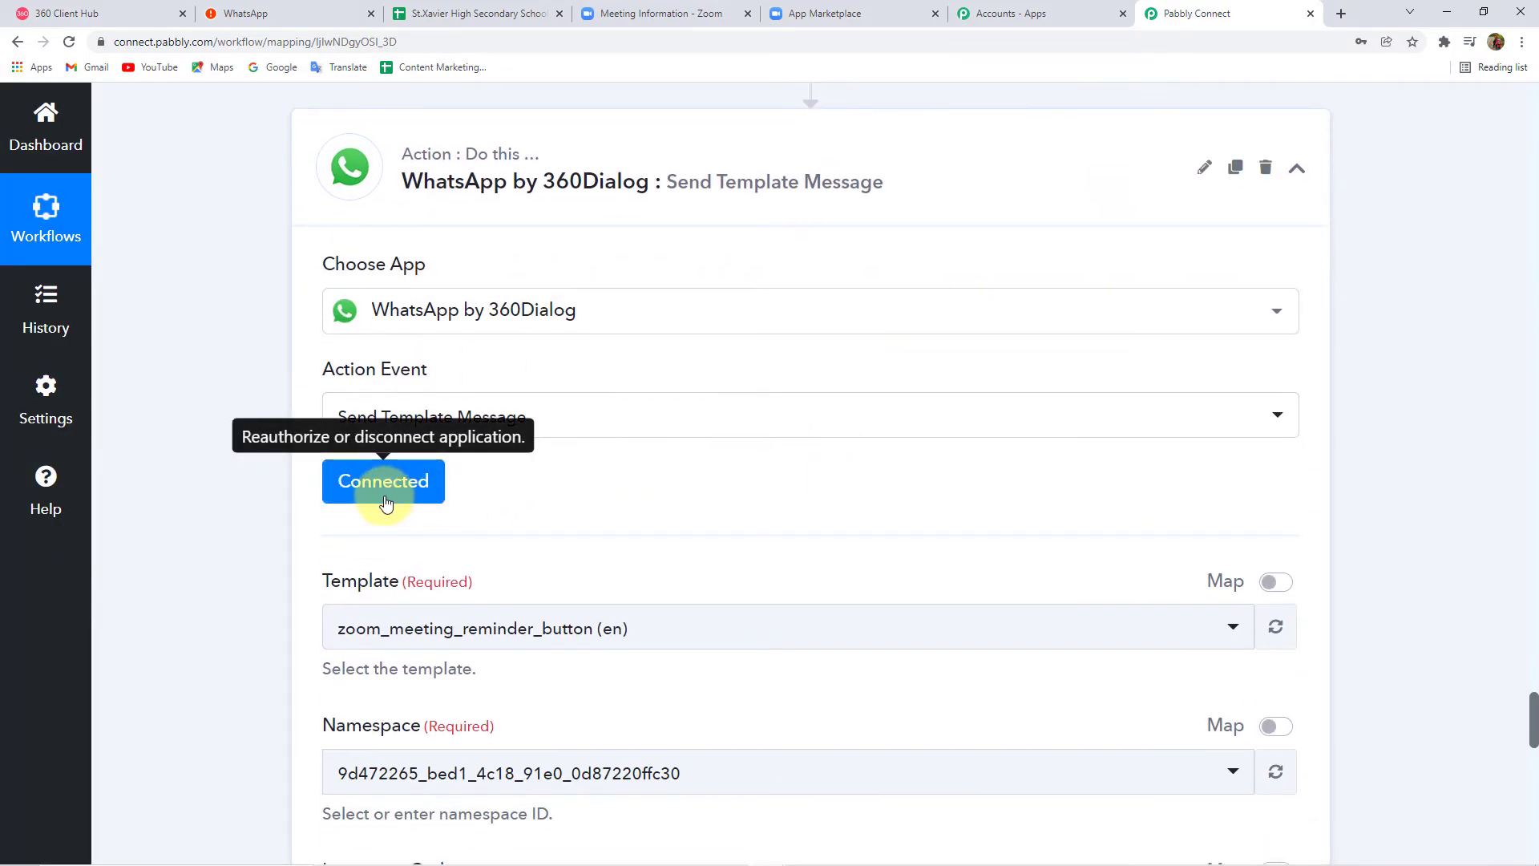
{"action": "scroll", "coordinate": [573, 483], "scroll_direction": "down", "scroll_amount": 2}
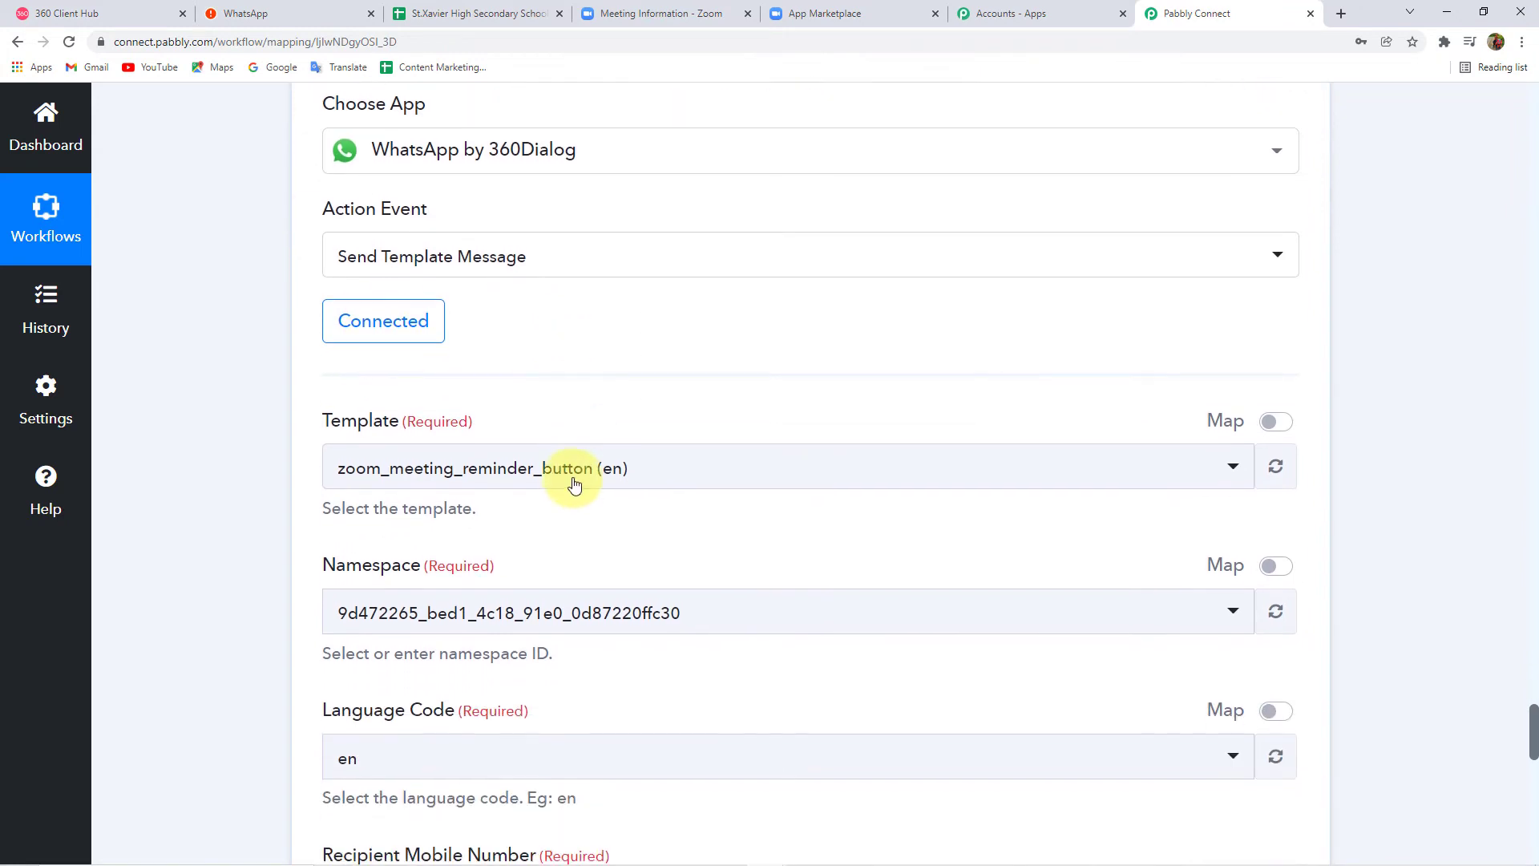
- Browse the Template dropdown, e.g. zoom_meeting_reminder_button (en), then go to the 360 Client Hub WhatsApp Accounts page
{"action": "scroll", "coordinate": [573, 484], "scroll_direction": "down", "scroll_amount": 1}
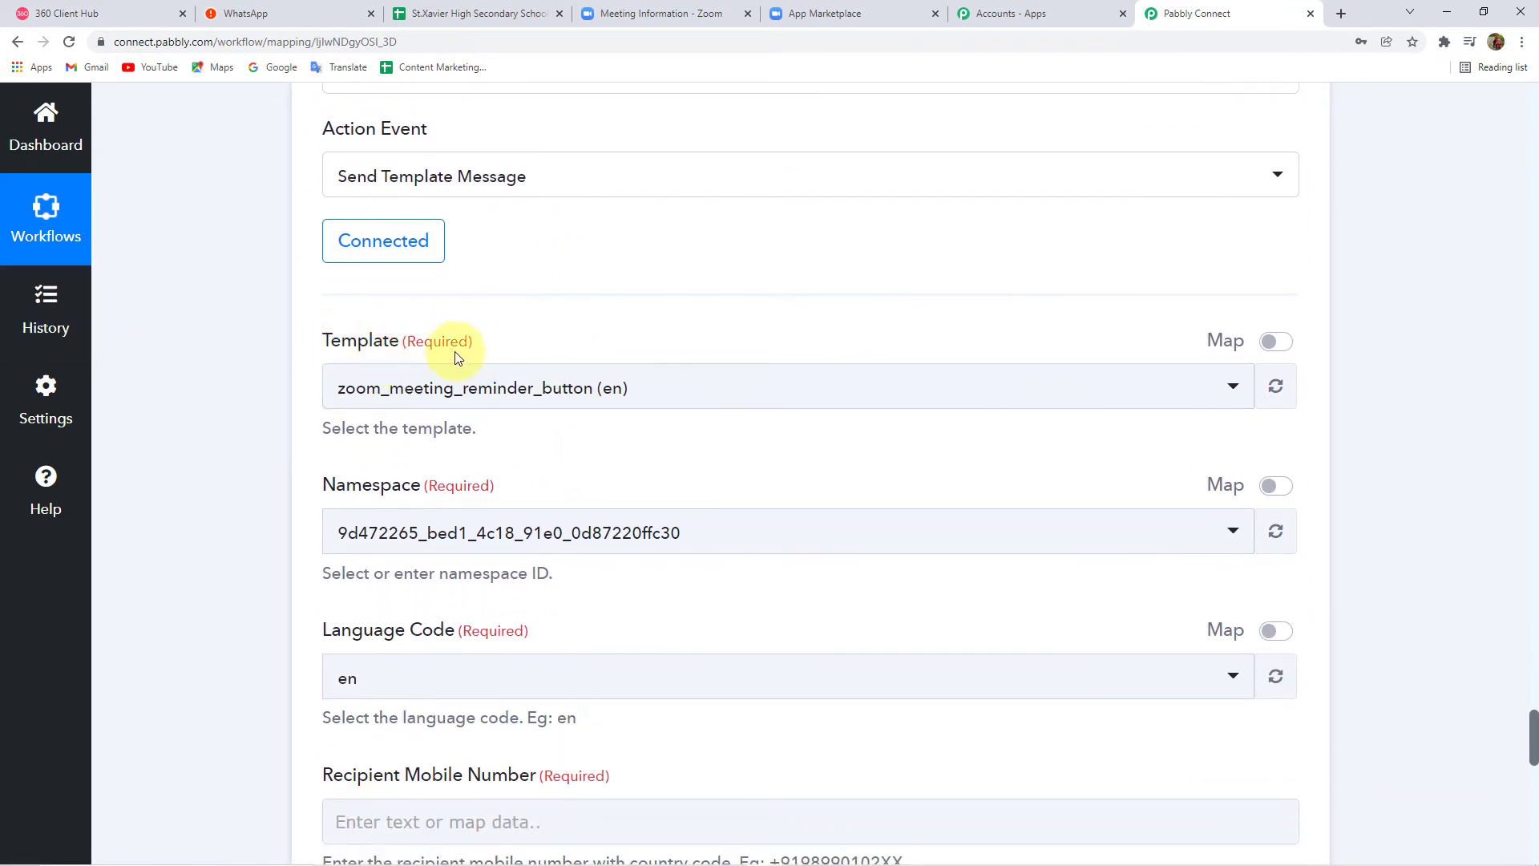
{"action": "scroll", "coordinate": [248, 358], "scroll_direction": "down", "scroll_amount": 2}
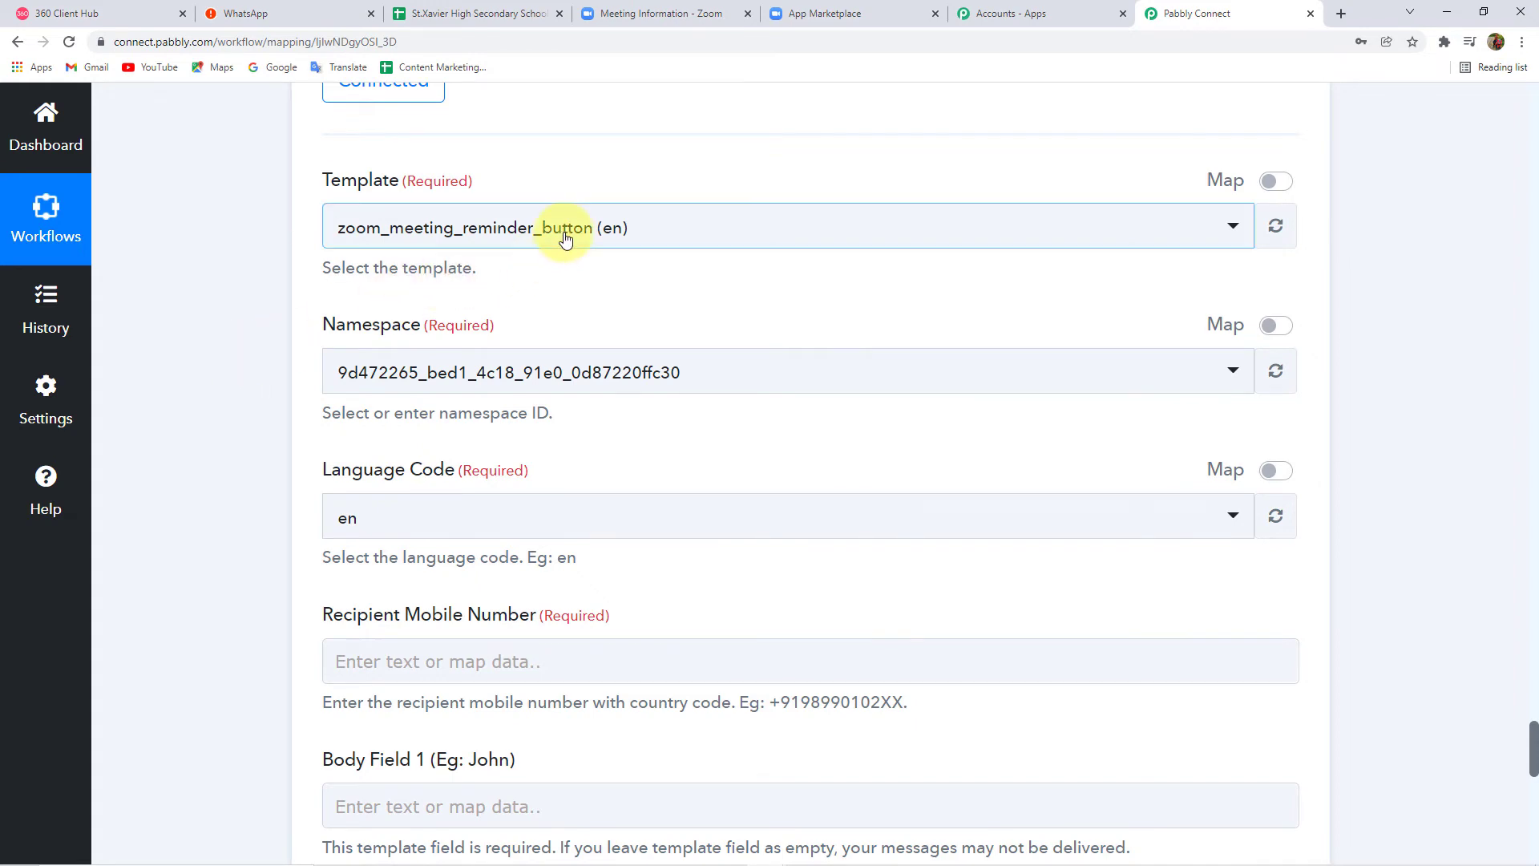
{"action": "left_click", "coordinate": [461, 229]}
{"action": "scroll", "coordinate": [493, 525], "scroll_direction": "down", "scroll_amount": 8}
{"action": "scroll", "coordinate": [521, 513], "scroll_direction": "down", "scroll_amount": 5}
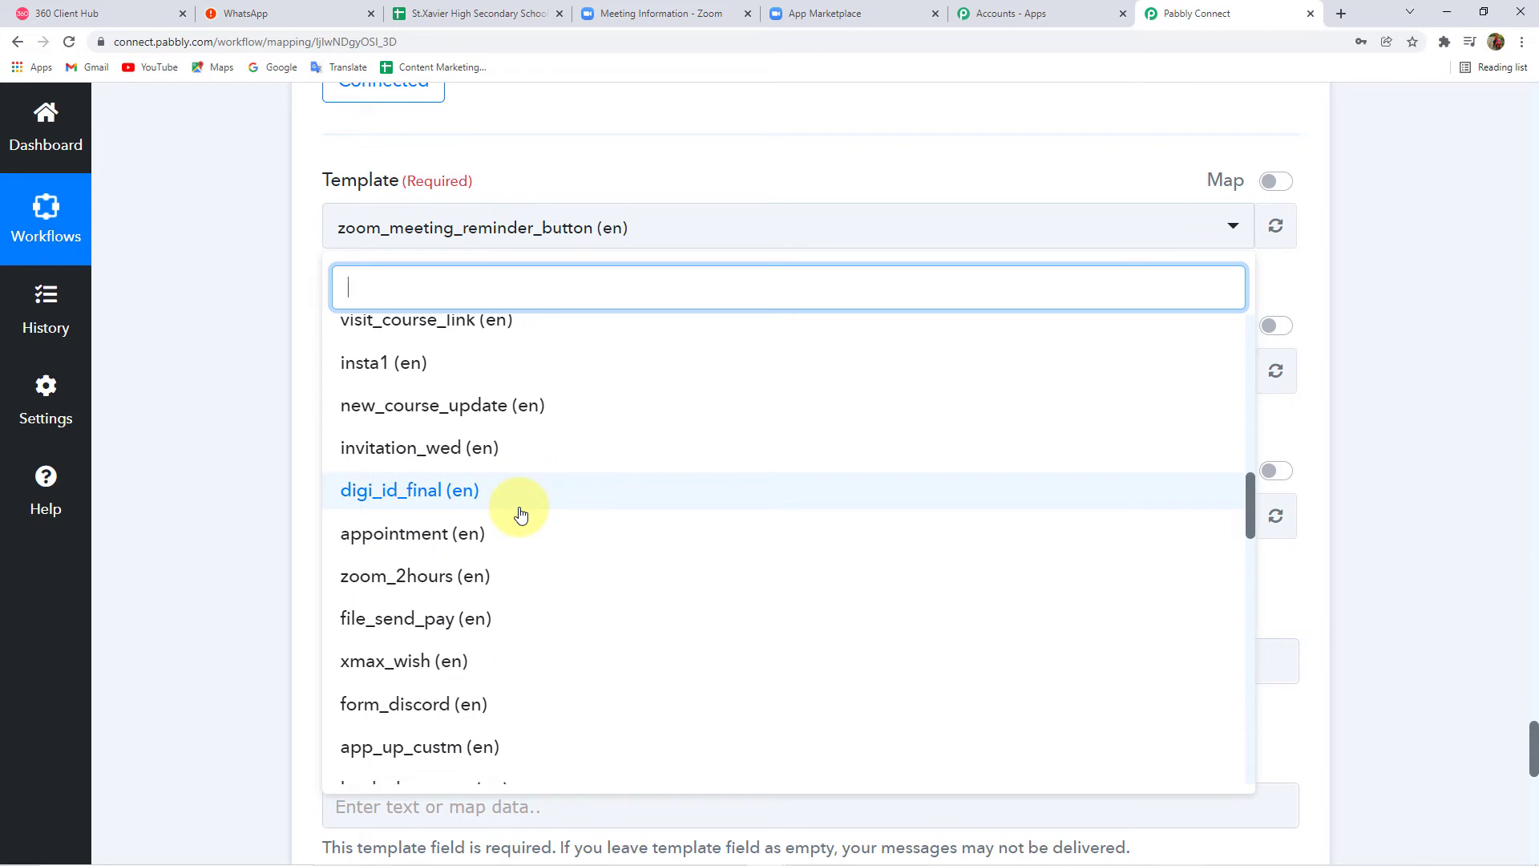
{"action": "left_click", "coordinate": [64, 14]}
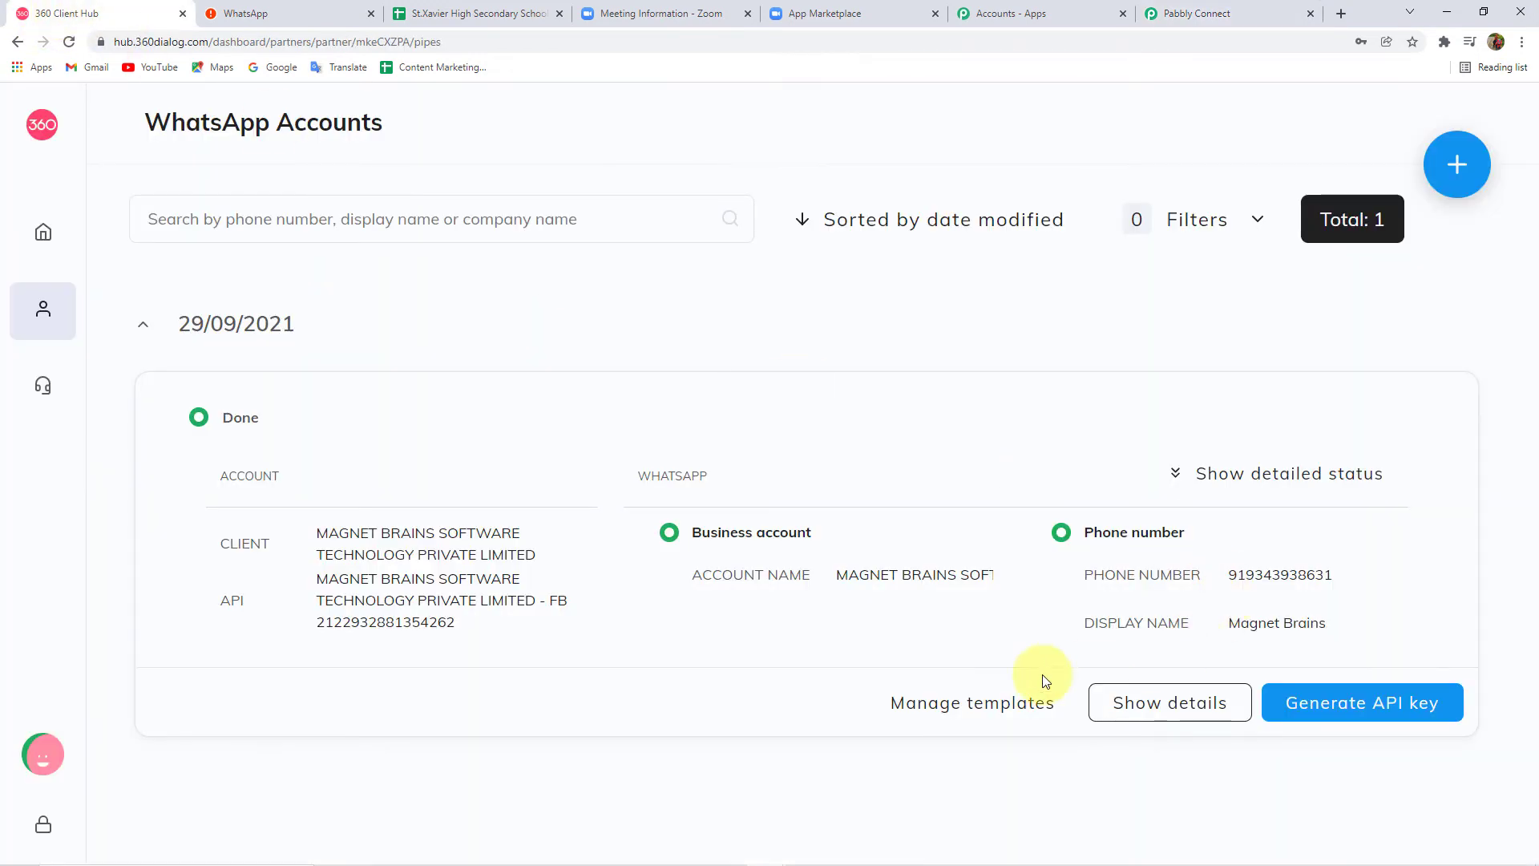
- Open the WhatsApp account's message templates and scroll through the list
{"action": "left_click", "coordinate": [939, 706]}
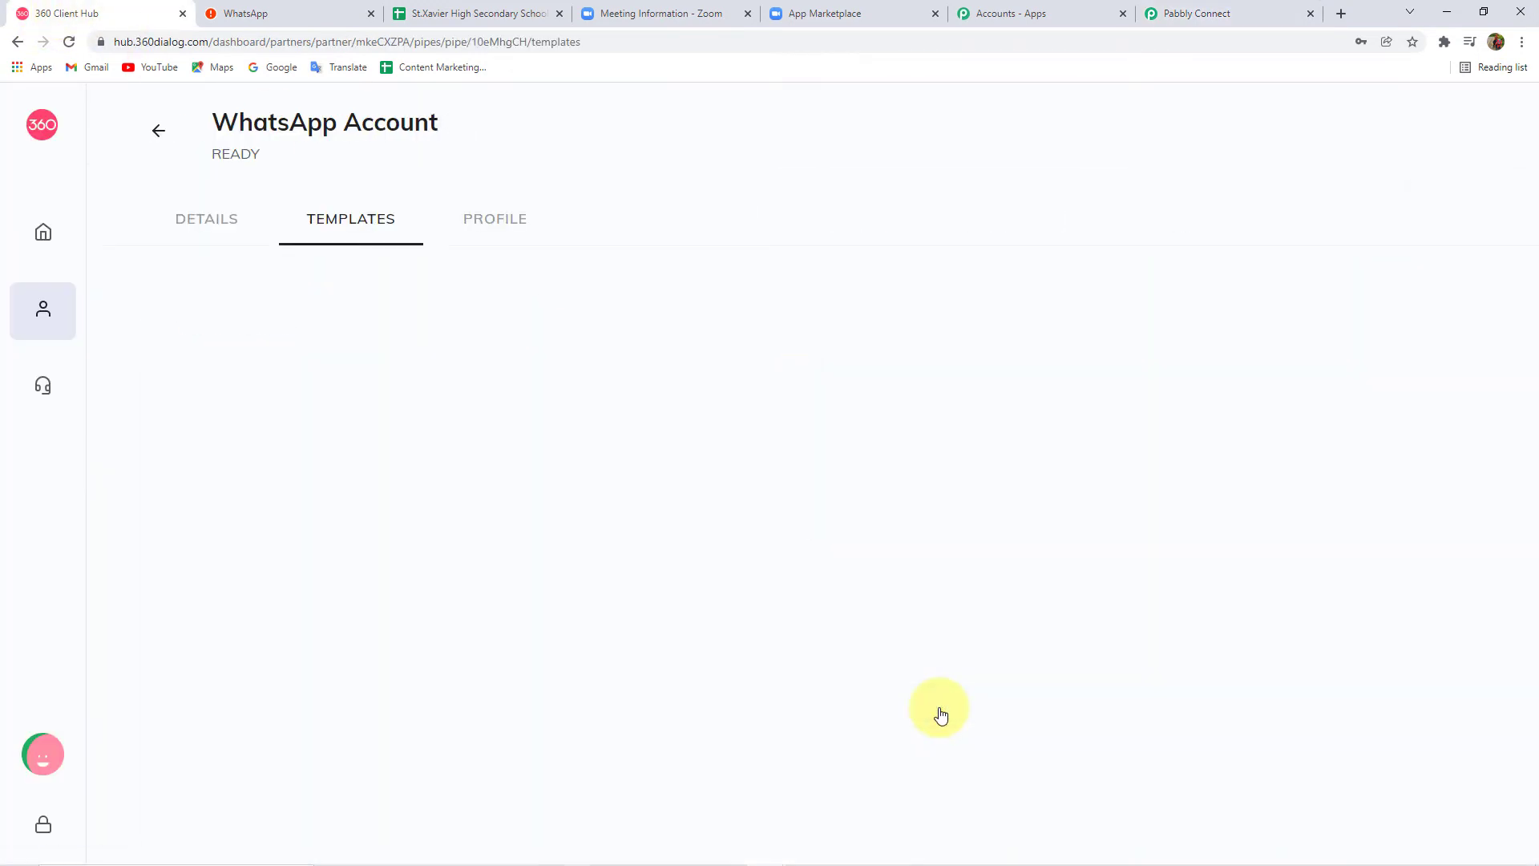
{"action": "scroll", "coordinate": [635, 523], "scroll_direction": "down", "scroll_amount": 5}
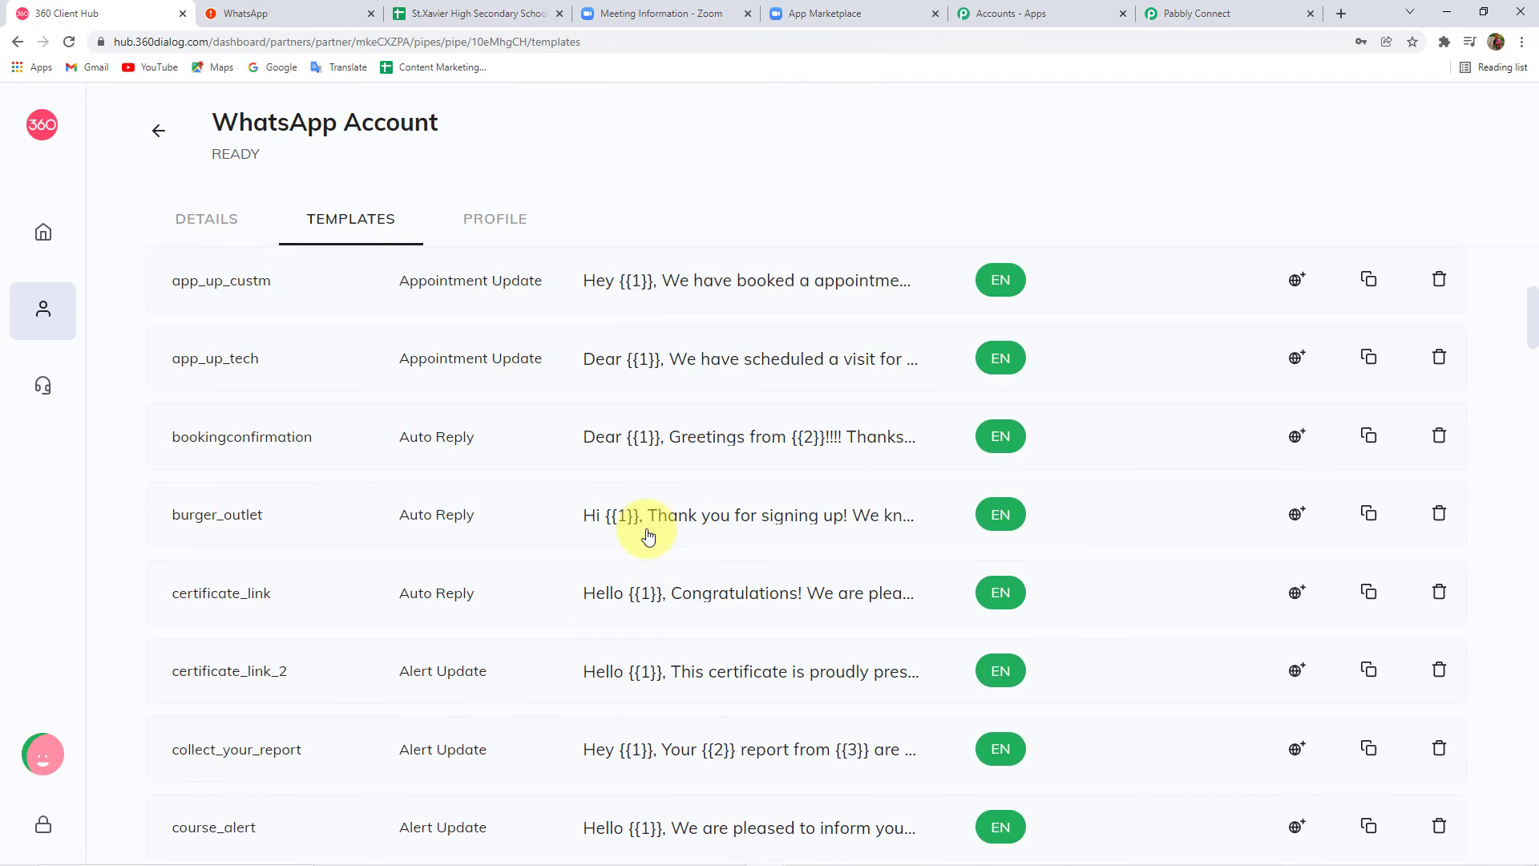
{"action": "scroll", "coordinate": [645, 530], "scroll_direction": "down", "scroll_amount": 3}
{"action": "scroll", "coordinate": [648, 536], "scroll_direction": "down", "scroll_amount": 4}
{"action": "scroll", "coordinate": [649, 535], "scroll_direction": "down", "scroll_amount": 3}
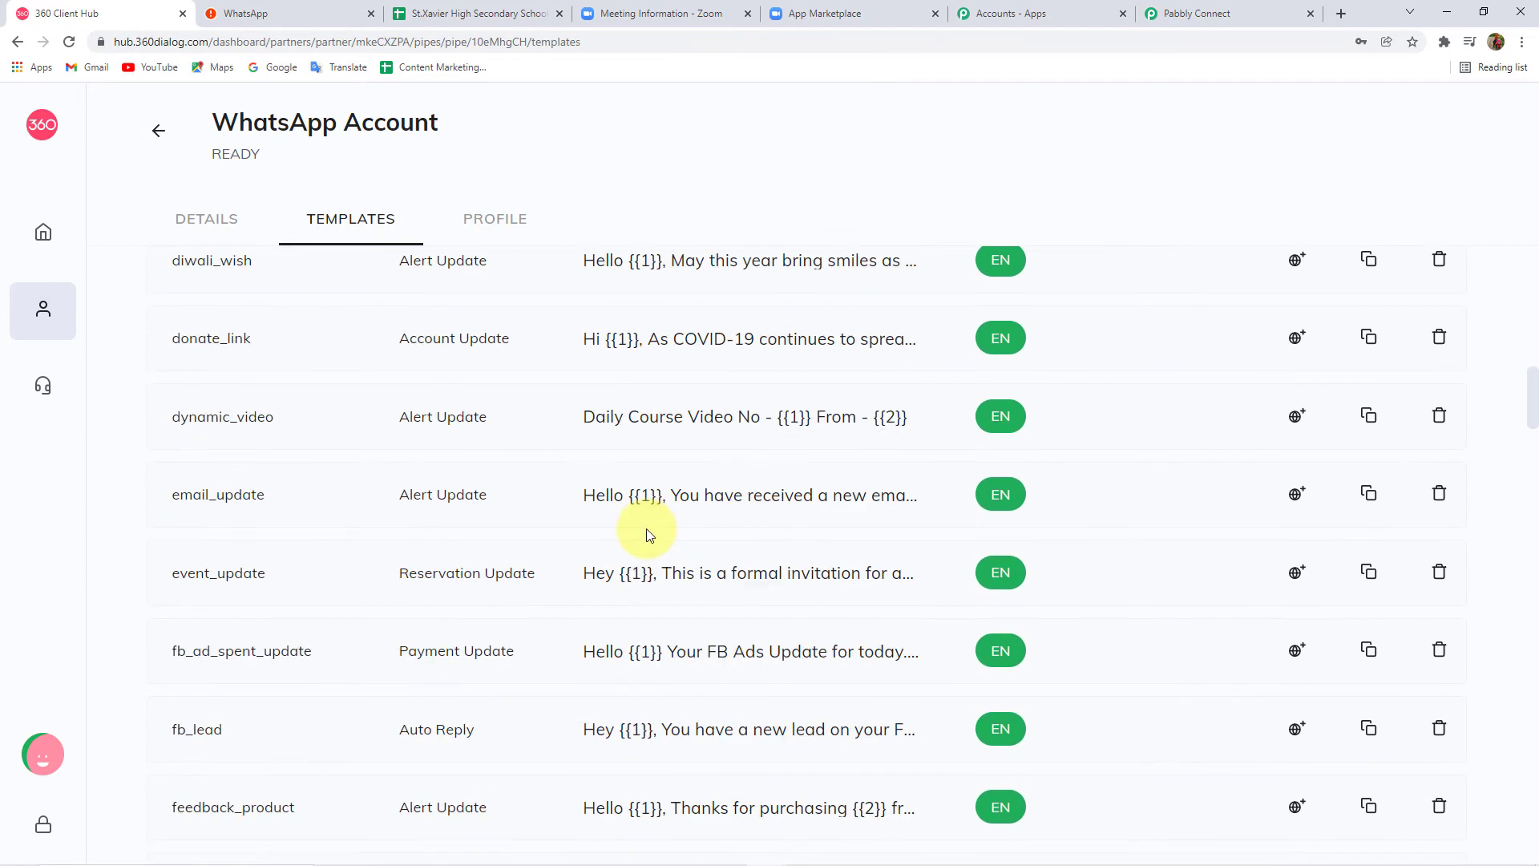
{"action": "scroll", "coordinate": [649, 535], "scroll_direction": "down", "scroll_amount": 5}
{"action": "scroll", "coordinate": [649, 535], "scroll_direction": "down", "scroll_amount": 5}
{"action": "scroll", "coordinate": [649, 535], "scroll_direction": "down", "scroll_amount": 6}
{"action": "scroll", "coordinate": [651, 534], "scroll_direction": "up", "scroll_amount": 6}
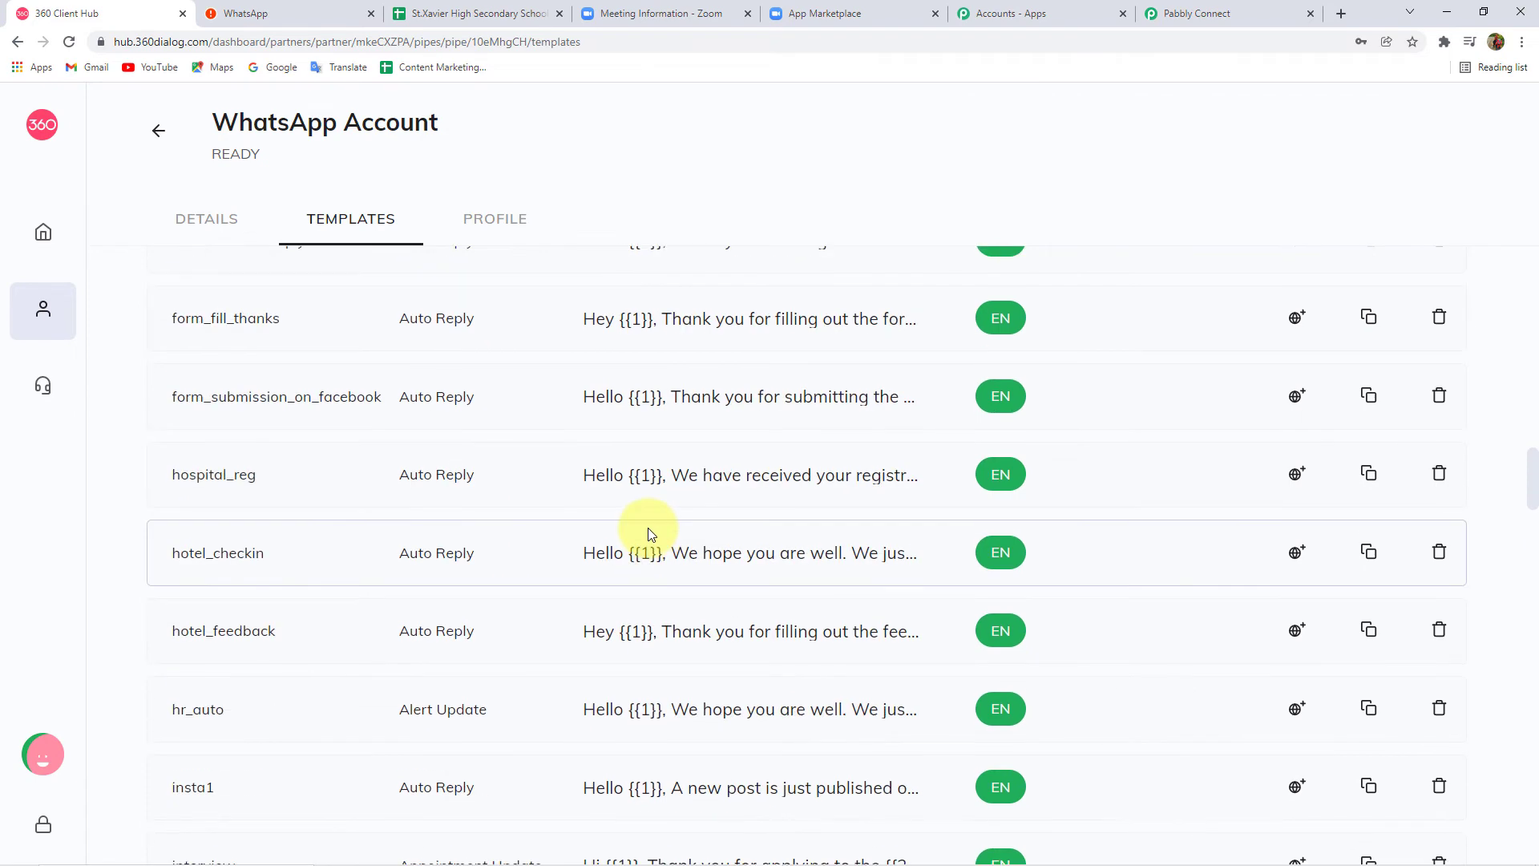
{"action": "scroll", "coordinate": [651, 535], "scroll_direction": "up", "scroll_amount": 6}
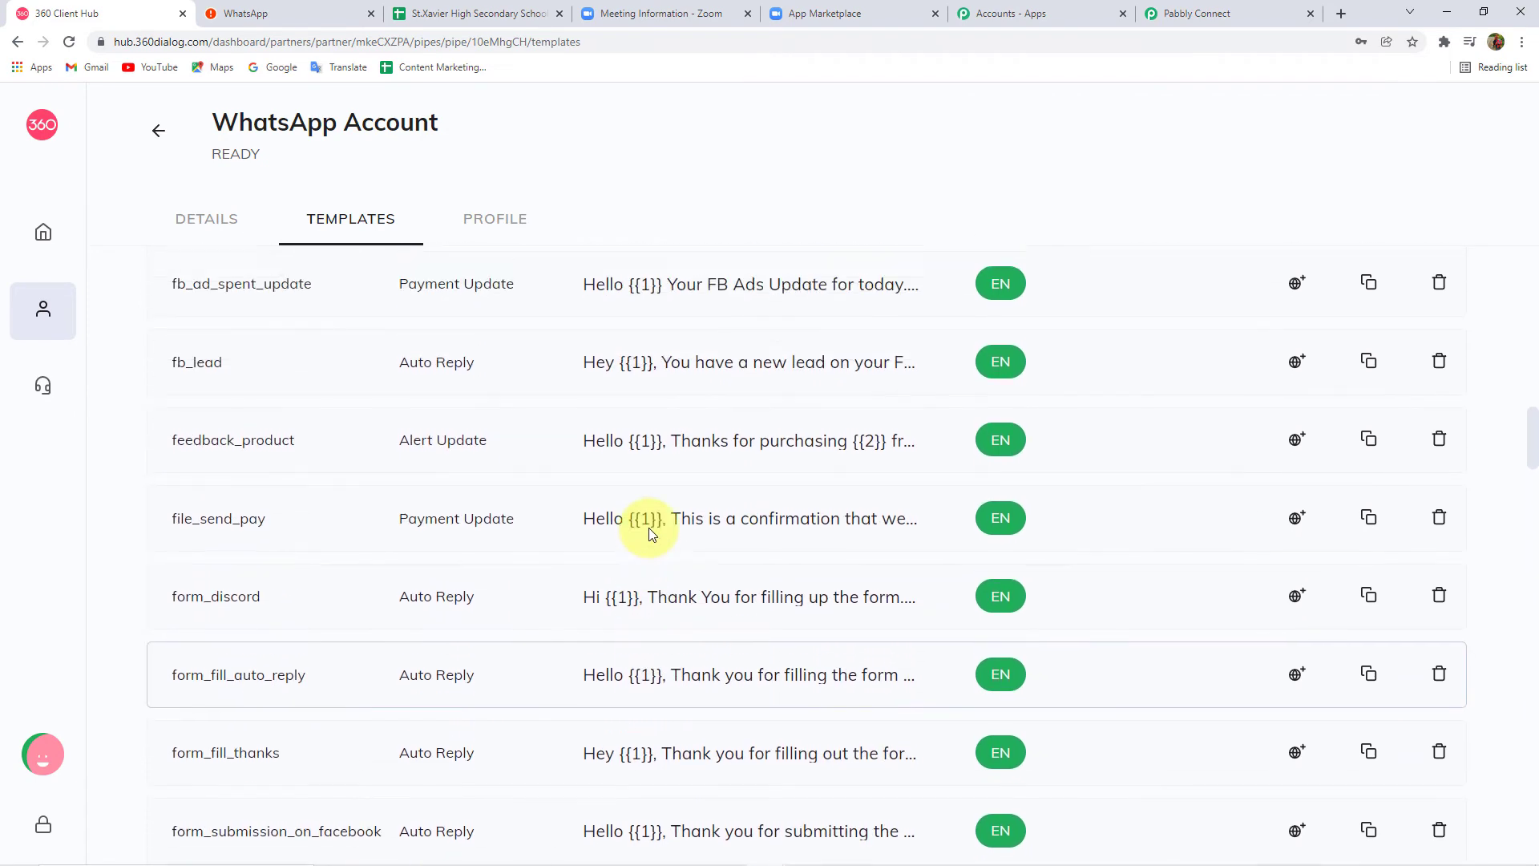
{"action": "scroll", "coordinate": [651, 534], "scroll_direction": "up", "scroll_amount": 9}
{"action": "scroll", "coordinate": [651, 535], "scroll_direction": "up", "scroll_amount": 5}
{"action": "scroll", "coordinate": [651, 535], "scroll_direction": "up", "scroll_amount": 7}
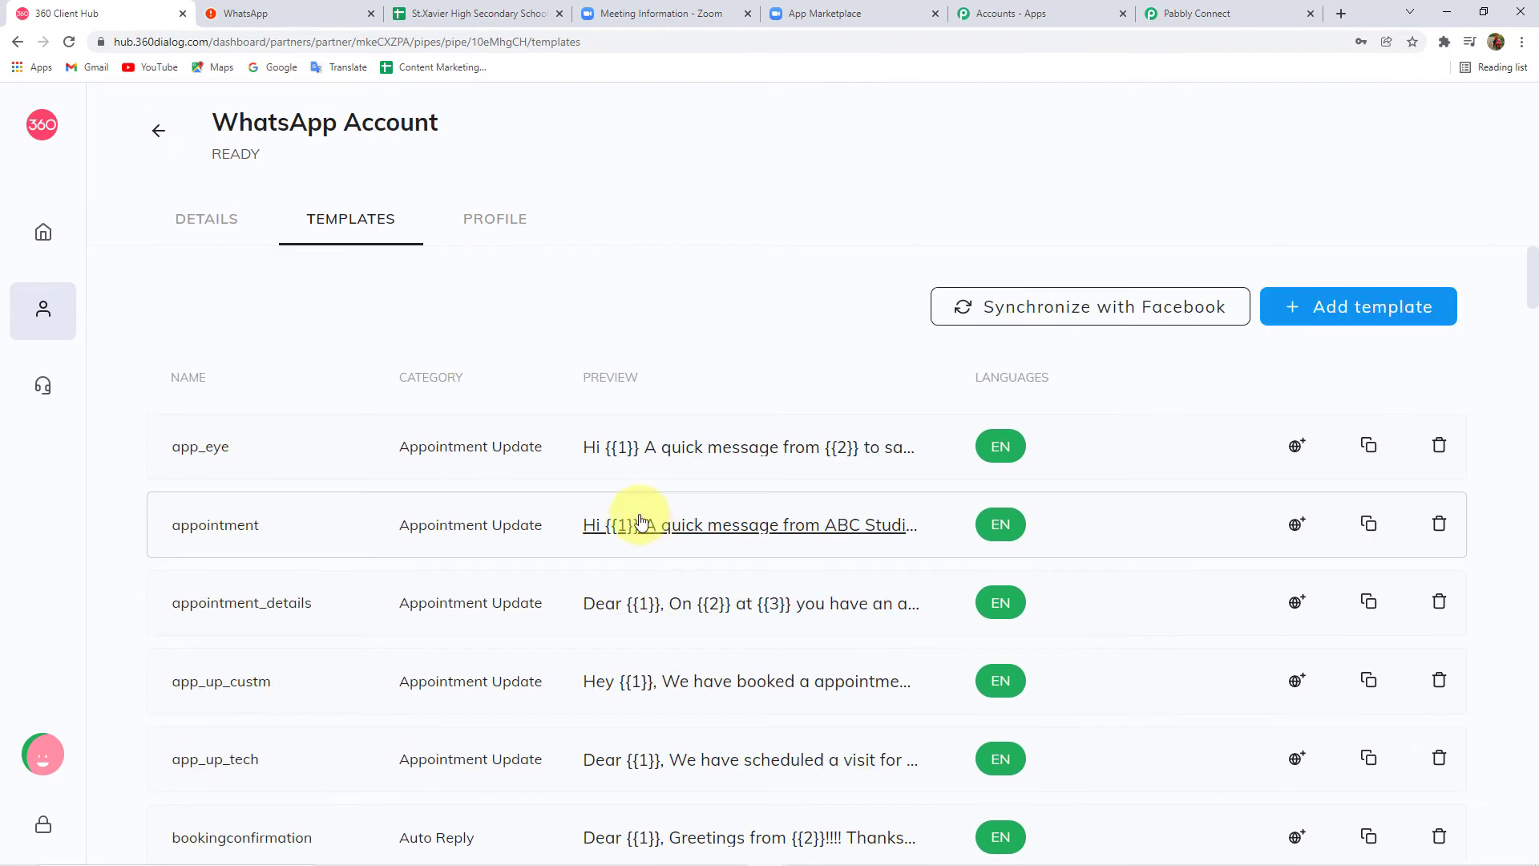
- Open the Add template form and close it without saving
{"action": "left_click", "coordinate": [1358, 313]}
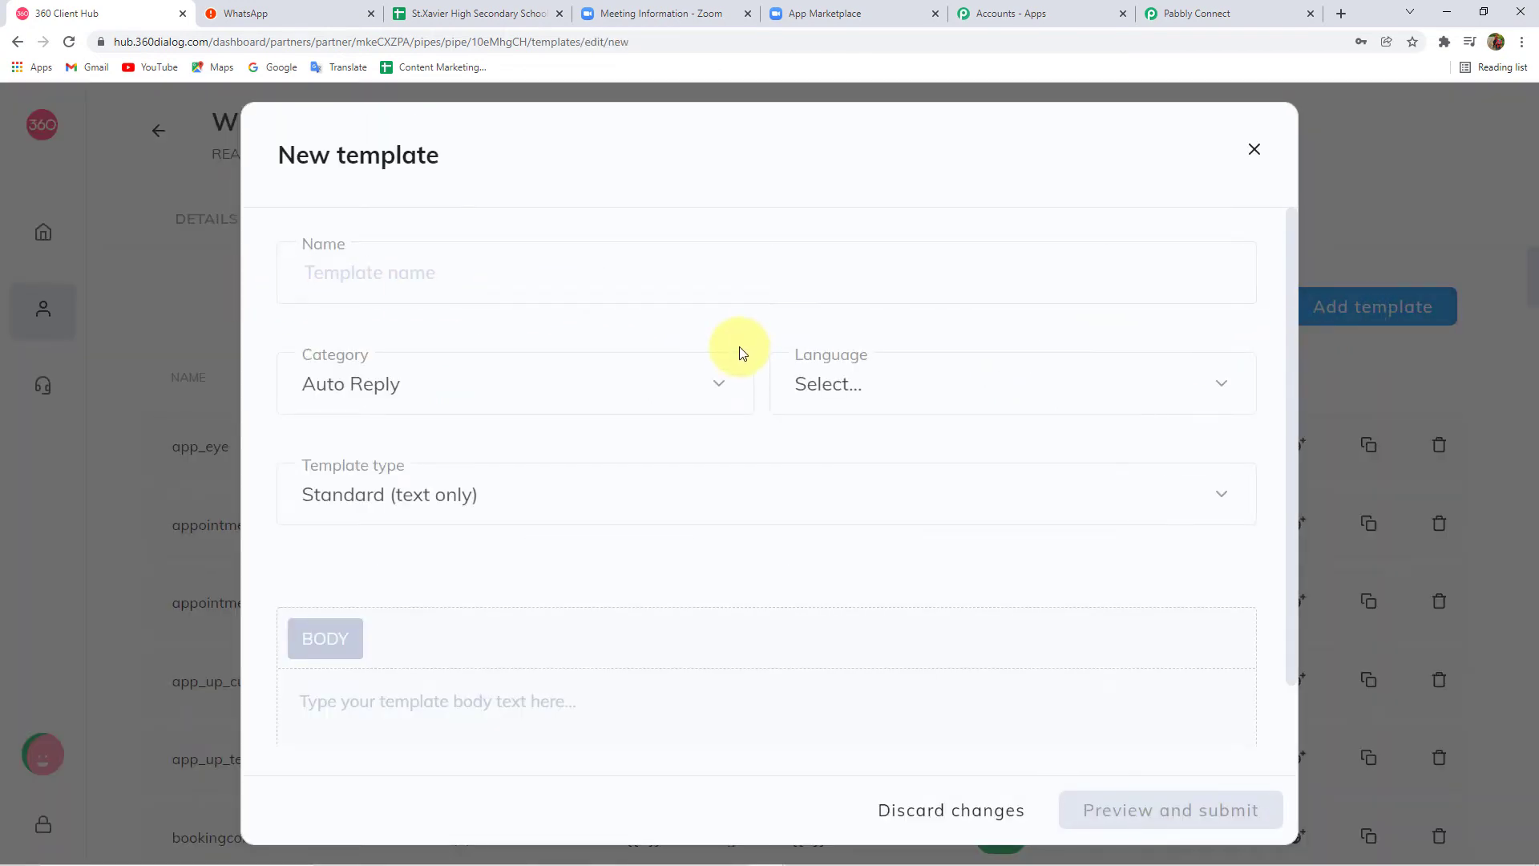
{"action": "scroll", "coordinate": [601, 505], "scroll_direction": "down", "scroll_amount": 1}
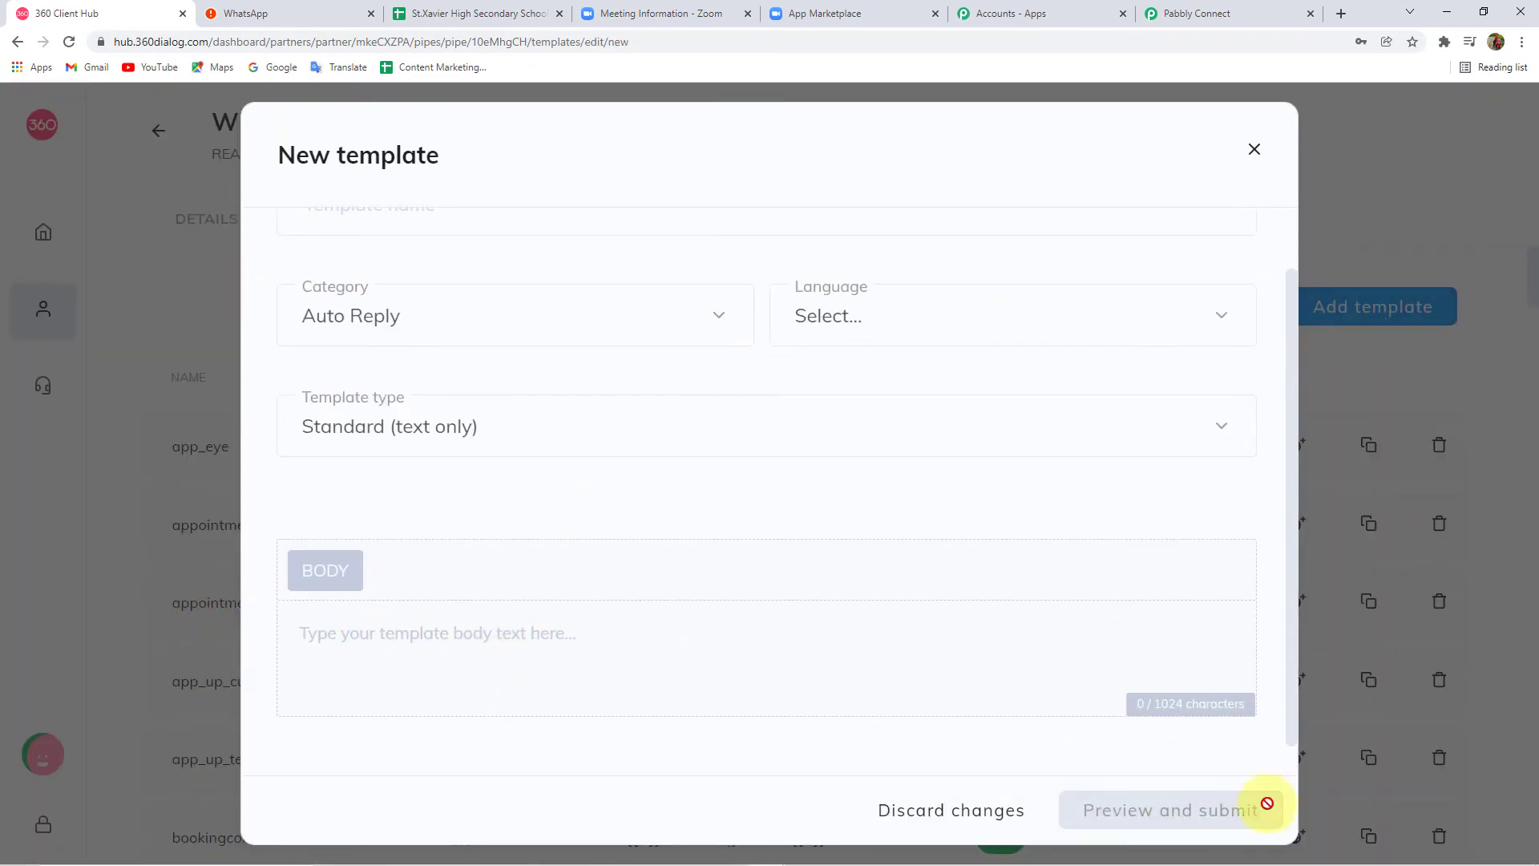
{"action": "left_click", "coordinate": [1254, 151]}
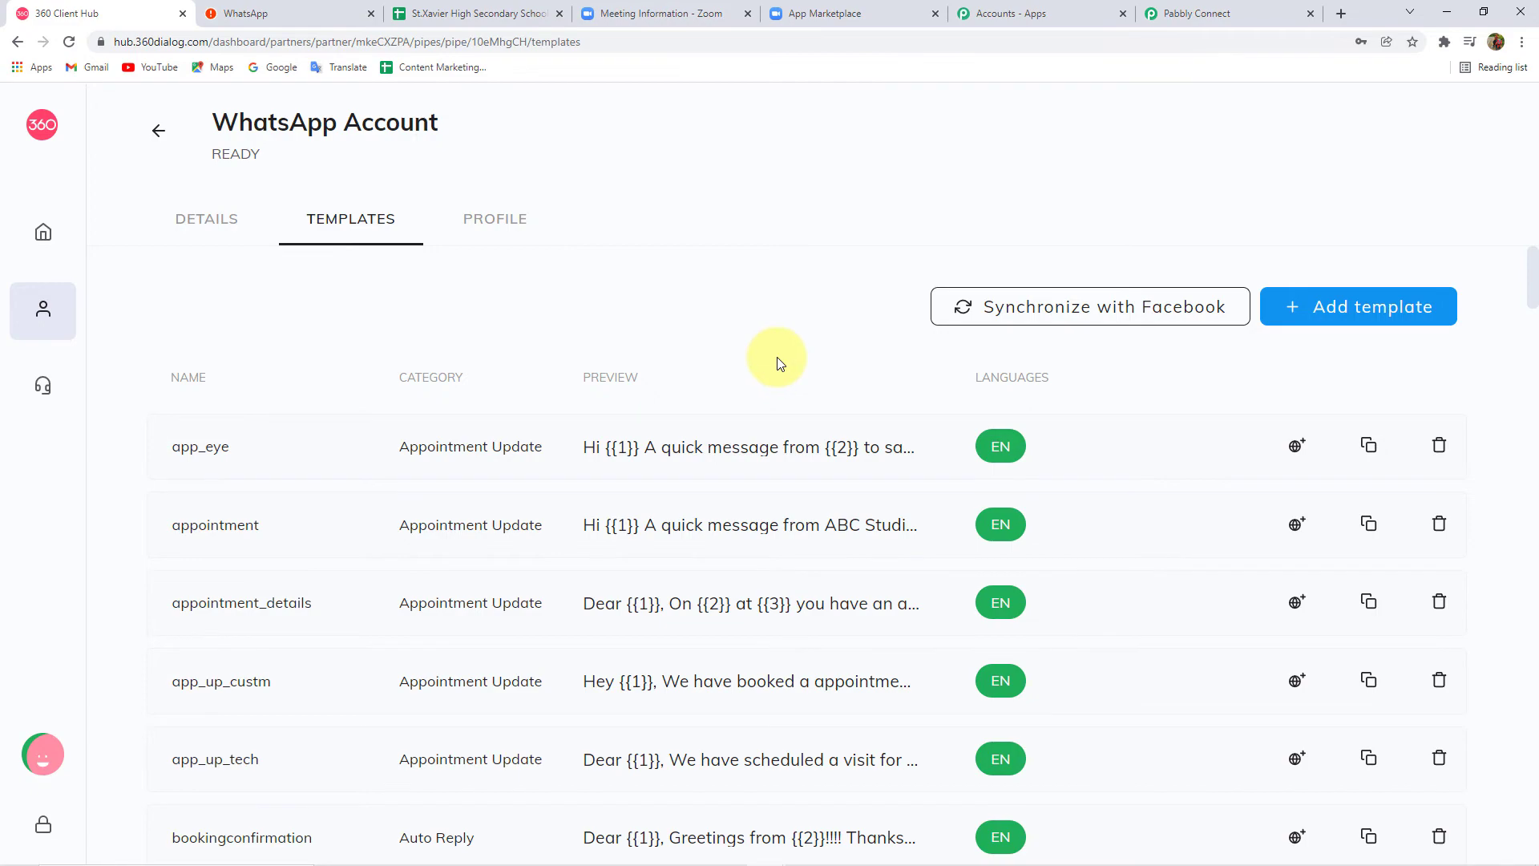
- Scroll the Templates tab down to parent_teacher_meeting under Account Update
{"action": "scroll", "coordinate": [344, 605], "scroll_direction": "down", "scroll_amount": 10}
{"action": "scroll", "coordinate": [338, 599], "scroll_direction": "down", "scroll_amount": 5}
{"action": "scroll", "coordinate": [338, 600], "scroll_direction": "down", "scroll_amount": 5}
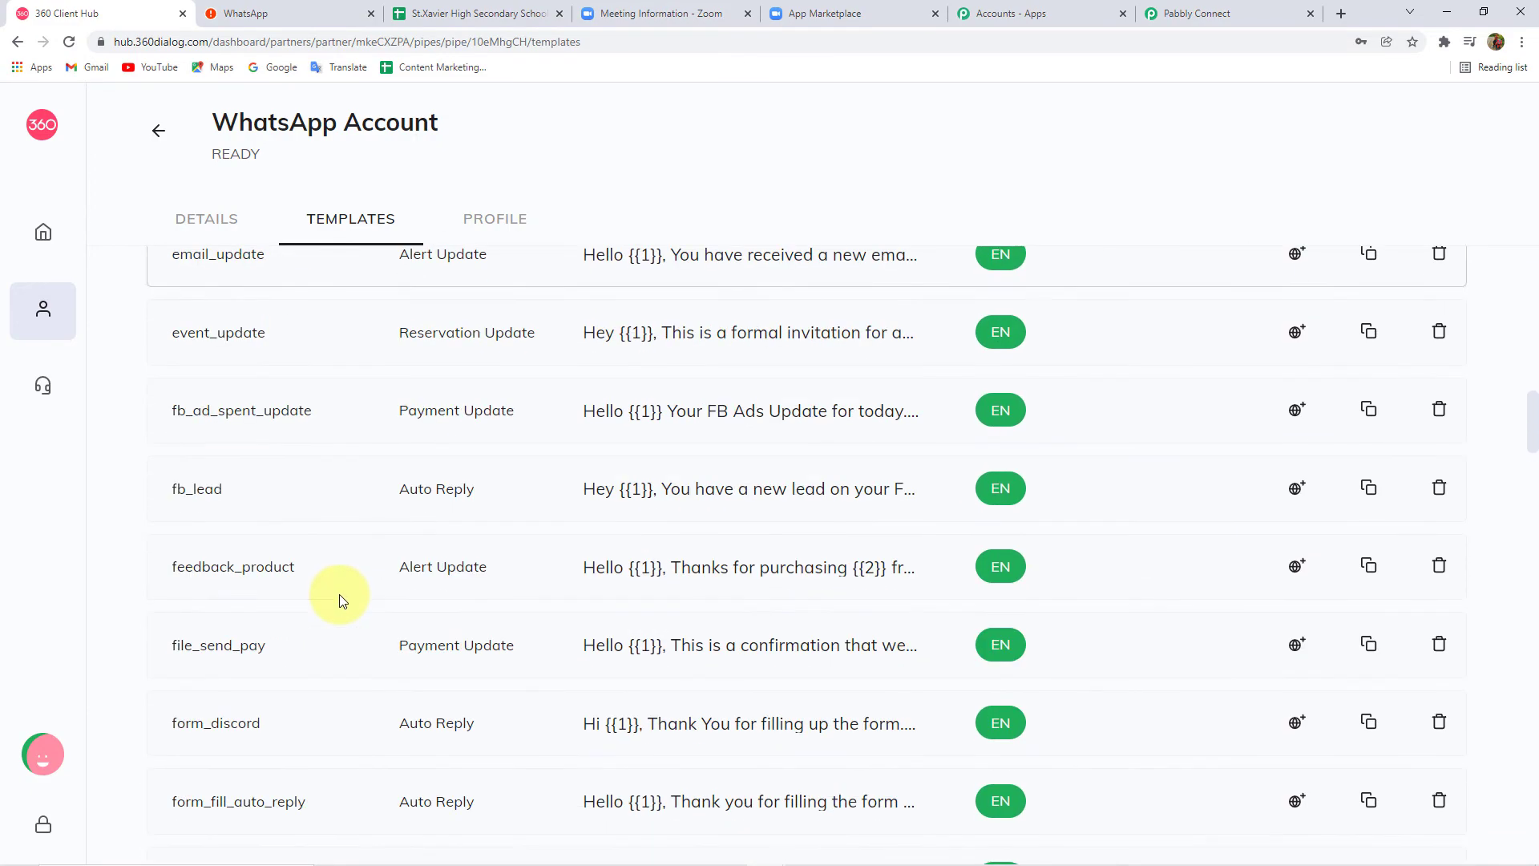
{"action": "scroll", "coordinate": [341, 601], "scroll_direction": "down", "scroll_amount": 5}
{"action": "scroll", "coordinate": [340, 599], "scroll_direction": "down", "scroll_amount": 2}
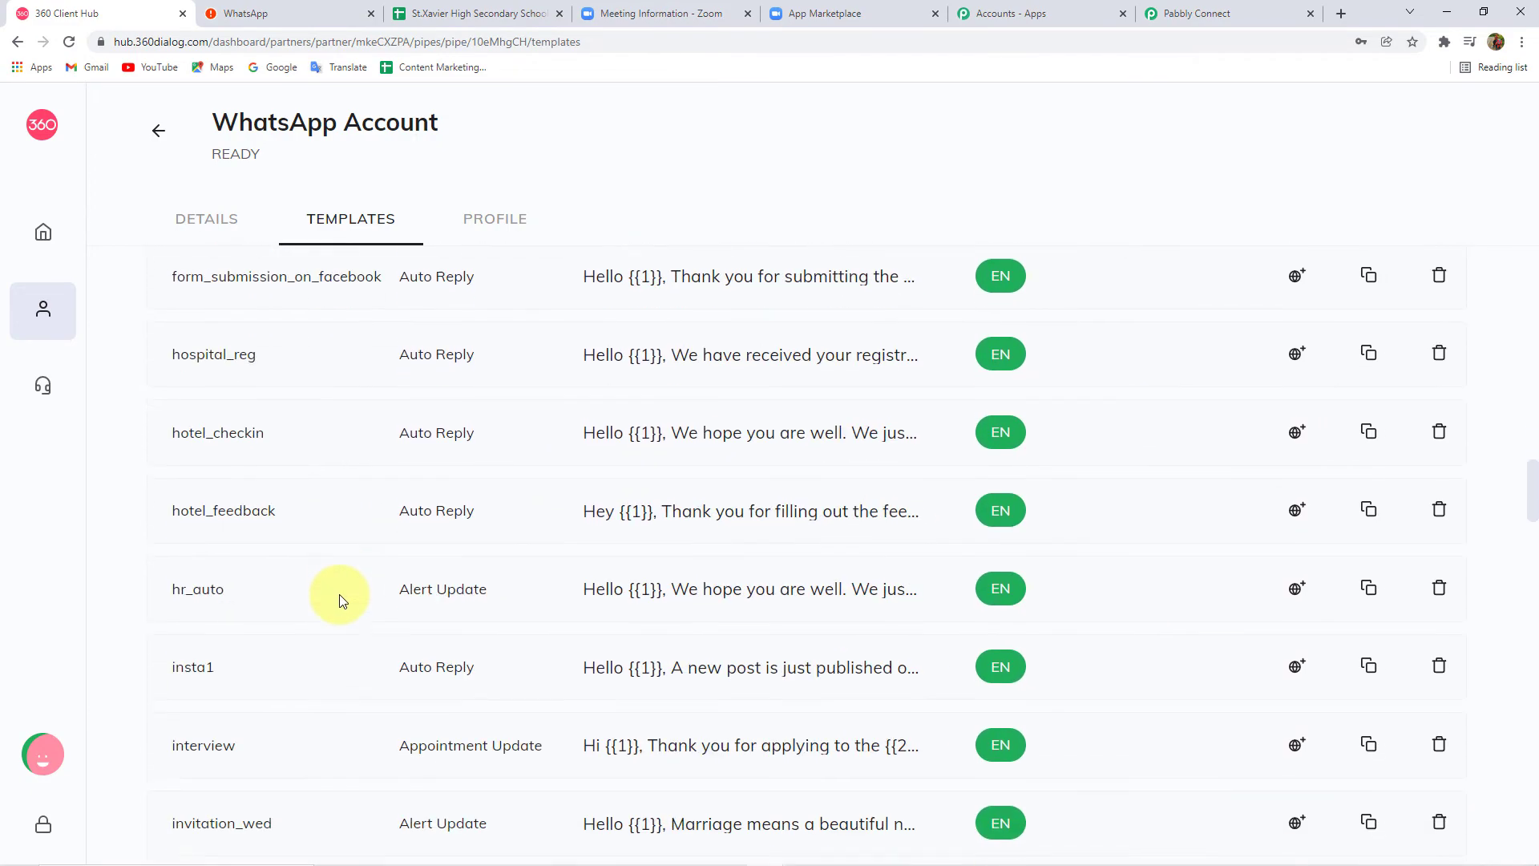
{"action": "scroll", "coordinate": [339, 600], "scroll_direction": "down", "scroll_amount": 2}
{"action": "scroll", "coordinate": [339, 600], "scroll_direction": "down", "scroll_amount": 2}
{"action": "scroll", "coordinate": [339, 600], "scroll_direction": "down", "scroll_amount": 2}
{"action": "scroll", "coordinate": [340, 597], "scroll_direction": "down", "scroll_amount": 4}
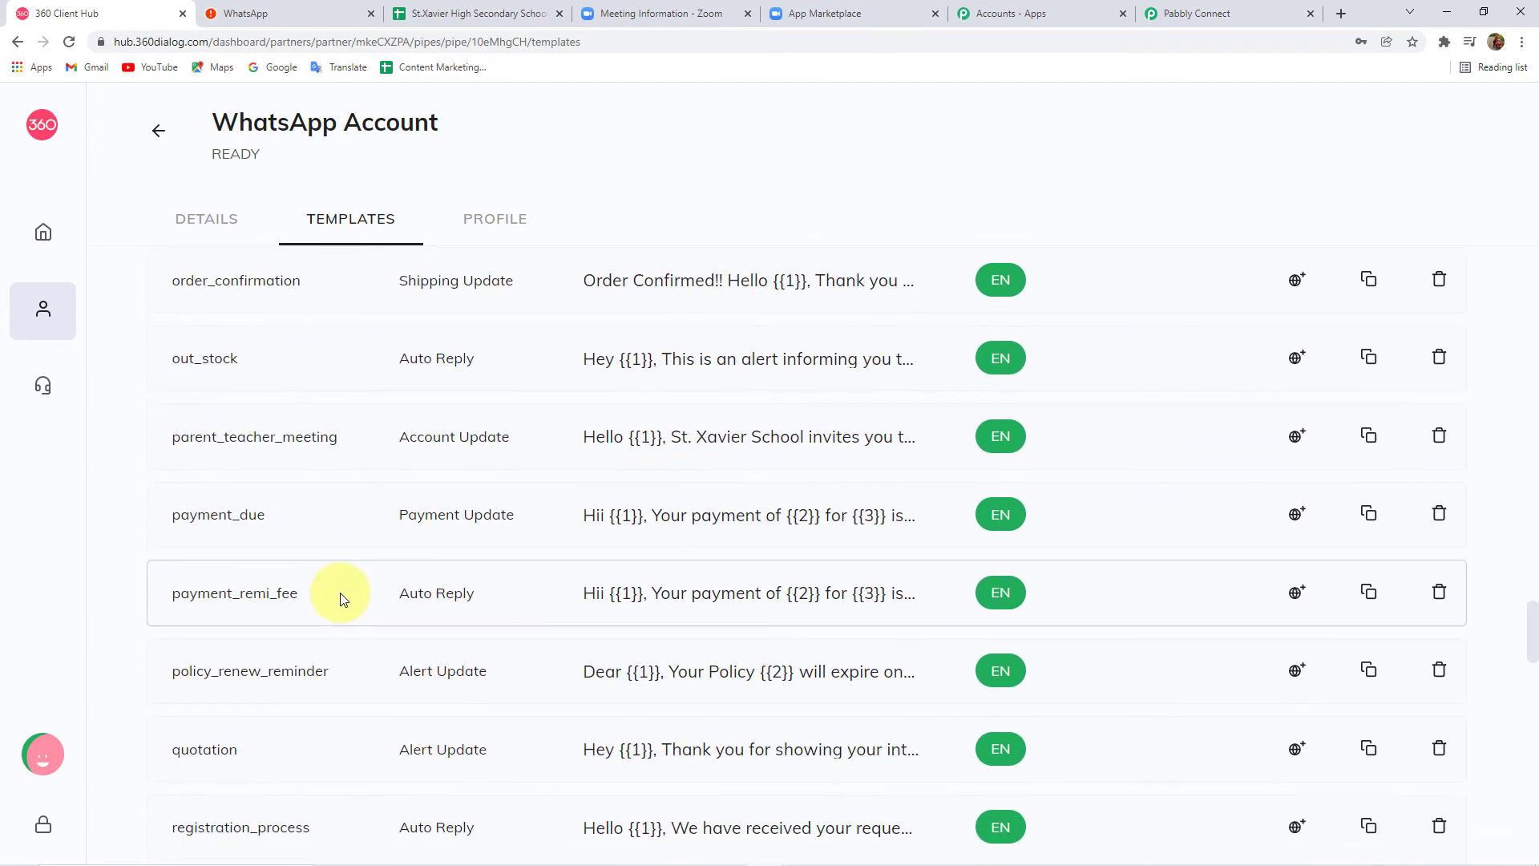
{"action": "scroll", "coordinate": [340, 593], "scroll_direction": "down", "scroll_amount": 1}
{"action": "scroll", "coordinate": [264, 537], "scroll_direction": "up", "scroll_amount": 1}
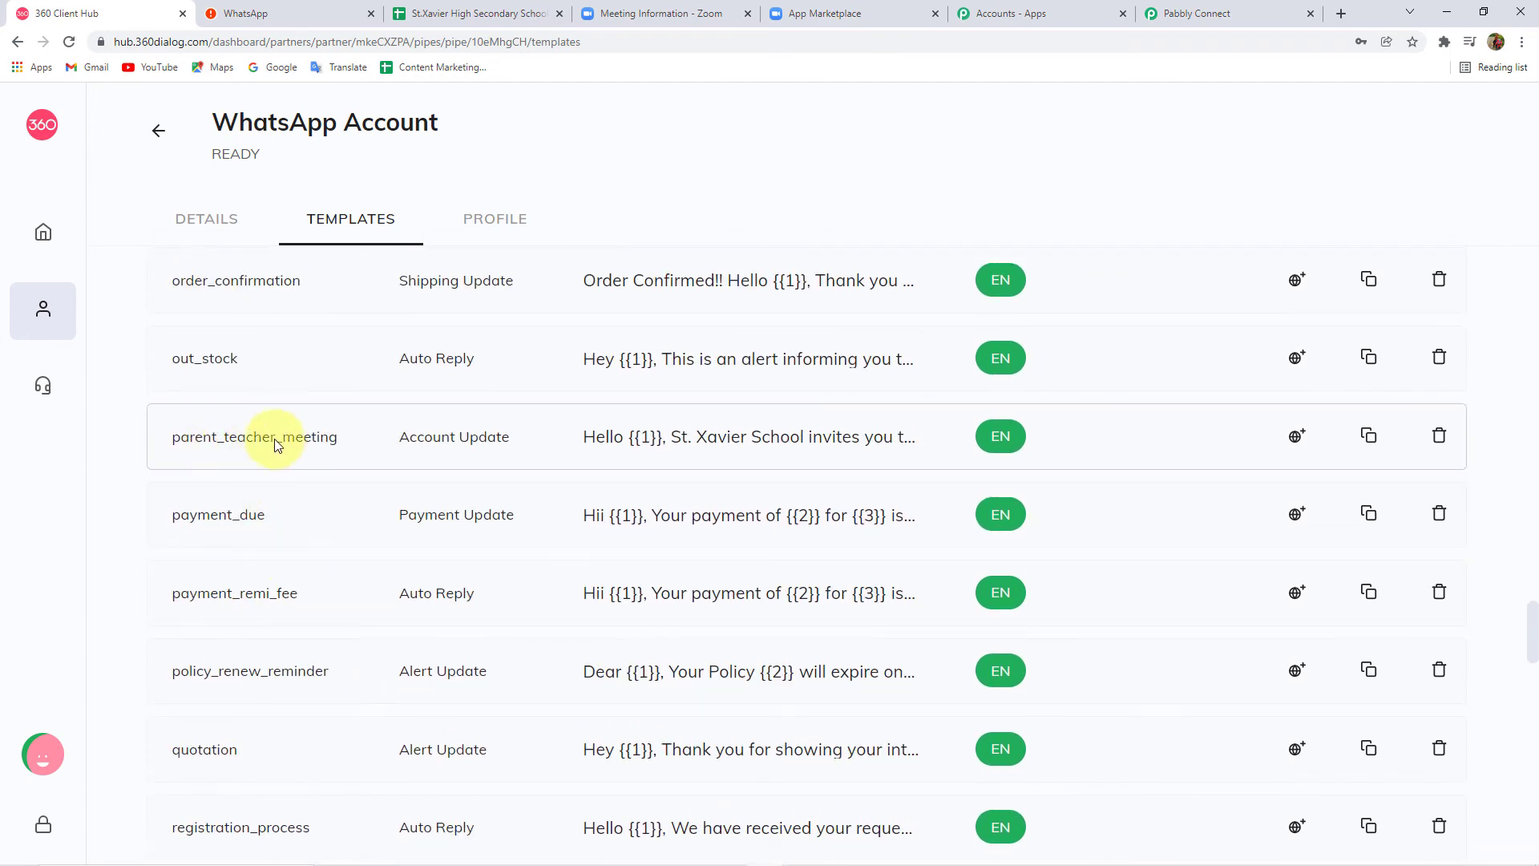
- Preview the approved parent_teacher_meeting template and inspect its {{1}} to {{5}} body placeholders
{"action": "left_click", "coordinate": [790, 447]}
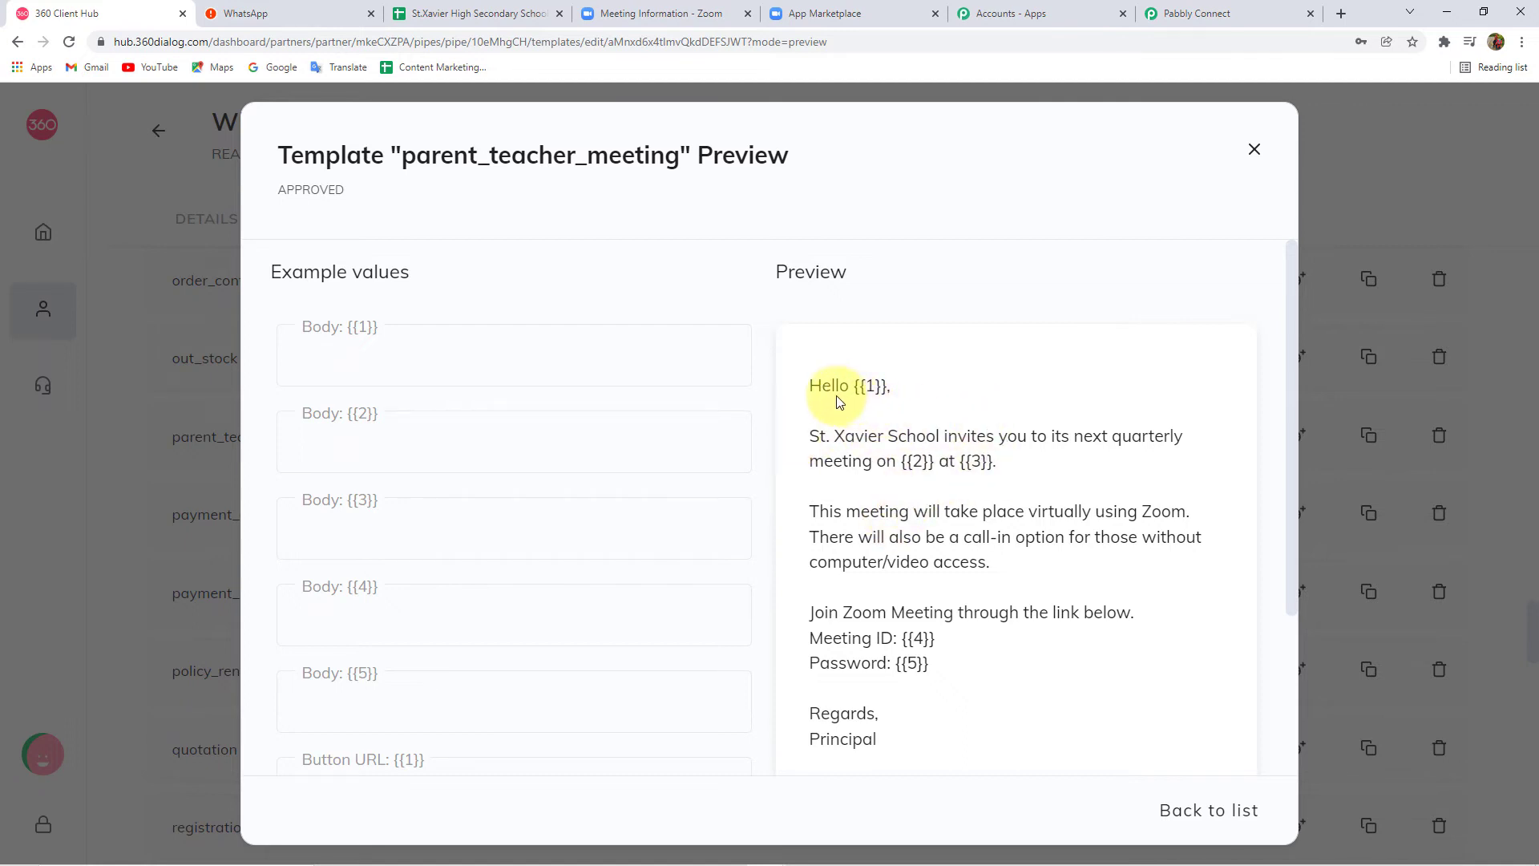
{"action": "mouse_move", "coordinate": [810, 385]}
{"action": "left_mouse_down"}
{"action": "mouse_move", "coordinate": [840, 723]}
{"action": "mouse_move", "coordinate": [877, 739]}
{"action": "left_mouse_up"}
{"action": "left_click", "coordinate": [869, 407]}
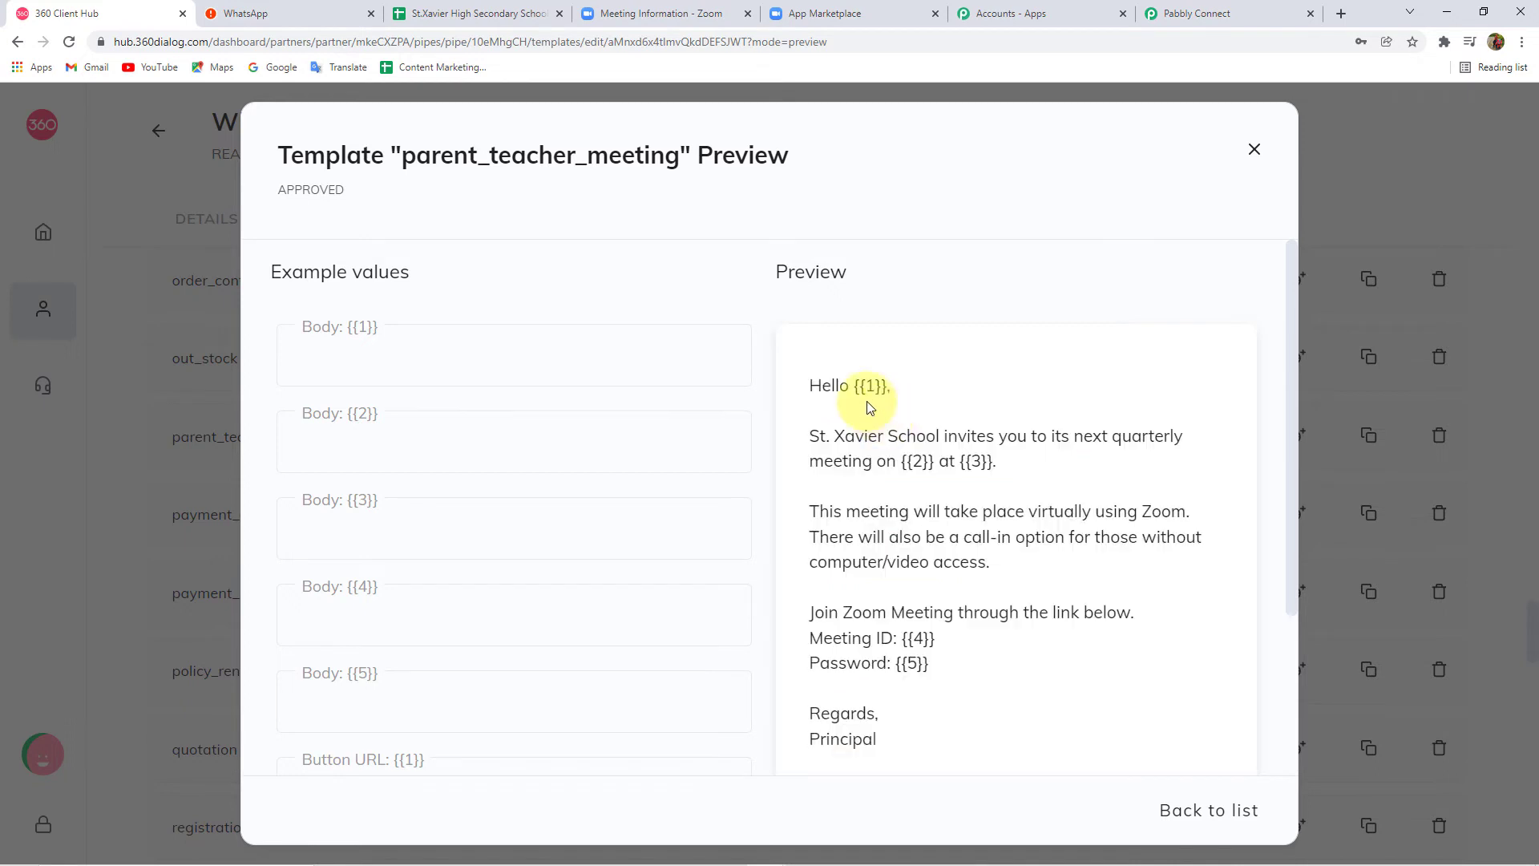
{"action": "double_click", "coordinate": [870, 386]}
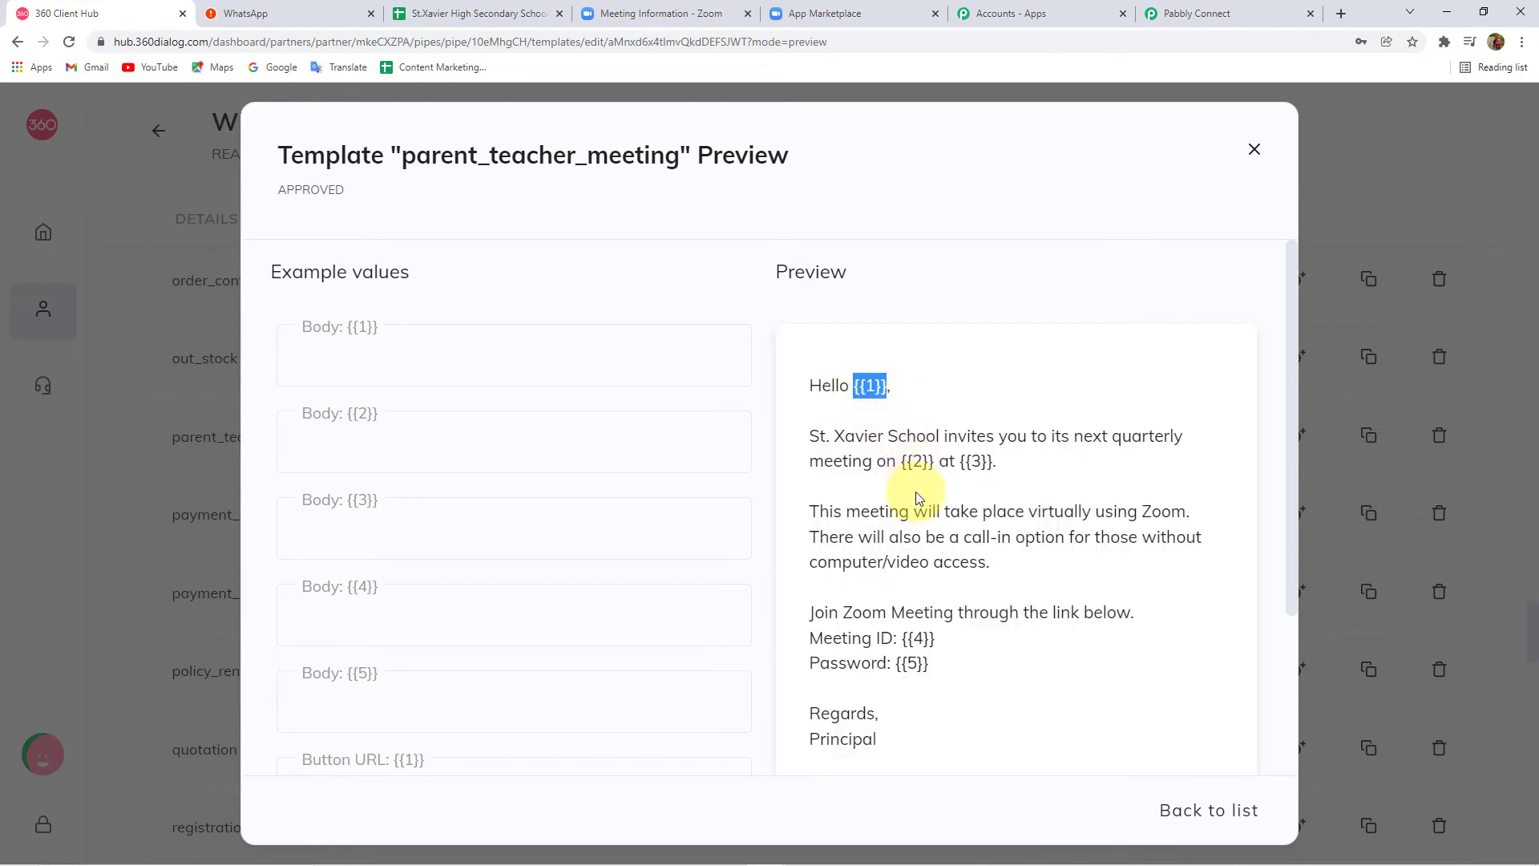
{"action": "left_click", "coordinate": [970, 461]}
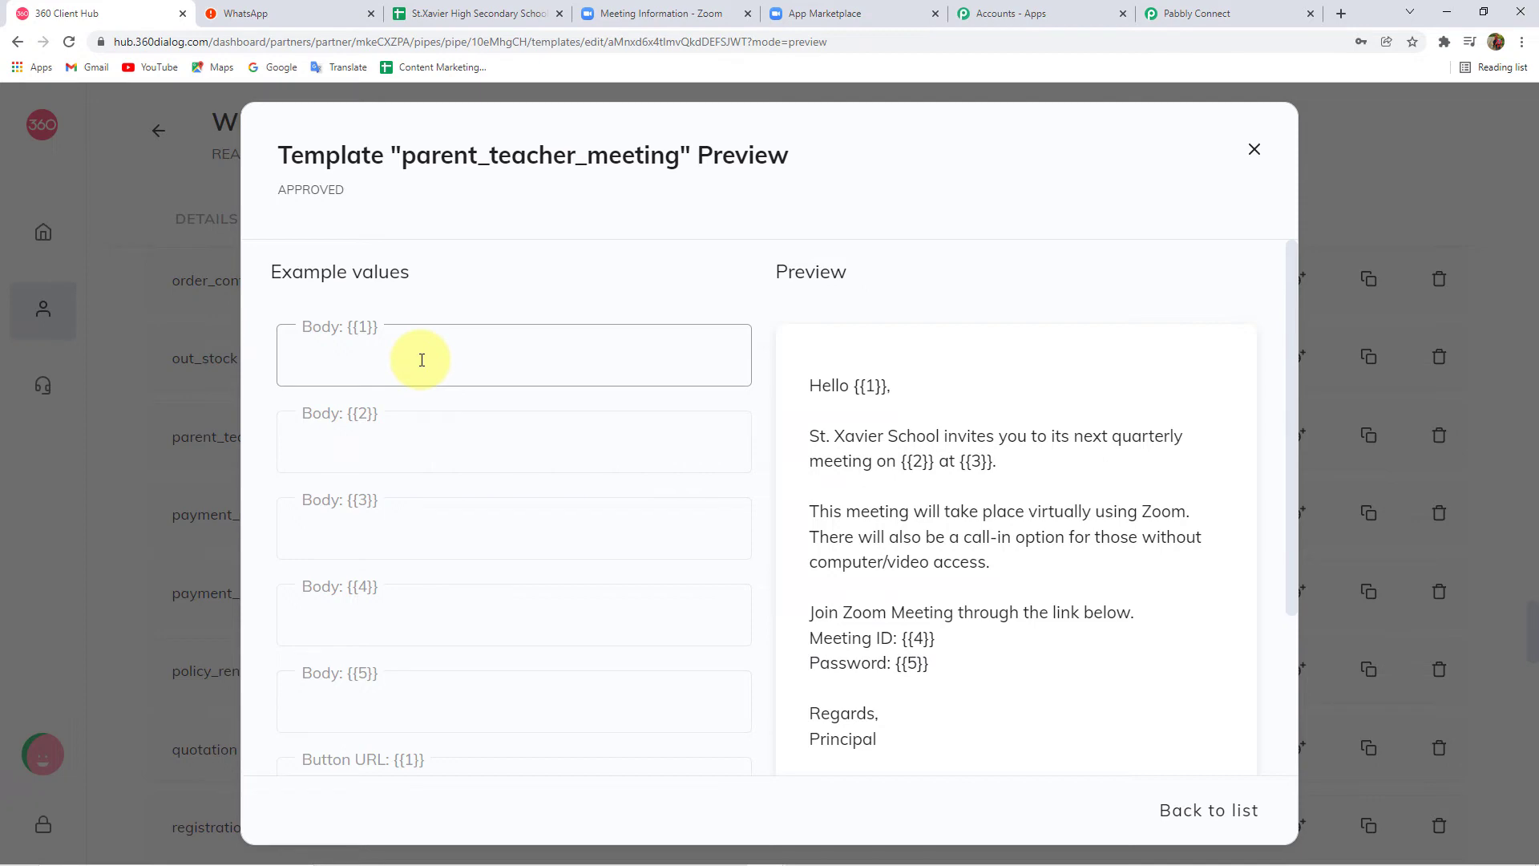
- Cross-check the St.Xavier student data spreadsheet and Pabbly workflow, then return to the template preview
{"action": "left_click", "coordinate": [478, 13]}
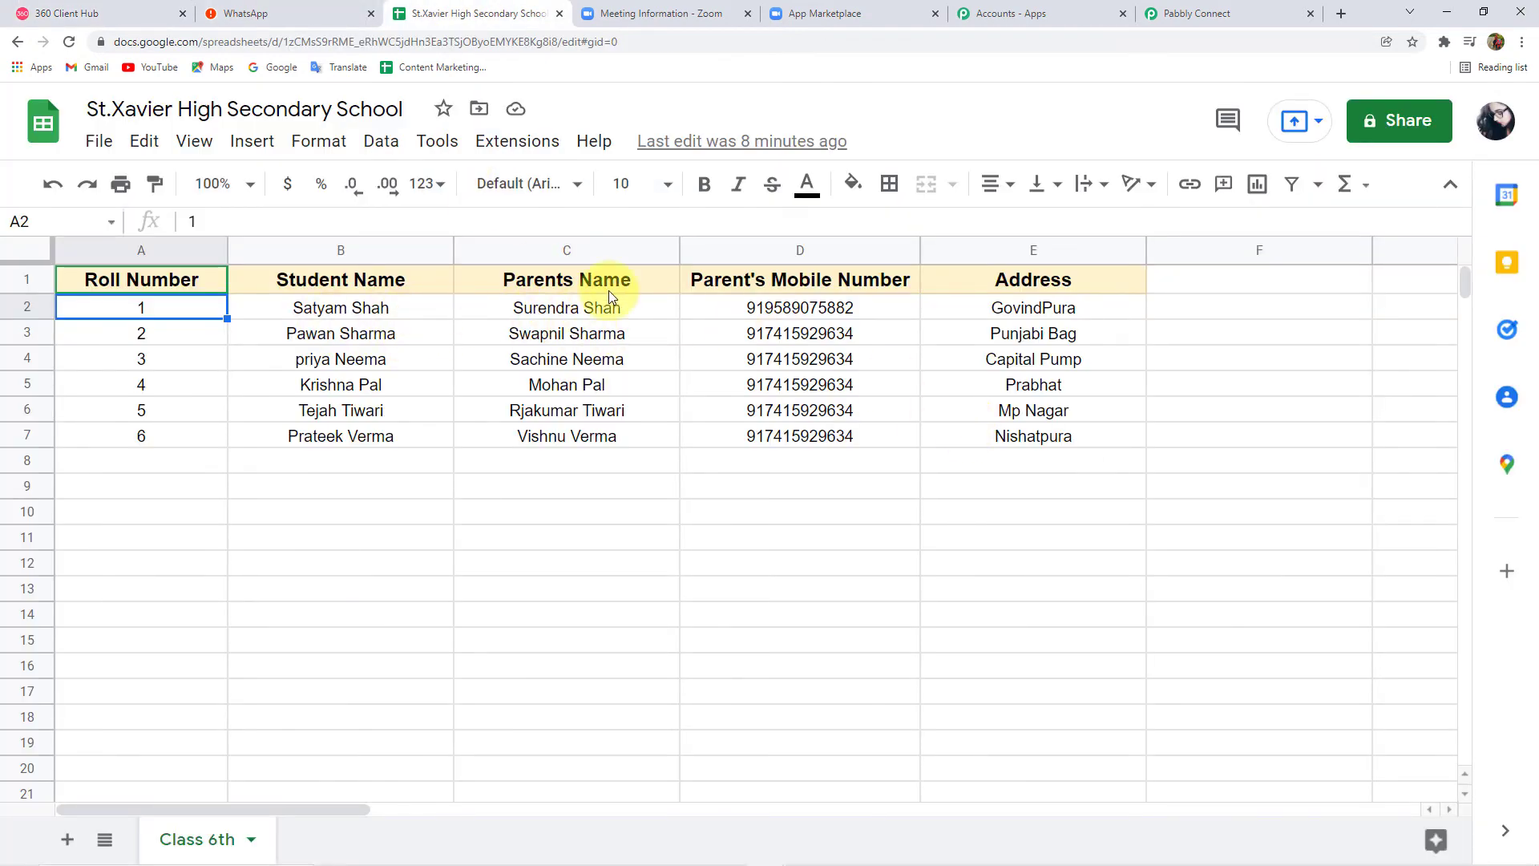
{"action": "left_click", "coordinate": [1197, 13]}
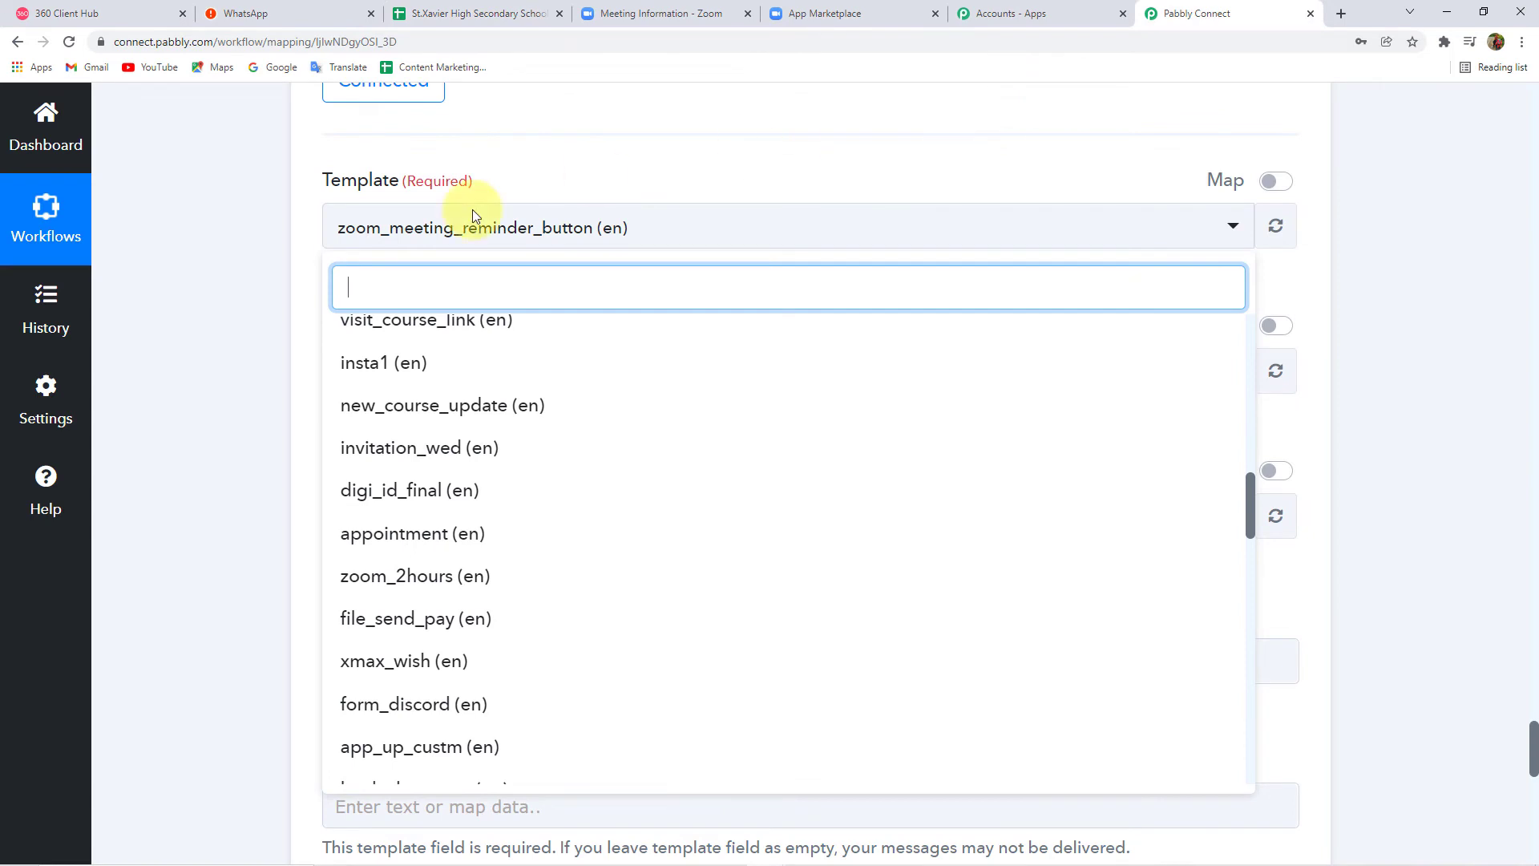
{"action": "left_click", "coordinate": [156, 13]}
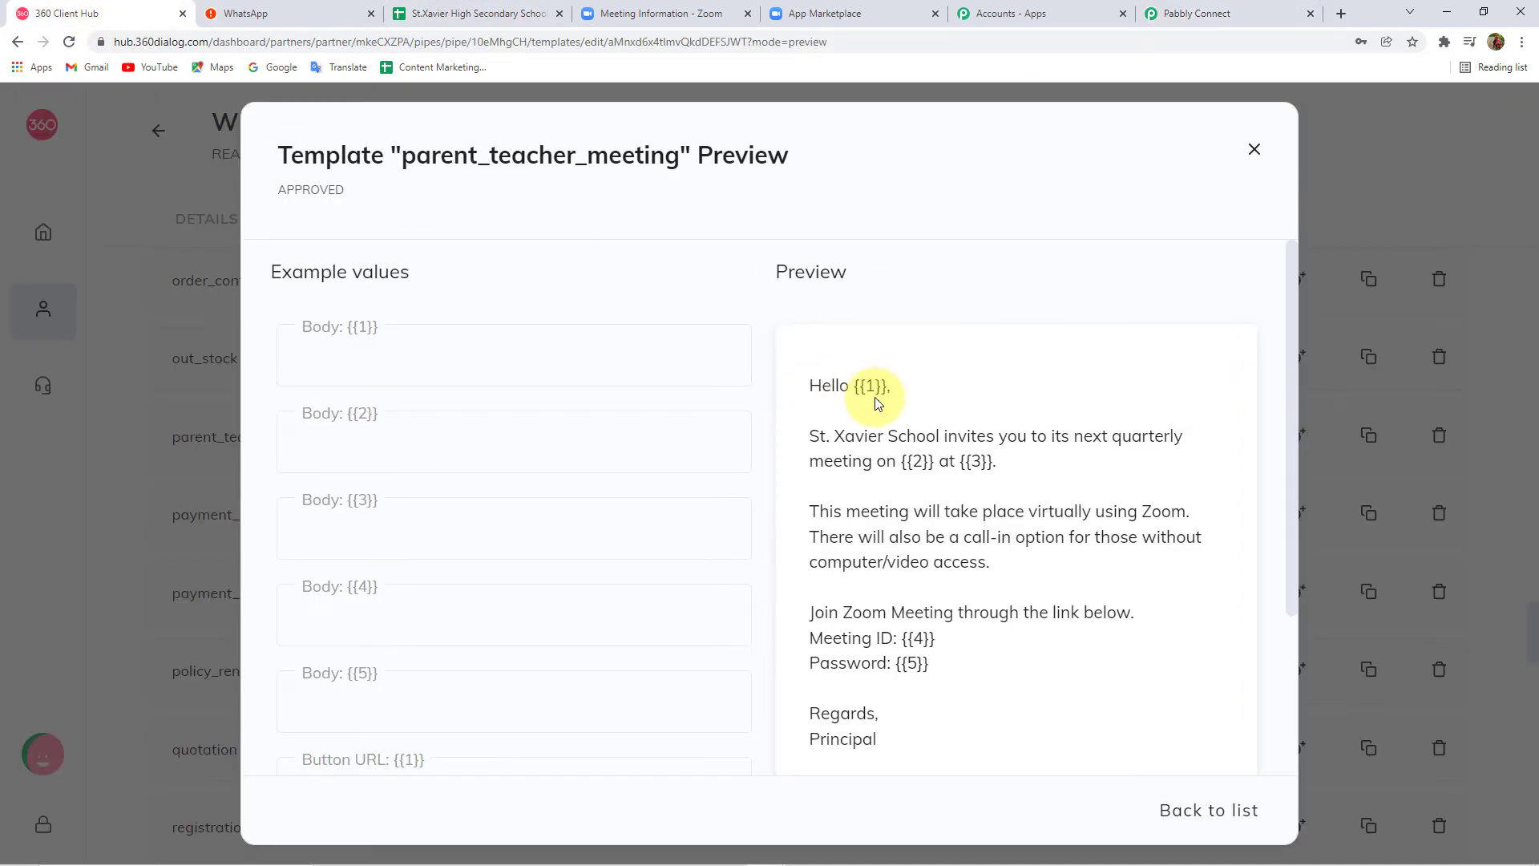
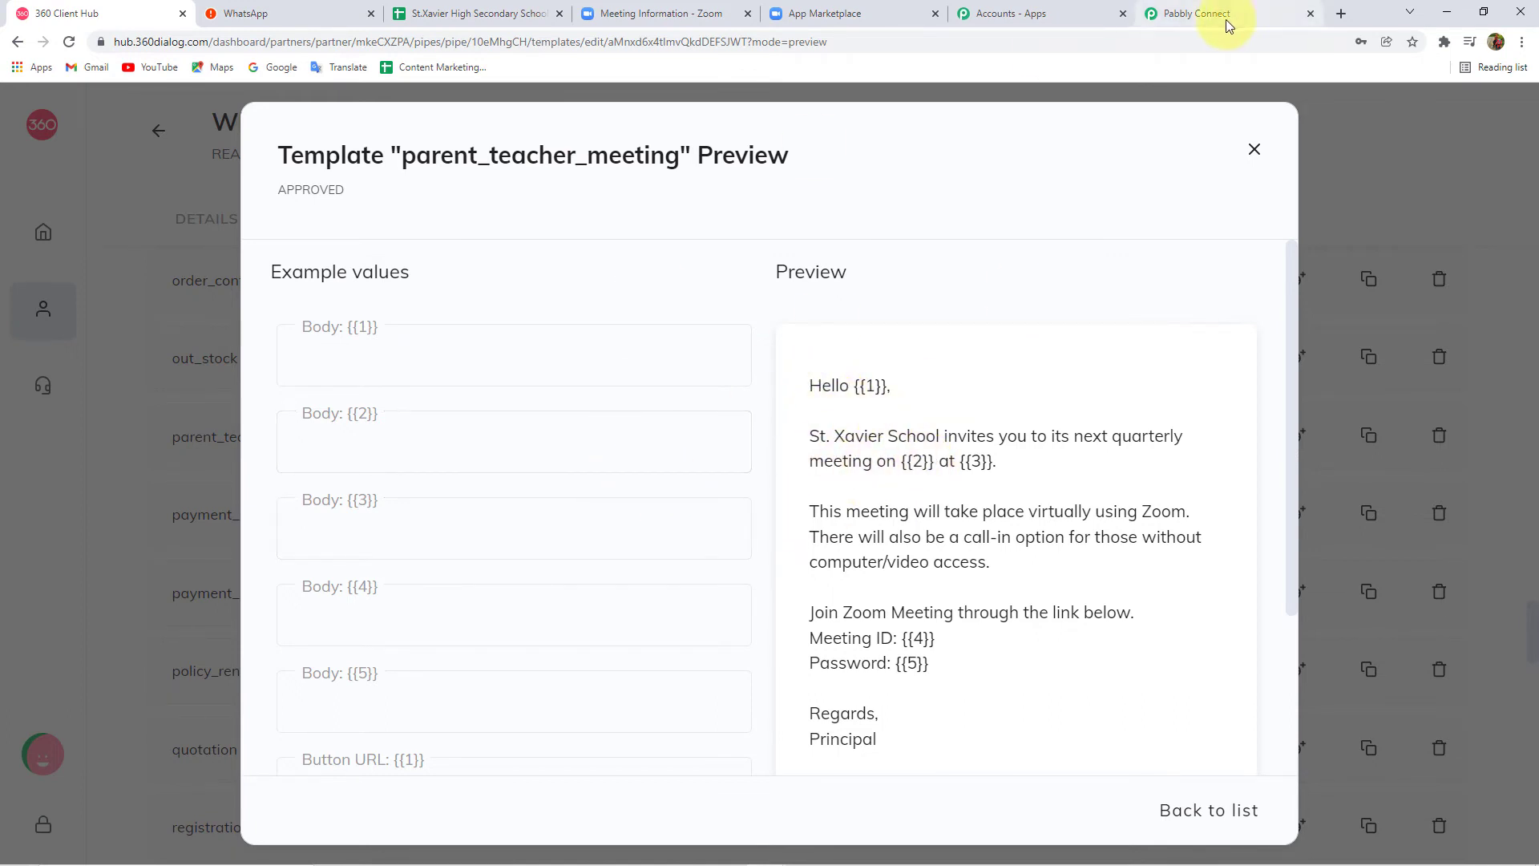
- Select the approved parent_teacher_meeting template name in 360dialog, then go back to Pabbly Connect
{"action": "double_click", "coordinate": [420, 156]}
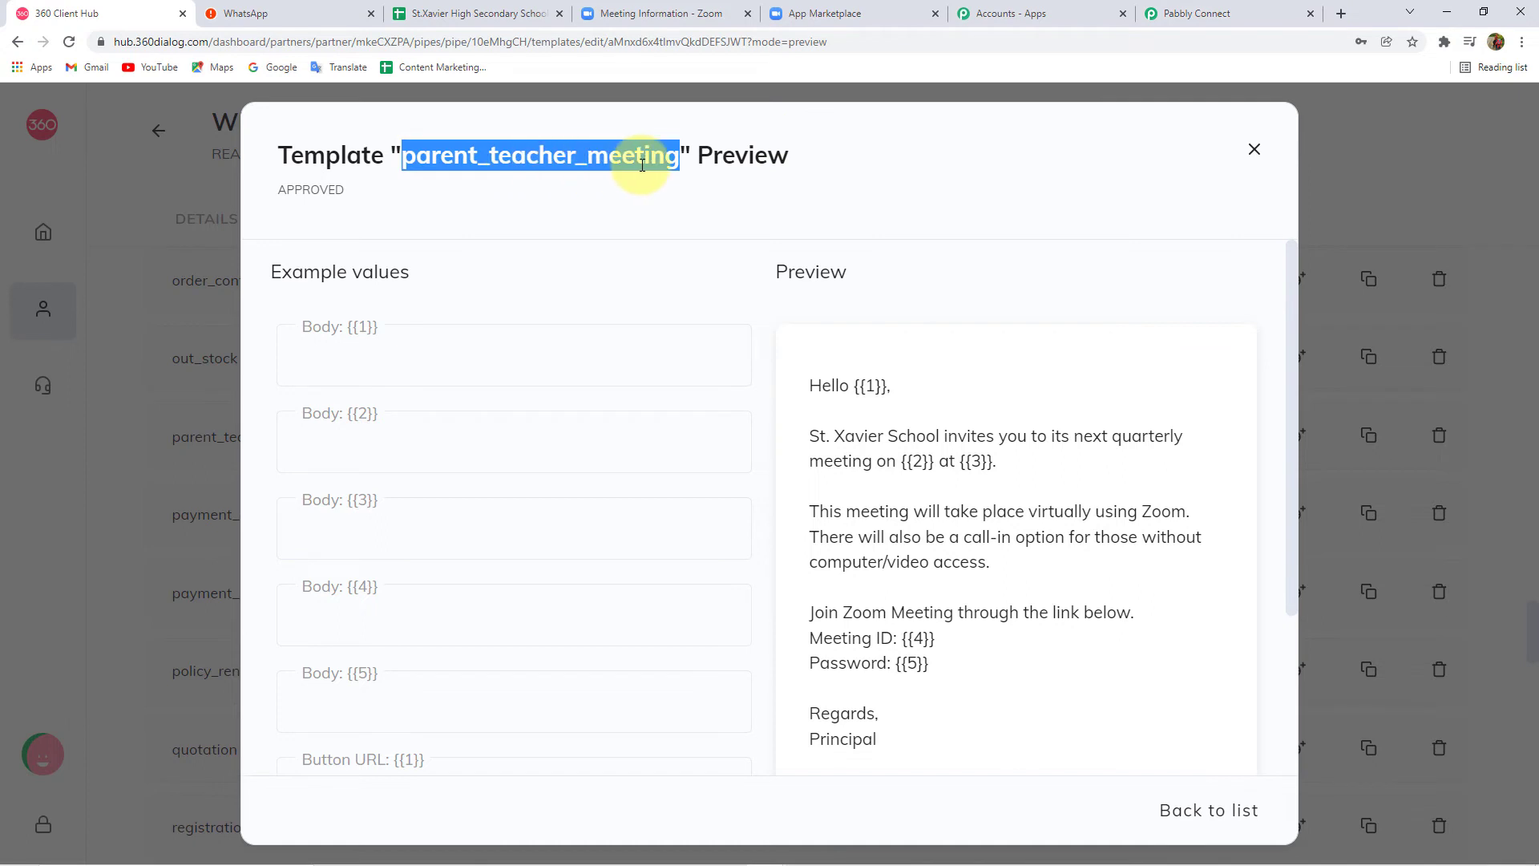
{"action": "left_click", "coordinate": [1194, 14]}
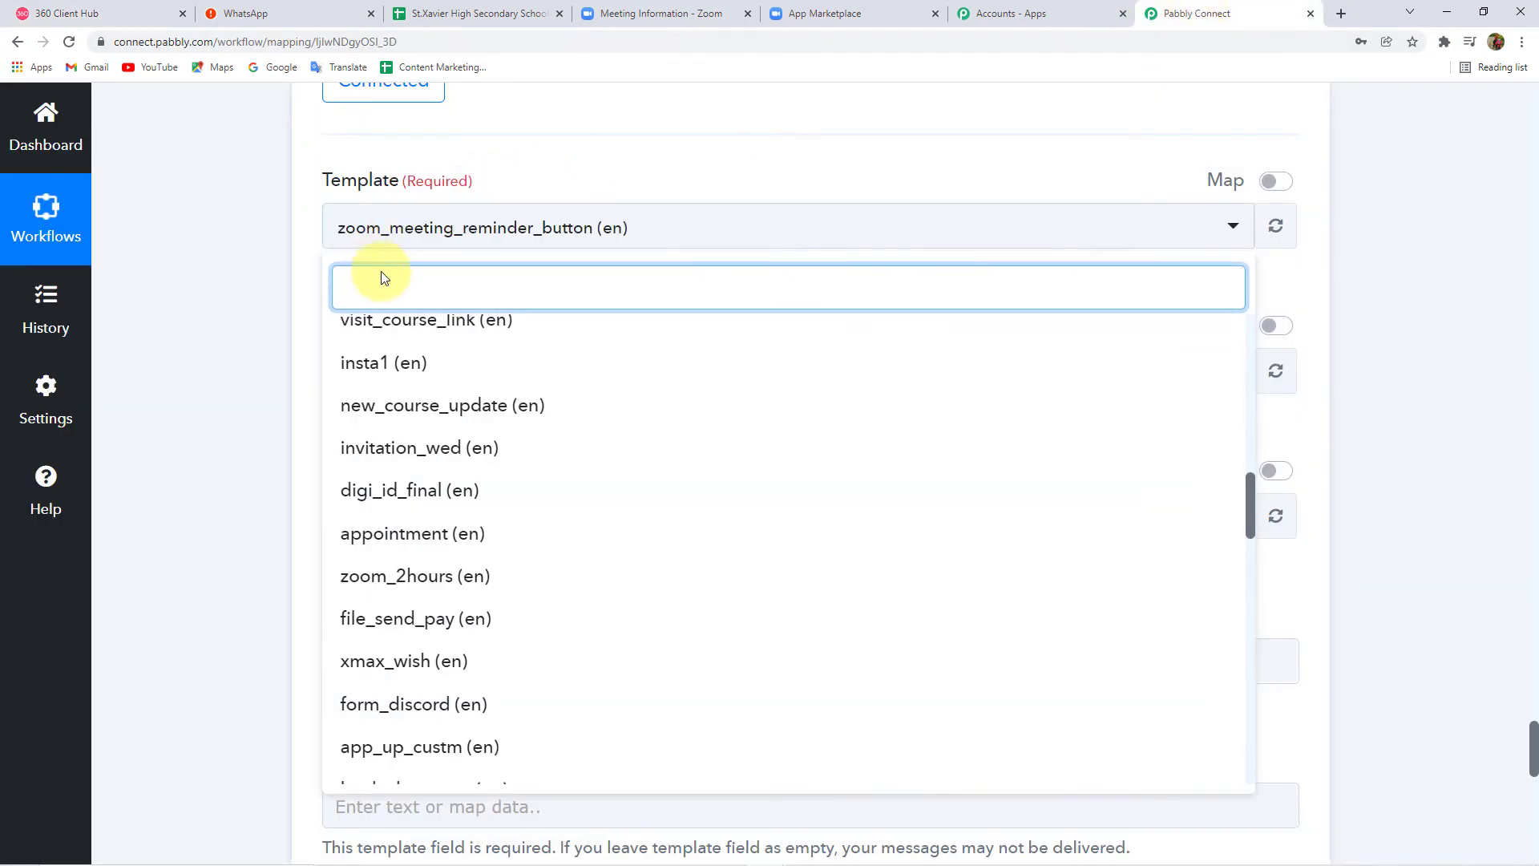
- Search 'pare', choose the parent_teacher_meeting (en) template, and confirm namespace and language code en
{"action": "type", "text": "pa"}
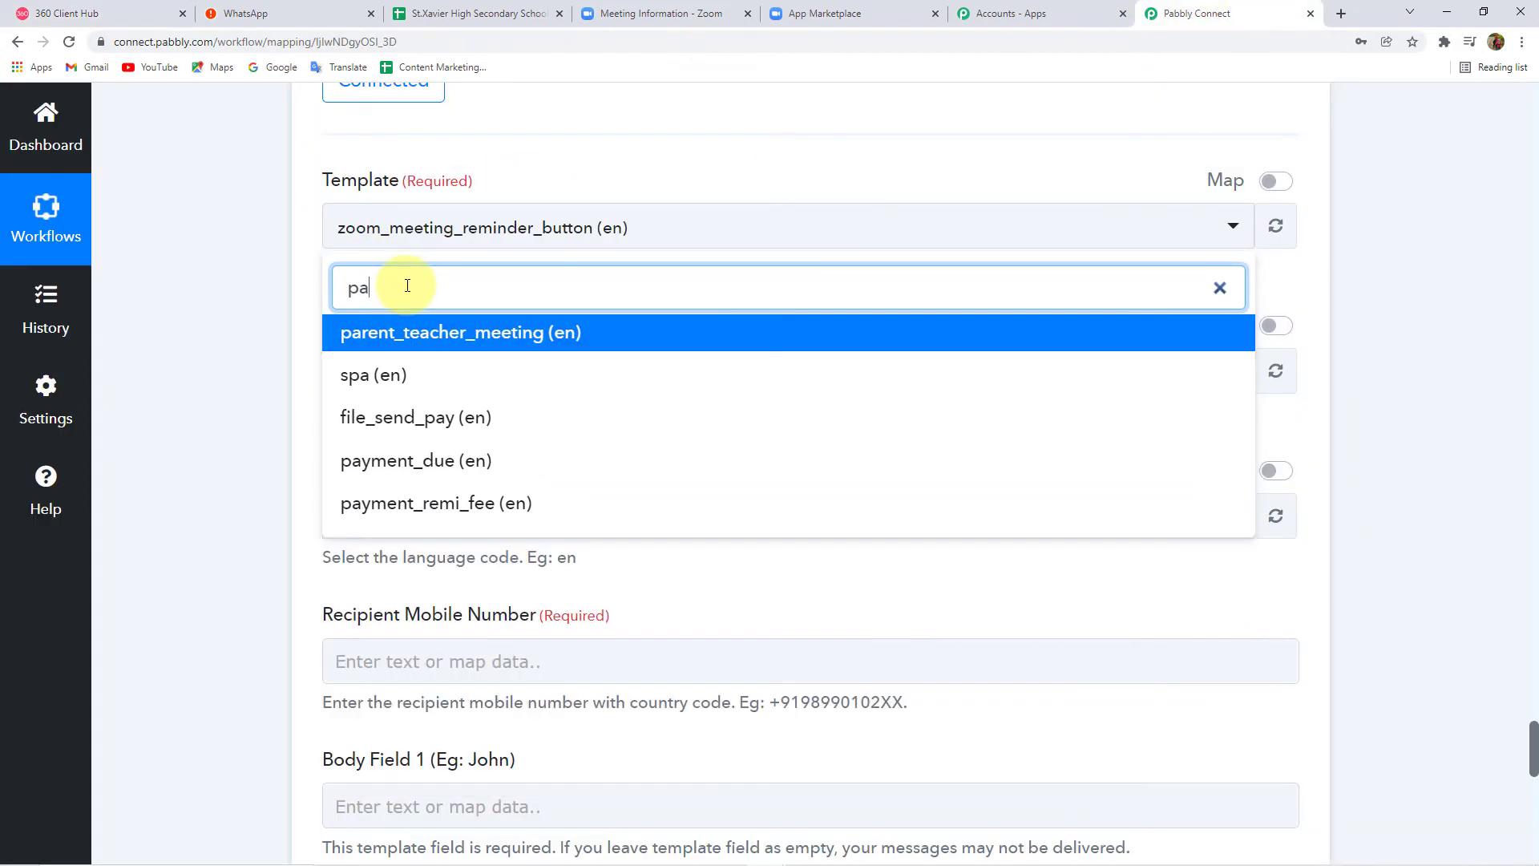
{"action": "type", "text": "re"}
{"action": "left_click", "coordinate": [424, 335]}
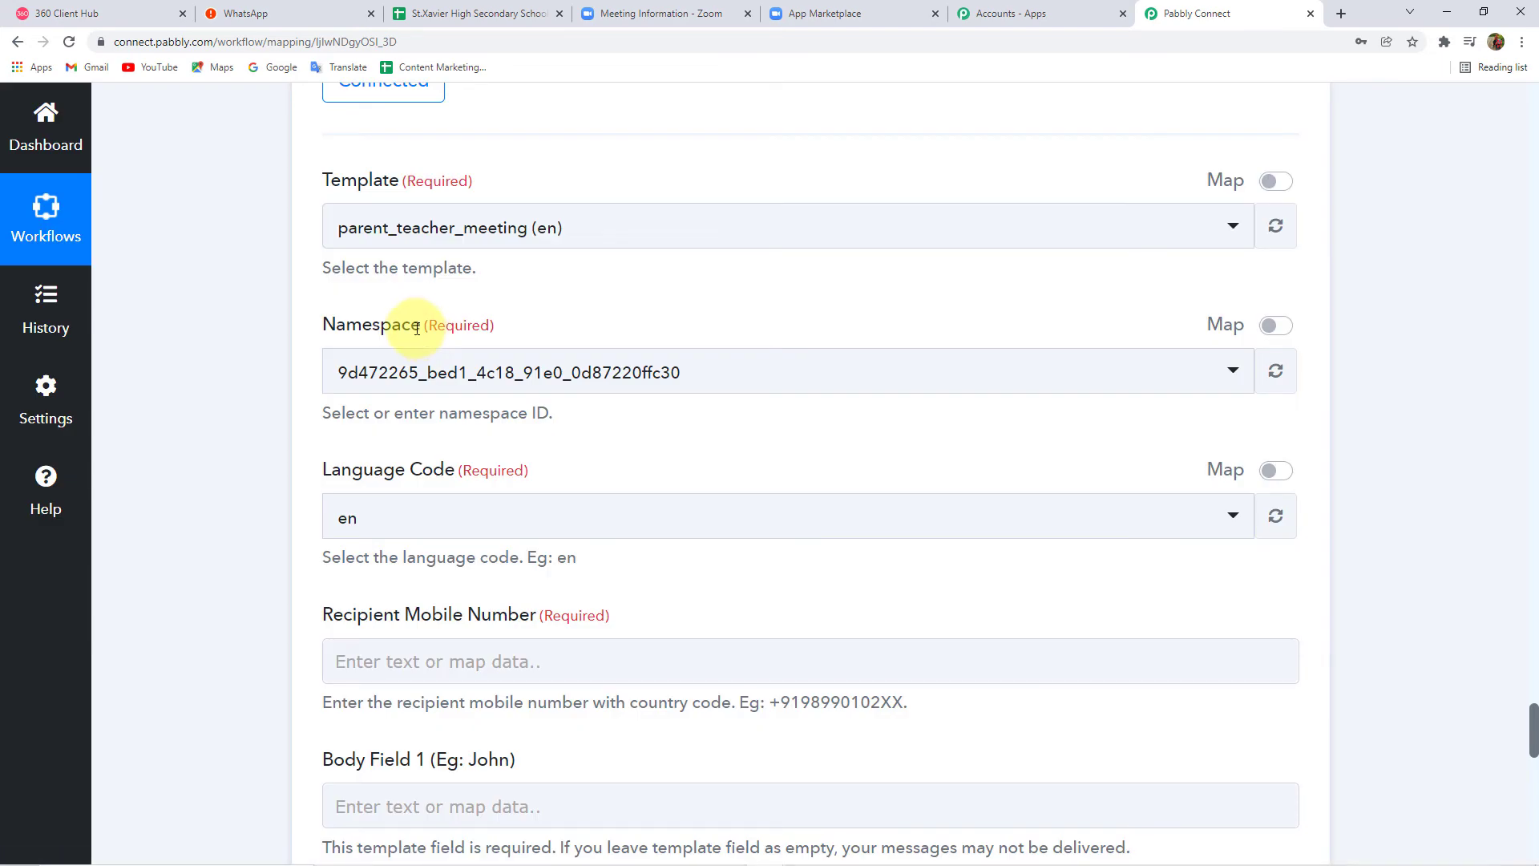
{"action": "scroll", "coordinate": [213, 450], "scroll_direction": "down", "scroll_amount": 2}
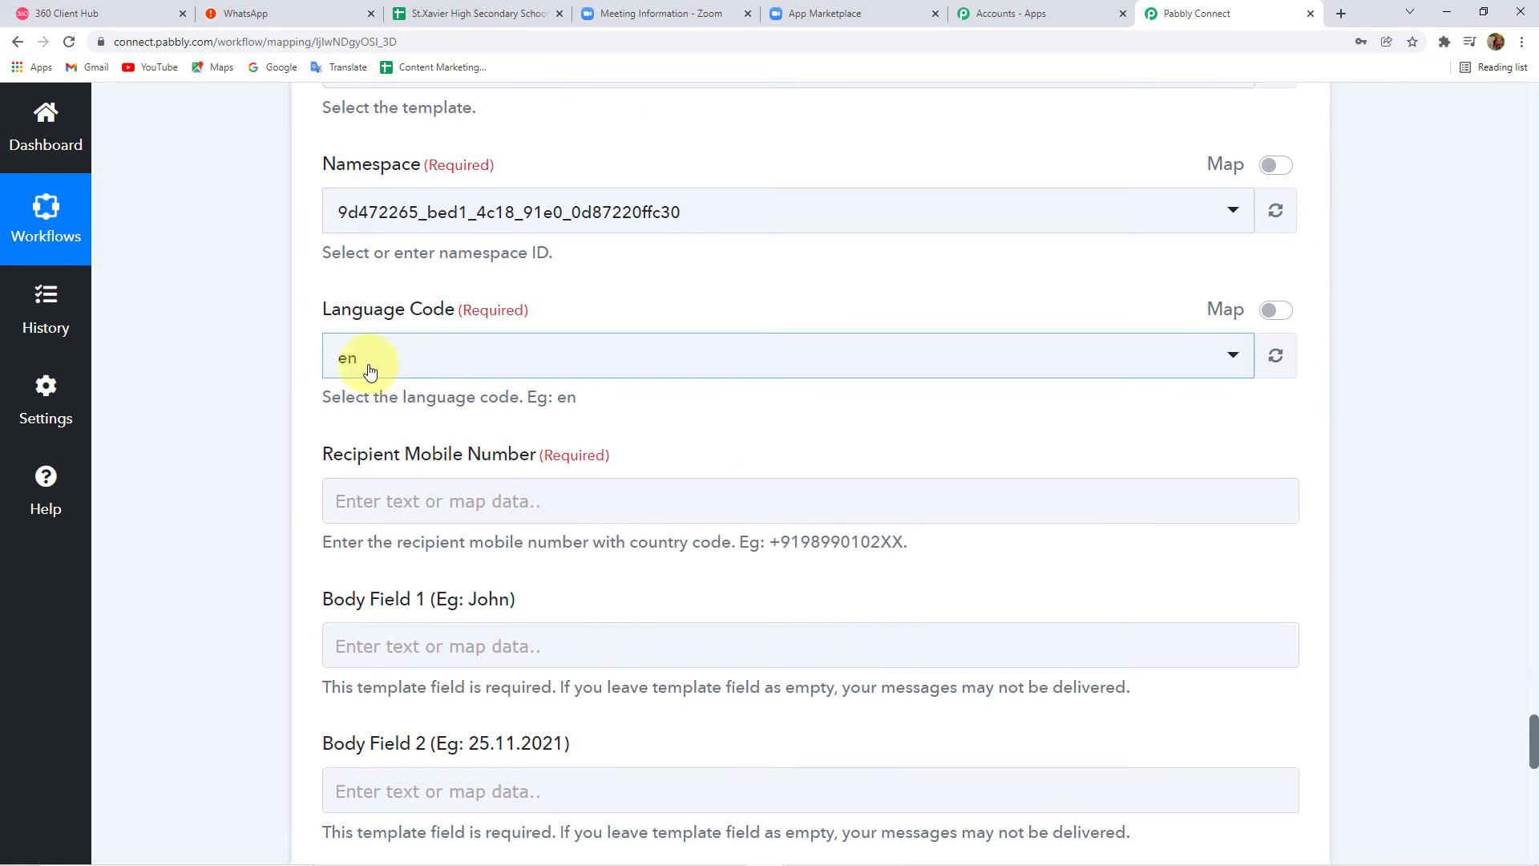
{"action": "scroll", "coordinate": [261, 381], "scroll_direction": "down", "scroll_amount": 2}
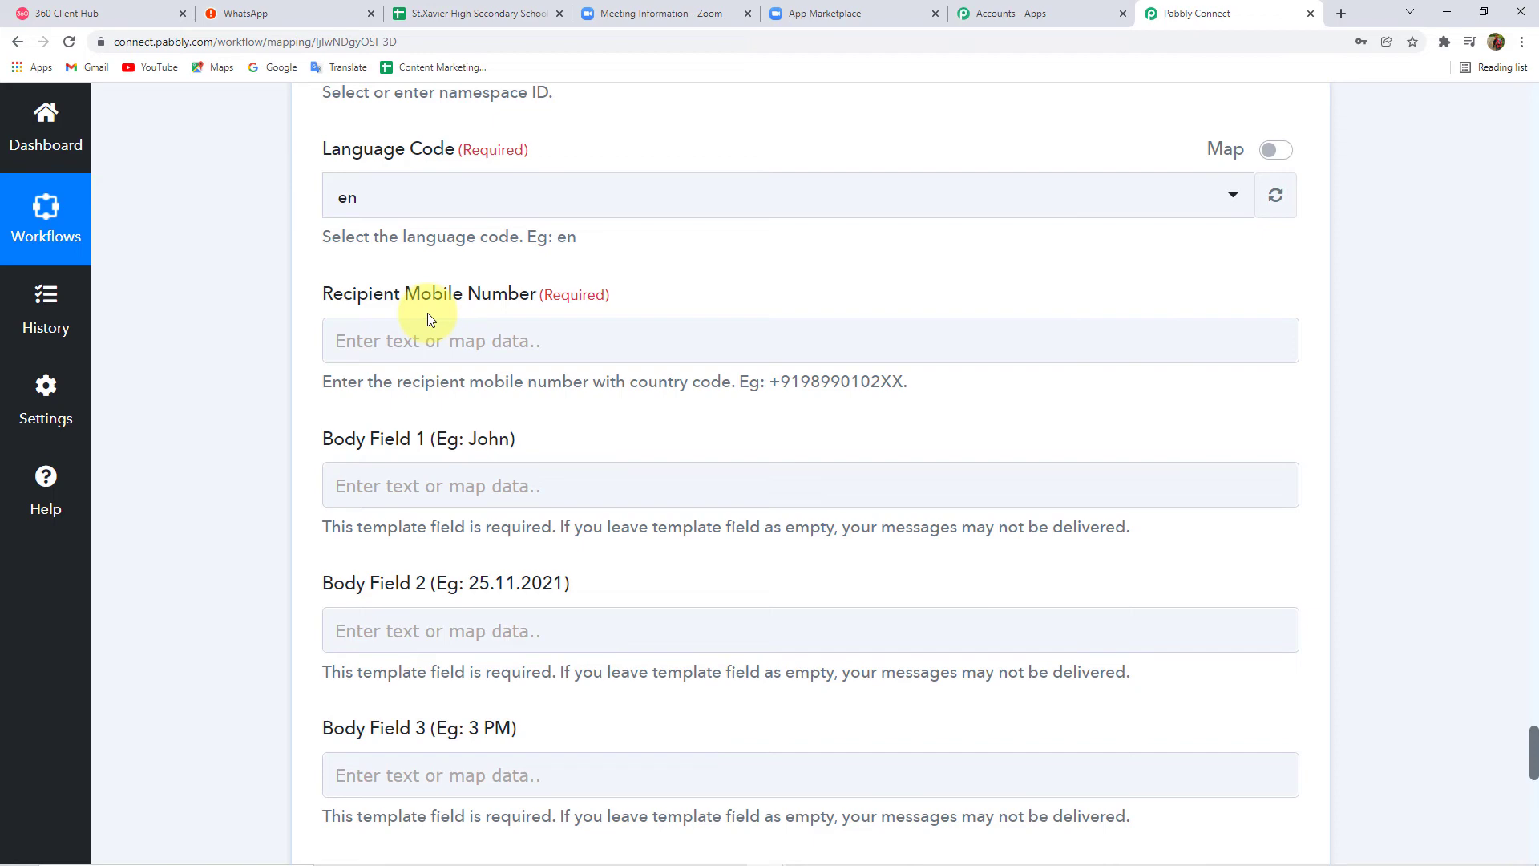
- Map the Iterator's Parent's Mobile Number into the Recipient Mobile Number field
{"action": "left_click", "coordinate": [513, 13]}
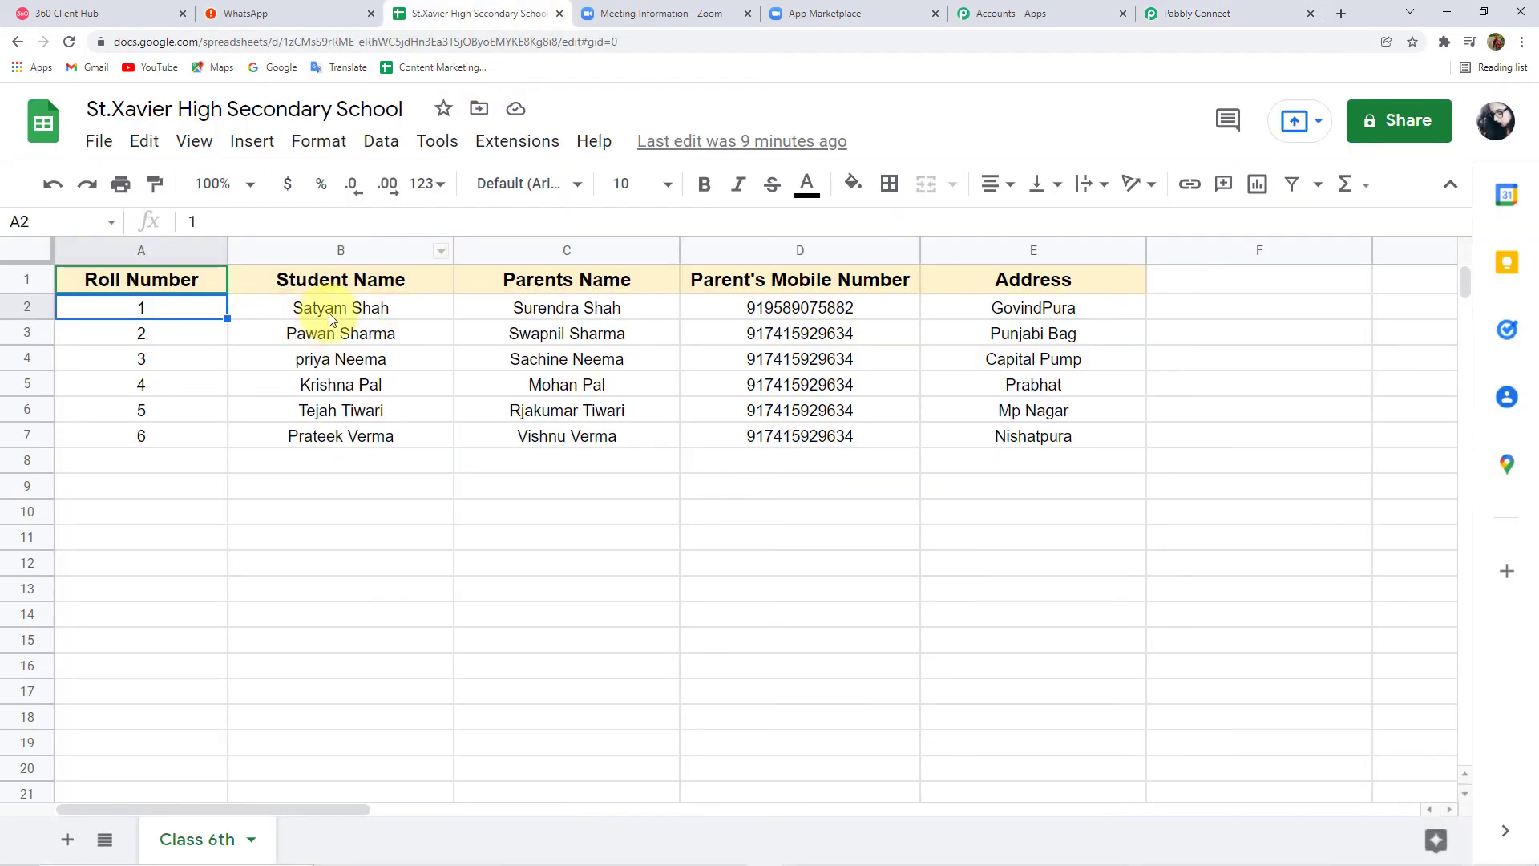
{"action": "left_click", "coordinate": [1183, 14]}
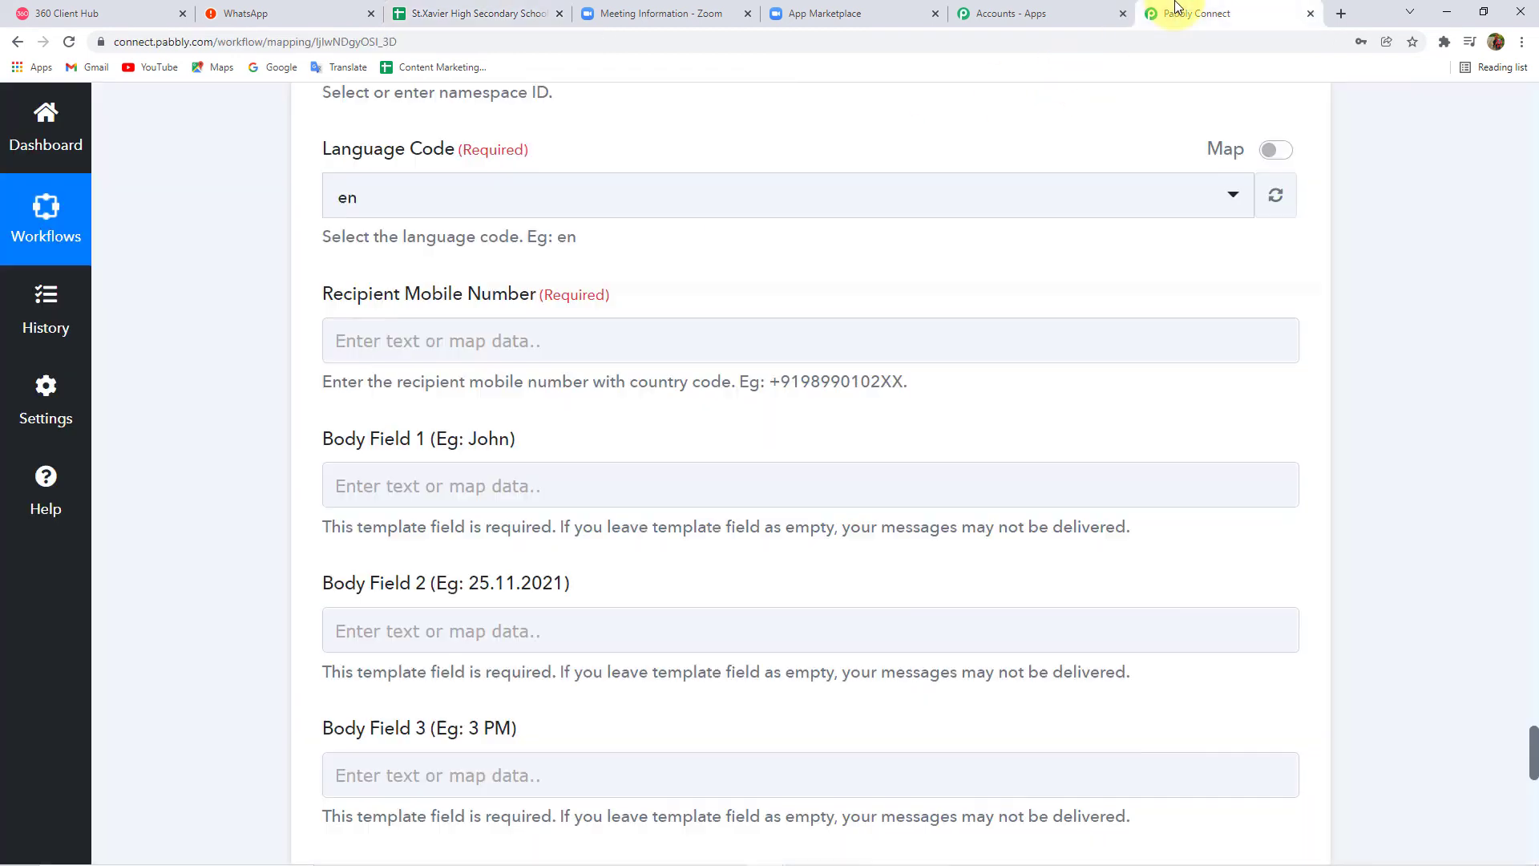
{"action": "scroll", "coordinate": [247, 282], "scroll_direction": "down", "scroll_amount": 1}
{"action": "left_click", "coordinate": [363, 256]}
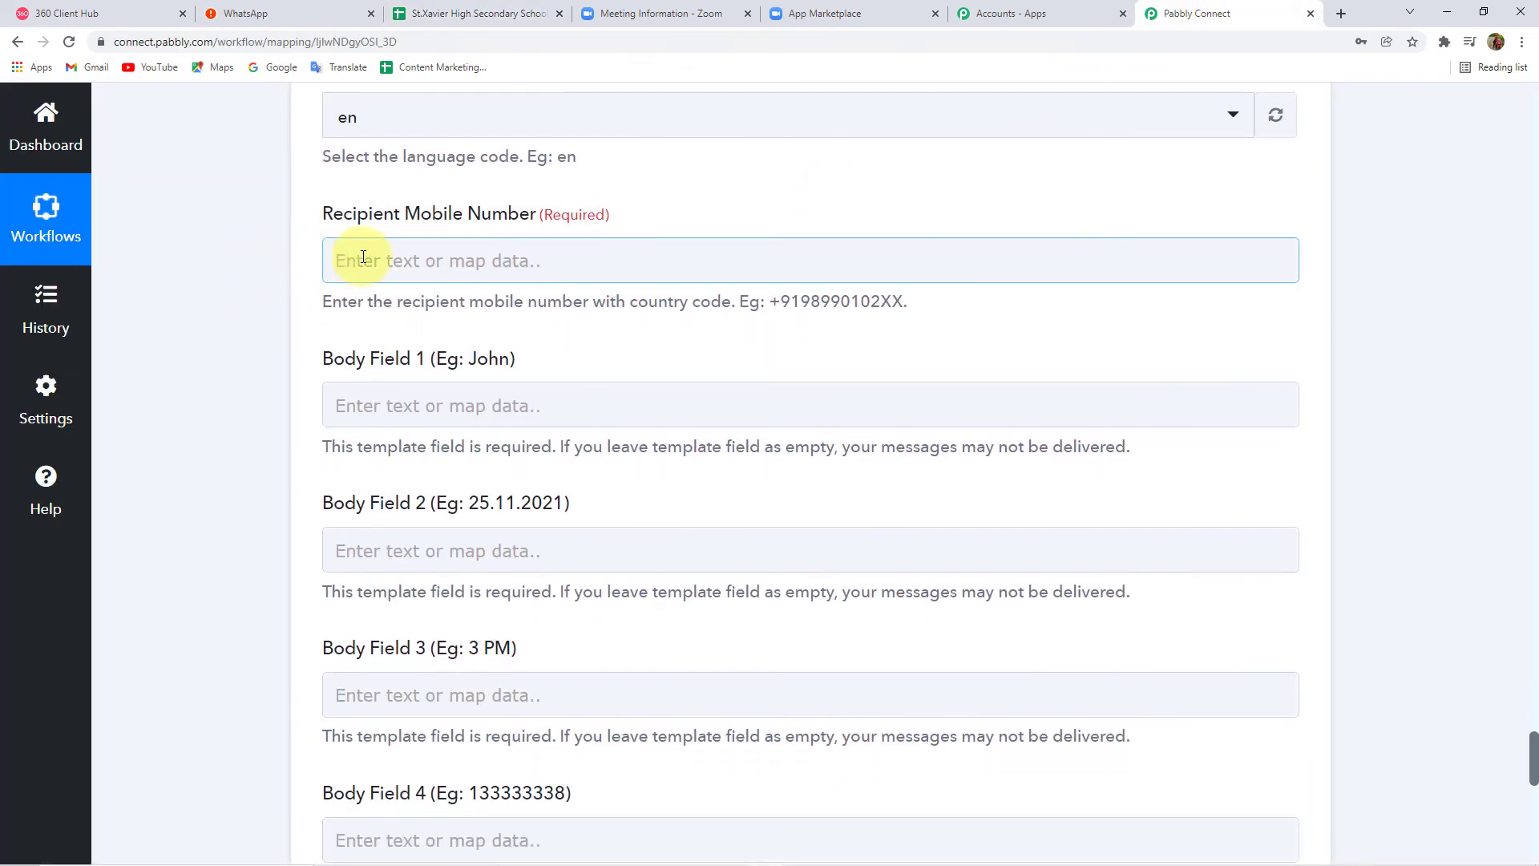
{"action": "left_click", "coordinate": [390, 266]}
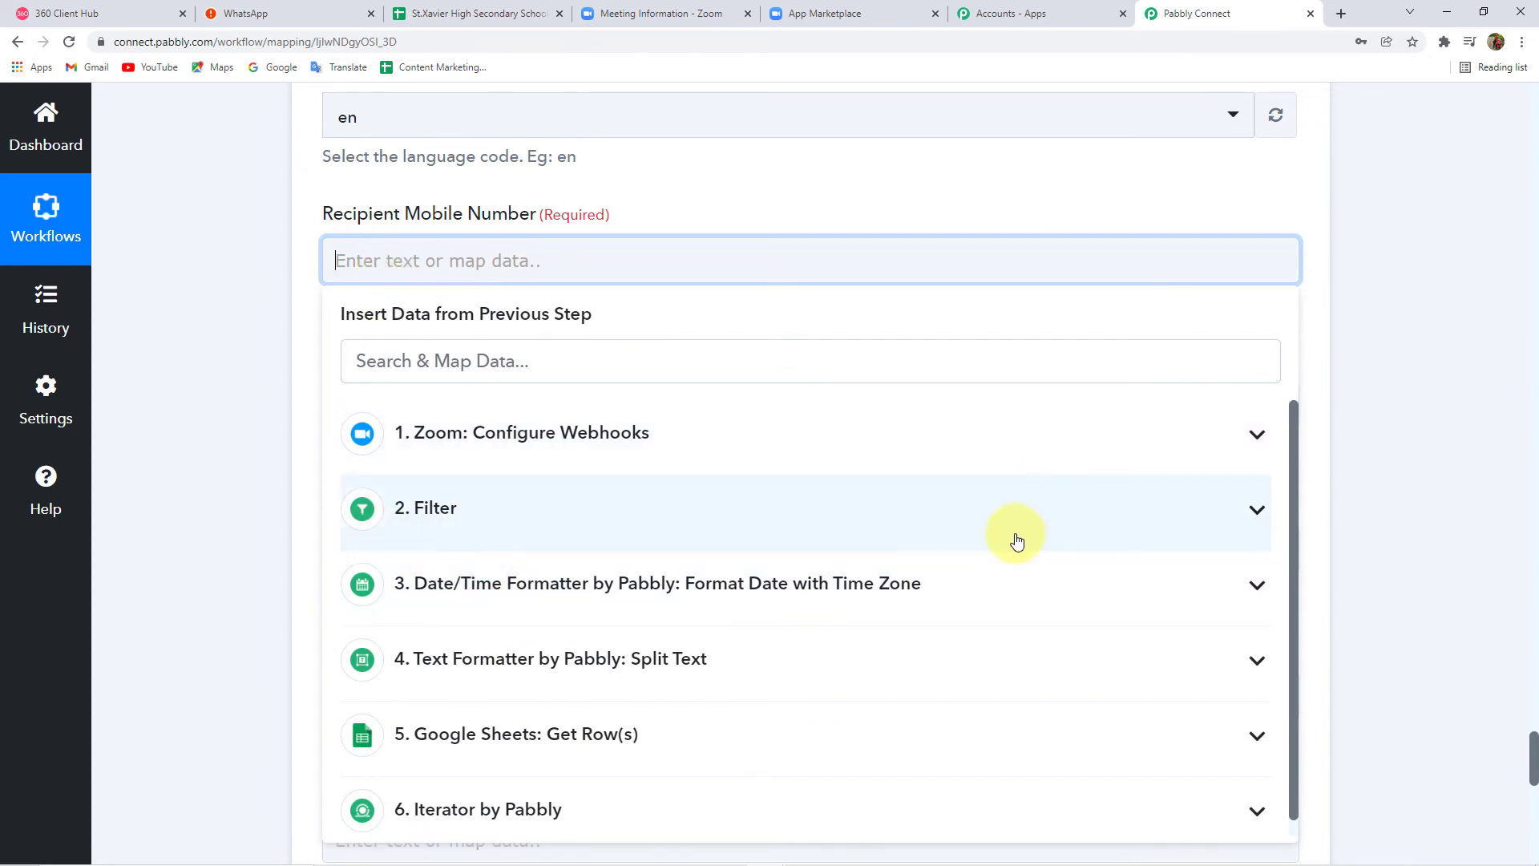
{"action": "scroll", "coordinate": [705, 549], "scroll_direction": "down", "scroll_amount": 1}
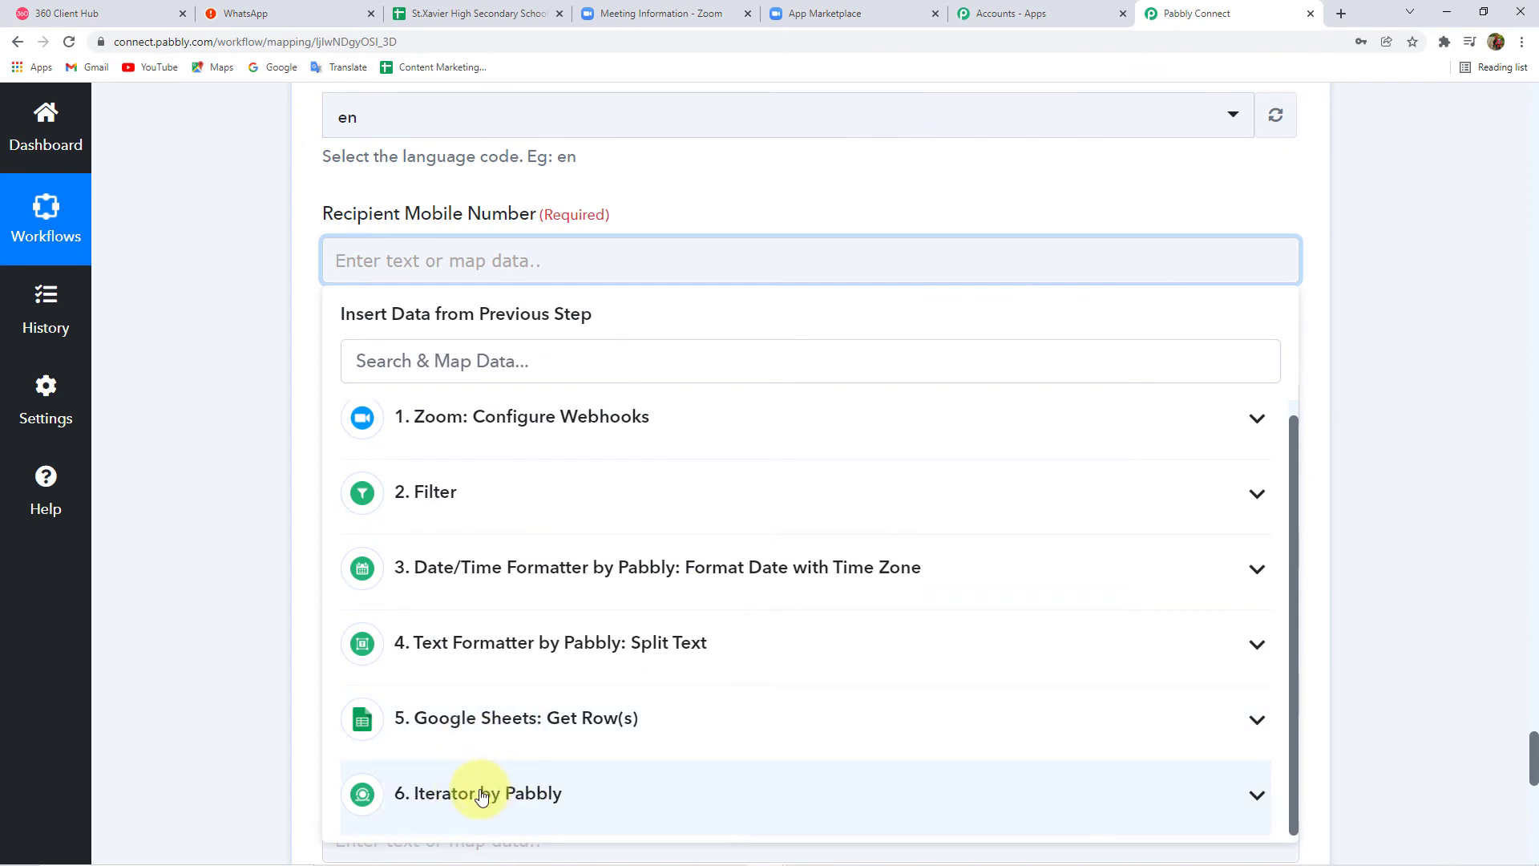
{"action": "left_click", "coordinate": [481, 795]}
{"action": "scroll", "coordinate": [141, 657], "scroll_direction": "down", "scroll_amount": 4}
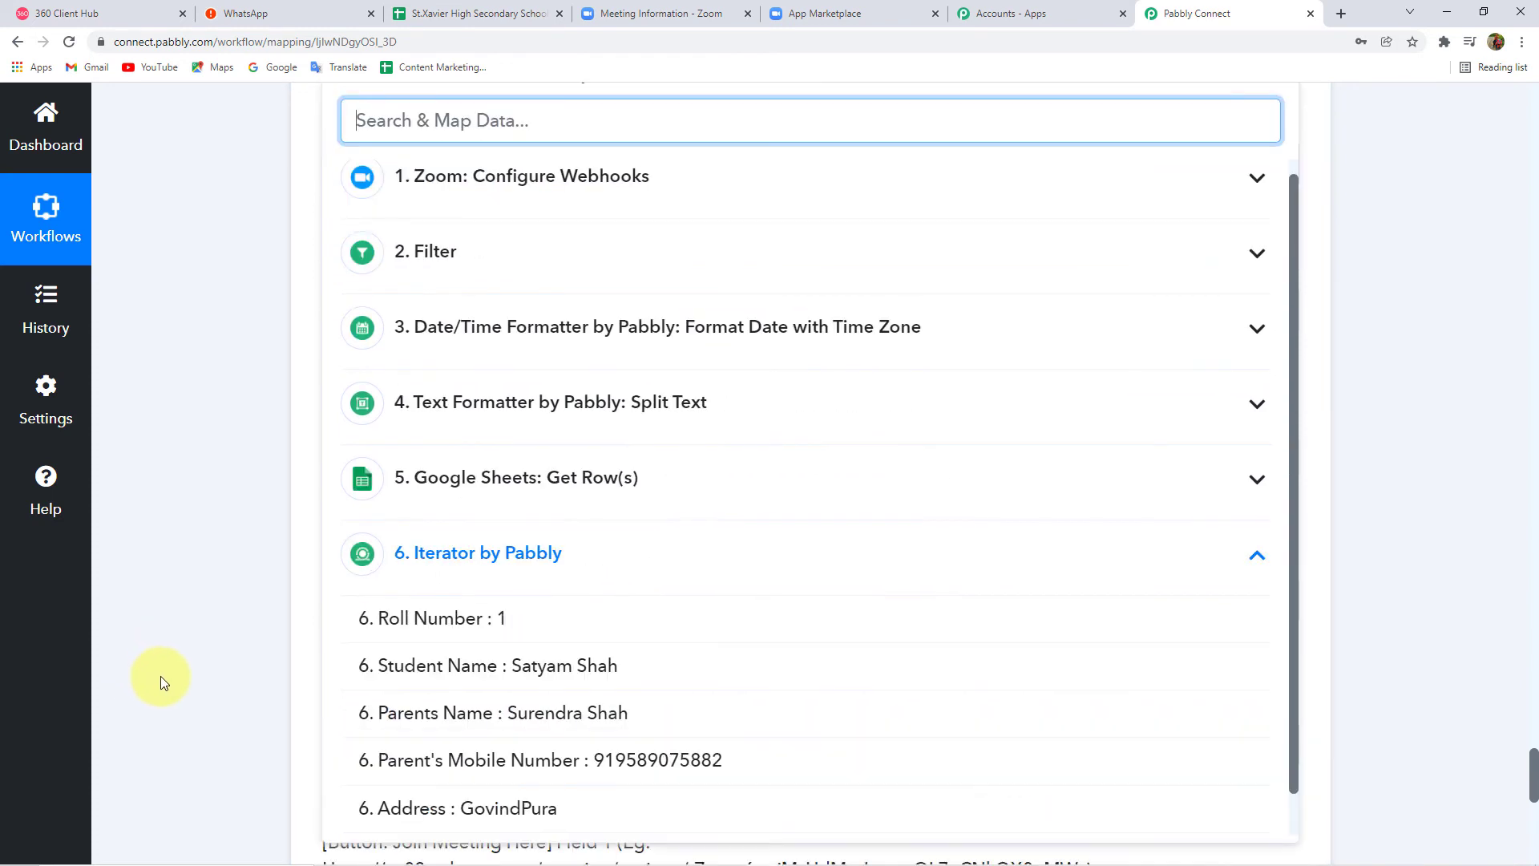
{"action": "scroll", "coordinate": [160, 677], "scroll_direction": "down", "scroll_amount": 1}
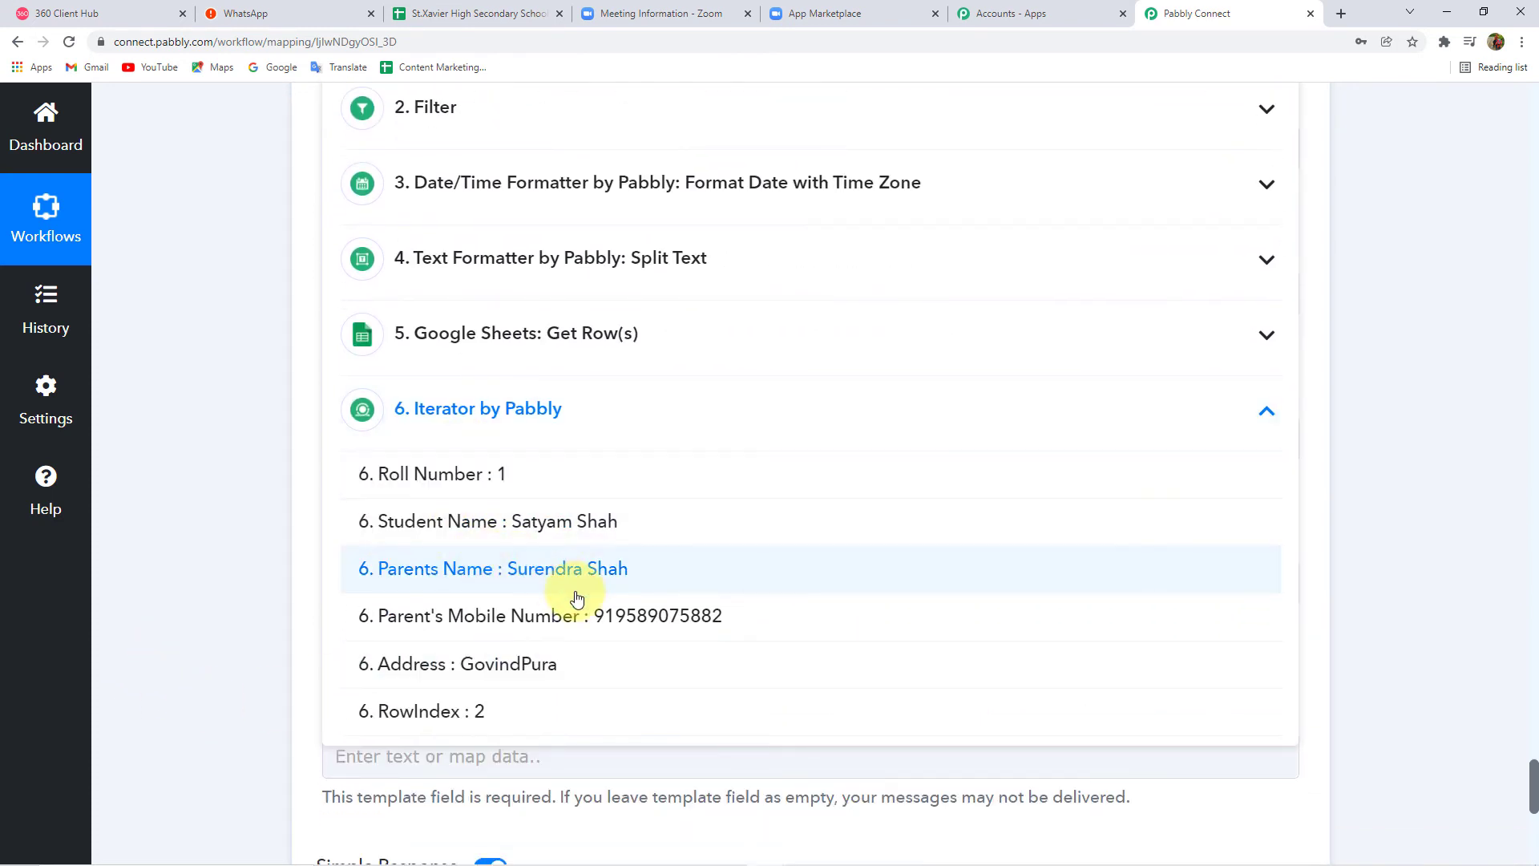
{"action": "left_click", "coordinate": [647, 624]}
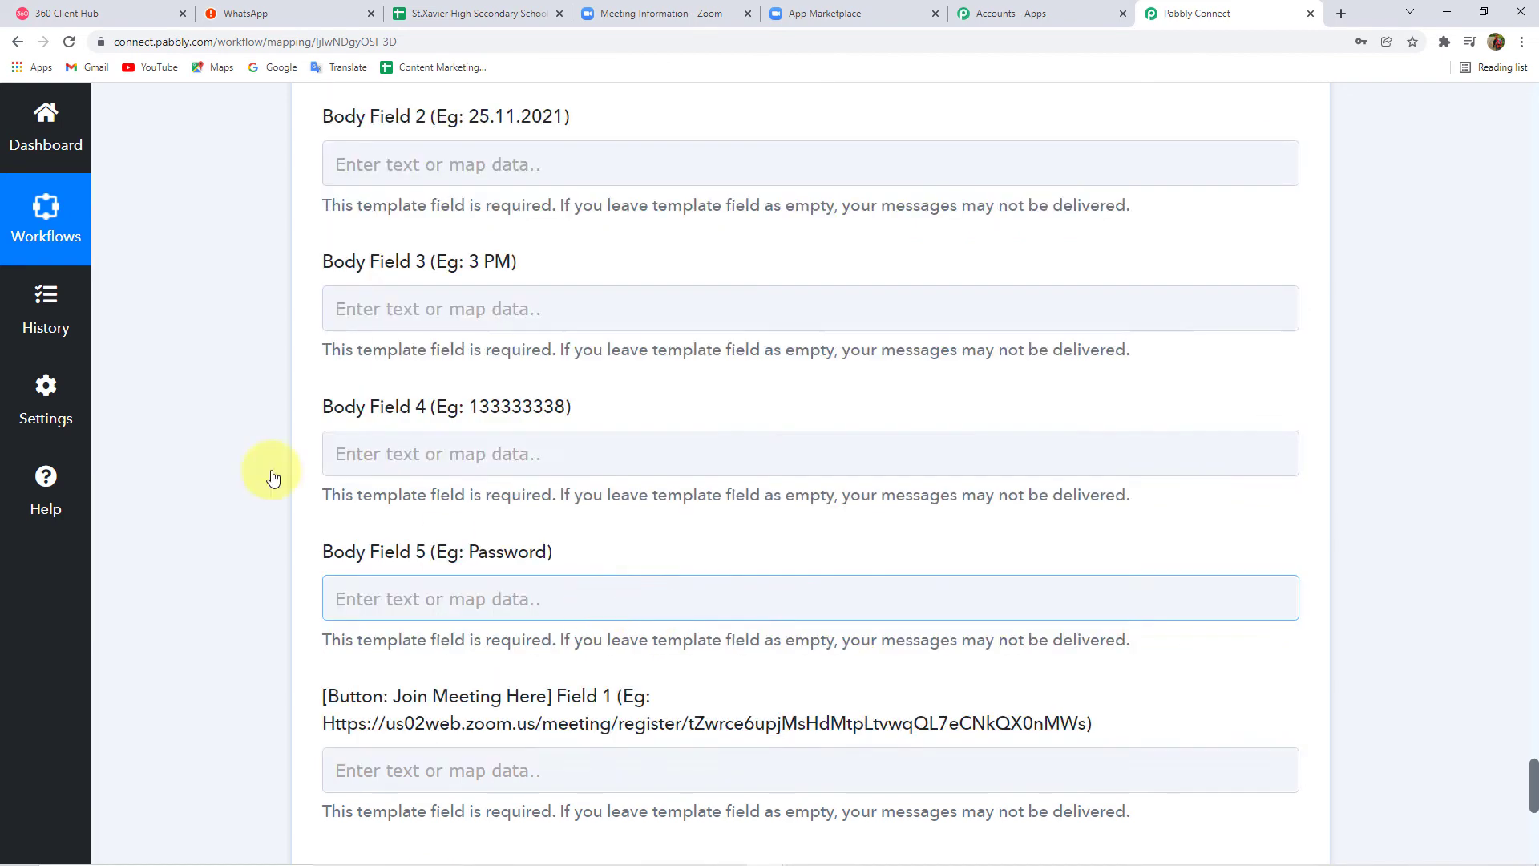
{"action": "scroll", "coordinate": [167, 379], "scroll_direction": "up", "scroll_amount": 5}
{"action": "left_click", "coordinate": [167, 379]}
- Add a '+' prefix before the mapped number to include the country code
{"action": "scroll", "coordinate": [191, 397], "scroll_direction": "down", "scroll_amount": 4}
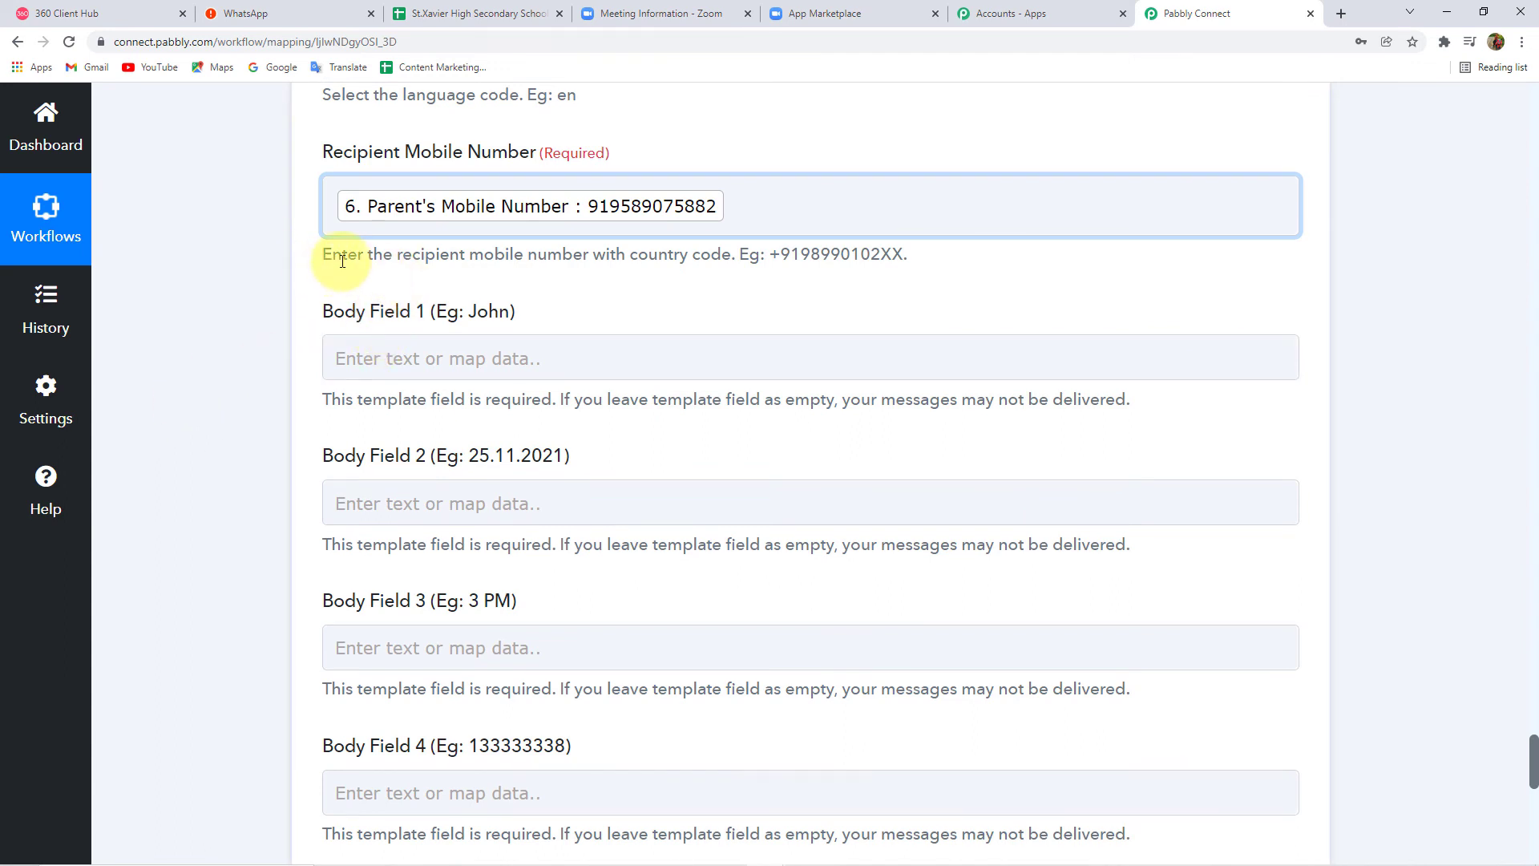
{"action": "left_click_drag", "start_coordinate": [335, 255], "coordinate": [731, 256]}
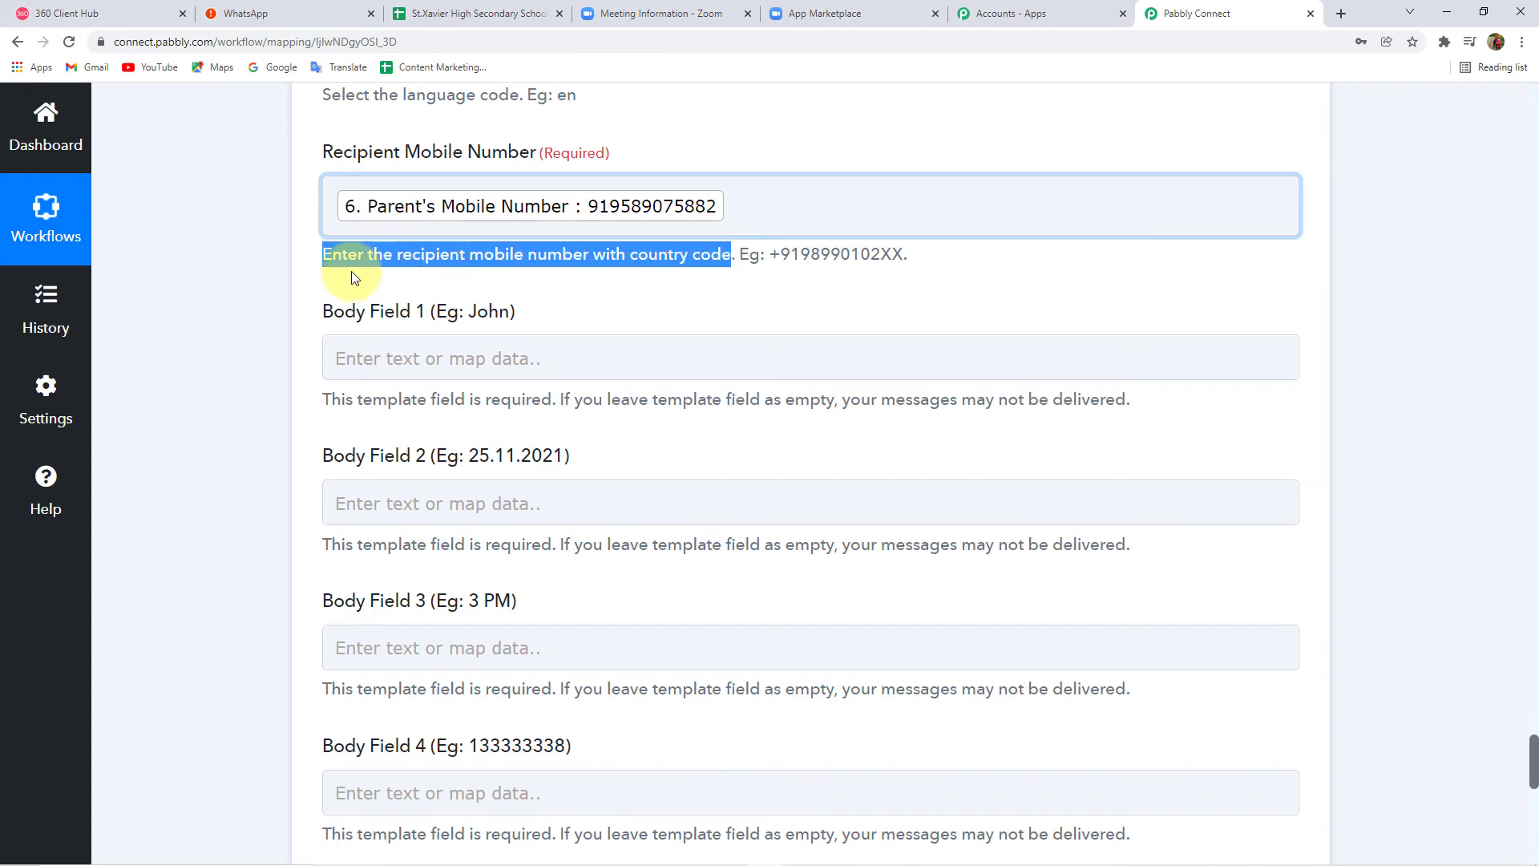
{"action": "left_click", "coordinate": [577, 257]}
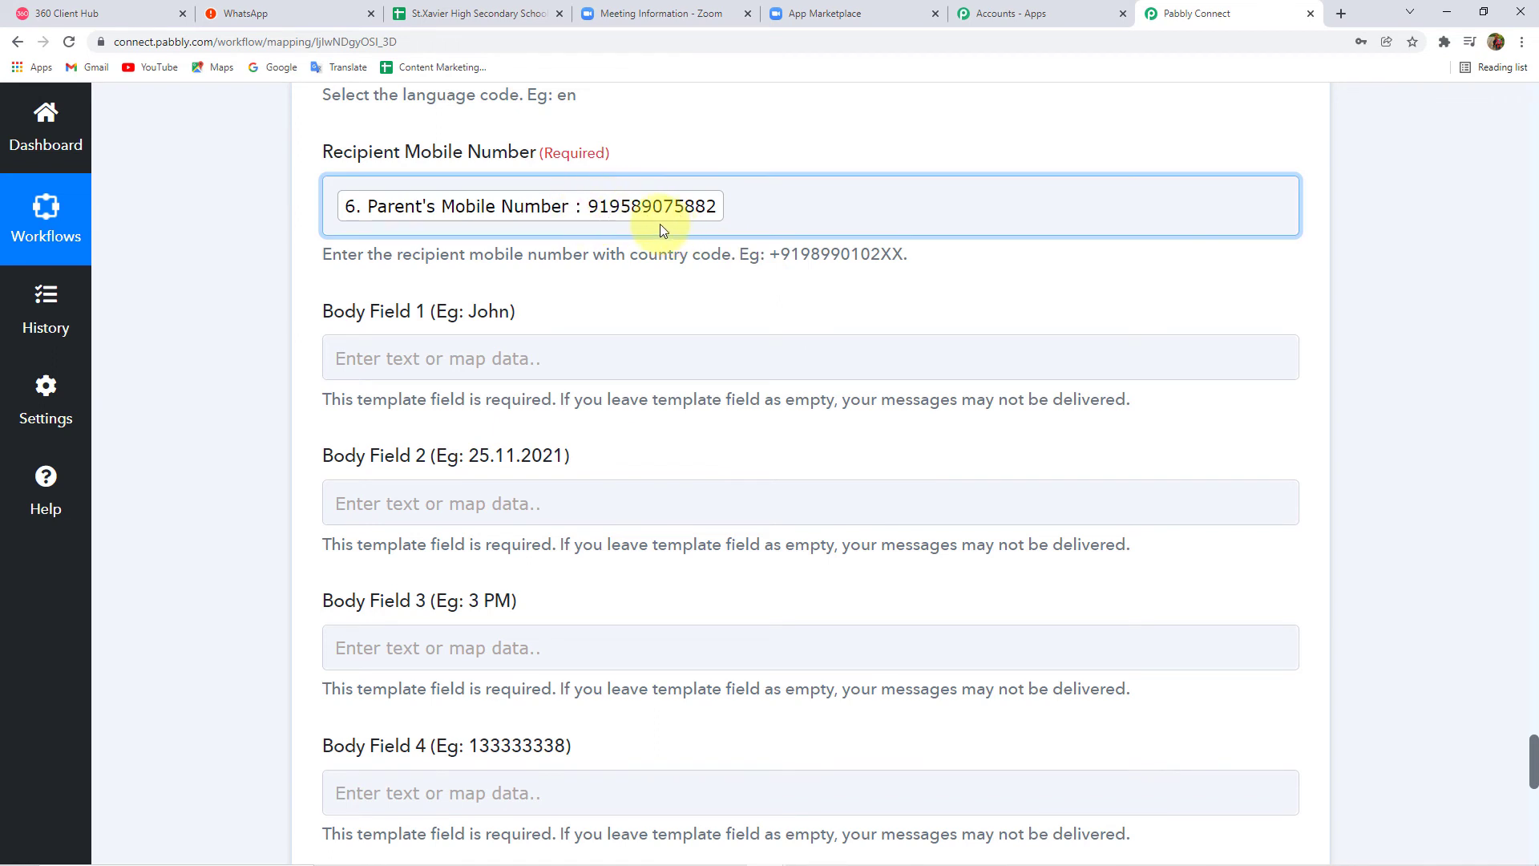
{"action": "left_click", "coordinate": [331, 204]}
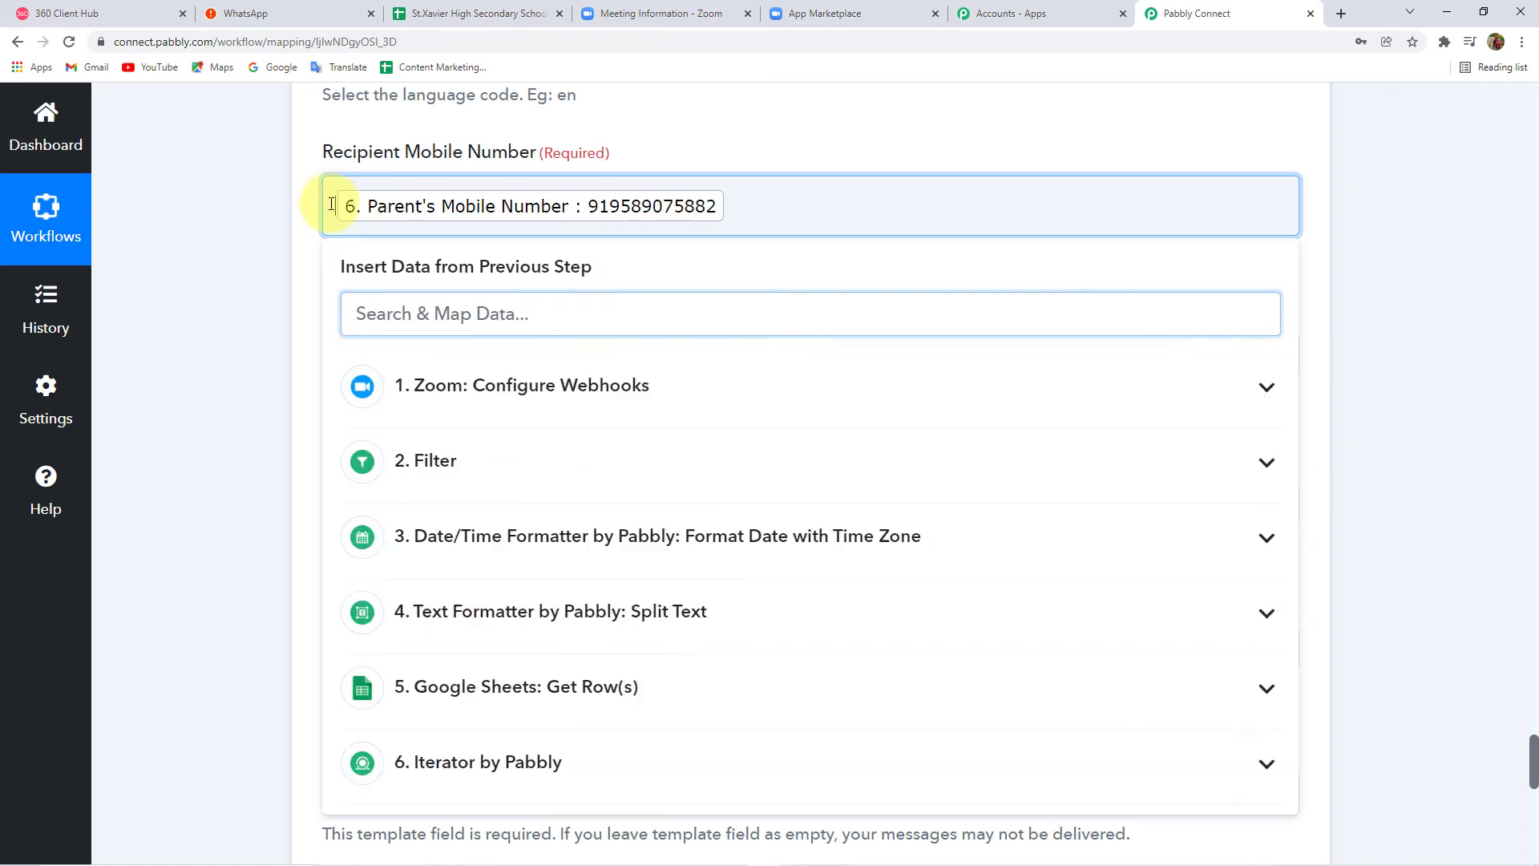
{"action": "type", "text": "+"}
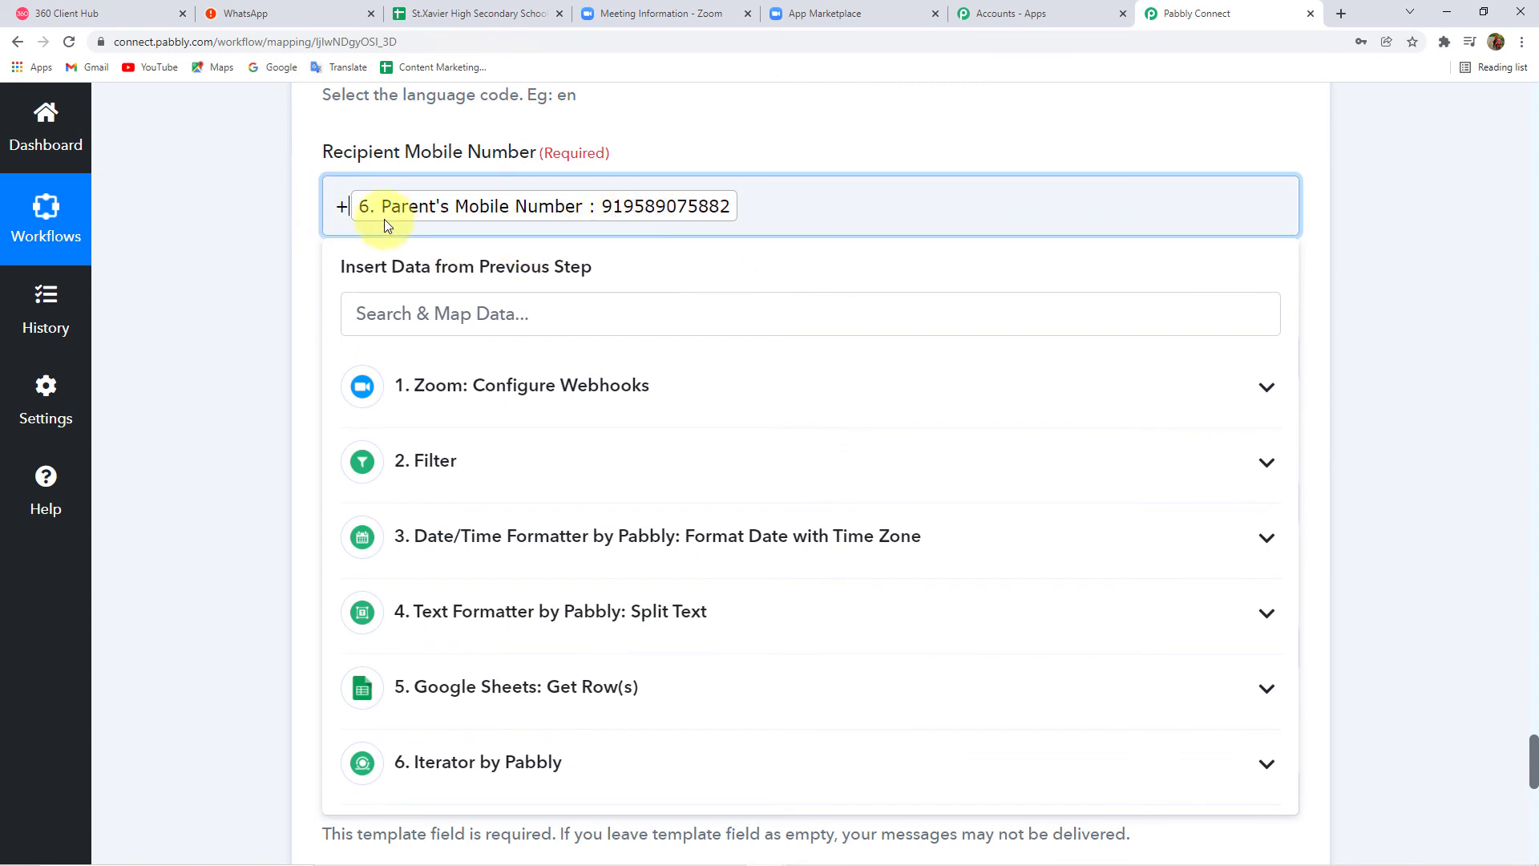
{"action": "left_click", "coordinate": [260, 219]}
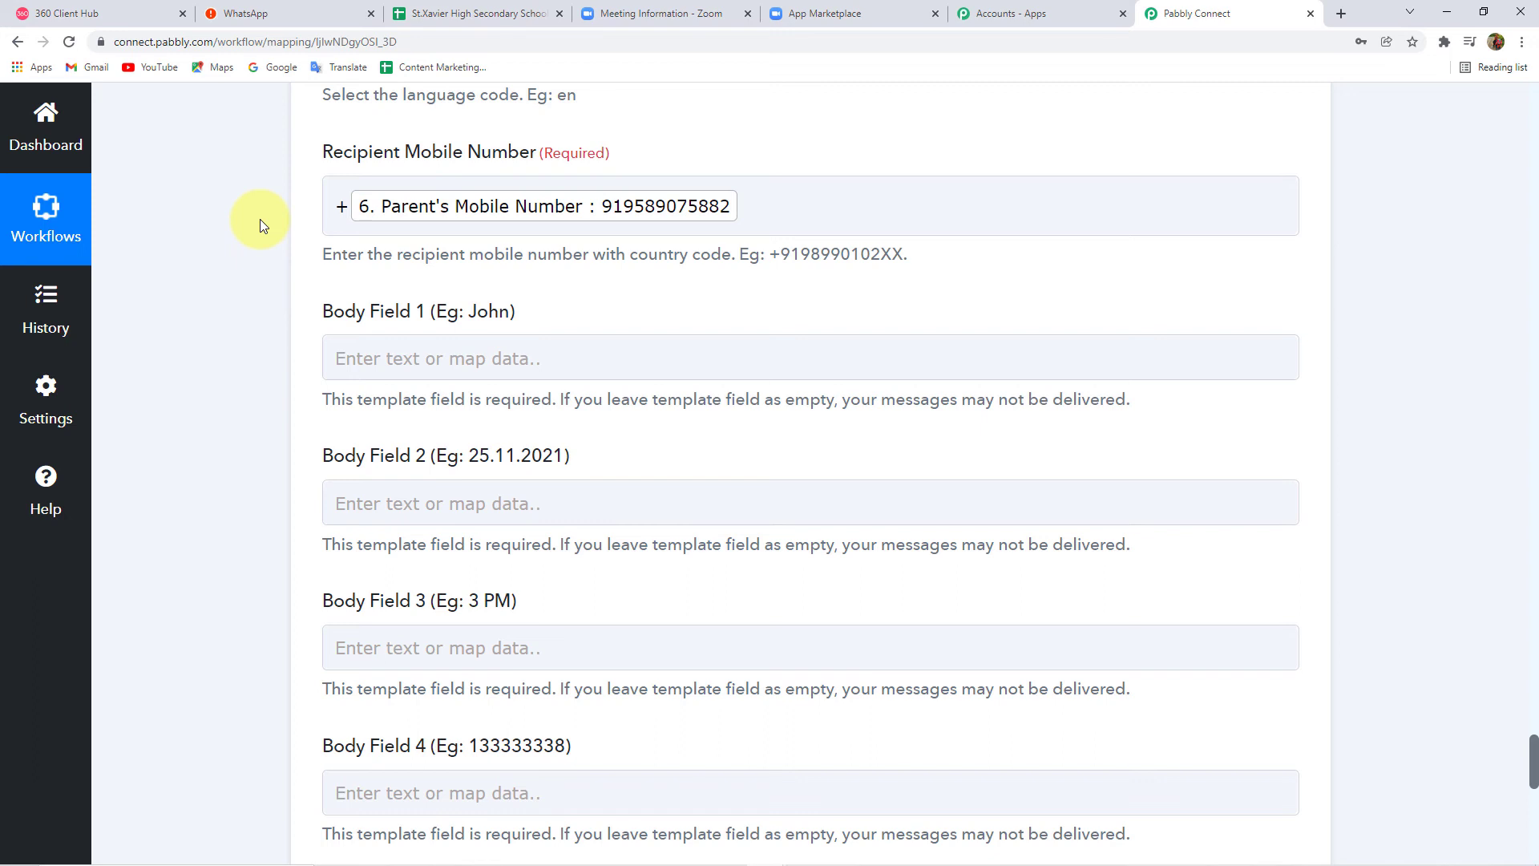
- Compare Body Fields 1–5 and the Join Meeting Here field with the 360dialog template preview
{"action": "scroll", "coordinate": [260, 218], "scroll_direction": "down", "scroll_amount": 1}
{"action": "scroll", "coordinate": [260, 219], "scroll_direction": "down", "scroll_amount": 2}
{"action": "scroll", "coordinate": [260, 218], "scroll_direction": "up", "scroll_amount": 2}
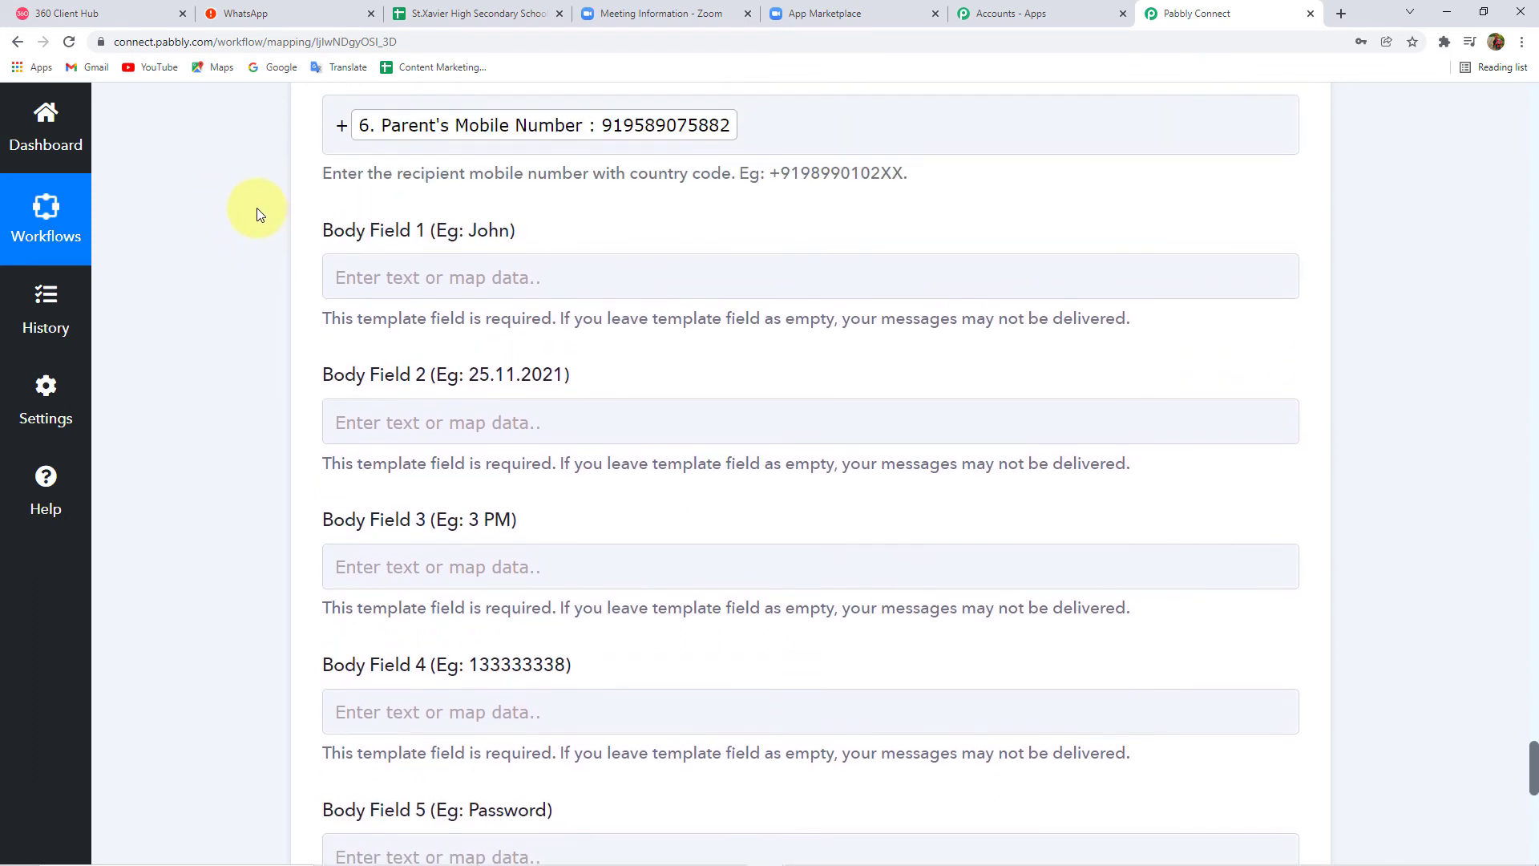
{"action": "scroll", "coordinate": [377, 457], "scroll_direction": "down", "scroll_amount": 5}
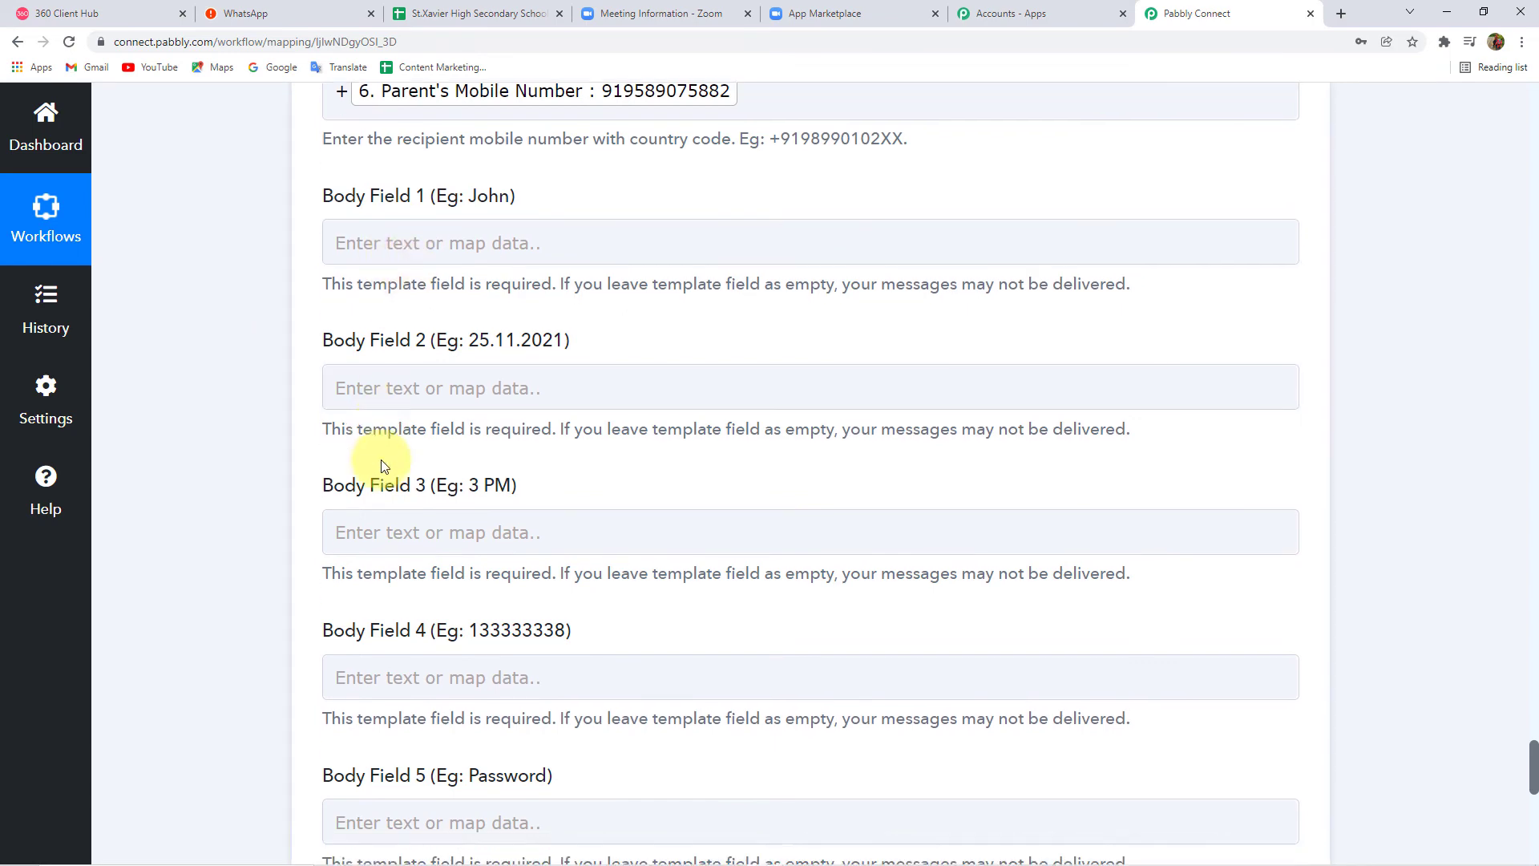
{"action": "scroll", "coordinate": [382, 458], "scroll_direction": "down", "scroll_amount": 2}
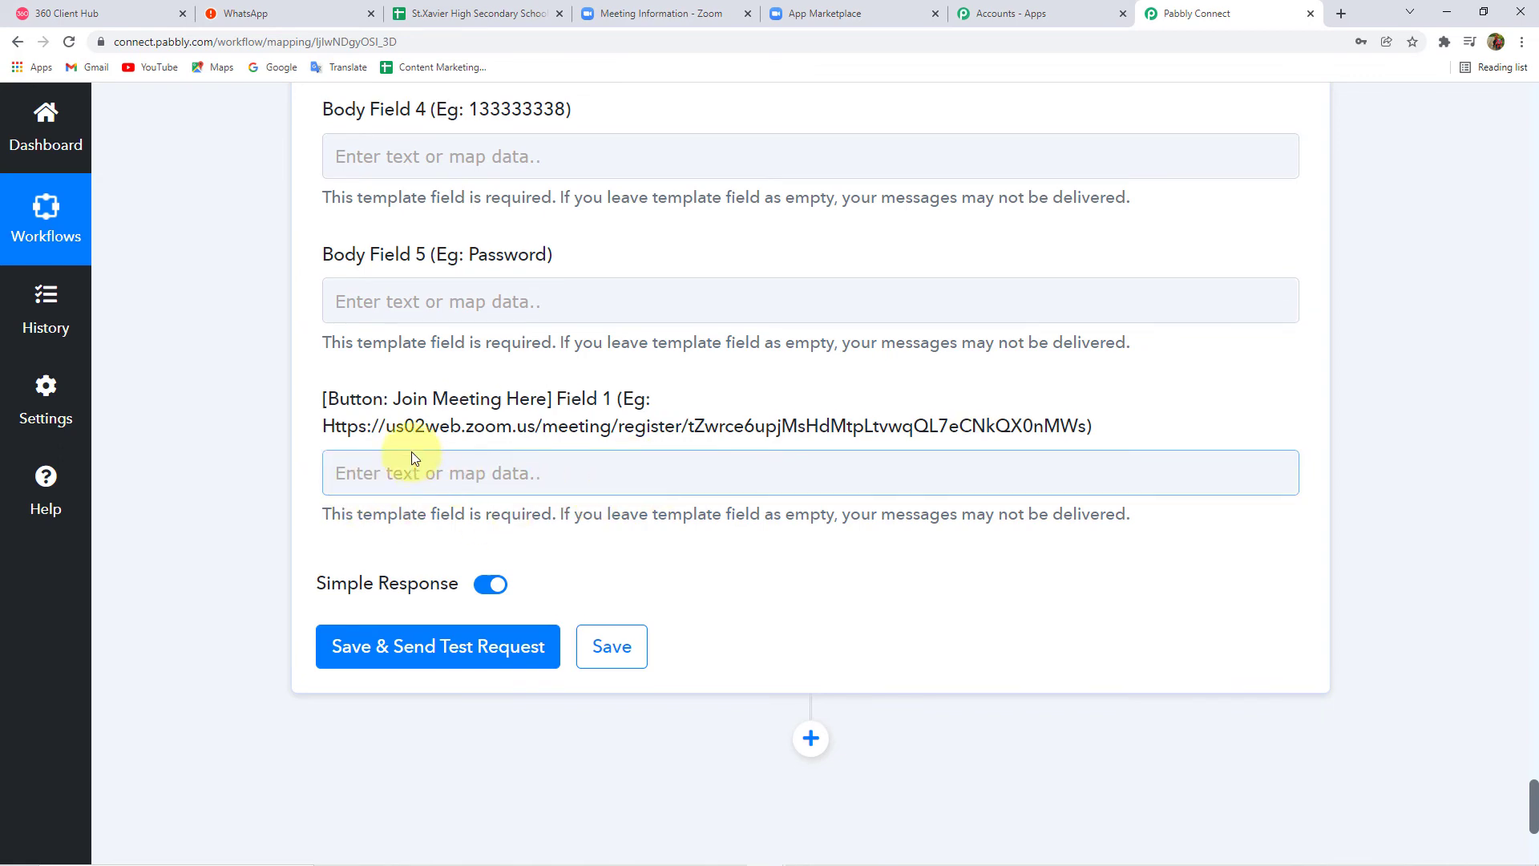
{"action": "scroll", "coordinate": [406, 455], "scroll_direction": "up", "scroll_amount": 5}
{"action": "scroll", "coordinate": [406, 461], "scroll_direction": "up", "scroll_amount": 3}
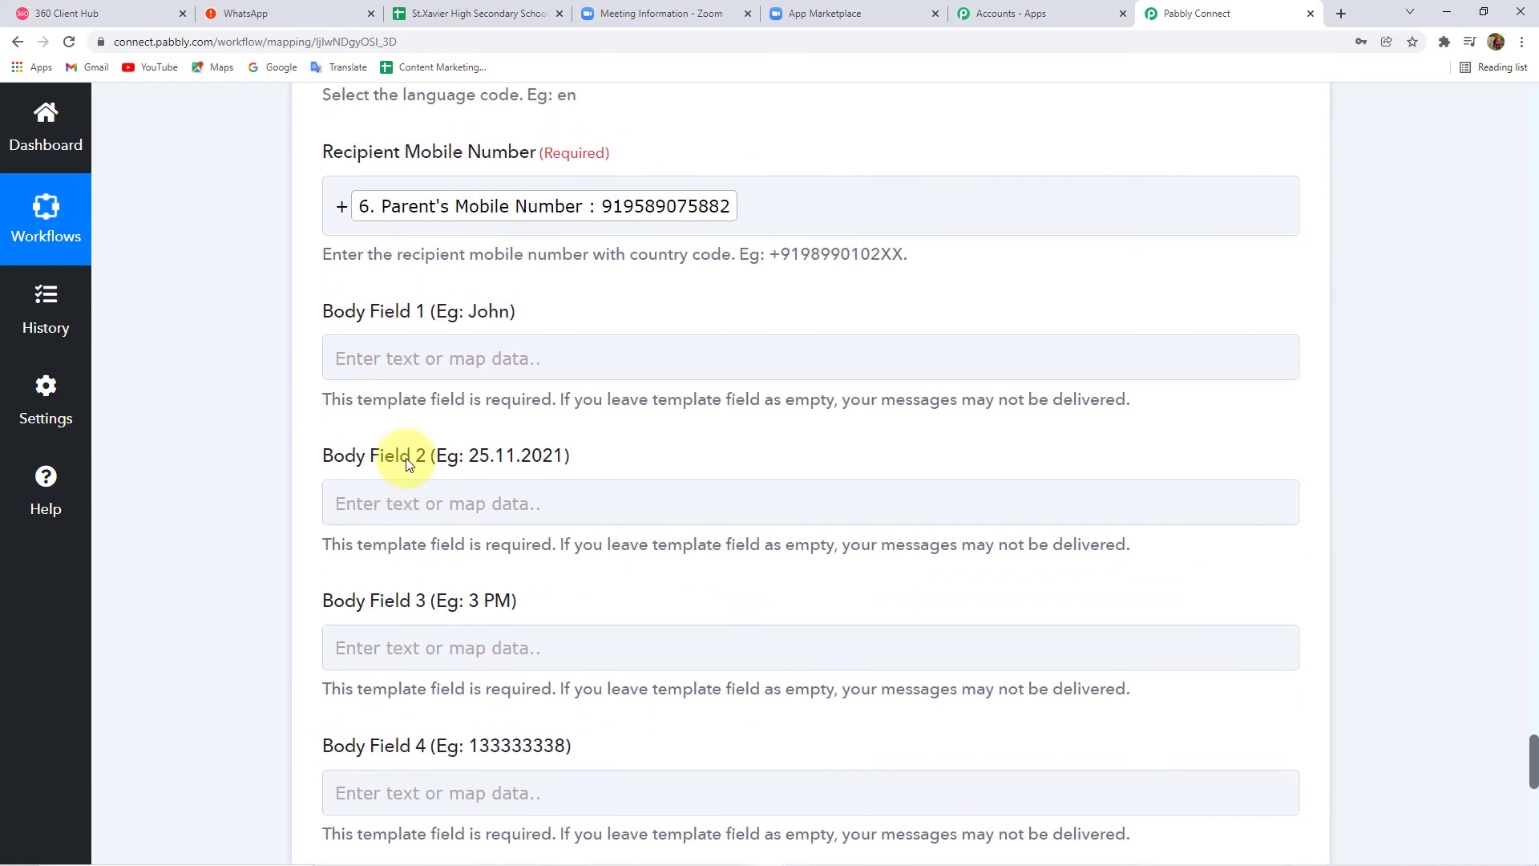
{"action": "left_click", "coordinate": [132, 13]}
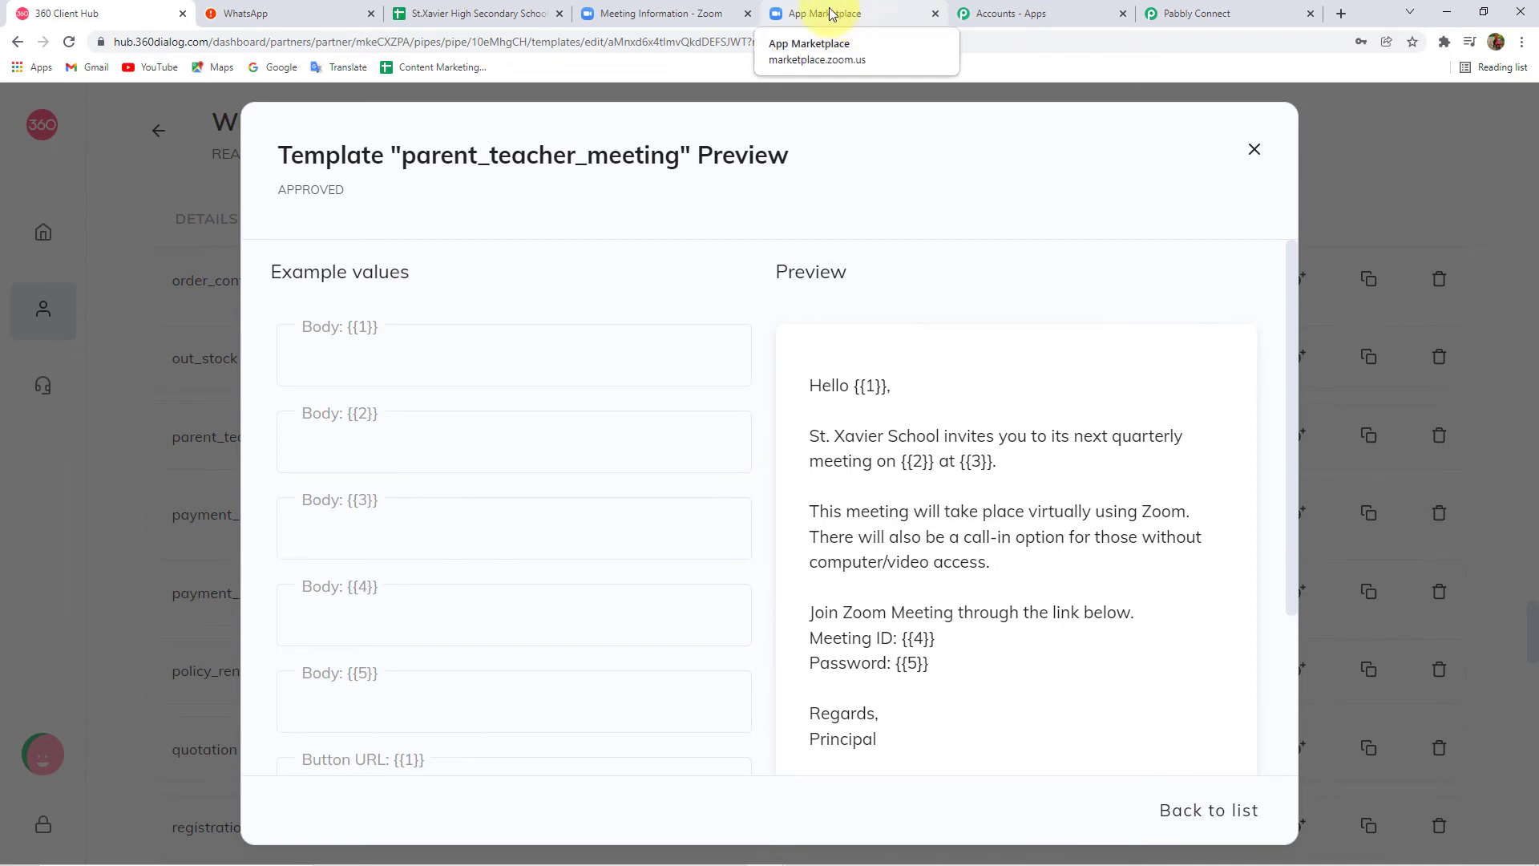
{"action": "left_click", "coordinate": [1262, 13]}
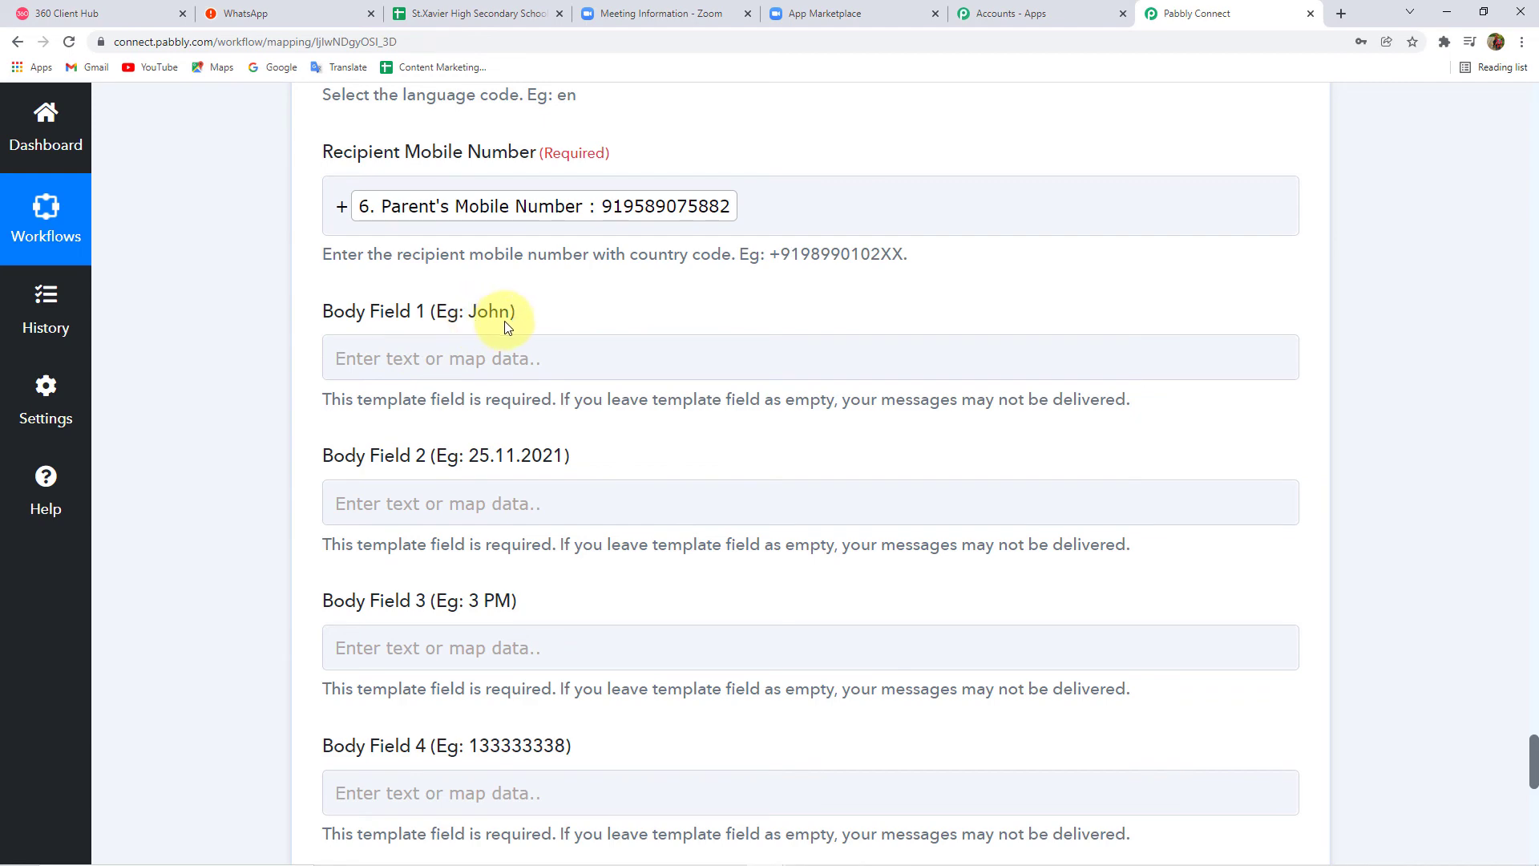
- Map the Iterator's Parents Name into Body Field 1
{"action": "left_click", "coordinate": [409, 359]}
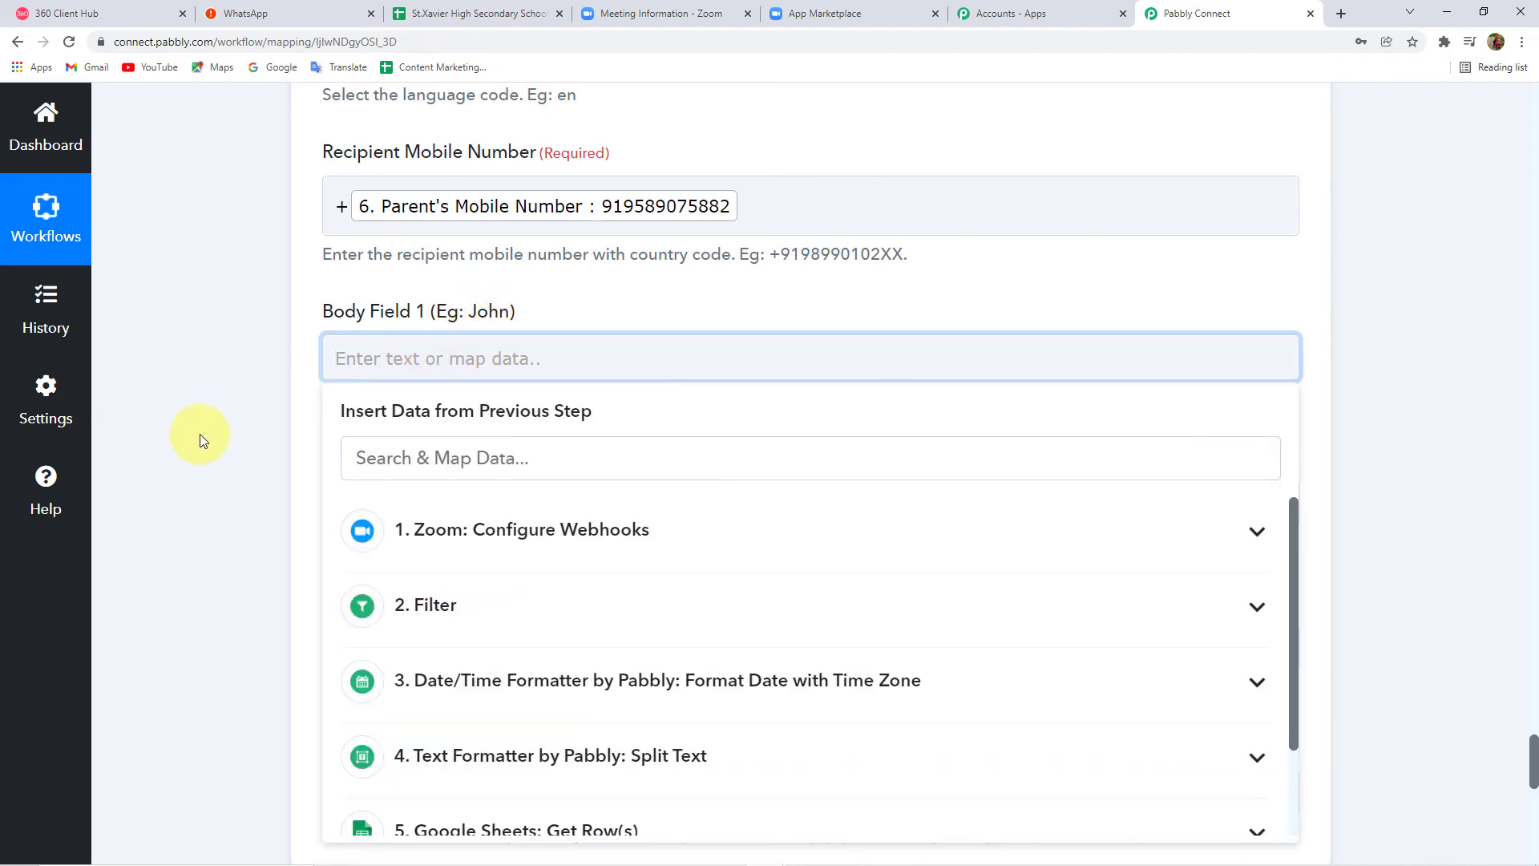
{"action": "scroll", "coordinate": [200, 435], "scroll_direction": "down", "scroll_amount": 3}
{"action": "left_click", "coordinate": [485, 665]}
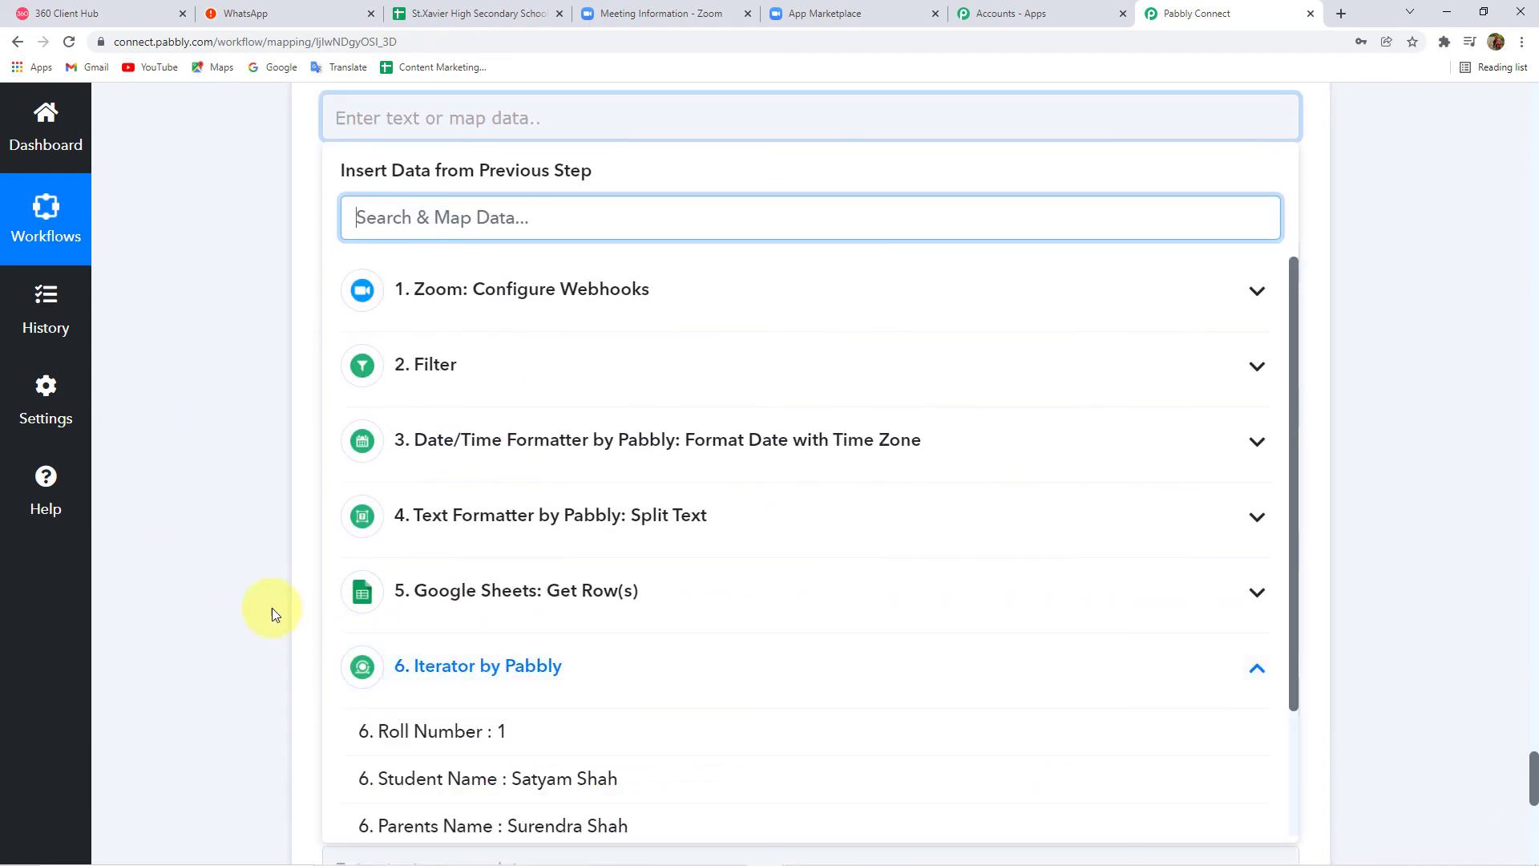
{"action": "scroll", "coordinate": [257, 597], "scroll_direction": "down", "scroll_amount": 2}
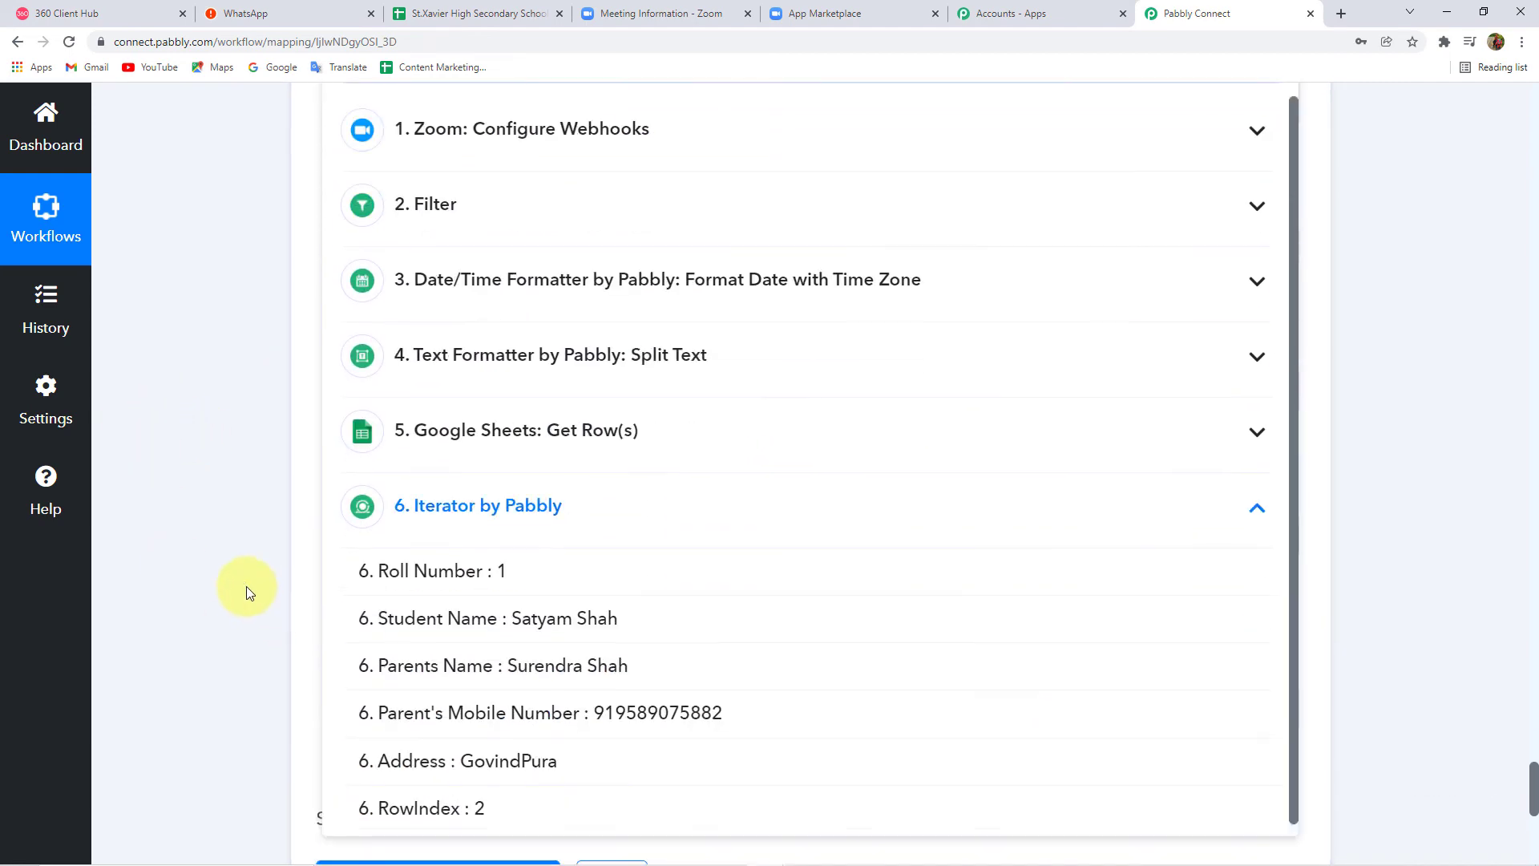
{"action": "left_click", "coordinate": [579, 677]}
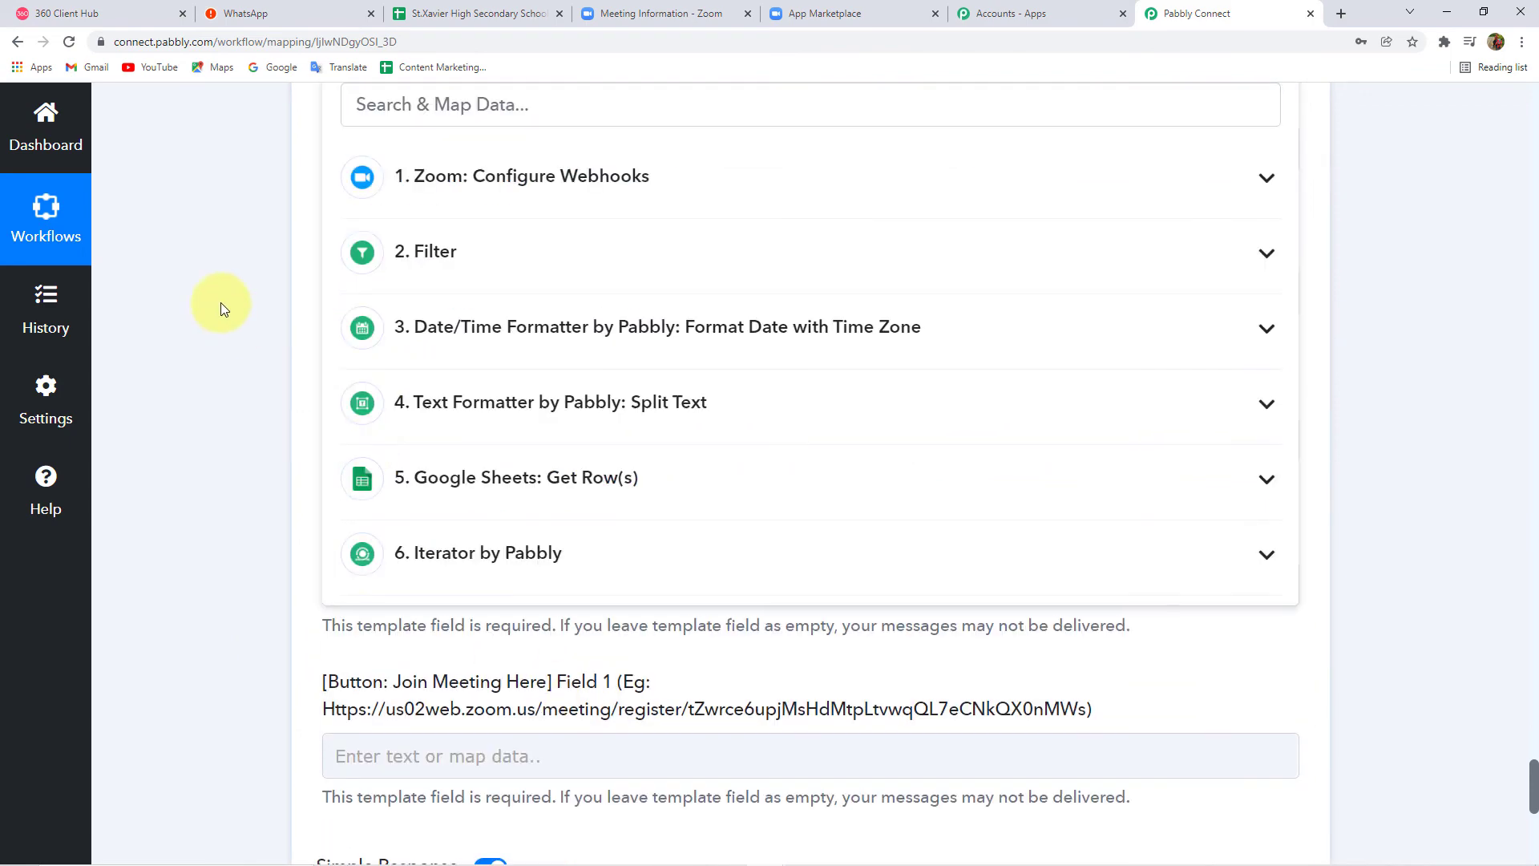
{"action": "scroll", "coordinate": [223, 318], "scroll_direction": "down", "scroll_amount": 1}
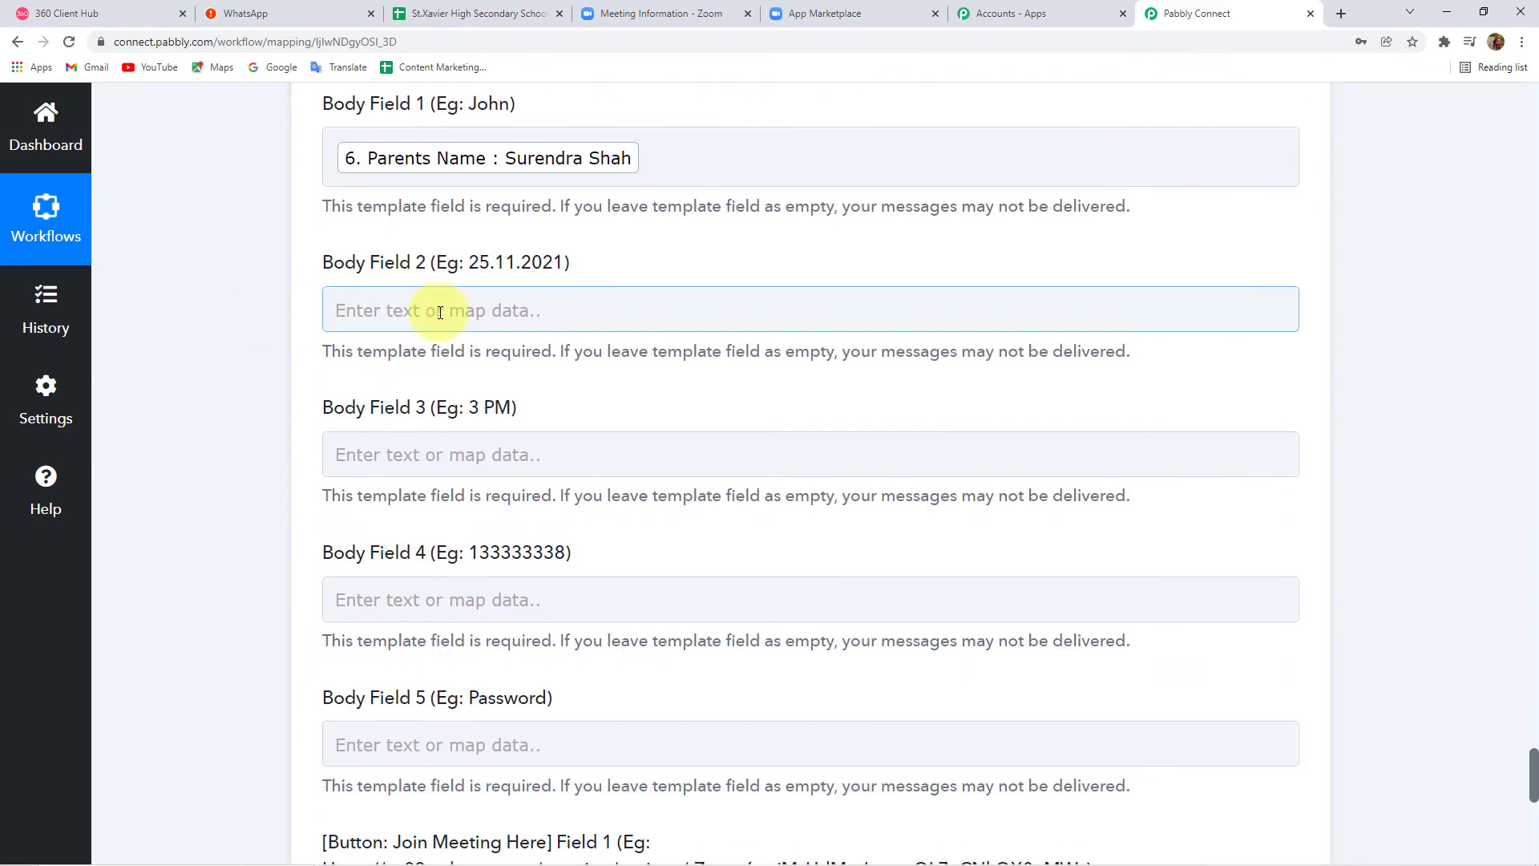
- Map the Text Formatter's Result 0 date, 16/12/2021, into Body Field 2
{"action": "left_click", "coordinate": [492, 313]}
{"action": "left_click", "coordinate": [516, 299]}
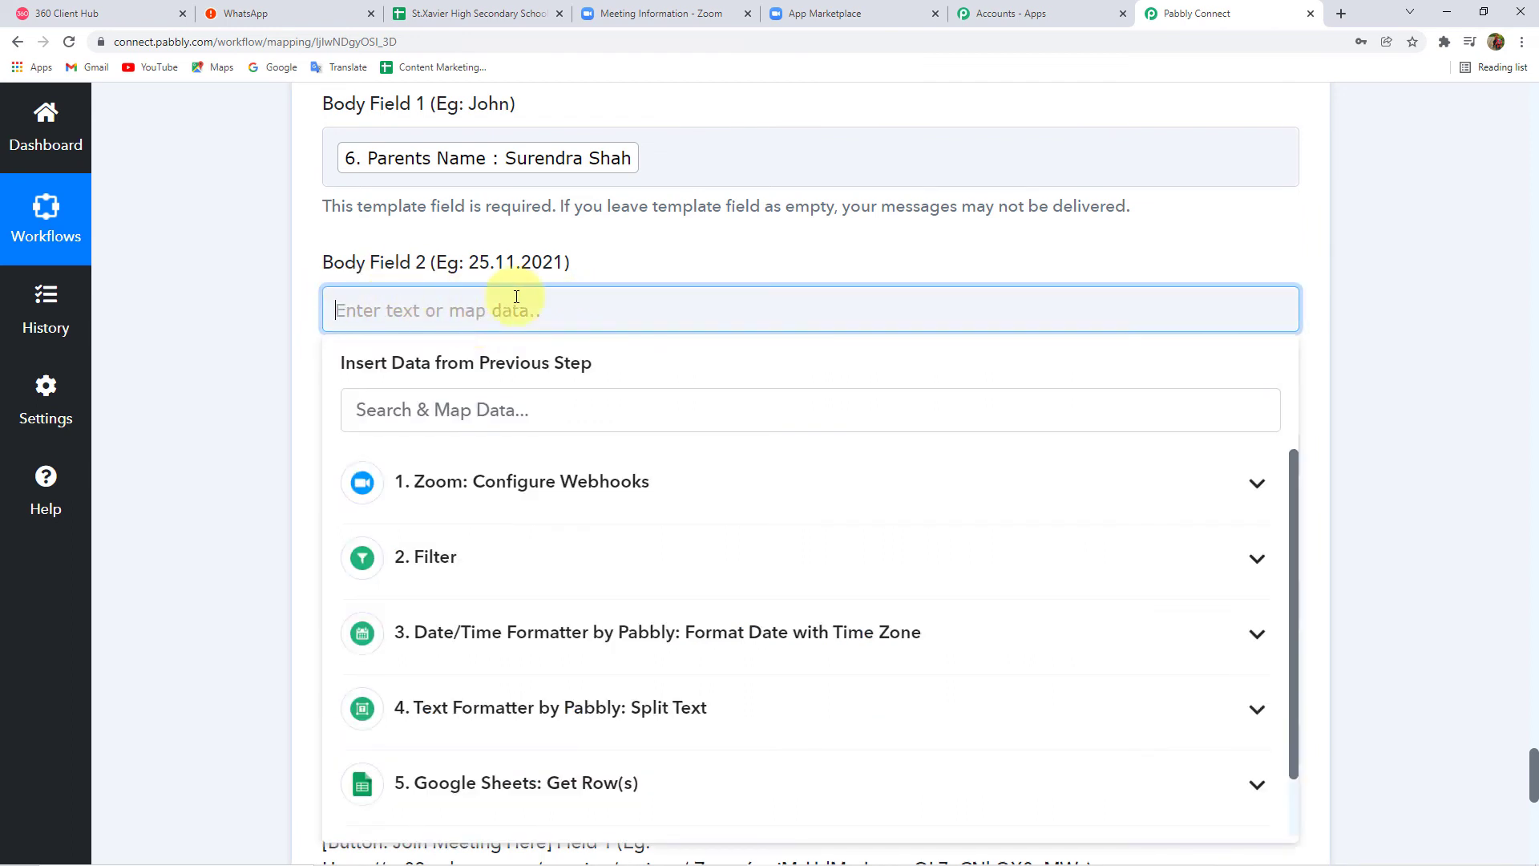
{"action": "scroll", "coordinate": [240, 407], "scroll_direction": "down", "scroll_amount": 2}
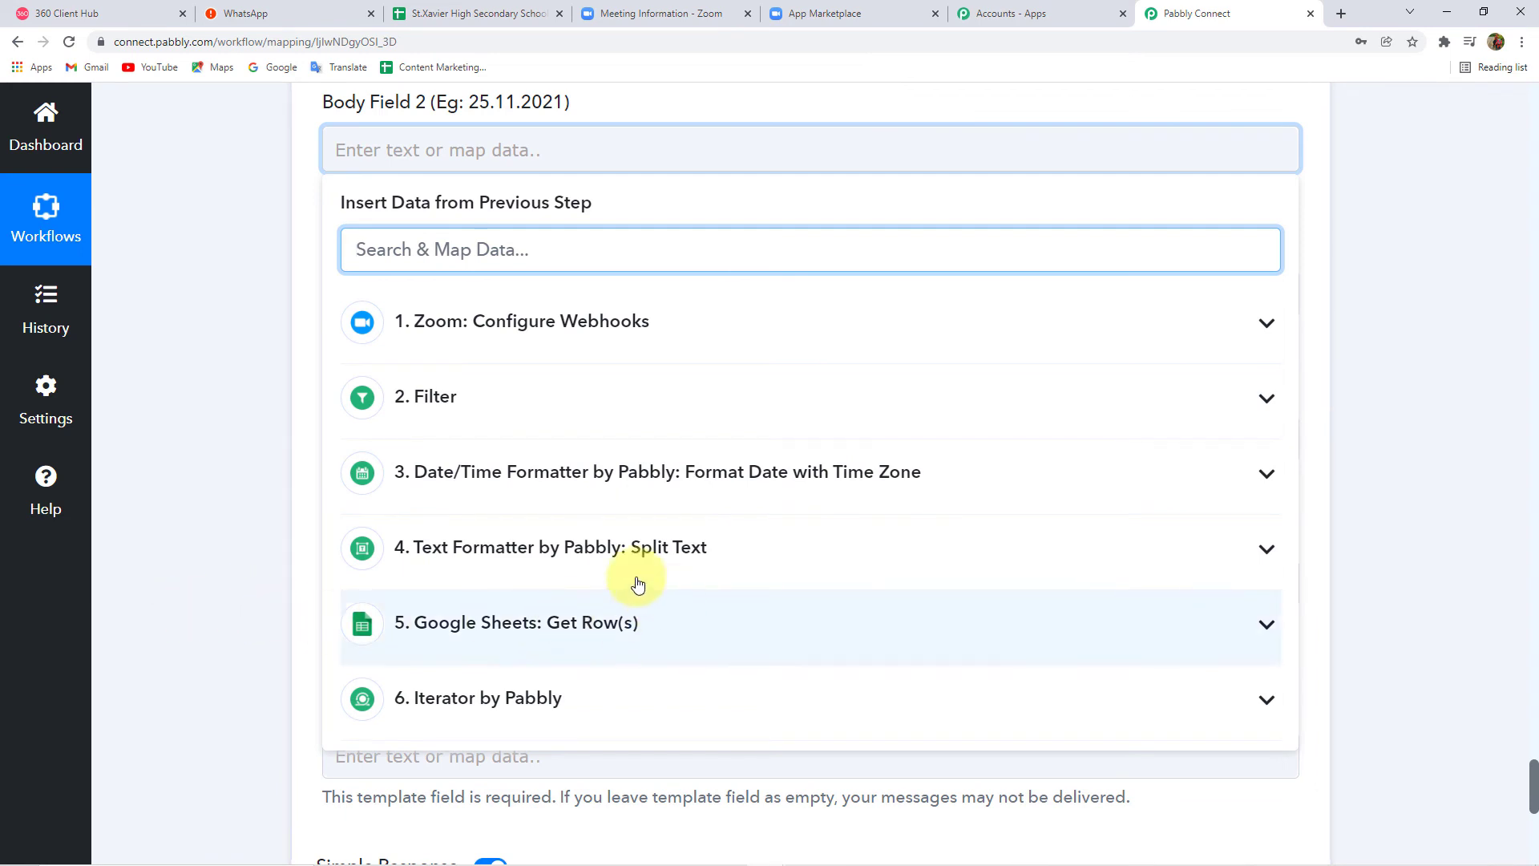
{"action": "left_click", "coordinate": [542, 553]}
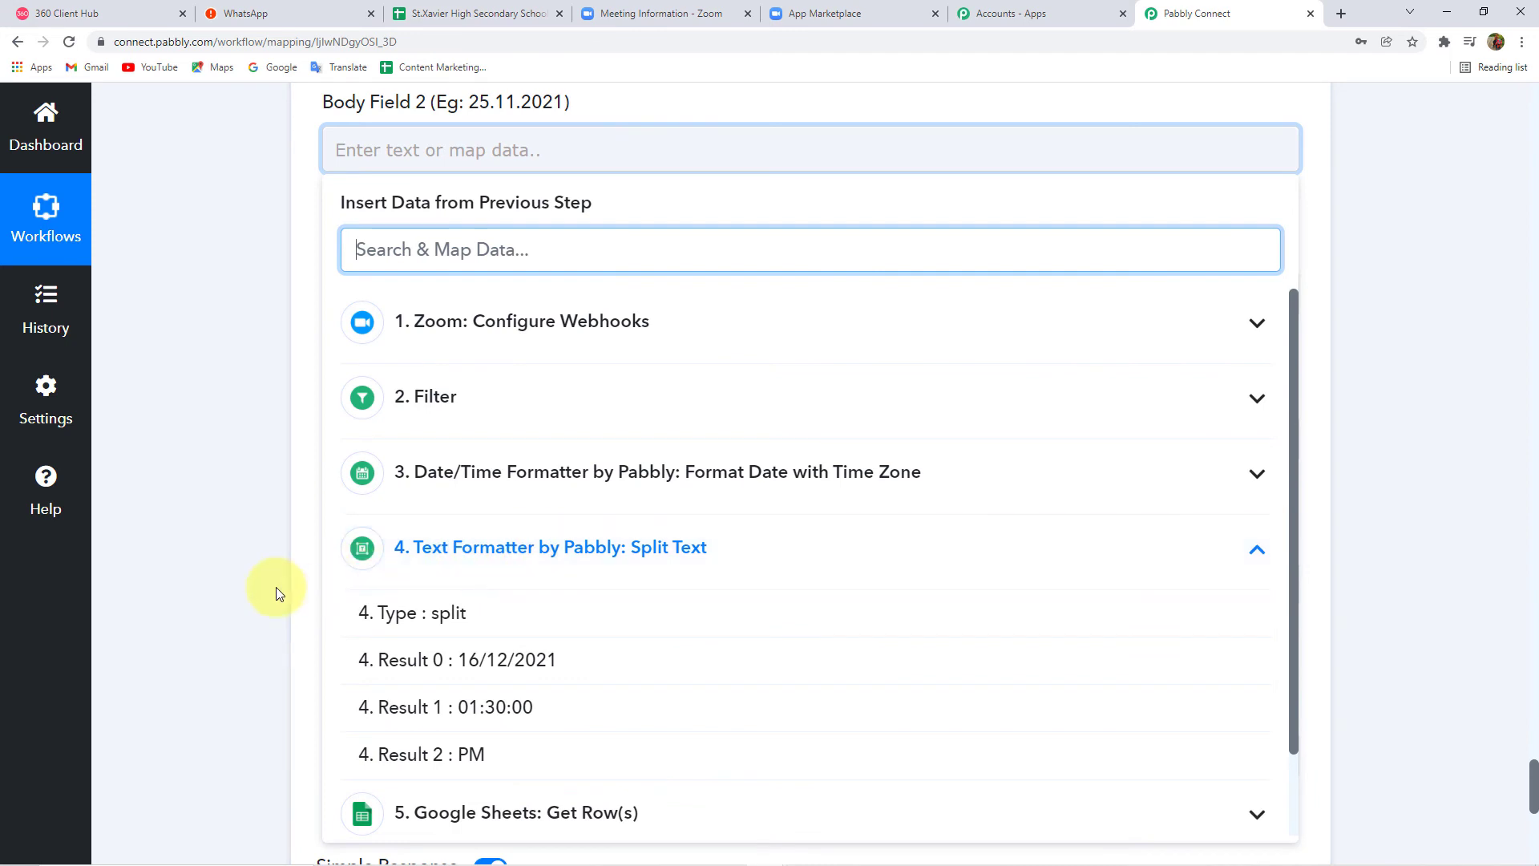
{"action": "left_click", "coordinate": [517, 663]}
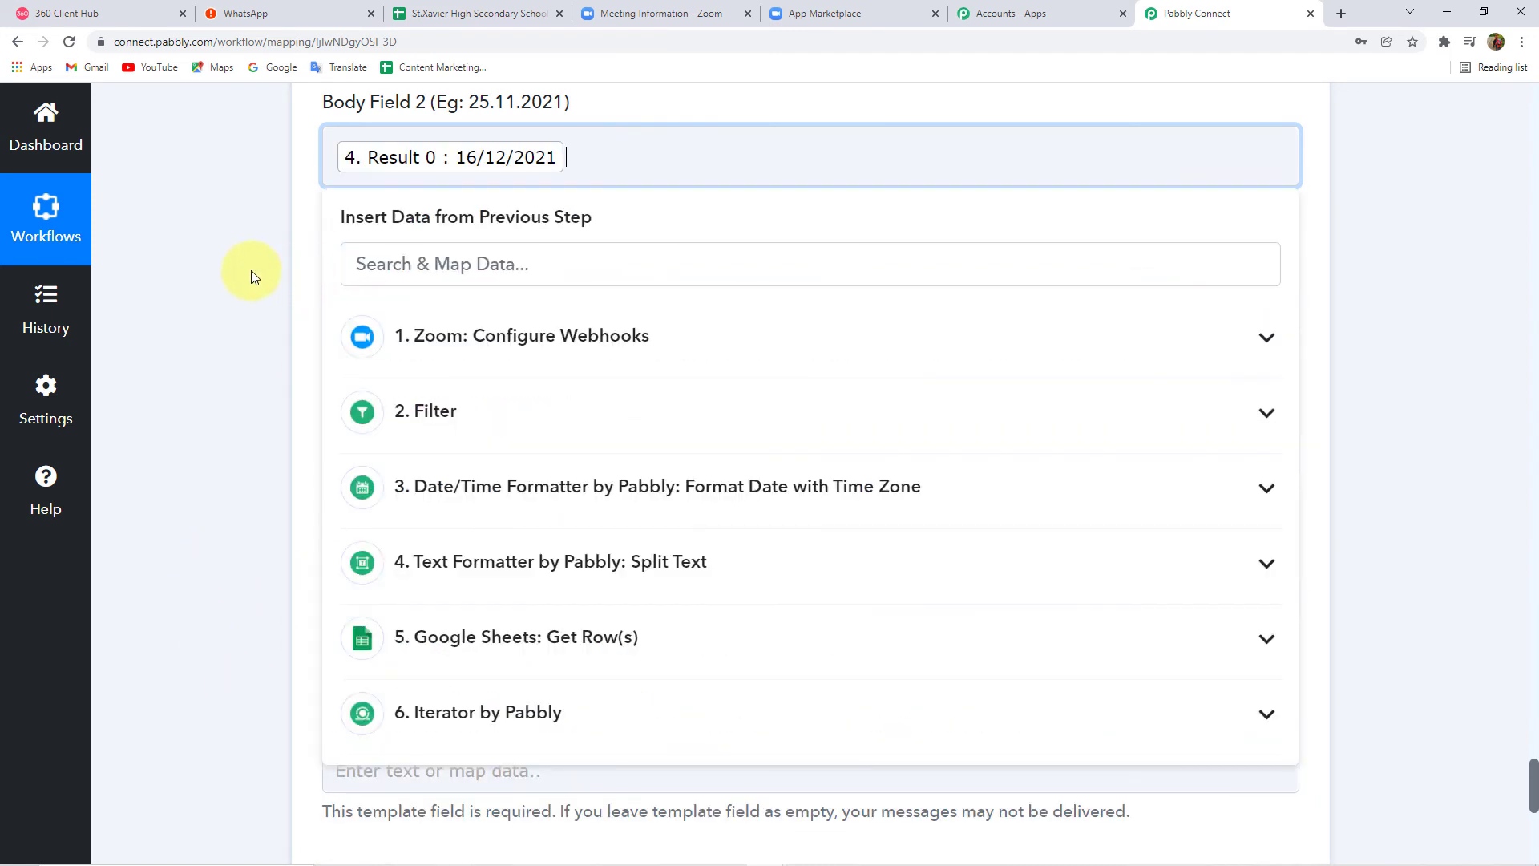
{"action": "left_click", "coordinate": [252, 271]}
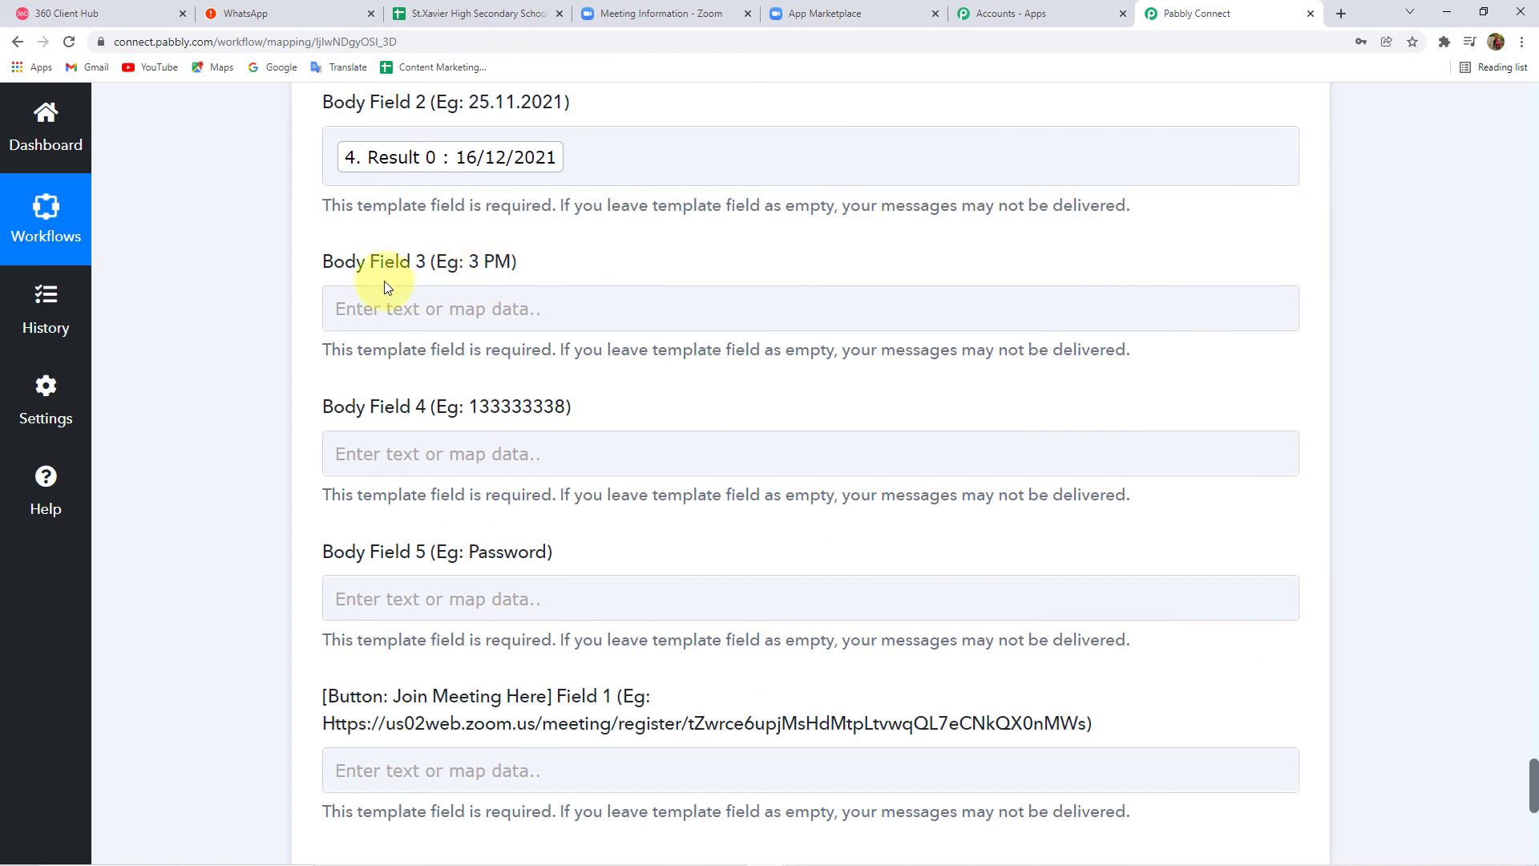
- Fill Body Field 3 with Split Text Result 1 (01:30:00) followed by Result 2 (PM)
{"action": "left_click", "coordinate": [451, 299]}
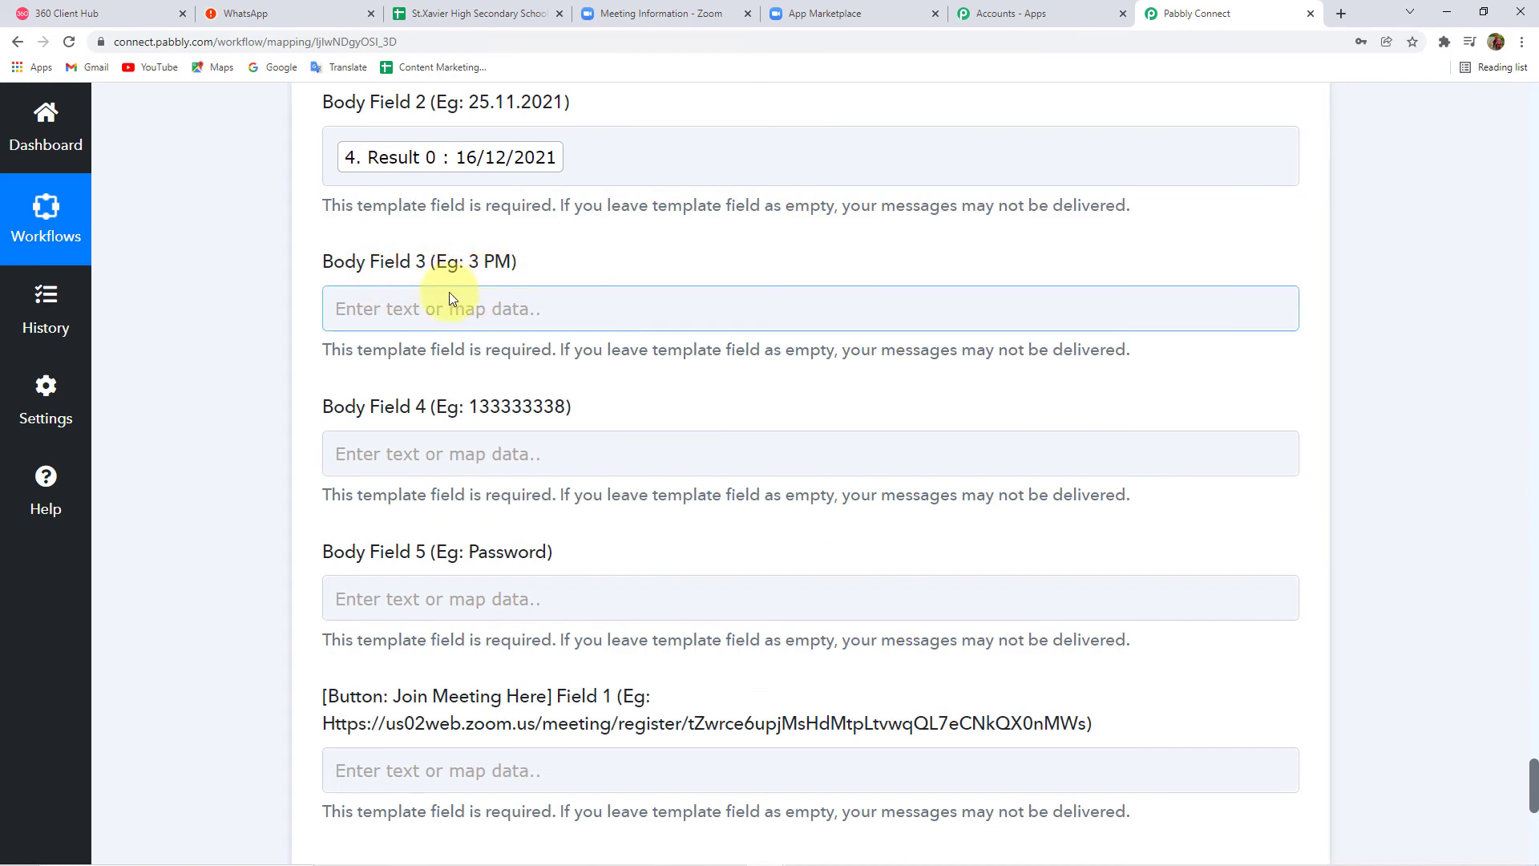
{"action": "left_click", "coordinate": [485, 310]}
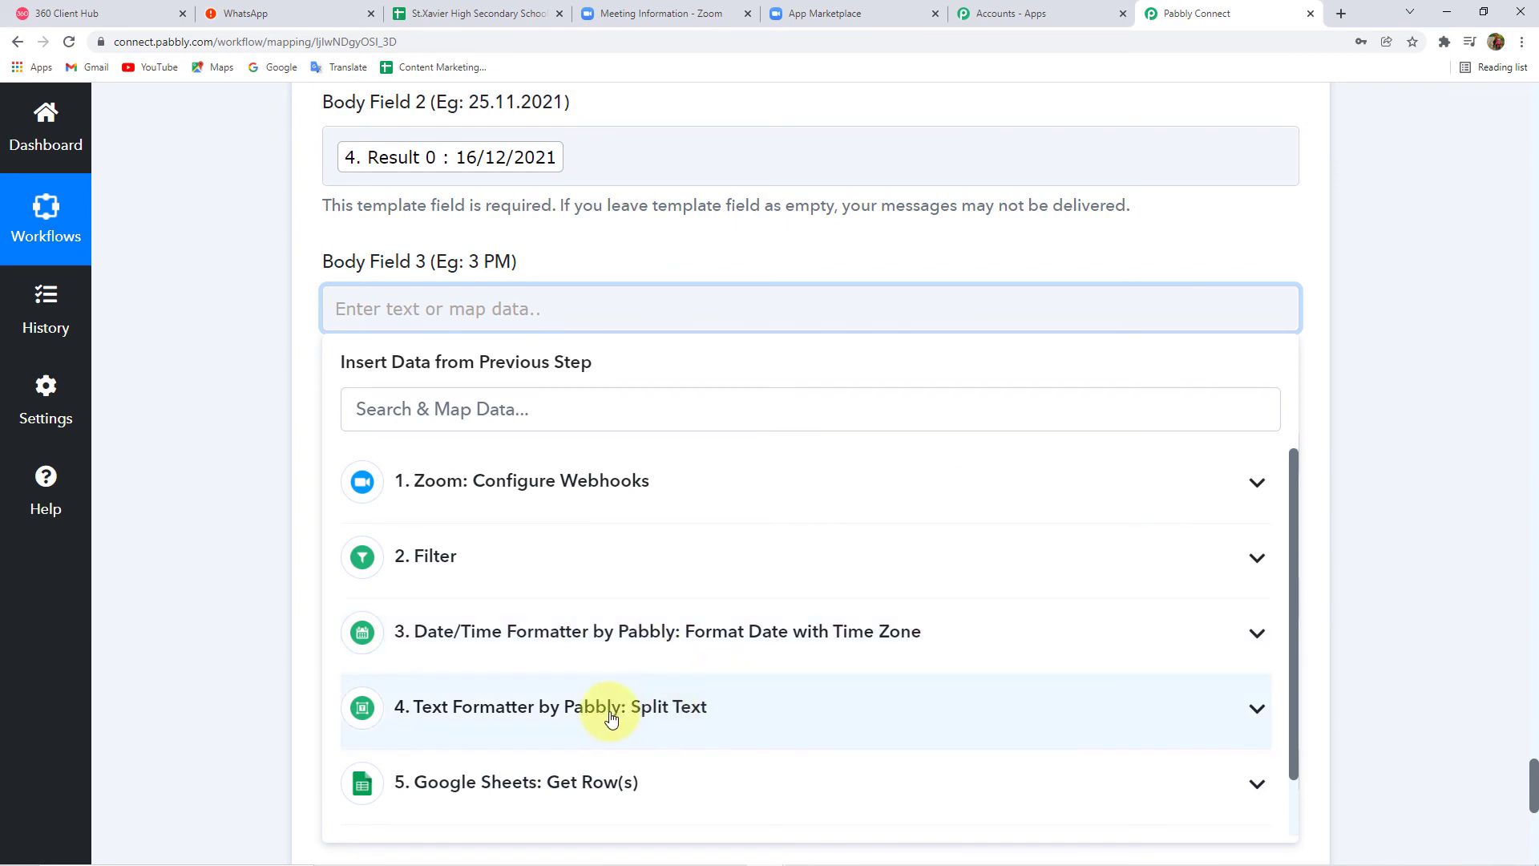
{"action": "left_click", "coordinate": [574, 712]}
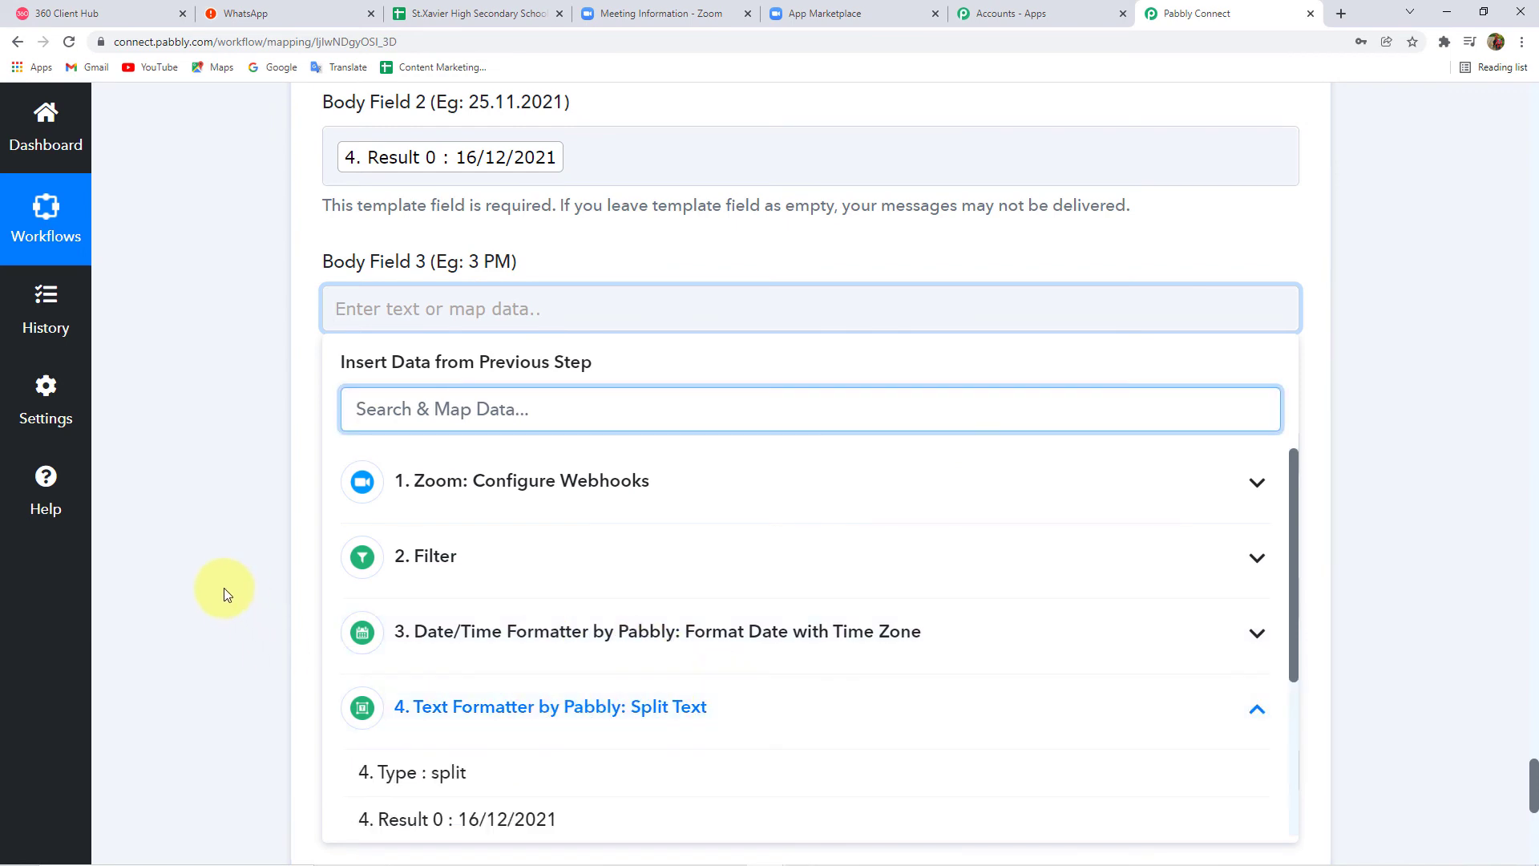
{"action": "scroll", "coordinate": [223, 588], "scroll_direction": "down", "scroll_amount": 2}
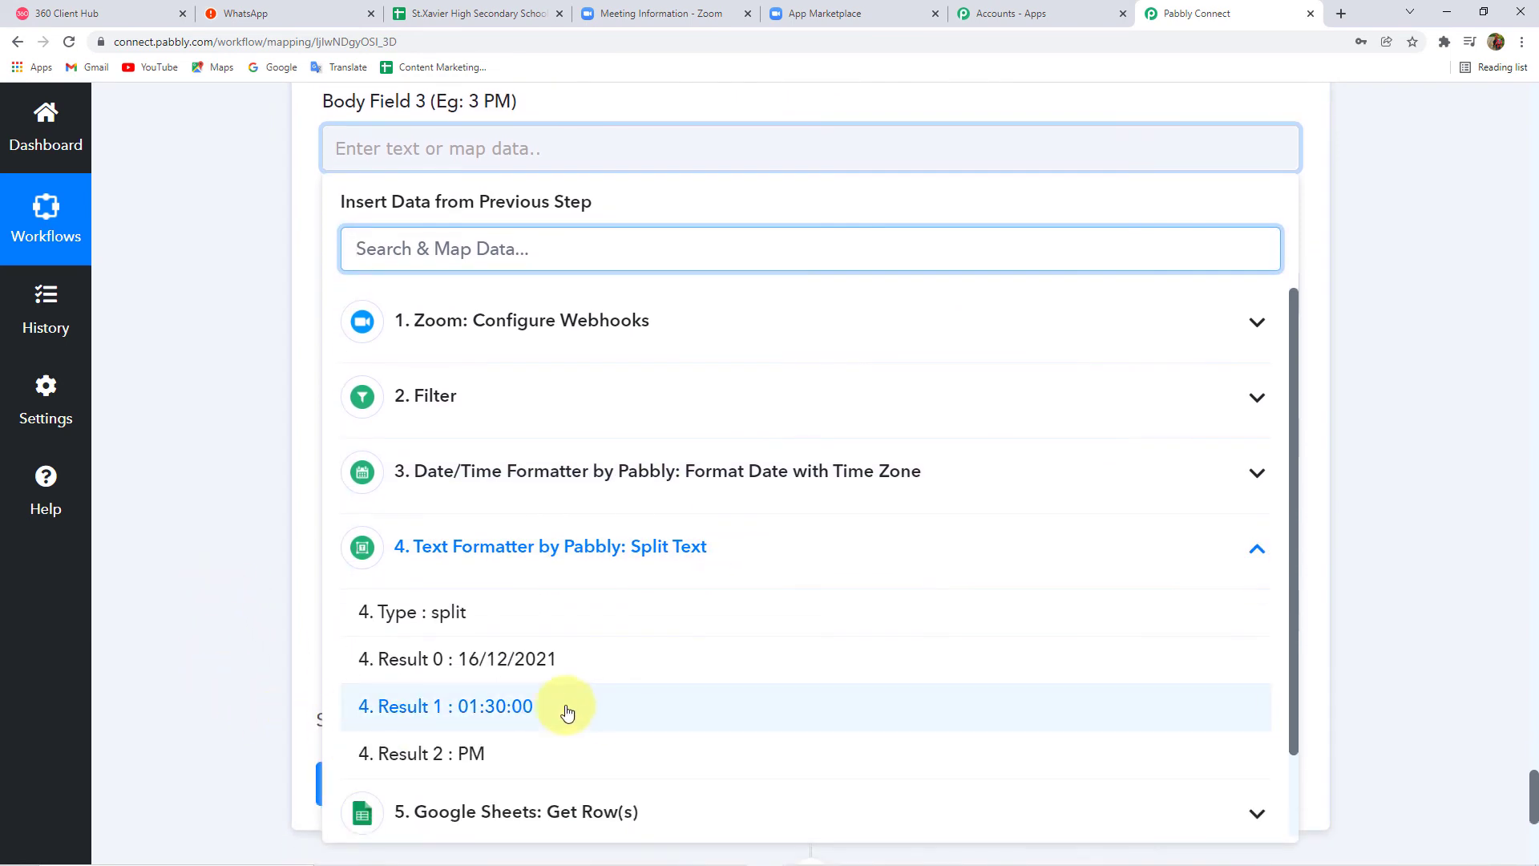
{"action": "left_click", "coordinate": [495, 707]}
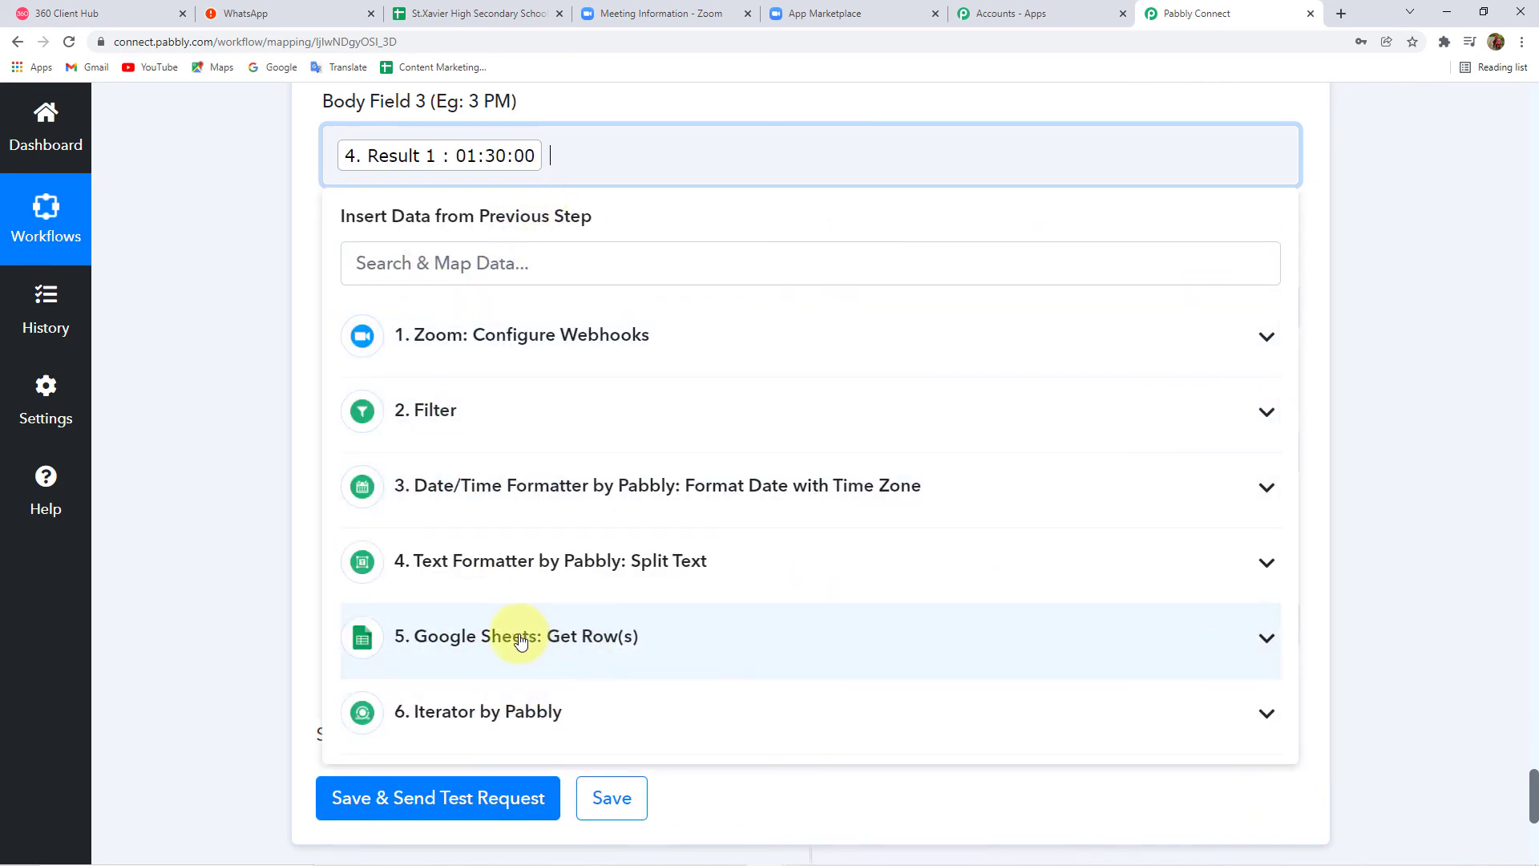
{"action": "left_click", "coordinate": [550, 635]}
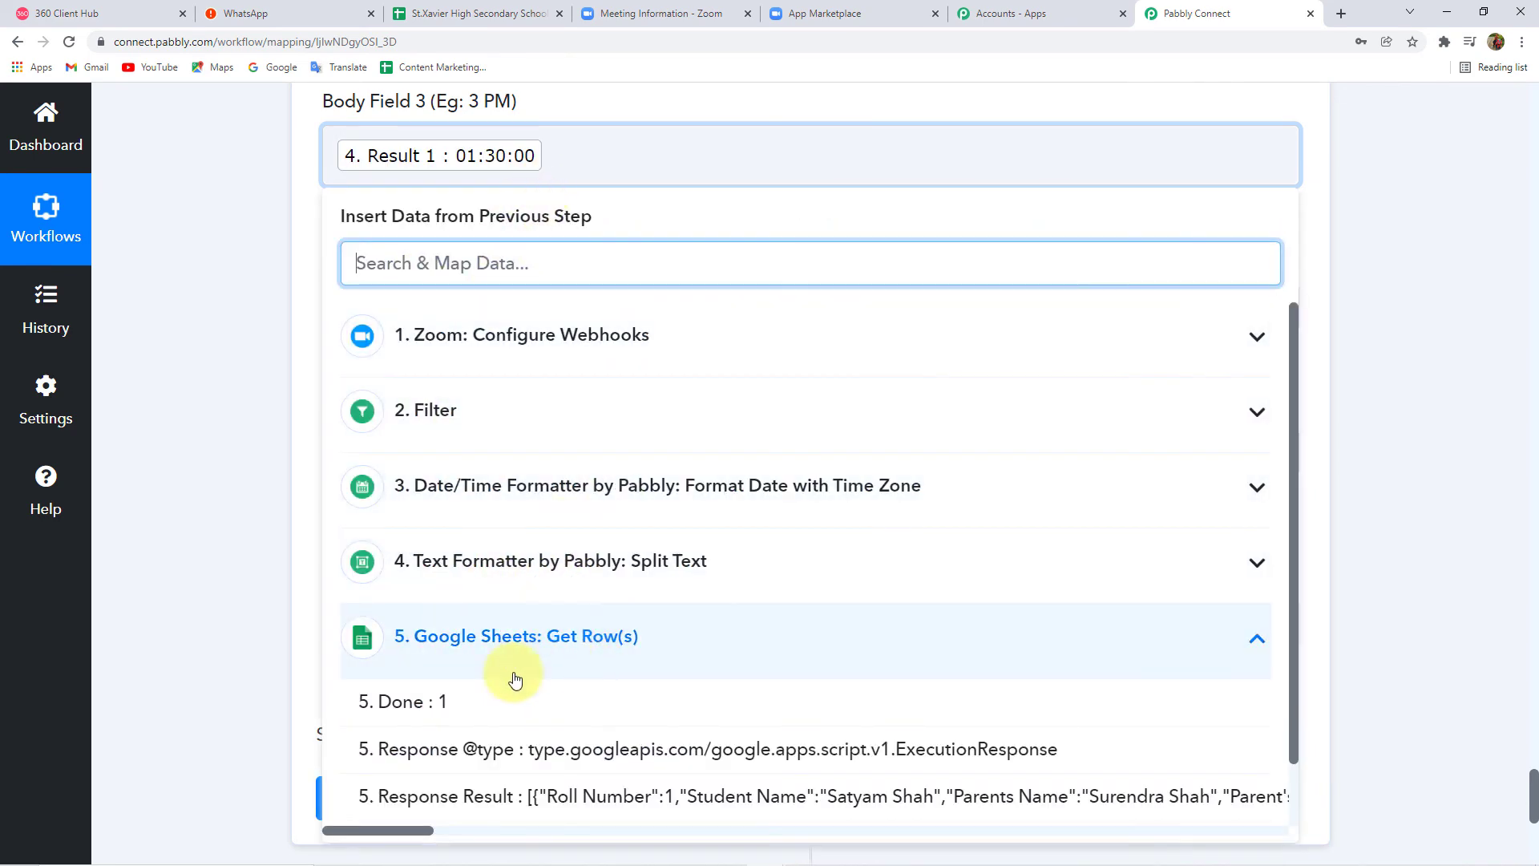
{"action": "scroll", "coordinate": [497, 677], "scroll_direction": "down", "scroll_amount": 1}
{"action": "left_click", "coordinate": [527, 487]}
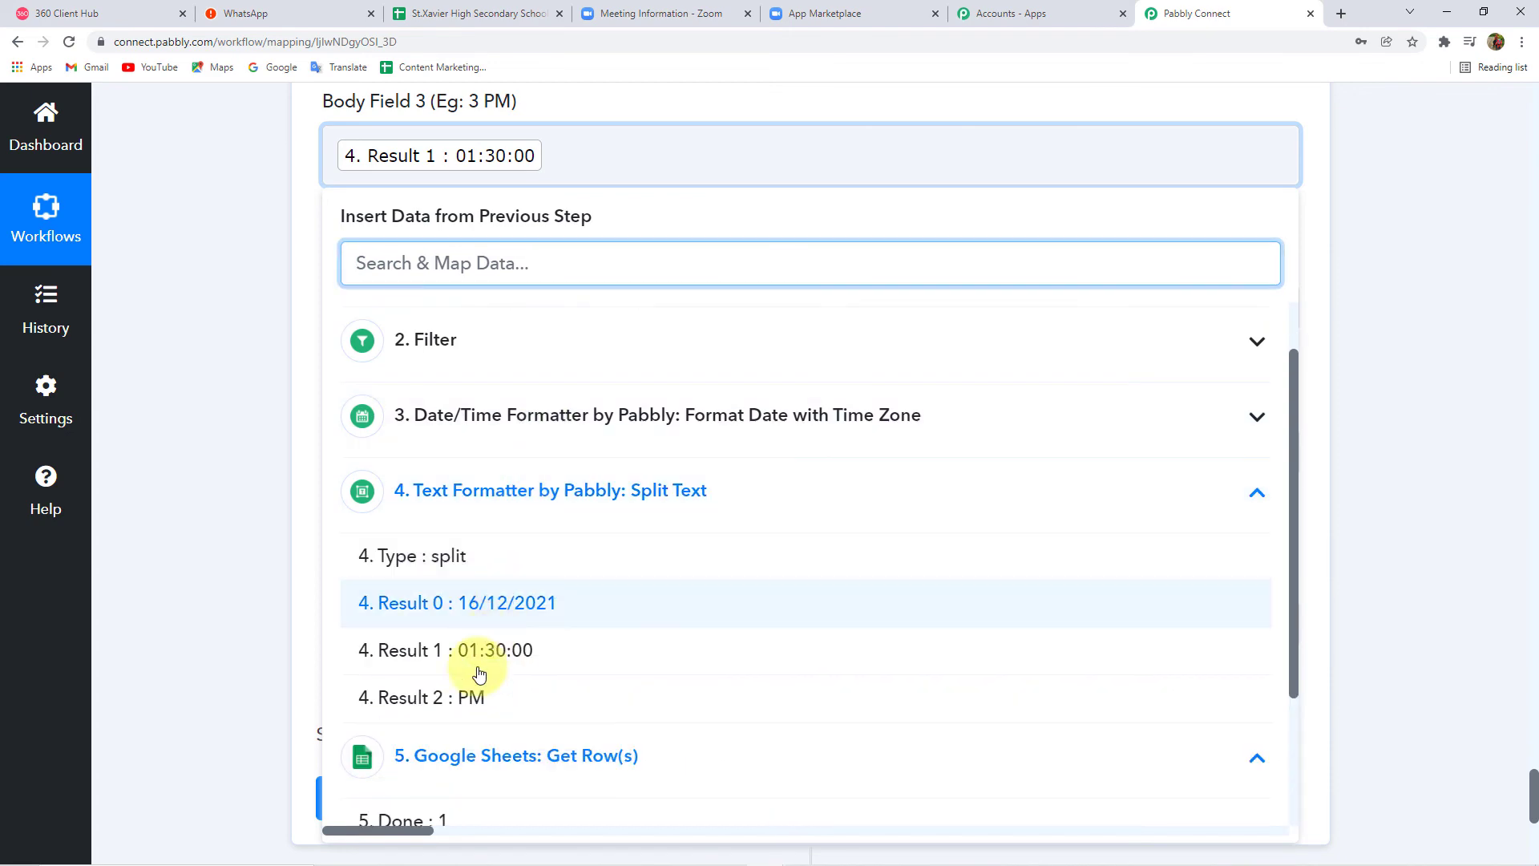
{"action": "left_click", "coordinate": [474, 699]}
{"action": "left_click", "coordinate": [271, 337]}
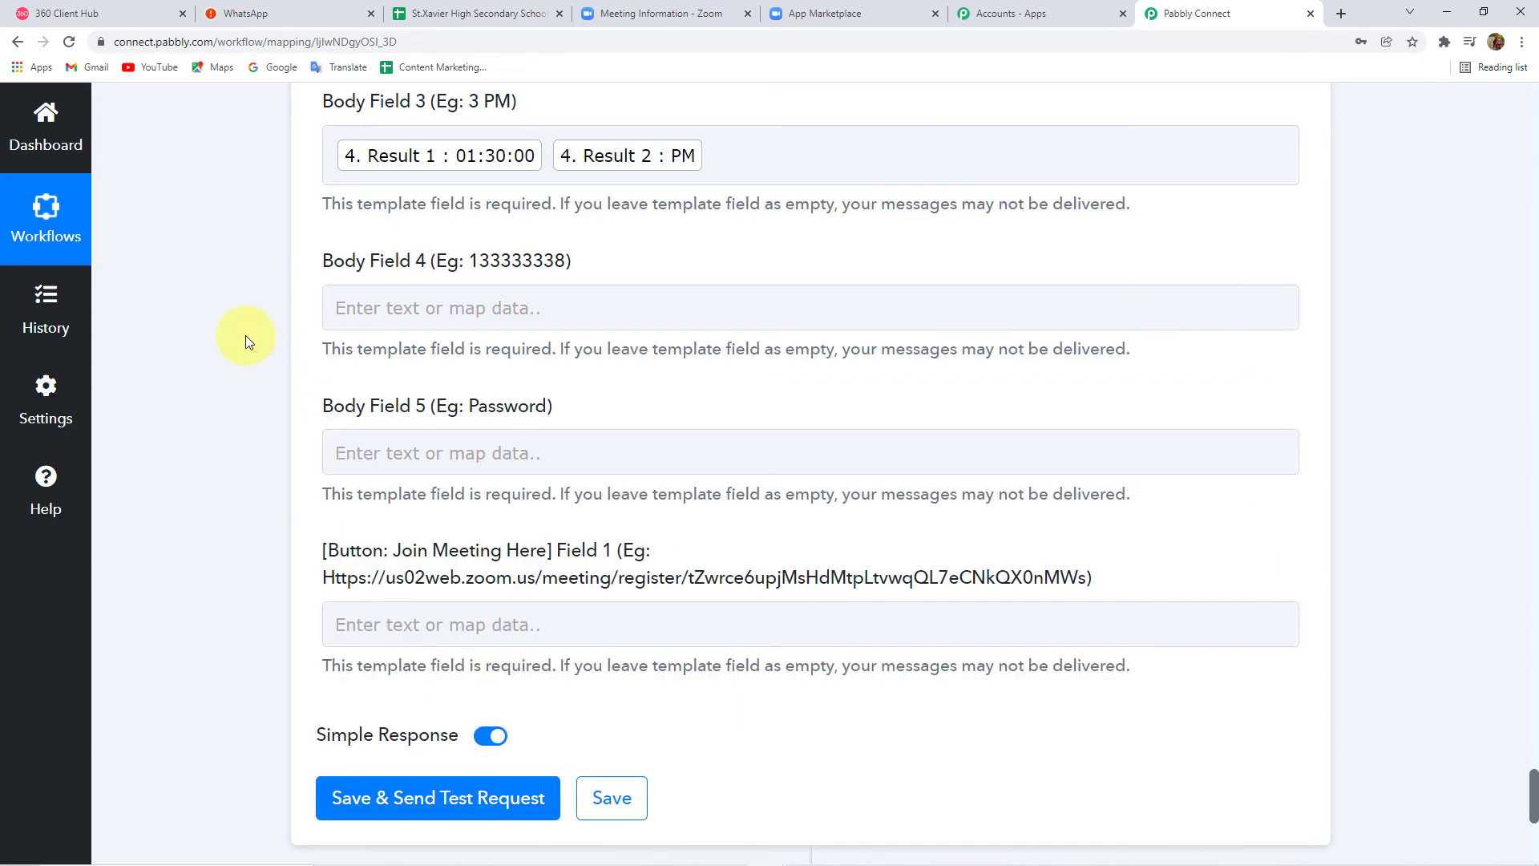
- Select Body Field 4 and check the template preview for what its placeholder expects
{"action": "left_click", "coordinate": [472, 309]}
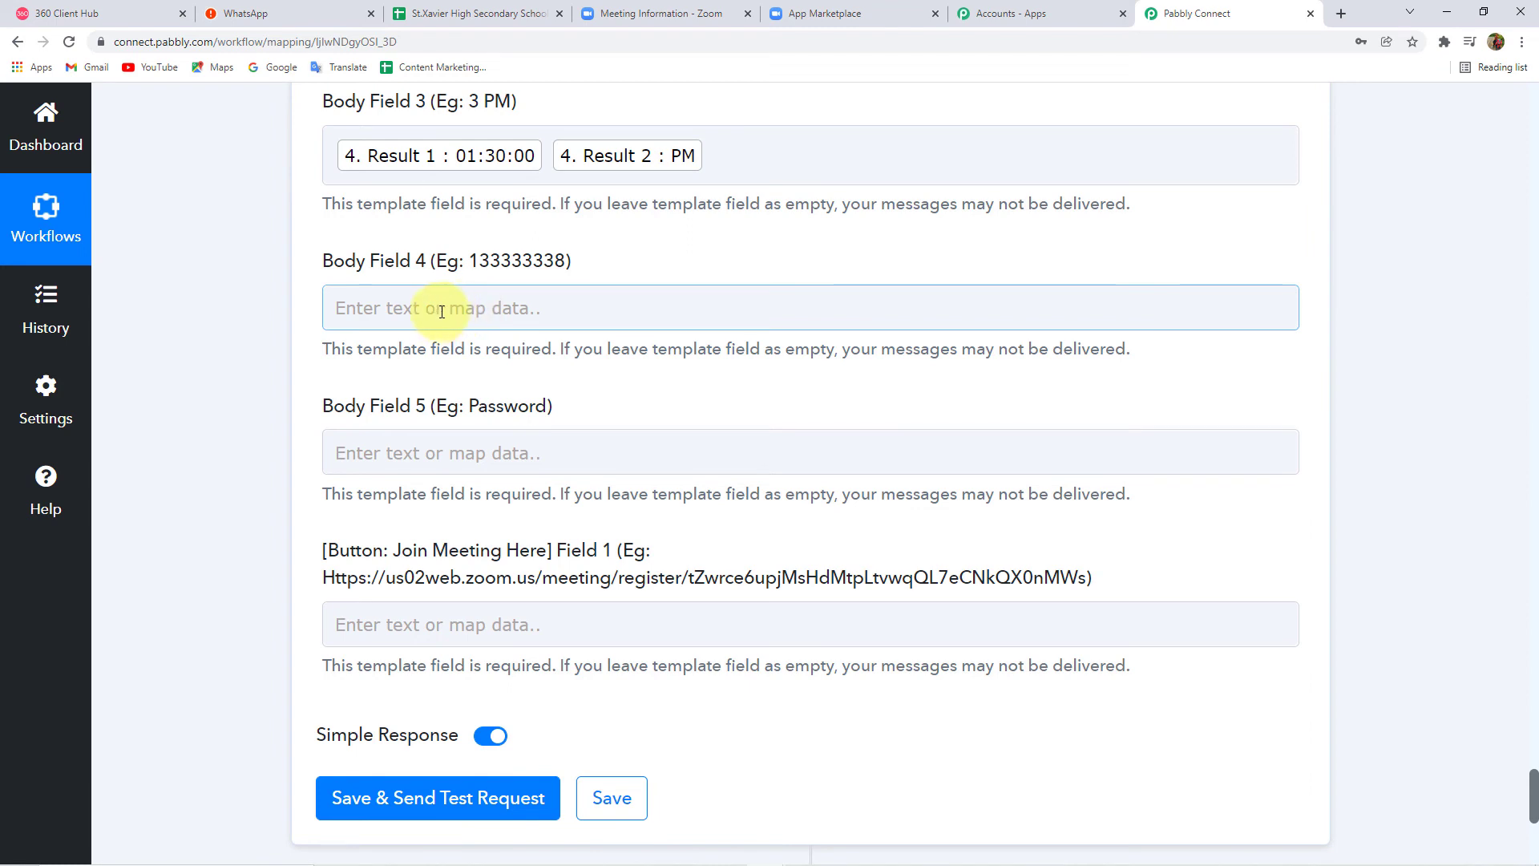
{"action": "left_click", "coordinate": [47, 14]}
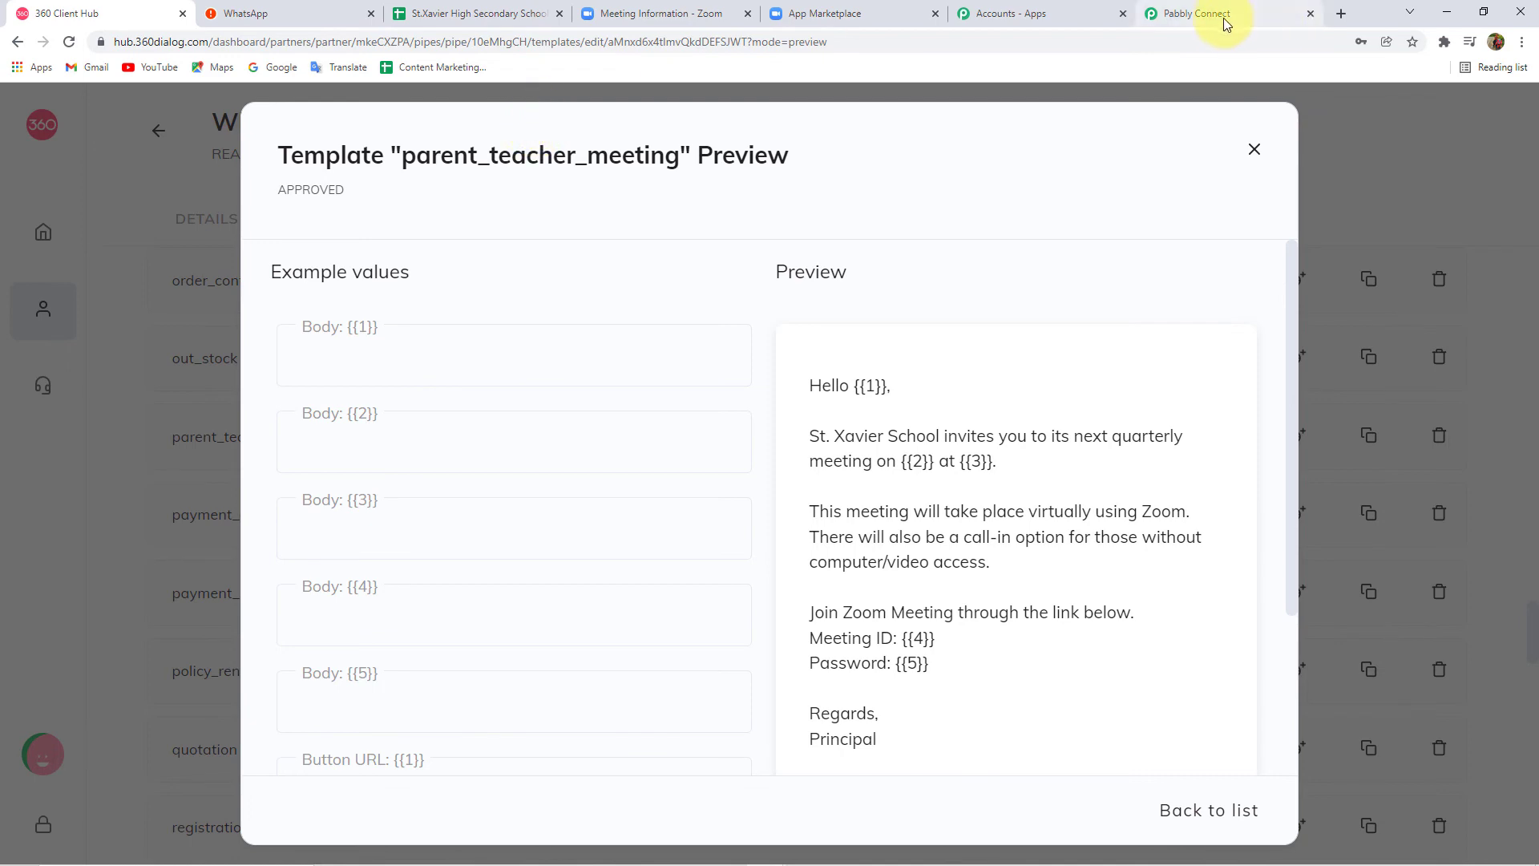
{"action": "left_click", "coordinate": [1197, 14]}
- Search 'id' and map the Zoom webhook's Payload Account Id into Body Field 4
{"action": "left_click", "coordinate": [433, 311]}
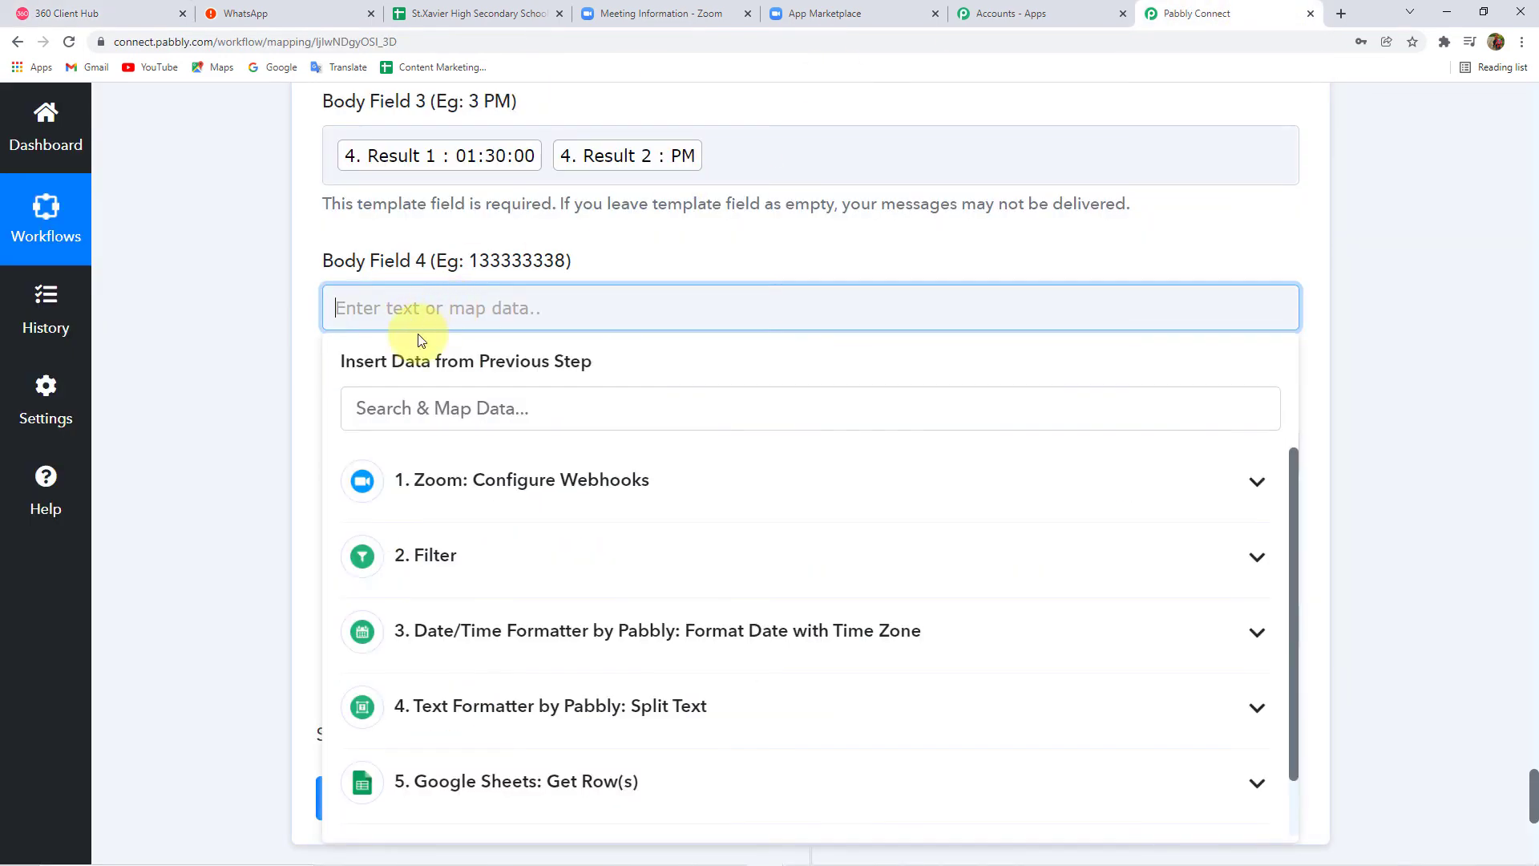
{"action": "left_click", "coordinate": [461, 489]}
{"action": "scroll", "coordinate": [236, 508], "scroll_direction": "down", "scroll_amount": 2}
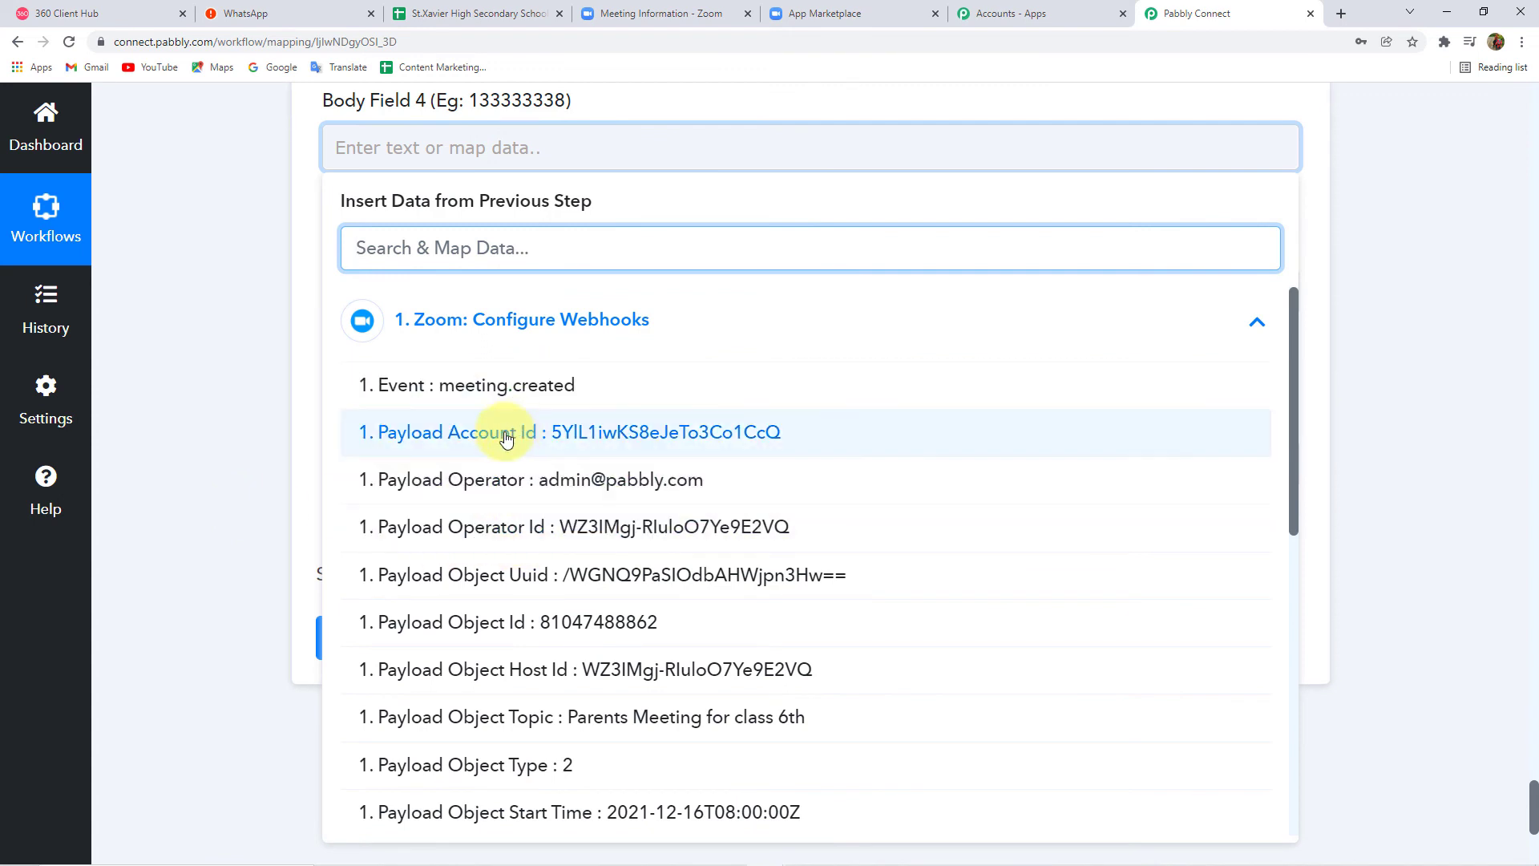
{"action": "type", "text": "i"}
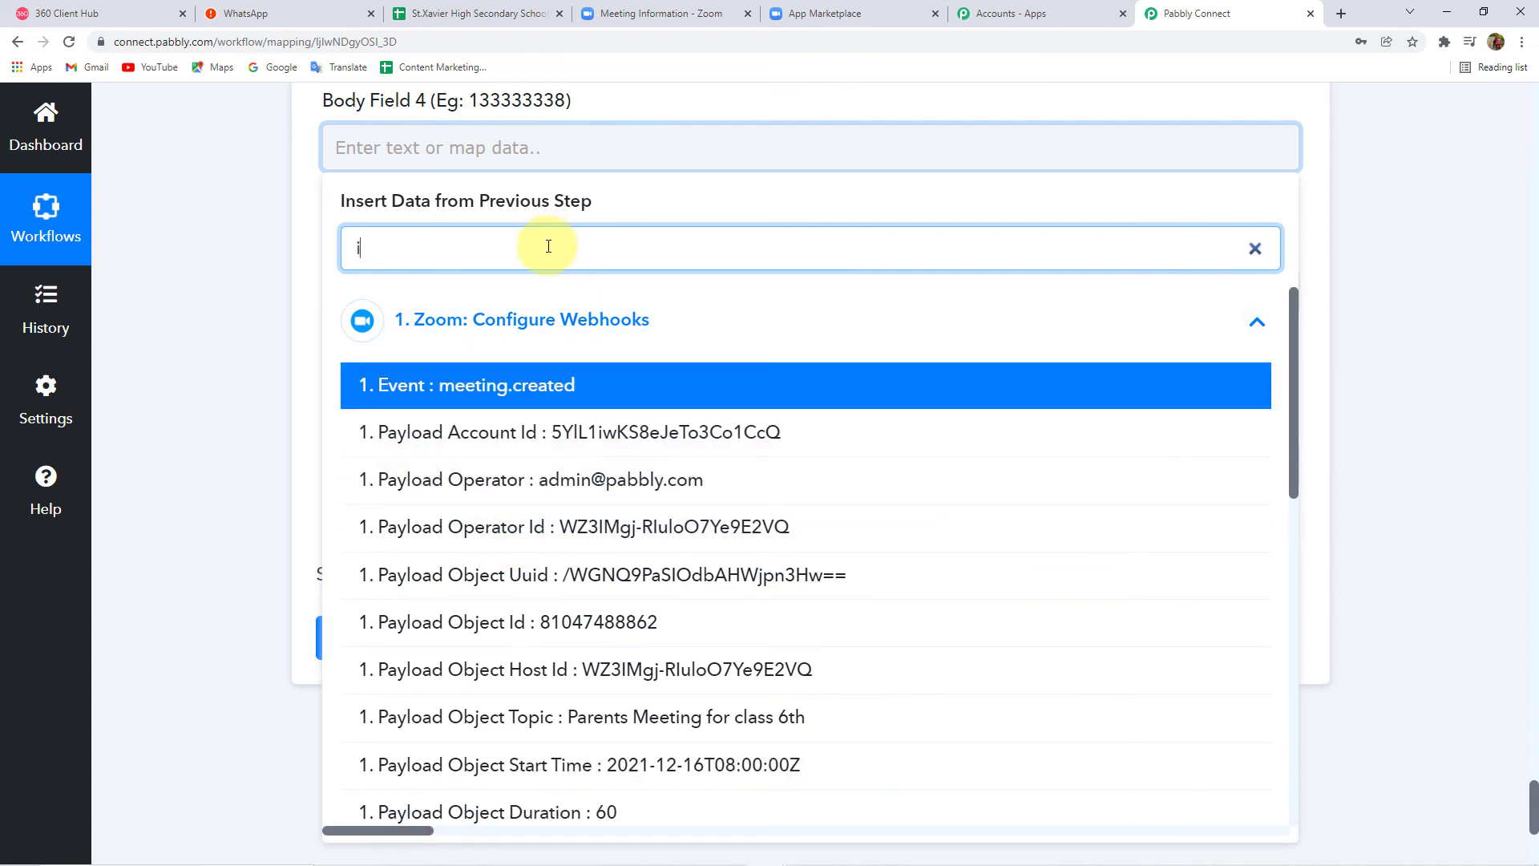
{"action": "type", "text": "d"}
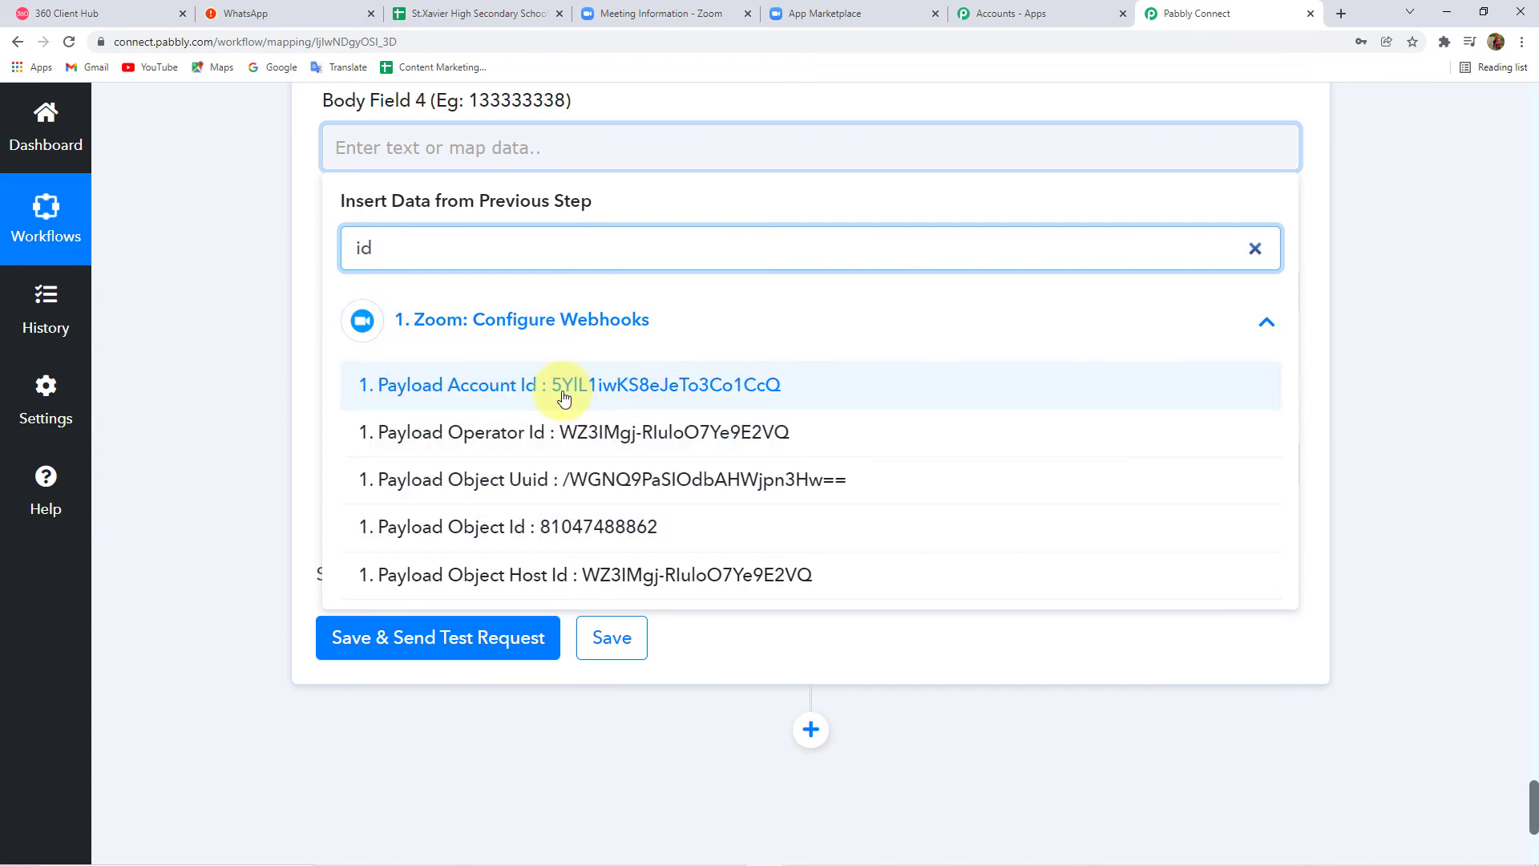
{"action": "left_click", "coordinate": [606, 387]}
{"action": "left_click", "coordinate": [262, 311]}
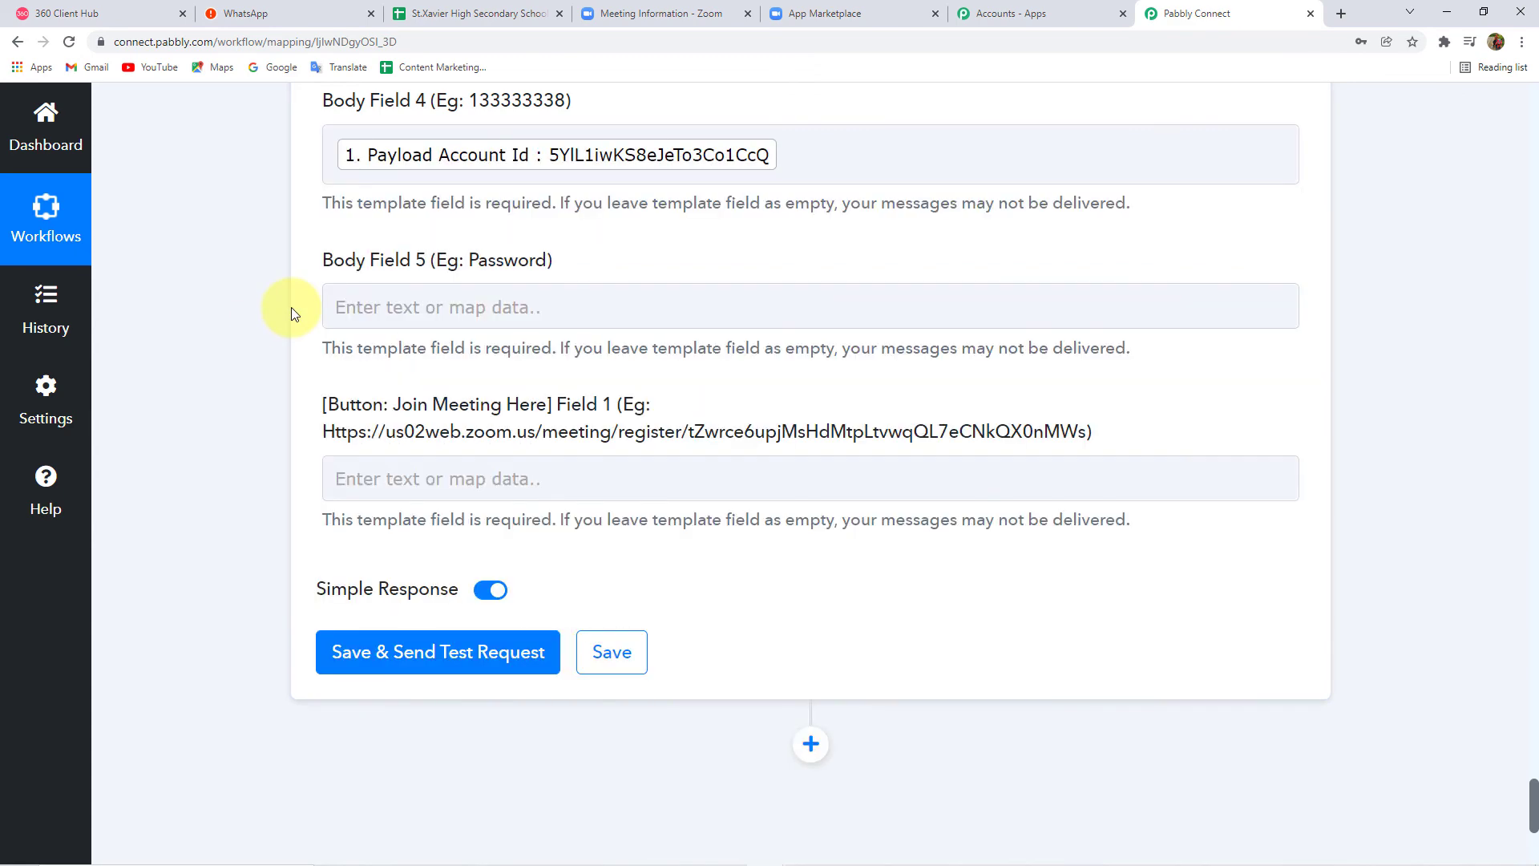
- Search 'pas' and map the Zoom webhook's Payload Object Uuid into Body Field 5
{"action": "left_click", "coordinate": [523, 306]}
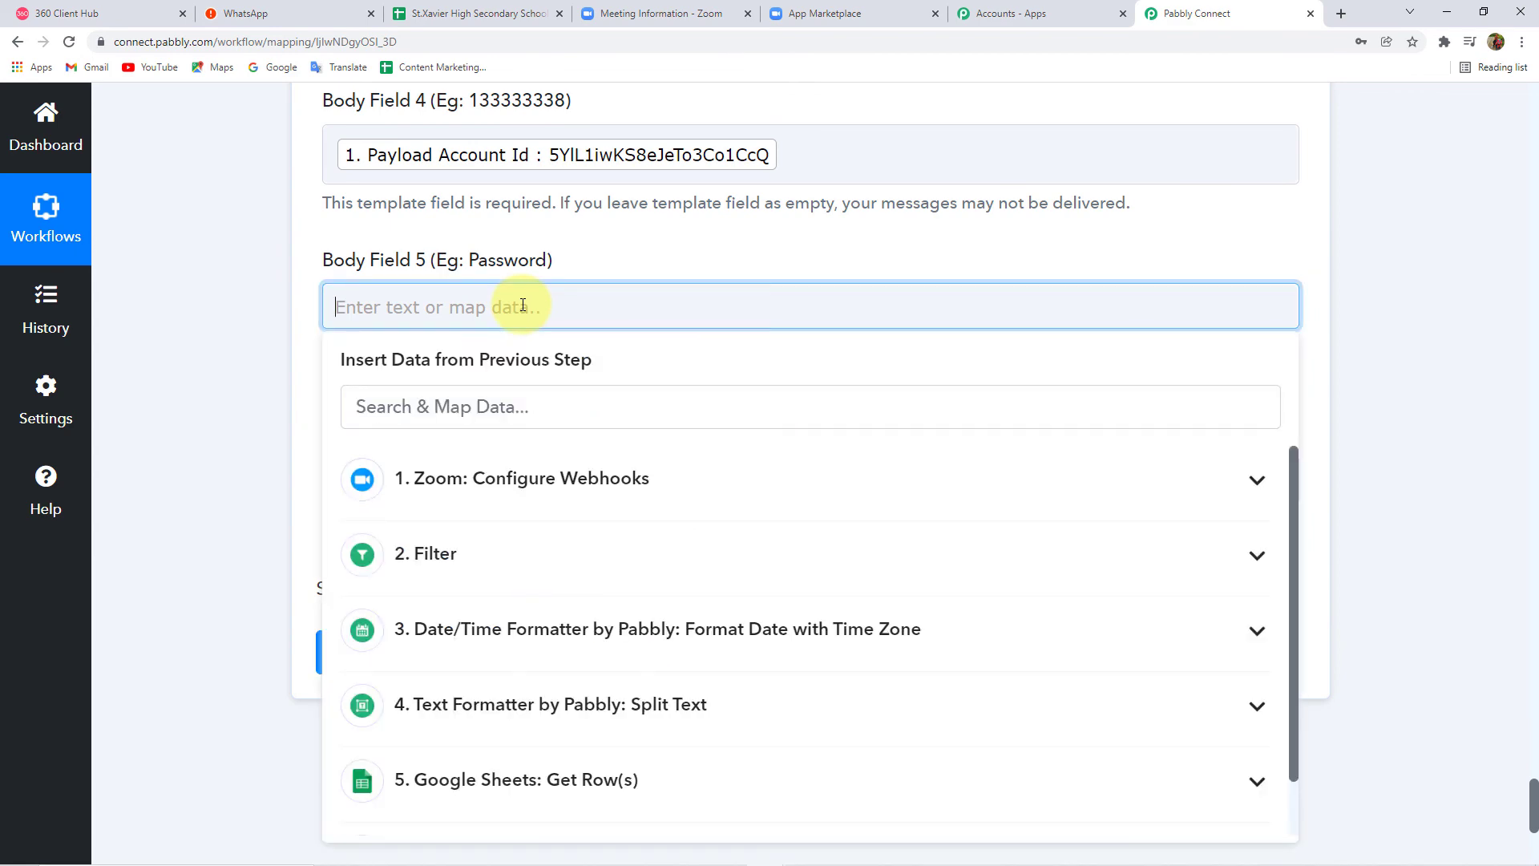
{"action": "left_click", "coordinate": [593, 479]}
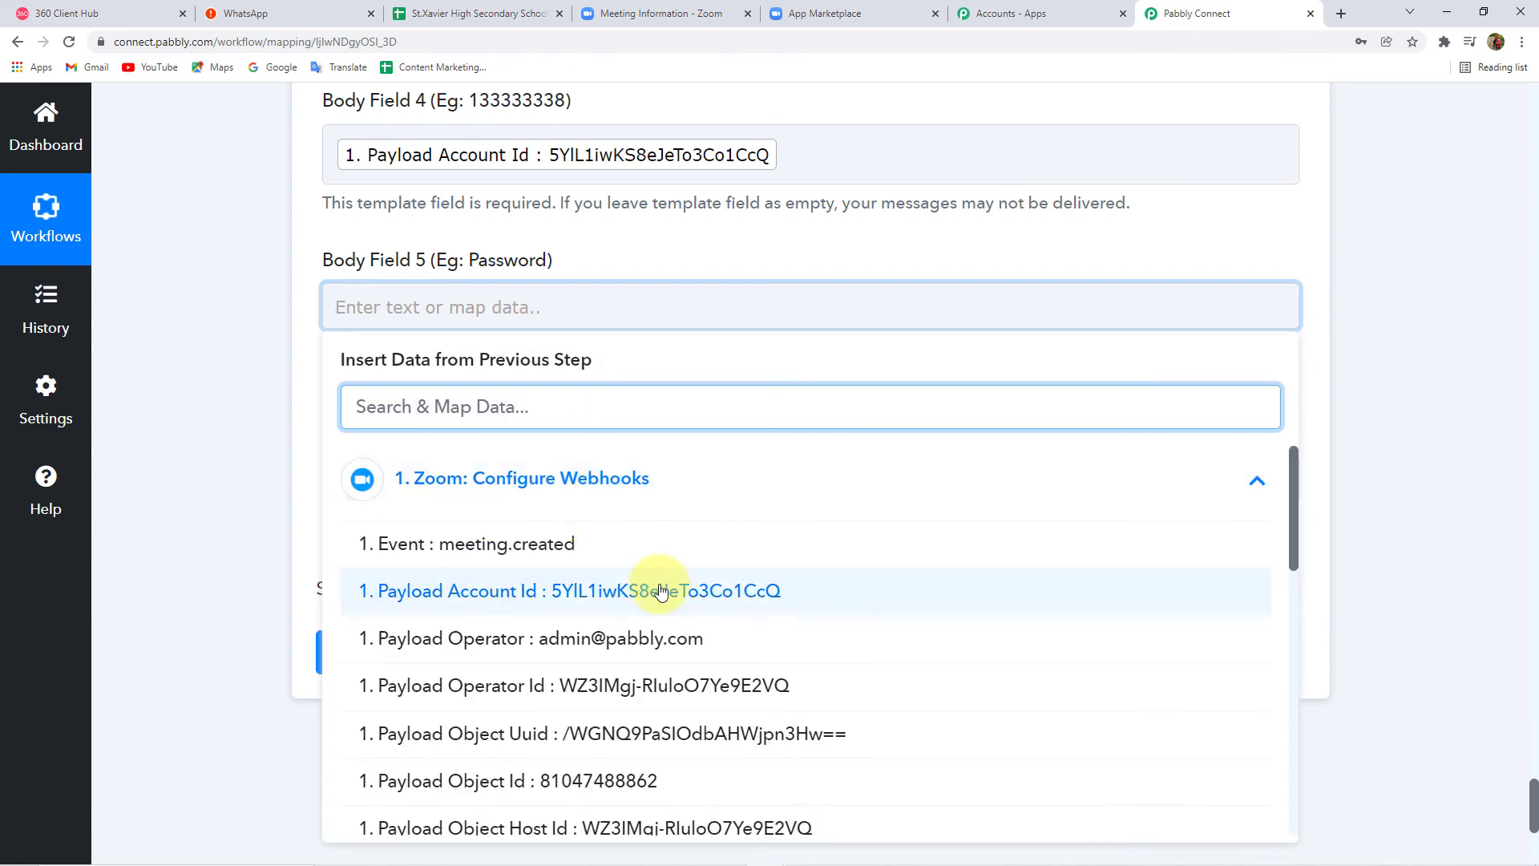
{"action": "scroll", "coordinate": [653, 585], "scroll_direction": "down", "scroll_amount": 1}
{"action": "scroll", "coordinate": [664, 609], "scroll_direction": "down", "scroll_amount": 1}
{"action": "scroll", "coordinate": [664, 609], "scroll_direction": "down", "scroll_amount": 1}
{"action": "scroll", "coordinate": [635, 600], "scroll_direction": "down", "scroll_amount": 1}
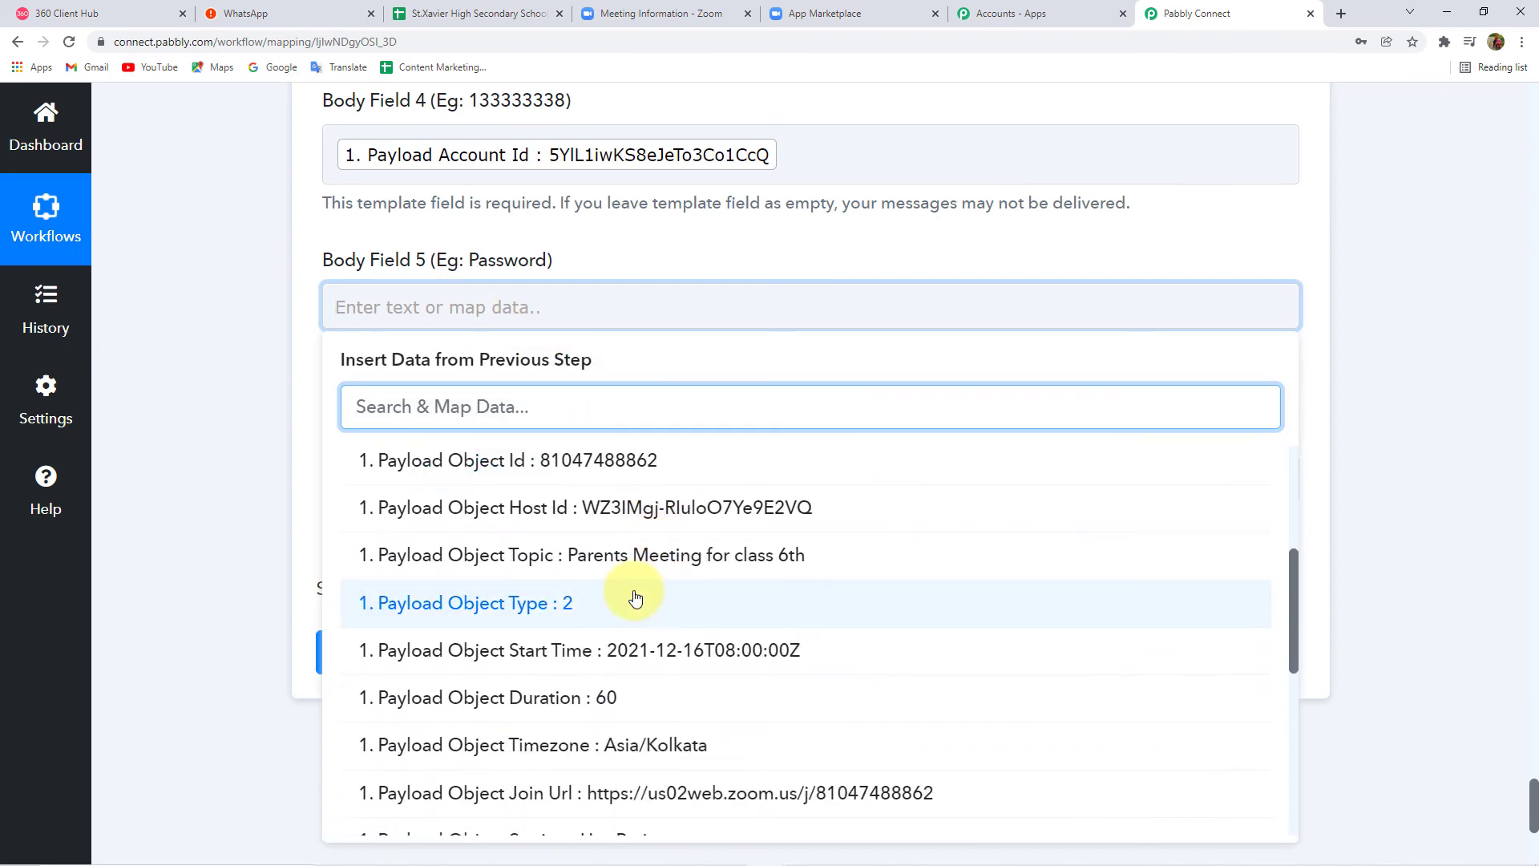
{"action": "type", "text": "pass"}
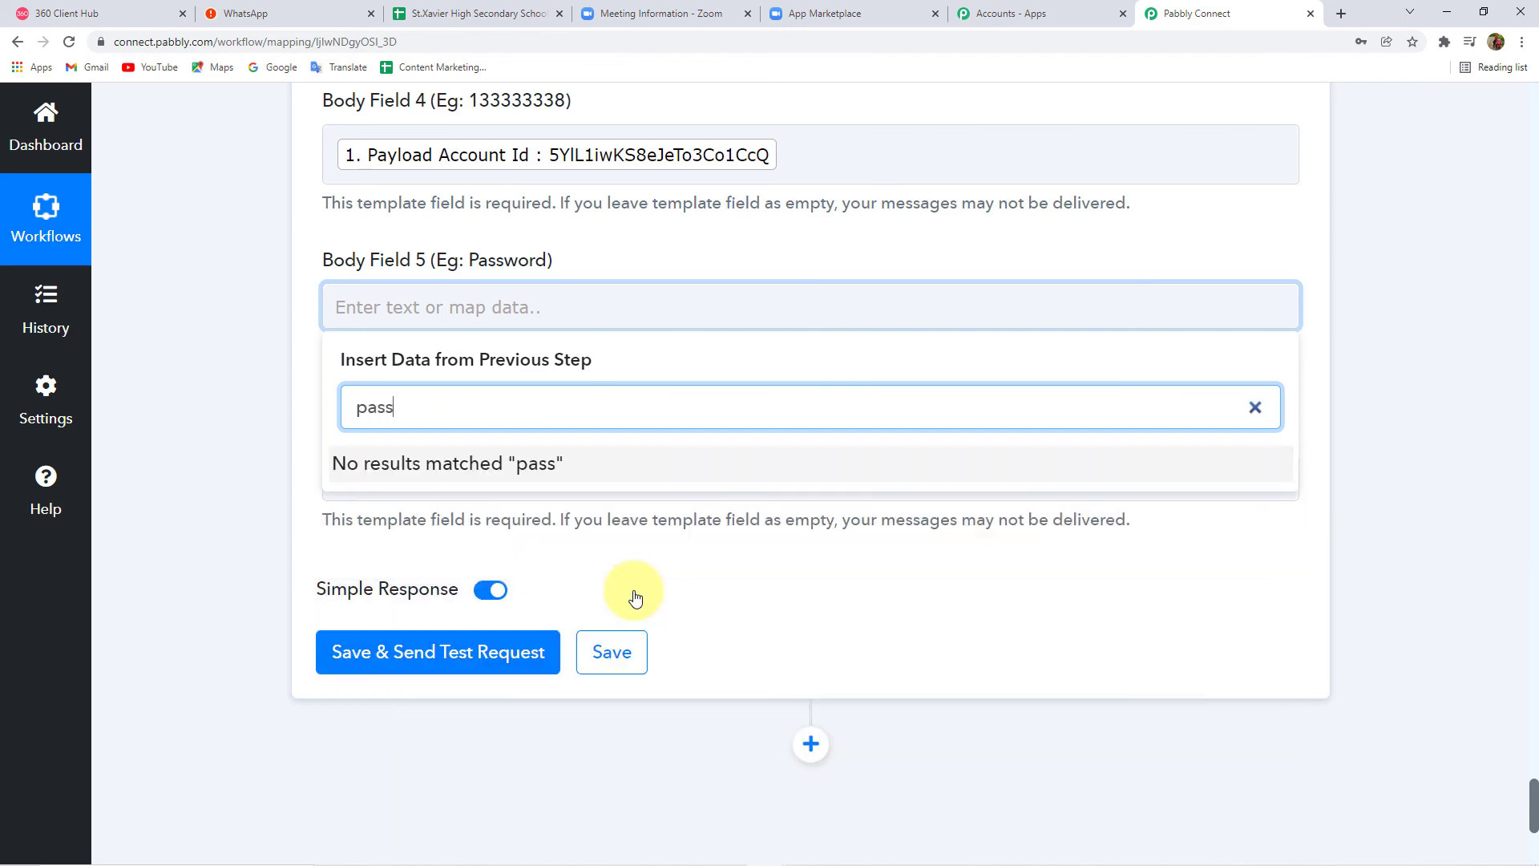
{"action": "key", "text": "BackSpace"}
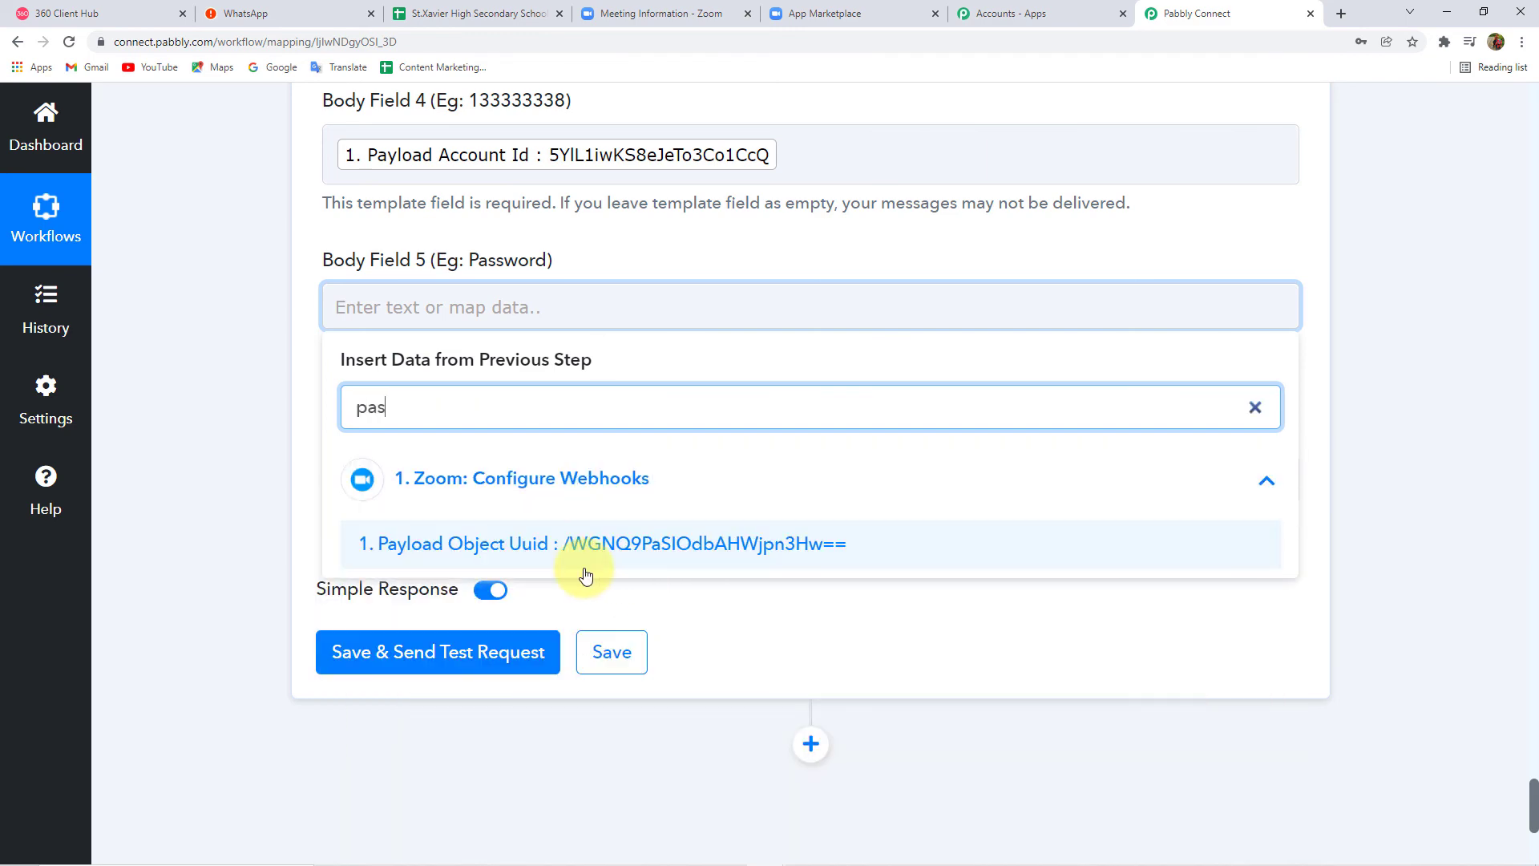
{"action": "left_click", "coordinate": [683, 545]}
{"action": "left_click", "coordinate": [215, 430]}
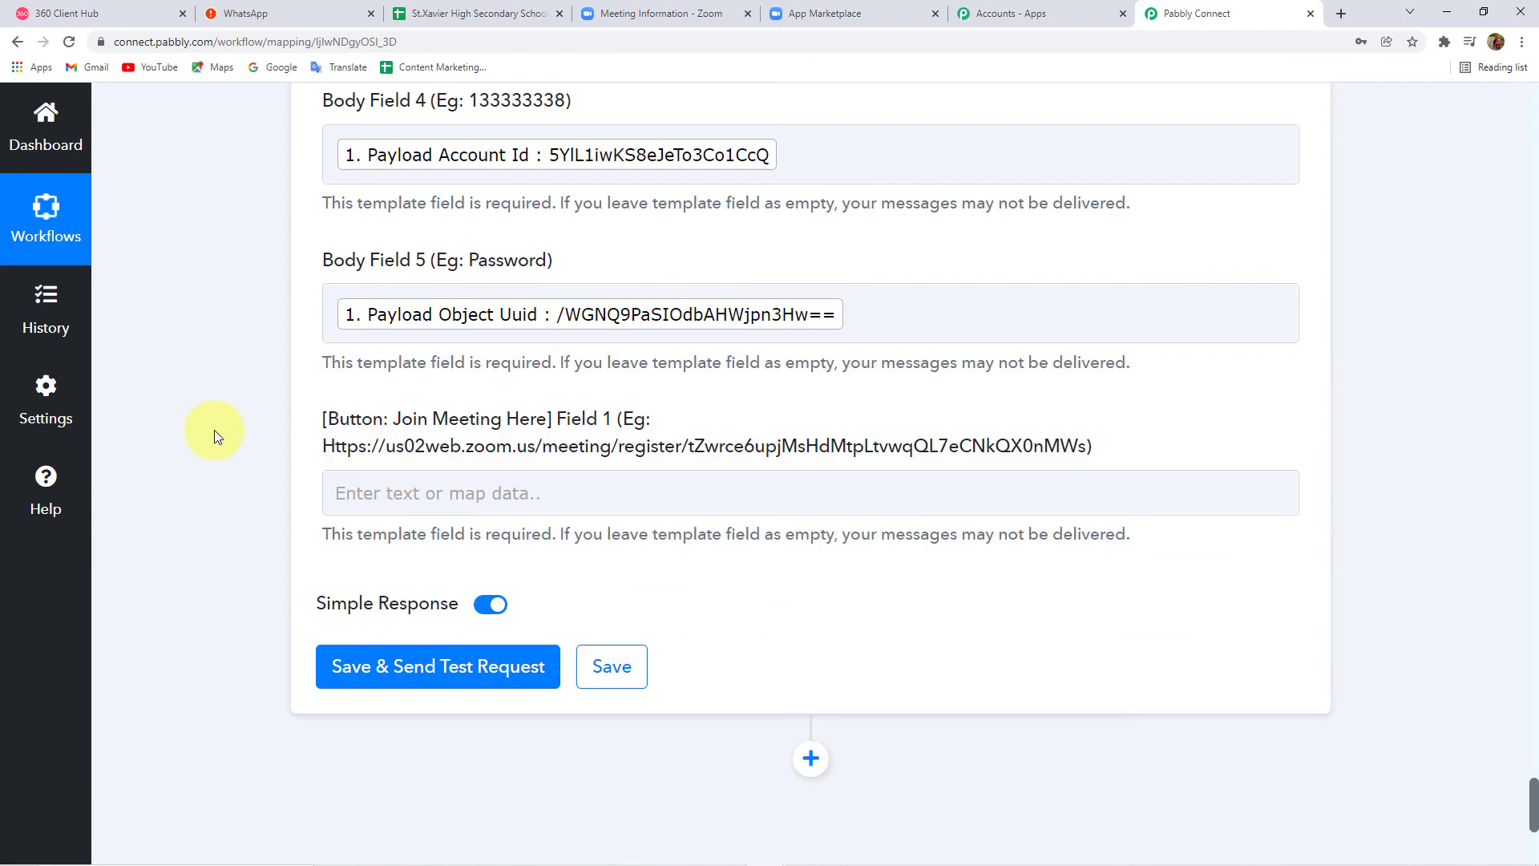
{"action": "scroll", "coordinate": [615, 412], "scroll_direction": "down", "scroll_amount": 1}
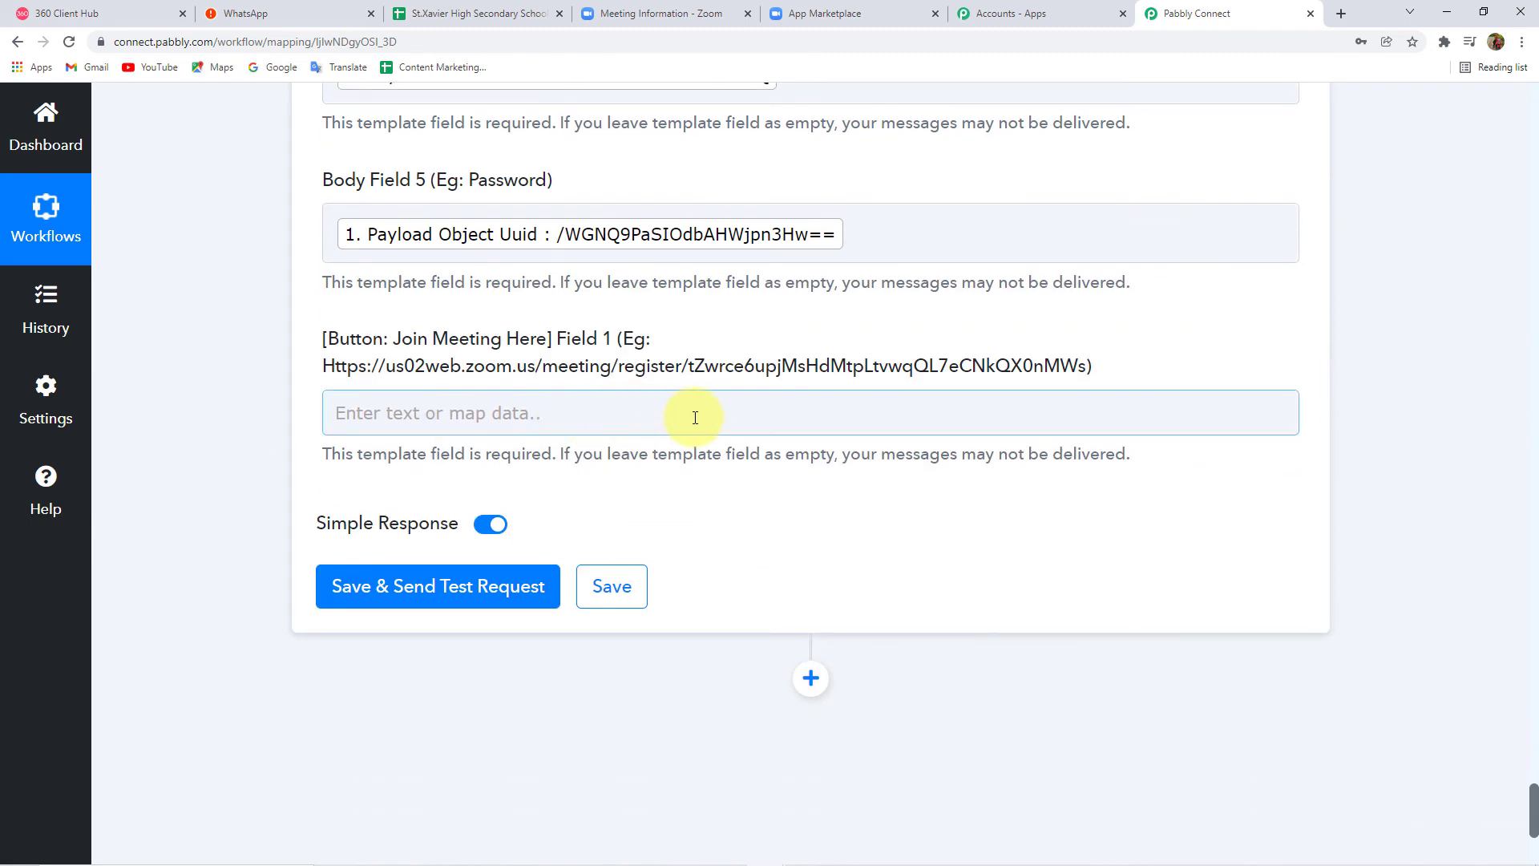
- Map the Zoom webhook's Payload Object Join Url into the Join Meeting Here button field
{"action": "left_click", "coordinate": [621, 409]}
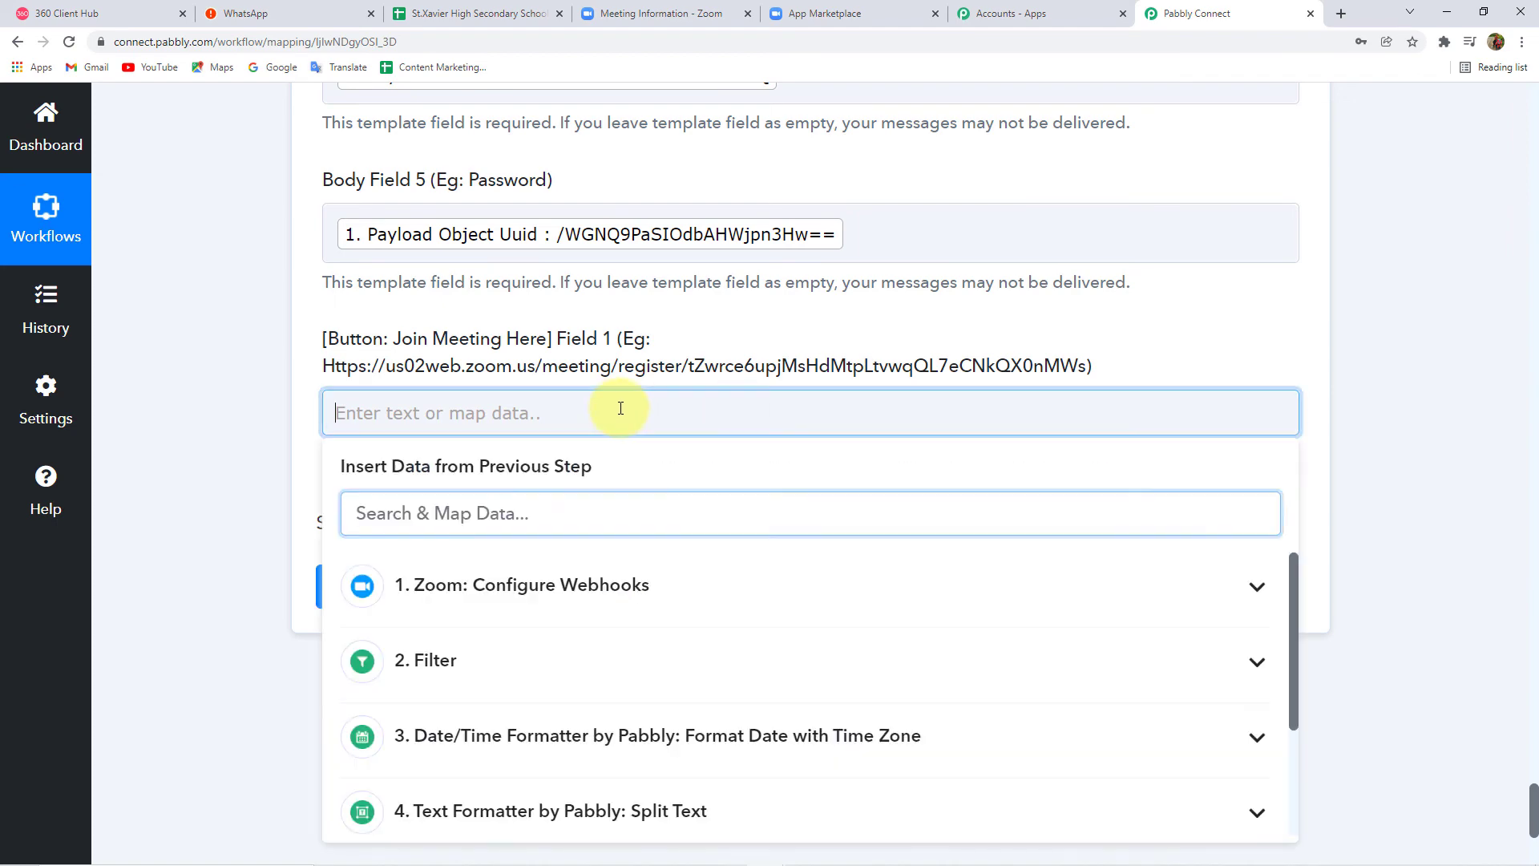
{"action": "left_click", "coordinate": [522, 582]}
{"action": "scroll", "coordinate": [250, 553], "scroll_direction": "down", "scroll_amount": 5}
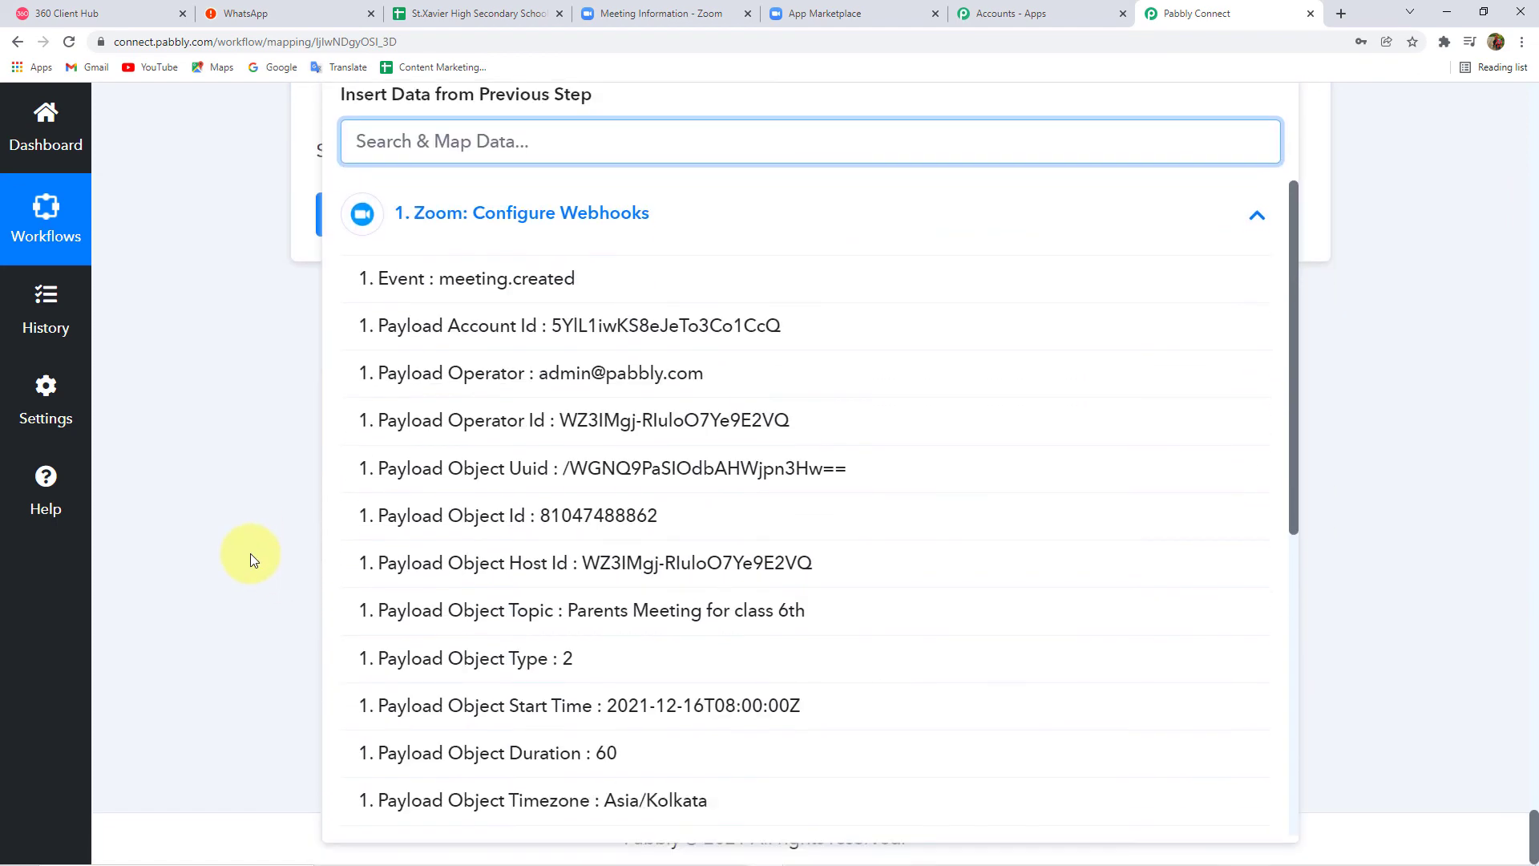
{"action": "scroll", "coordinate": [721, 618], "scroll_direction": "down", "scroll_amount": 2}
{"action": "scroll", "coordinate": [732, 618], "scroll_direction": "down", "scroll_amount": 1}
{"action": "scroll", "coordinate": [727, 621], "scroll_direction": "down", "scroll_amount": 2}
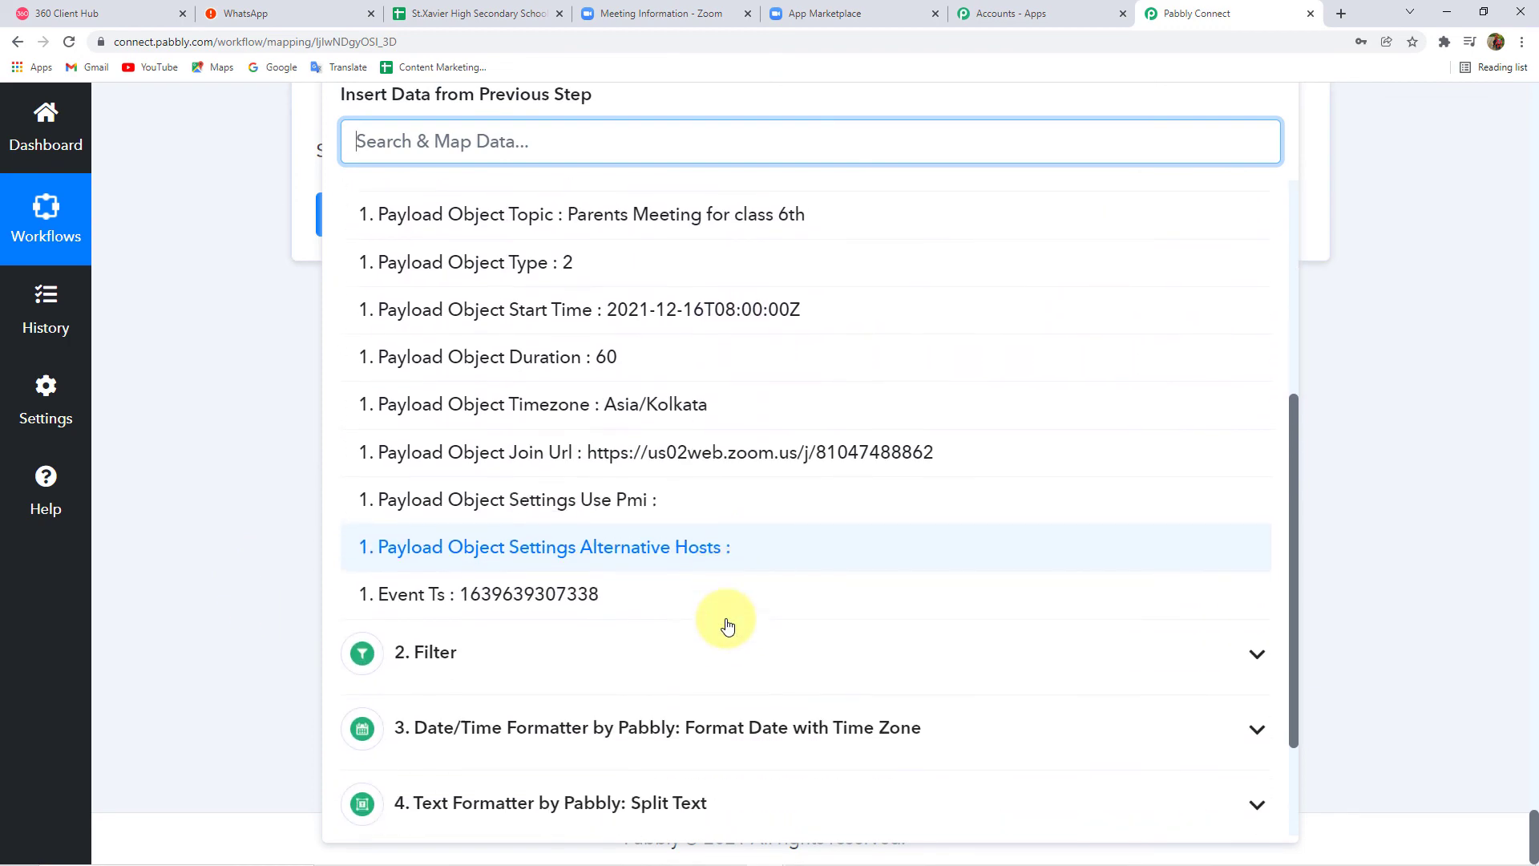
{"action": "scroll", "coordinate": [725, 624], "scroll_direction": "down", "scroll_amount": 2}
{"action": "scroll", "coordinate": [705, 641], "scroll_direction": "up", "scroll_amount": 4}
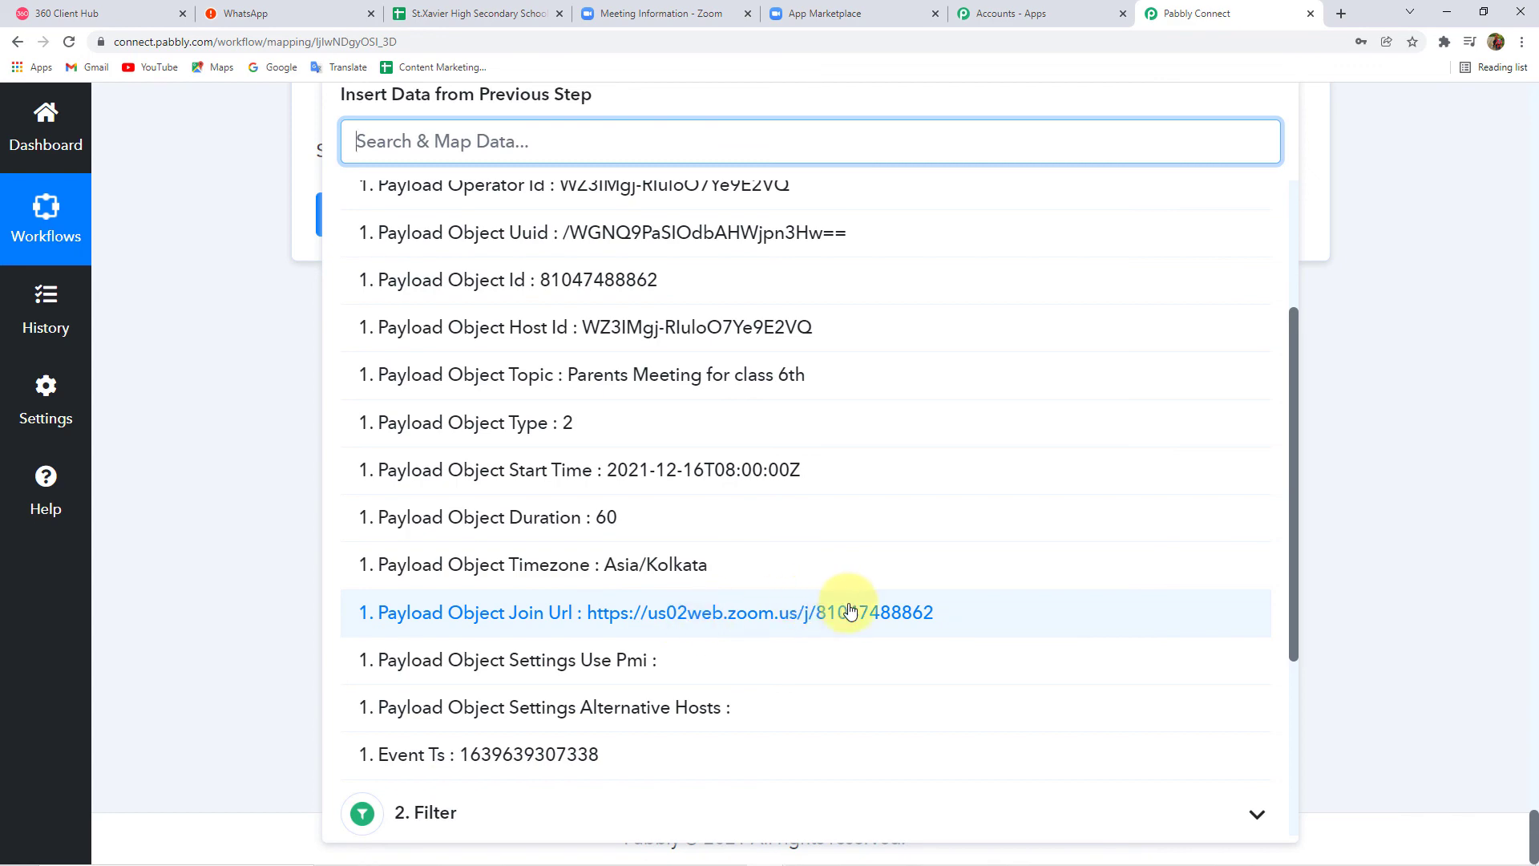
{"action": "left_click", "coordinate": [898, 613]}
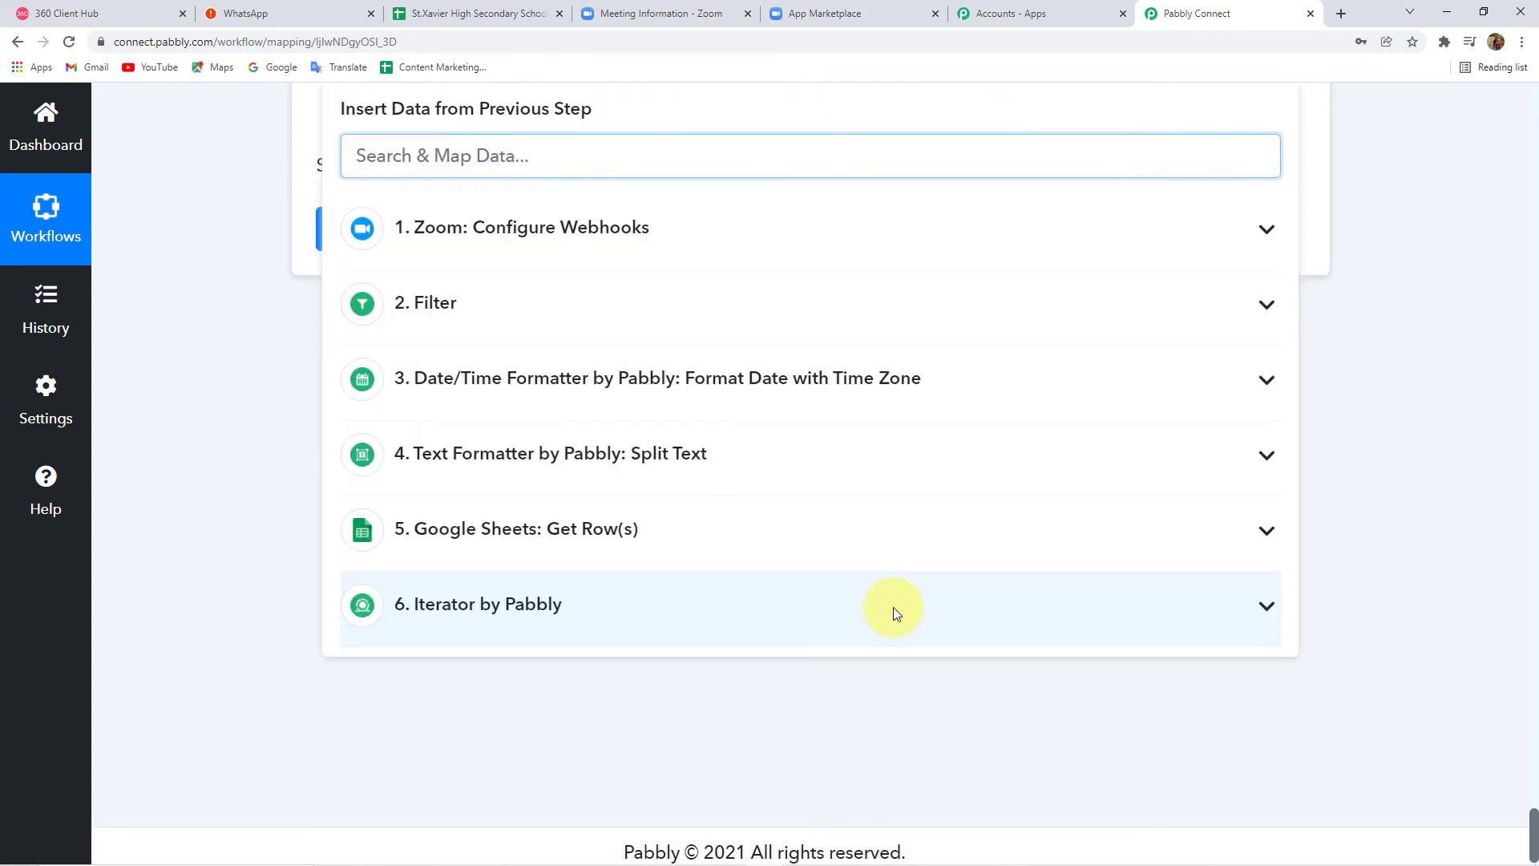
{"action": "left_click", "coordinate": [224, 267]}
- Verify the mapped fields' order against the approved template preview in 360 Client Hub
{"action": "scroll", "coordinate": [233, 306], "scroll_direction": "up", "scroll_amount": 4}
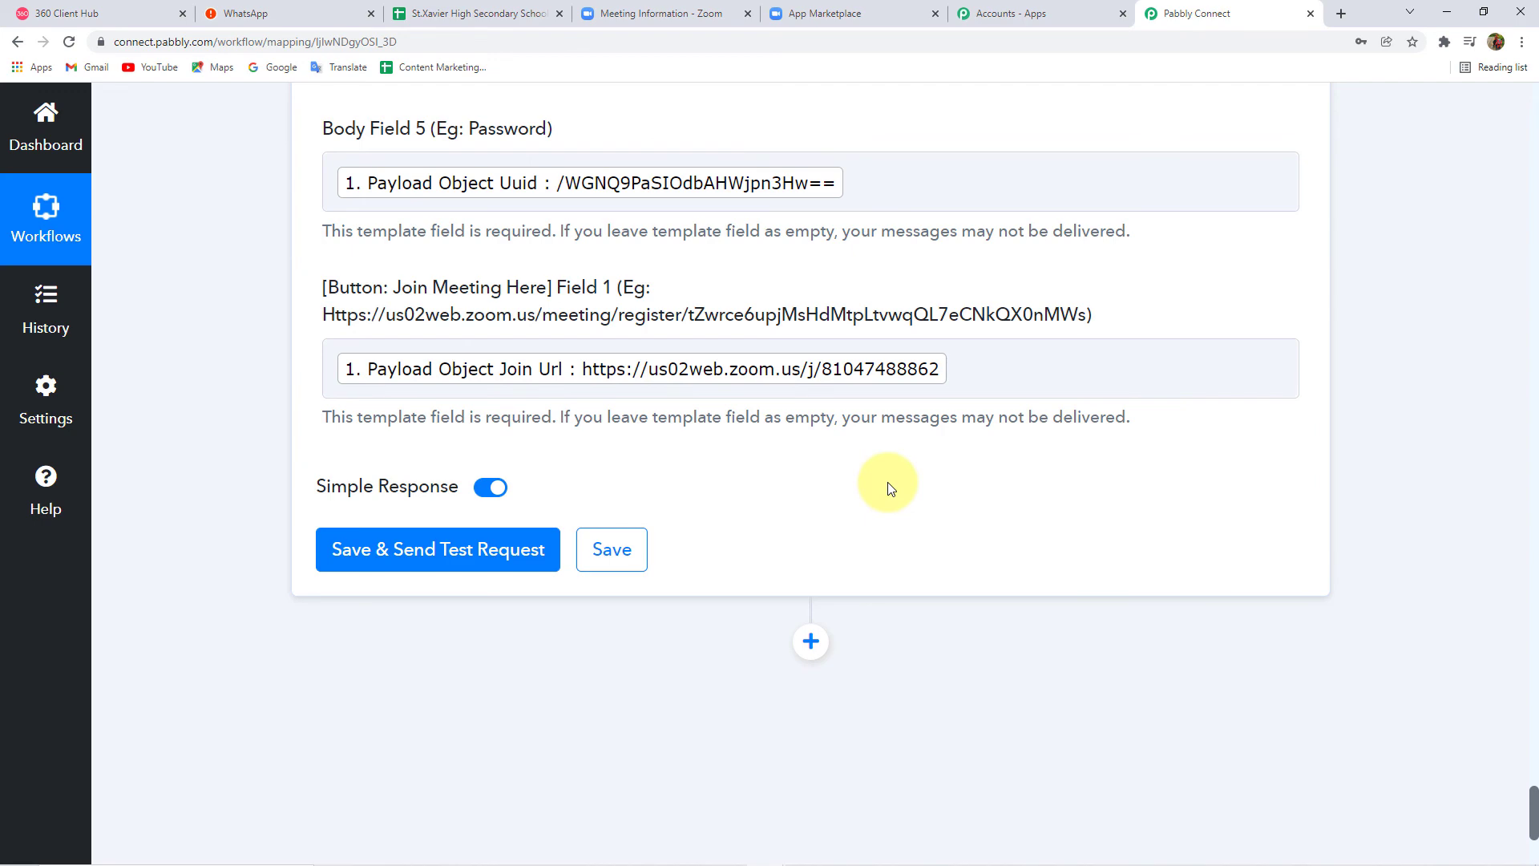
{"action": "scroll", "coordinate": [886, 485], "scroll_direction": "up", "scroll_amount": 4}
{"action": "scroll", "coordinate": [829, 222], "scroll_direction": "up", "scroll_amount": 5}
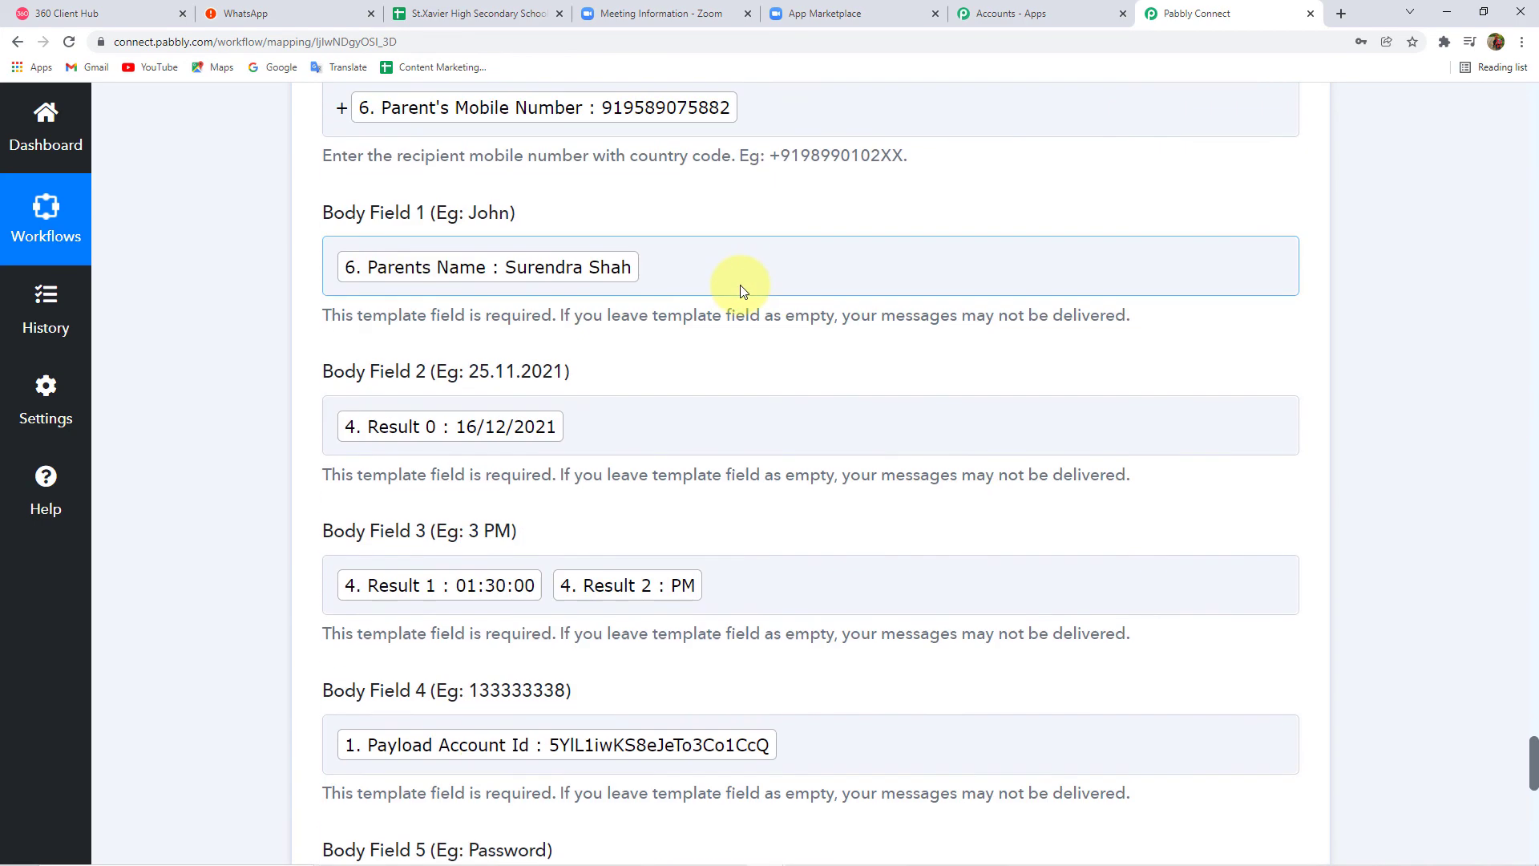
{"action": "scroll", "coordinate": [740, 285], "scroll_direction": "up", "scroll_amount": 3}
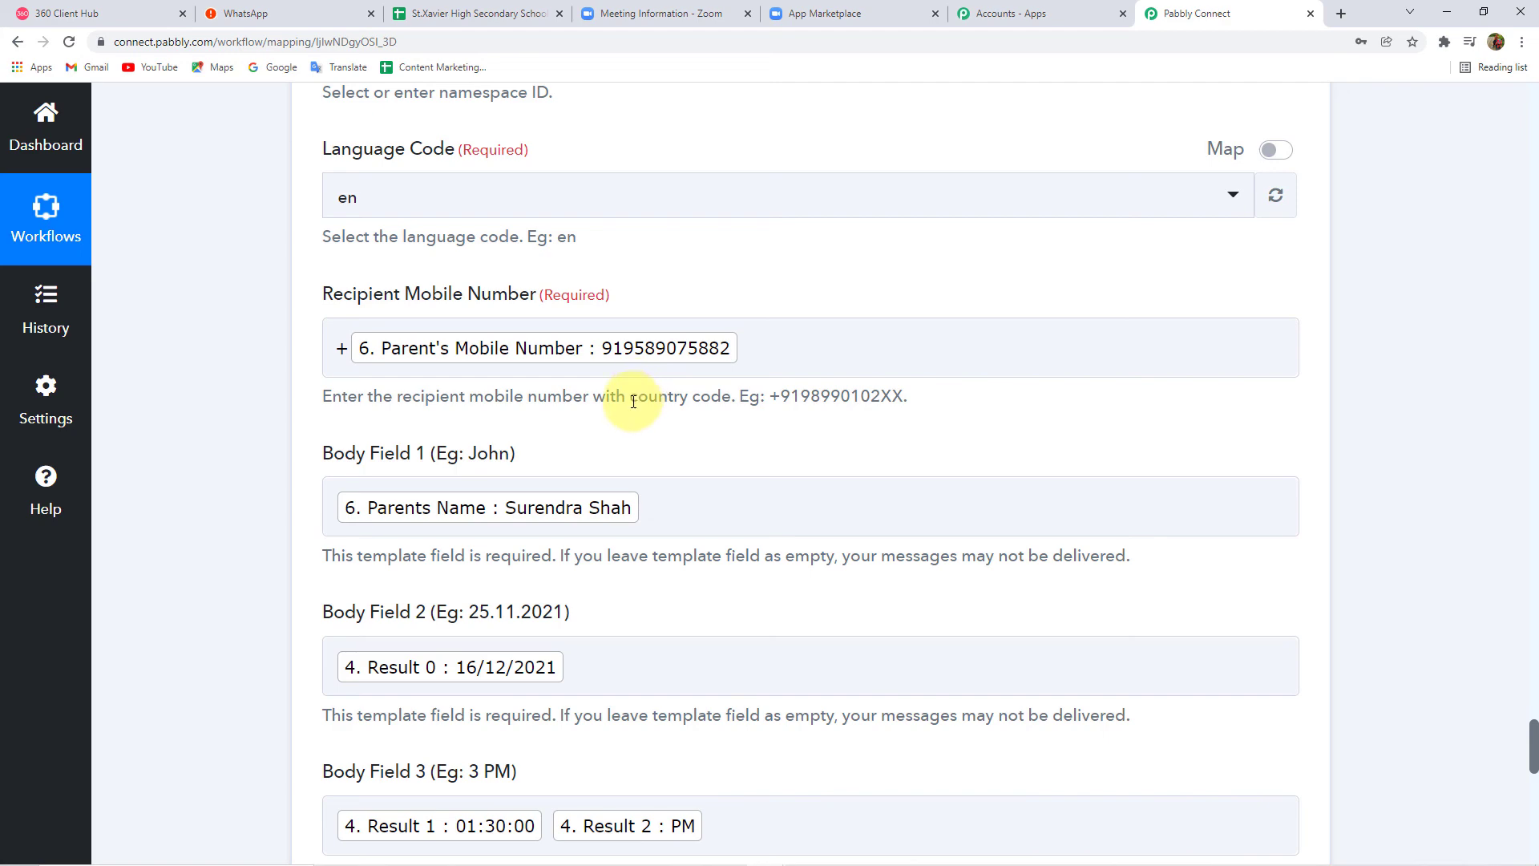
{"action": "scroll", "coordinate": [632, 401], "scroll_direction": "down", "scroll_amount": 1}
{"action": "scroll", "coordinate": [632, 400], "scroll_direction": "down", "scroll_amount": 3}
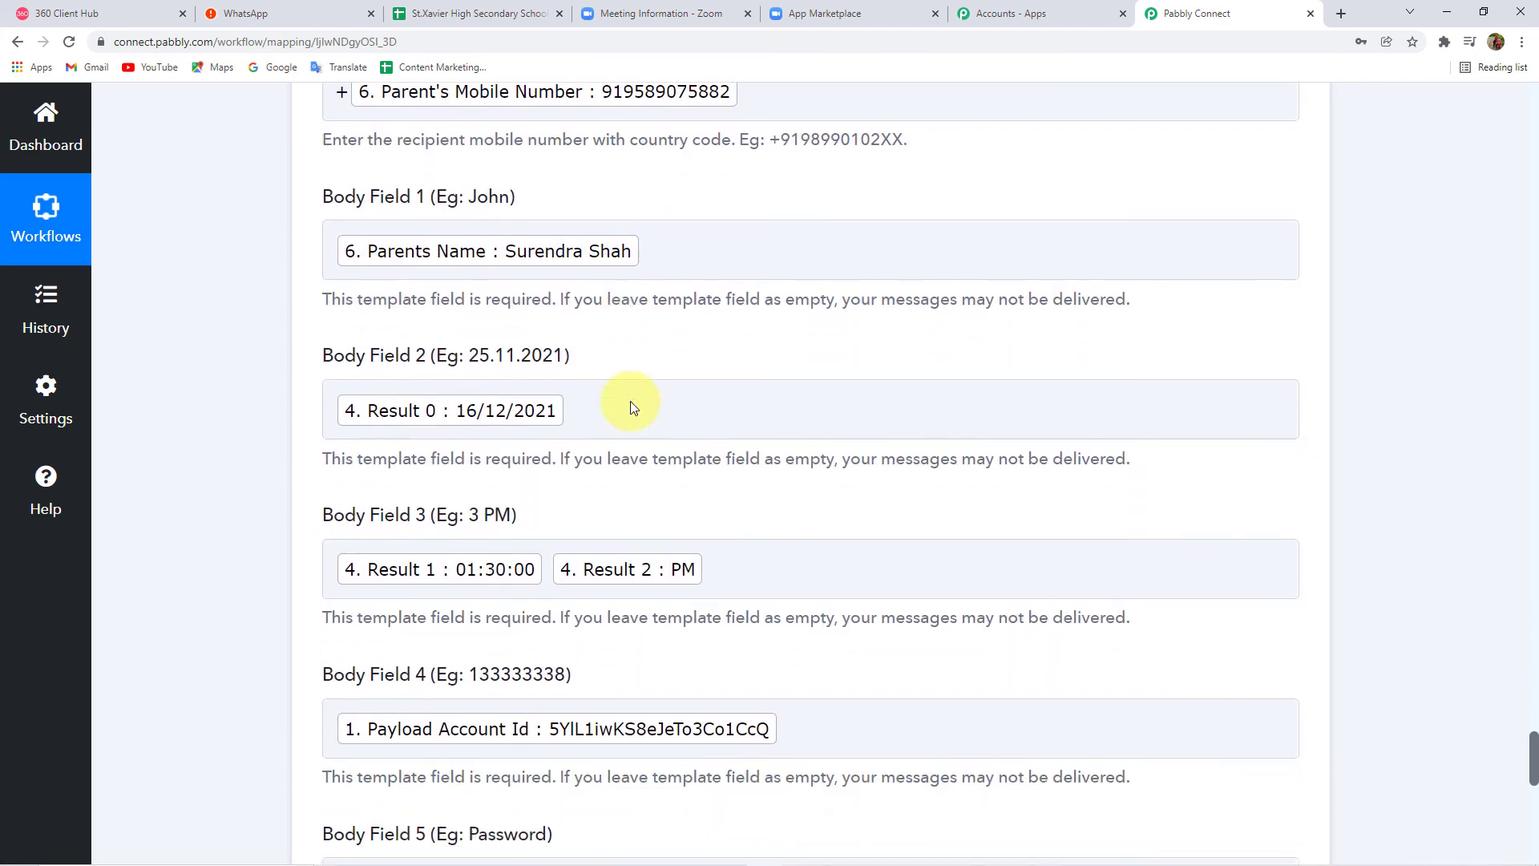
{"action": "scroll", "coordinate": [633, 401], "scroll_direction": "down", "scroll_amount": 3}
{"action": "scroll", "coordinate": [633, 401], "scroll_direction": "down", "scroll_amount": 3}
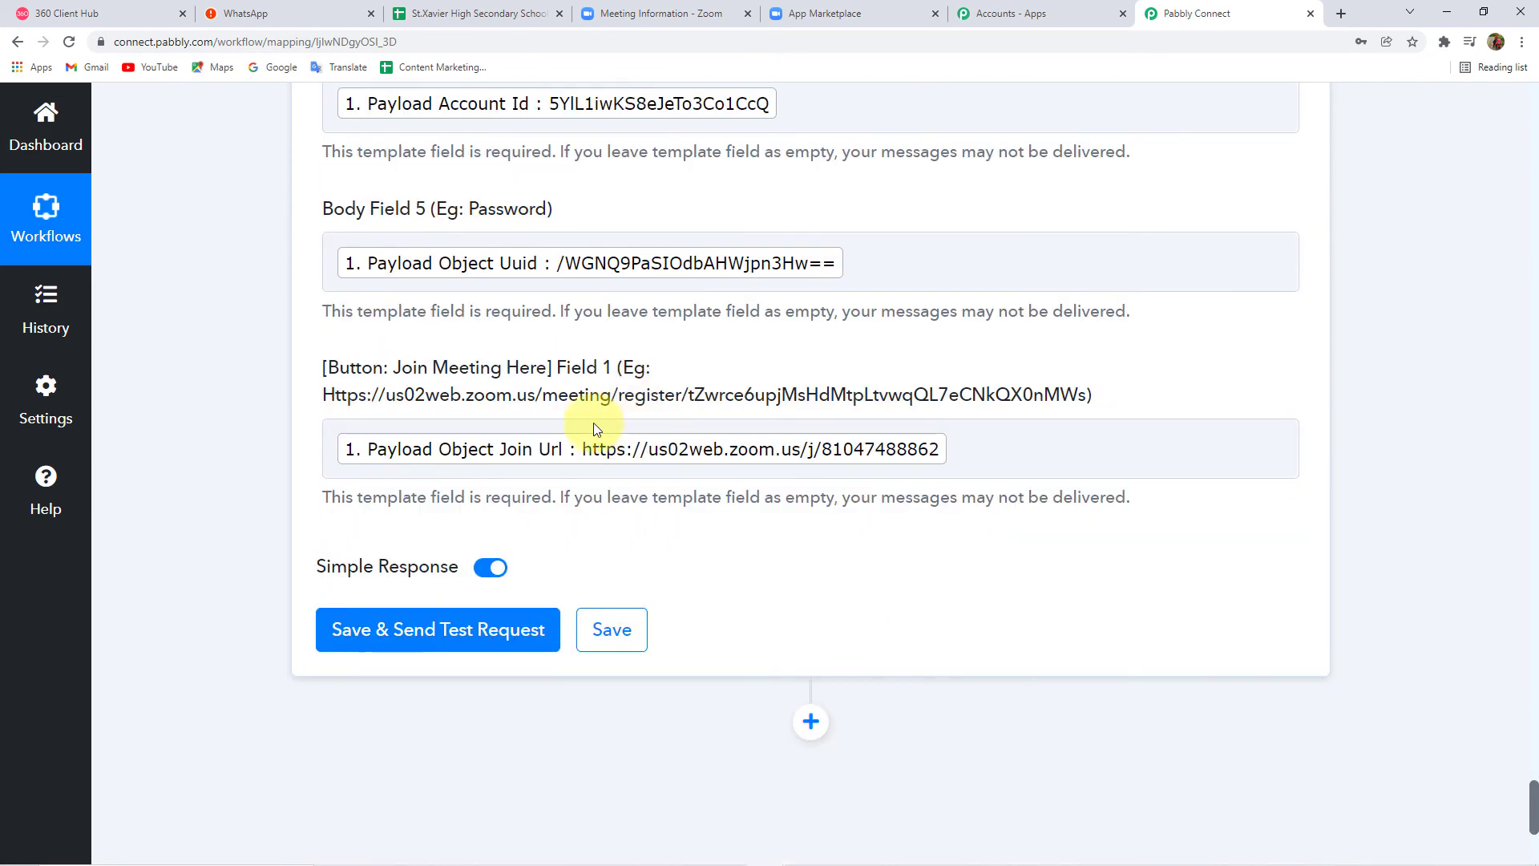
{"action": "left_click", "coordinate": [64, 13]}
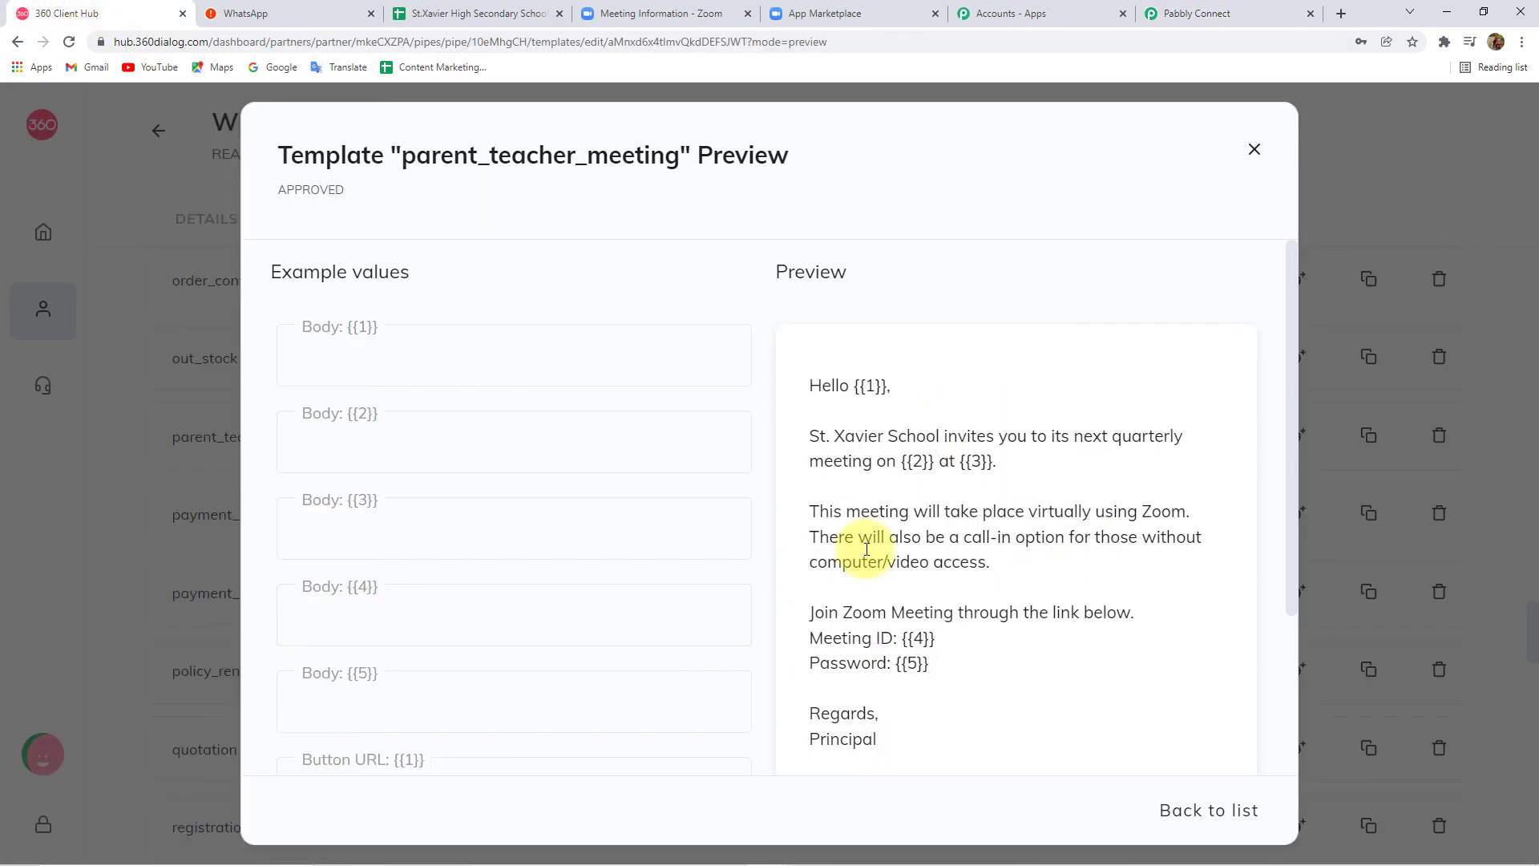
{"action": "left_click", "coordinate": [1257, 19]}
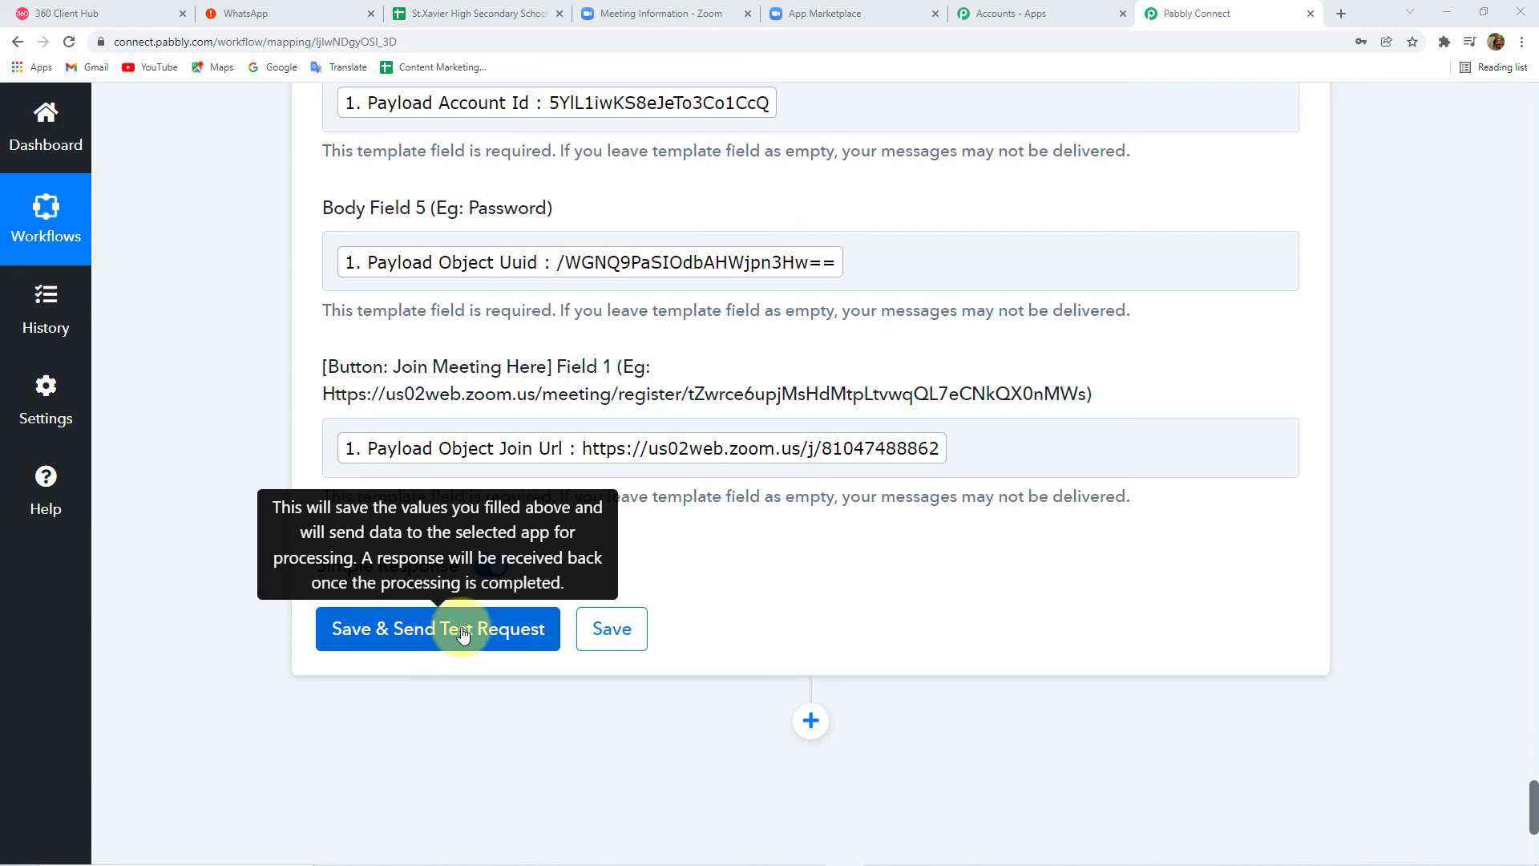
- Open WhatsApp Web in this window to watch for the incoming message
{"action": "left_click", "coordinate": [266, 10]}
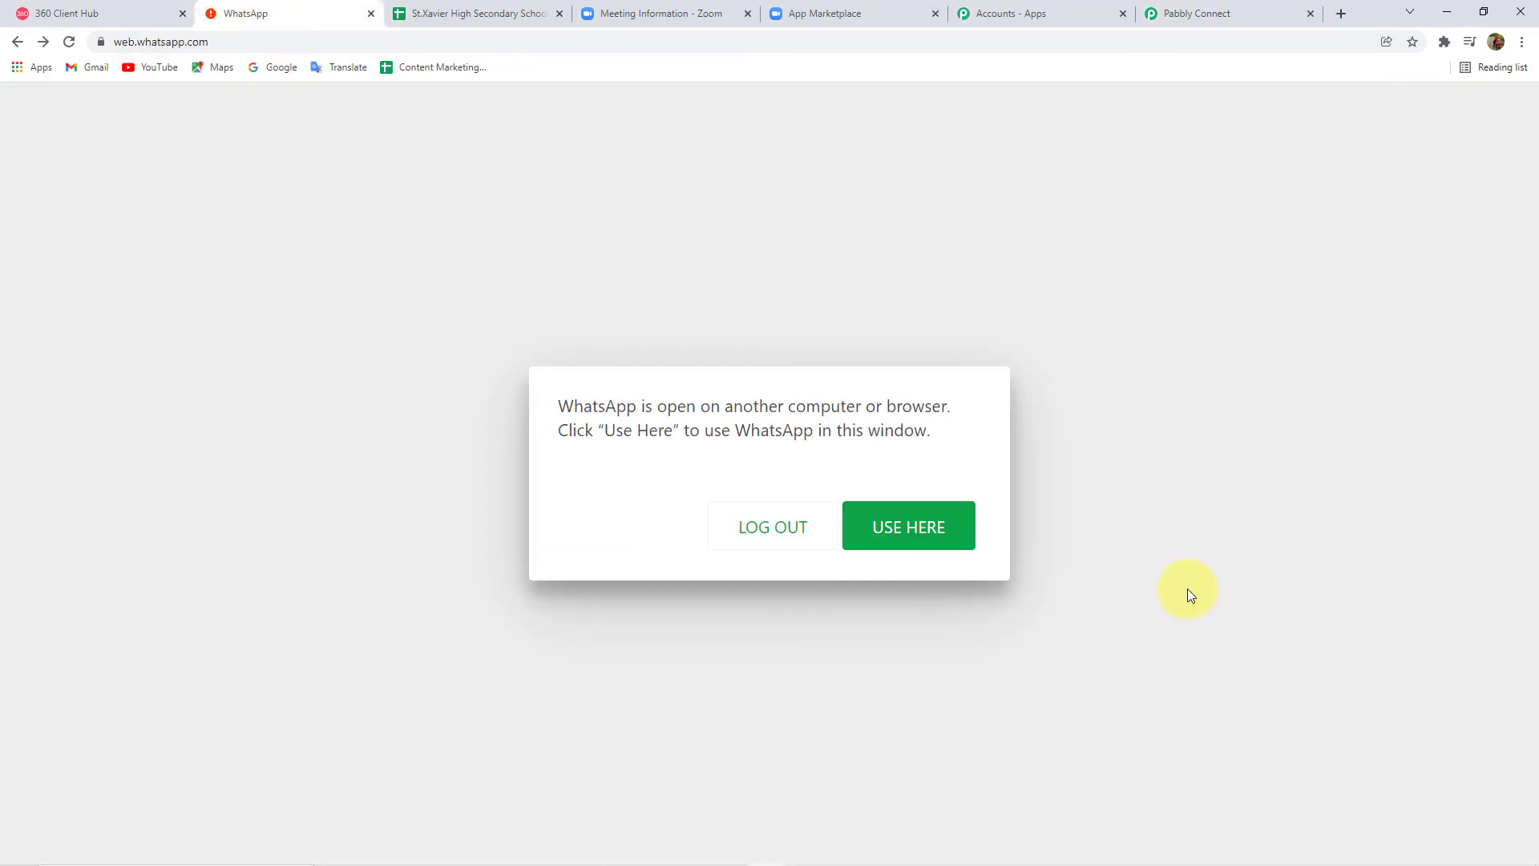
{"action": "left_click", "coordinate": [929, 540]}
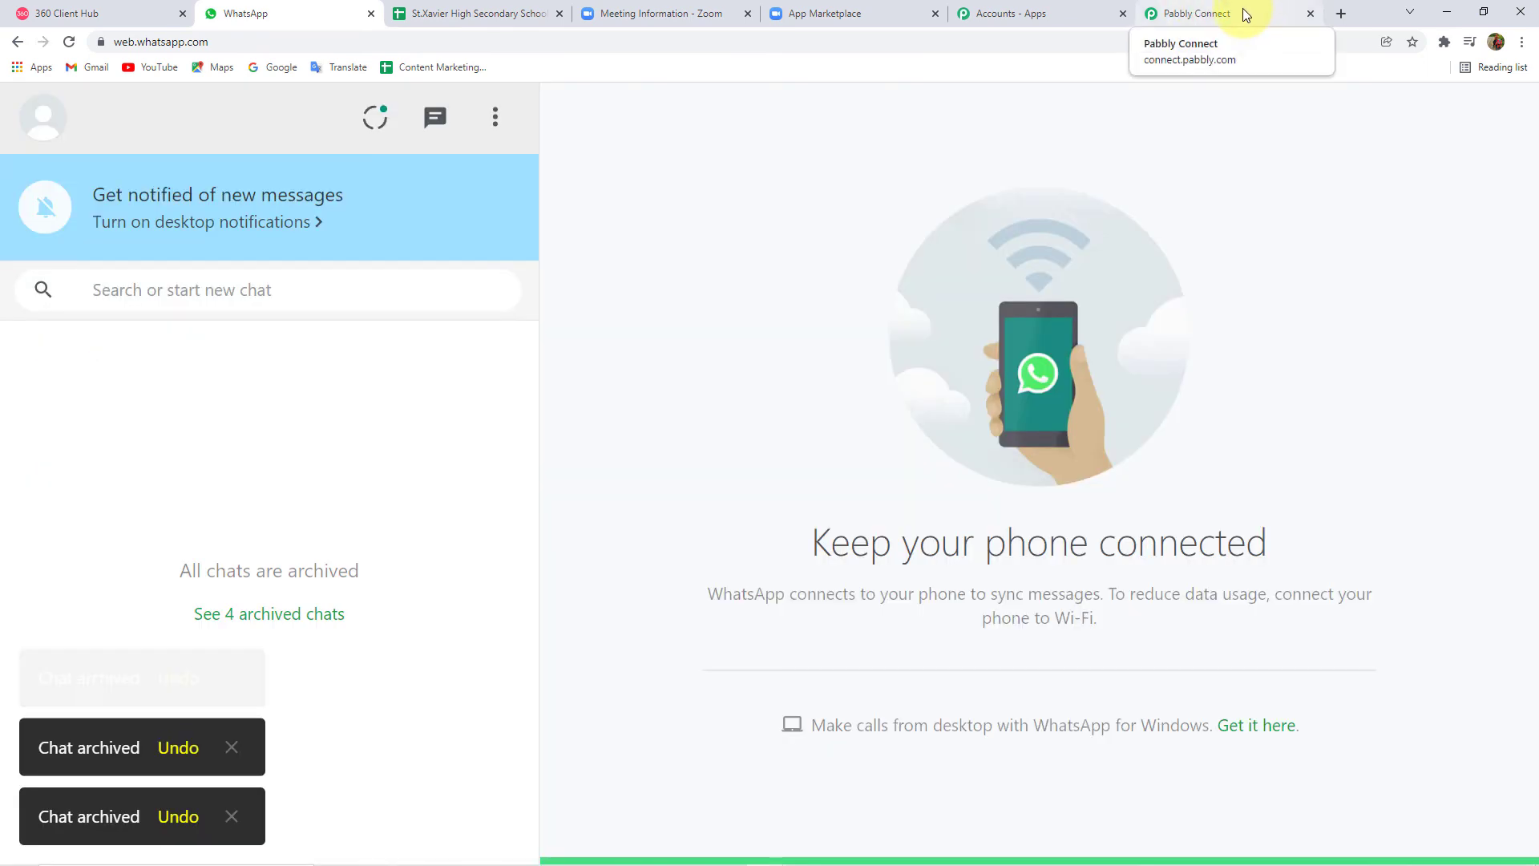
{"action": "left_click", "coordinate": [1202, 14]}
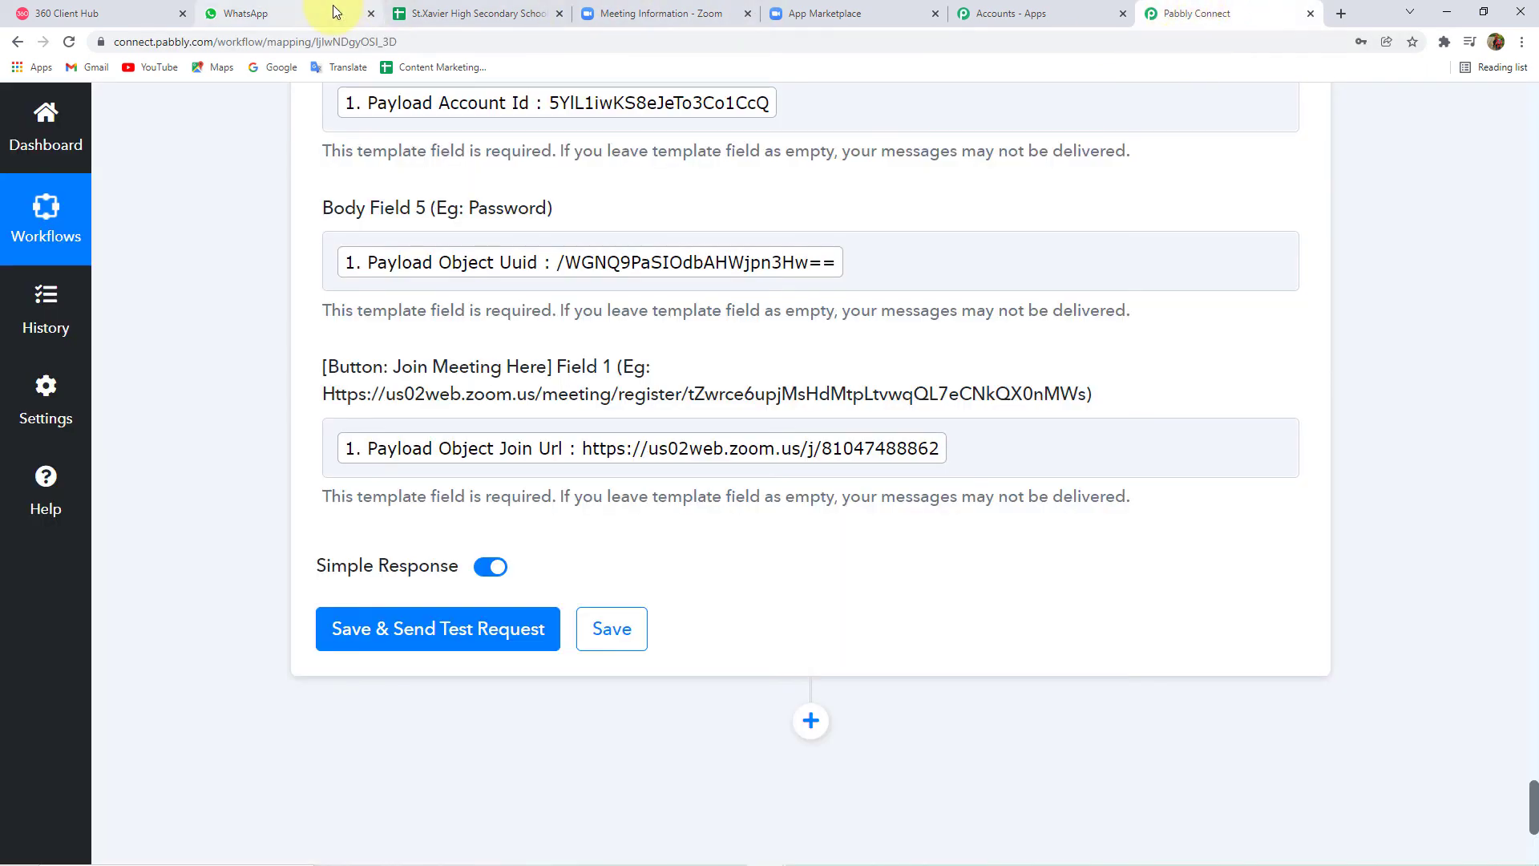
{"action": "left_click", "coordinate": [321, 11]}
- Save and send the test request, then read the response's message Id and stable status
{"action": "left_click", "coordinate": [1169, 14]}
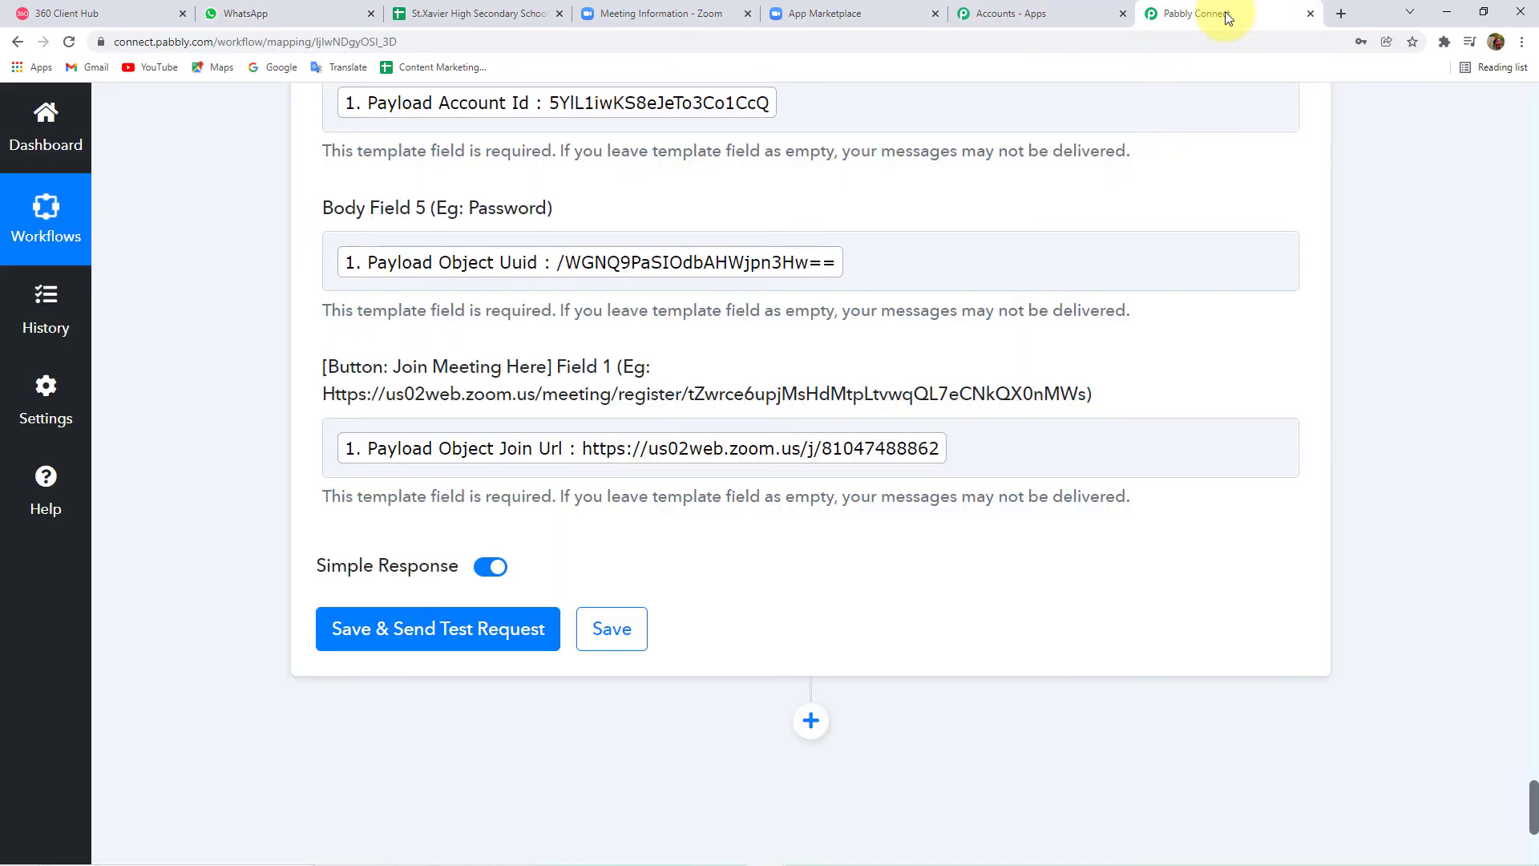
{"action": "left_click", "coordinate": [513, 629]}
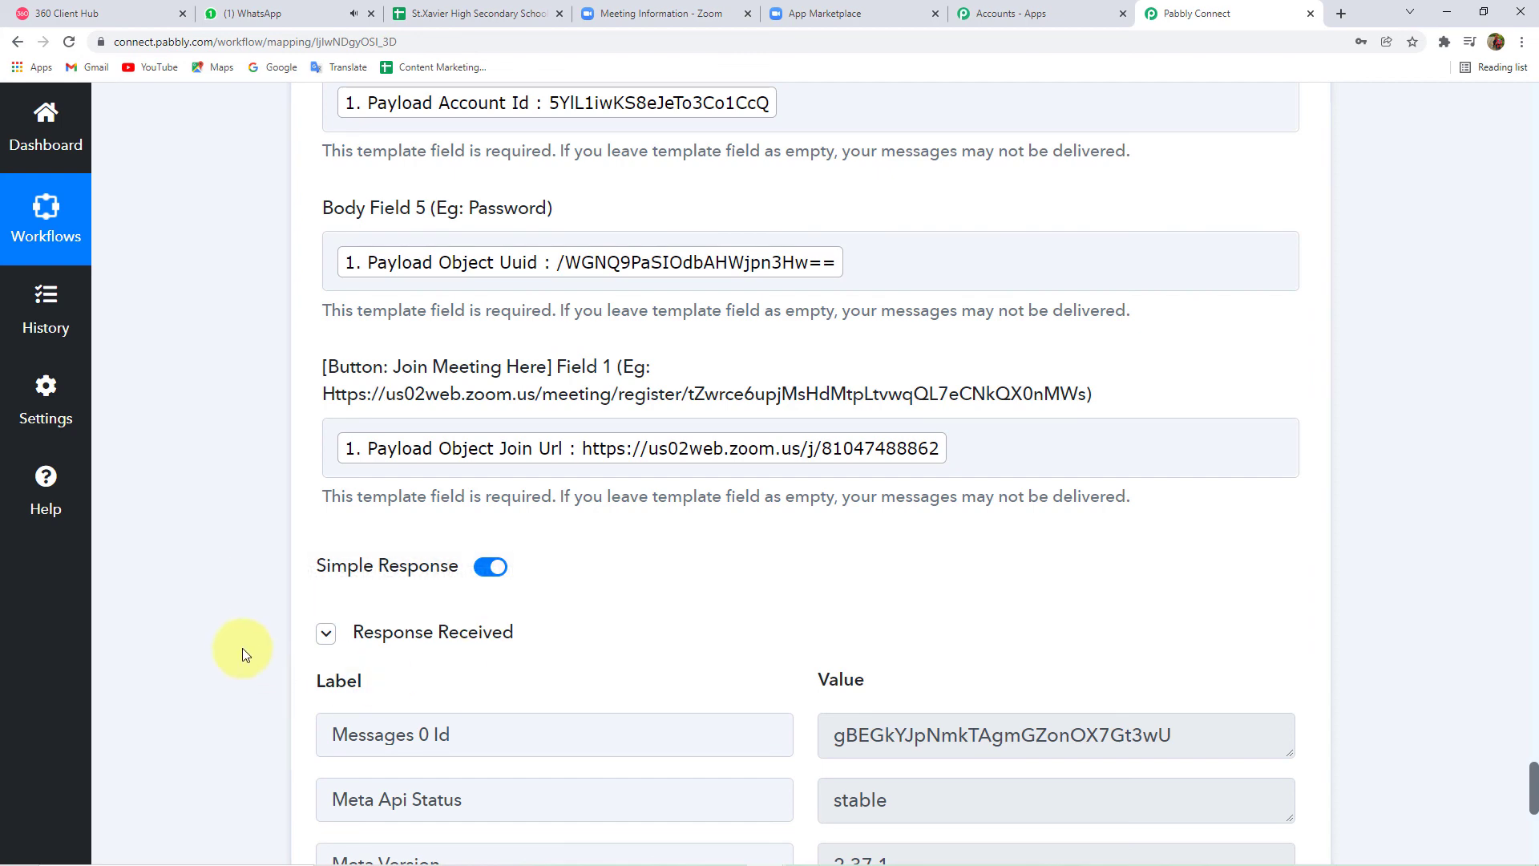
{"action": "scroll", "coordinate": [481, 420], "scroll_direction": "down", "scroll_amount": 4}
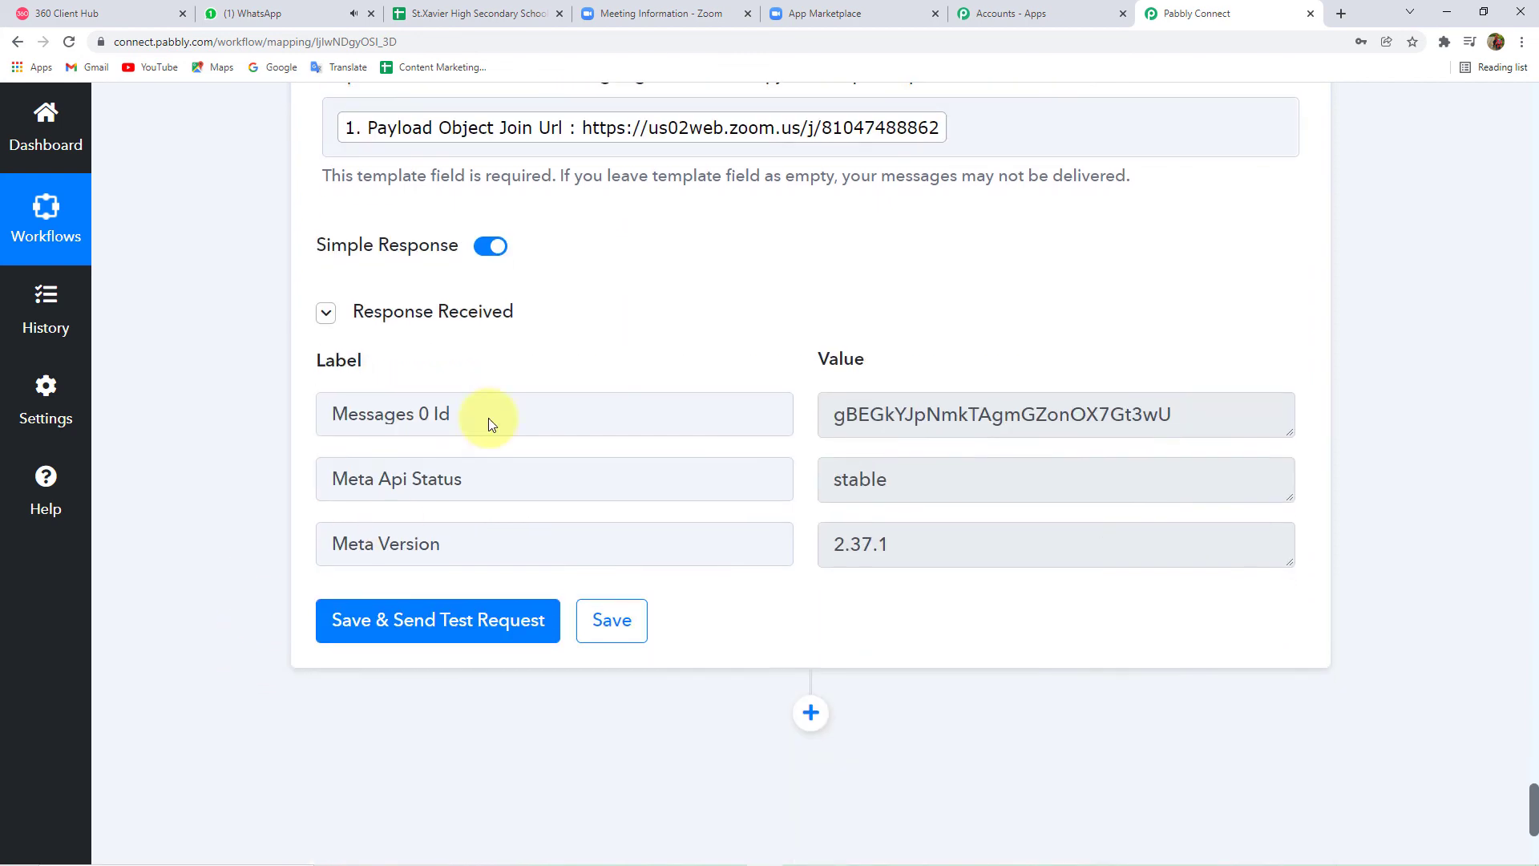
- Open the WhatsApp chat holding the 16/12/2021, 01:30 PM meeting invitation and scroll to its Join Meeting Here button
{"action": "left_click", "coordinate": [291, 17]}
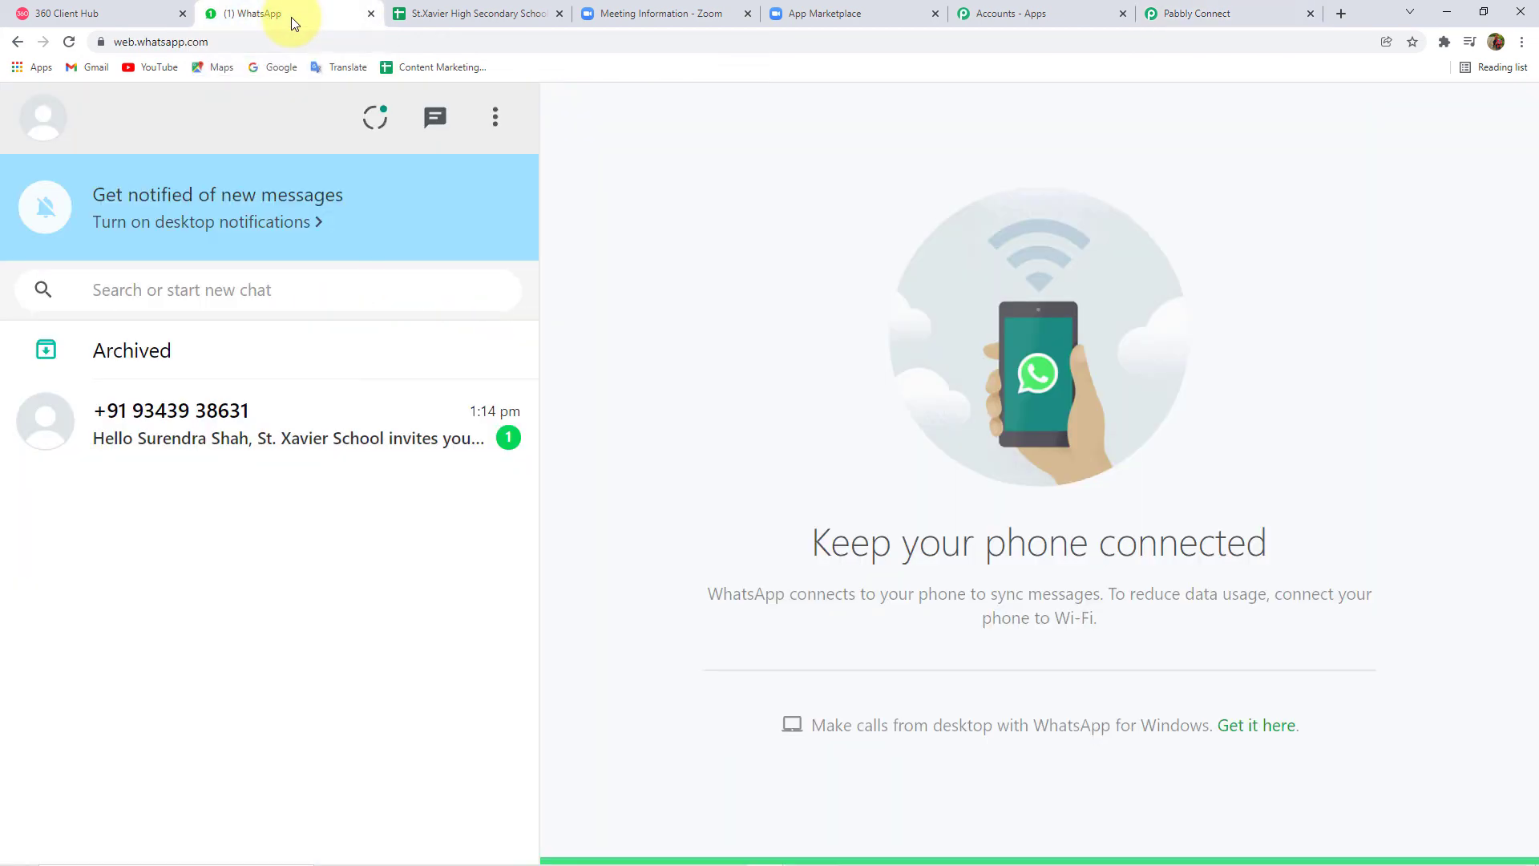
{"action": "left_click", "coordinate": [215, 416]}
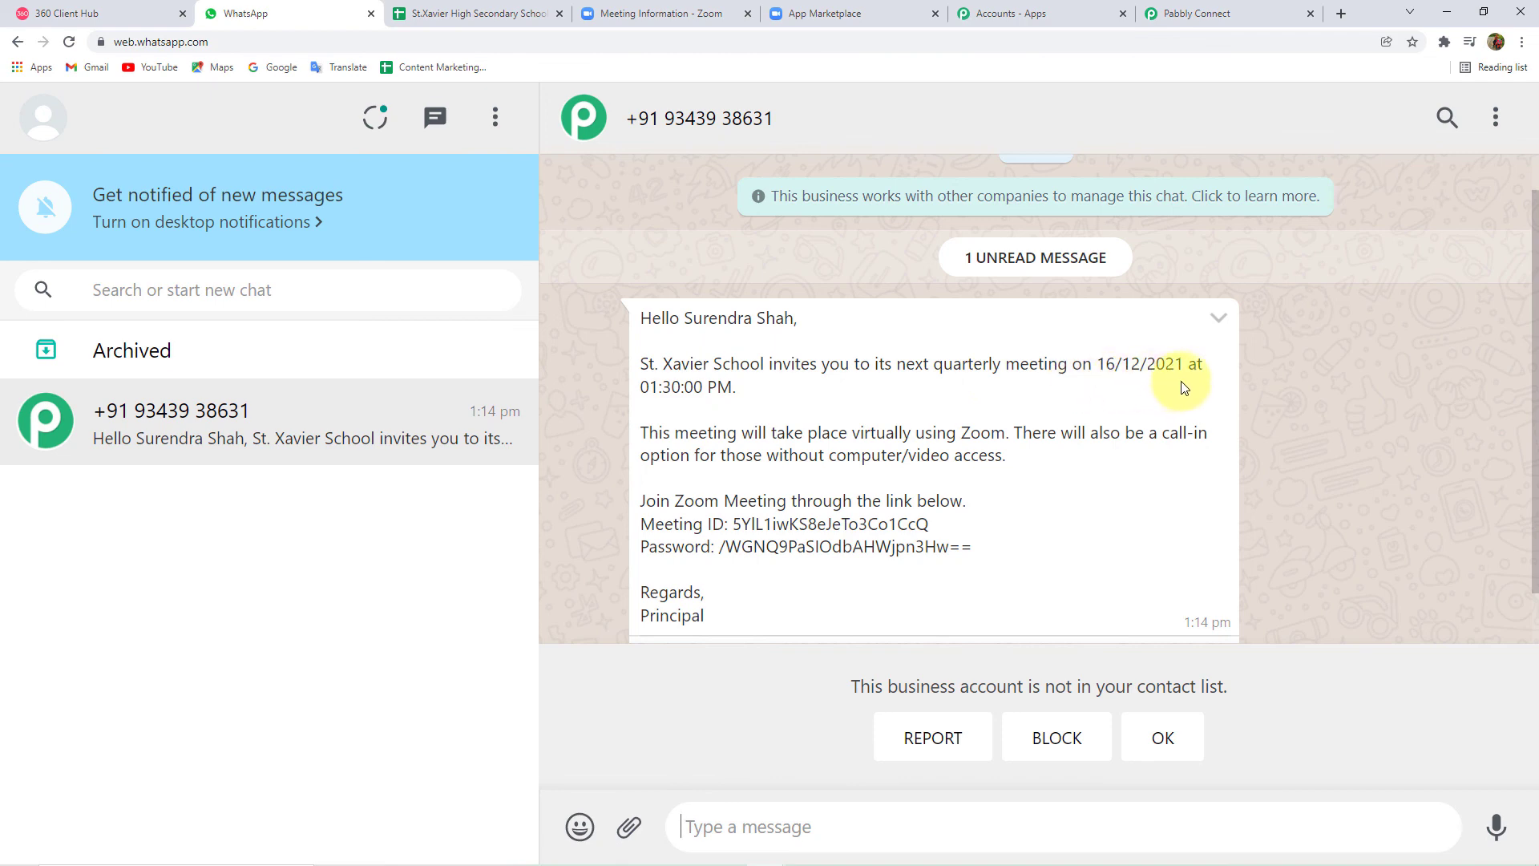
{"action": "scroll", "coordinate": [658, 409], "scroll_direction": "down", "scroll_amount": 1}
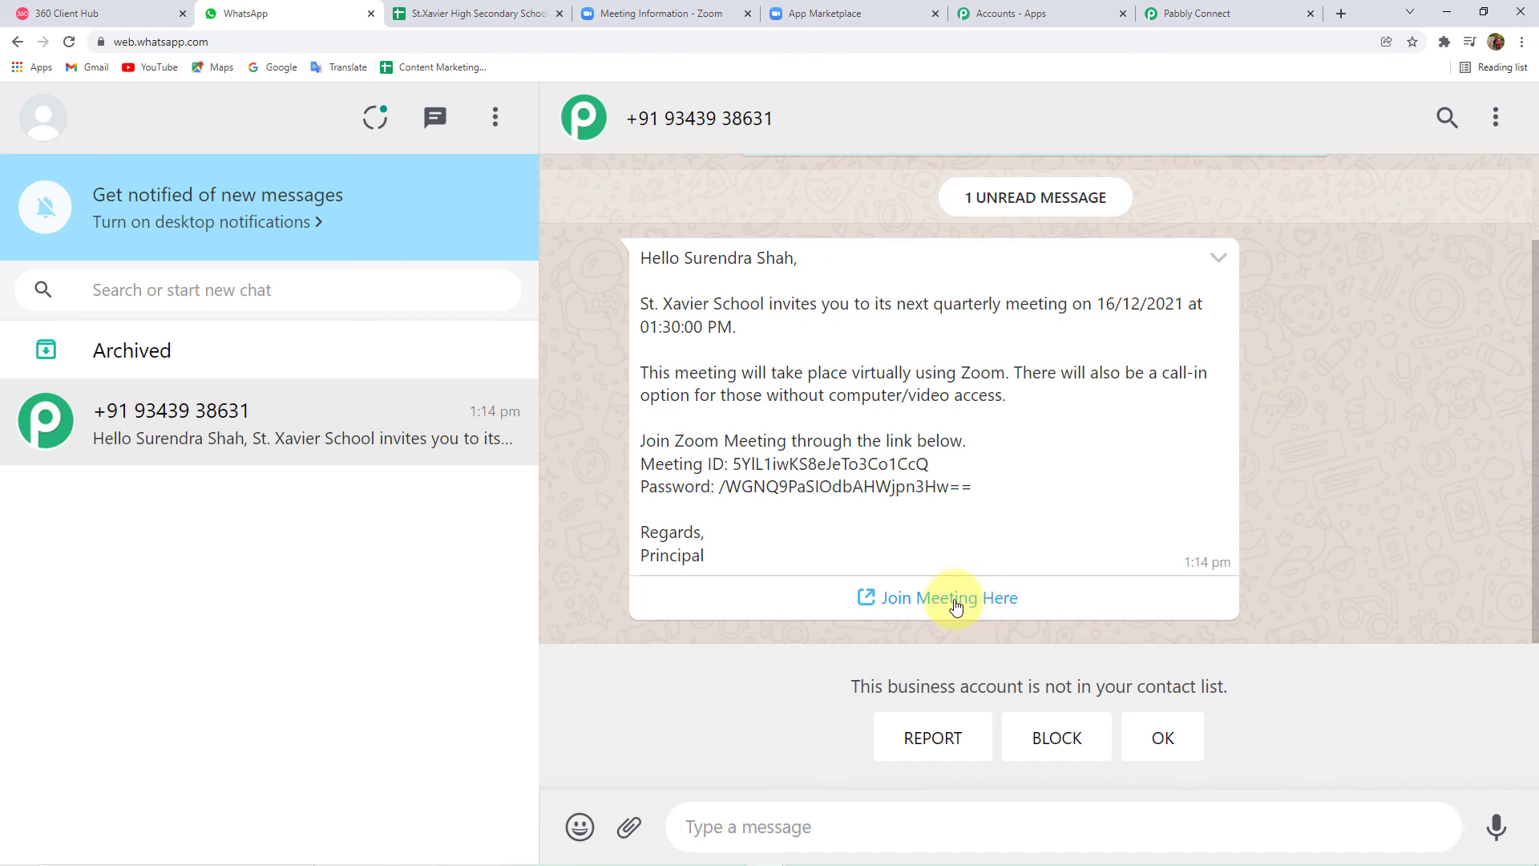
- Try the Join Meeting Here link, close the failed Zoom page, and mark the business sender as not spam
{"action": "left_click", "coordinate": [1003, 608]}
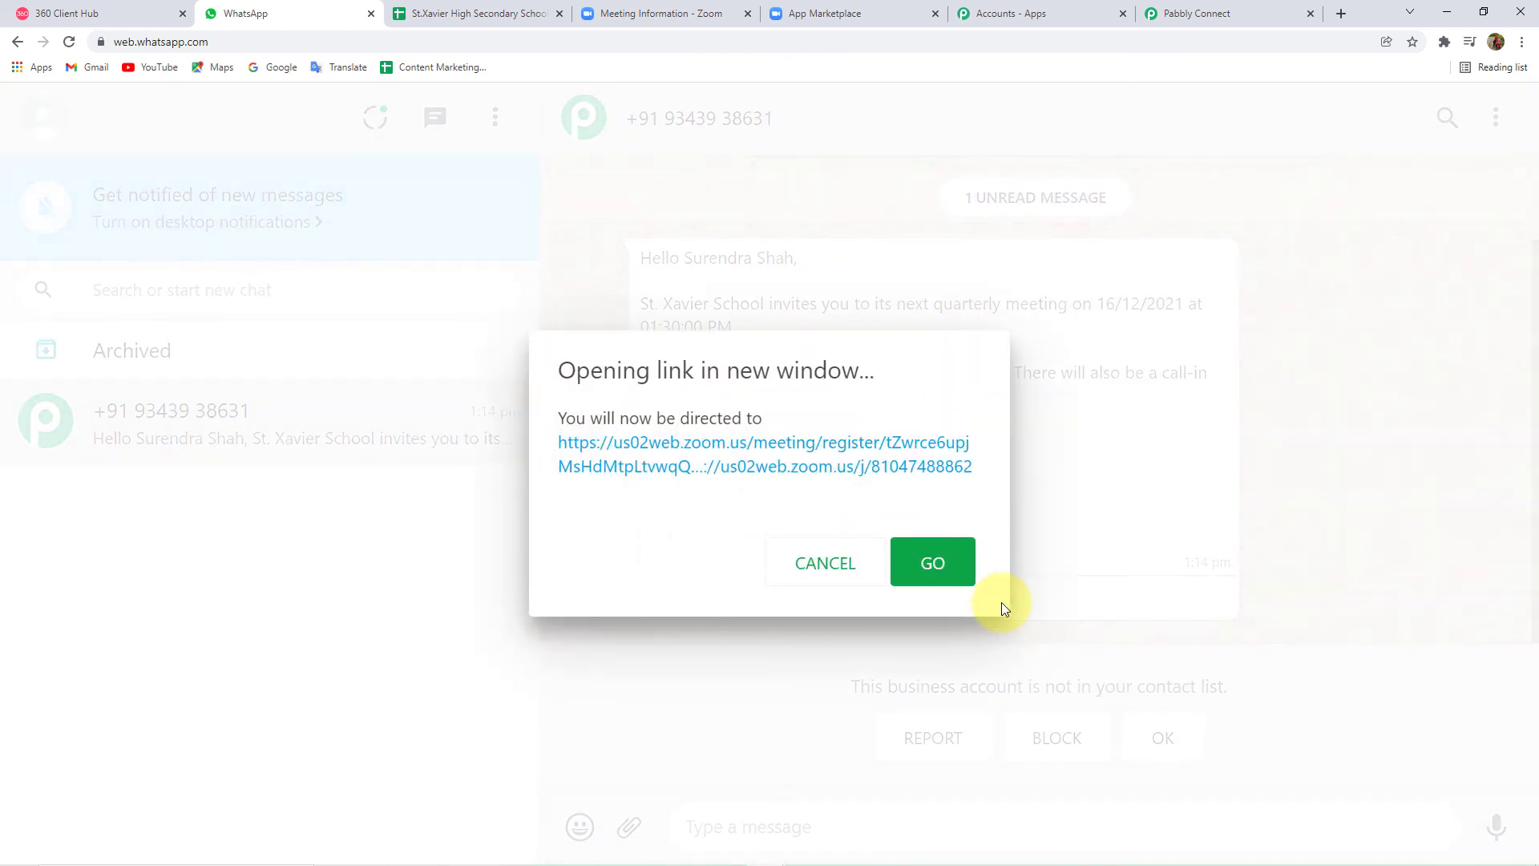
{"action": "left_click", "coordinate": [920, 567]}
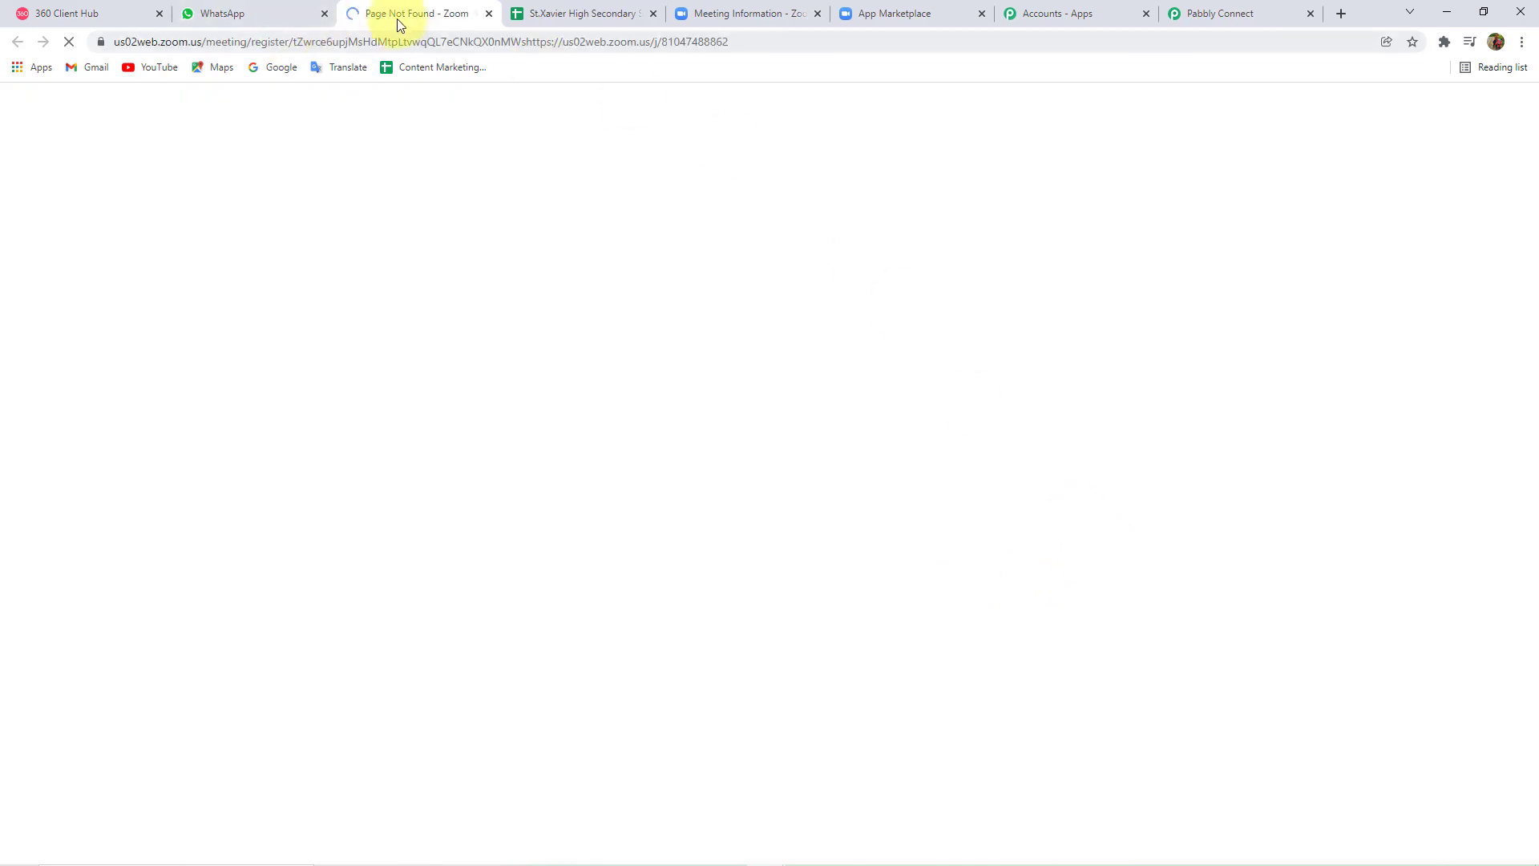
{"action": "left_click", "coordinate": [489, 14]}
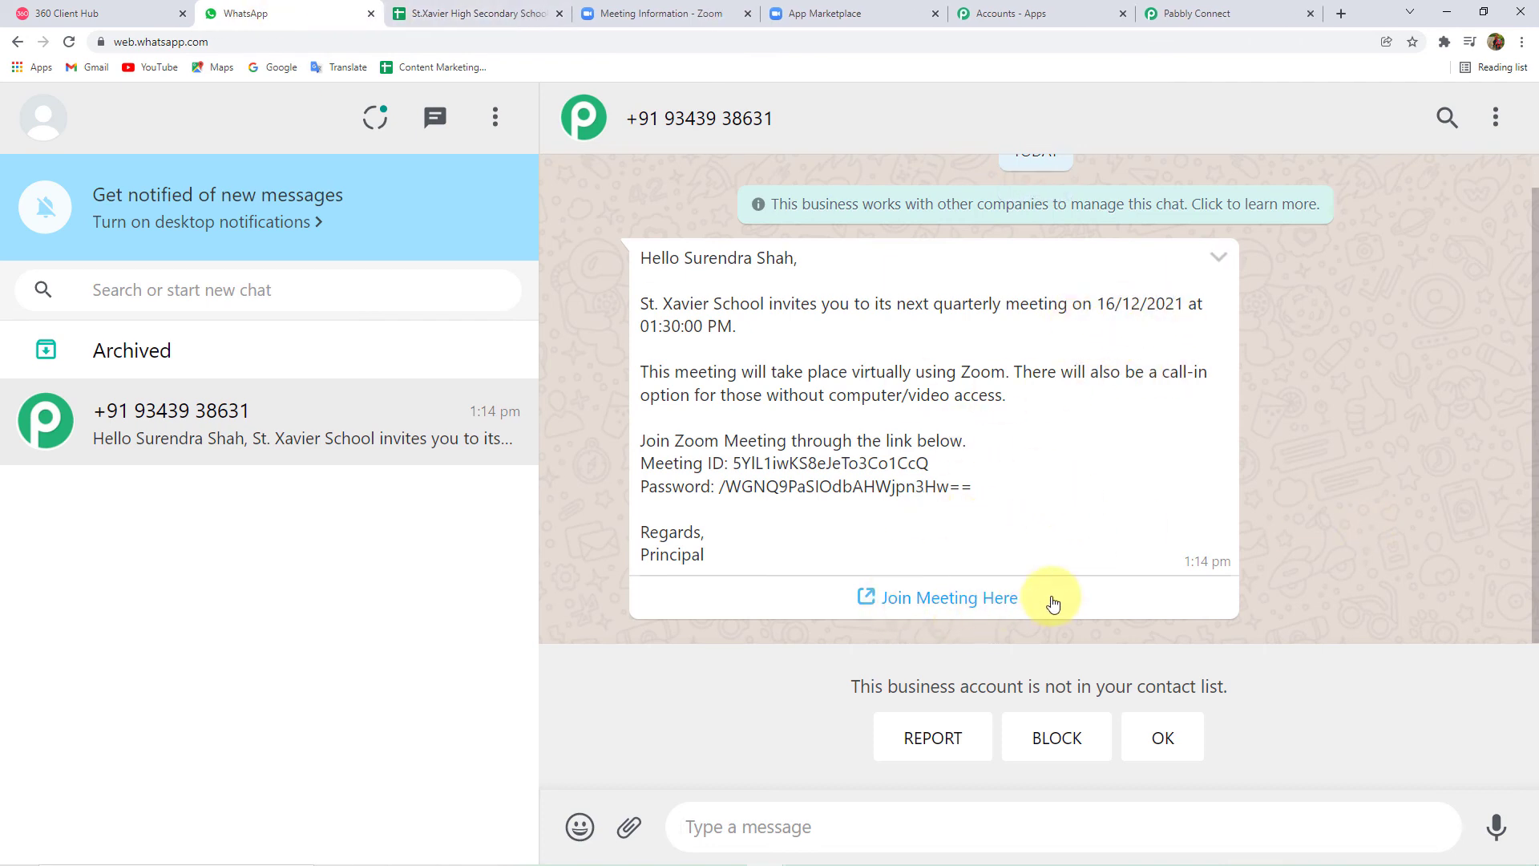
{"action": "left_click", "coordinate": [1162, 752]}
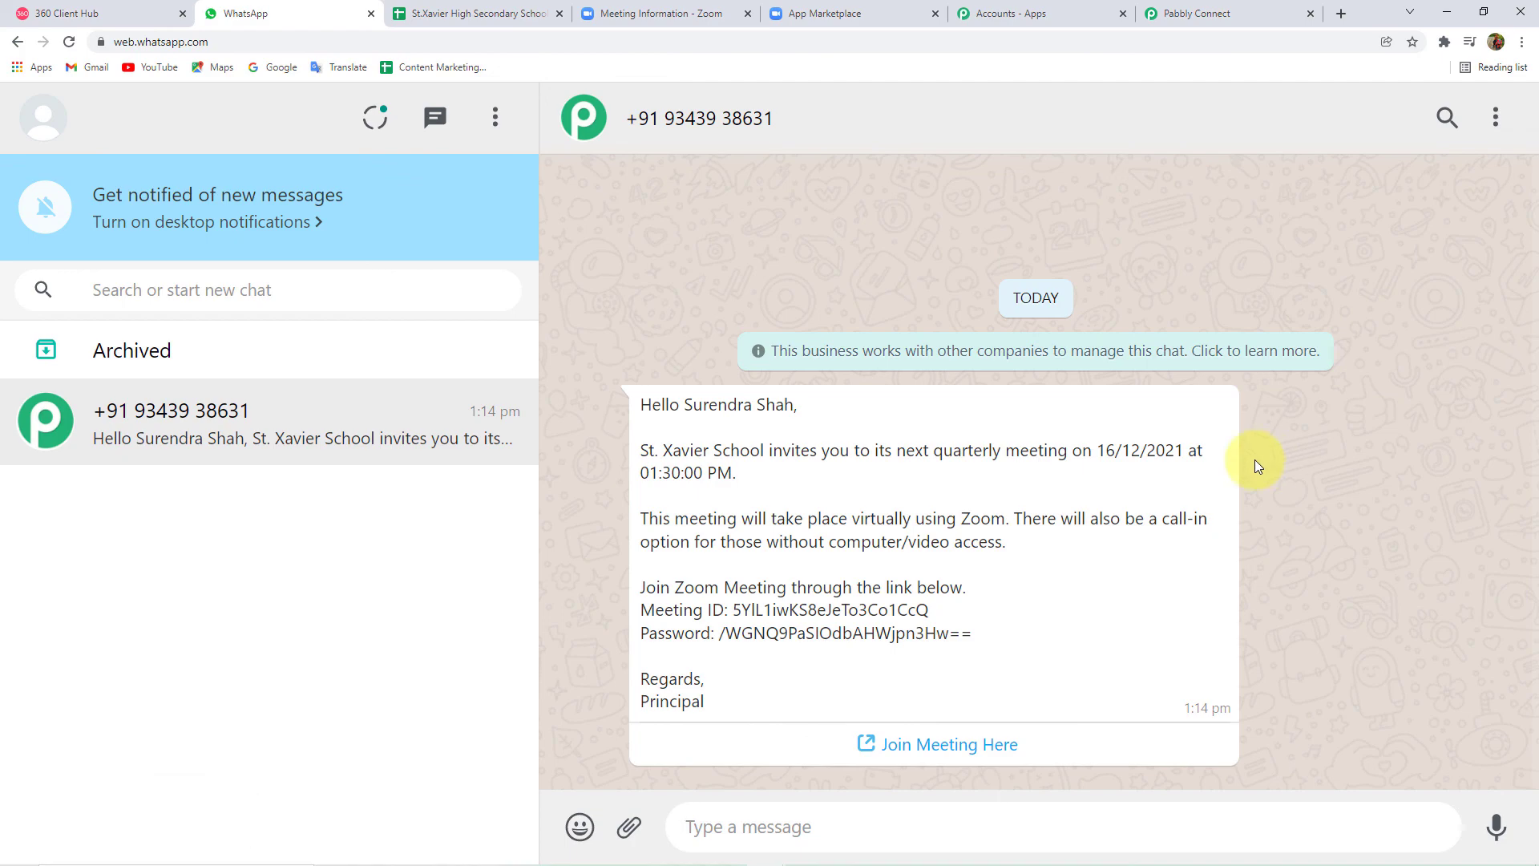
- Return to the Pabbly Connect Zoom to WhatsApp workflow and scroll back up through its steps
{"action": "left_click", "coordinate": [1170, 14]}
{"action": "scroll", "coordinate": [340, 517], "scroll_direction": "up", "scroll_amount": 8}
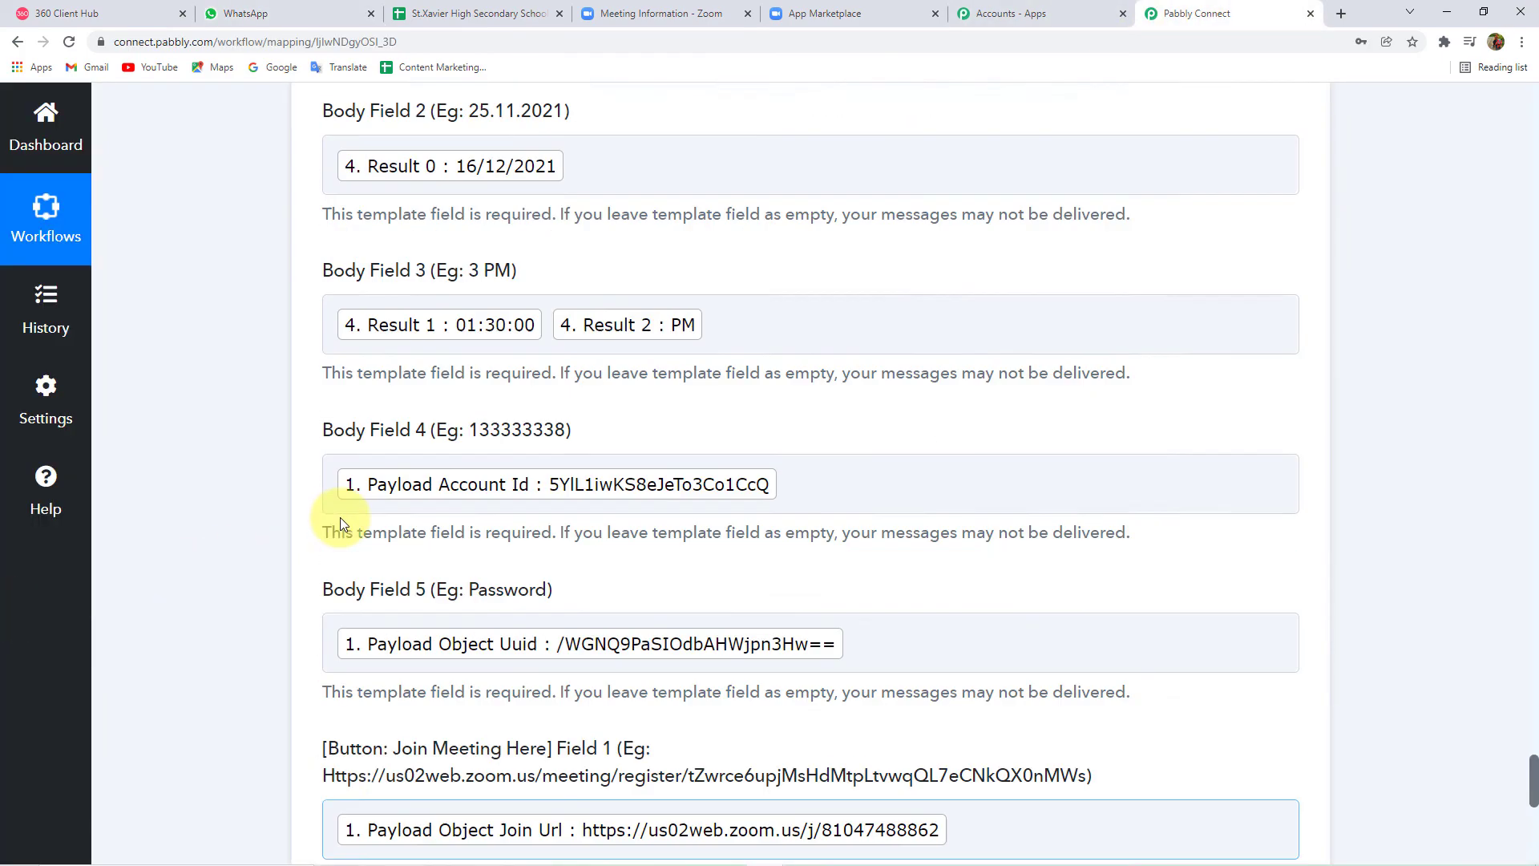
{"action": "scroll", "coordinate": [343, 518], "scroll_direction": "up", "scroll_amount": 7}
{"action": "scroll", "coordinate": [343, 515], "scroll_direction": "up", "scroll_amount": 7}
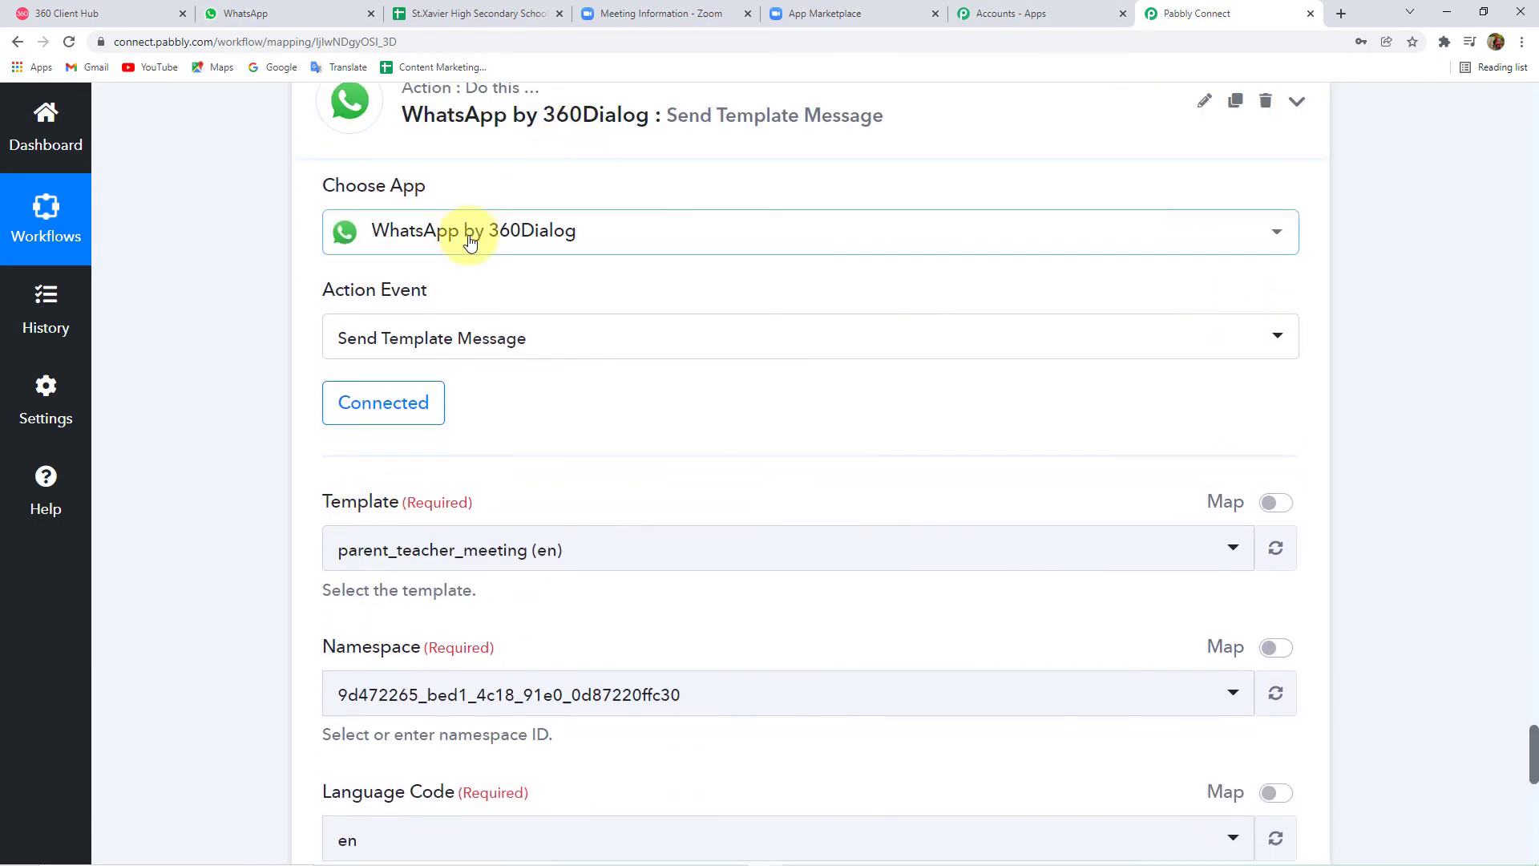
{"action": "scroll", "coordinate": [491, 230], "scroll_direction": "up", "scroll_amount": 8}
{"action": "scroll", "coordinate": [361, 268], "scroll_direction": "up", "scroll_amount": 7}
{"action": "scroll", "coordinate": [463, 303], "scroll_direction": "down", "scroll_amount": 3}
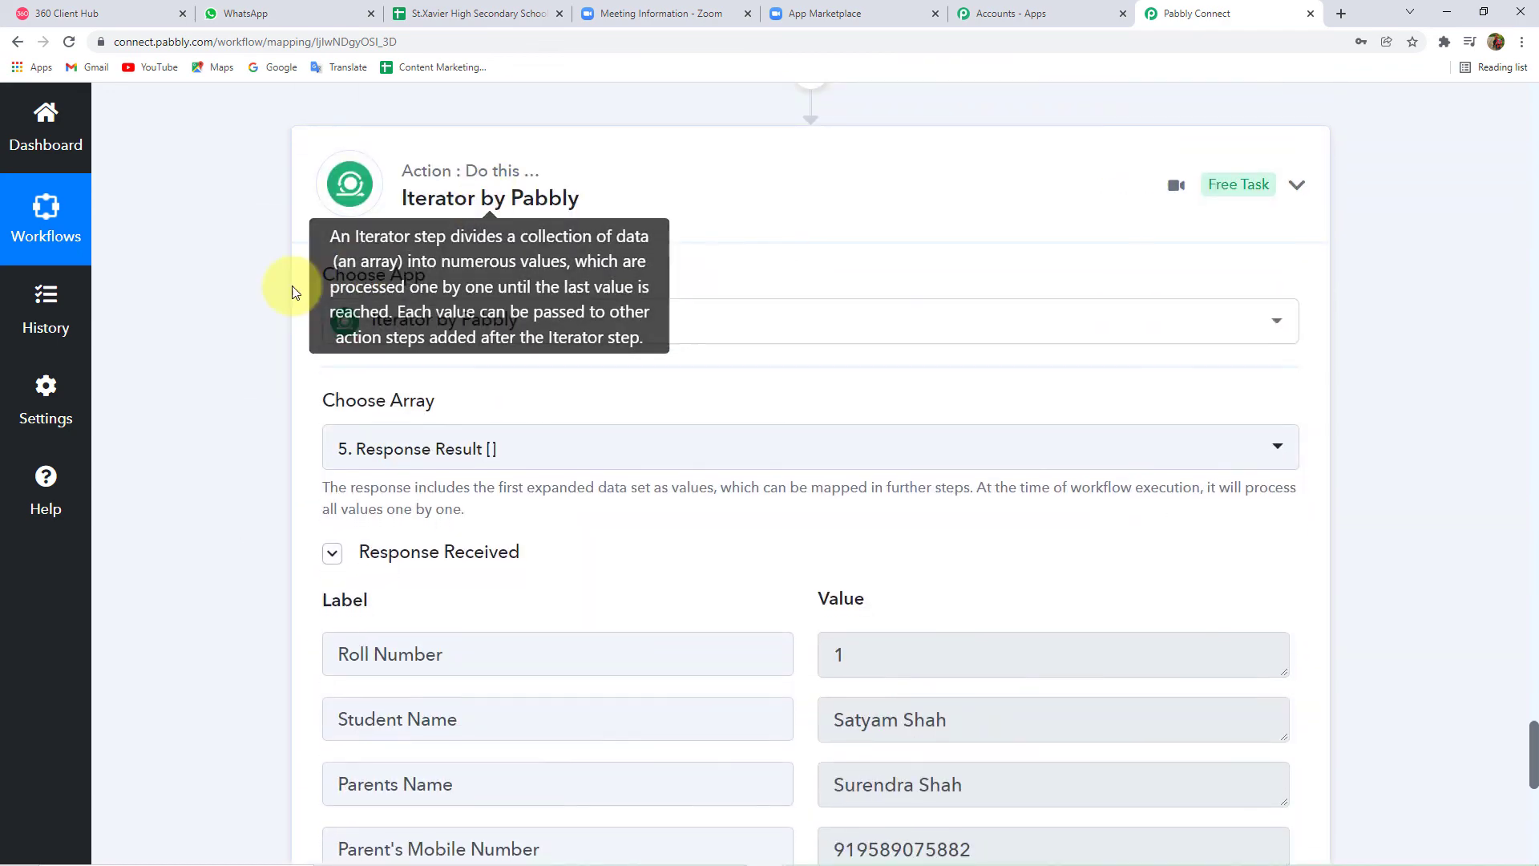
{"action": "scroll", "coordinate": [293, 292], "scroll_direction": "up", "scroll_amount": 5}
{"action": "scroll", "coordinate": [385, 282], "scroll_direction": "up", "scroll_amount": 5}
{"action": "scroll", "coordinate": [423, 294], "scroll_direction": "up", "scroll_amount": 4}
{"action": "scroll", "coordinate": [423, 294], "scroll_direction": "up", "scroll_amount": 4}
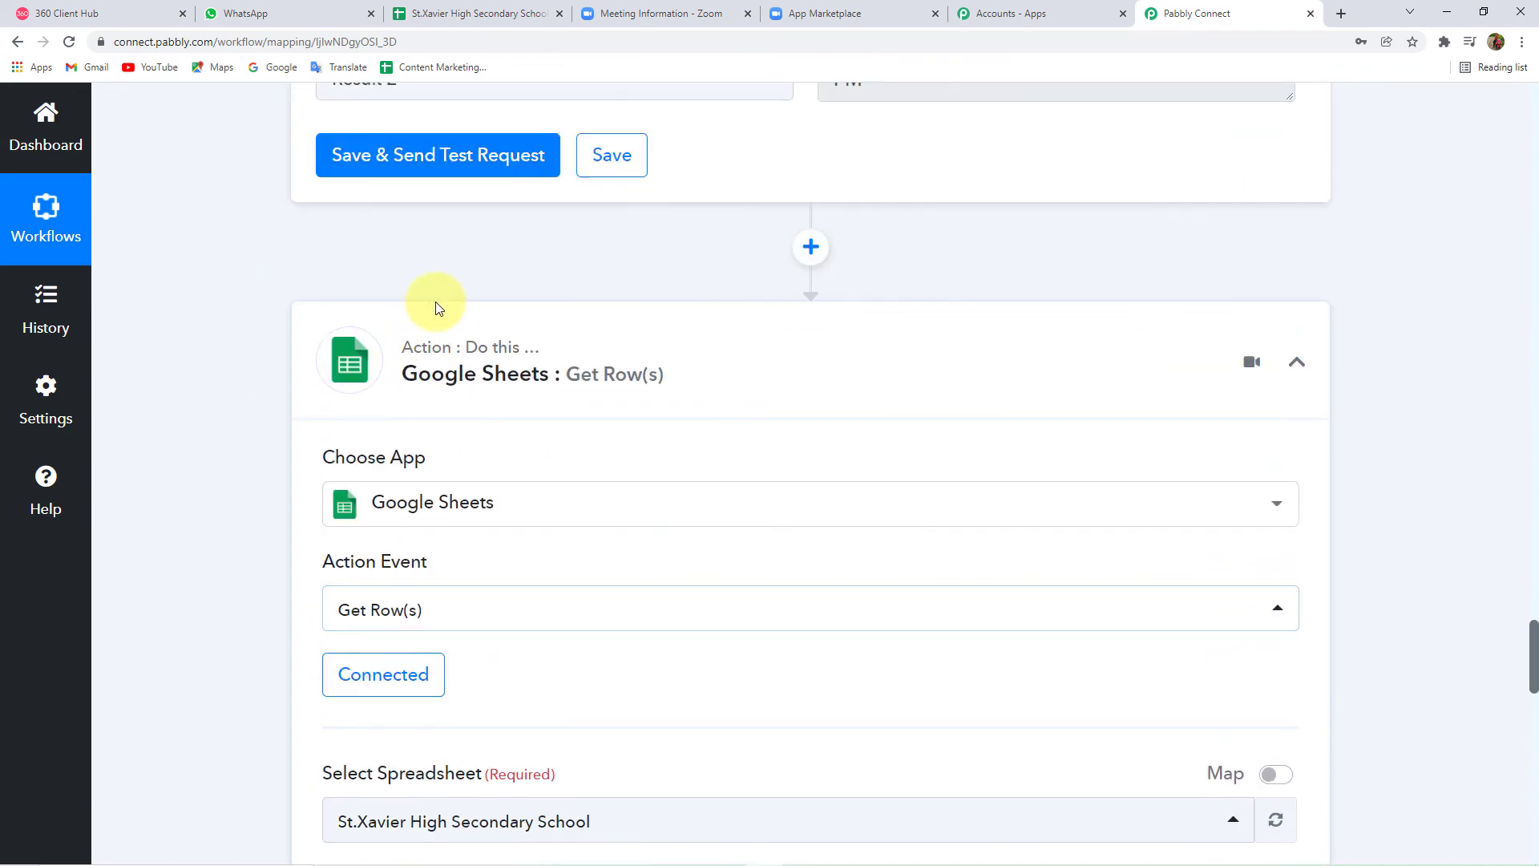
{"action": "scroll", "coordinate": [444, 334], "scroll_direction": "up", "scroll_amount": 5}
{"action": "scroll", "coordinate": [296, 292], "scroll_direction": "up", "scroll_amount": 4}
{"action": "scroll", "coordinate": [345, 301], "scroll_direction": "up", "scroll_amount": 5}
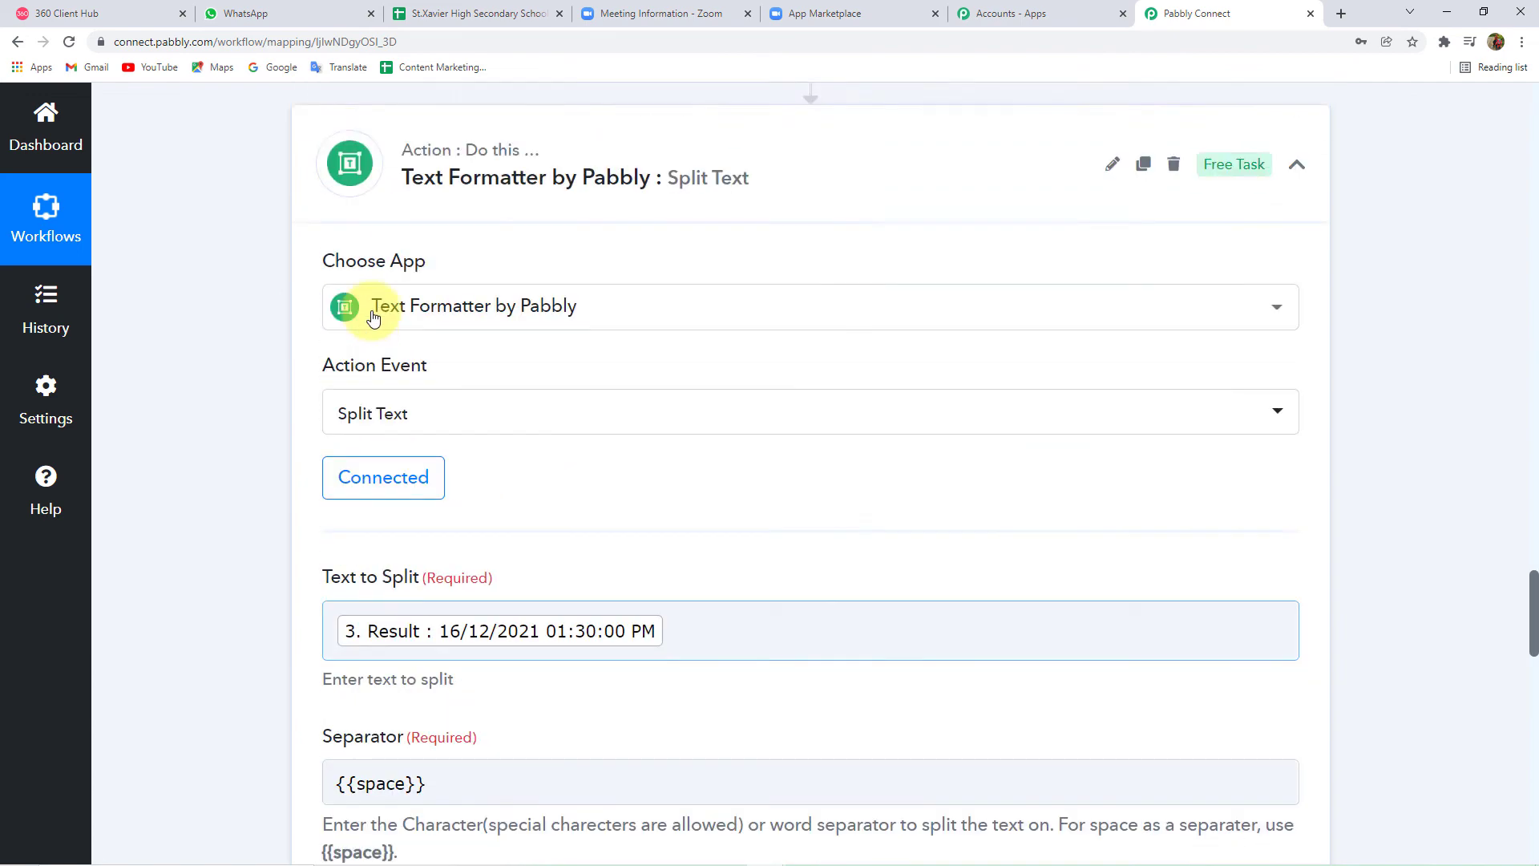
{"action": "scroll", "coordinate": [457, 471], "scroll_direction": "up", "scroll_amount": 3}
{"action": "scroll", "coordinate": [470, 454], "scroll_direction": "up", "scroll_amount": 6}
{"action": "scroll", "coordinate": [472, 454], "scroll_direction": "up", "scroll_amount": 6}
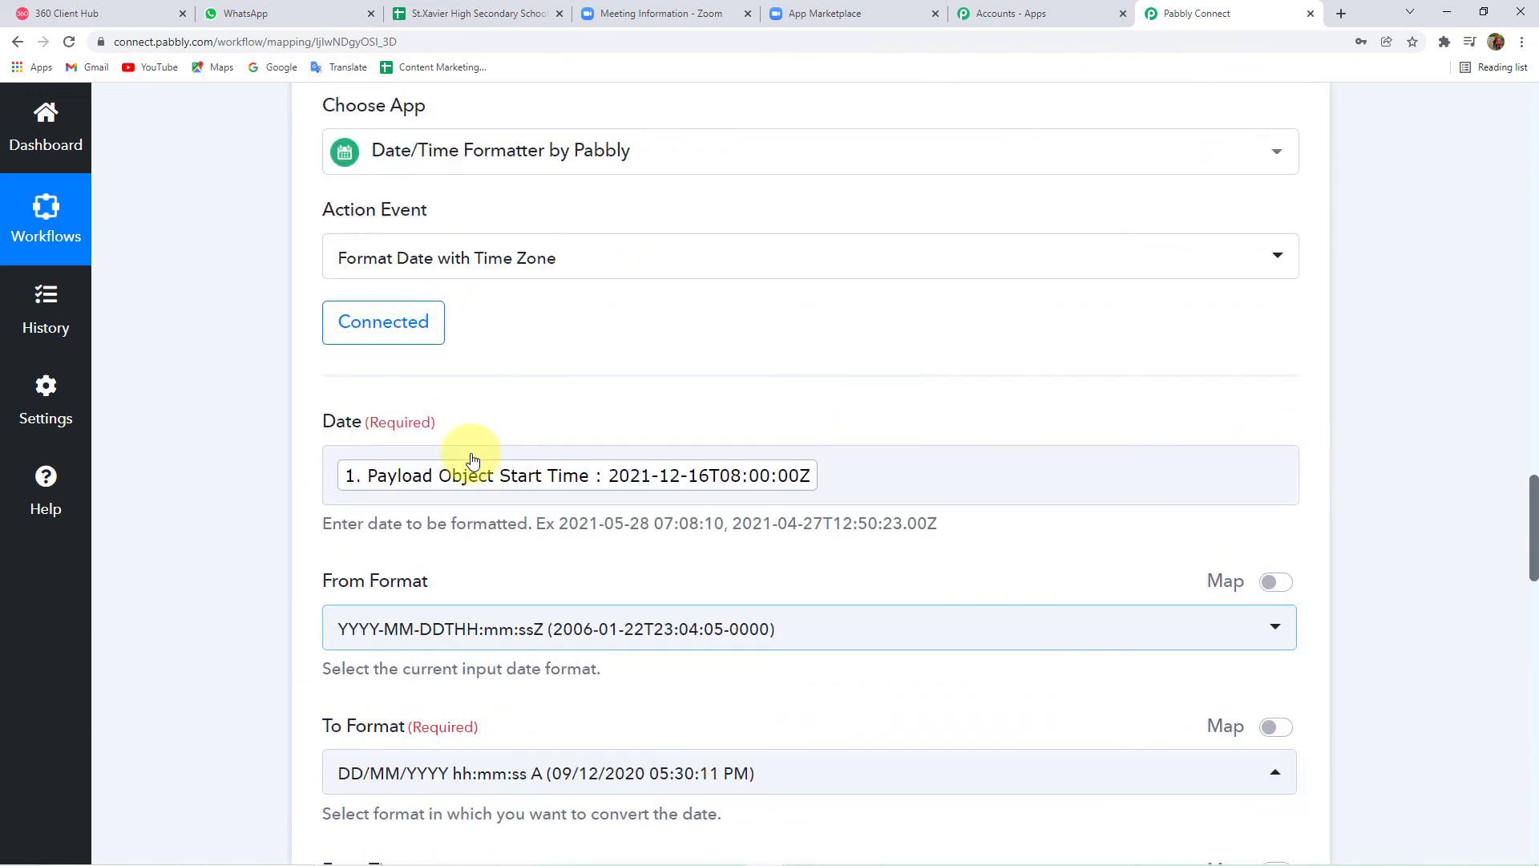
{"action": "scroll", "coordinate": [468, 385], "scroll_direction": "up", "scroll_amount": 6}
- Collapse the Date/Time Formatter, Filter by Pabbly and Zoom trigger steps
{"action": "left_click", "coordinate": [477, 529]}
{"action": "scroll", "coordinate": [489, 507], "scroll_direction": "up", "scroll_amount": 5}
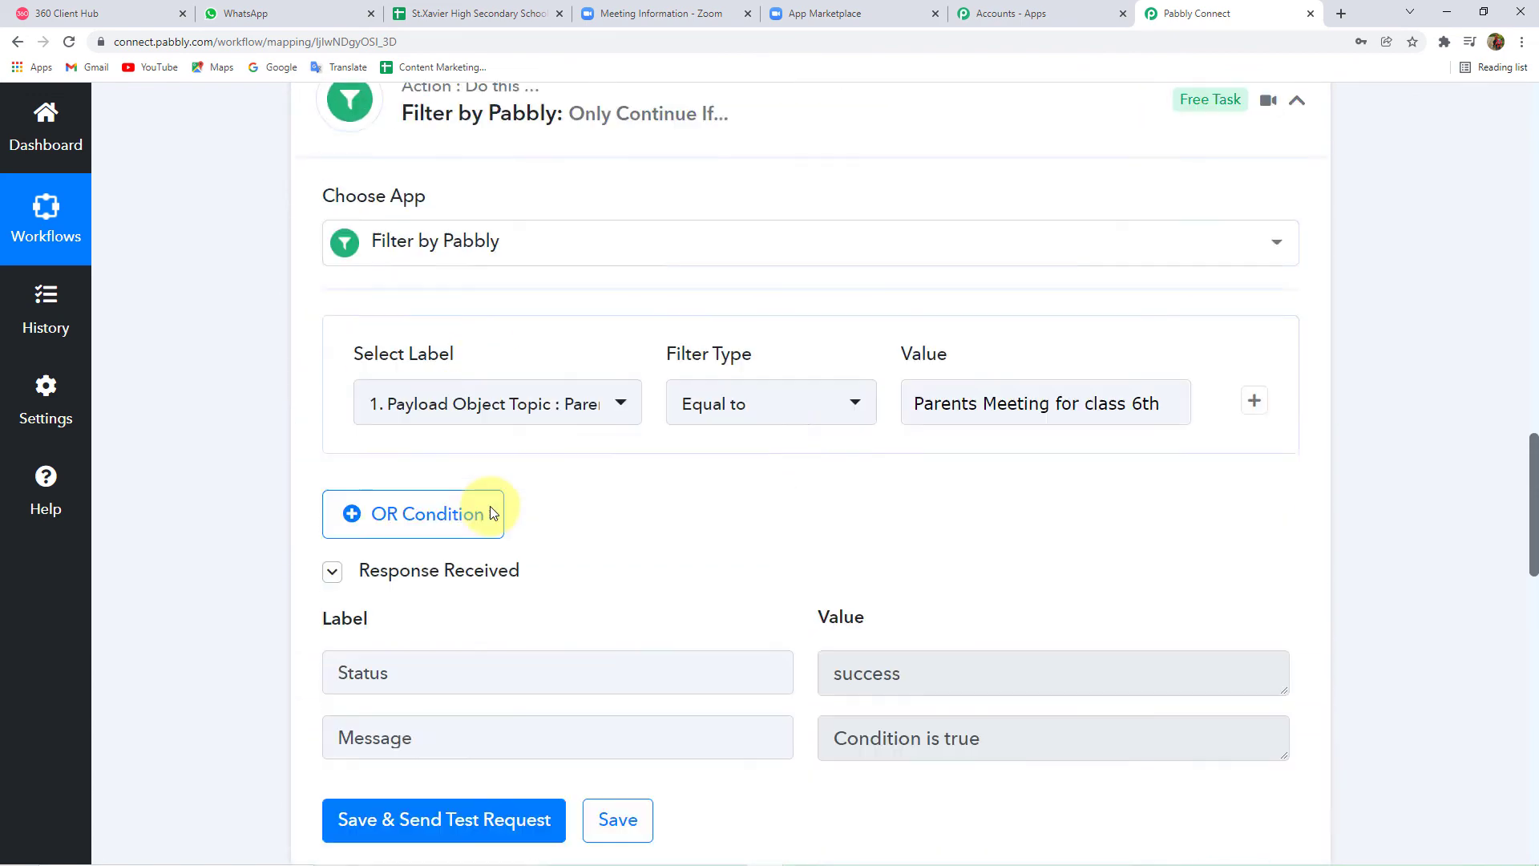
{"action": "scroll", "coordinate": [505, 497], "scroll_direction": "up", "scroll_amount": 5}
{"action": "left_click", "coordinate": [525, 532]}
{"action": "scroll", "coordinate": [544, 510], "scroll_direction": "up", "scroll_amount": 6}
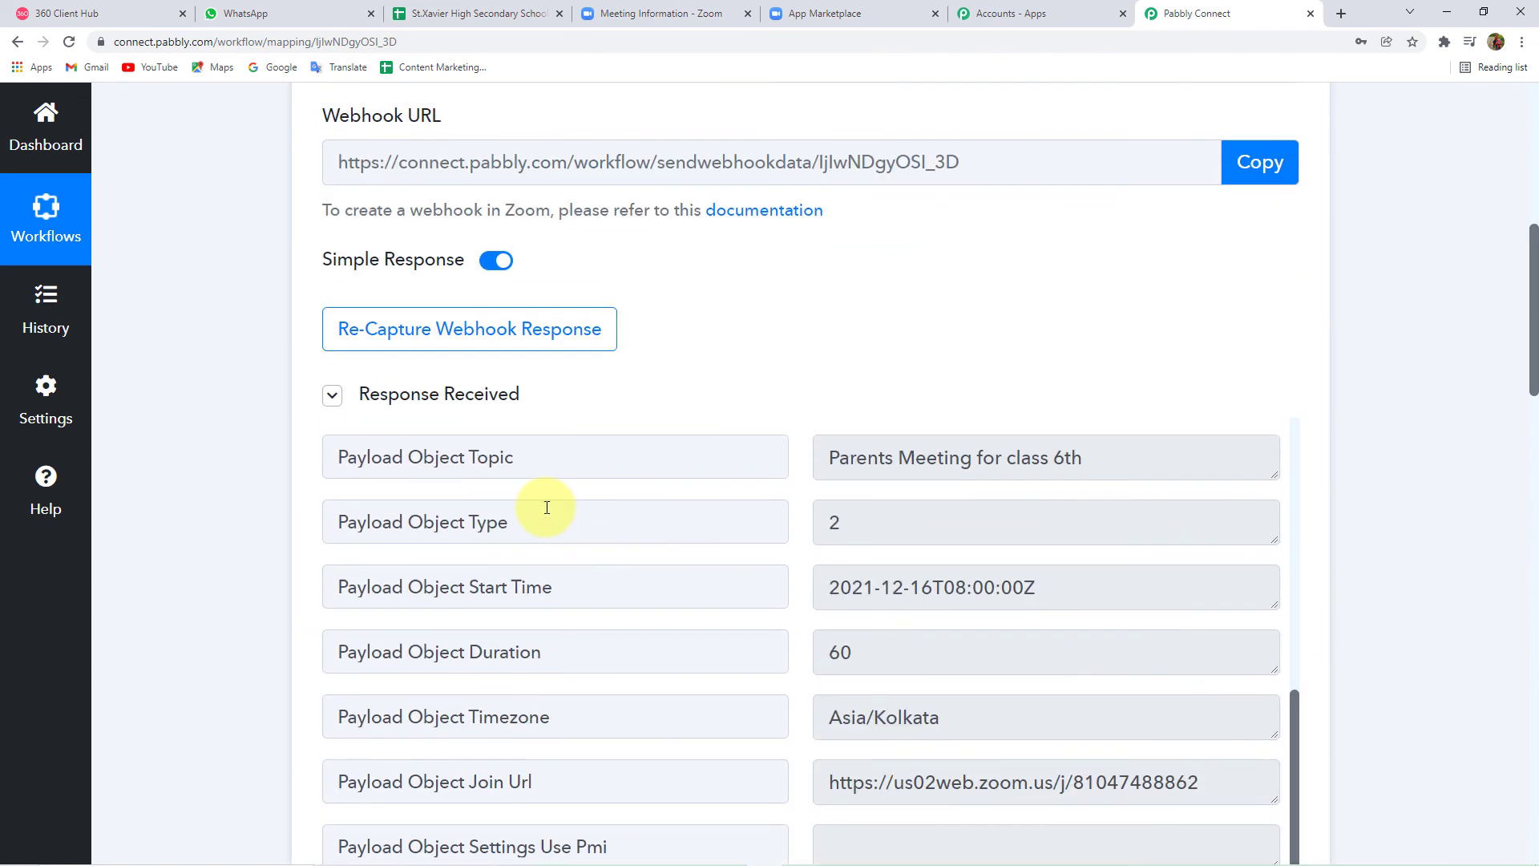
{"action": "scroll", "coordinate": [540, 507], "scroll_direction": "up", "scroll_amount": 5}
{"action": "scroll", "coordinate": [545, 473], "scroll_direction": "up", "scroll_amount": 2}
{"action": "left_click", "coordinate": [408, 481]}
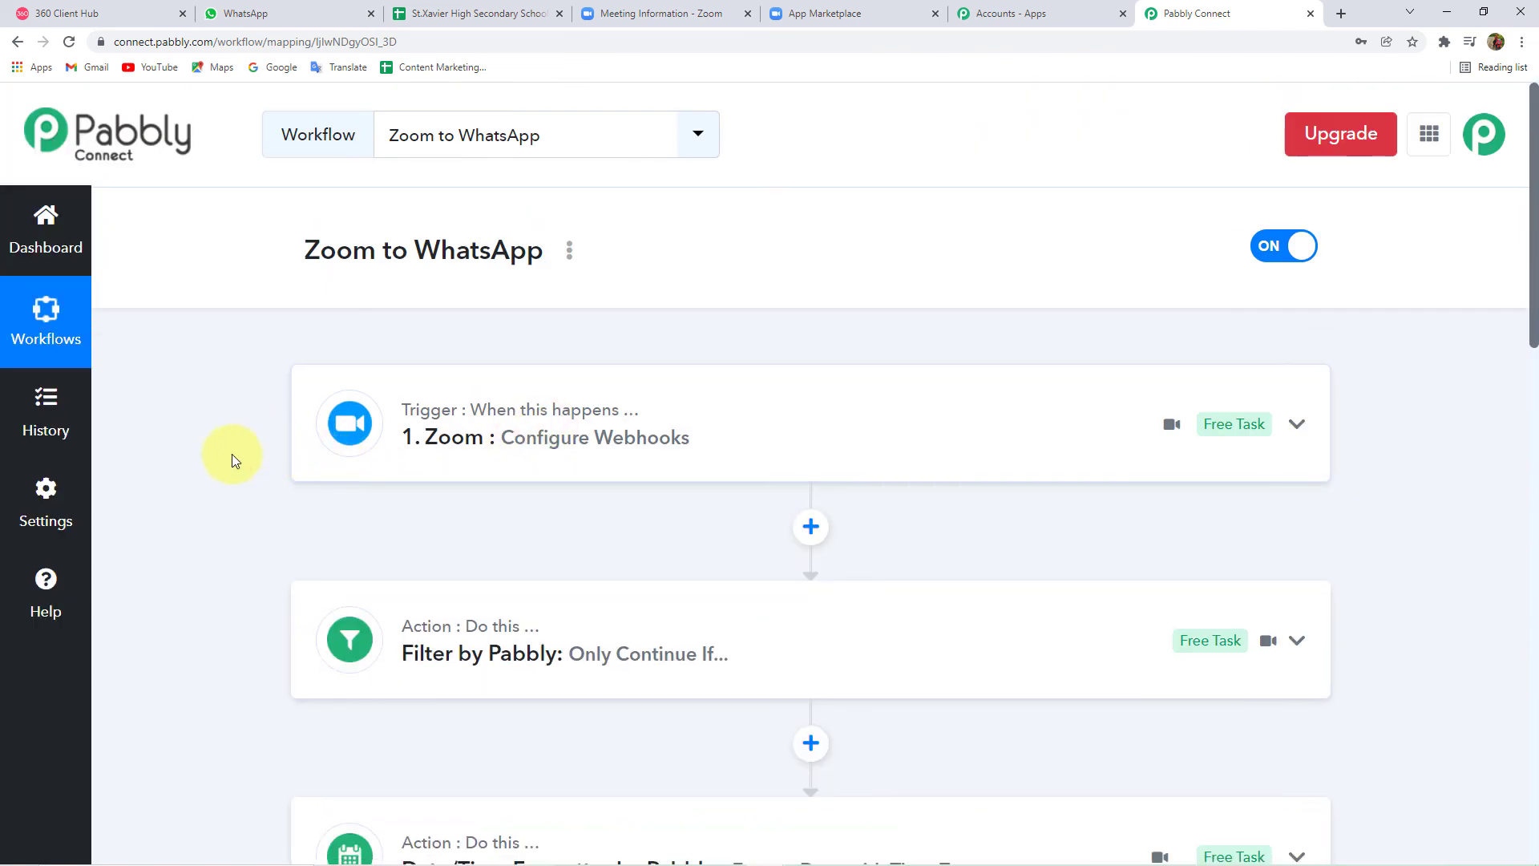
{"action": "scroll", "coordinate": [241, 454], "scroll_direction": "down", "scroll_amount": 5}
{"action": "scroll", "coordinate": [280, 455], "scroll_direction": "down", "scroll_amount": 4}
{"action": "scroll", "coordinate": [309, 456], "scroll_direction": "up", "scroll_amount": 5}
{"action": "scroll", "coordinate": [306, 456], "scroll_direction": "up", "scroll_amount": 4}
{"action": "left_click", "coordinate": [473, 13]}
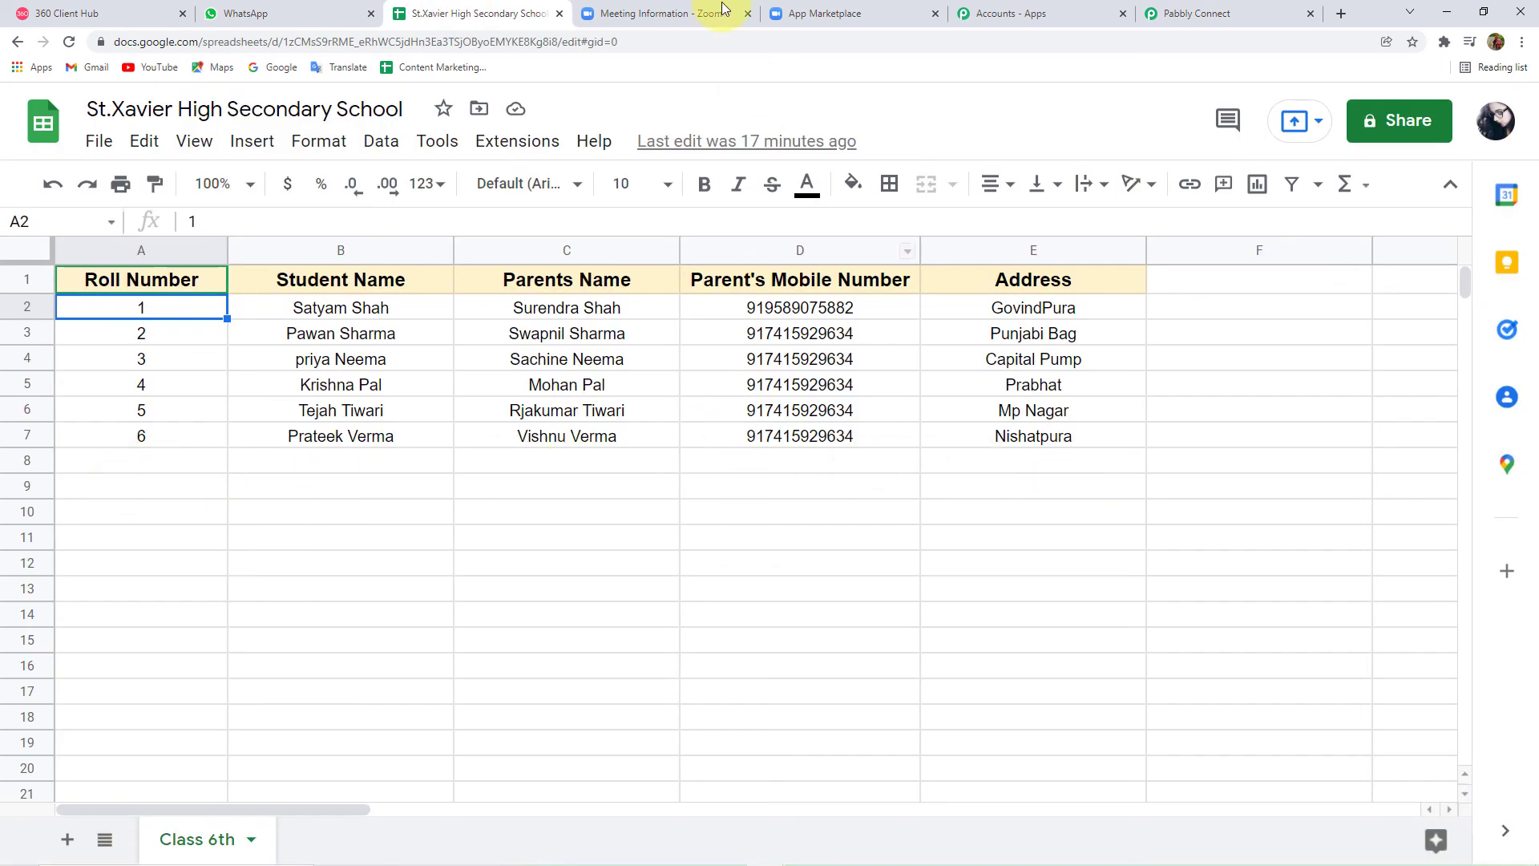
{"action": "left_click", "coordinate": [670, 8]}
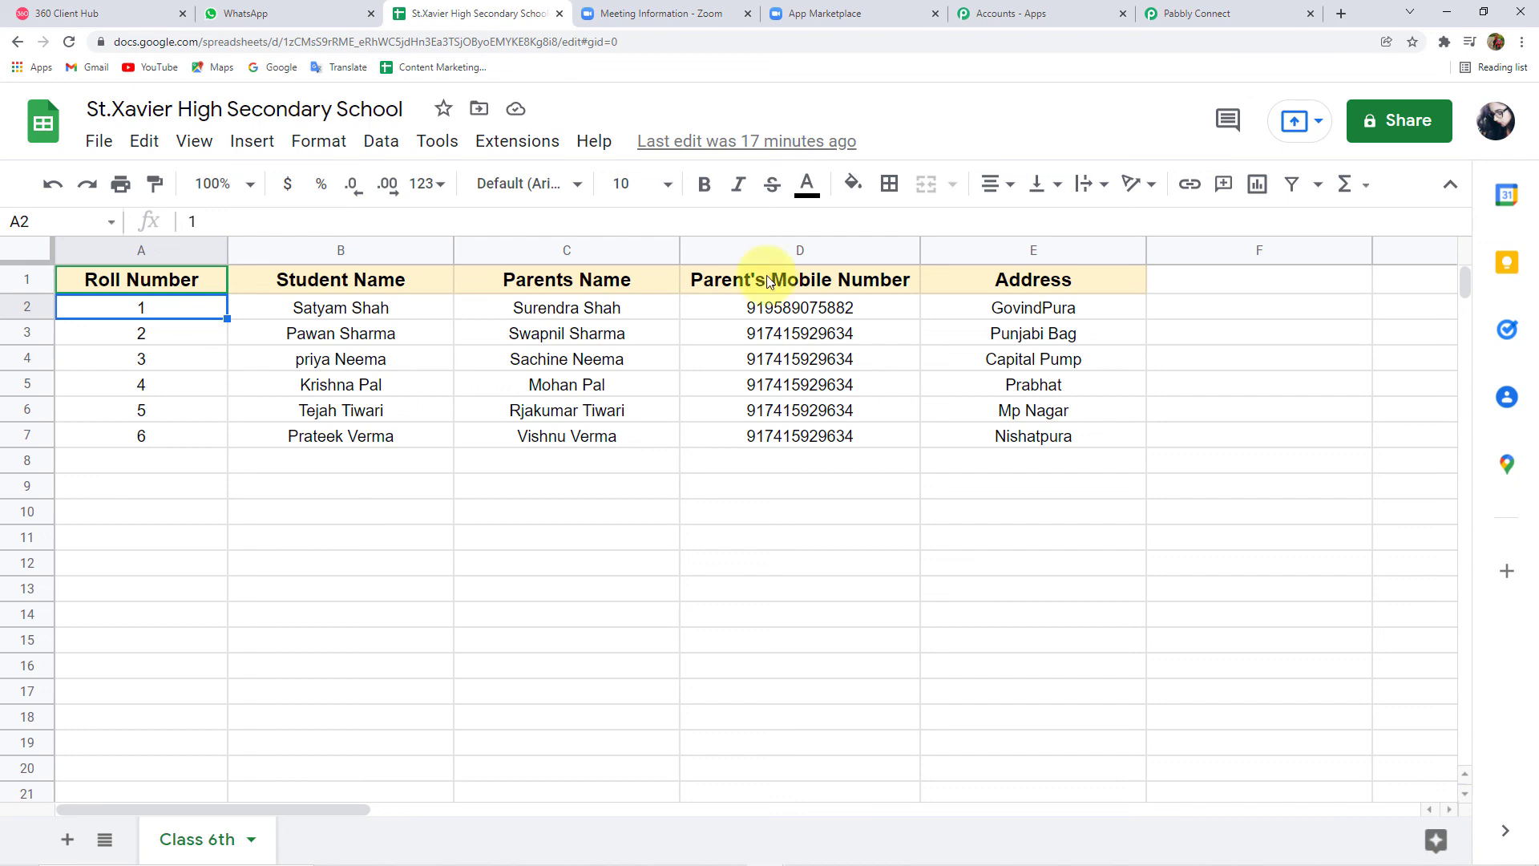
{"action": "left_click", "coordinate": [279, 17]}
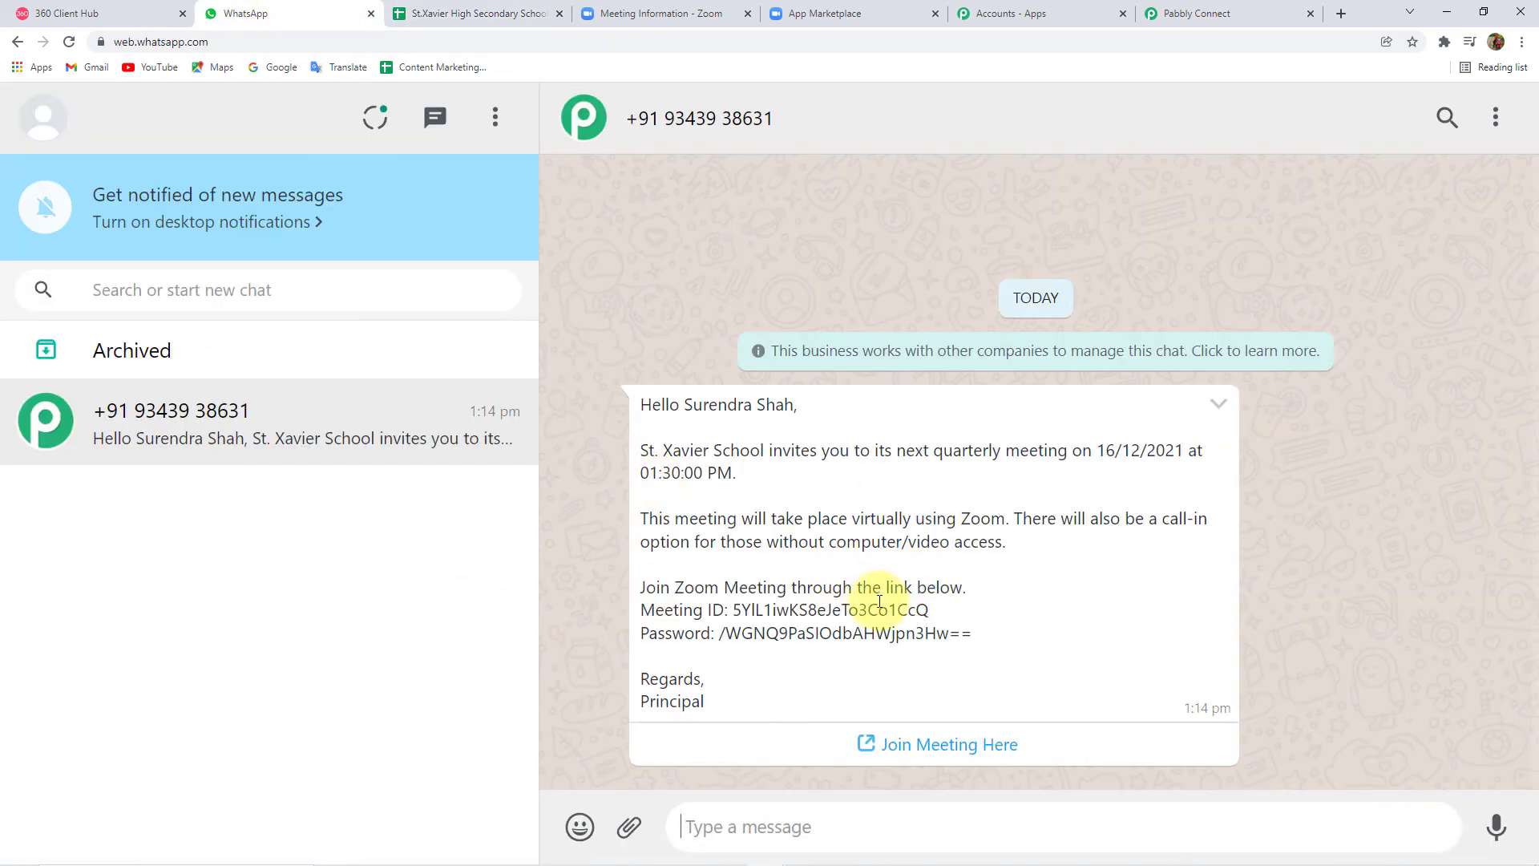
{"action": "left_click", "coordinate": [1178, 13]}
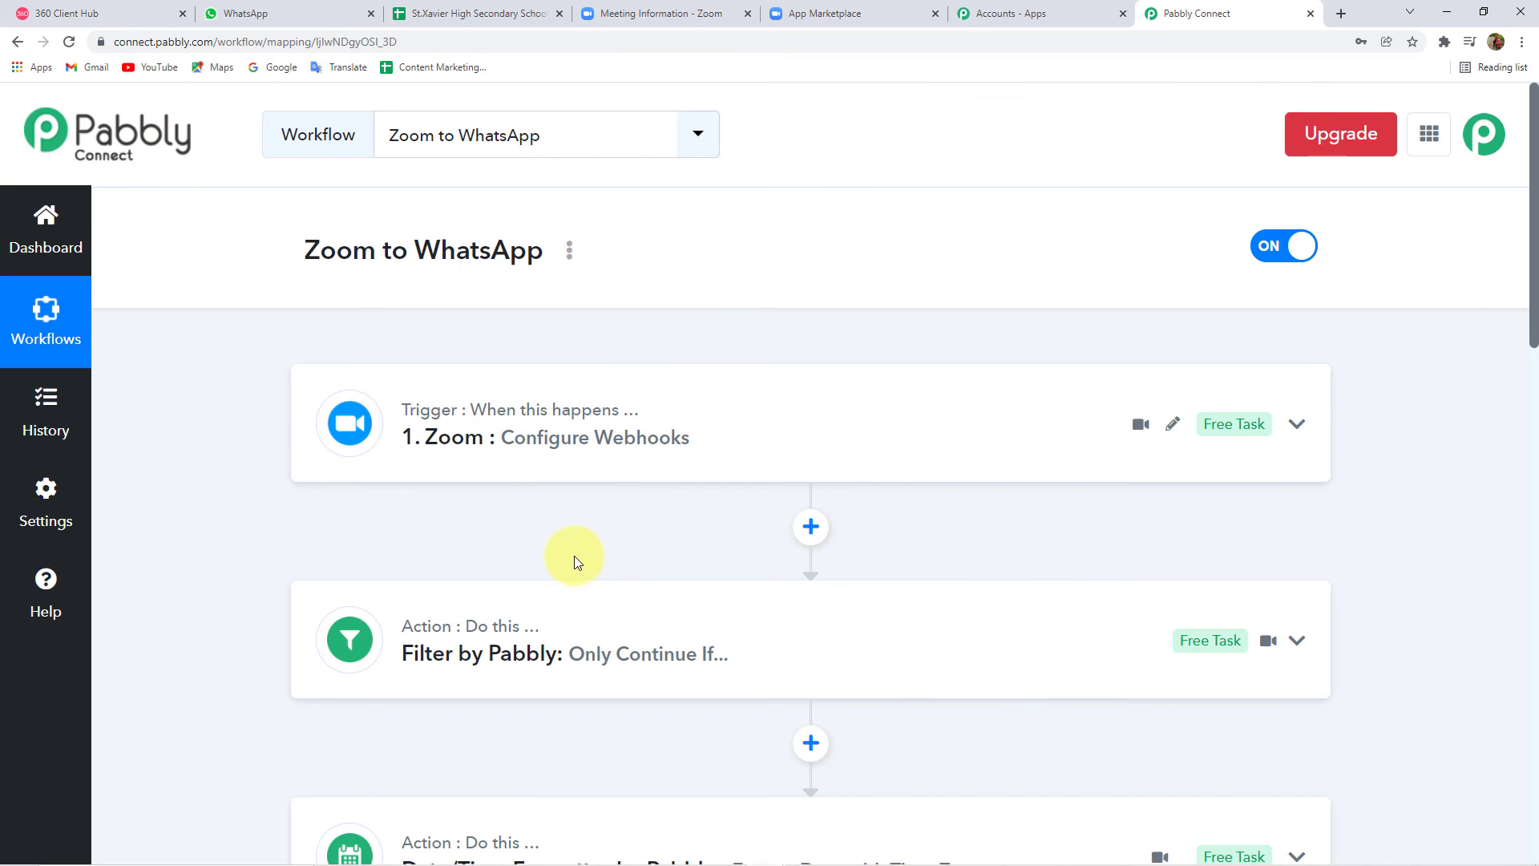